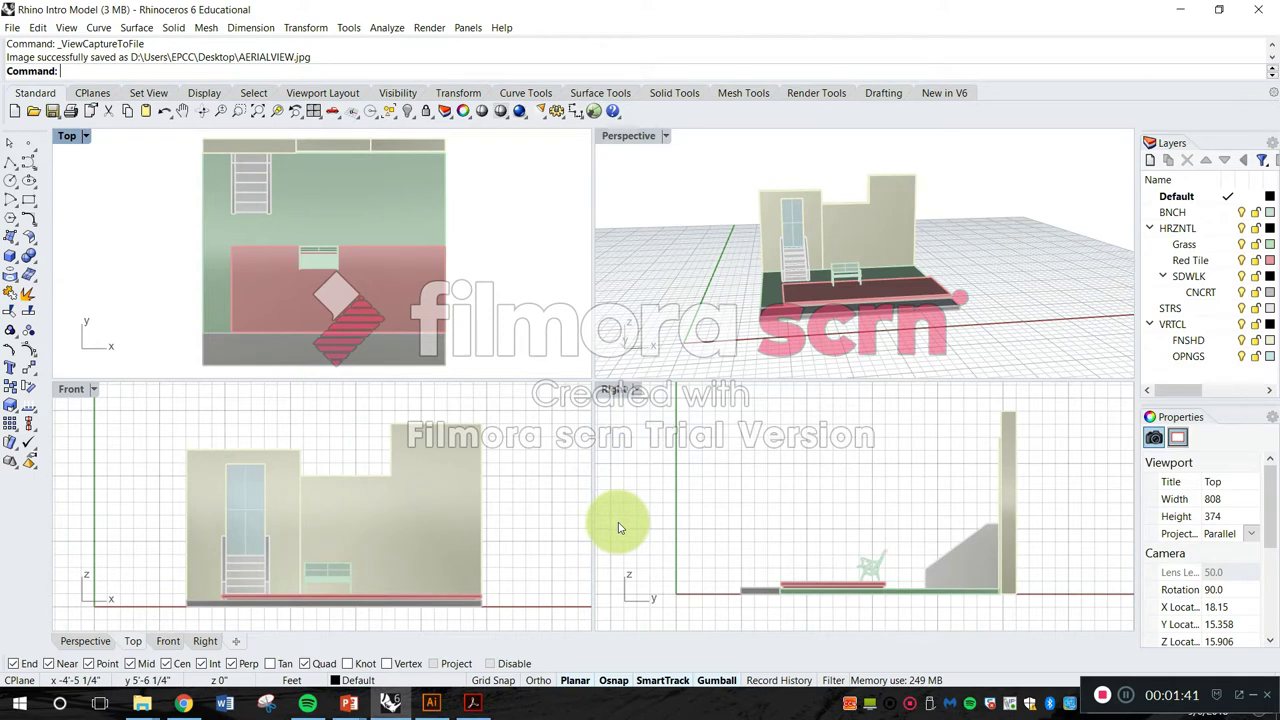
- Switch from Rhino to the Illustrator lab submission template window
left_click(620, 530)
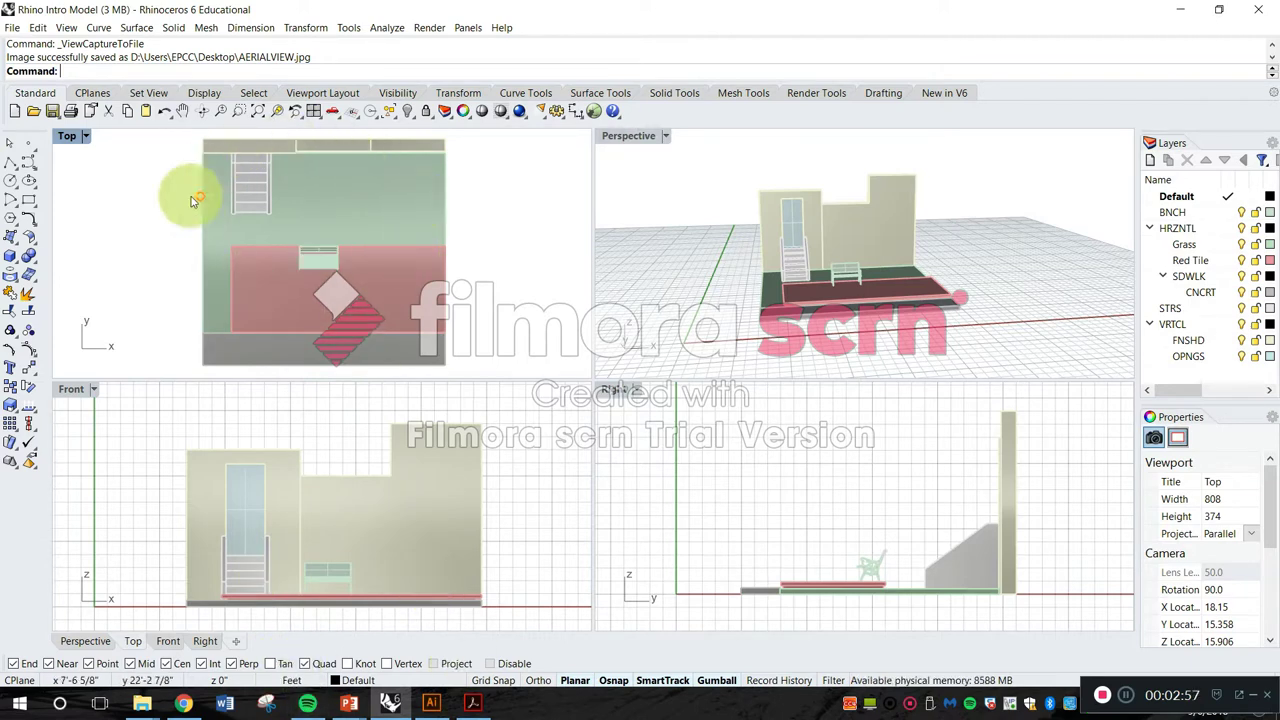
left_click(431, 703)
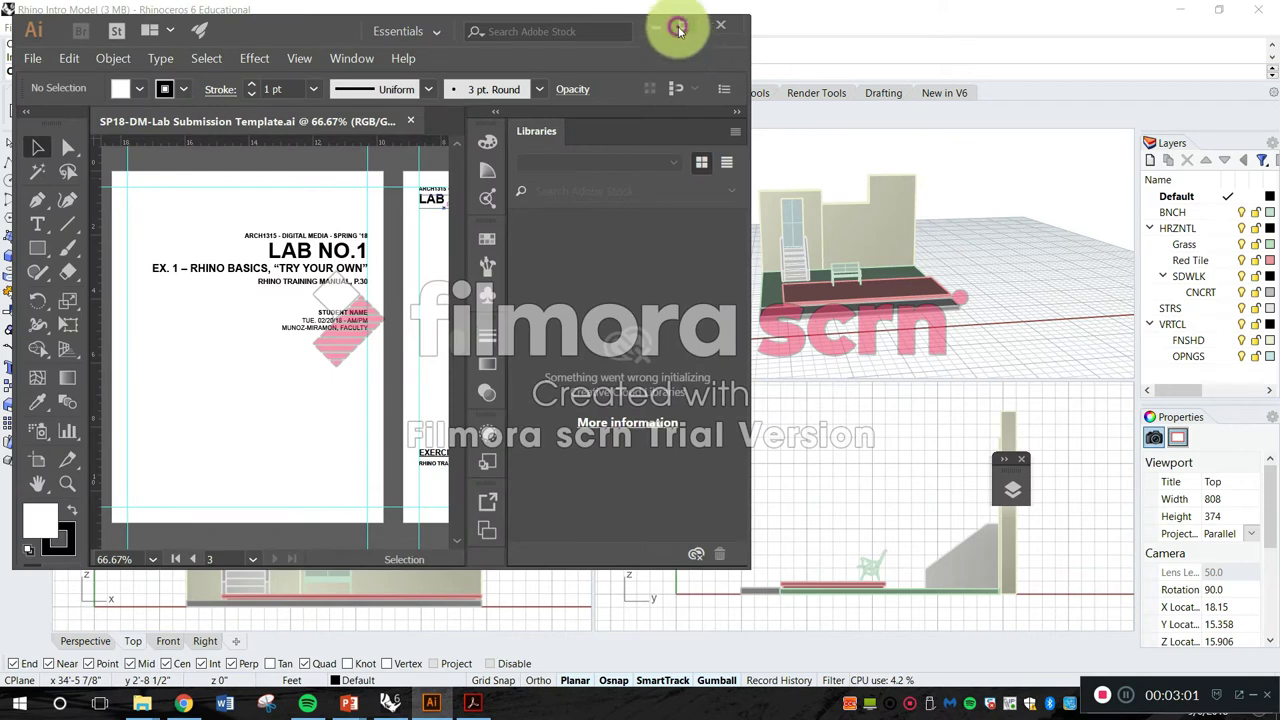
- Maximize Illustrator, make LAB ONE artboard 2 active, then minimize Illustrator to return to Rhino
left_click(683, 25)
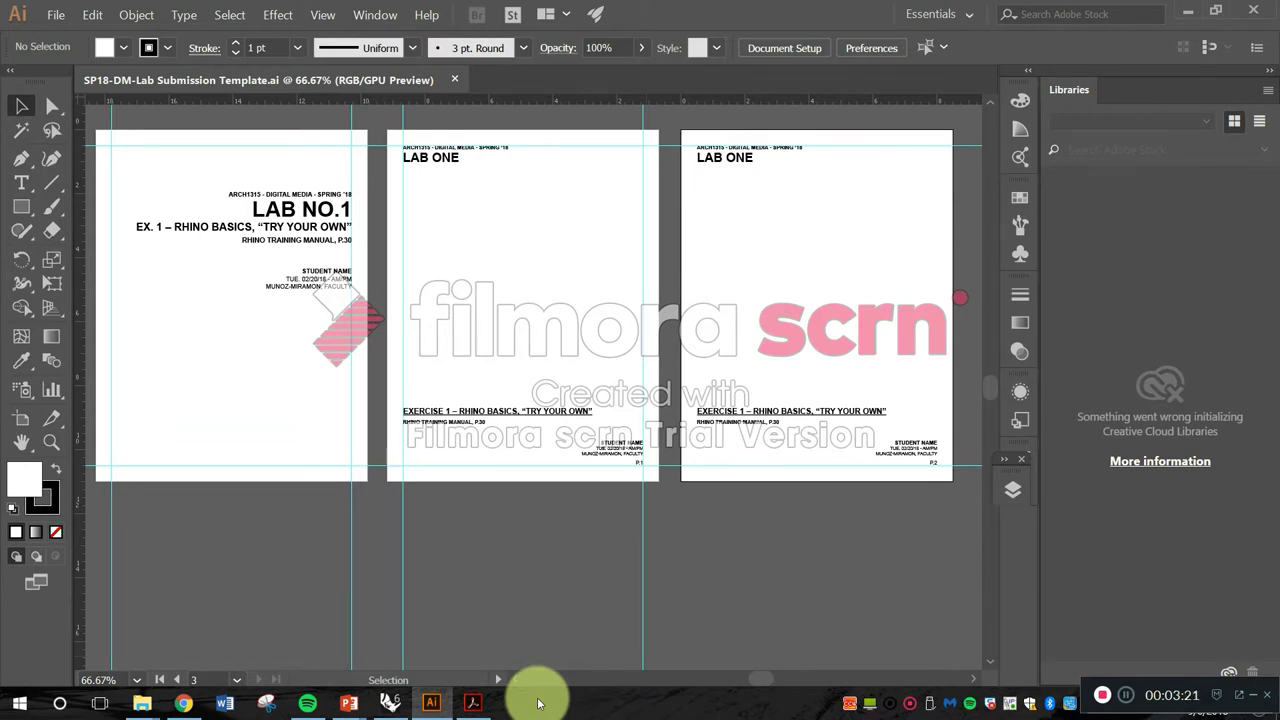
left_click(519, 235)
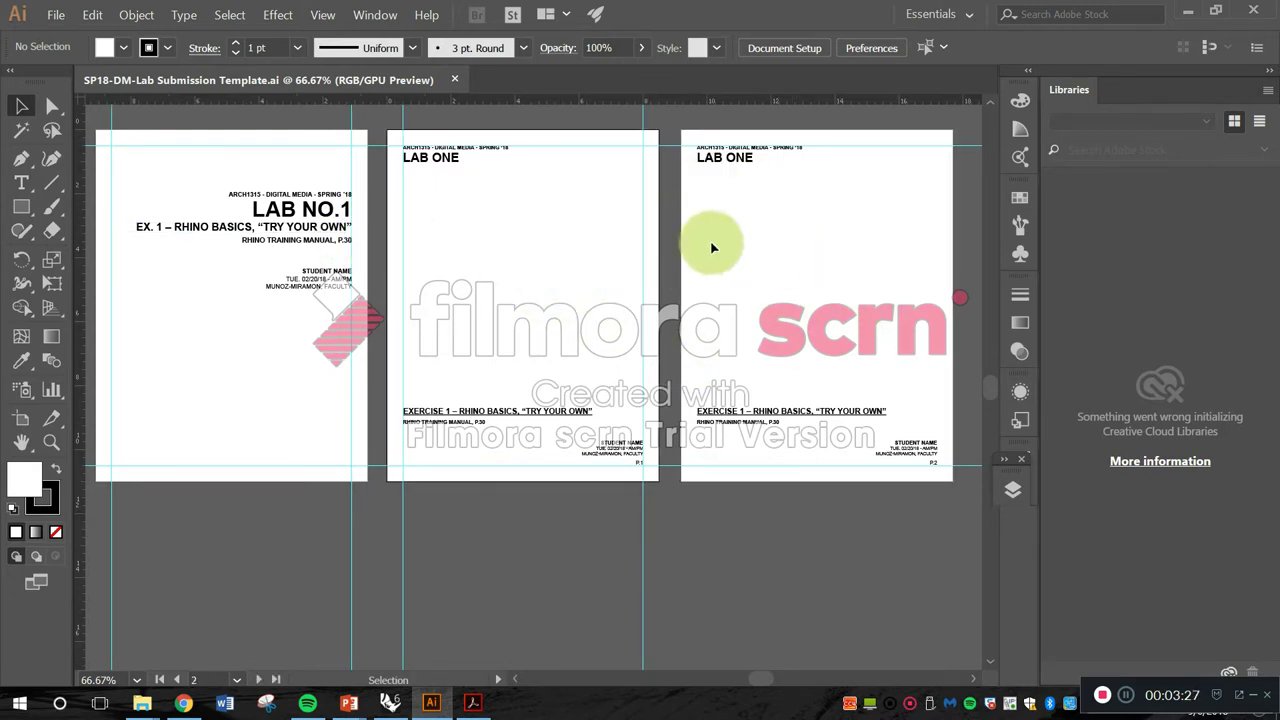
key("space")
left_click_drag(840, 274, 708, 305)
left_click(1187, 10)
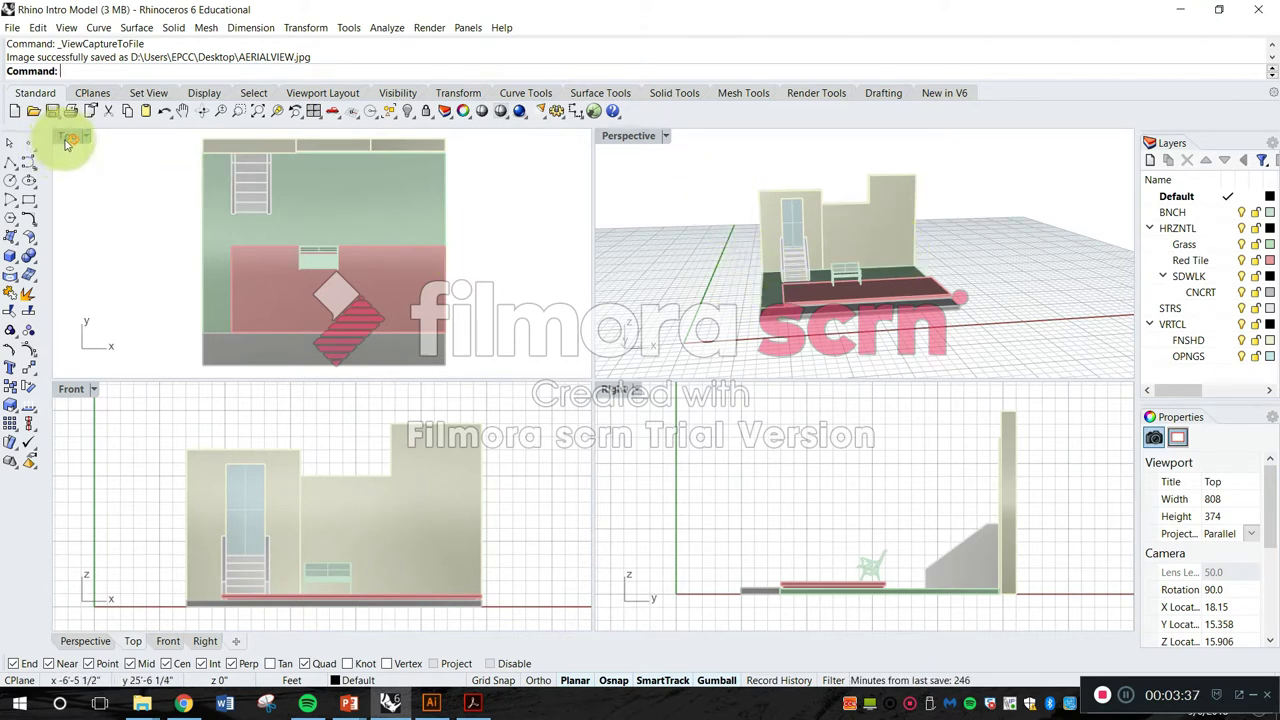
- Maximize the Top viewport and pan and zoom to centre the grass, red tile and concrete site plan
left_click(53, 111)
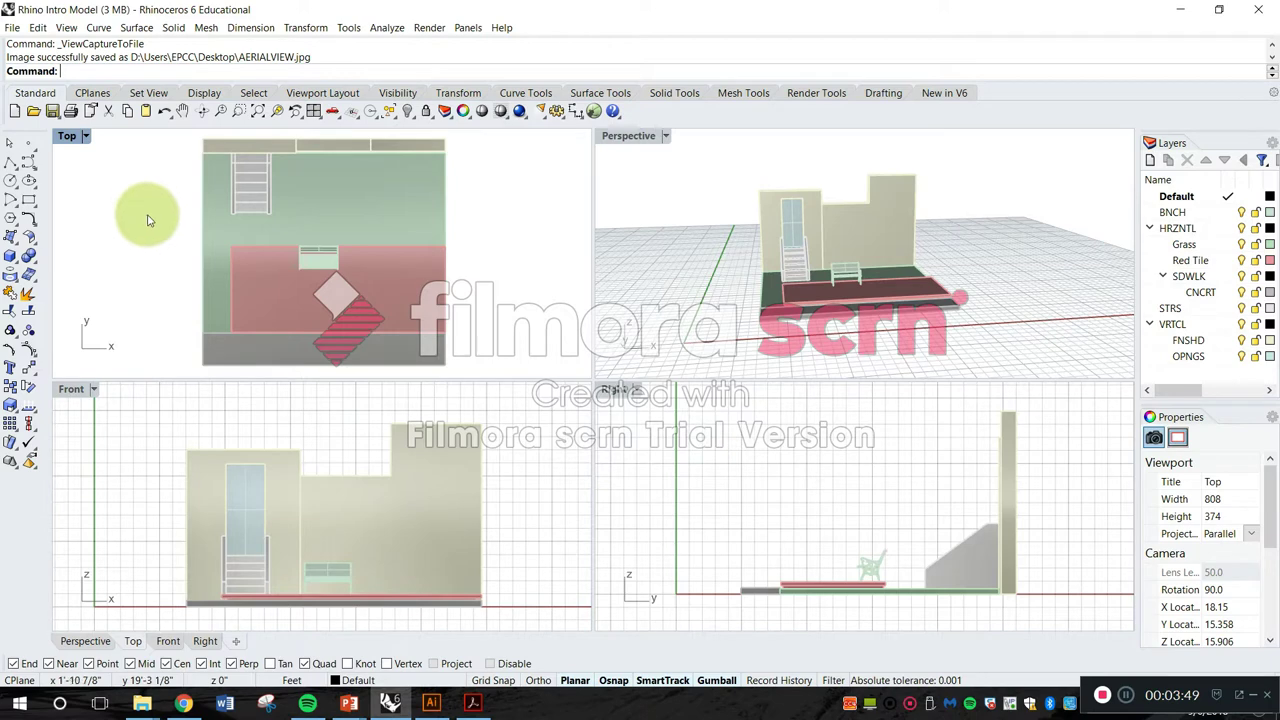
double_click(70, 137)
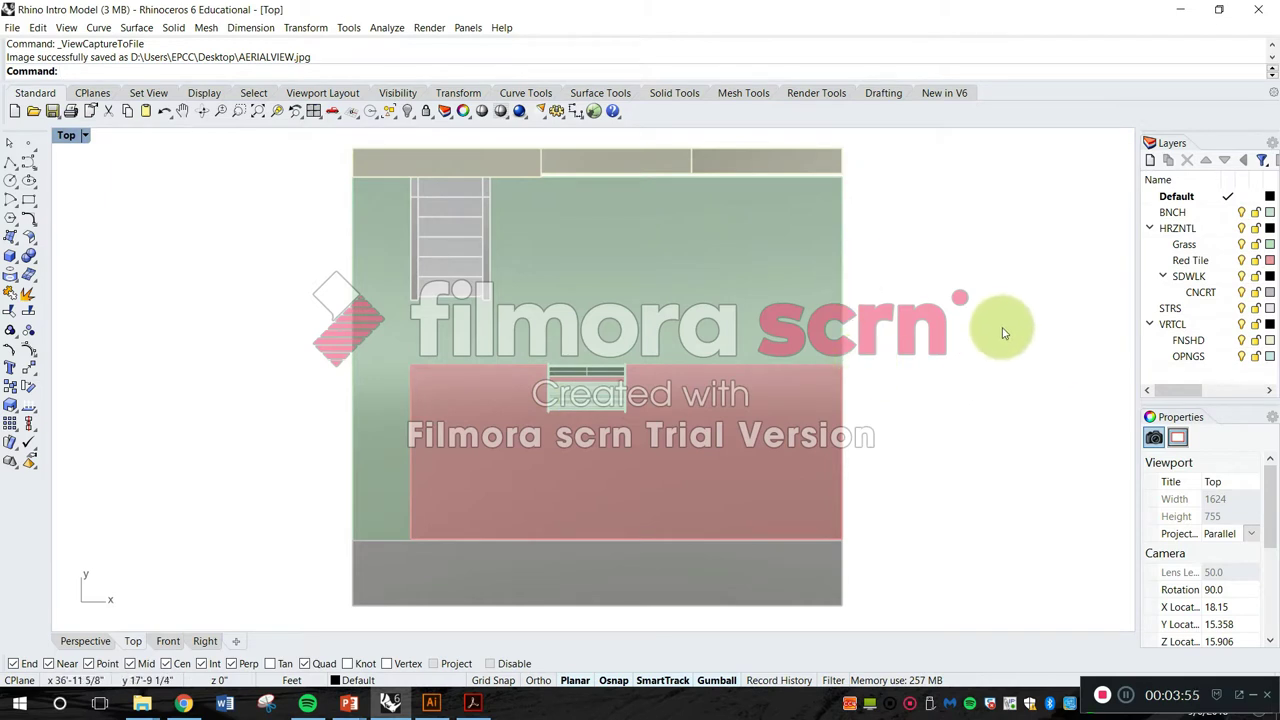
key("Right")
key("Left")
key("Up")
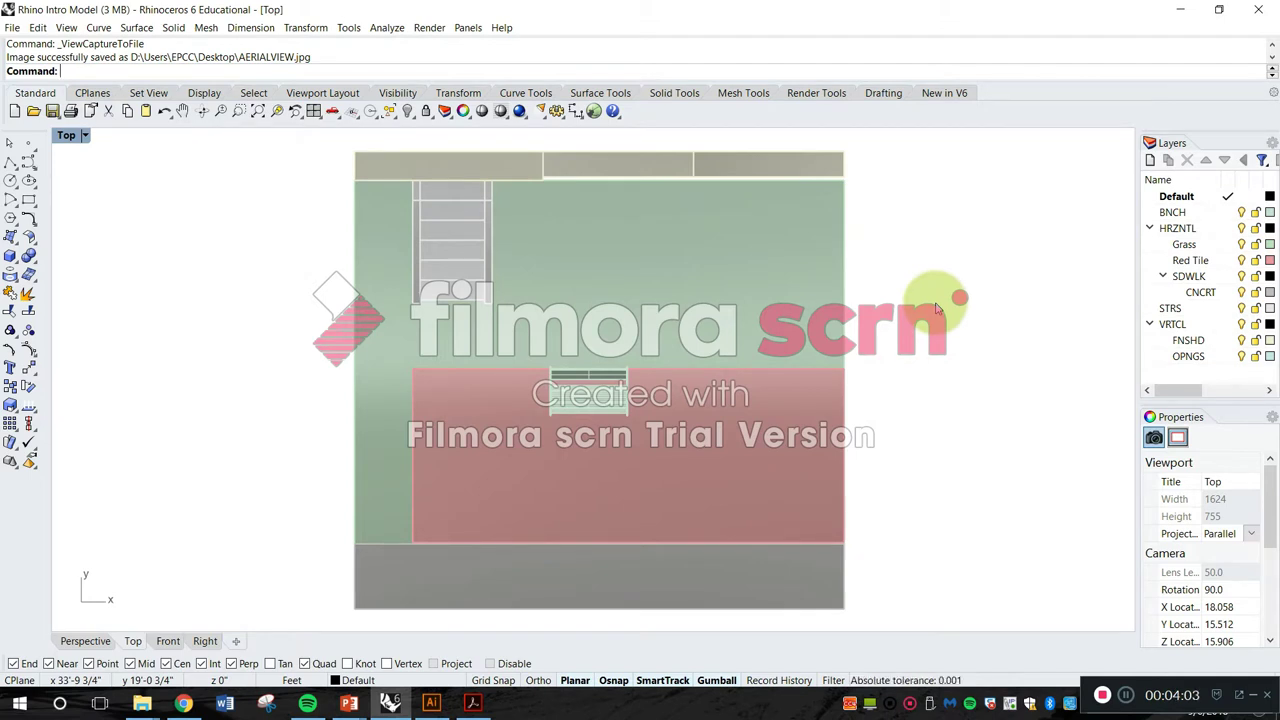
left_click_drag(836, 389, 847, 393)
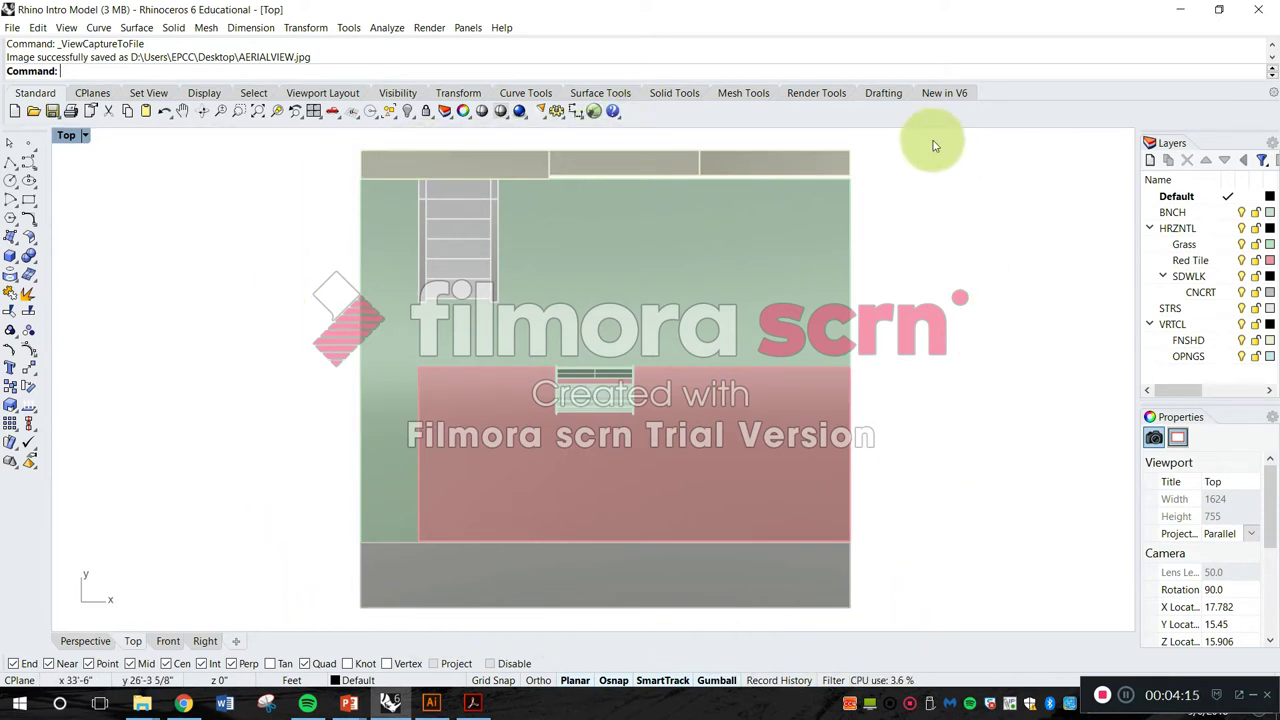
scroll(695, 263, "down", 10)
left_click_drag(700, 270, 580, 366)
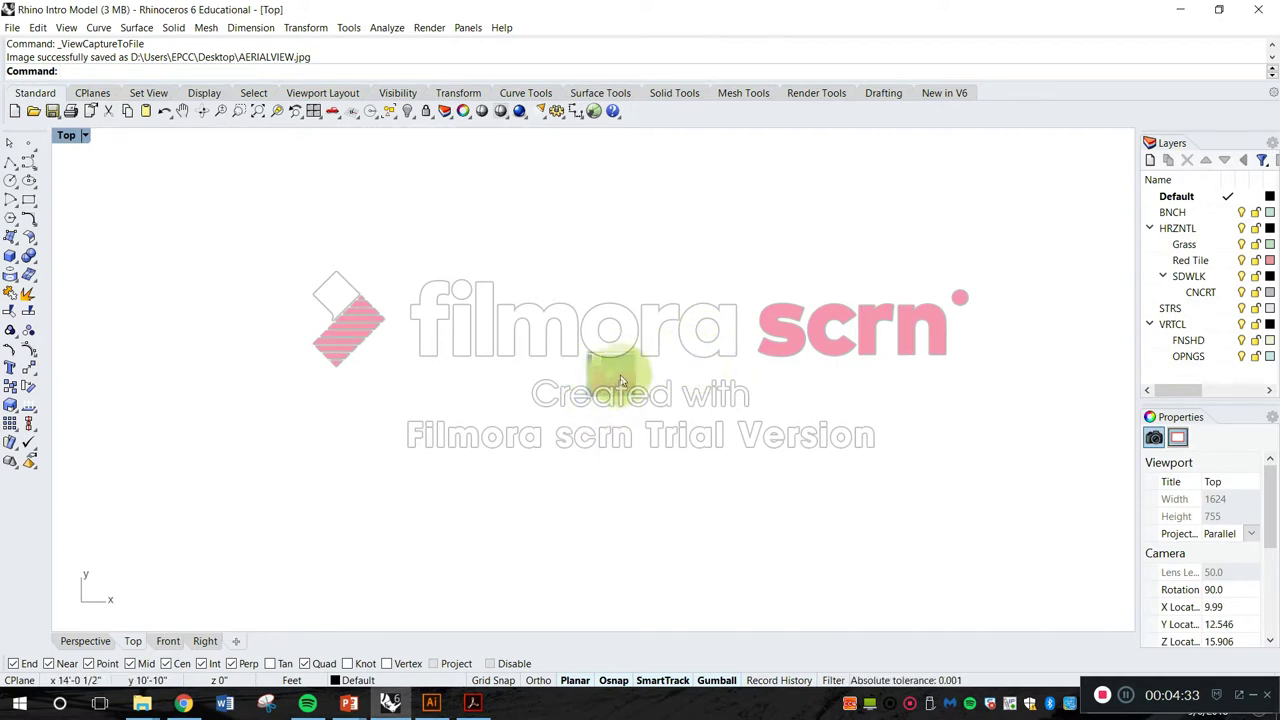
scroll(604, 400, "up", 10)
left_click_drag(655, 383, 661, 379)
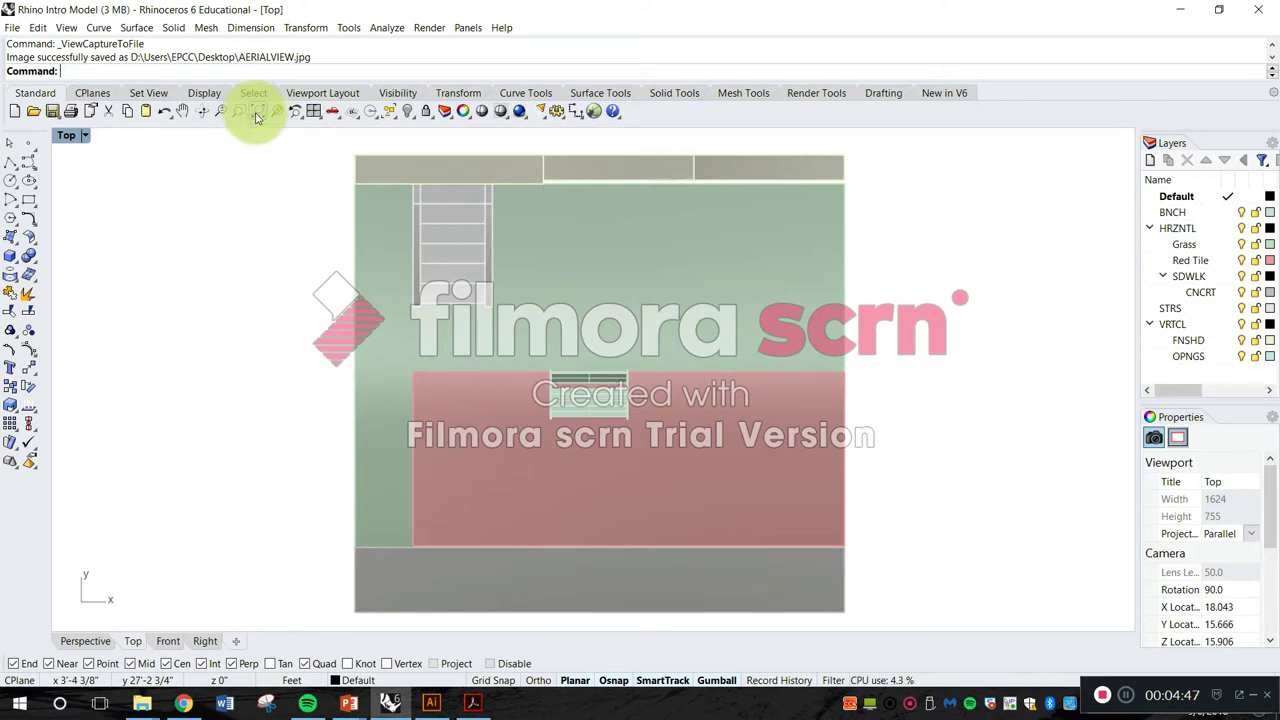
- Zoom Extents to fit the whole site plan in the Top view, then switch to the Illustrator template
left_click(256, 116)
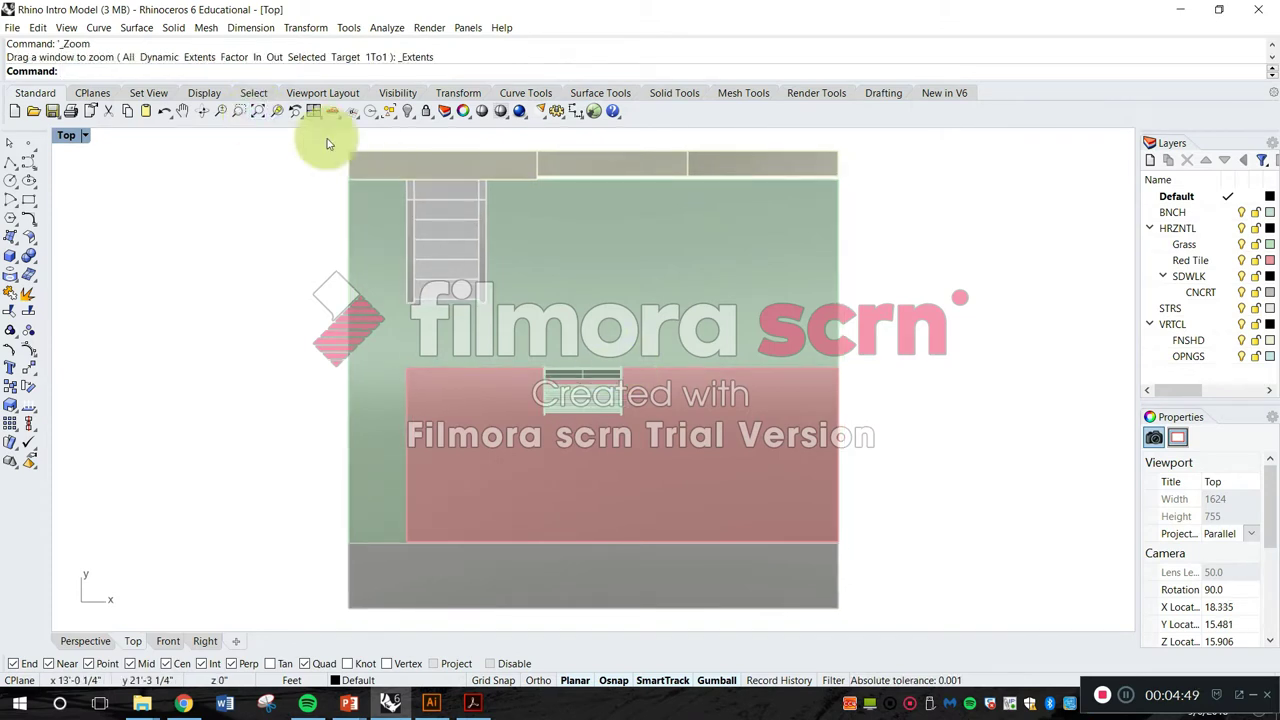
scroll(520, 290, "up", 8)
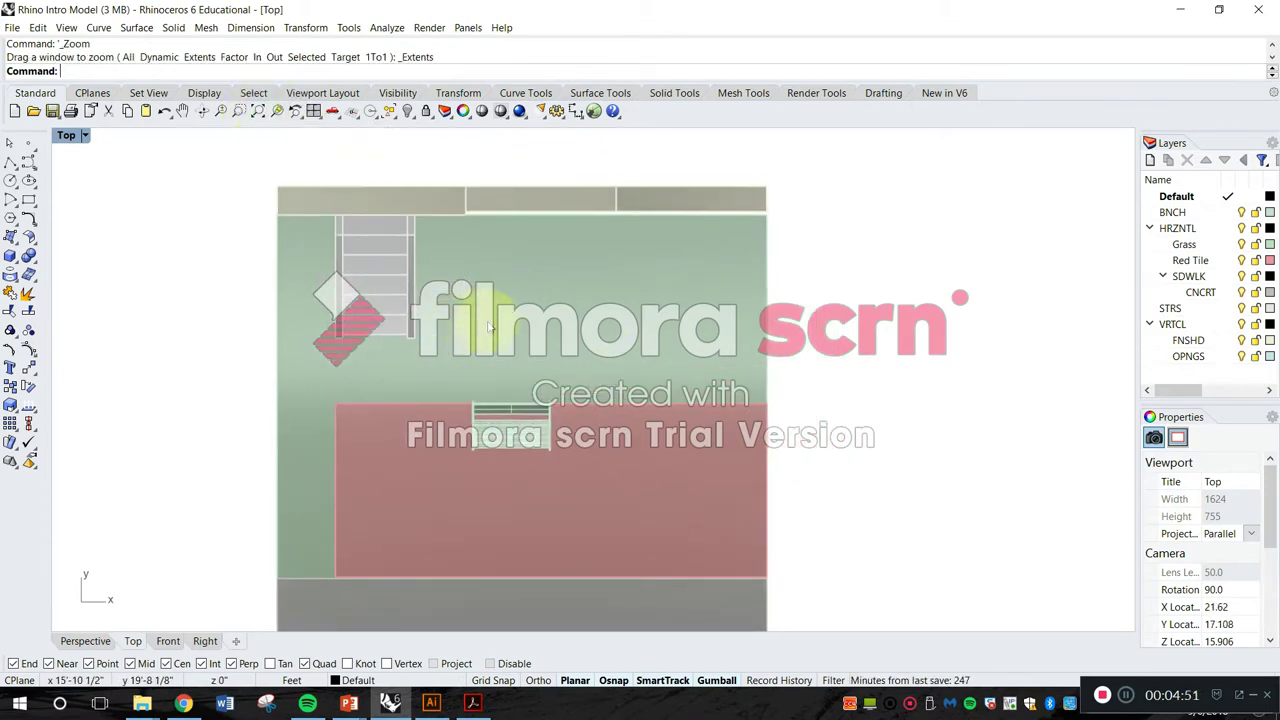
scroll(538, 289, "down", 10)
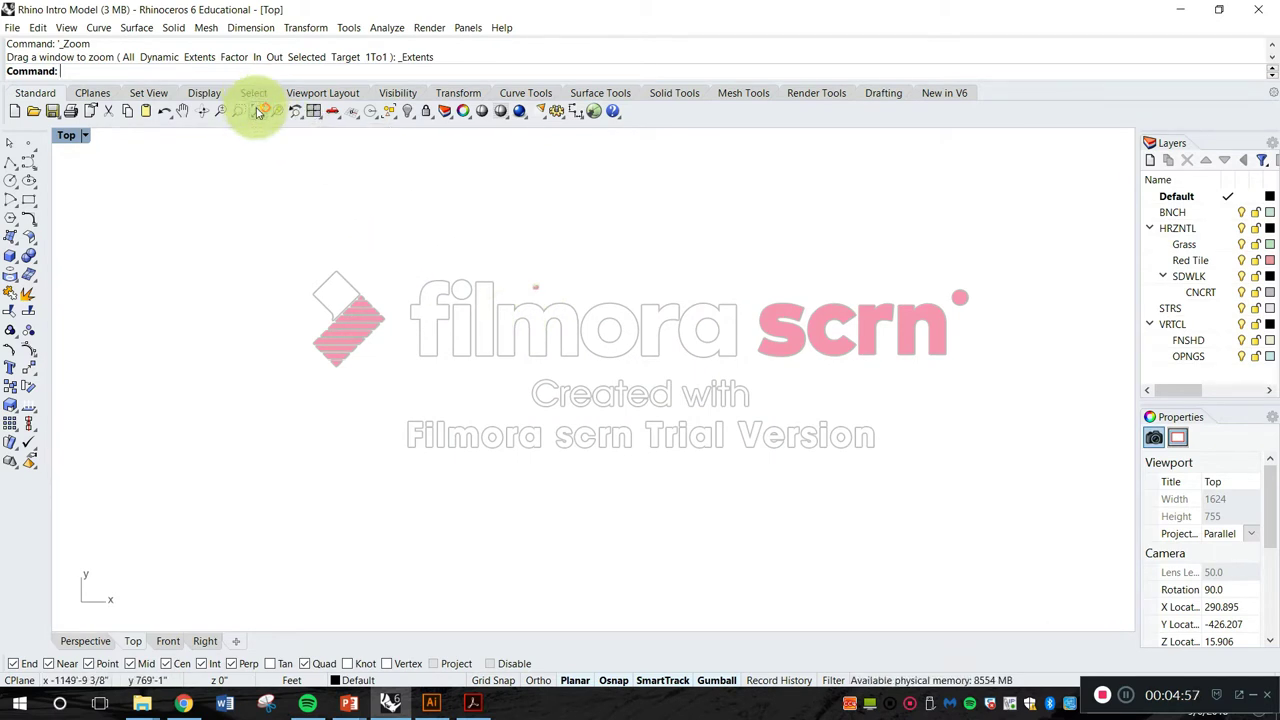
left_click(257, 109)
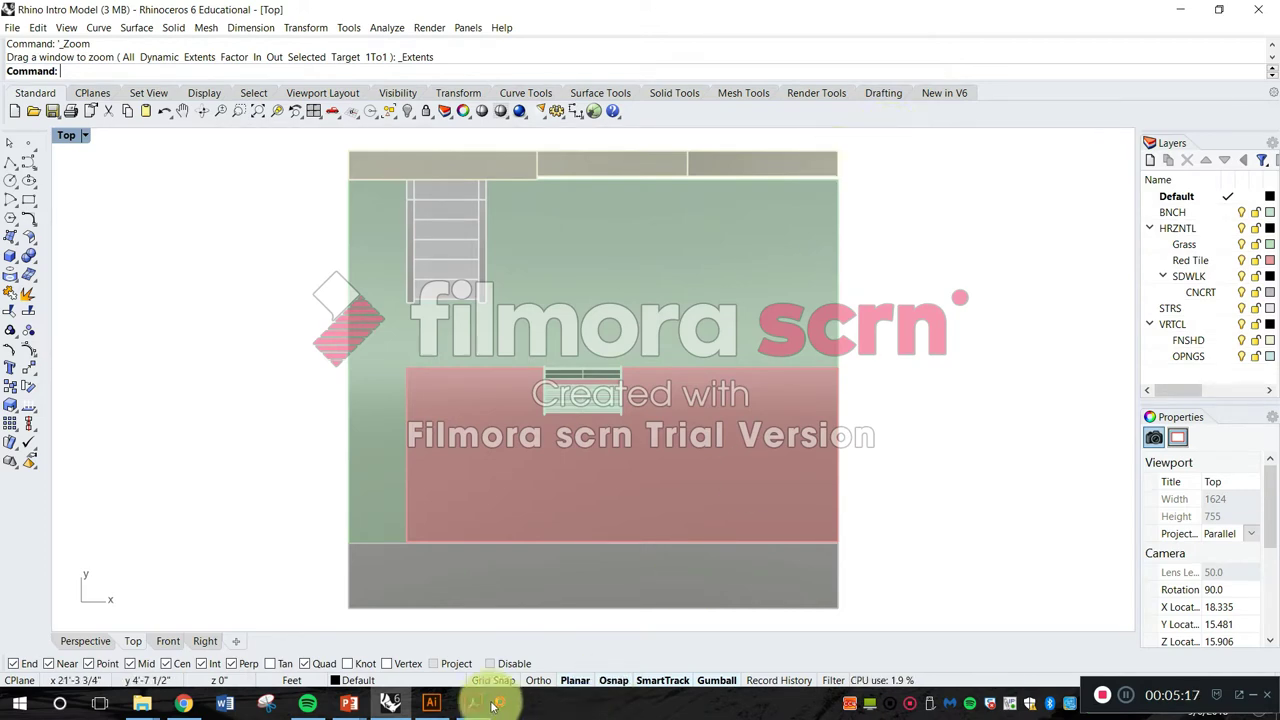
left_click(430, 705)
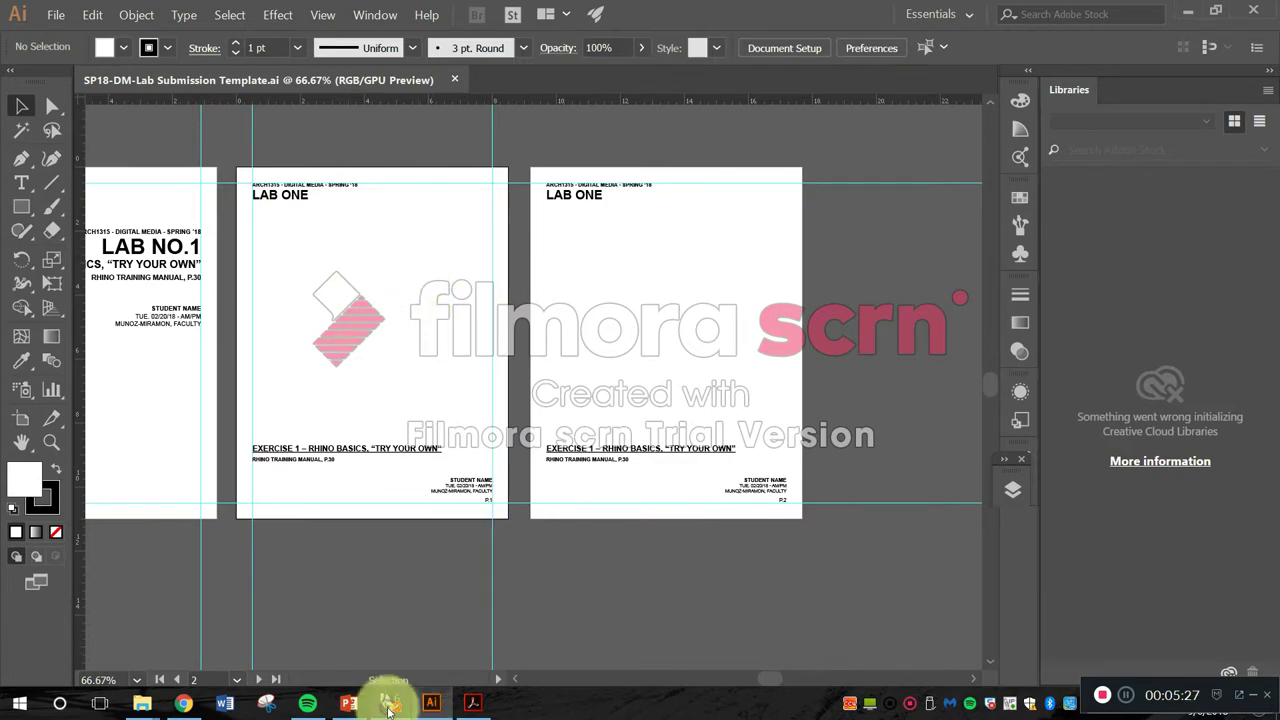
- Return to Rhino after reviewing the LAB NO.1 cover and two LAB ONE pages
left_click(389, 701)
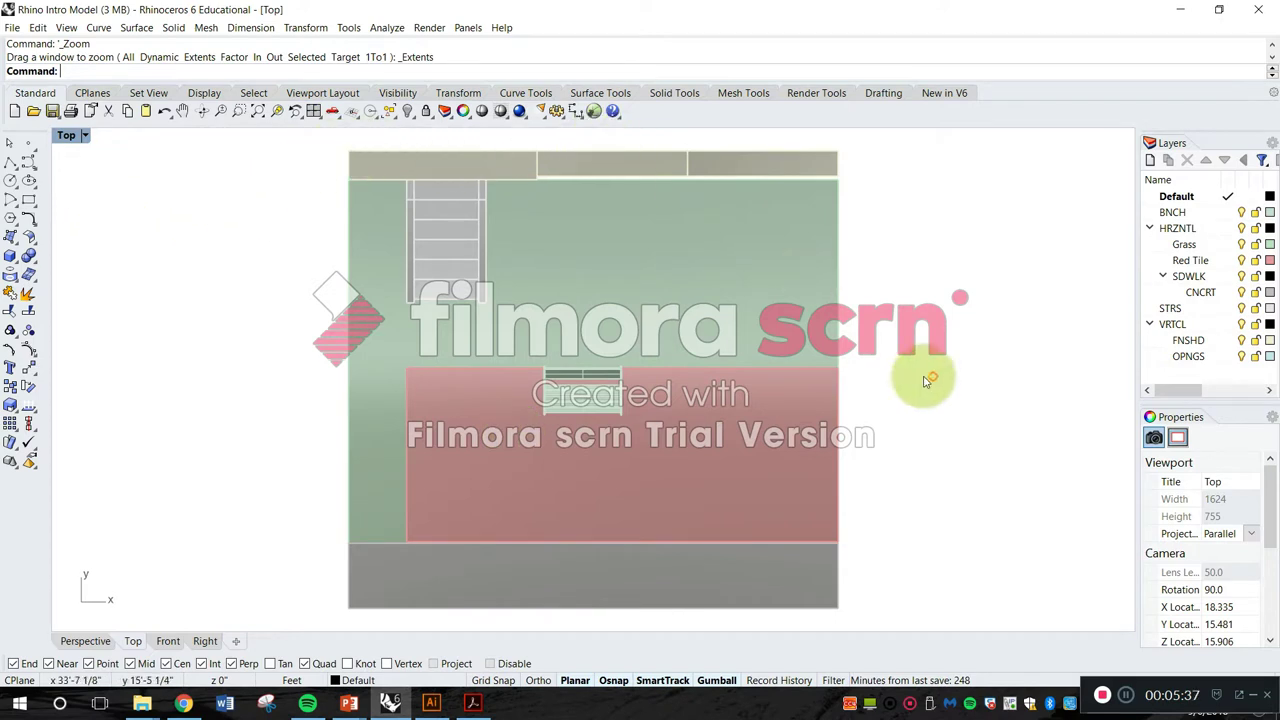
- Open Rhino Options with the opt command and browse the Annotation Styles and Units groups
key("Escape")
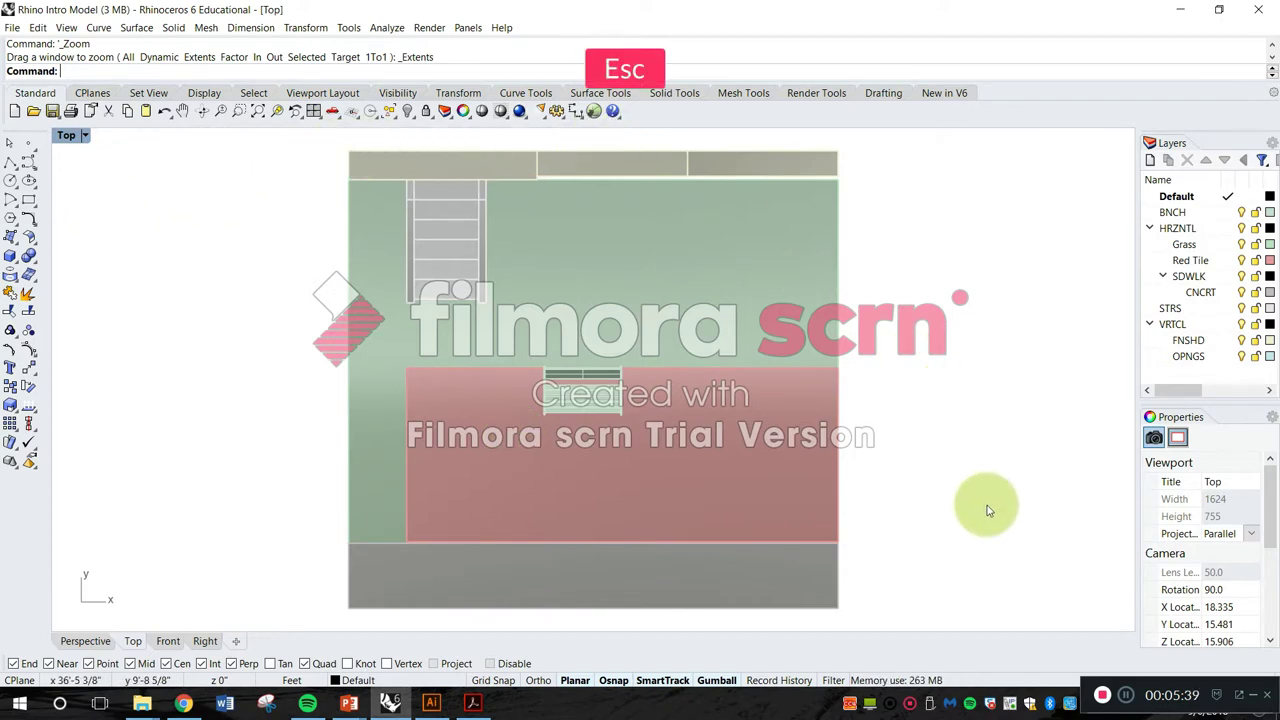
type("opt")
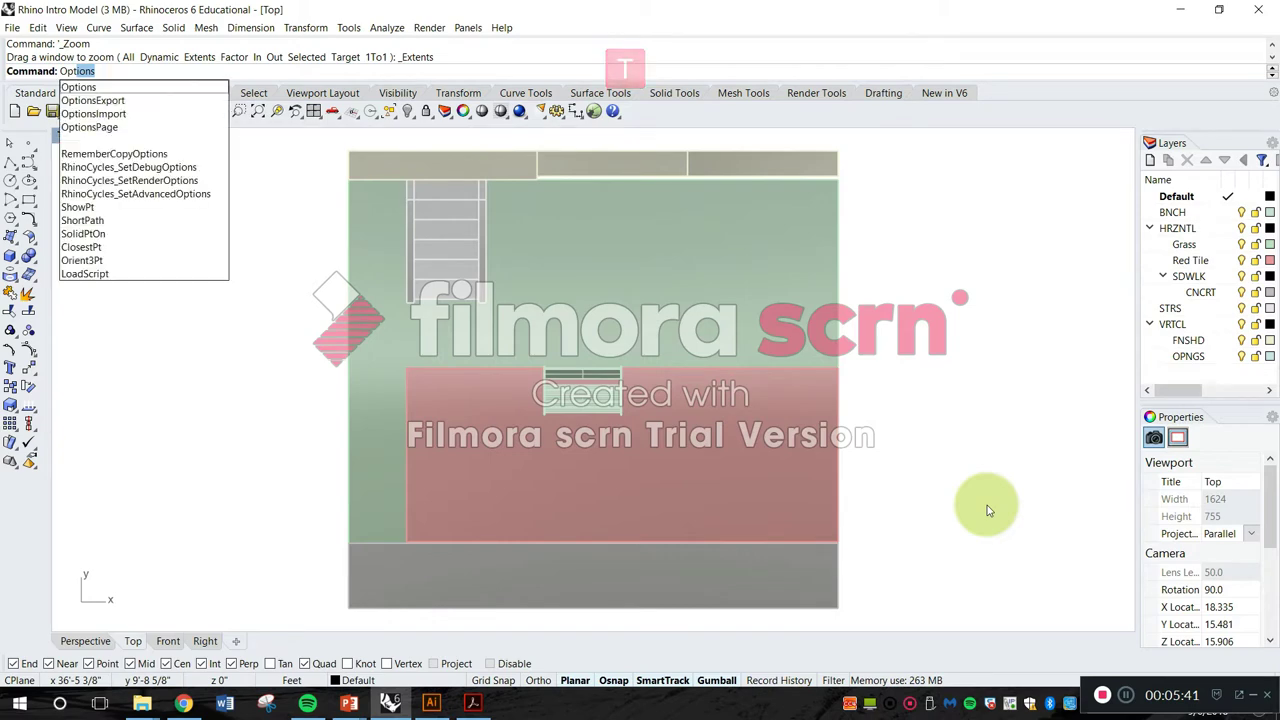
key("Return")
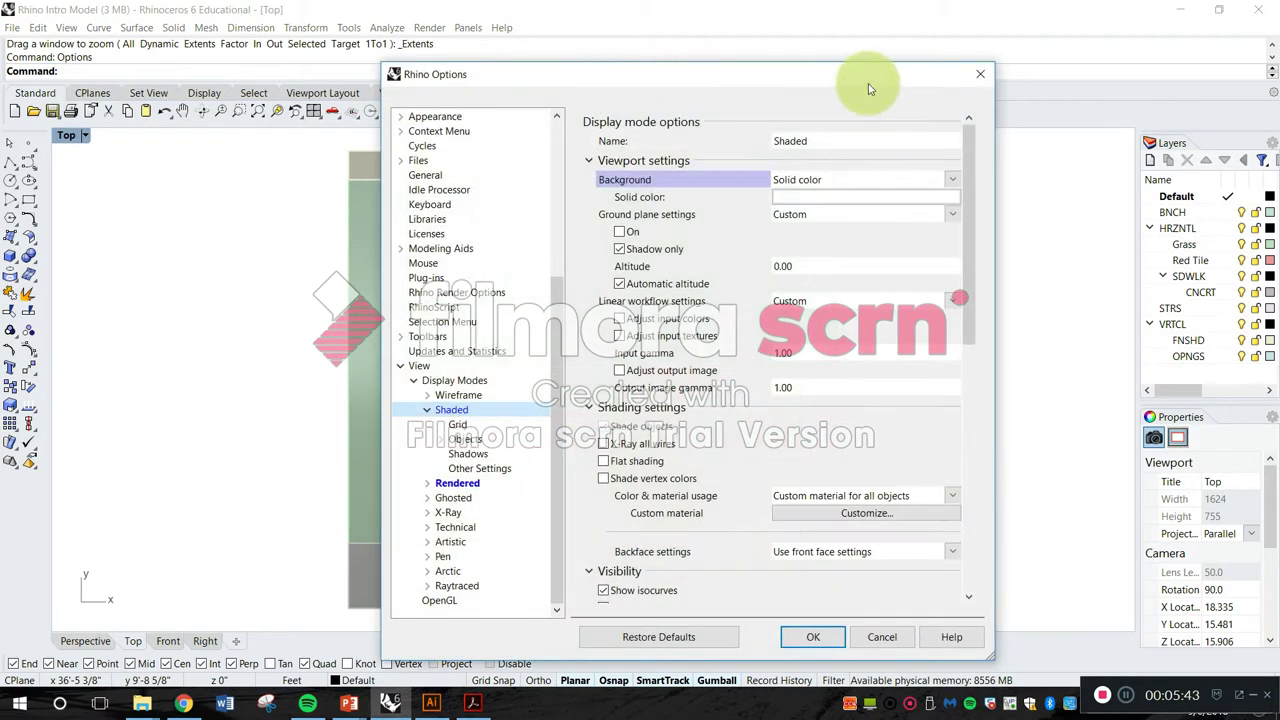
scroll(558, 258, "up", 1)
scroll(558, 258, "up", 5)
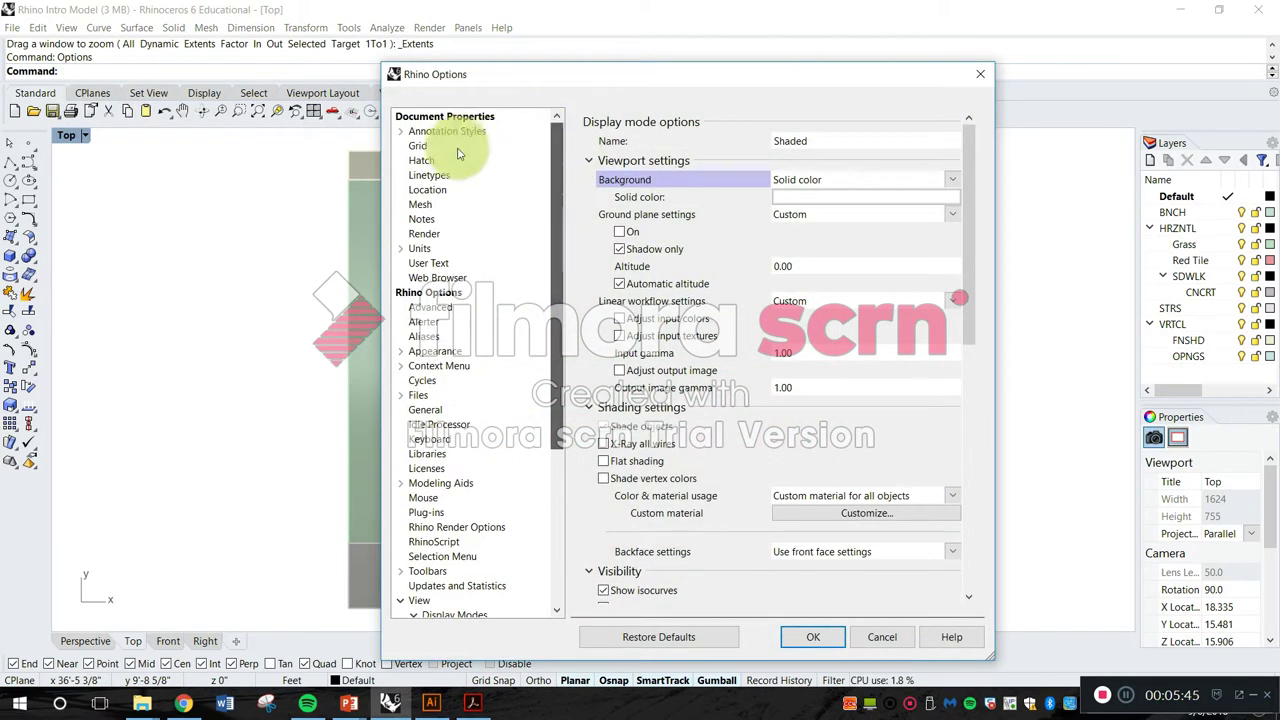
left_click(457, 131)
left_click(457, 117)
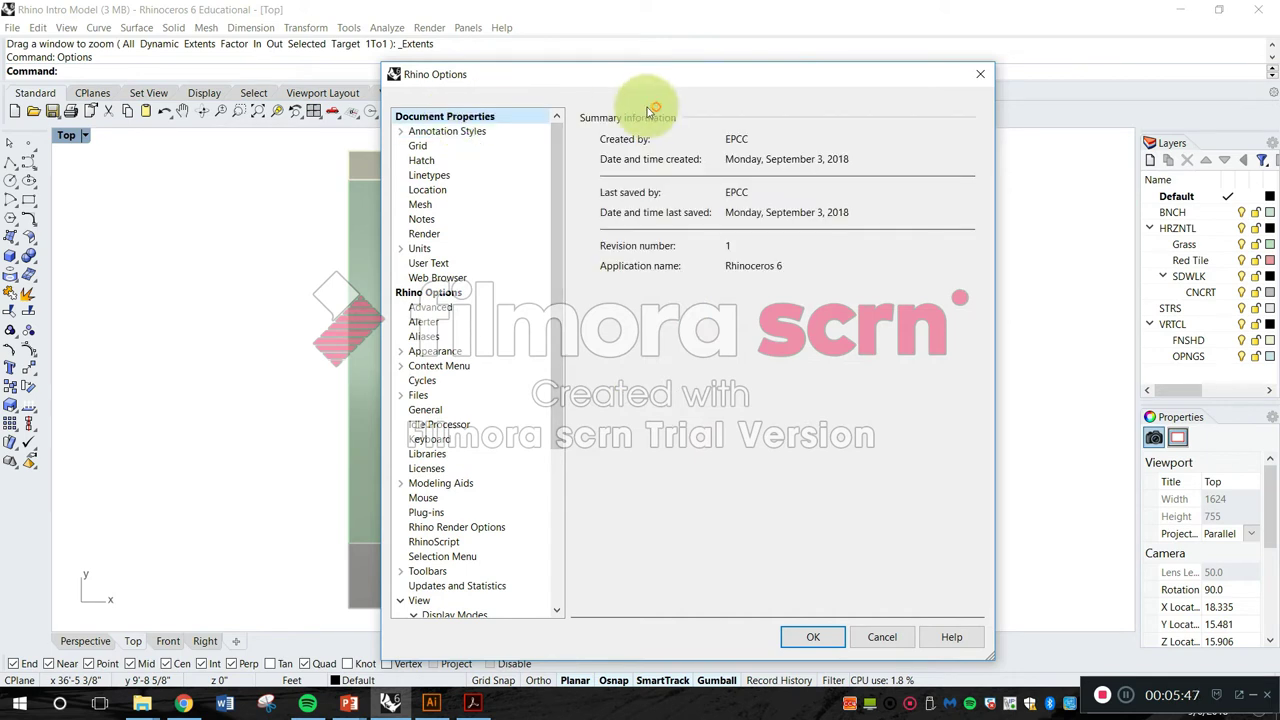
left_click(400, 131)
left_click(400, 131)
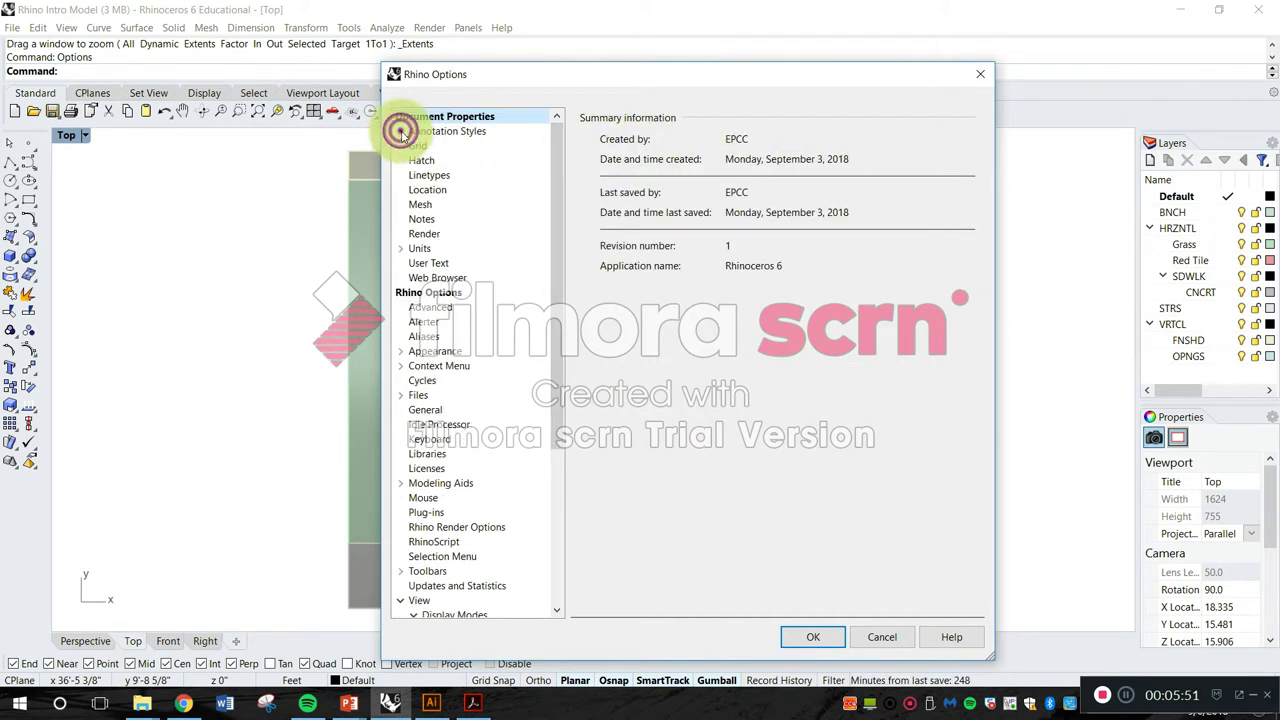
left_click(399, 248)
left_click(400, 246)
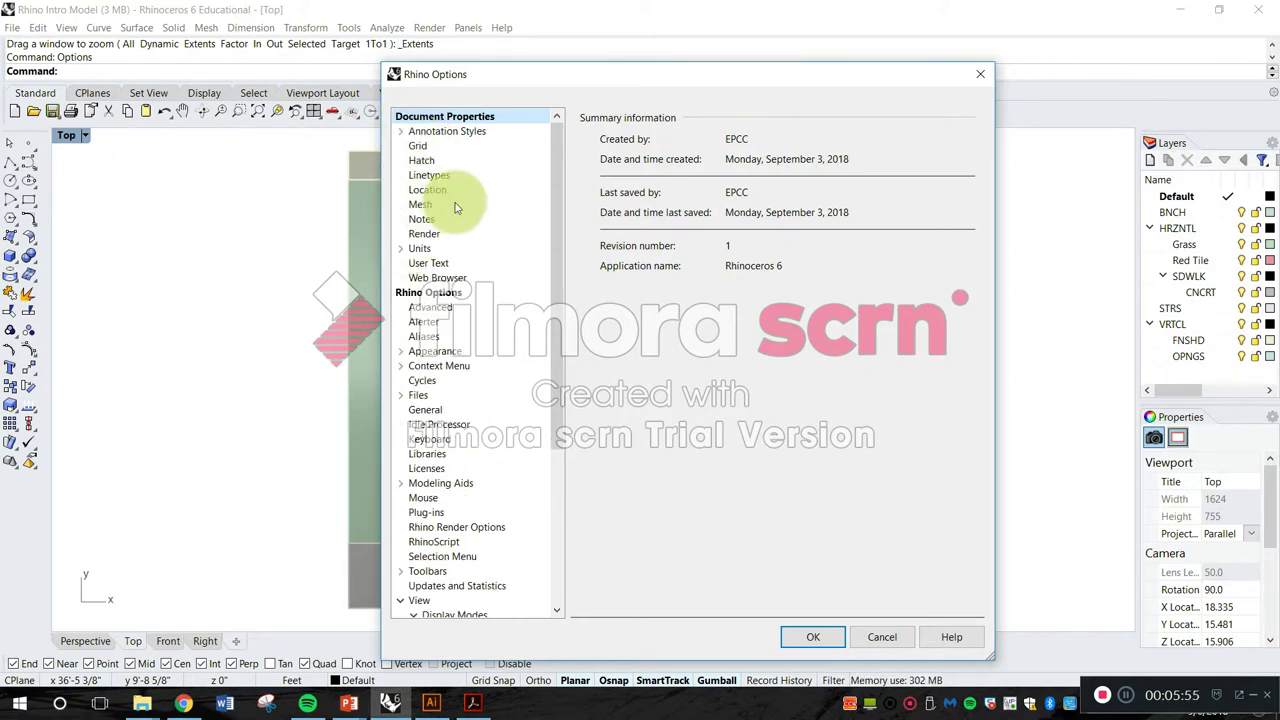
- Expand View > Display Modes in the Options tree and select Shaded to show its settings
left_click_drag(557, 134, 565, 425)
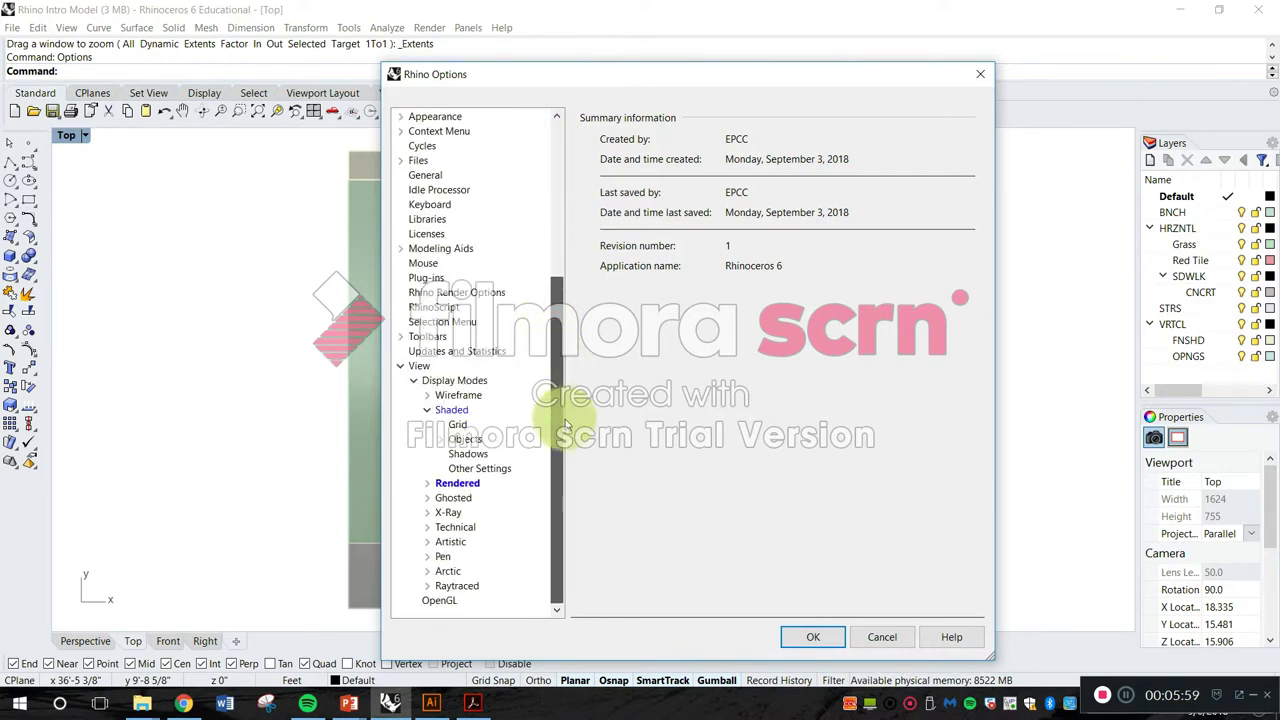
left_click(427, 410)
left_click(424, 441)
left_click(557, 247)
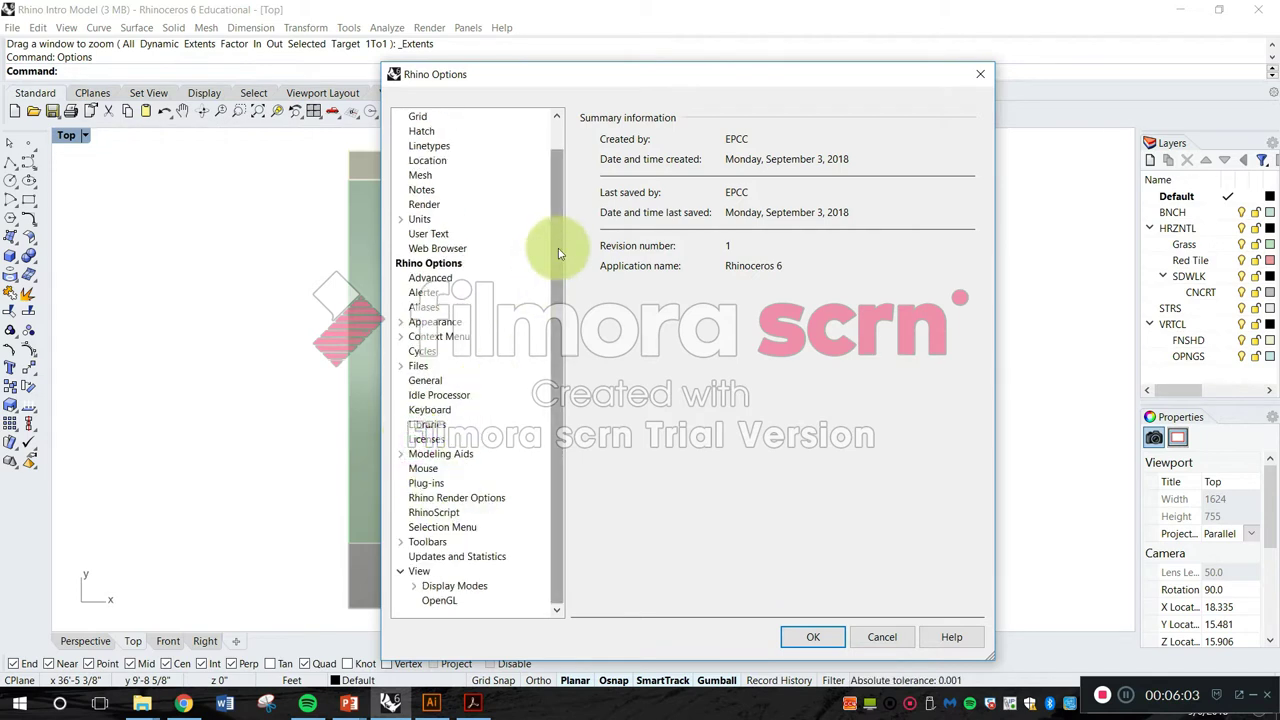
left_click(424, 572)
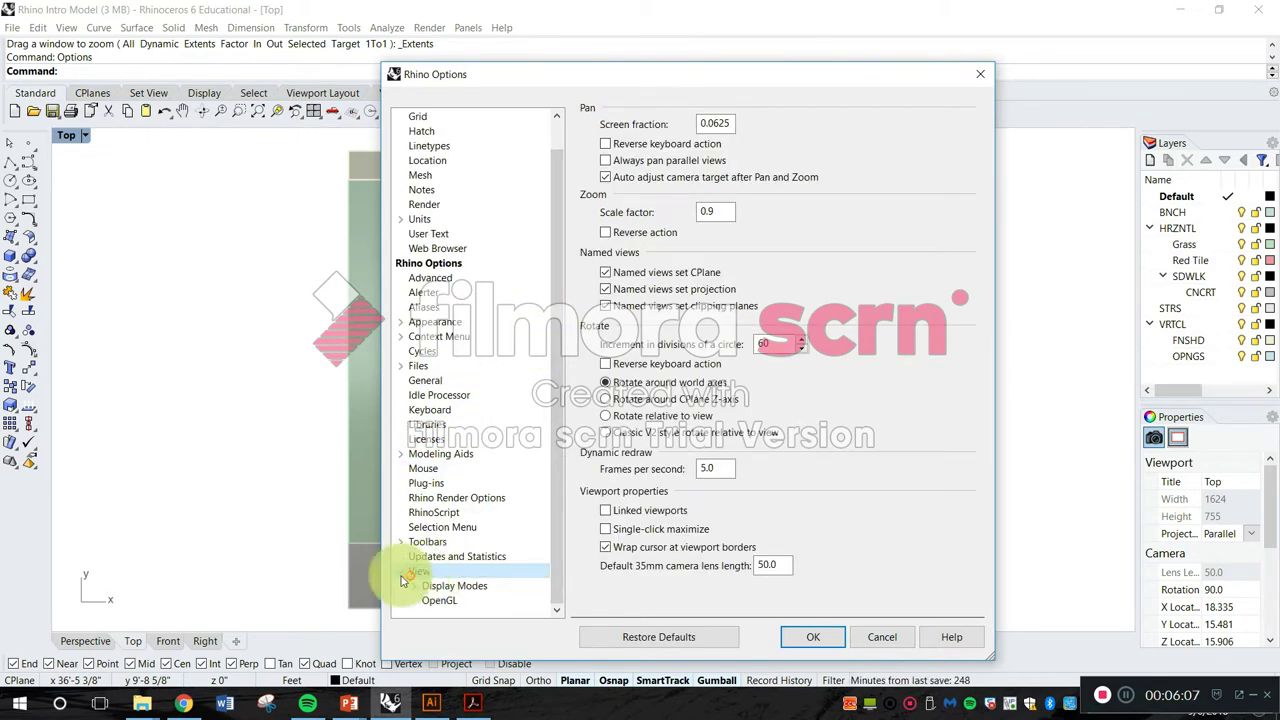
left_click(440, 587)
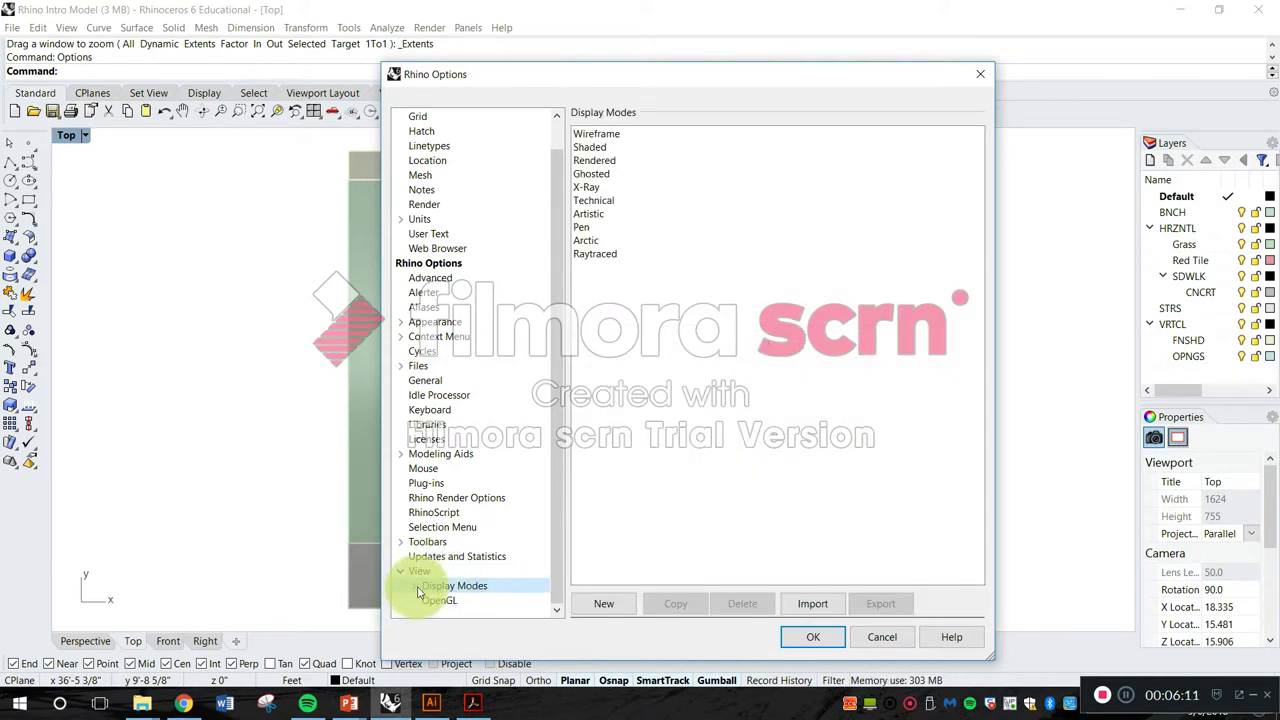
left_click(416, 587)
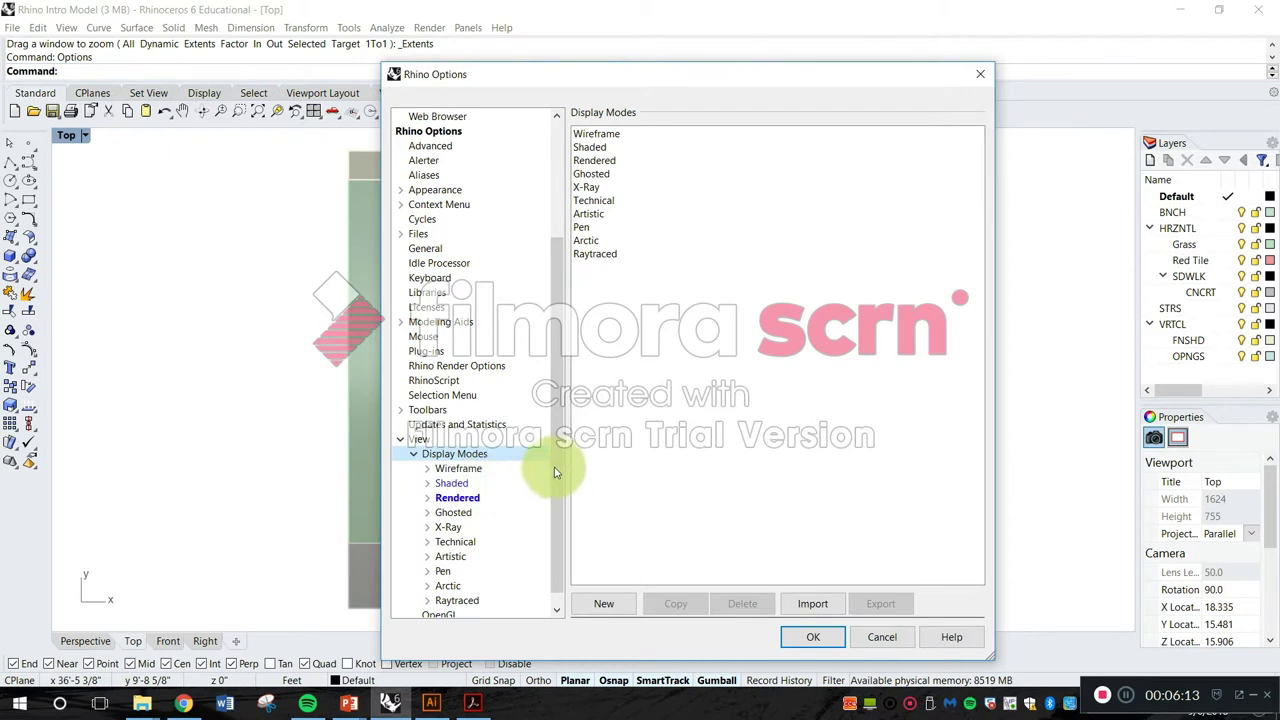
left_click_drag(556, 466, 555, 512)
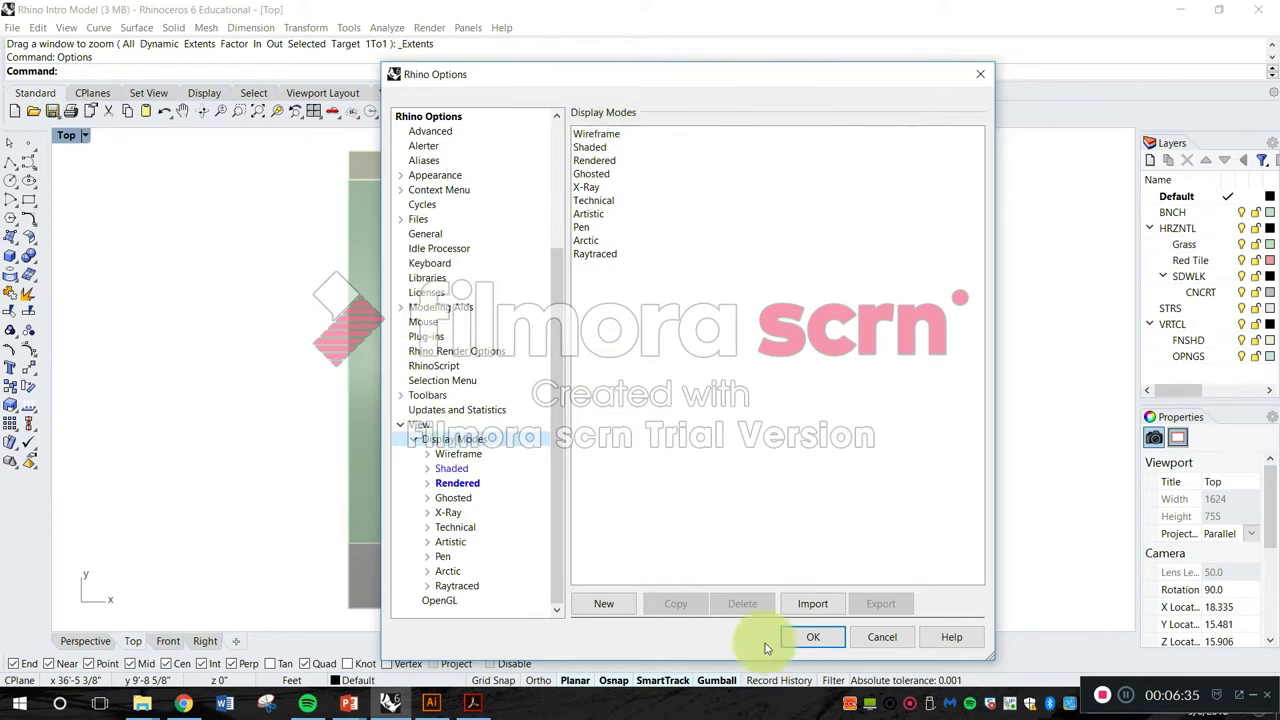
scroll(543, 243, "up", 4)
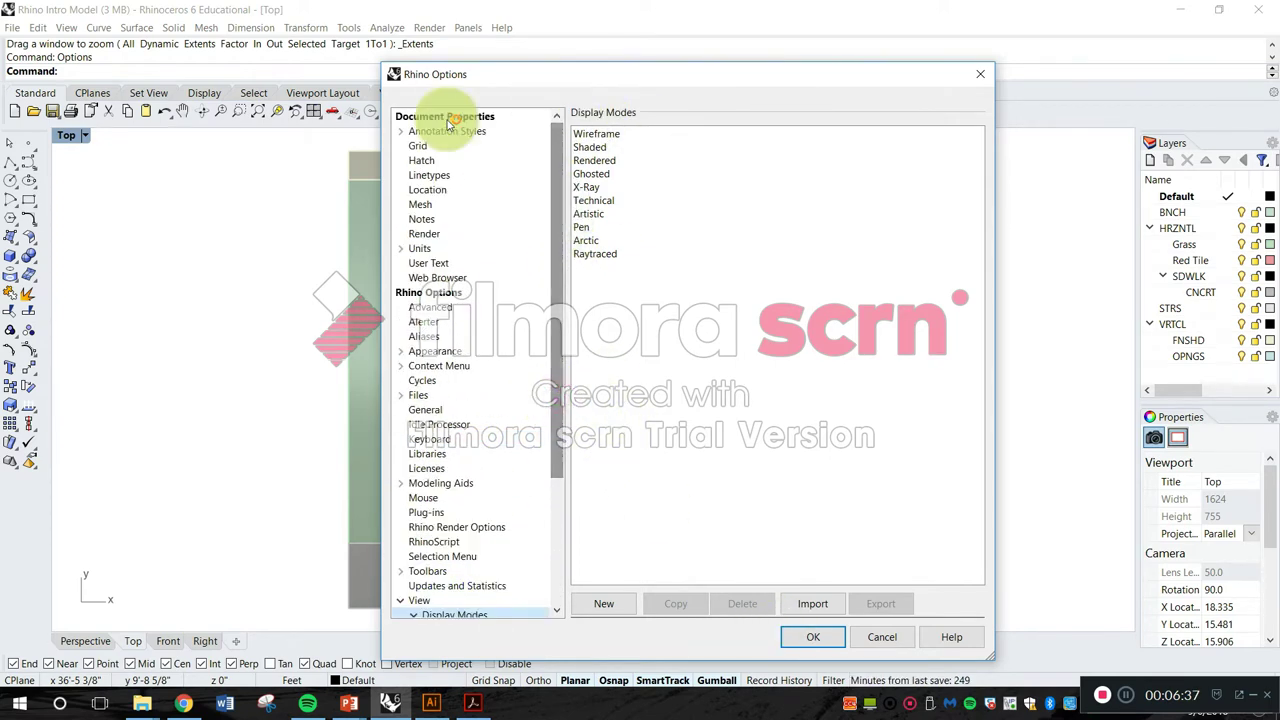
scroll(520, 400, "down", 4)
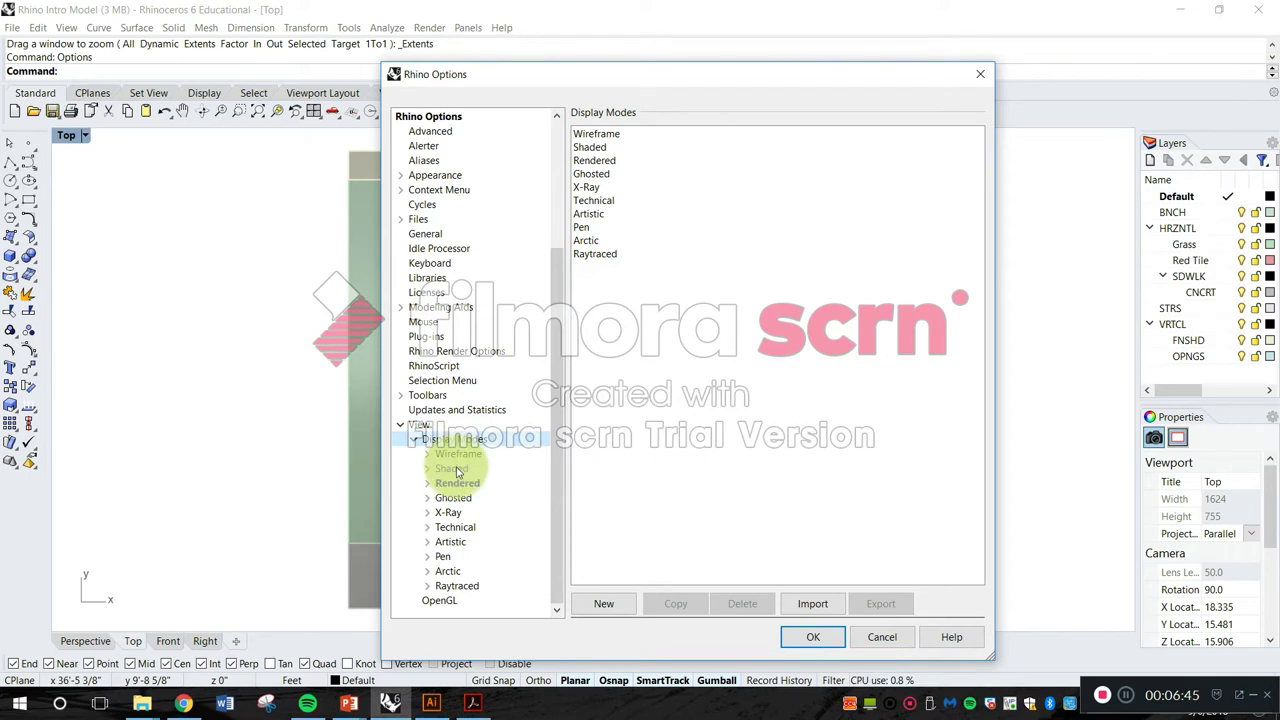
left_click(451, 468)
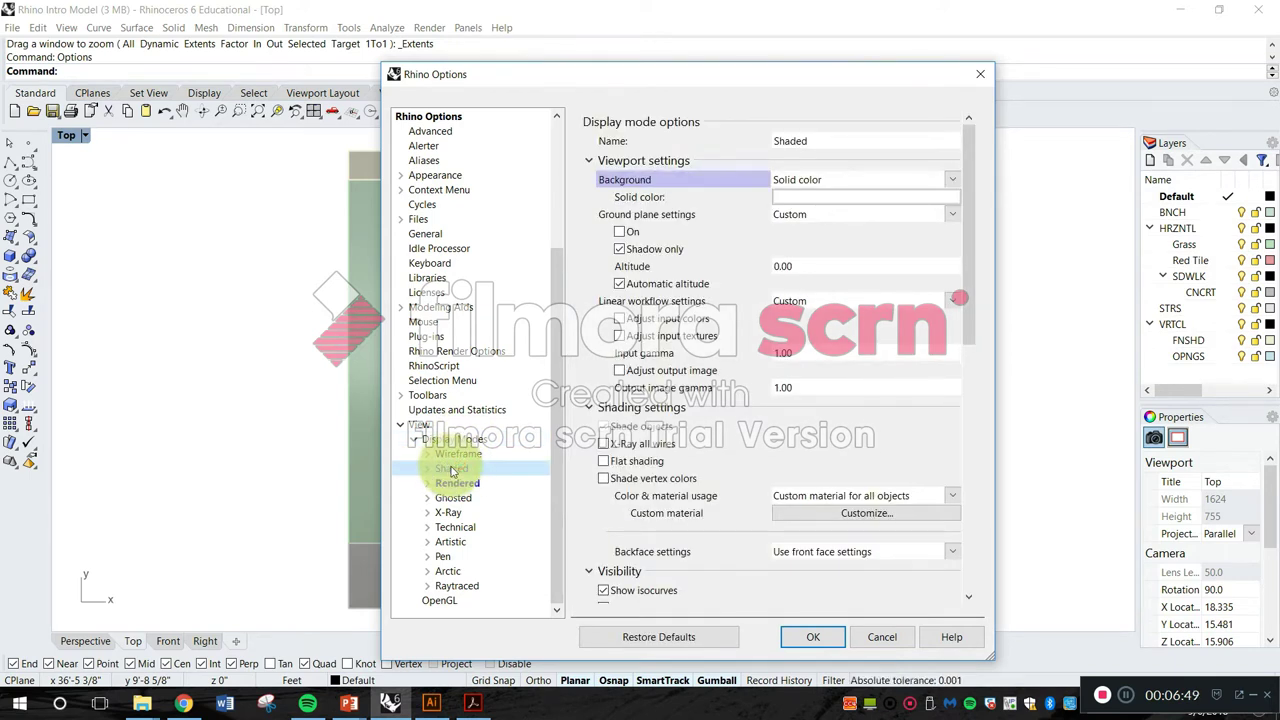
left_click(458, 470)
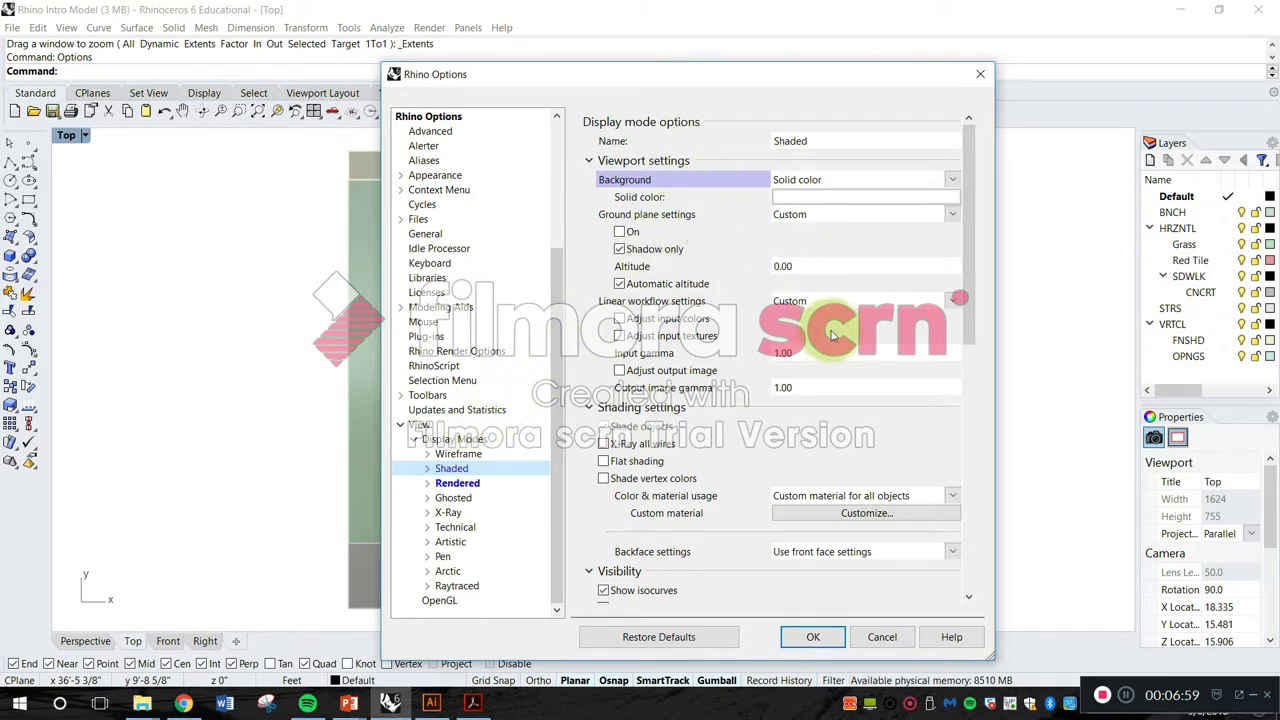
scroll(840, 328, "down", 1)
scroll(840, 328, "down", 3)
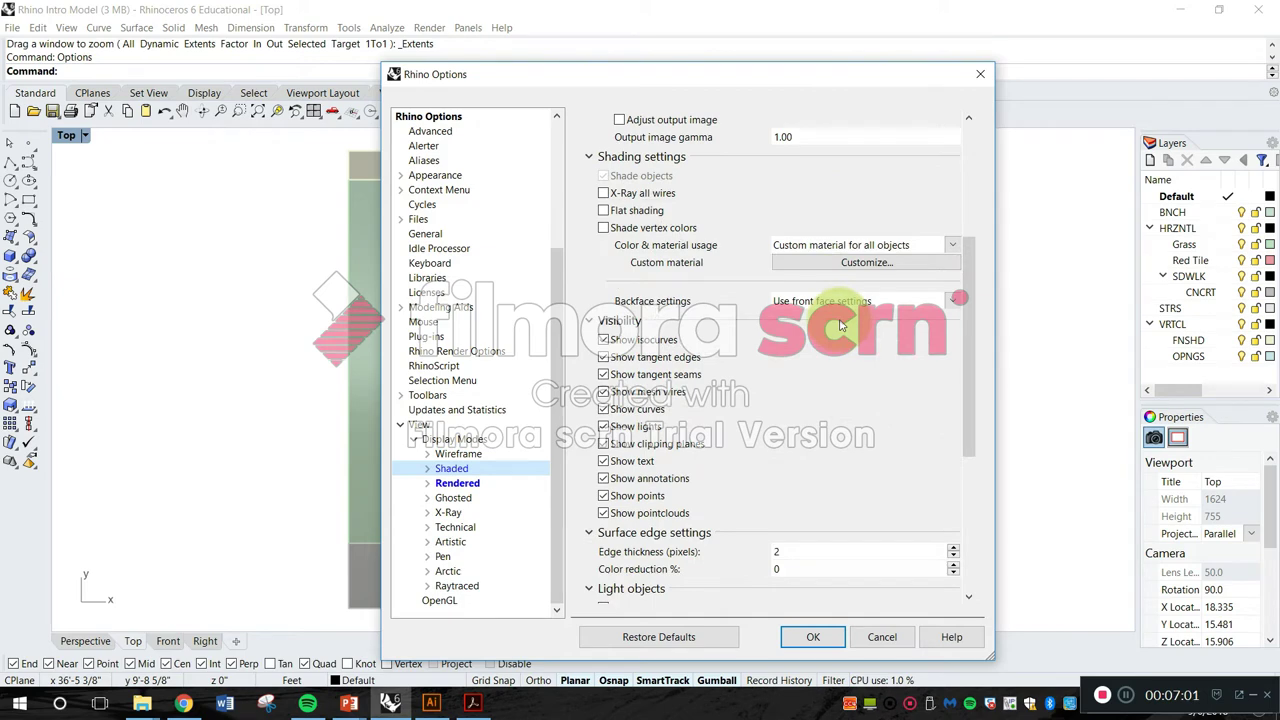
scroll(850, 325, "up", 4)
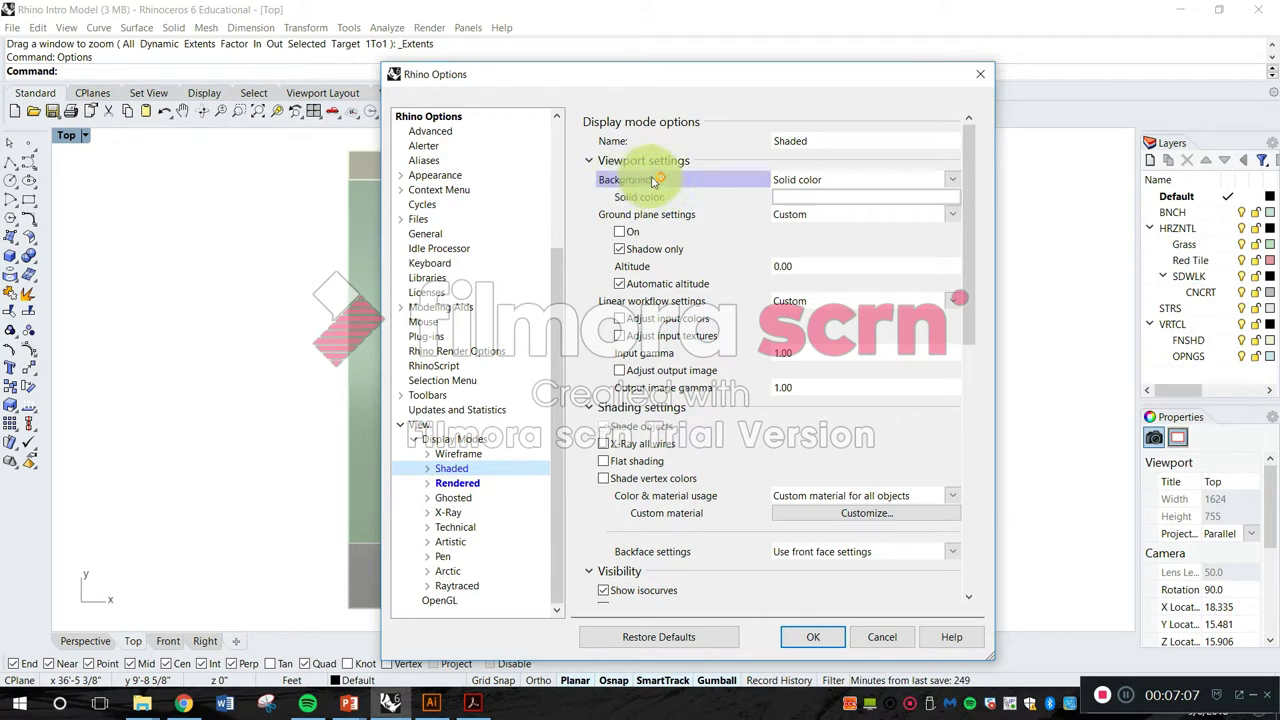
left_click(800, 181)
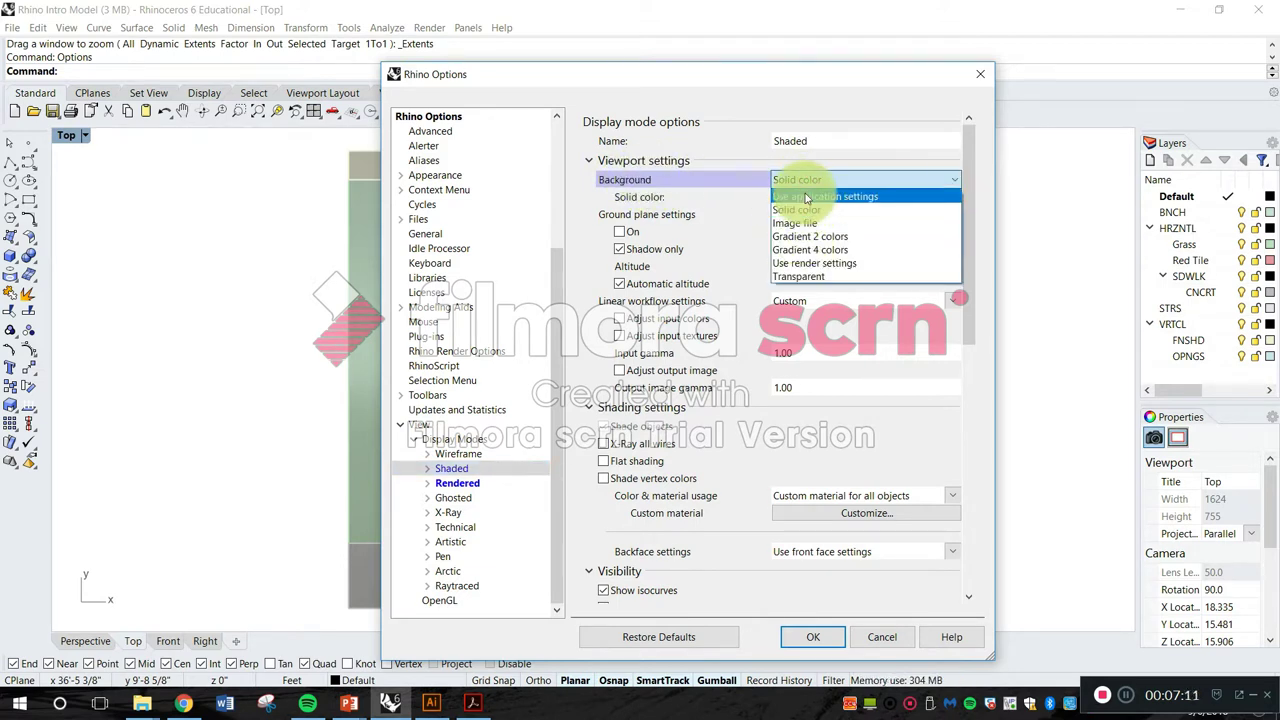
left_click(790, 196)
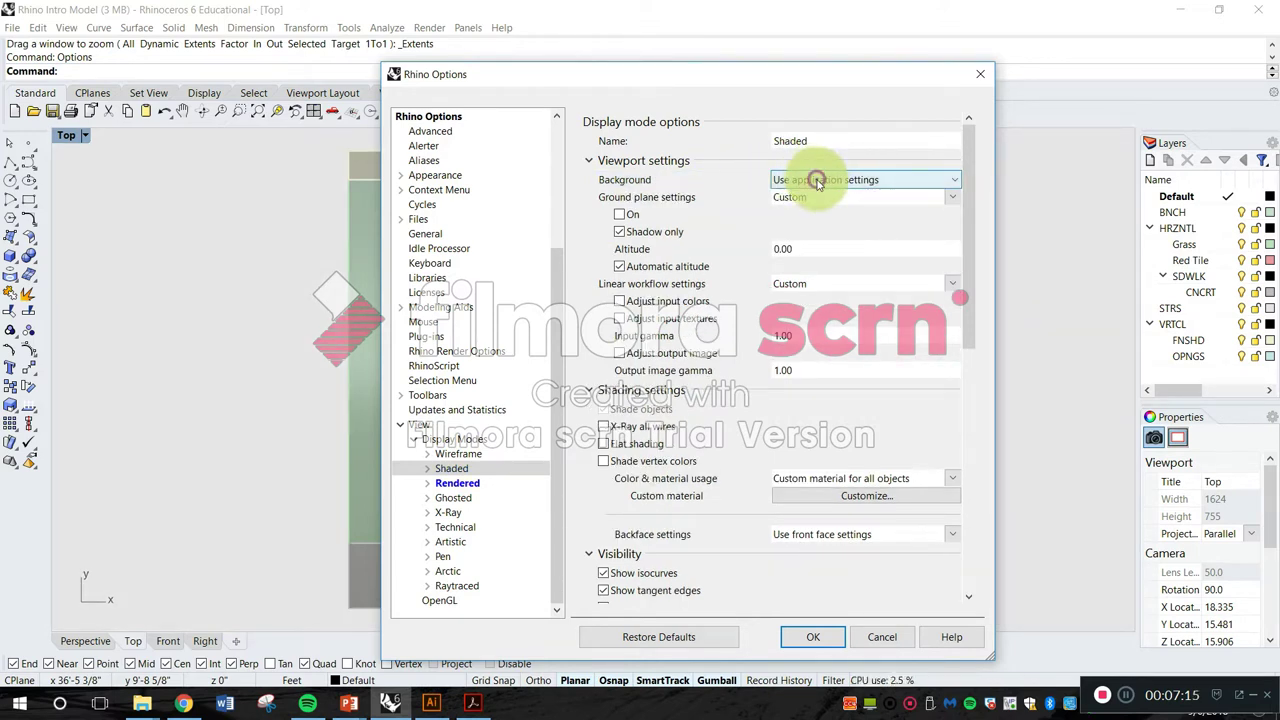
left_click(817, 181)
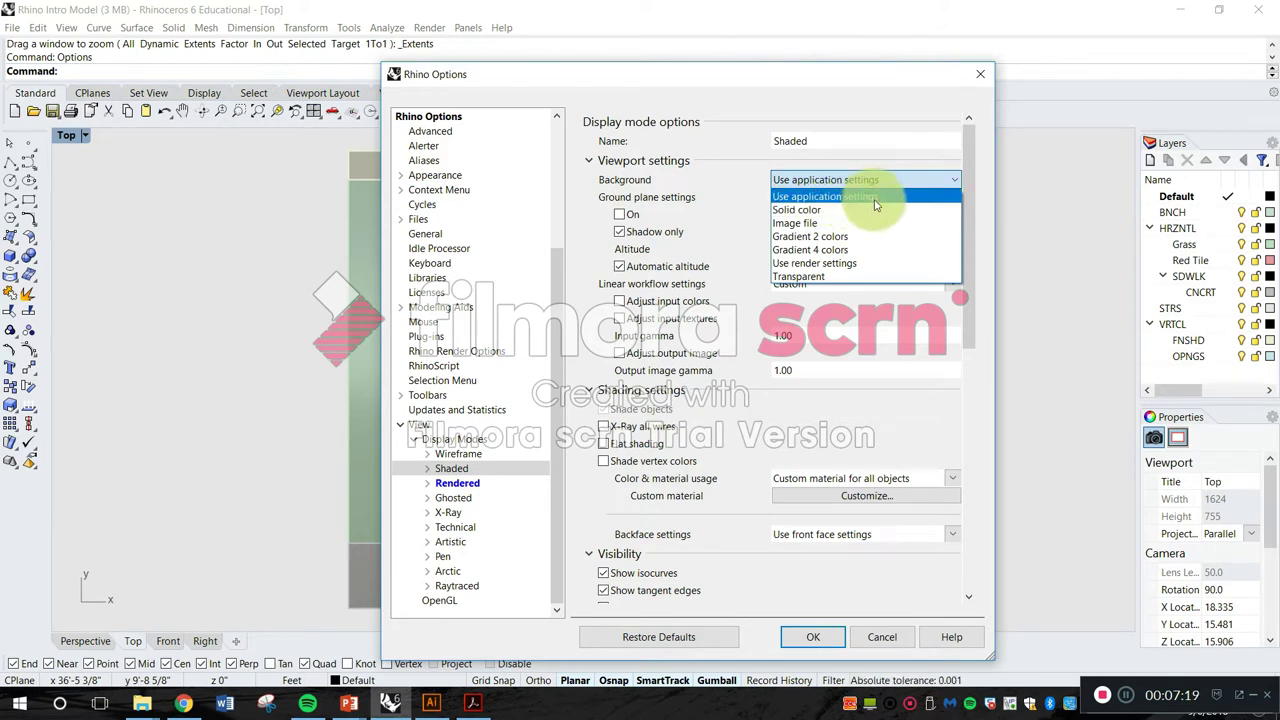
left_click(865, 184)
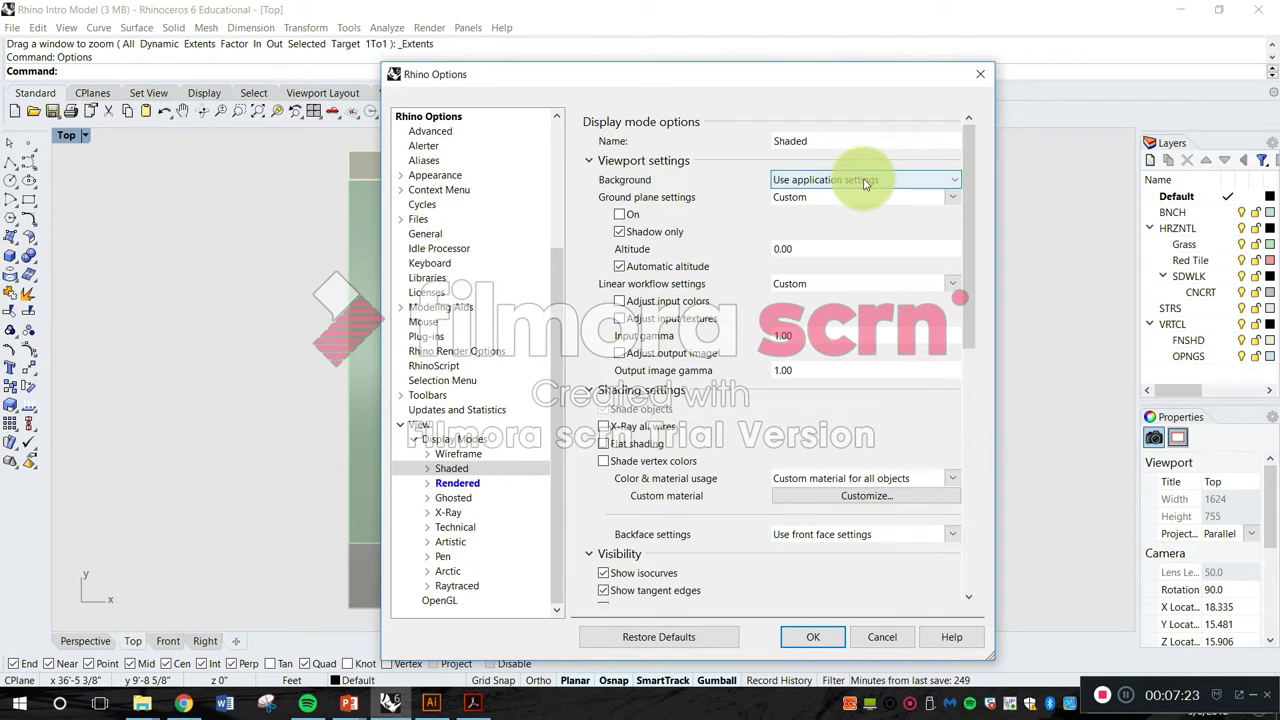
left_click(865, 182)
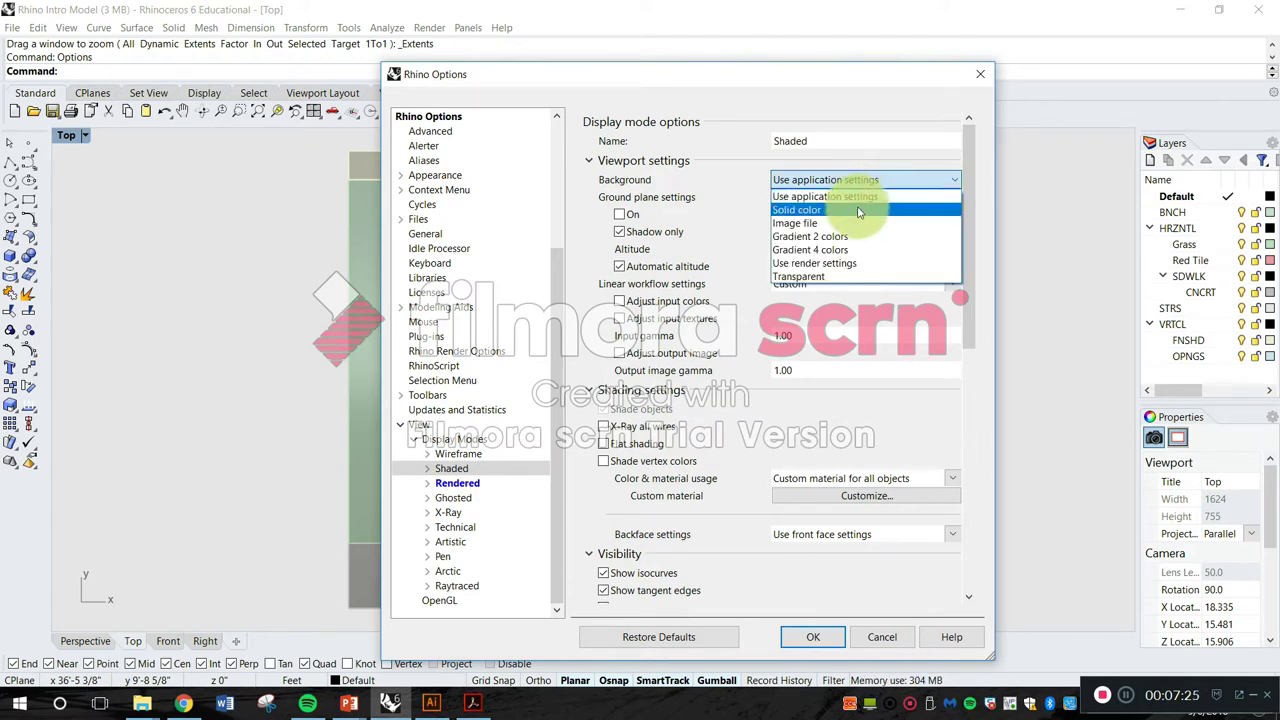
left_click(857, 210)
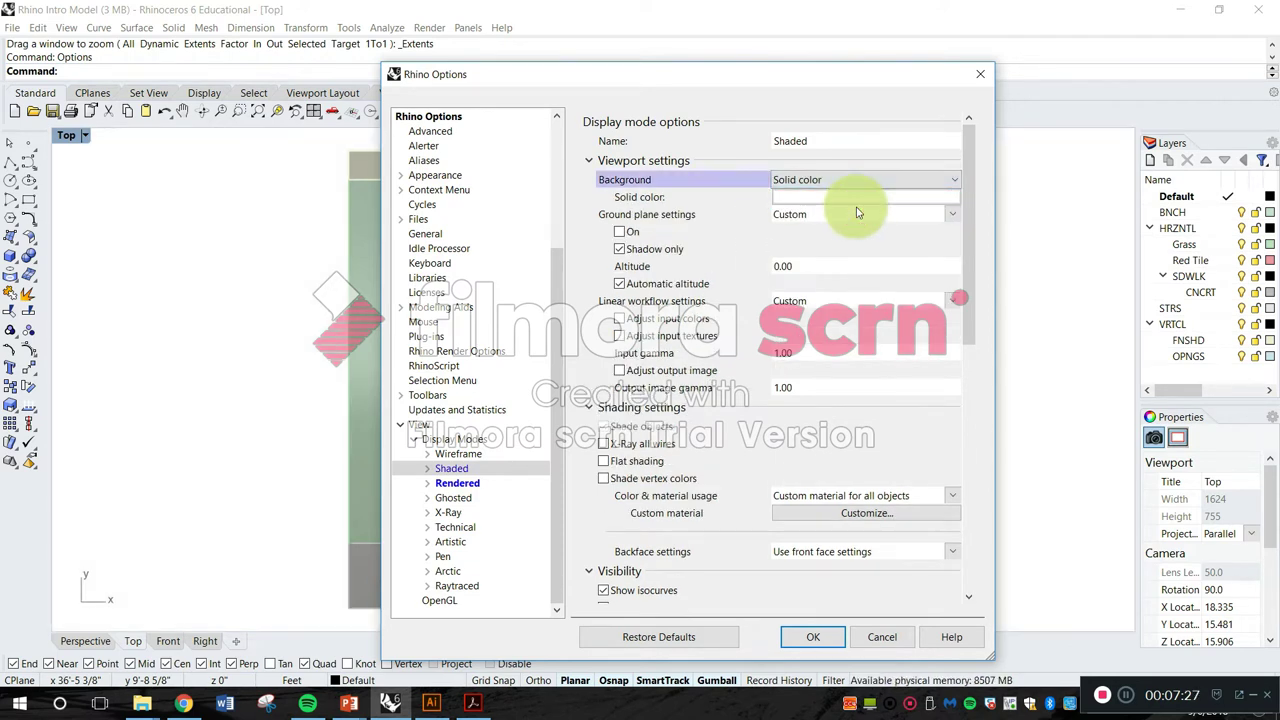
left_click(795, 196)
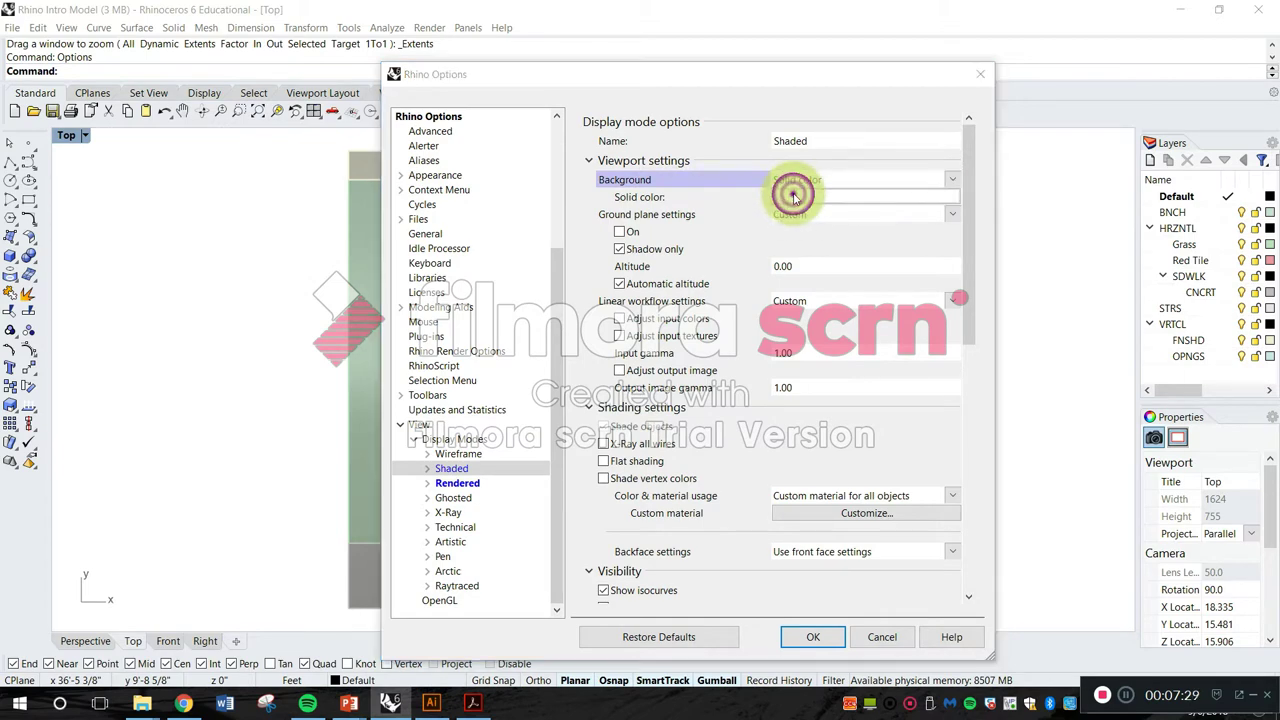
left_click(834, 133)
left_click(1043, 494)
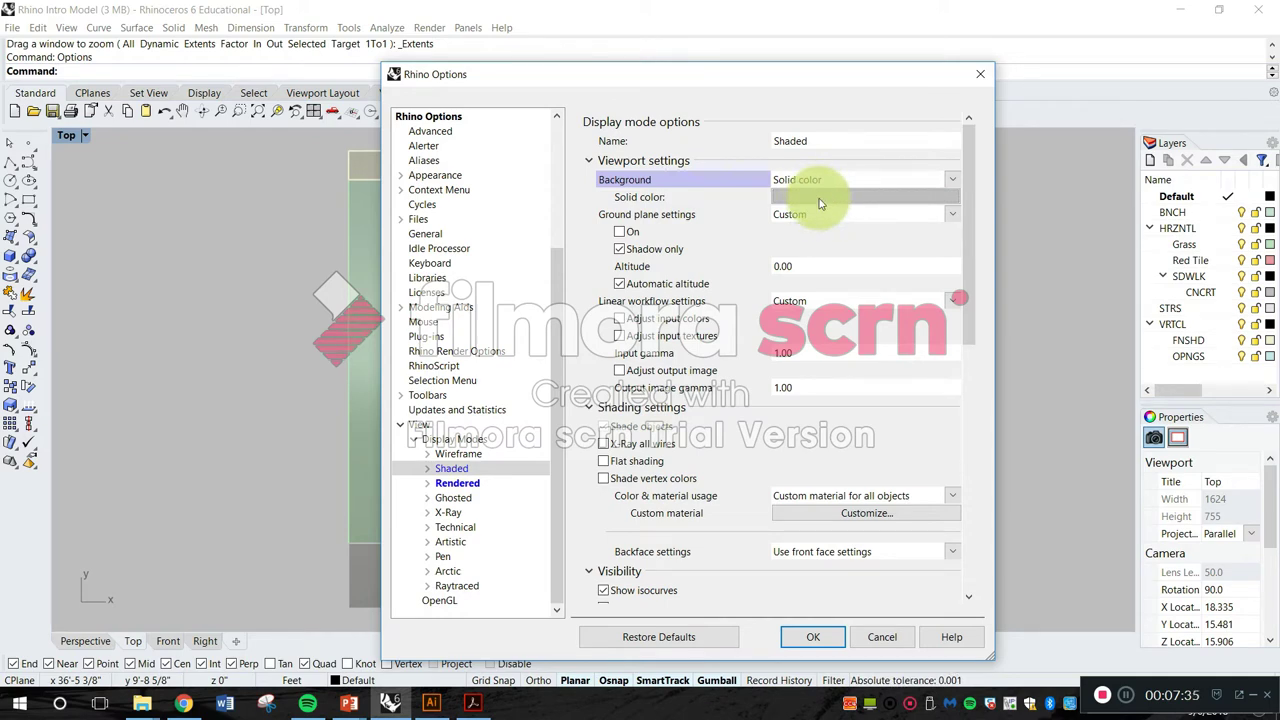
left_click(818, 198)
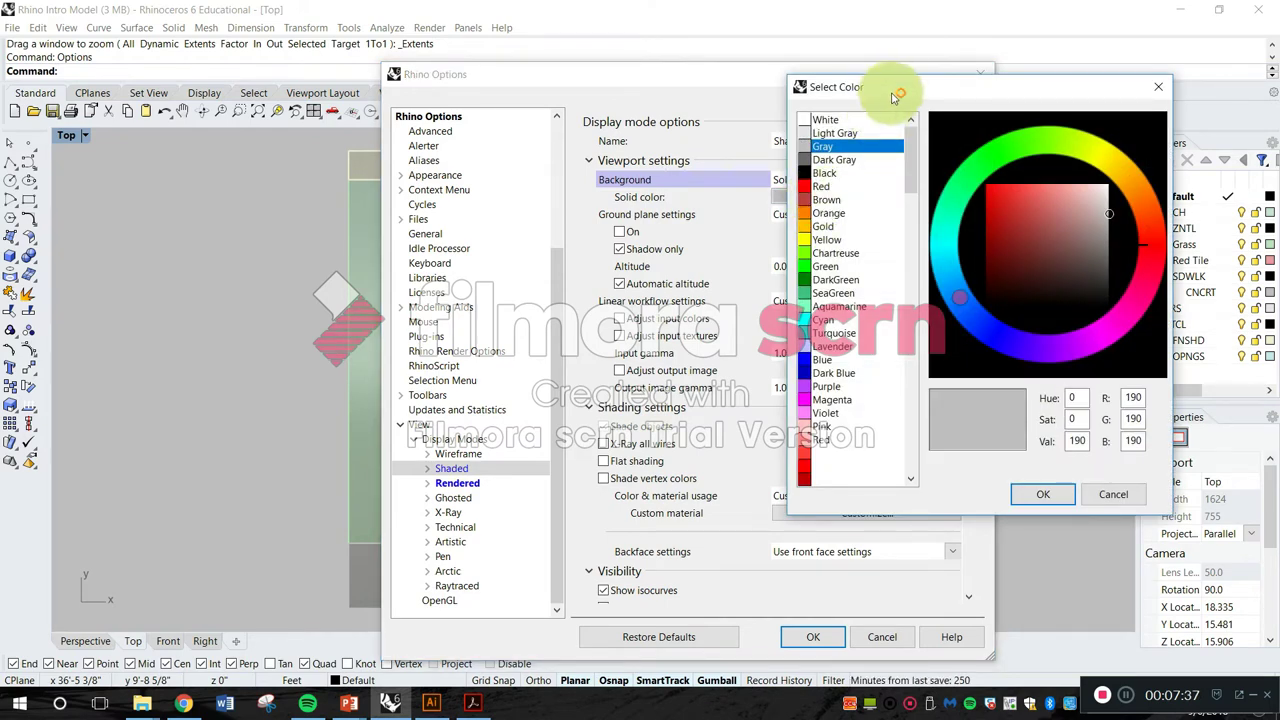
left_click_drag(904, 88, 958, 101)
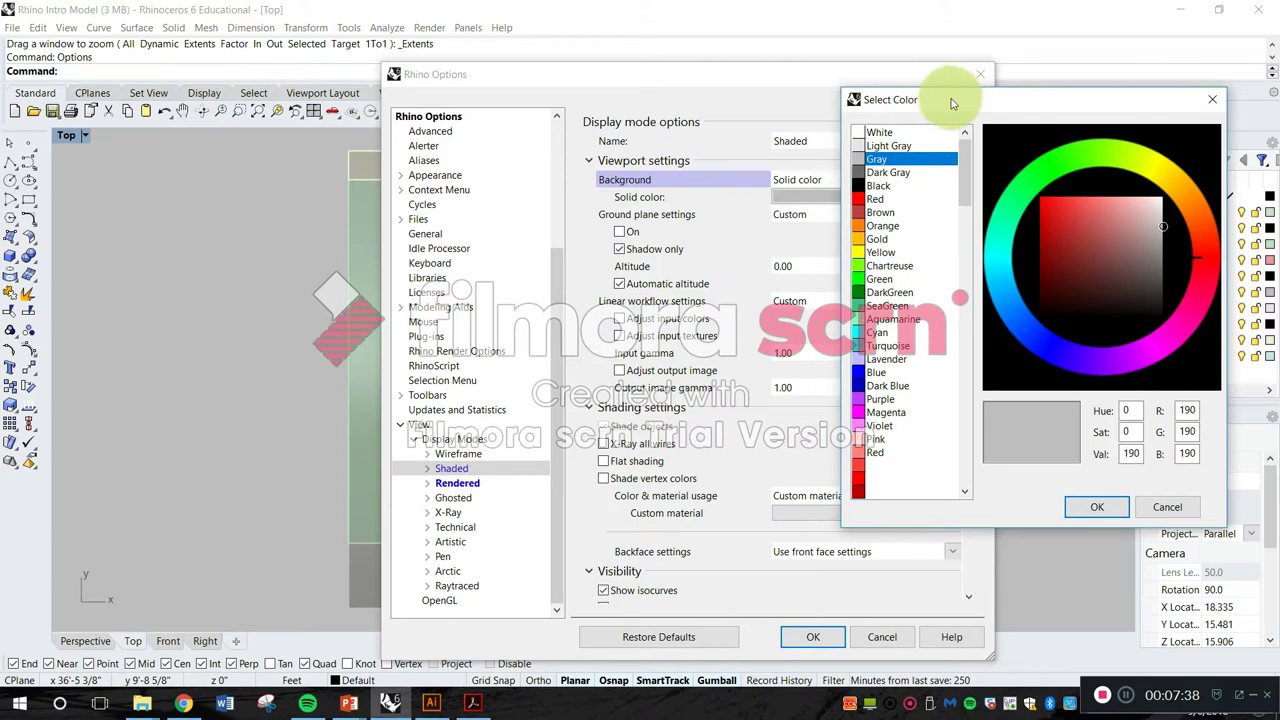
left_click(888, 279)
left_click(1076, 505)
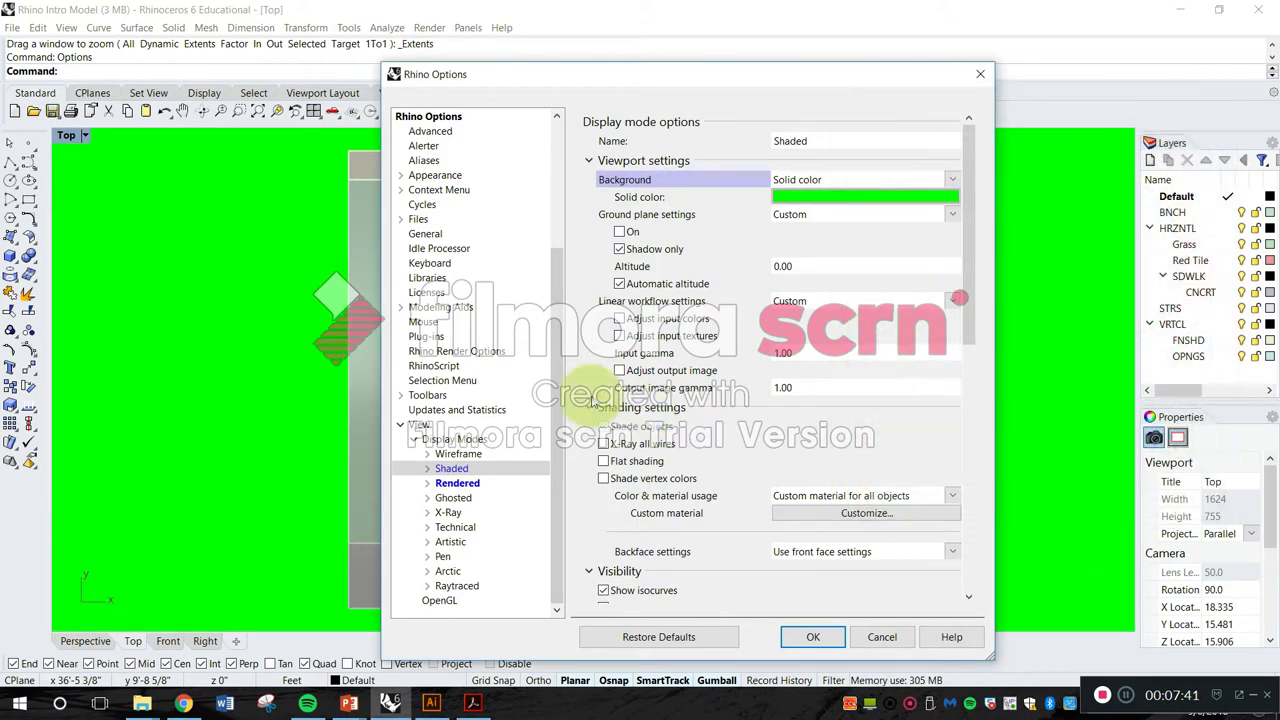
left_click(865, 197)
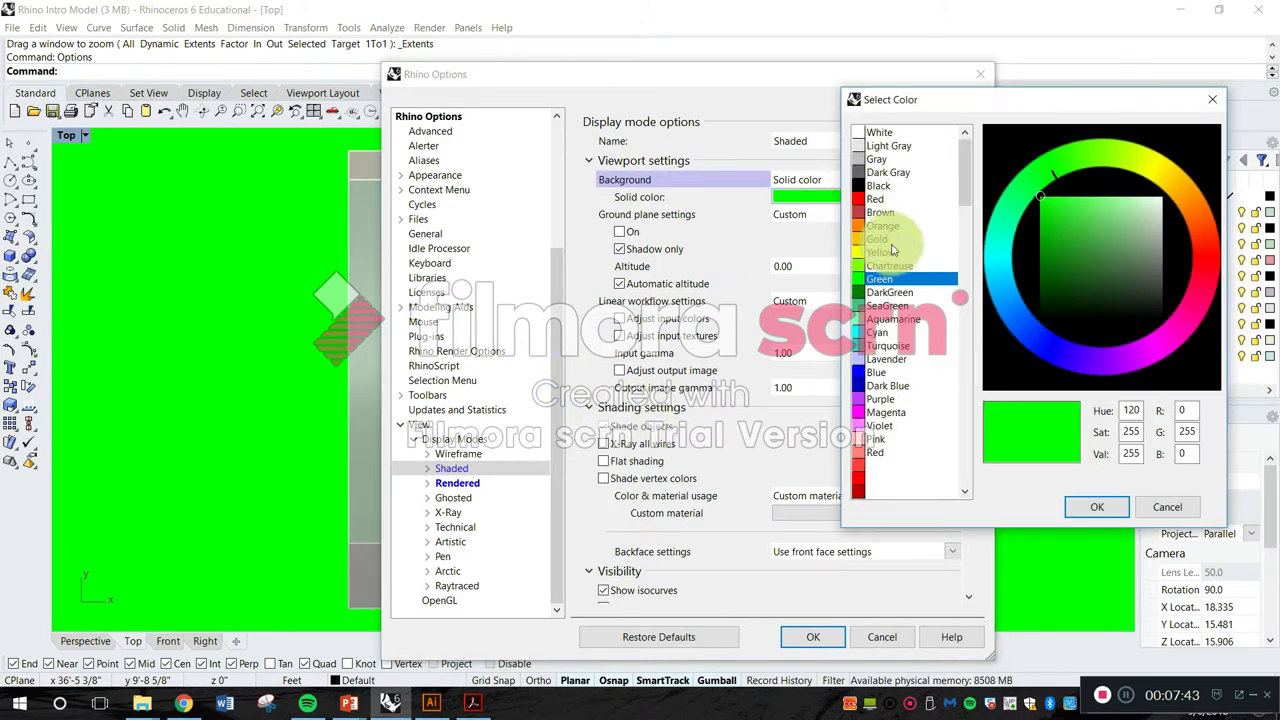
left_click(884, 133)
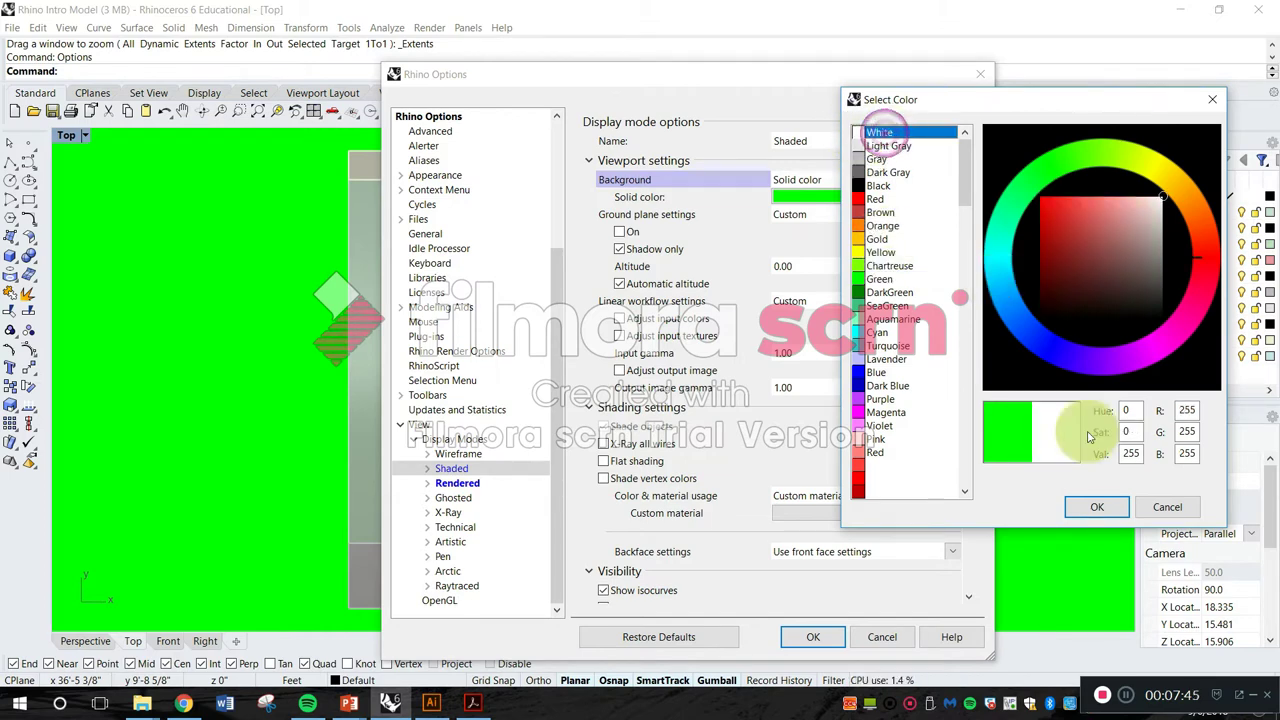
left_click(1097, 506)
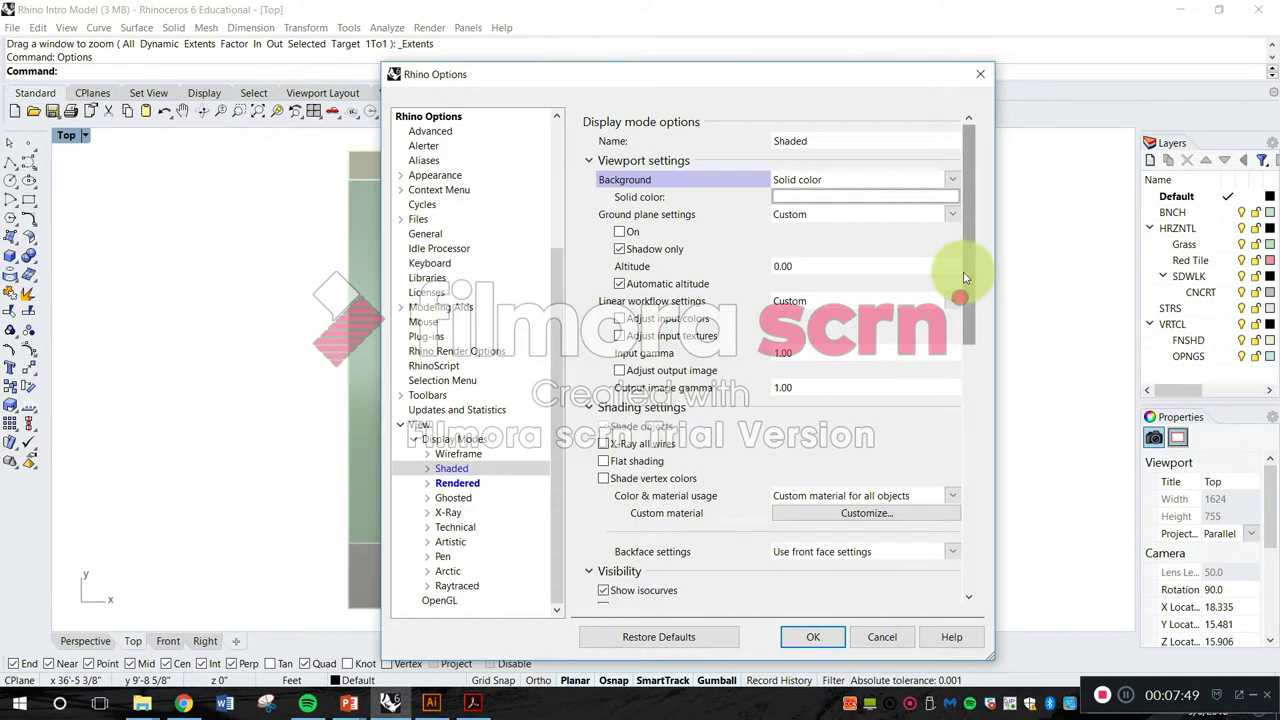
left_click(557, 443)
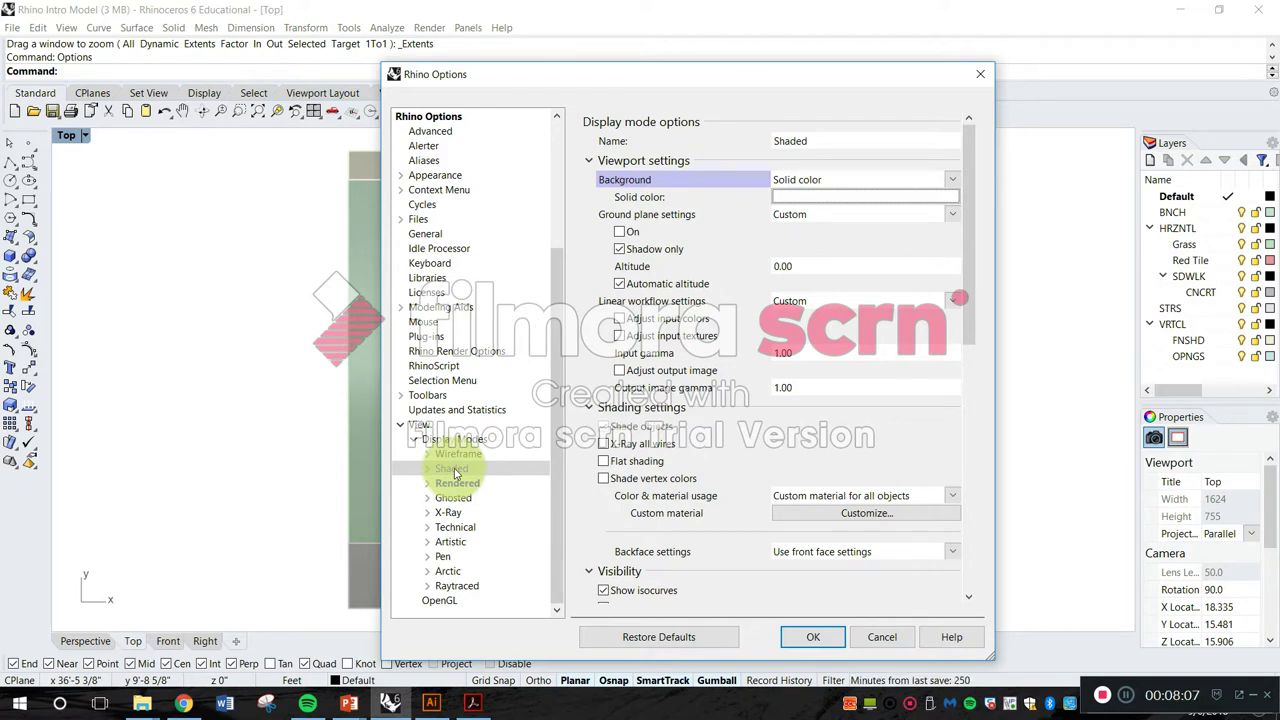
- Compare the Wireframe, Rendered and Shaded display mode settings, ending on Rendered
left_click(452, 455)
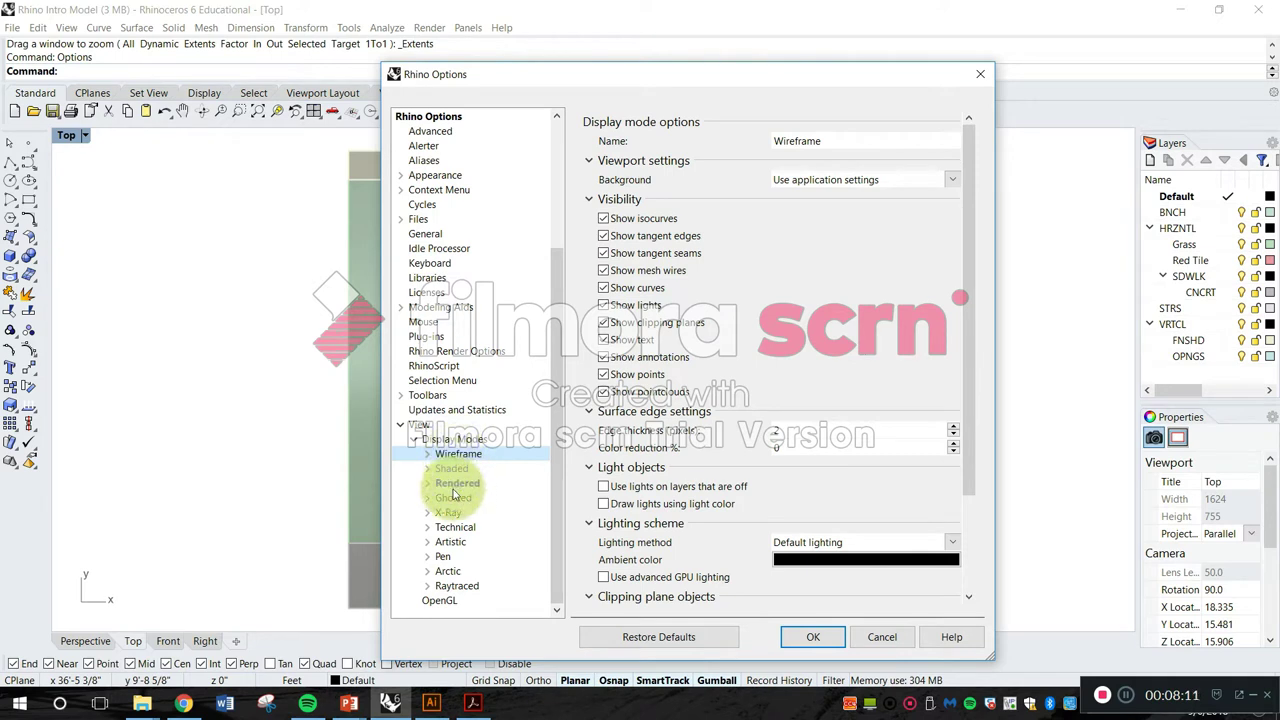
left_click(458, 484)
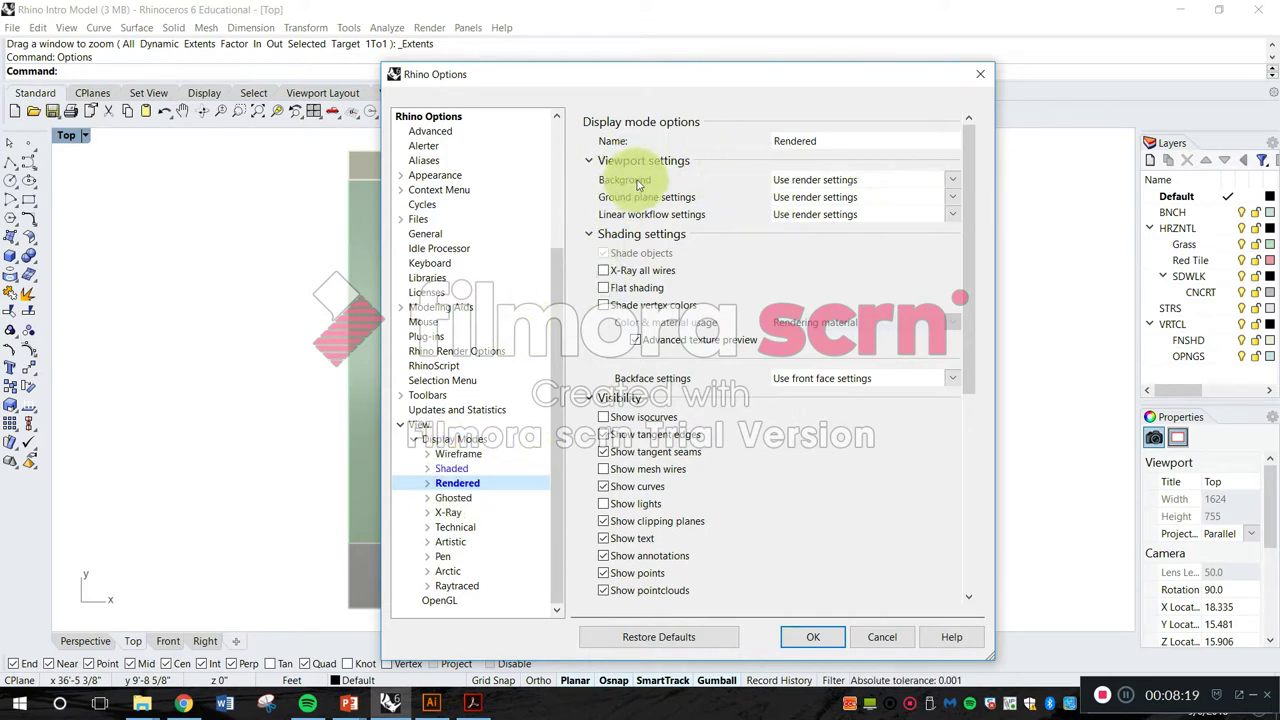
left_click(451, 469)
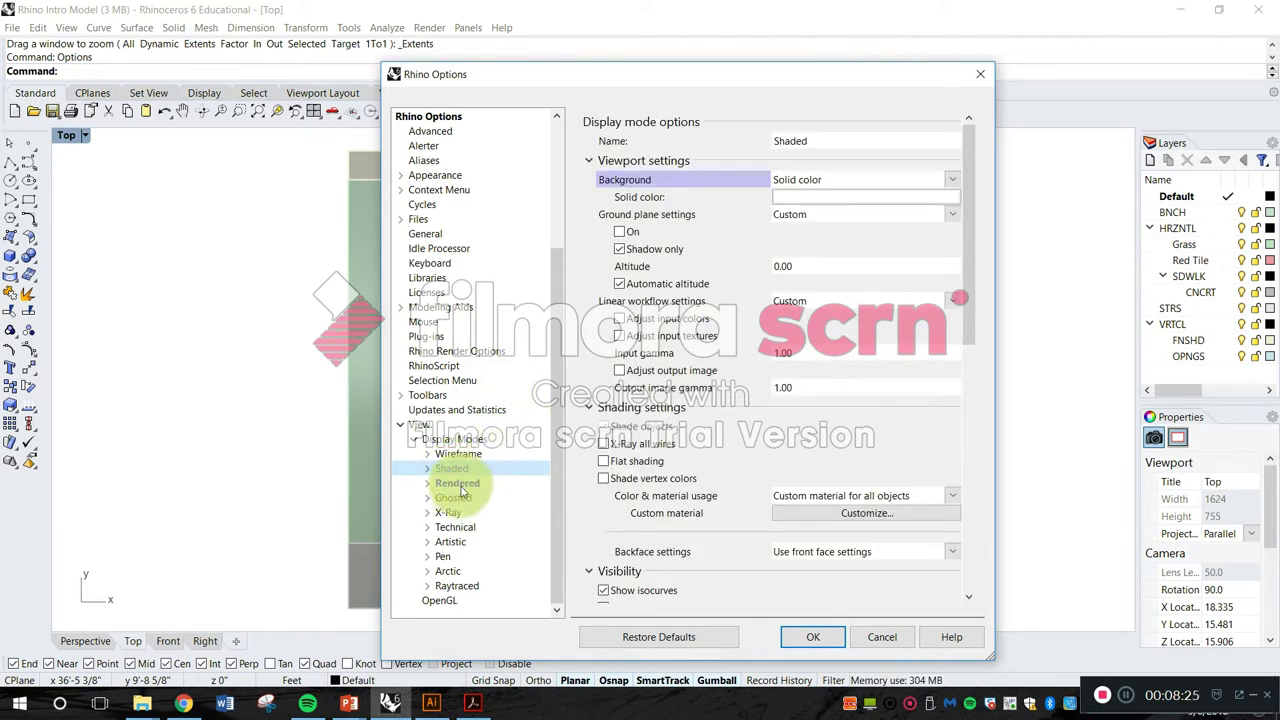
left_click(457, 484)
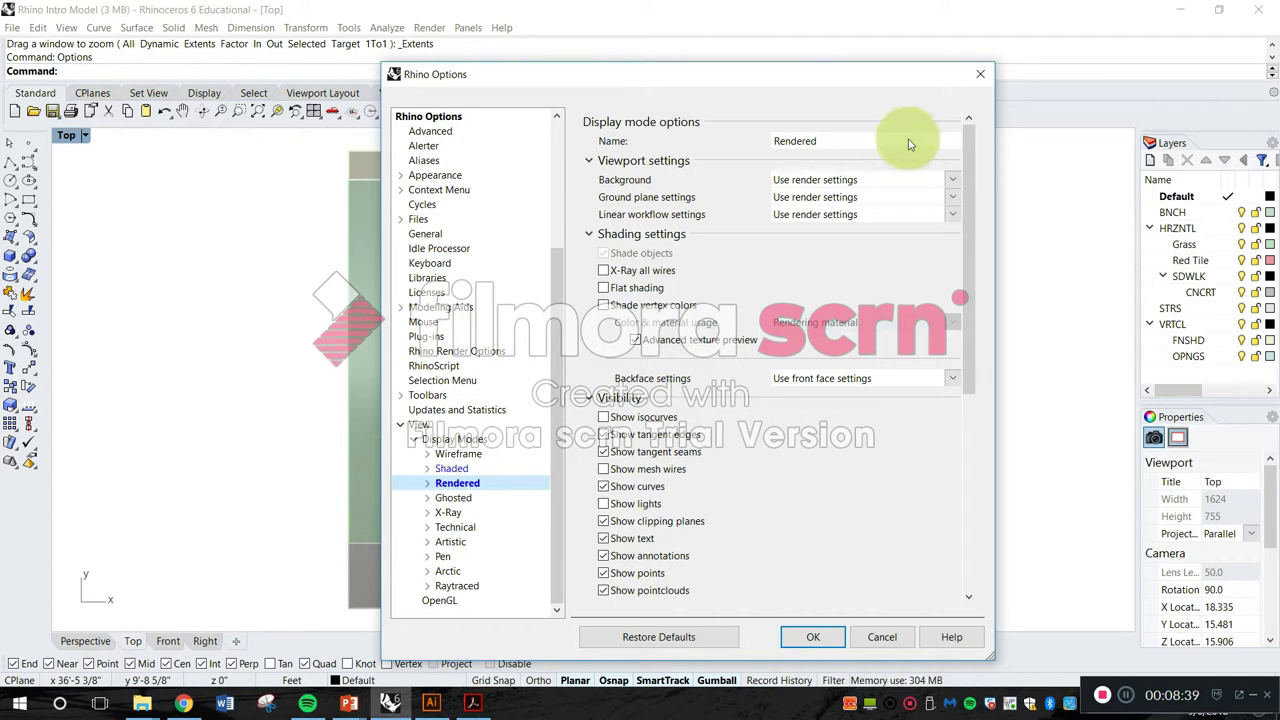
- Set the Rendered mode background to a solid White colour and close Options
left_click(834, 183)
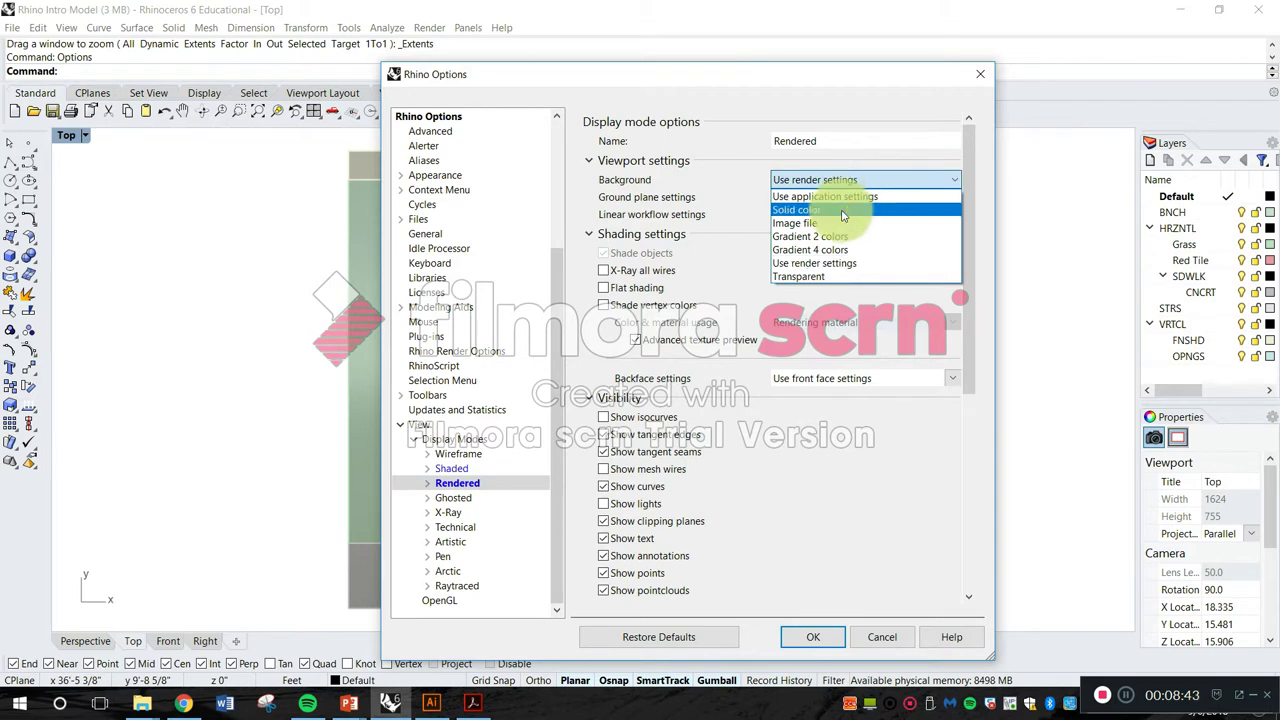
left_click(840, 210)
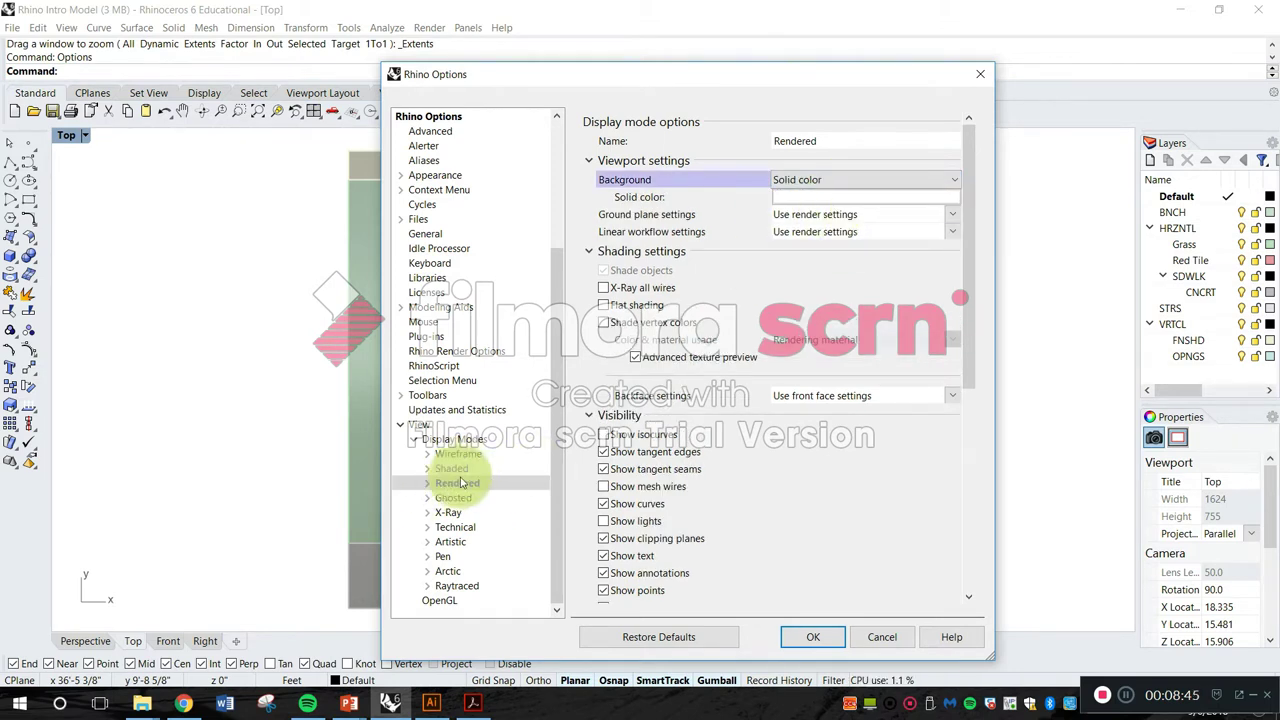
left_click(798, 213)
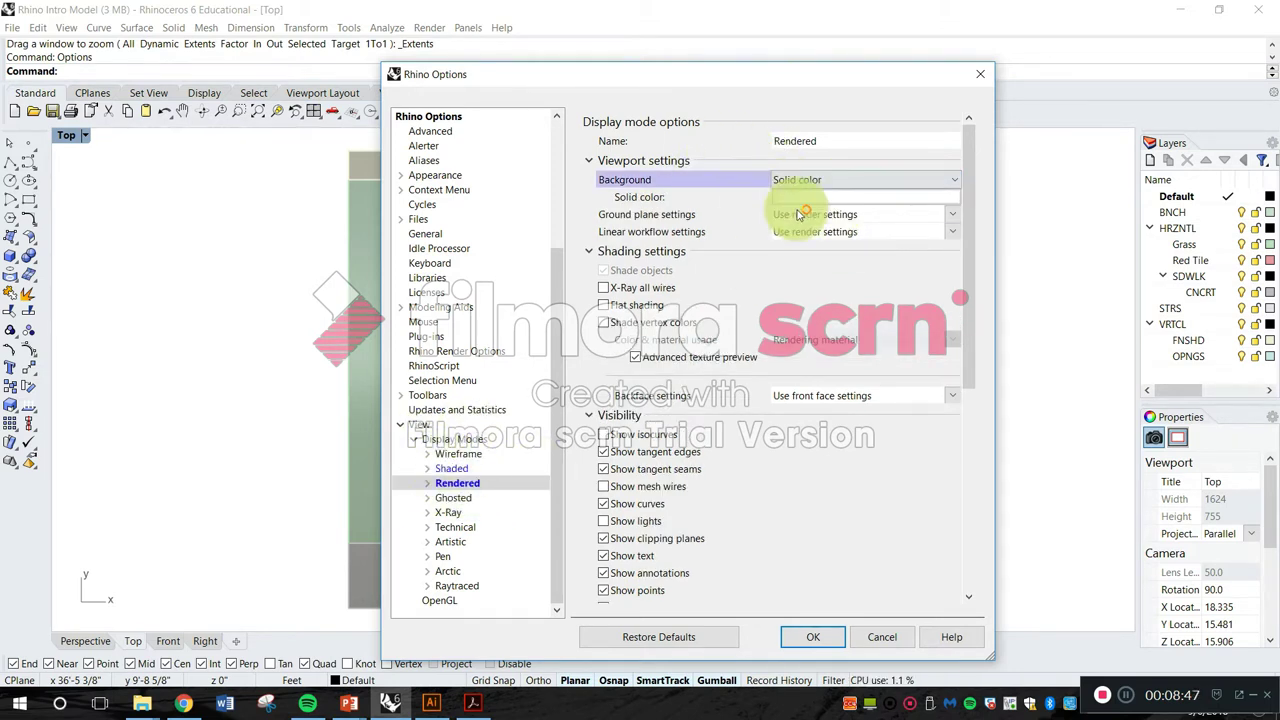
left_click(812, 200)
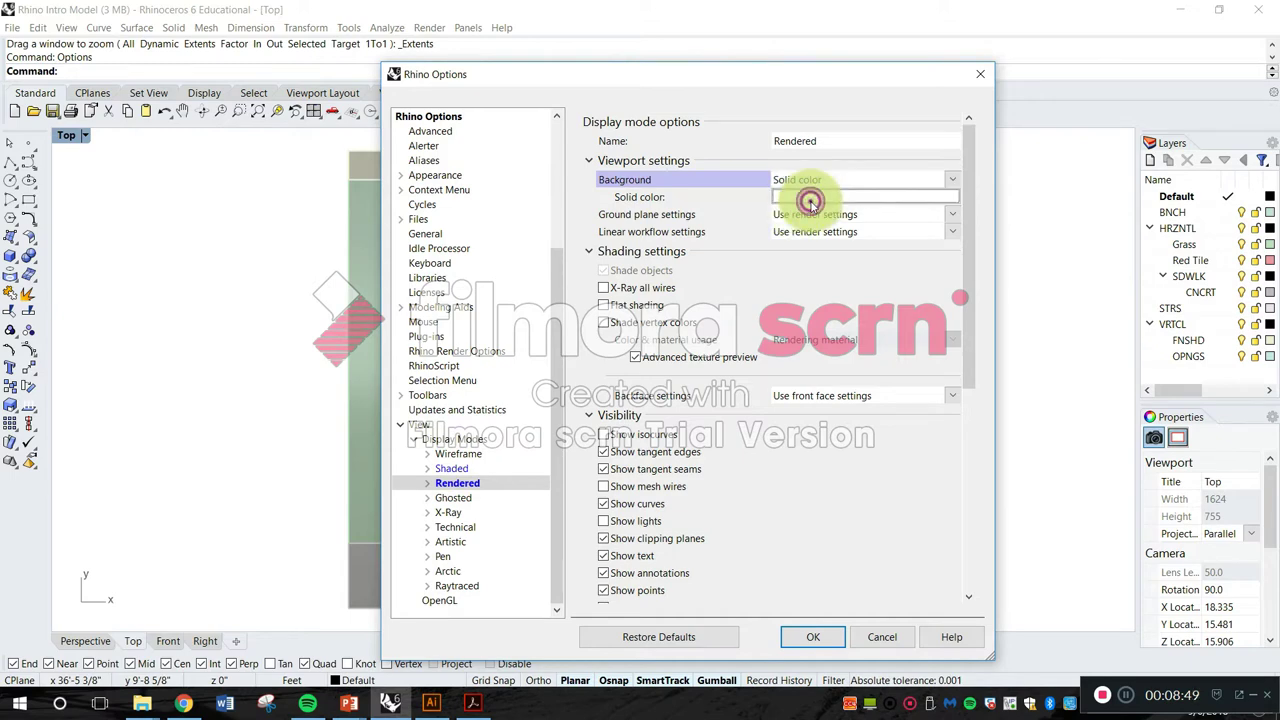
left_click(885, 132)
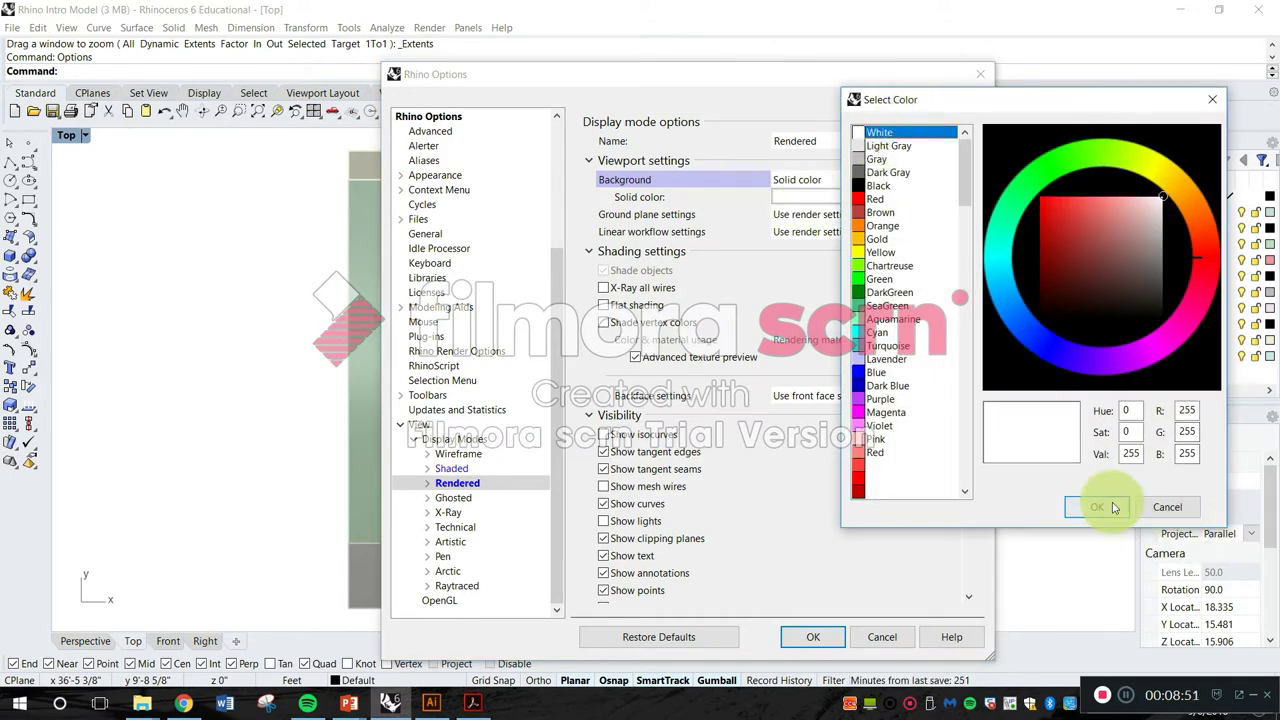
left_click(1105, 507)
left_click(824, 640)
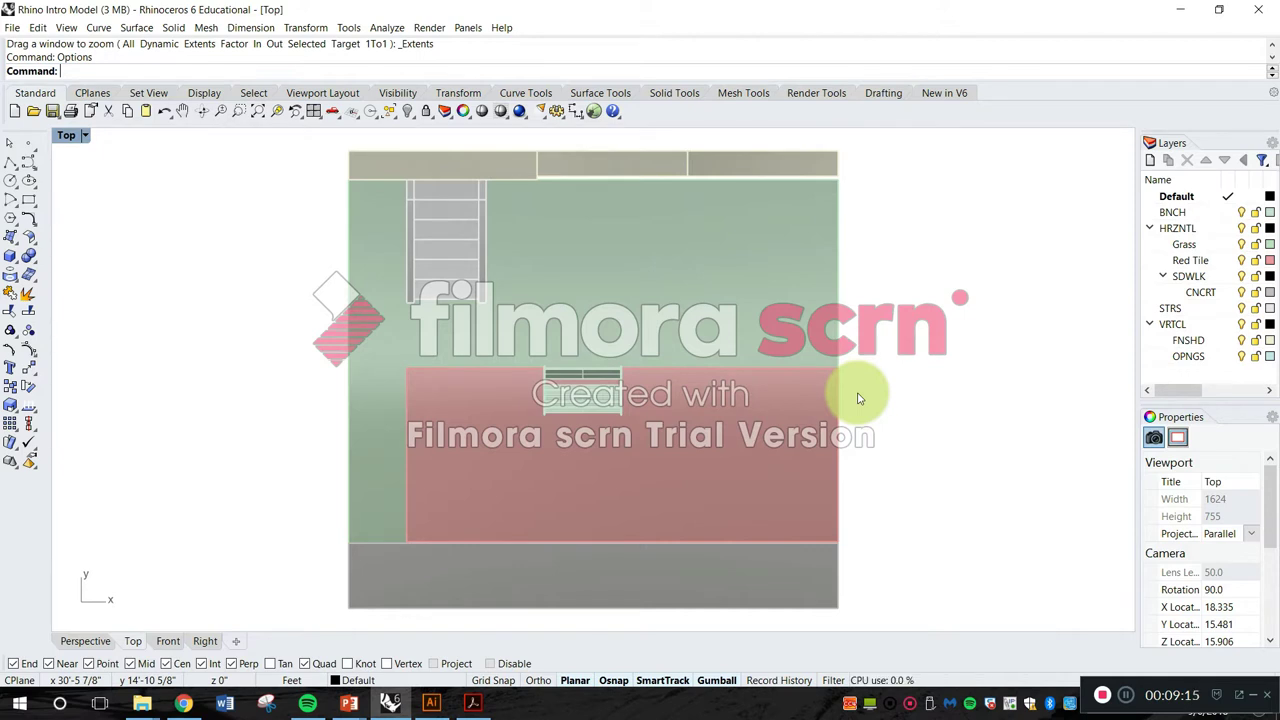
- Zoom Extents twice to frame the entire white-background site plan, then open the View menu
left_click(848, 391)
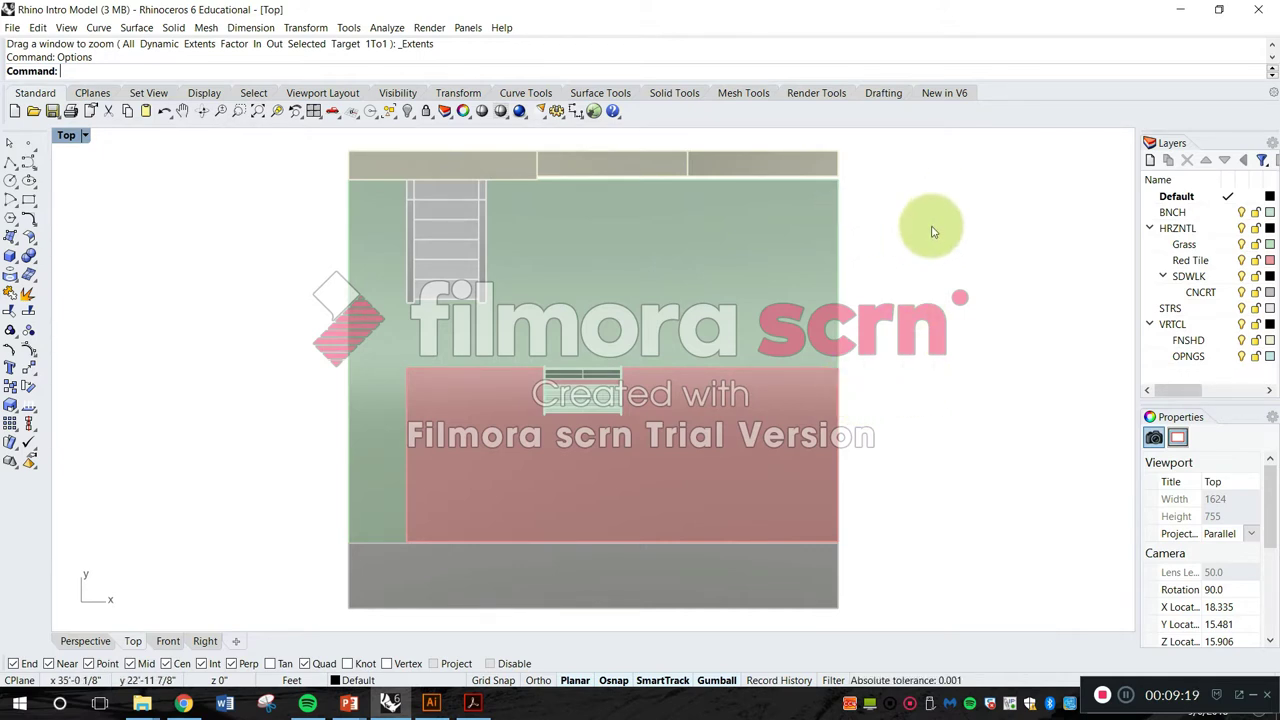
left_click(258, 112)
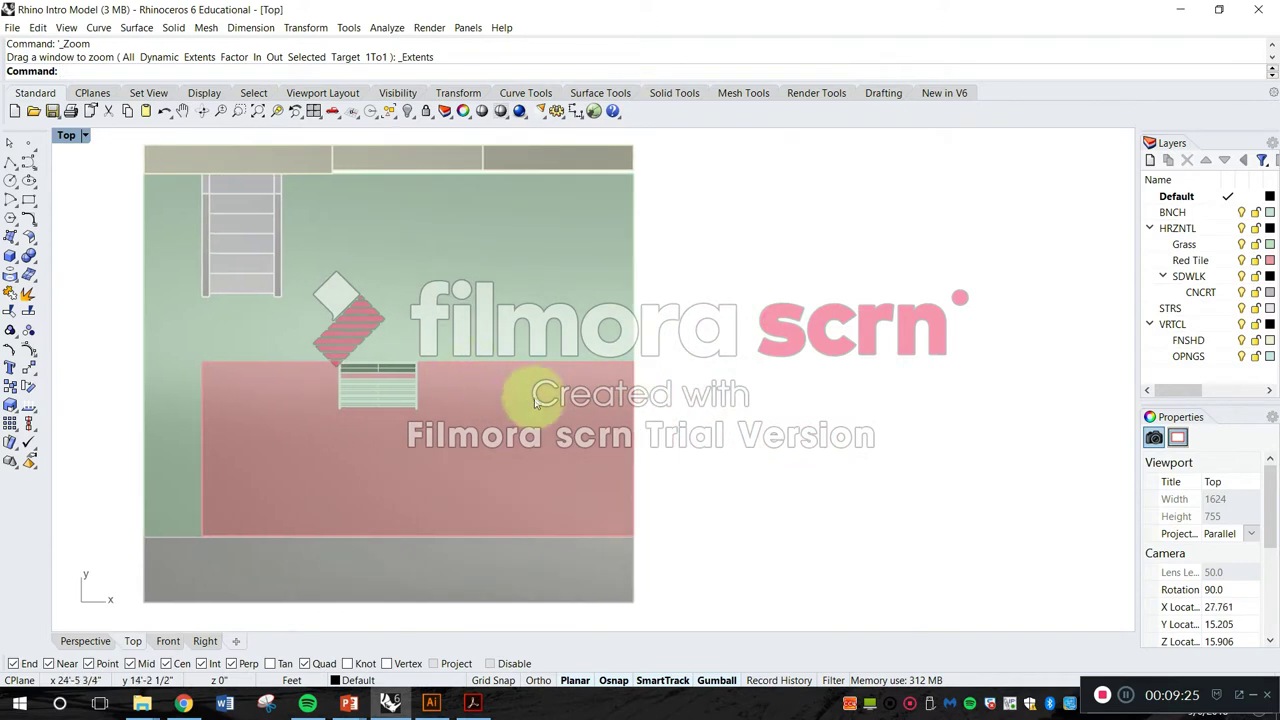
left_click(255, 112)
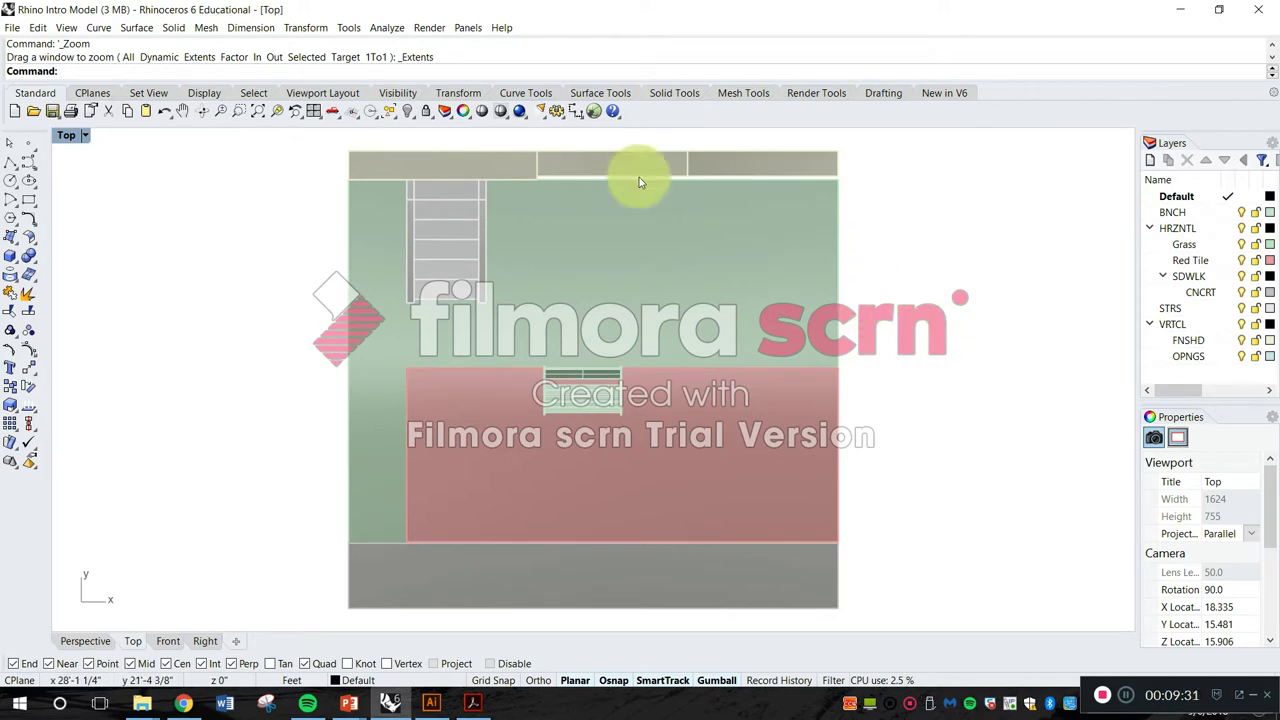
left_click(77, 30)
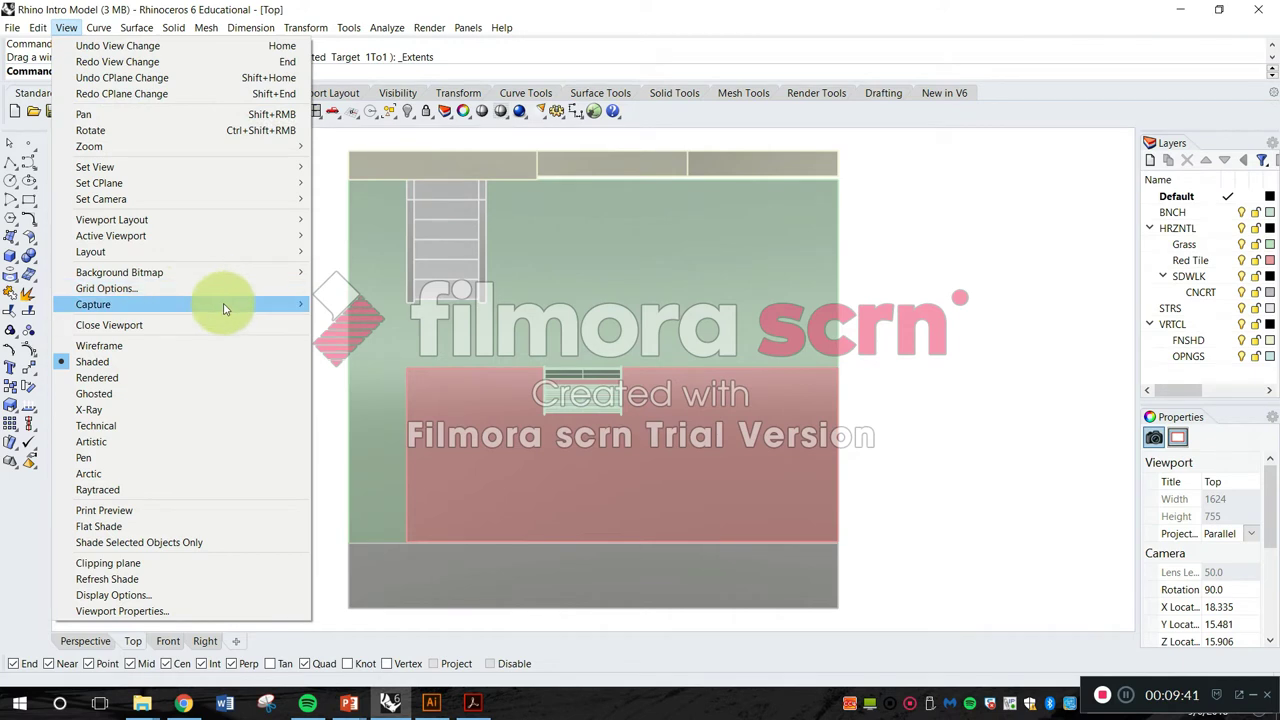
- Show the View > Capture submenu with its To Clipboard and To File options
mouse_move(225, 309)
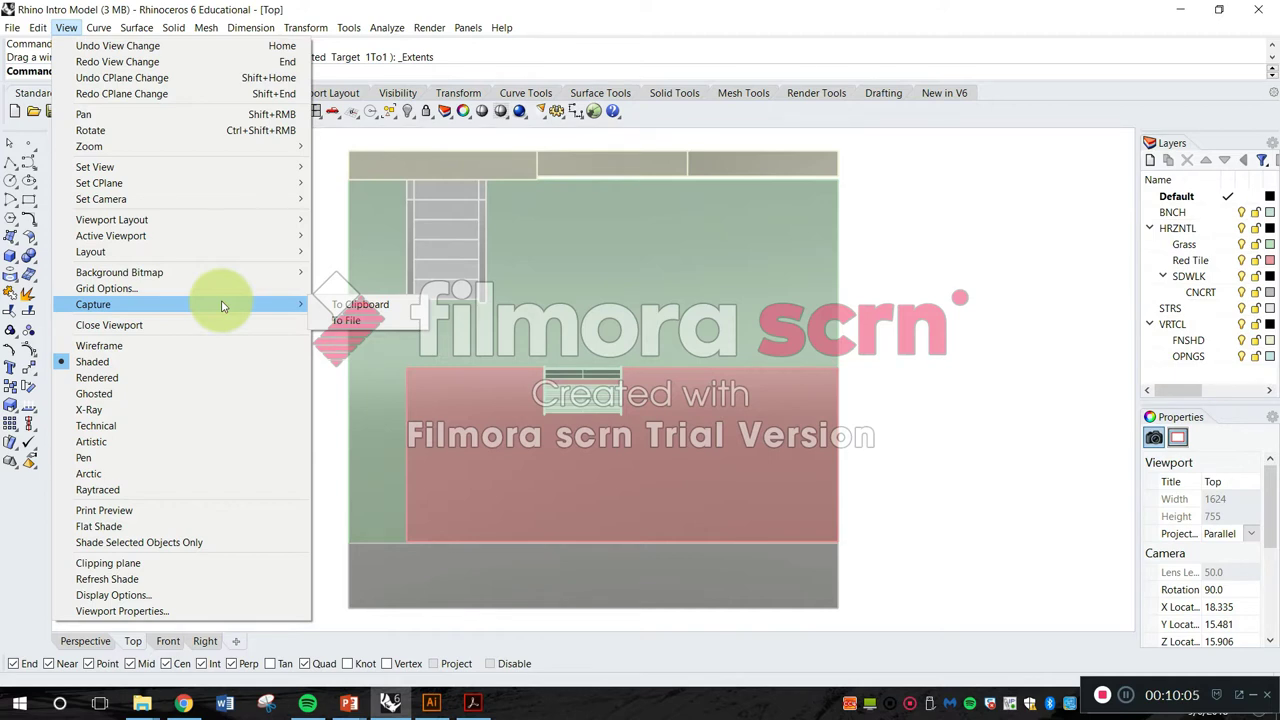
- Start a Top view clipboard capture with Grid and World Axes turned off
left_click(378, 306)
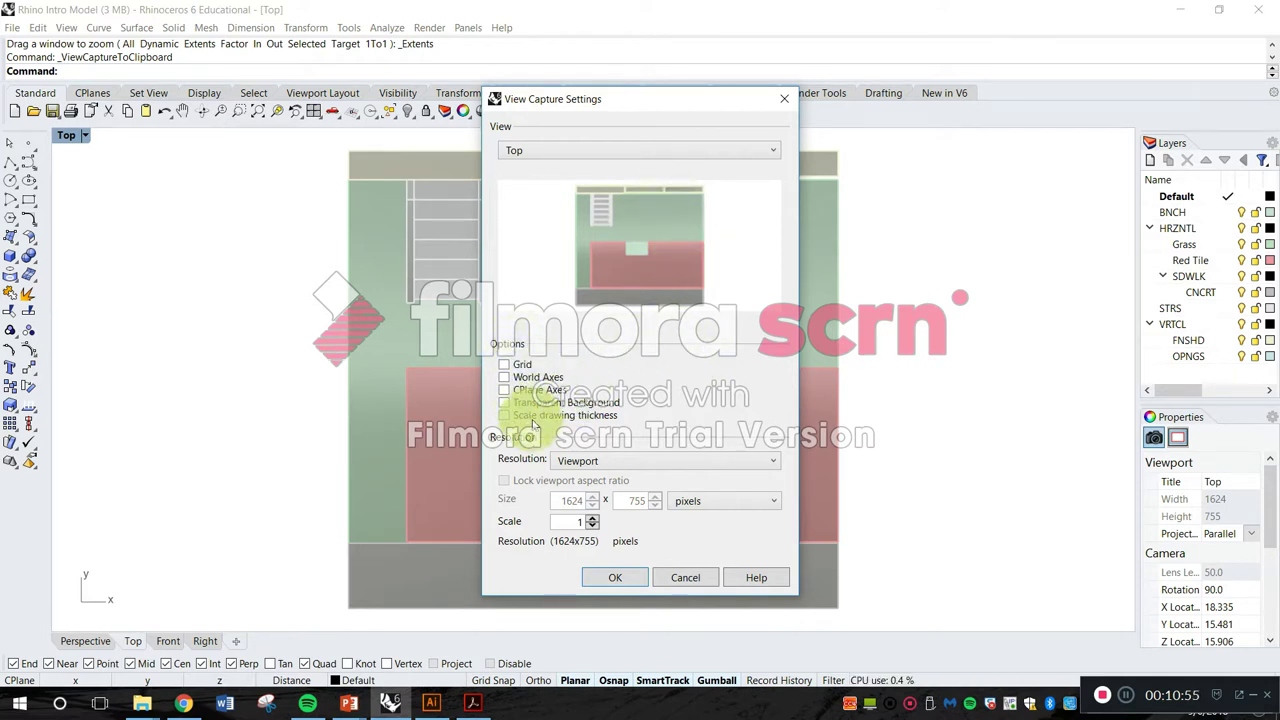
left_click(533, 366)
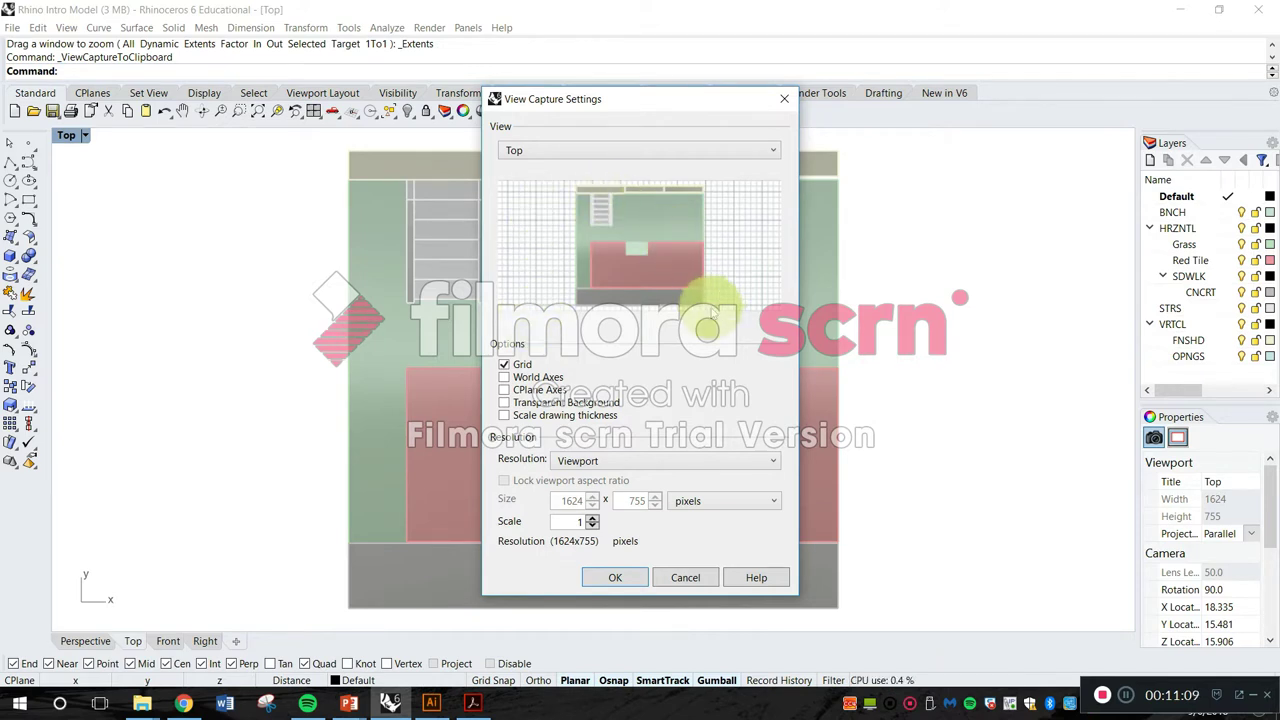
left_click(522, 366)
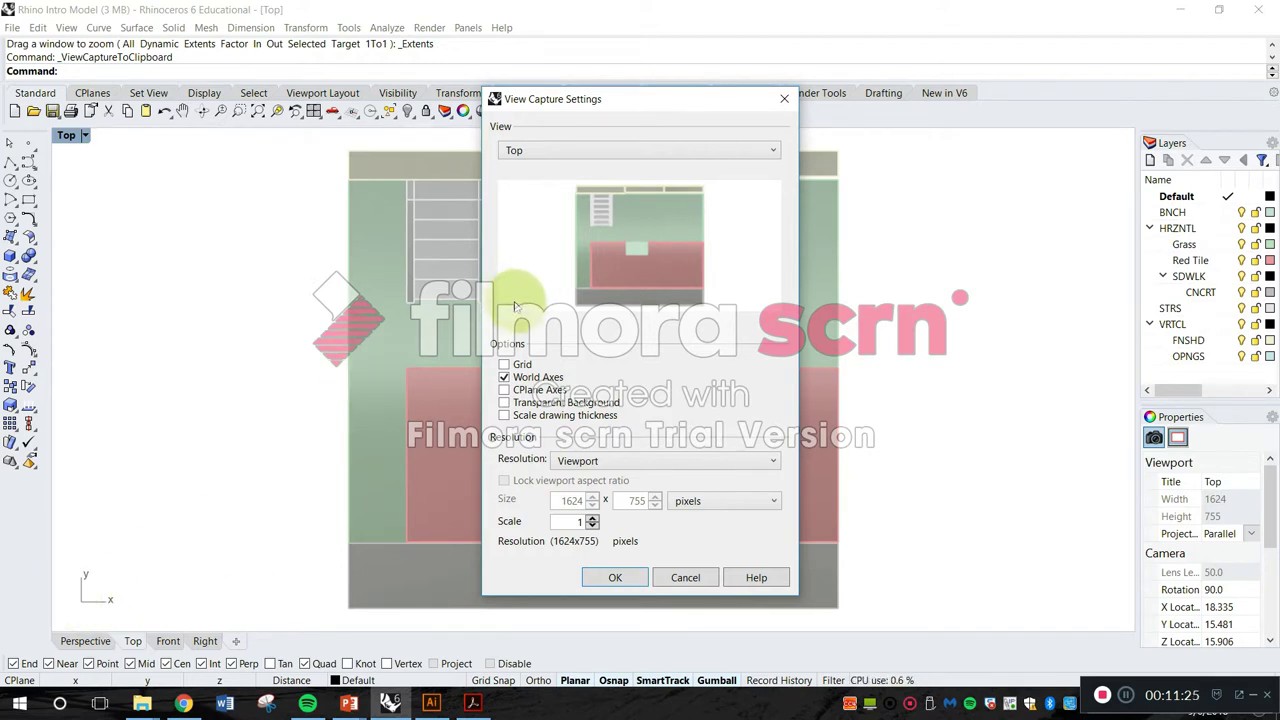
left_click(519, 377)
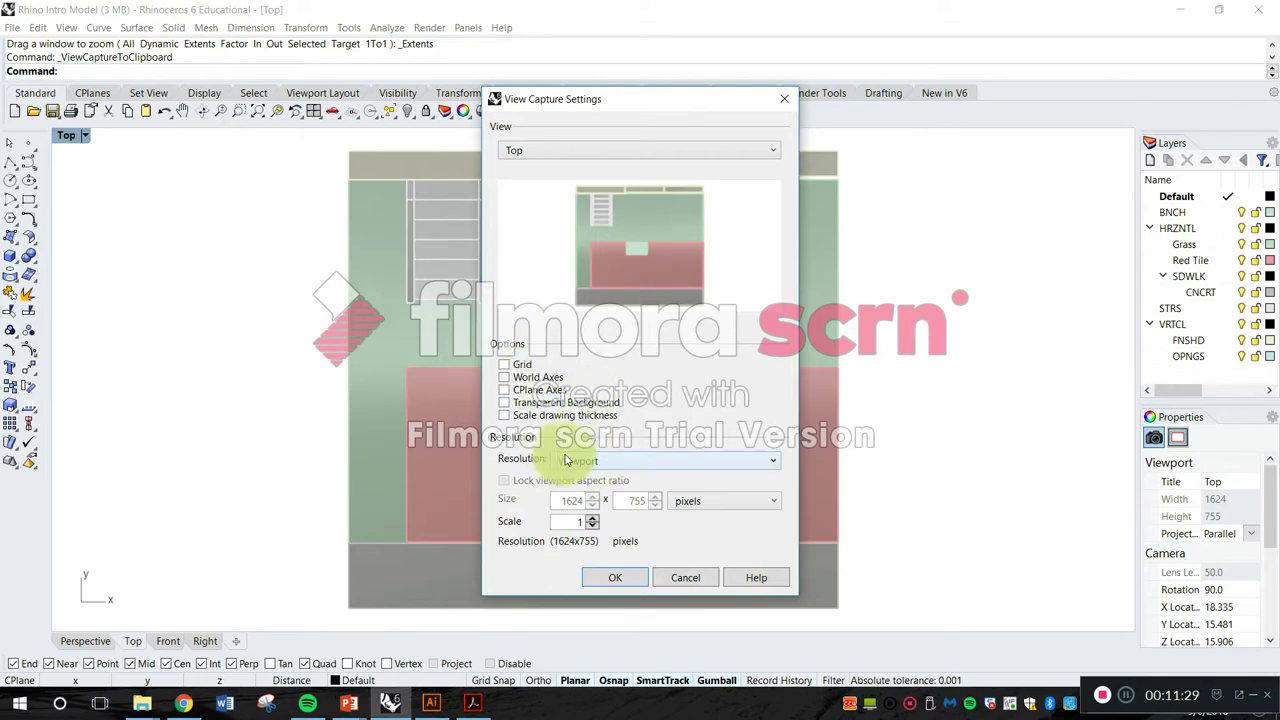
left_click_drag(607, 104, 579, 41)
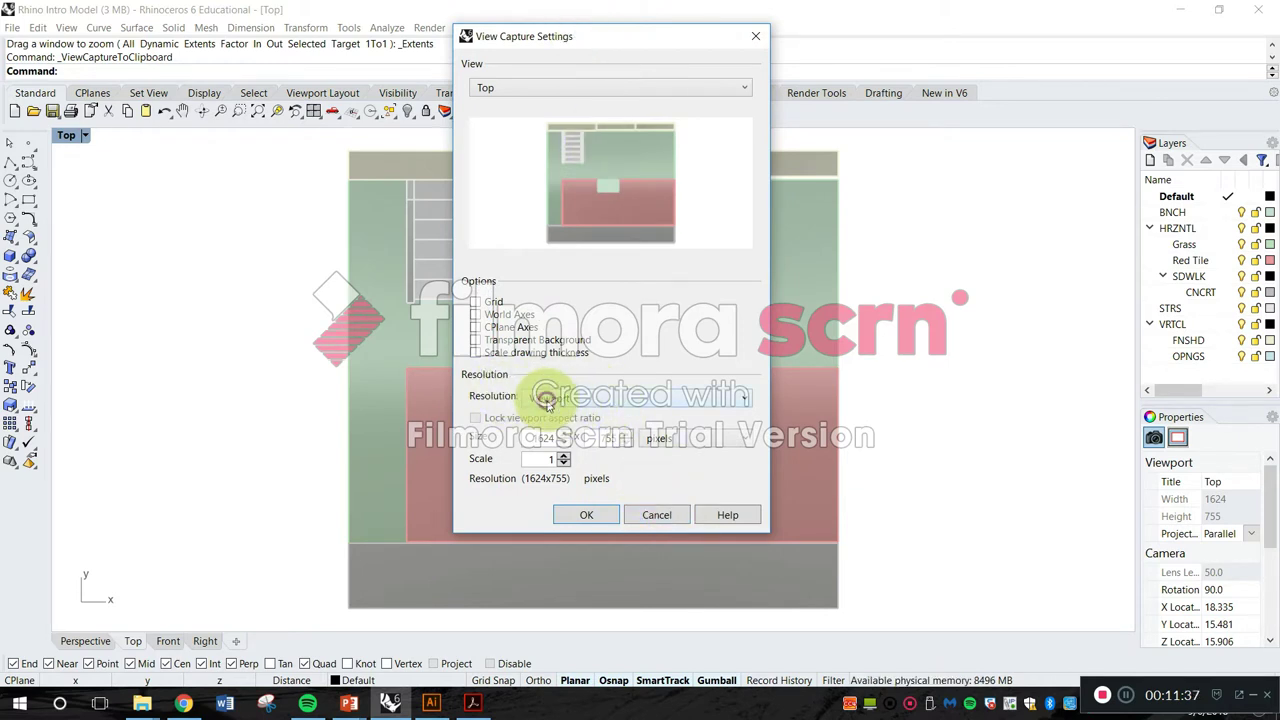
- Keep Viewport resolution (1624 x 755) and capture the Top view to the clipboard
left_click(548, 400)
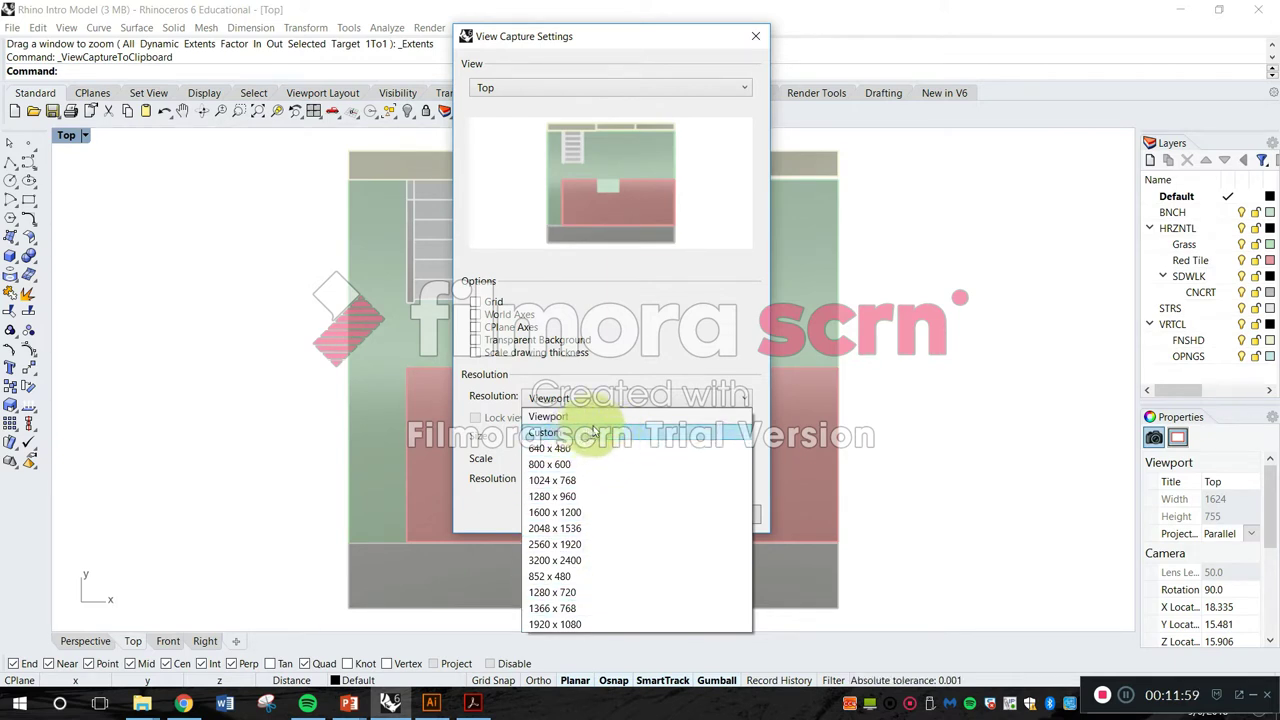
left_click(590, 416)
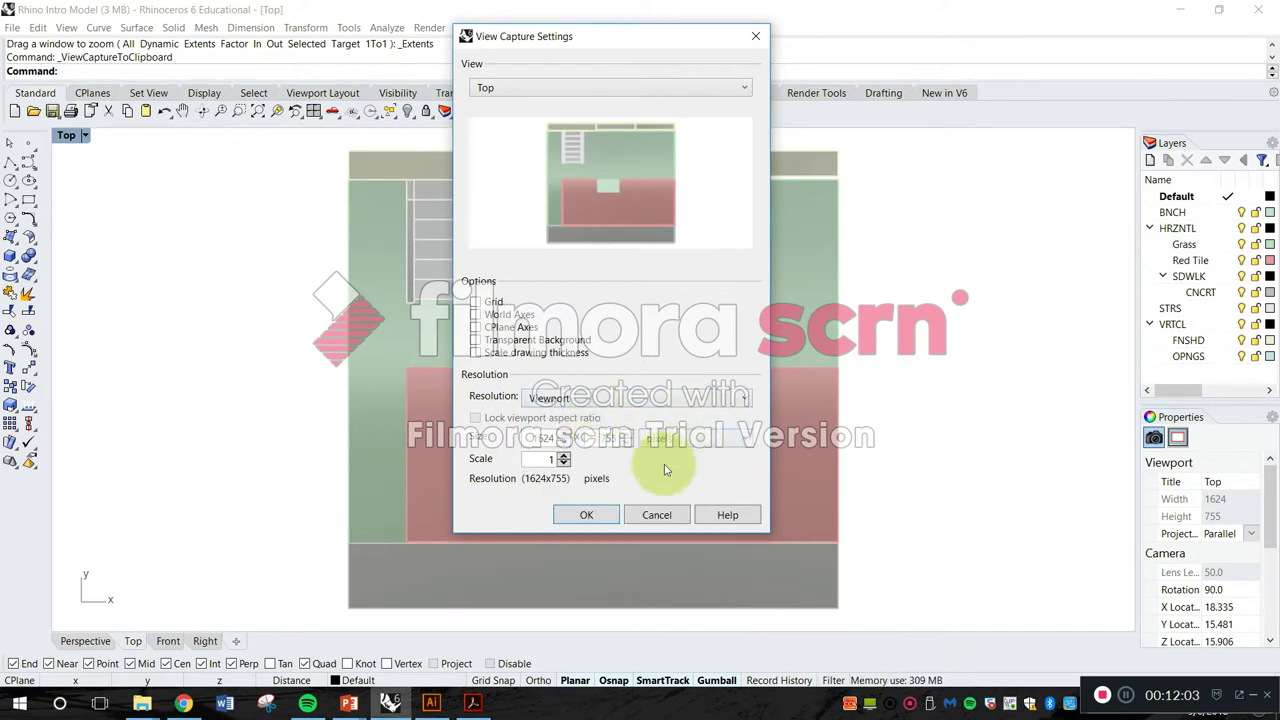
left_click(586, 515)
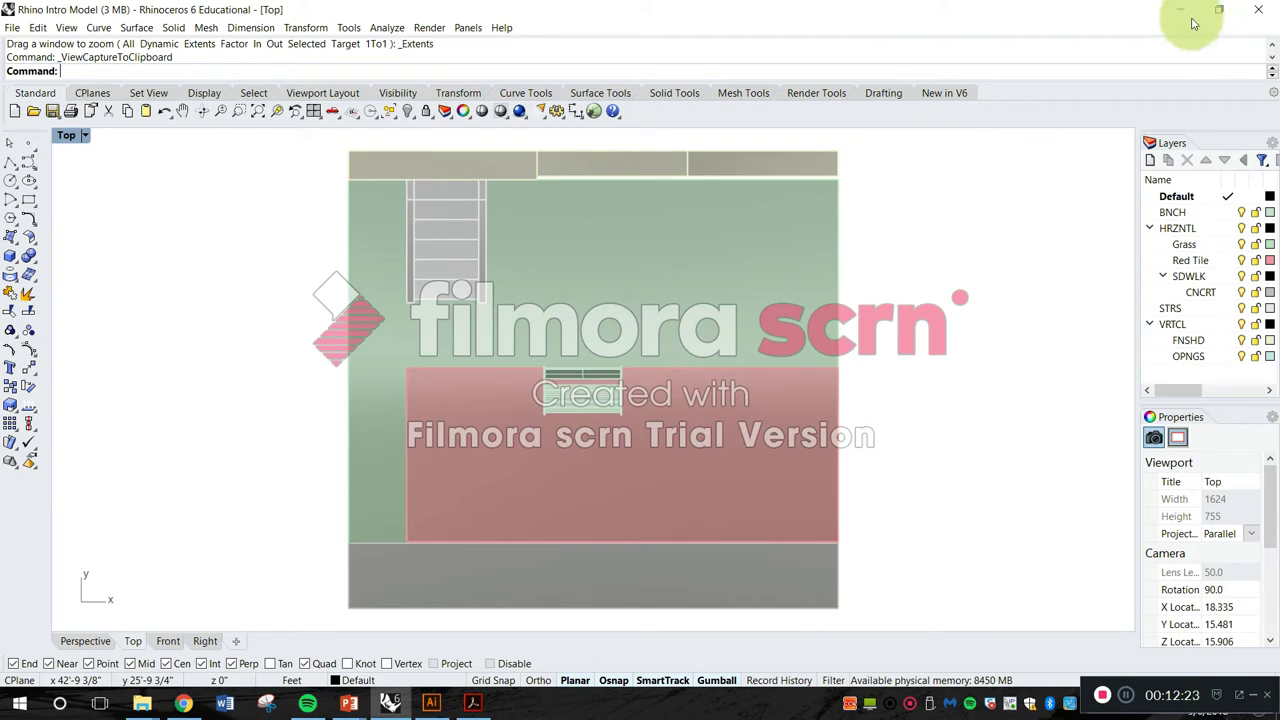
- Minimise Rhino to reveal the Illustrator Lab Submission template and open the Edit menu
left_click(1183, 10)
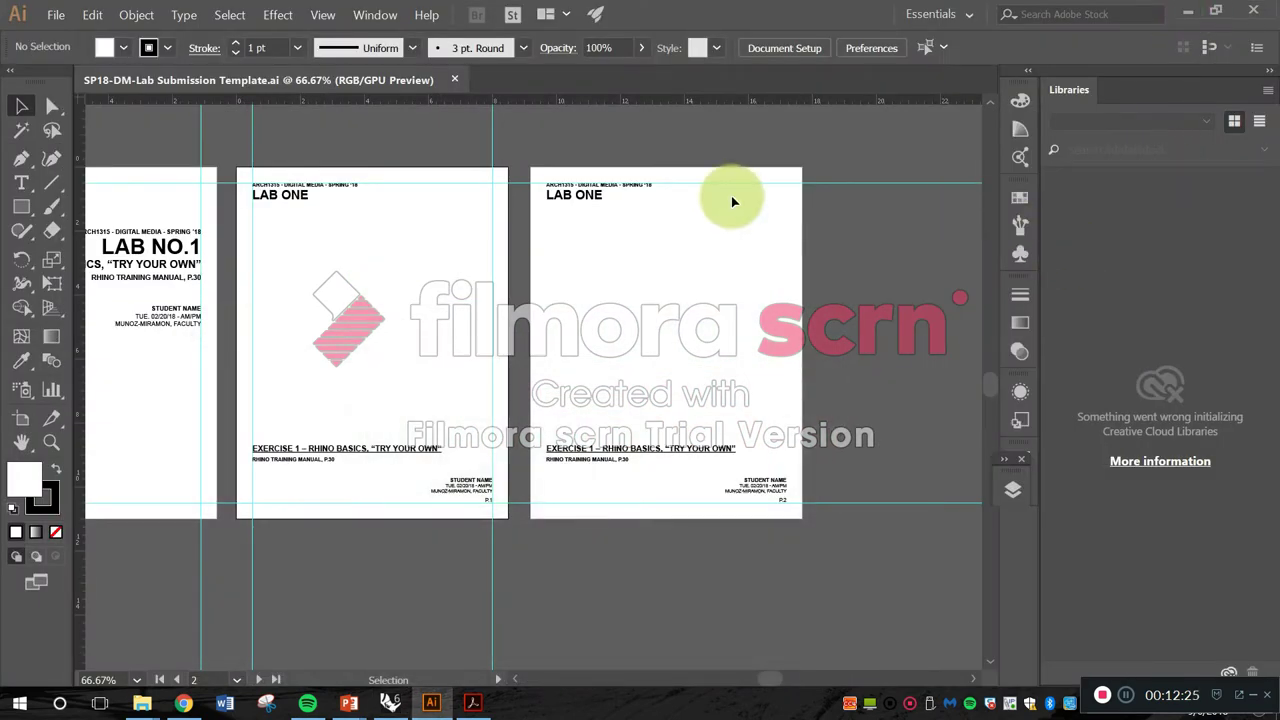
mouse_move(349, 703)
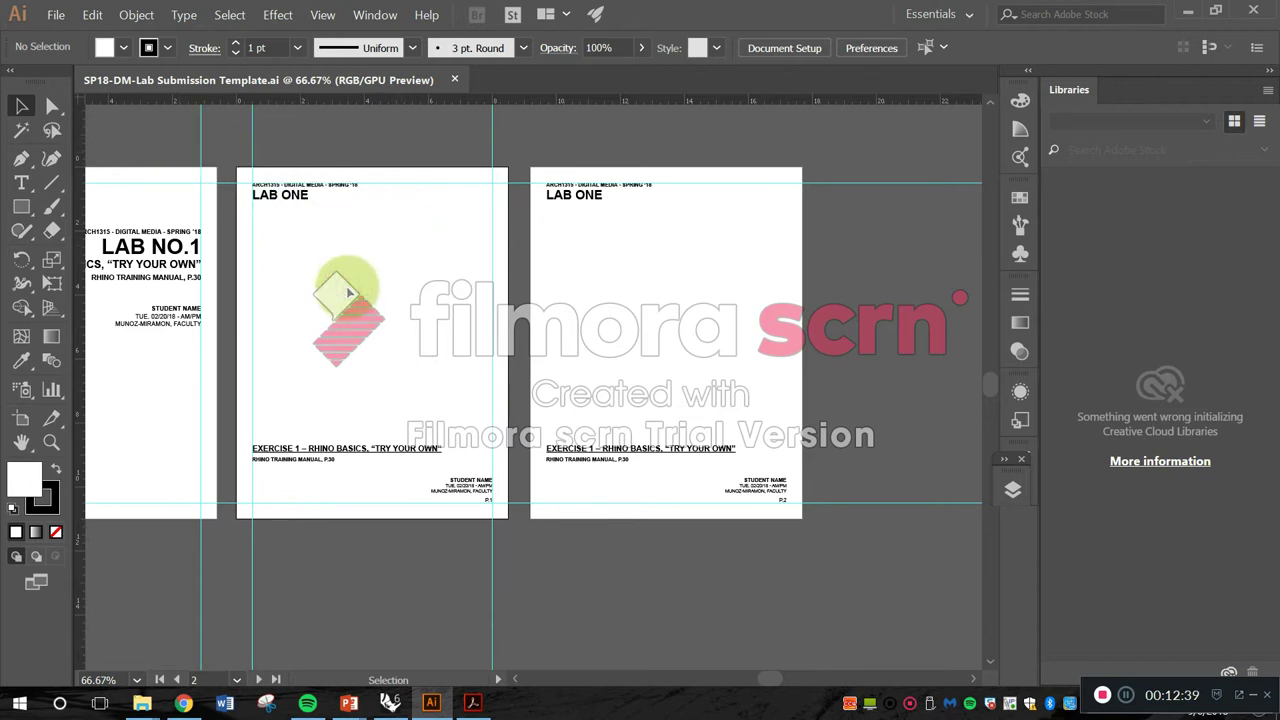
left_click(92, 15)
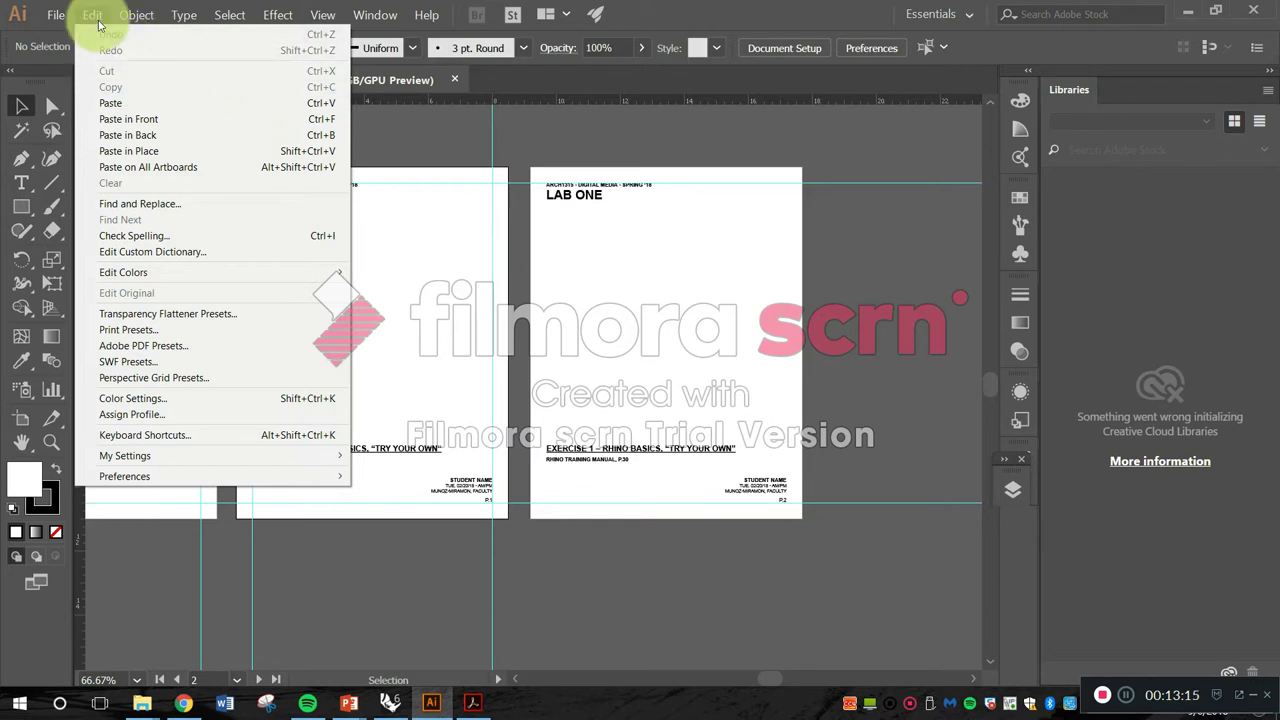
- Dismiss the Edit menu and paste the Rhino Top view capture onto the artboards
left_click(406, 292)
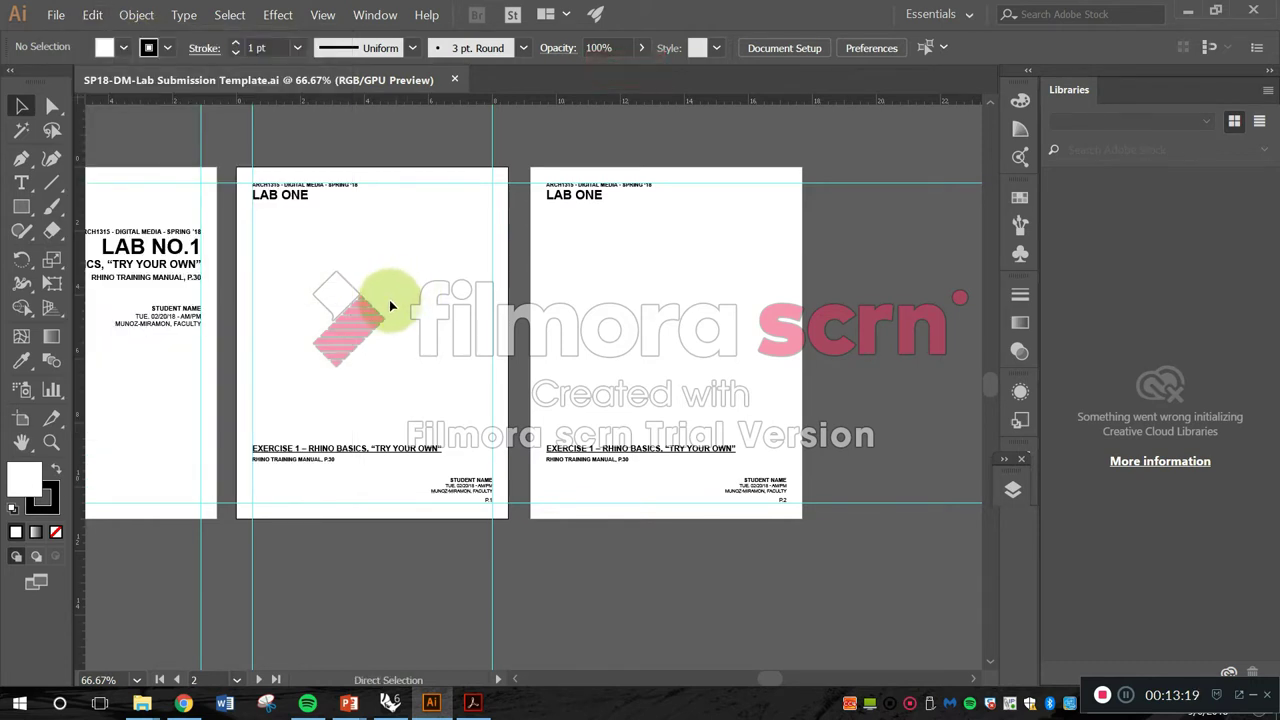
key("ctrl+v")
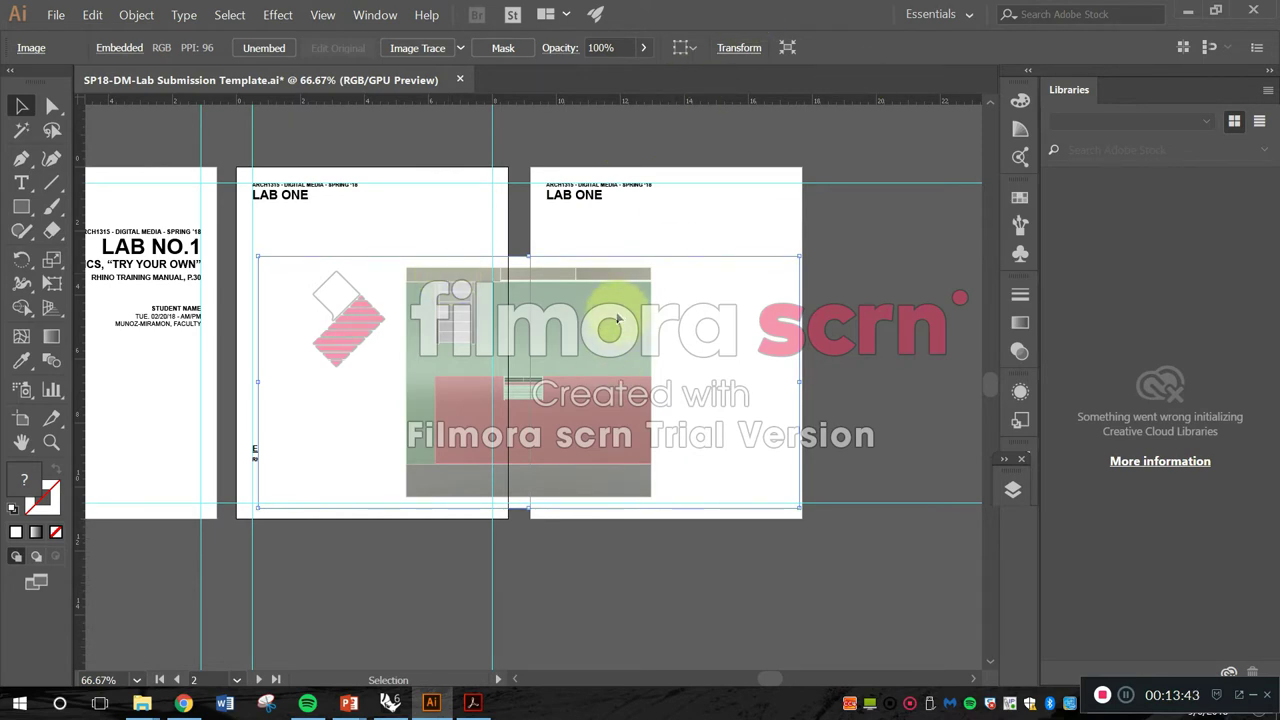
- Pan the canvas so the embedded capture and the third LAB ONE artboard are fully visible
left_click_drag(483, 367, 587, 347)
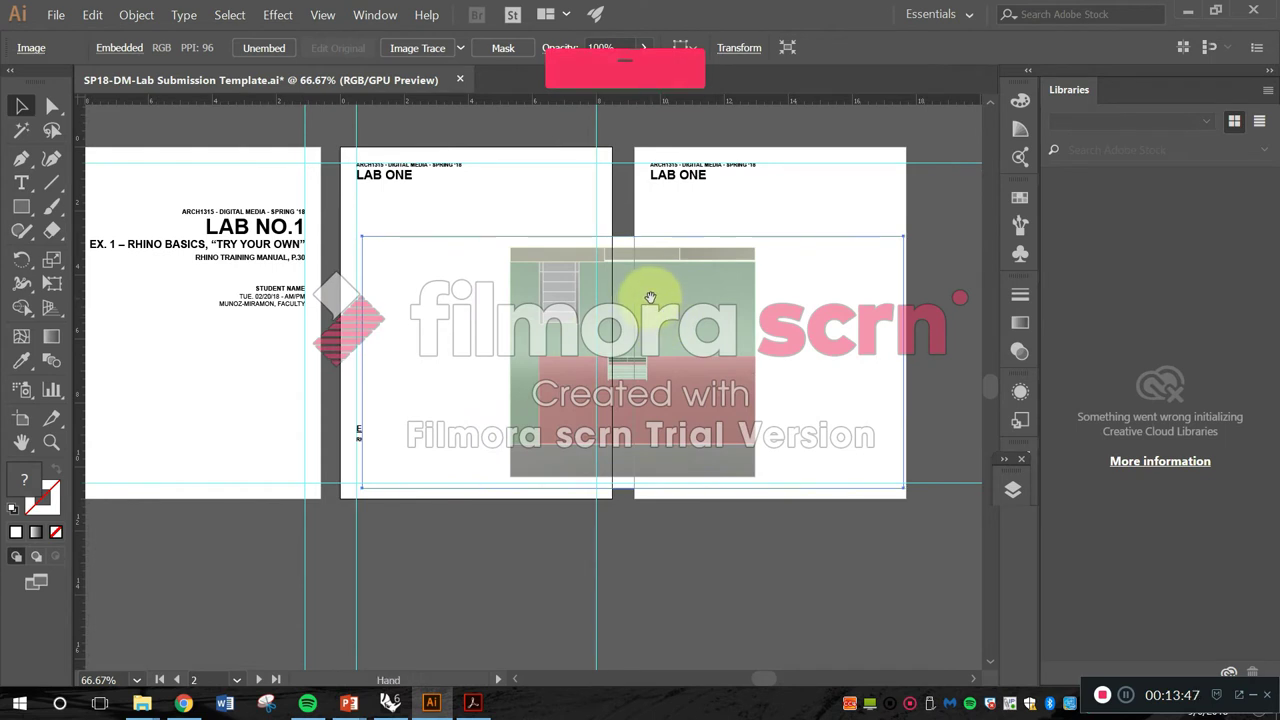
left_click_drag(652, 297, 602, 301)
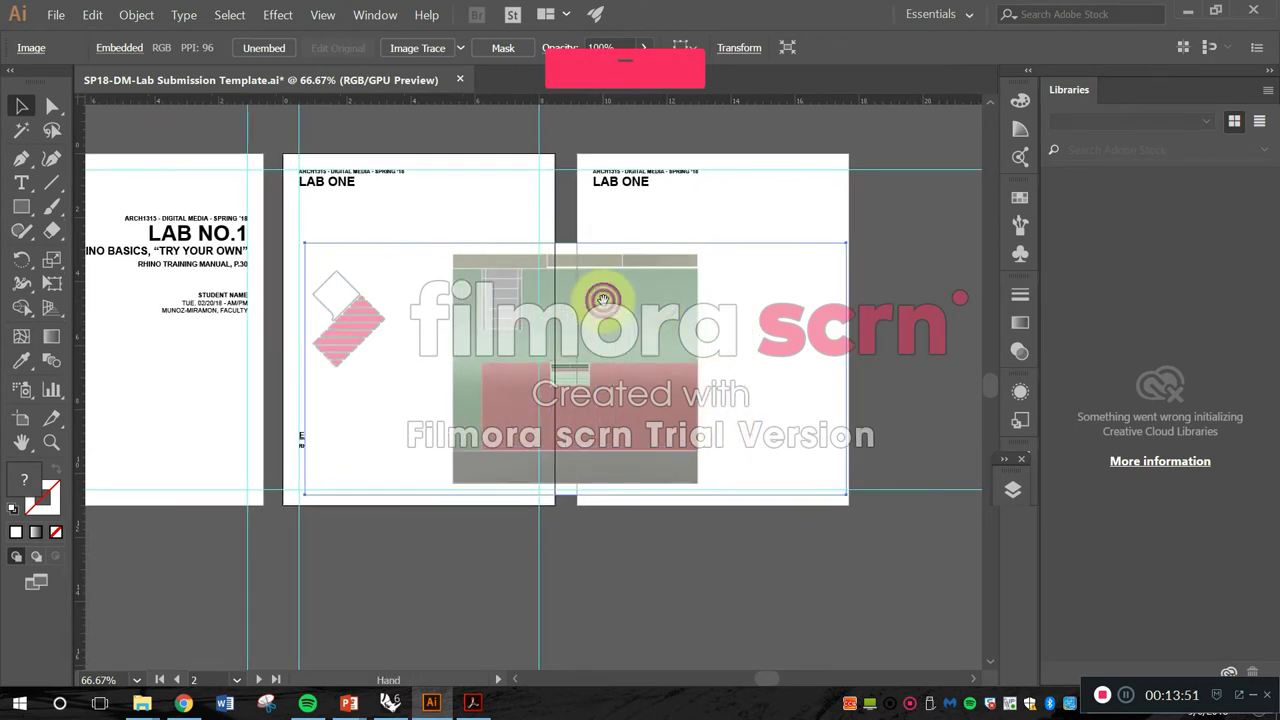
left_click_drag(603, 298, 686, 286)
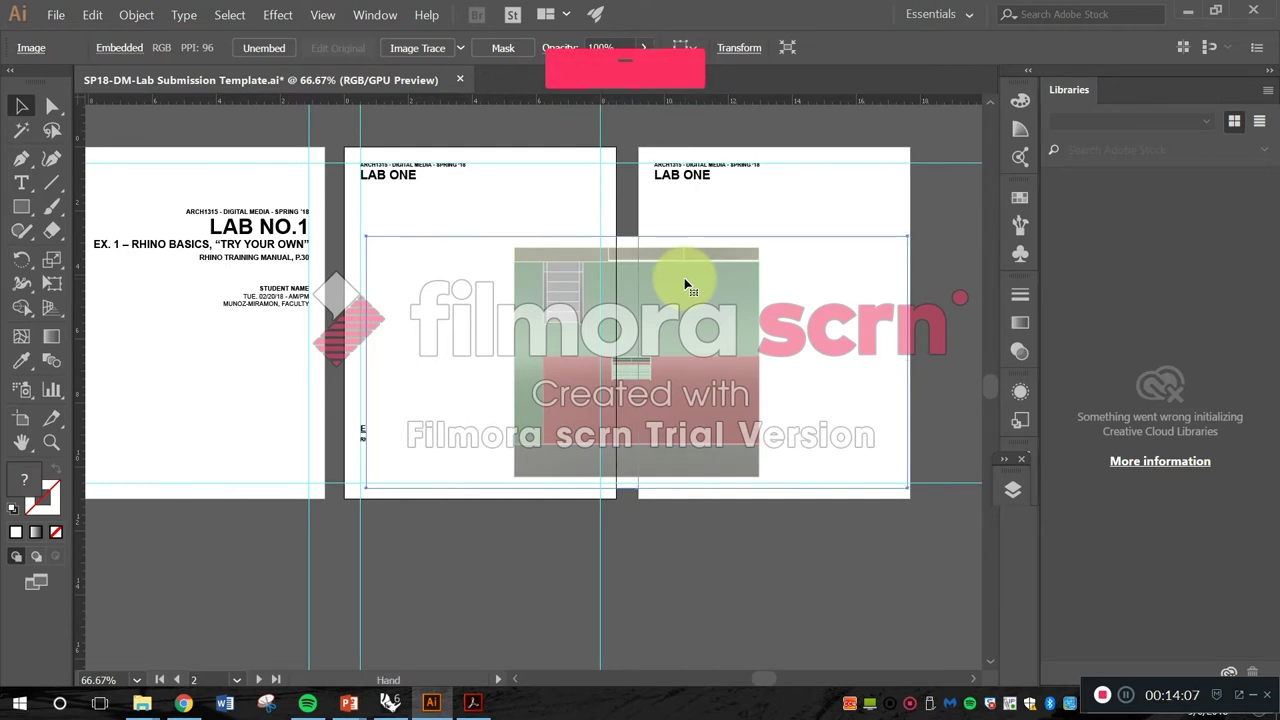
left_click_drag(677, 277, 705, 303)
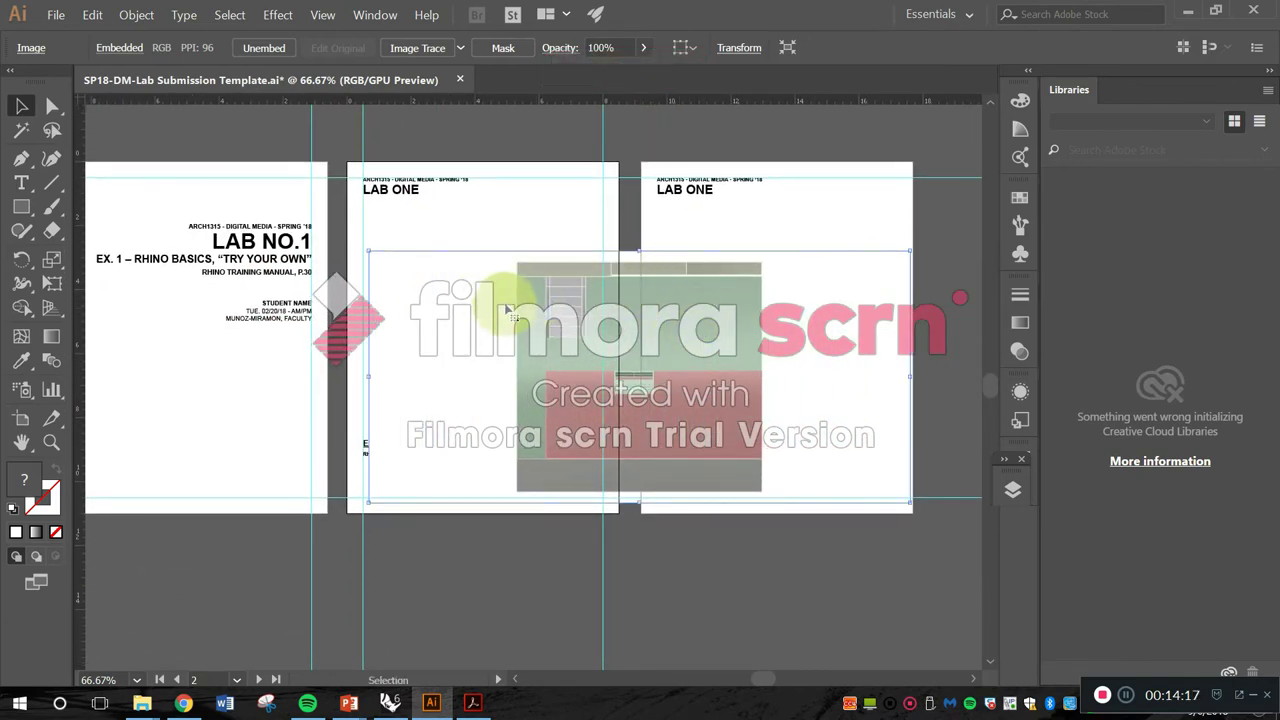
scroll(498, 290, "up", 3)
scroll(498, 290, "down", 3)
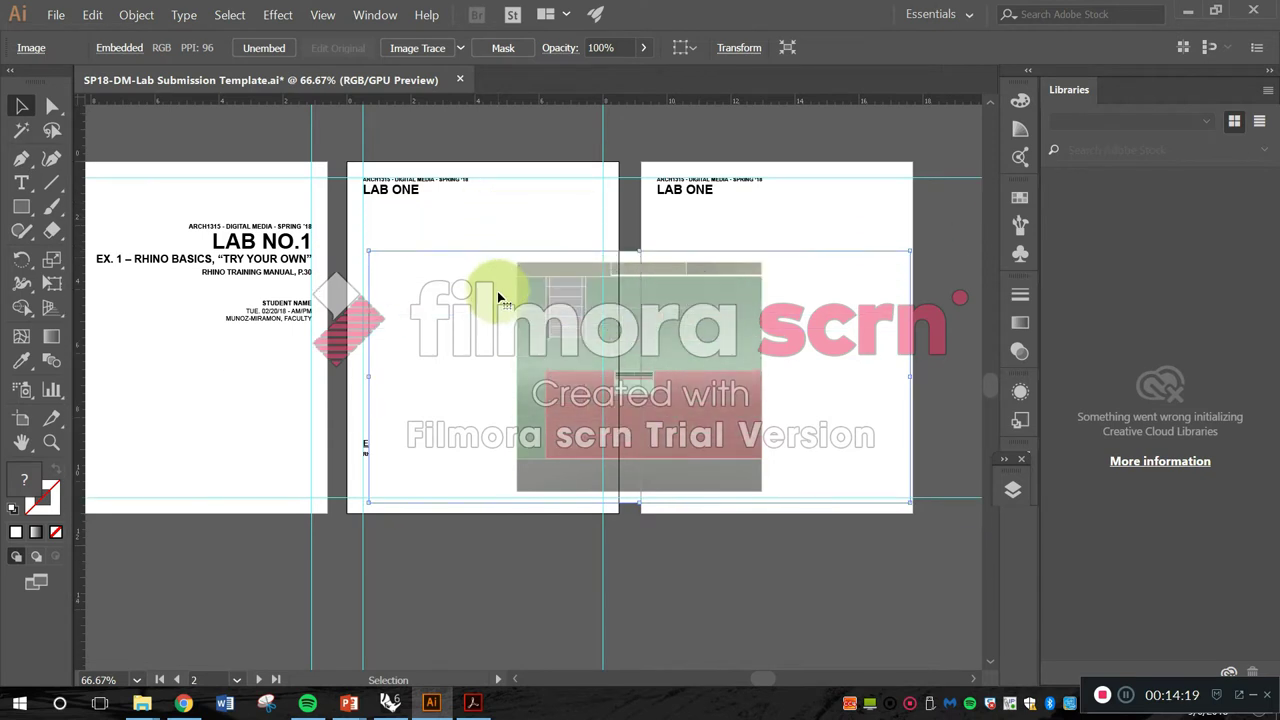
key("alt")
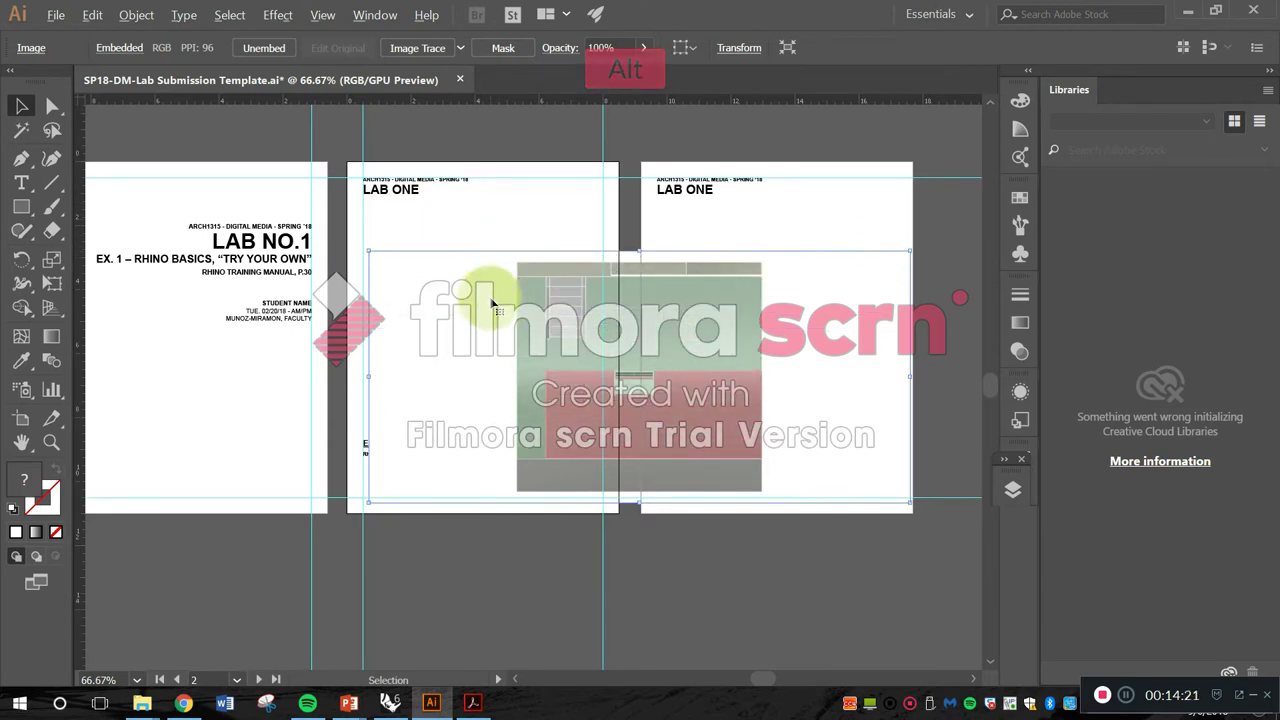
key("alt")
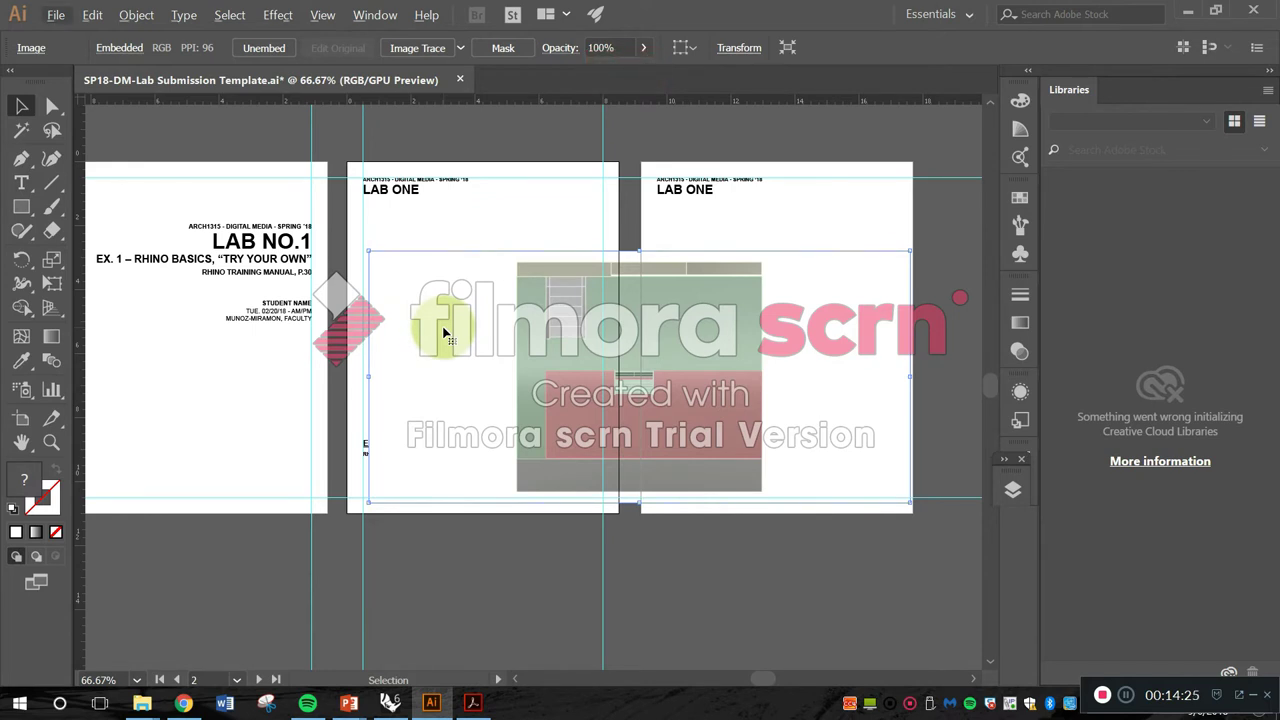
key("alt")
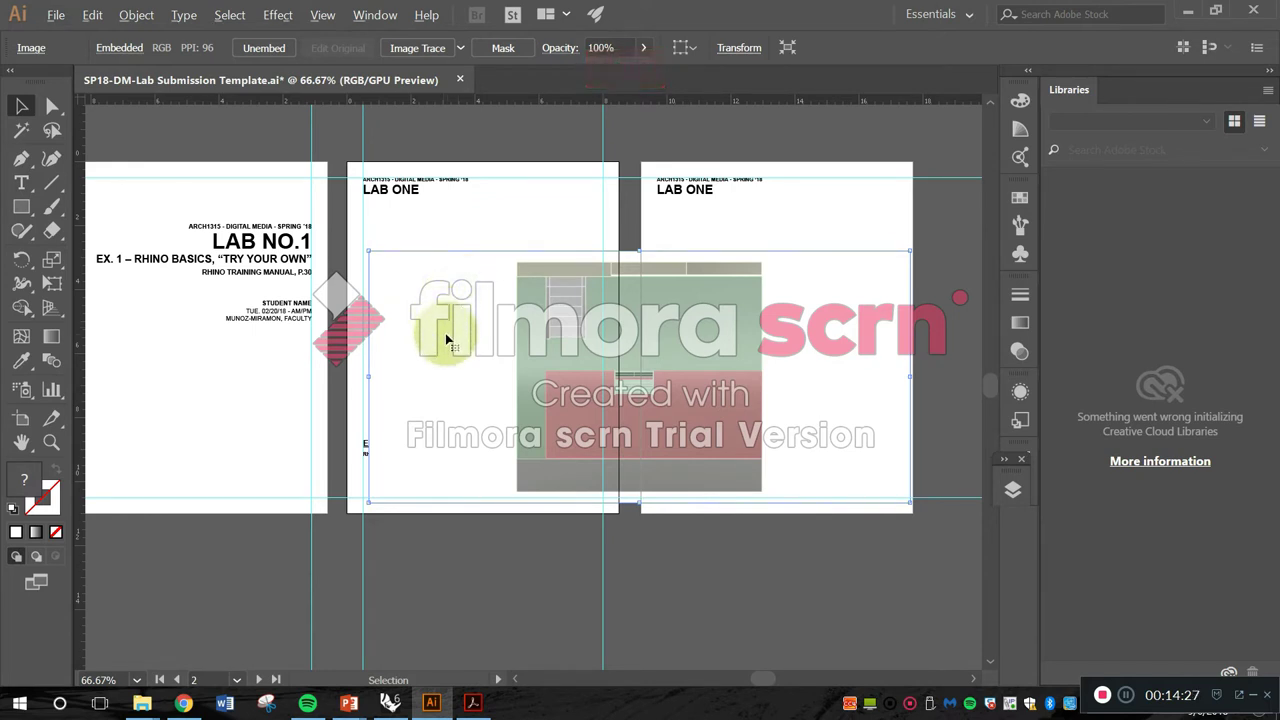
key("alt")
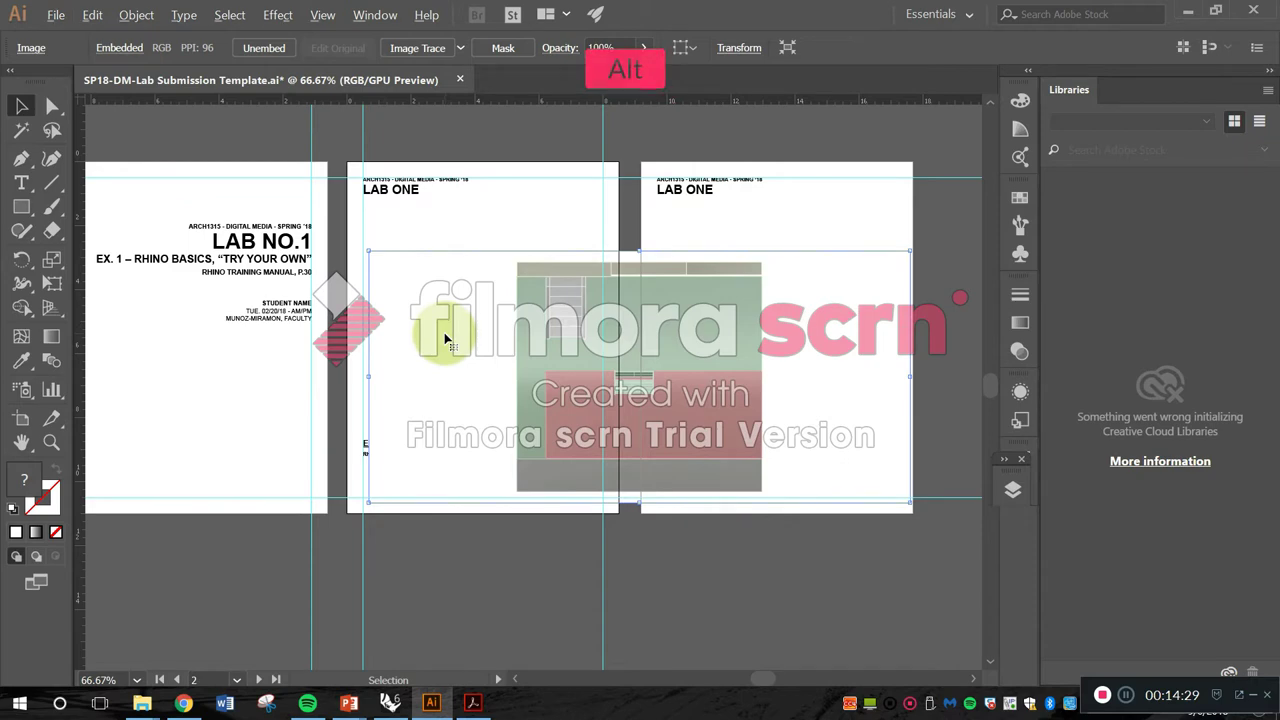
scroll(449, 343, "up", 3)
scroll(449, 343, "down", 3)
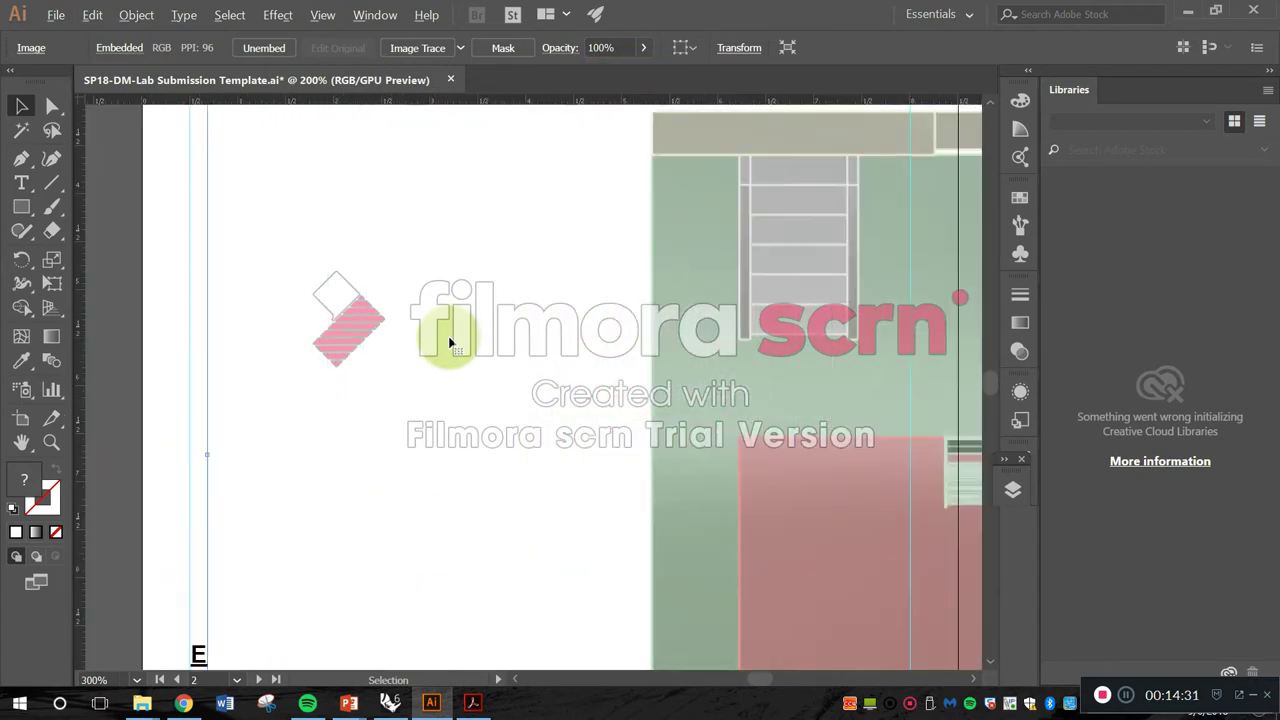
scroll(448, 343, "up", 2)
scroll(448, 343, "down", 3)
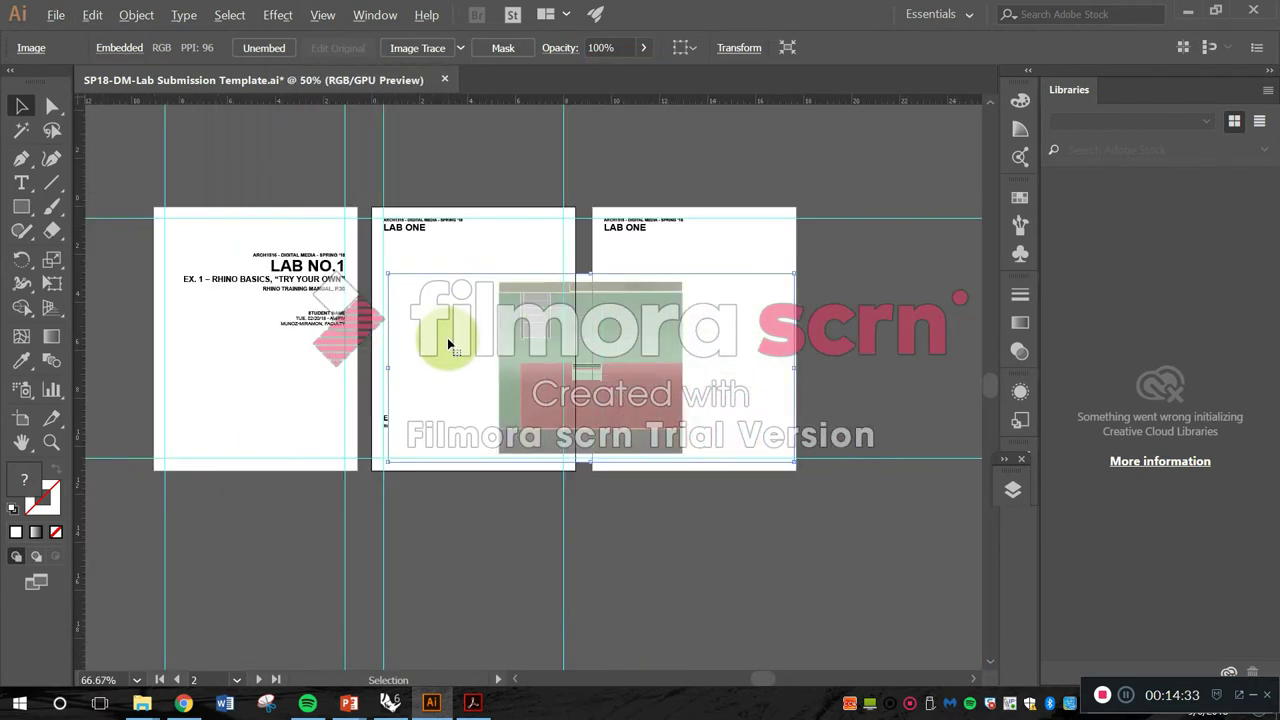
scroll(448, 343, "up", 3)
scroll(448, 343, "up", 1)
scroll(448, 343, "down", 3)
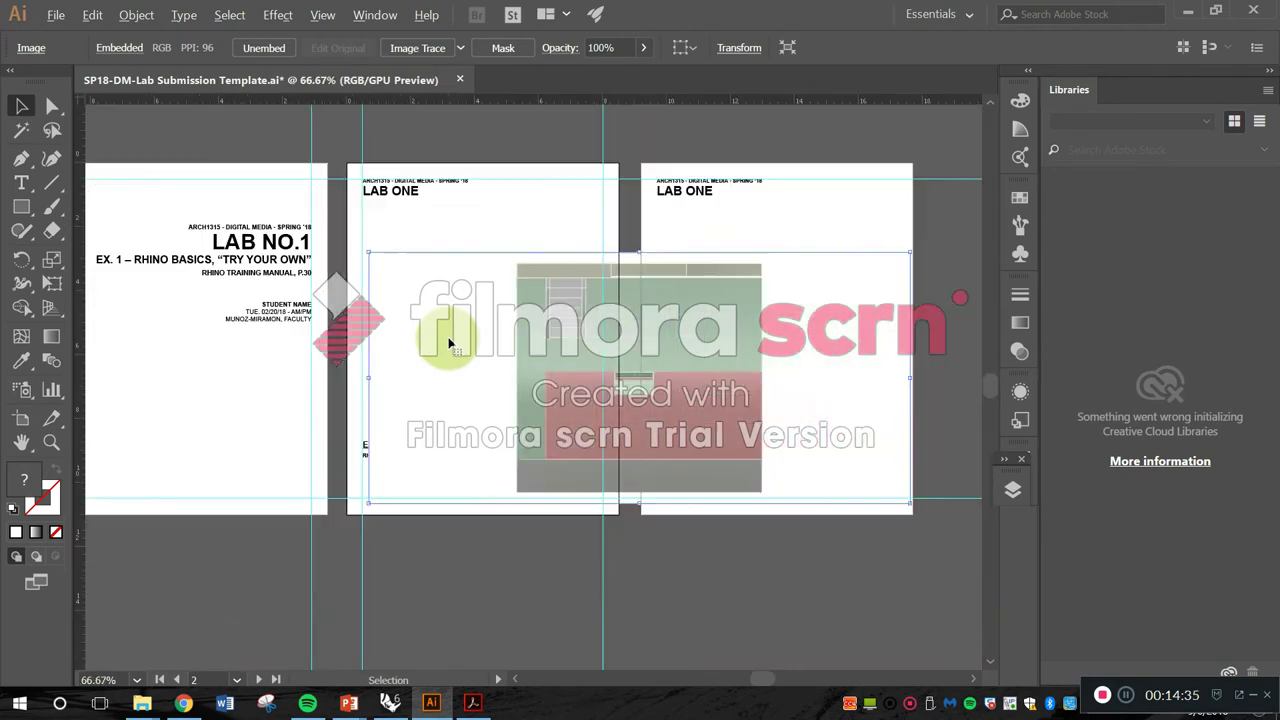
scroll(448, 343, "up", 1)
scroll(449, 337, "down", 1)
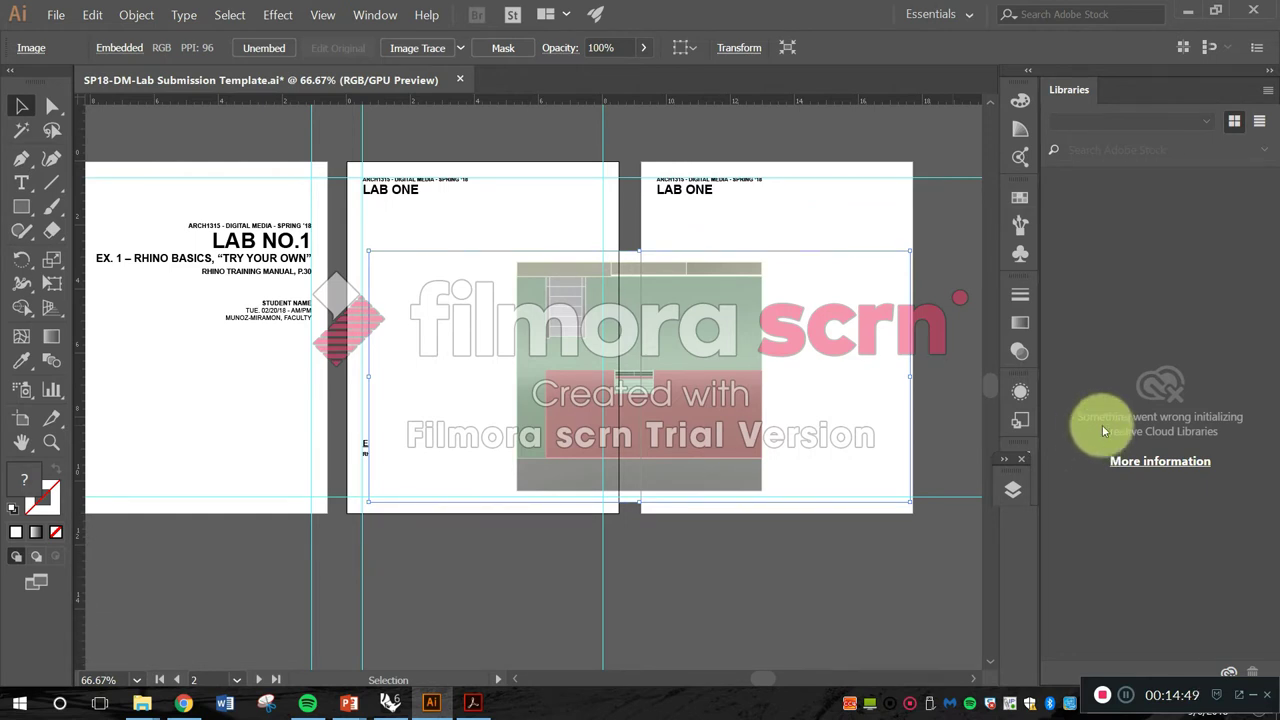
scroll(222, 235, "up", 6)
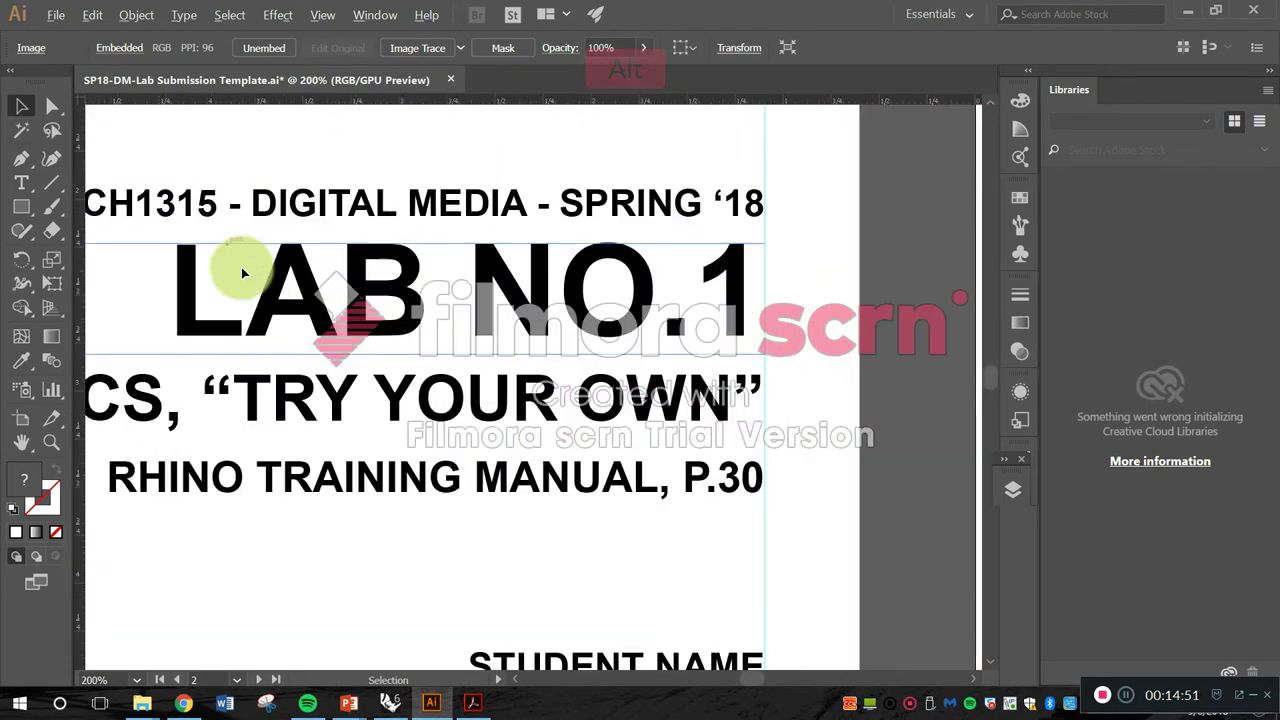
key("space")
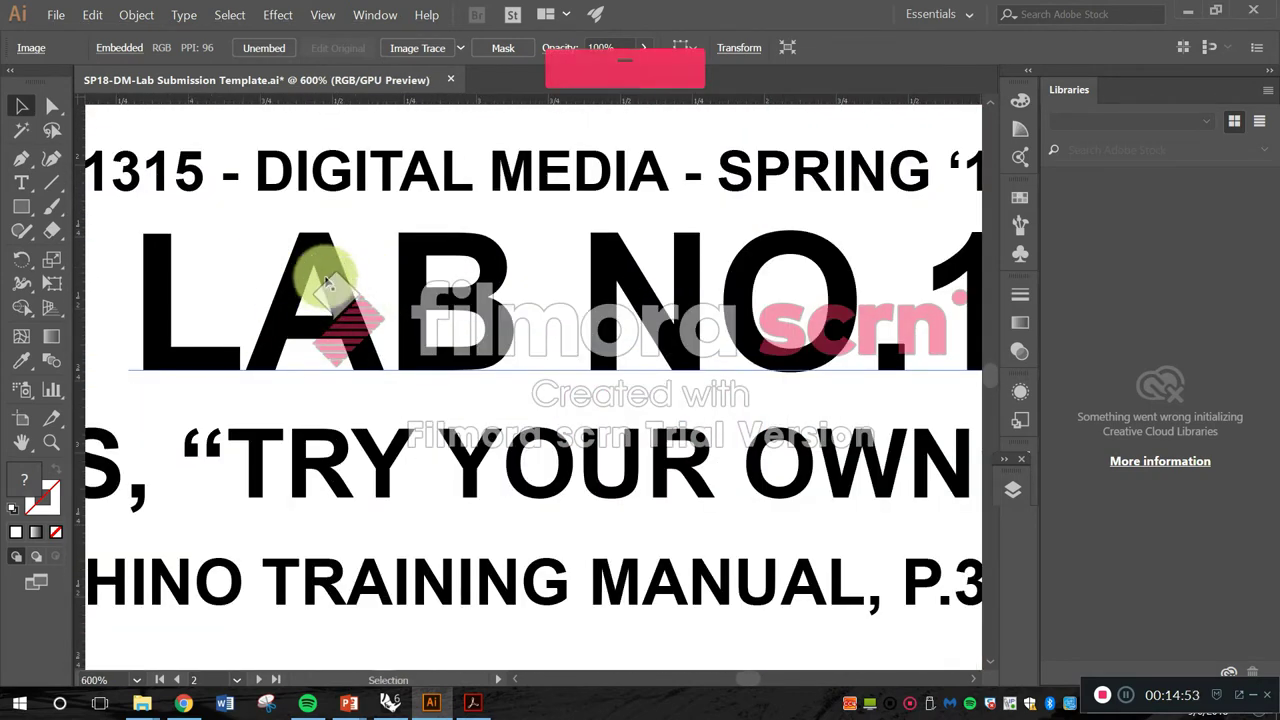
left_click_drag(270, 318, 634, 434)
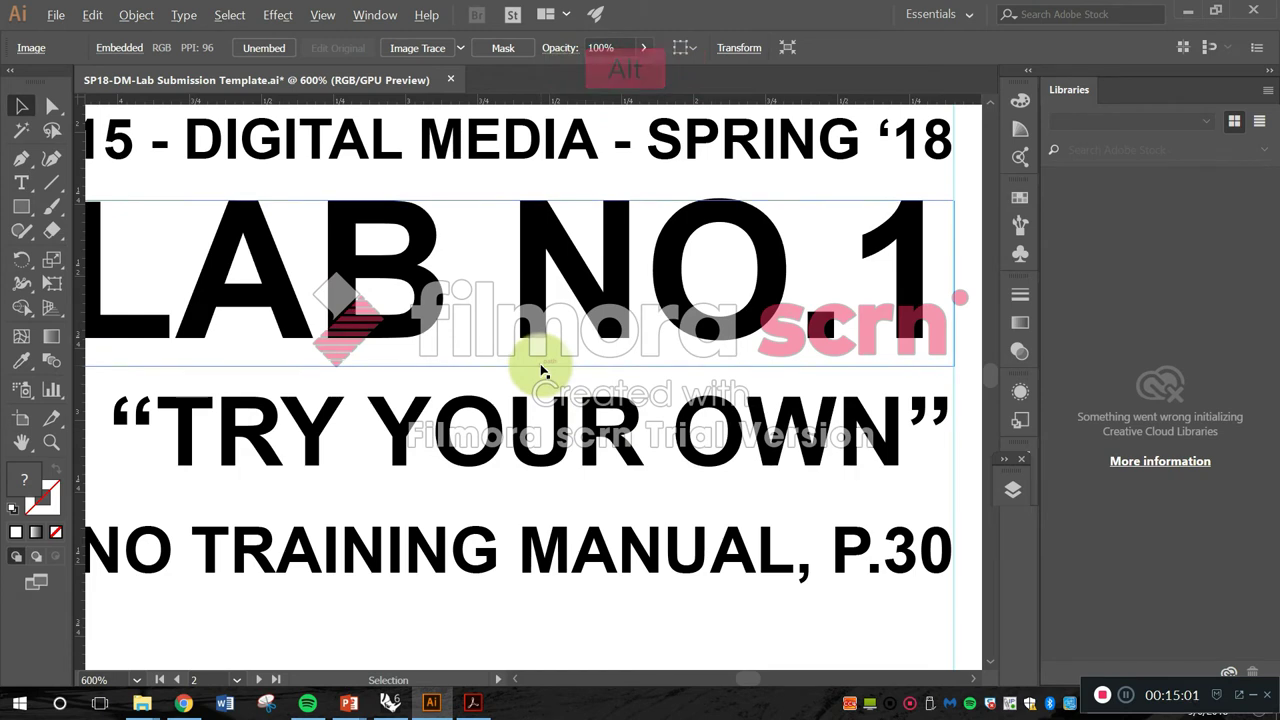
scroll(540, 370, "down", 4)
scroll(555, 367, "down", 5)
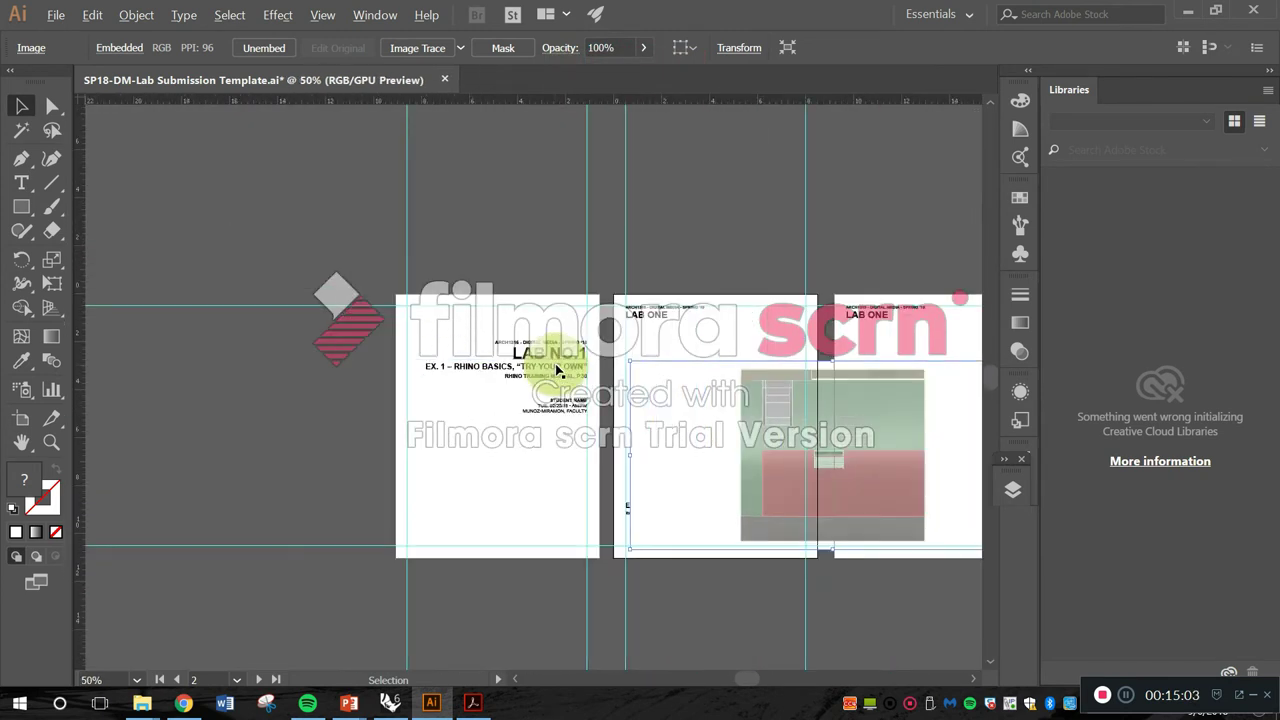
key("space")
left_click_drag(645, 420, 586, 391)
scroll(605, 360, "up", 1)
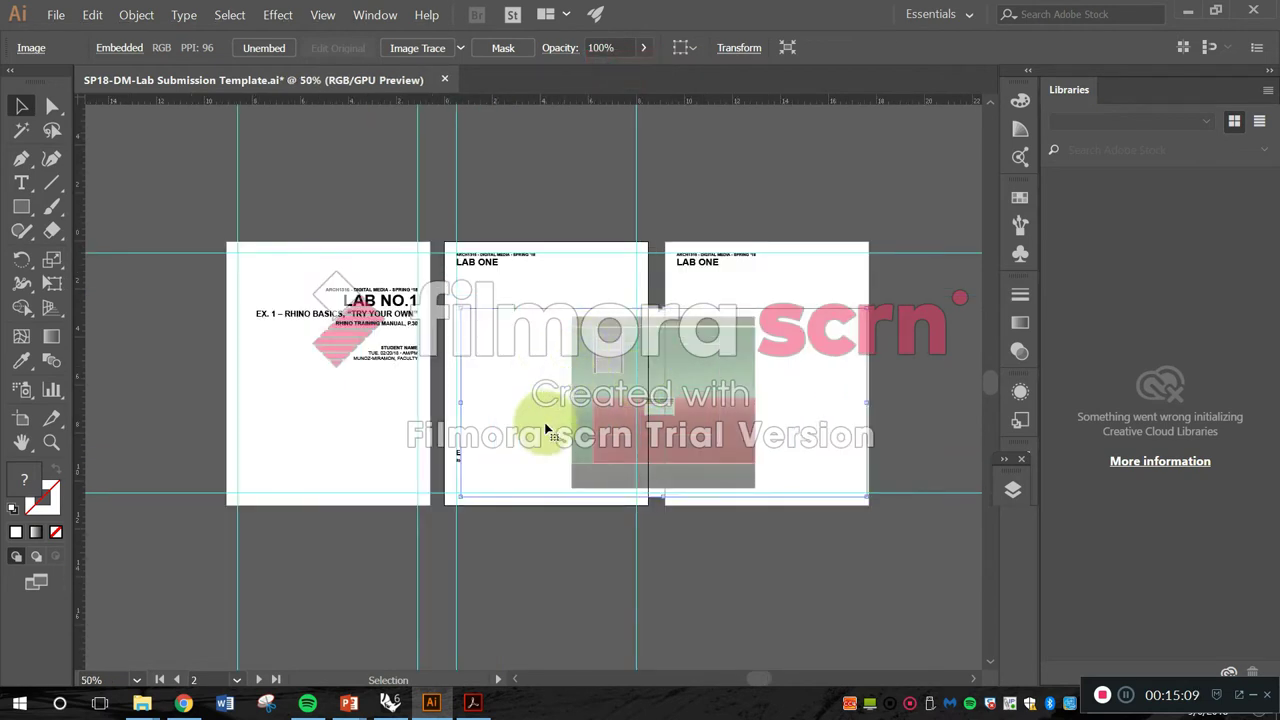
- Drag the Rhino capture right, then back left onto the middle LAB ONE artboard
left_click(349, 703)
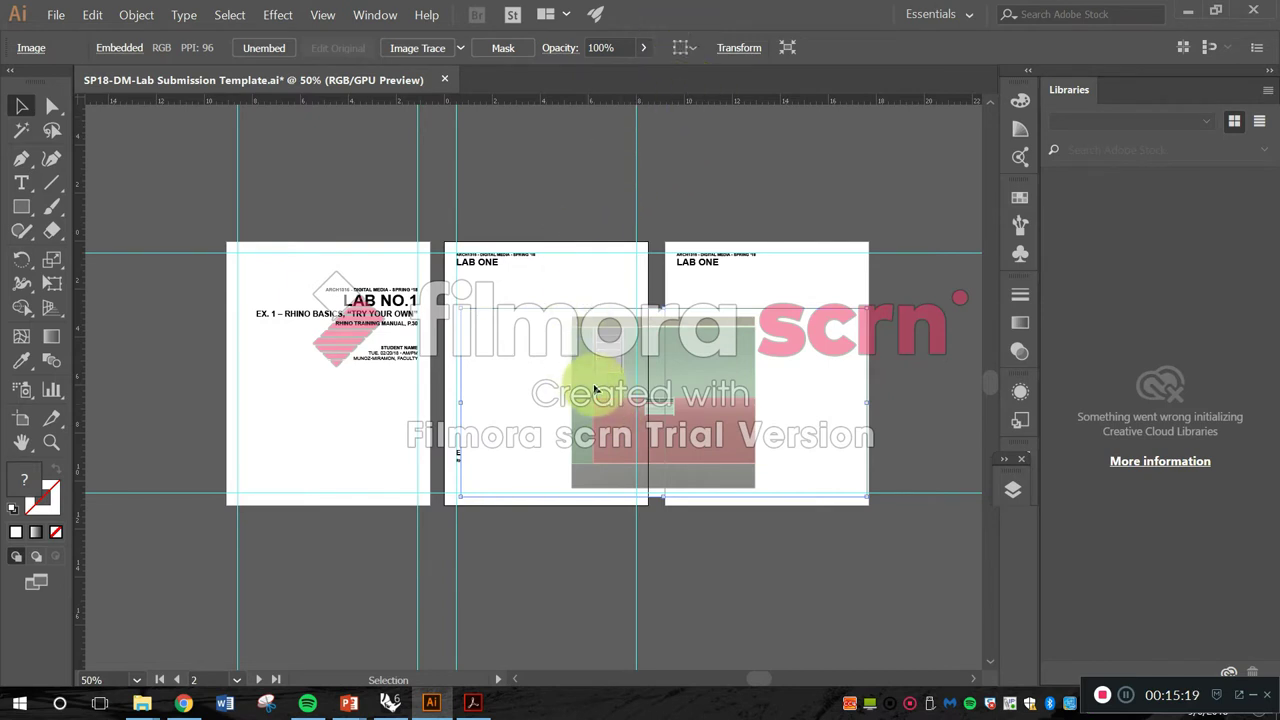
left_click_drag(768, 400, 785, 357)
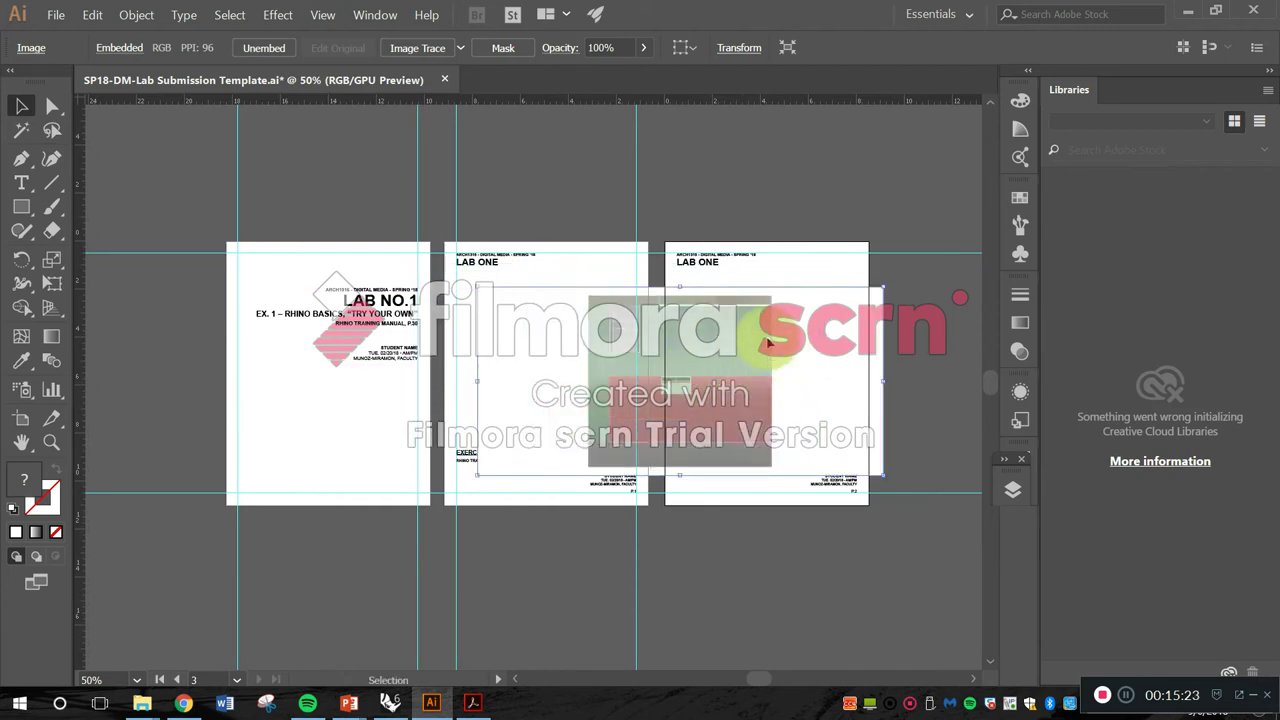
left_click_drag(690, 346, 853, 391)
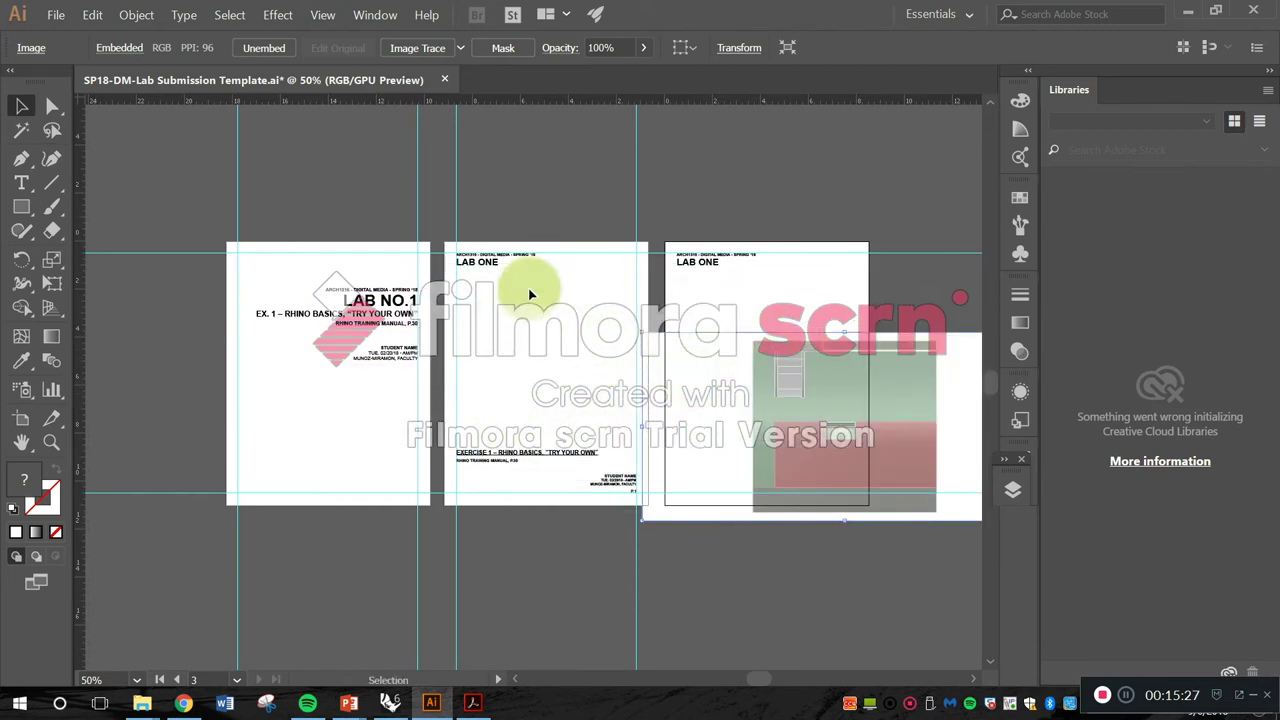
left_click_drag(792, 395, 493, 337)
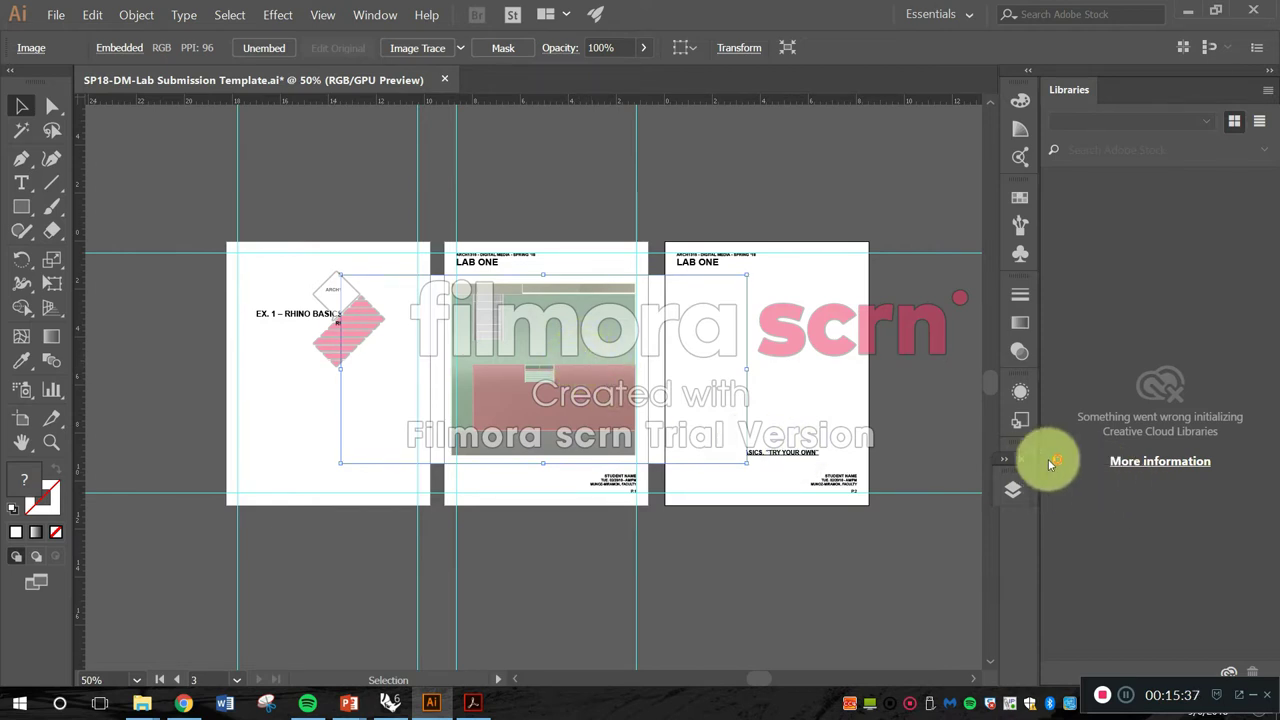
- Pull Layers out of its group, peek at Artboards and Graphic Styles, then redock Layers
left_click(1004, 458)
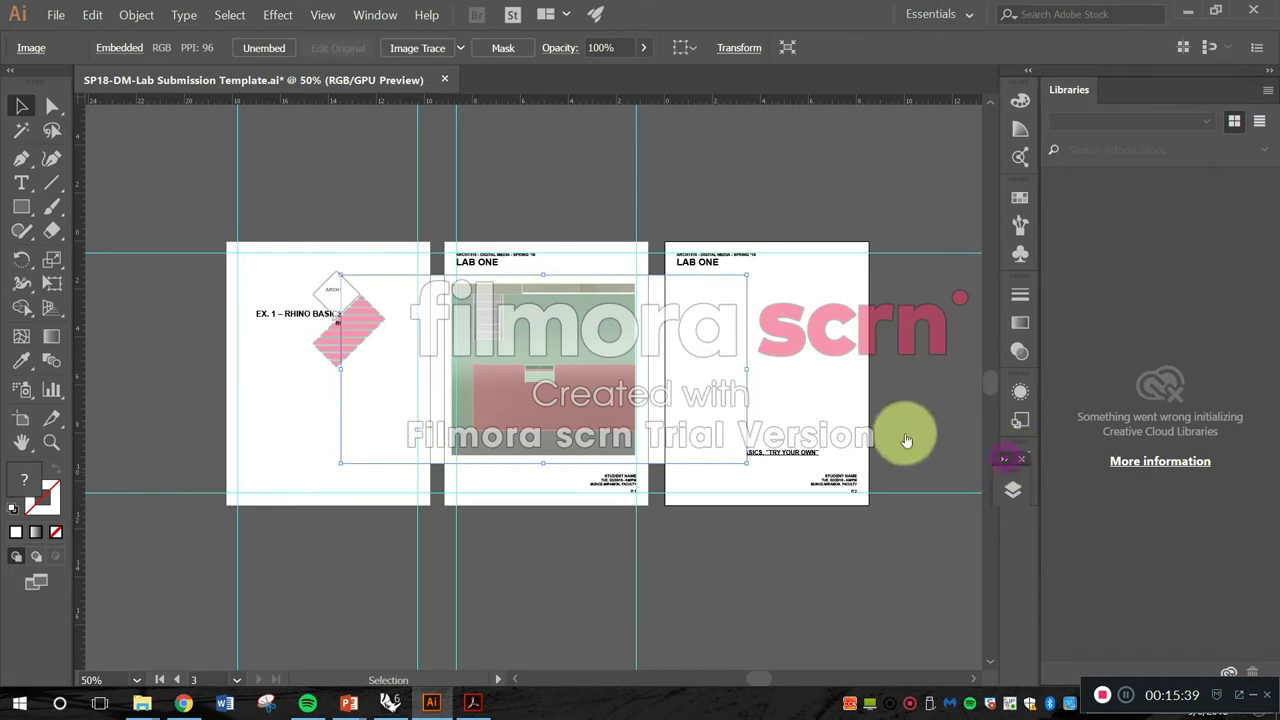
left_click_drag(1009, 494, 914, 457)
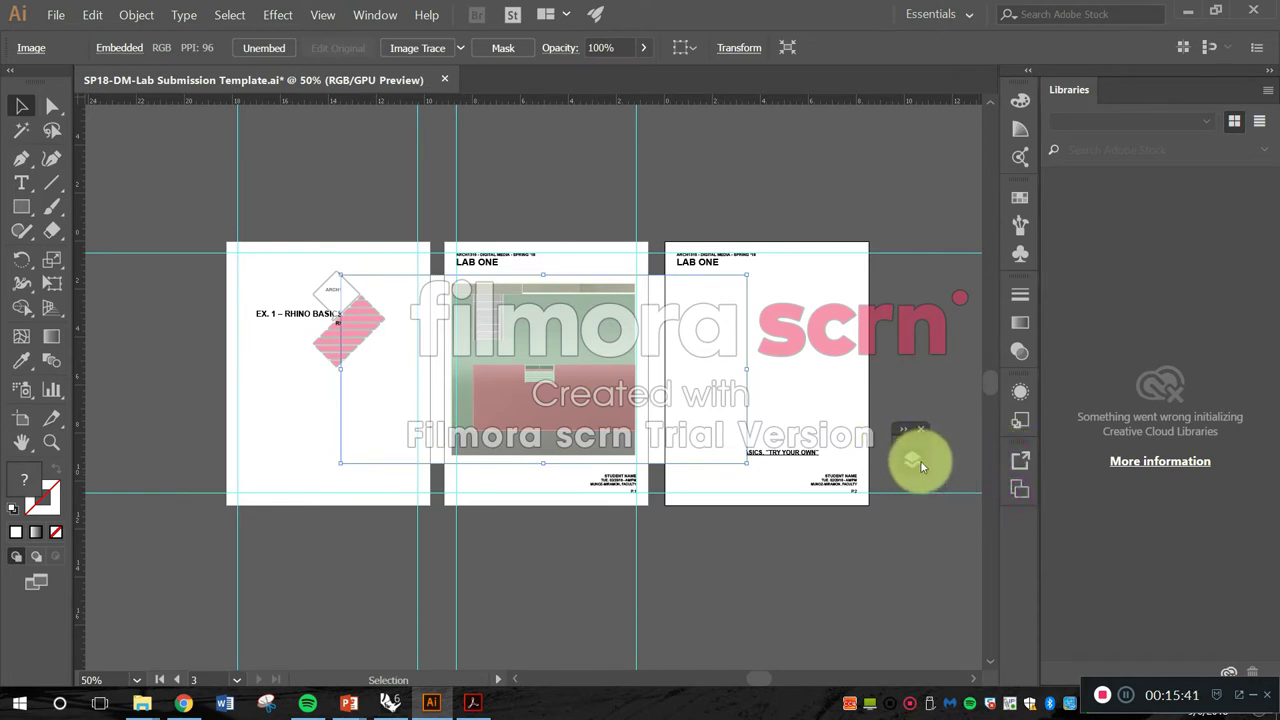
left_click(1020, 488)
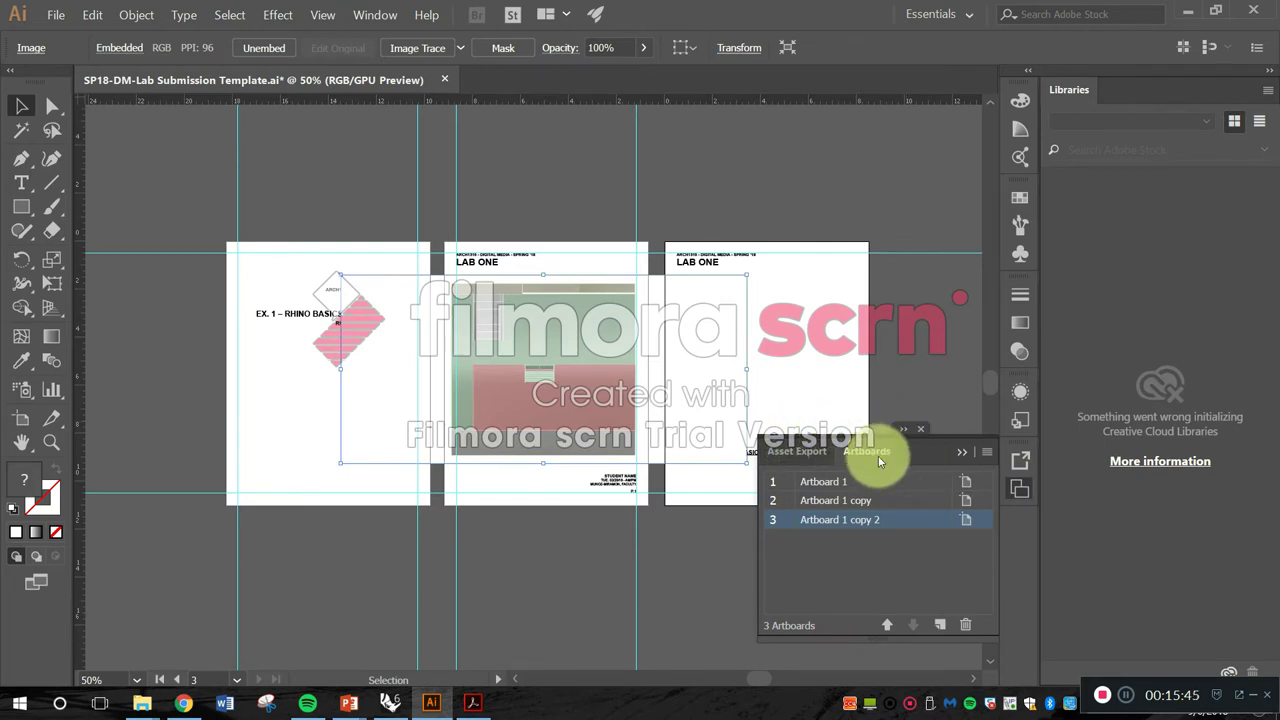
left_click(970, 455)
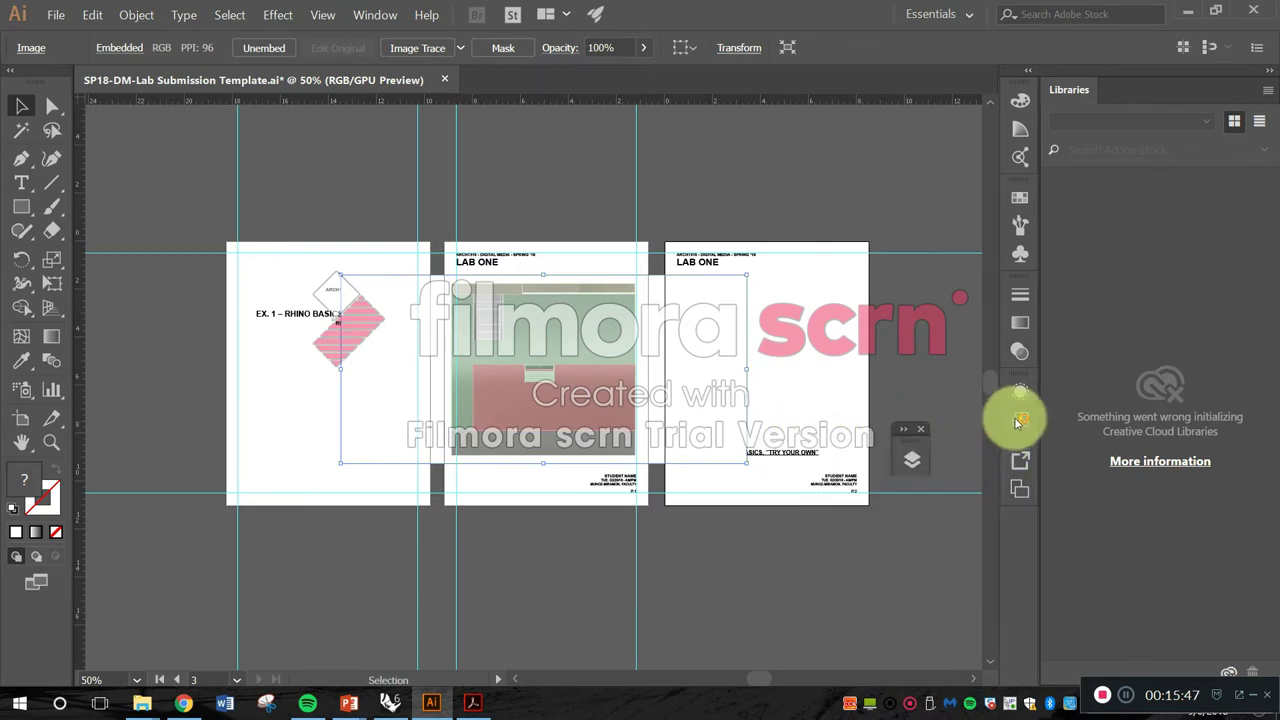
left_click(1020, 420)
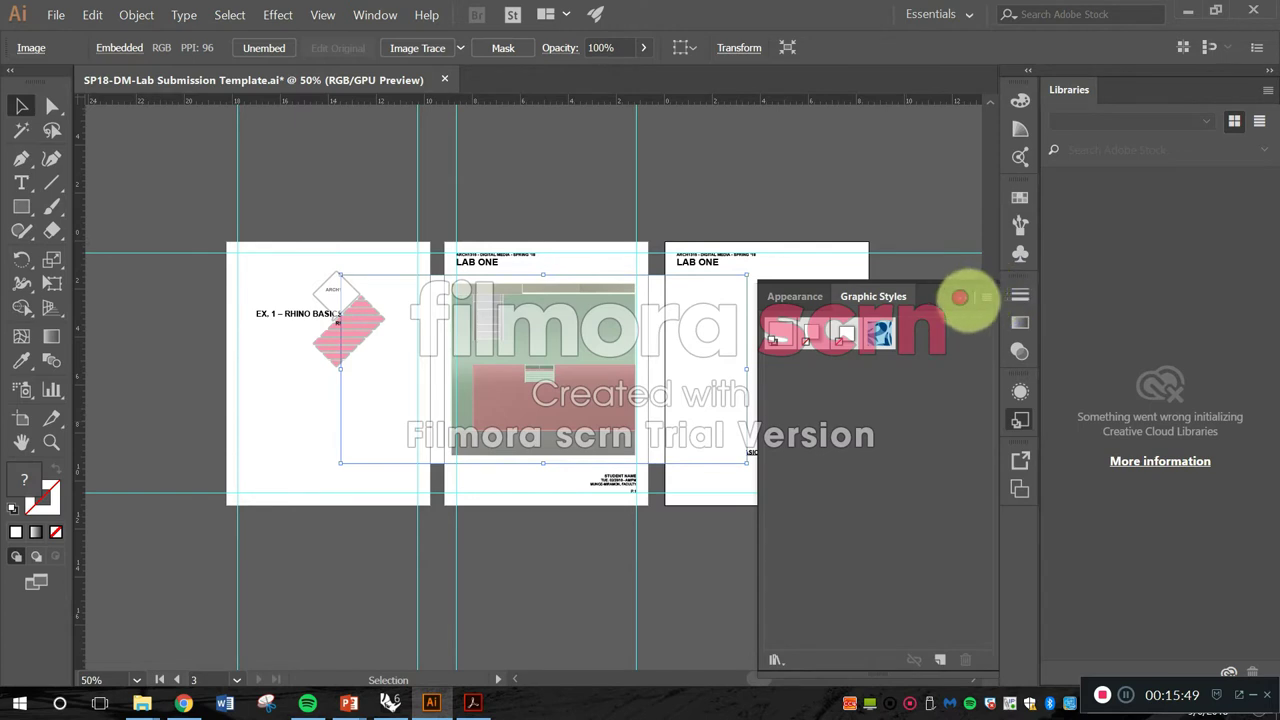
left_click(985, 298)
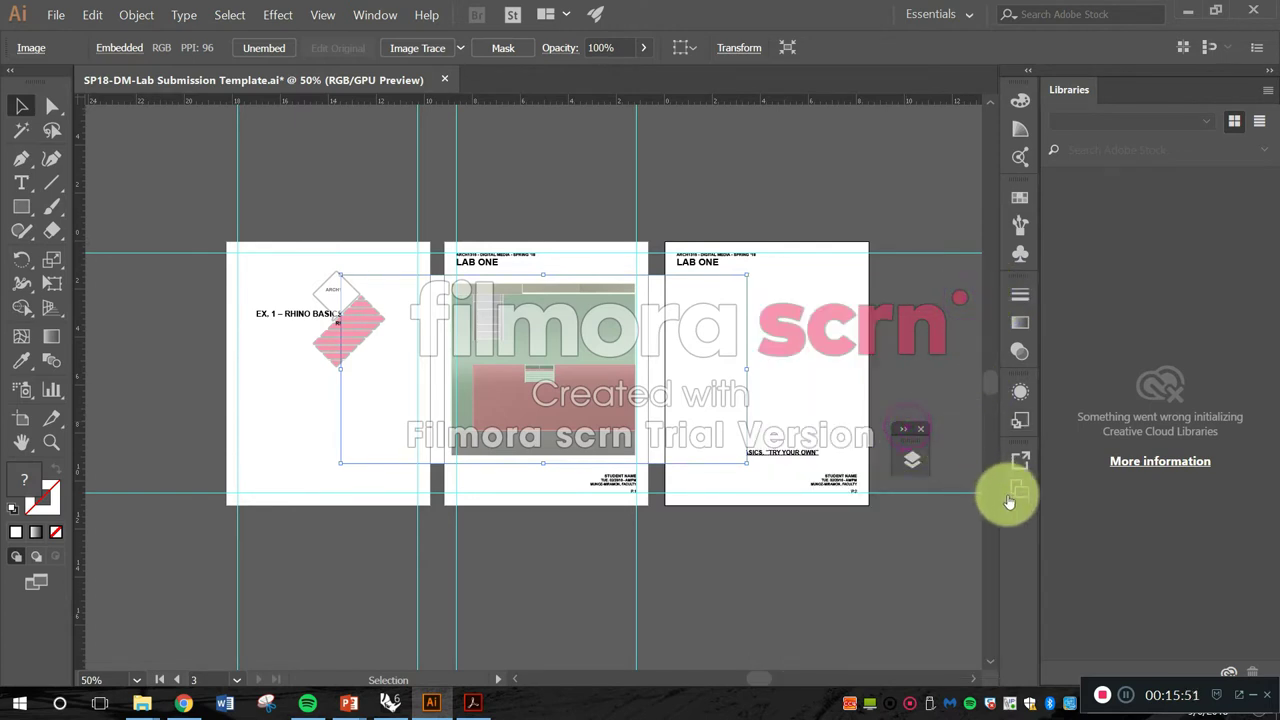
left_click_drag(910, 447, 1023, 534)
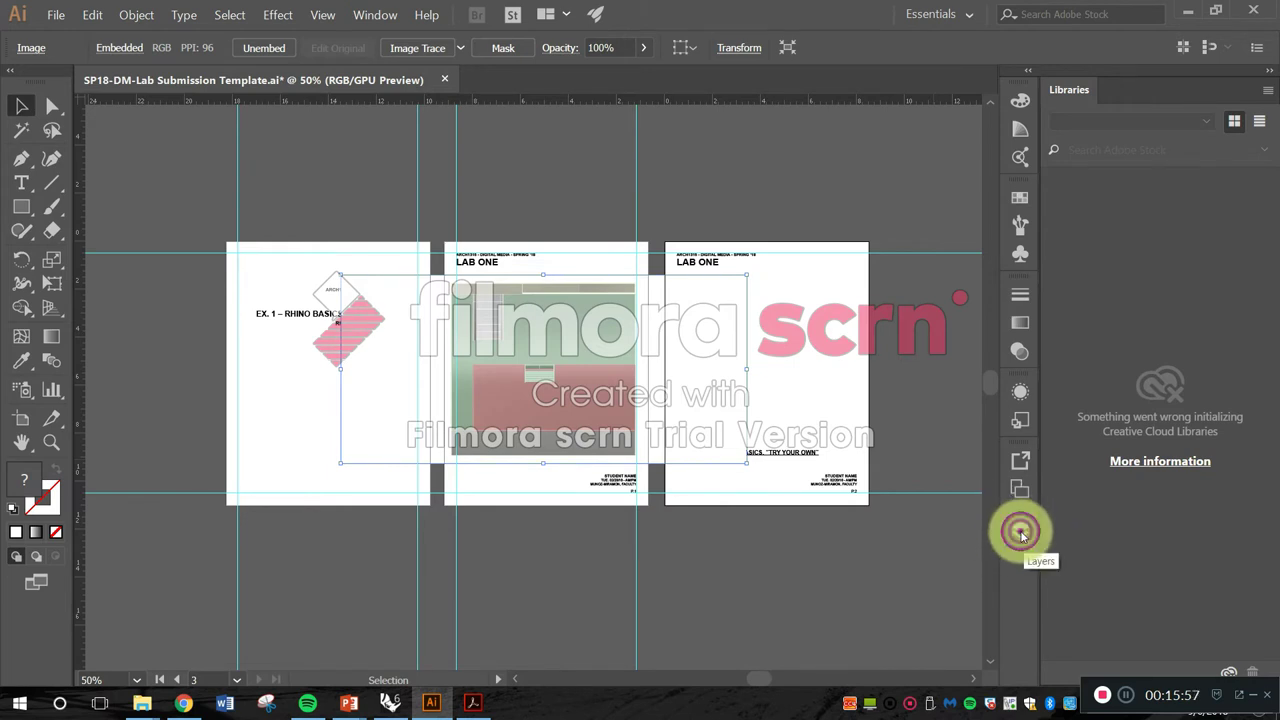
- Toggle Layer 1's visibility in the Layers panel, leaving the image visible
left_click(1020, 525)
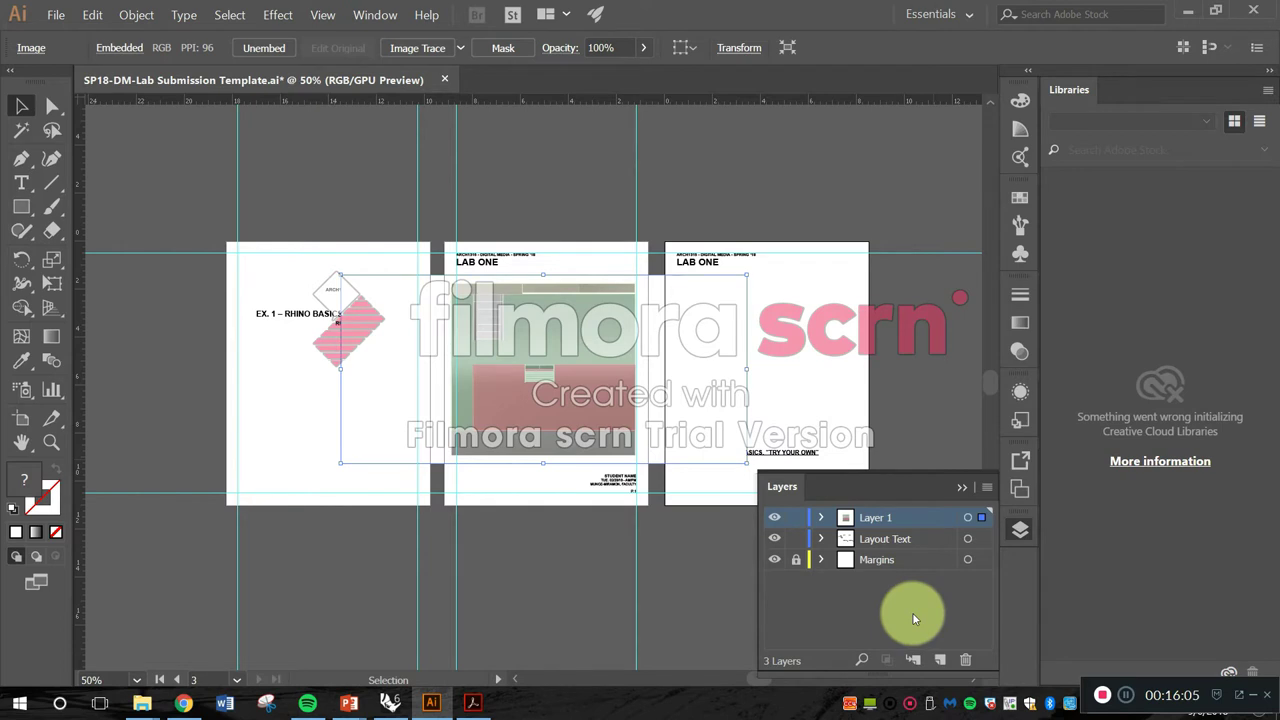
left_click(775, 518)
left_click(775, 518)
left_click(775, 518)
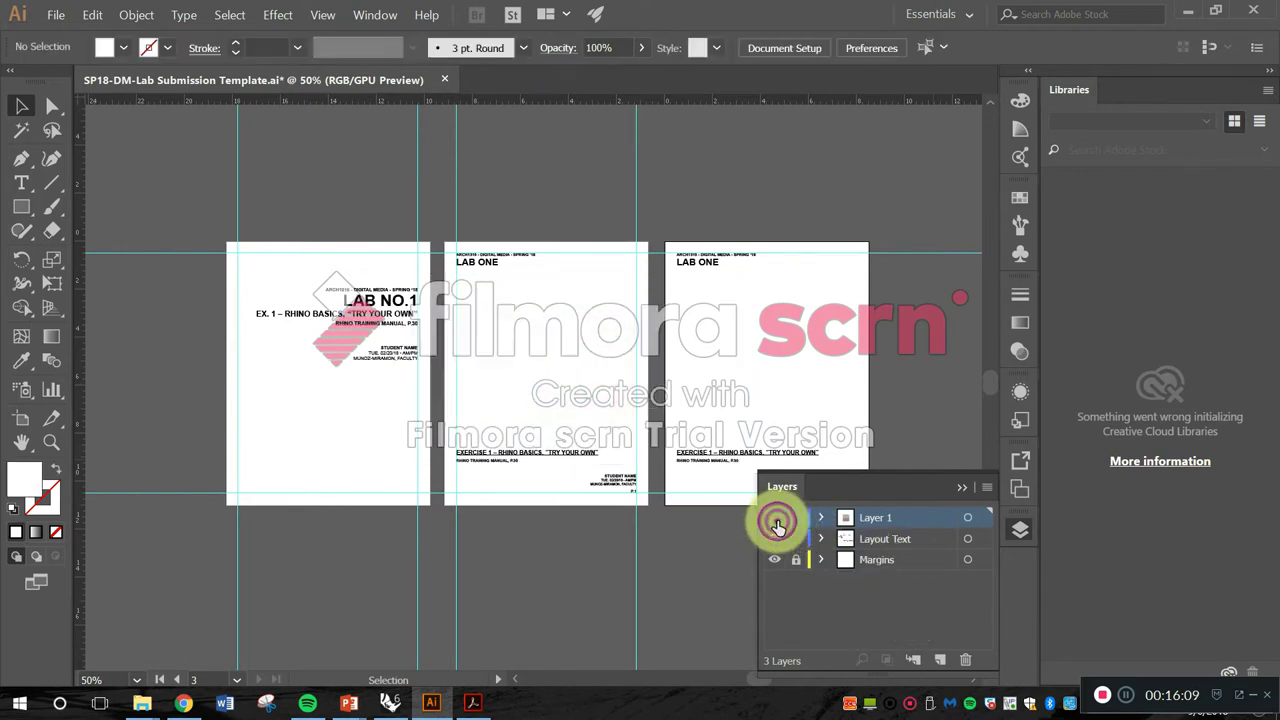
left_click(899, 516)
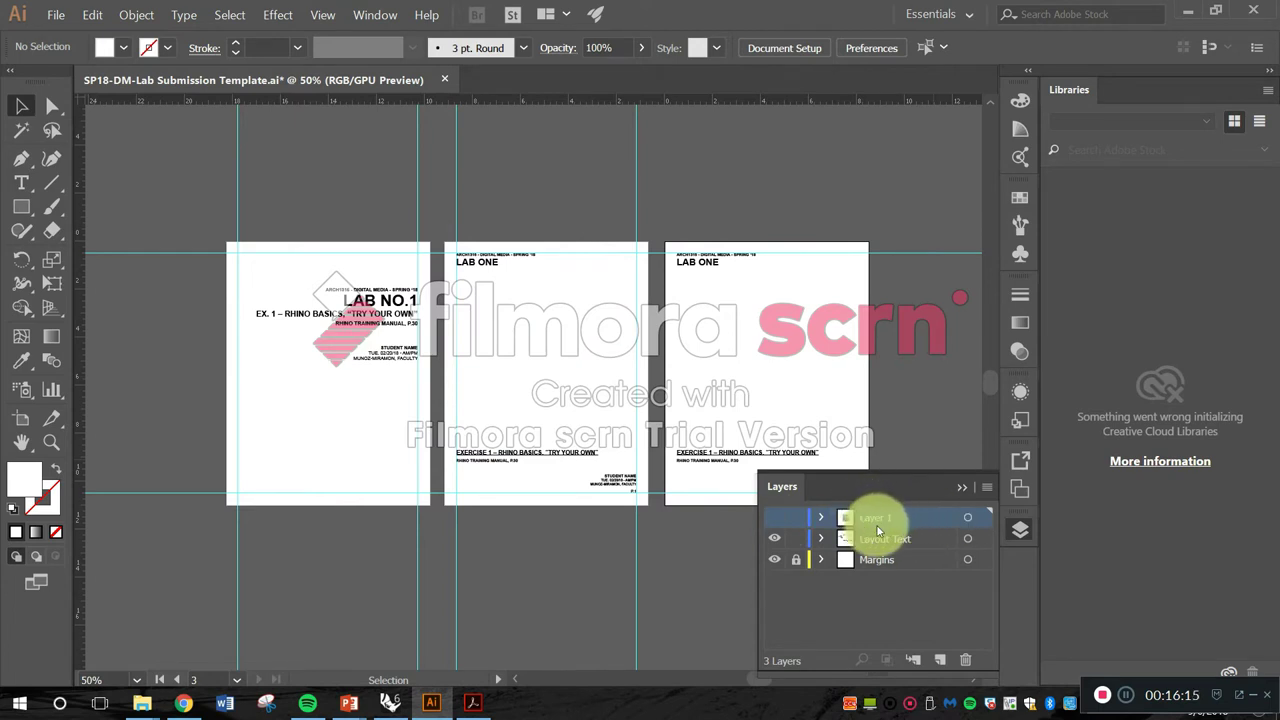
left_click(774, 517)
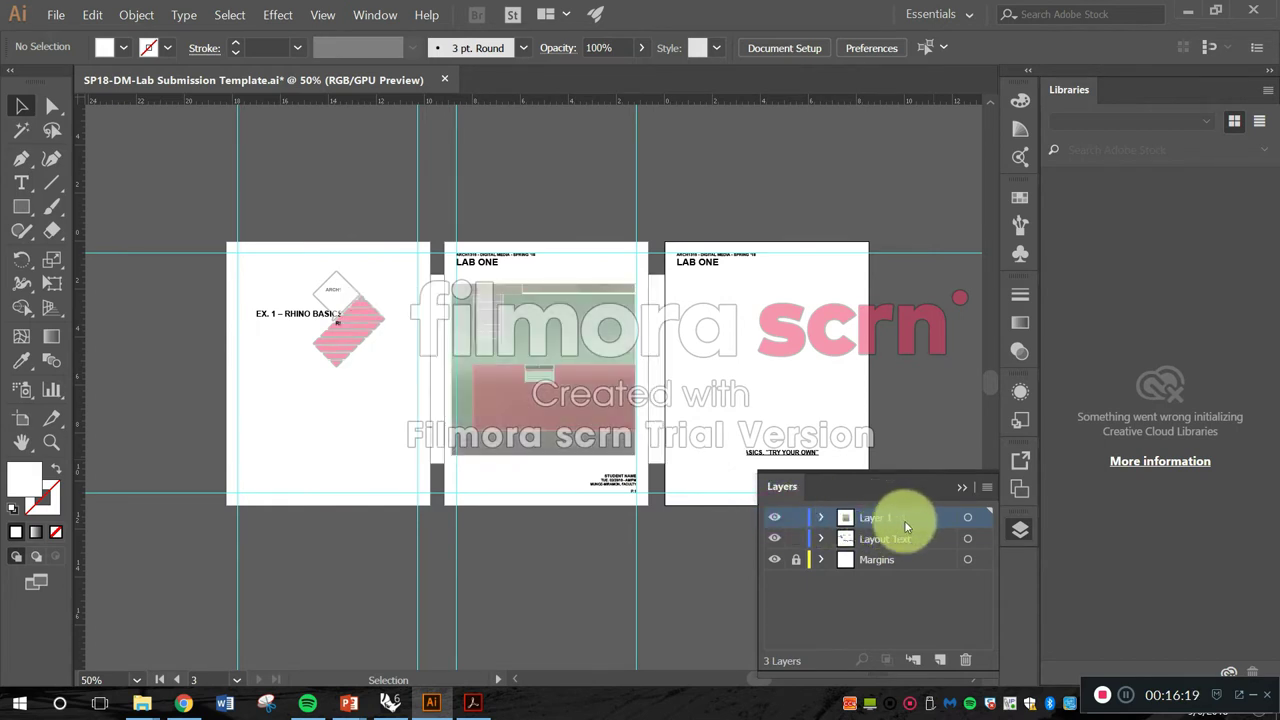
left_click(912, 518)
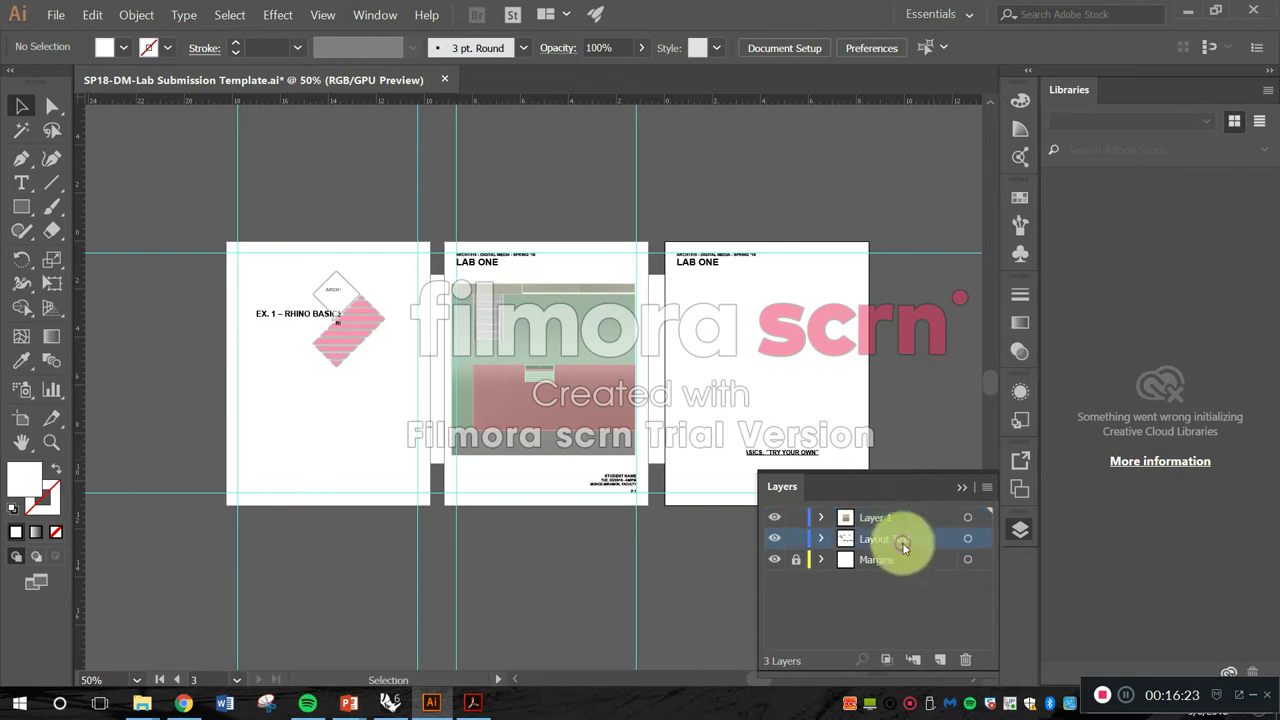
- Collapse the Layers, Asset Export and Graphic Styles panels, then nudge the capture right
left_click(962, 488)
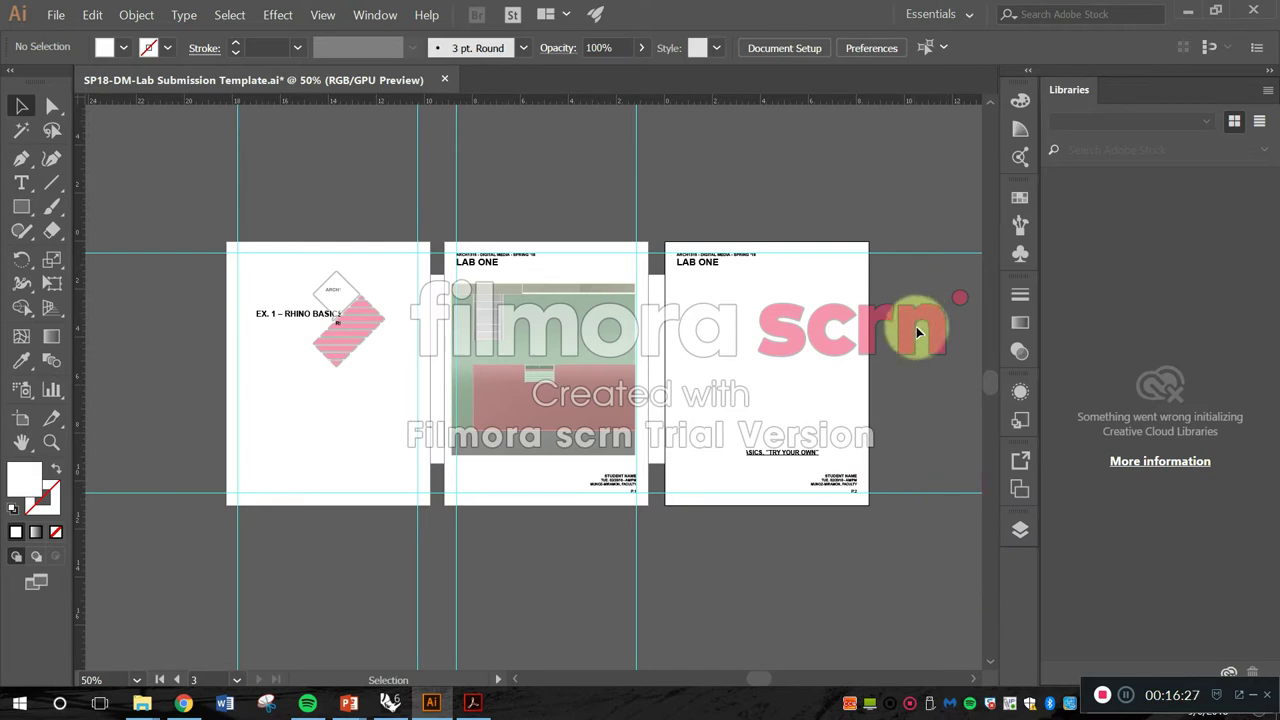
left_click(1020, 526)
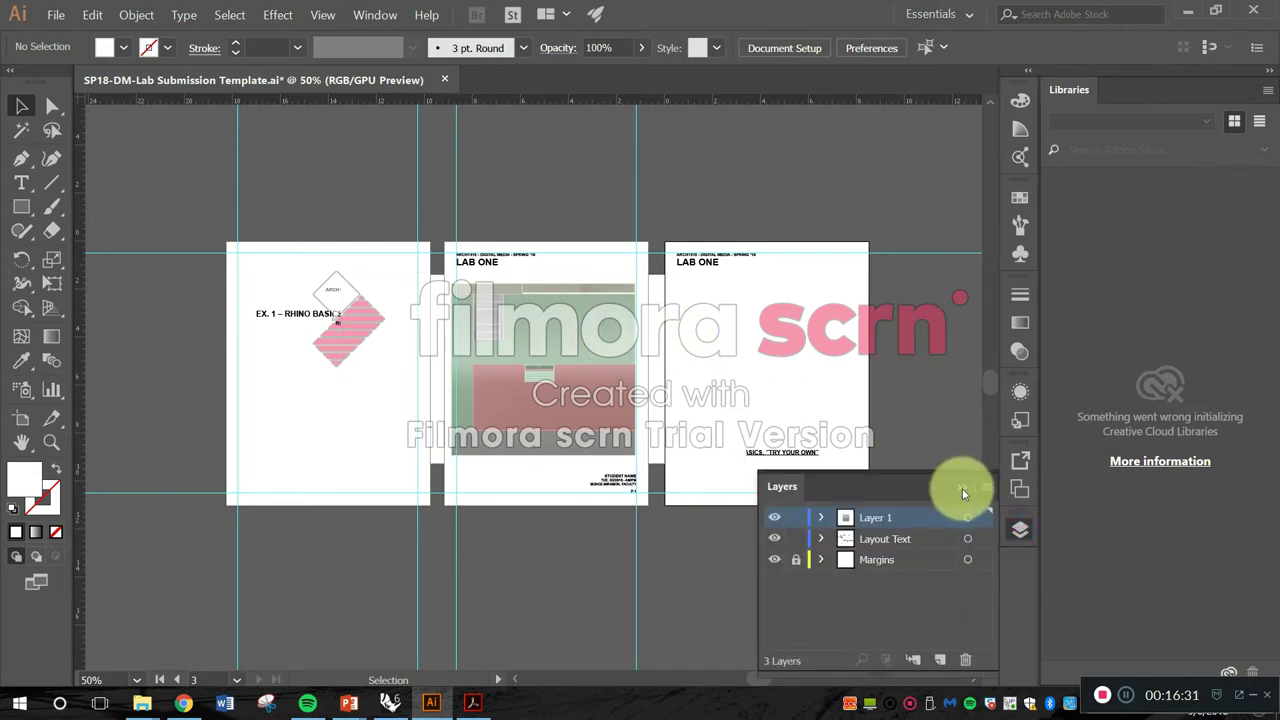
left_click(960, 487)
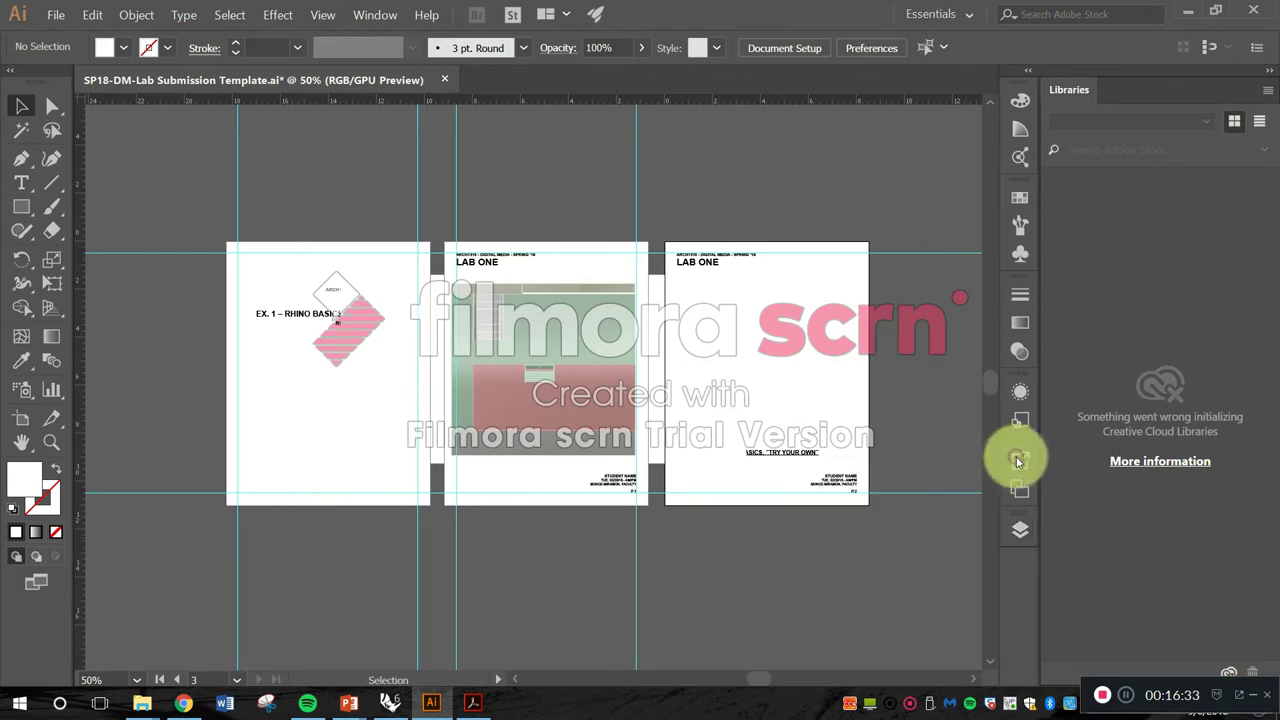
left_click(1018, 460)
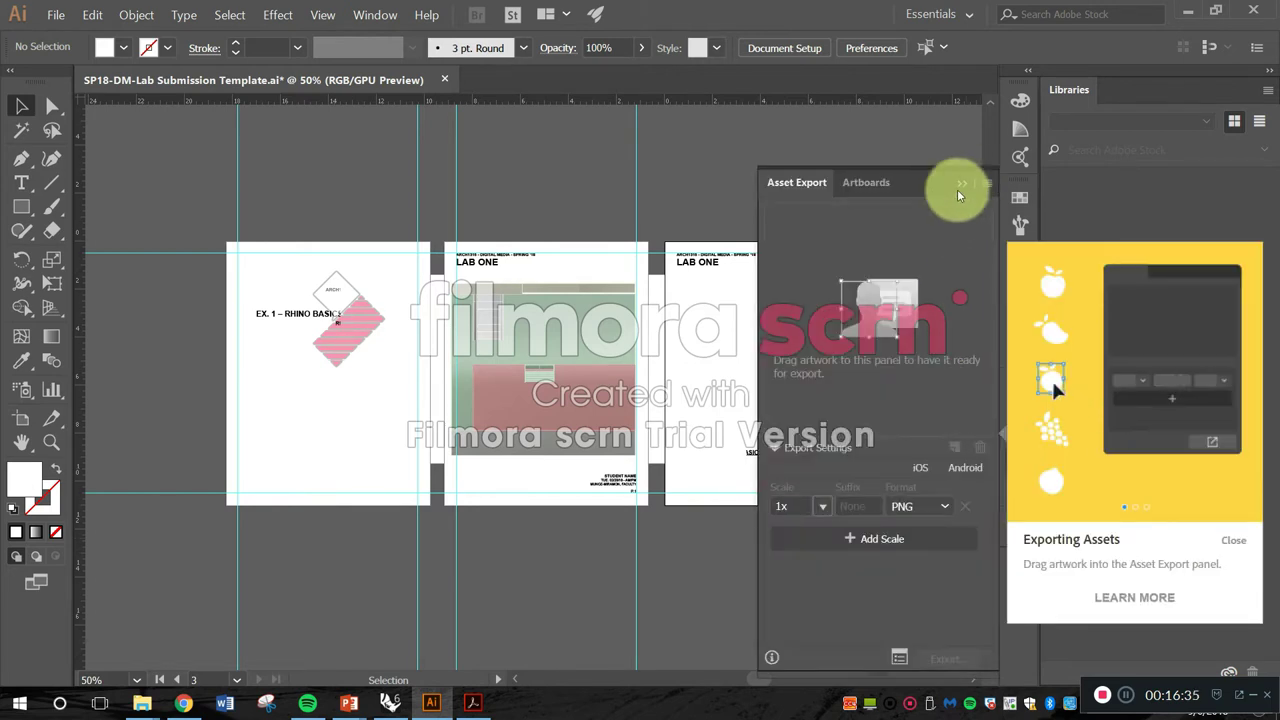
left_click(959, 186)
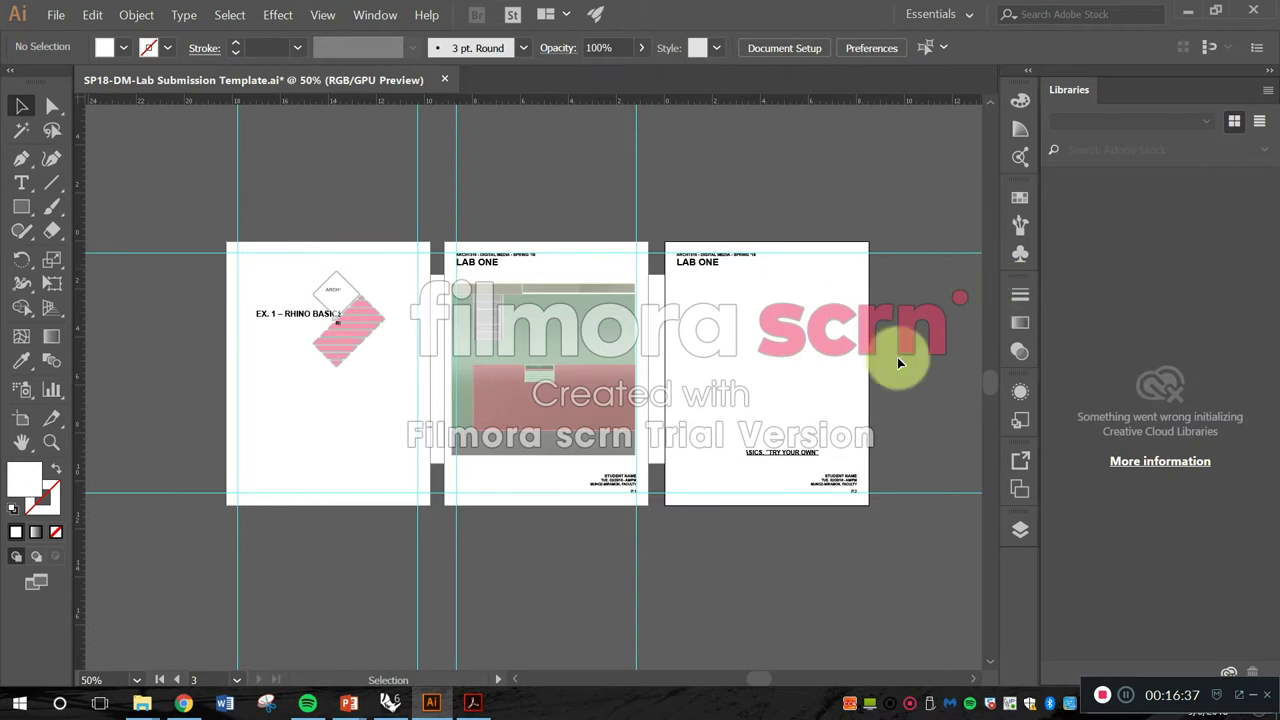
left_click(1020, 420)
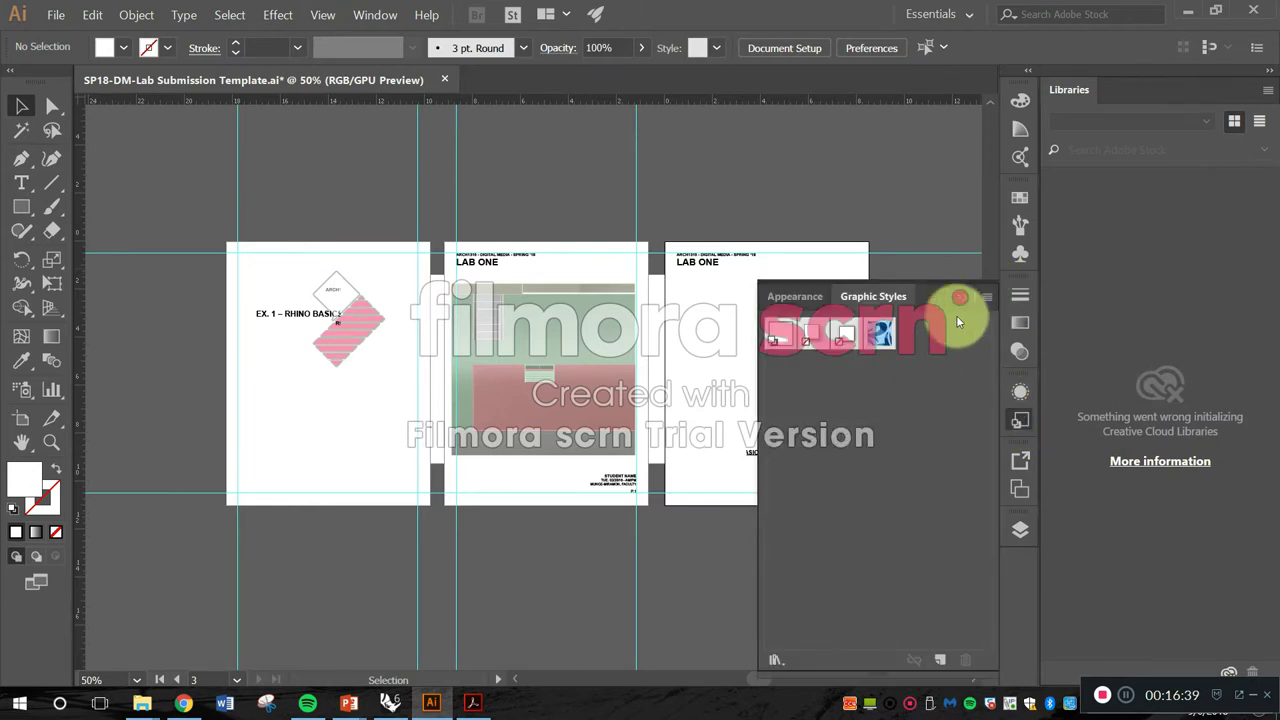
left_click(959, 298)
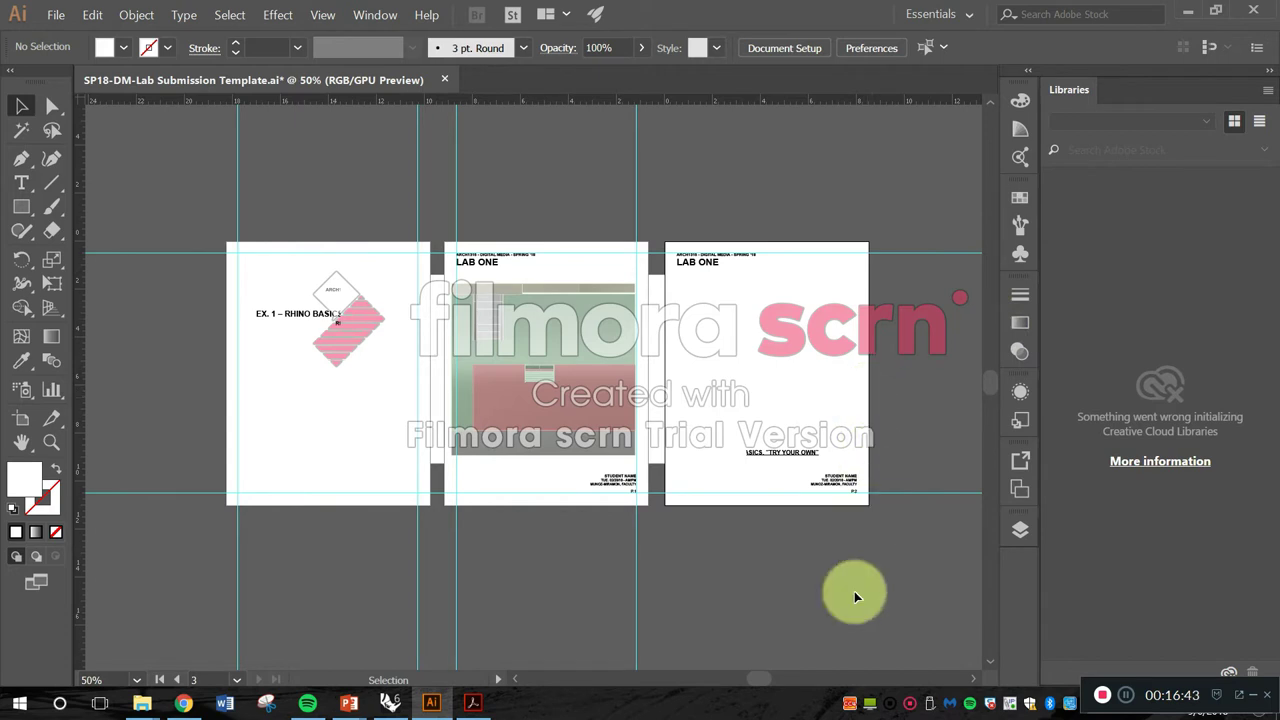
left_click(570, 366)
left_click_drag(531, 360, 622, 347)
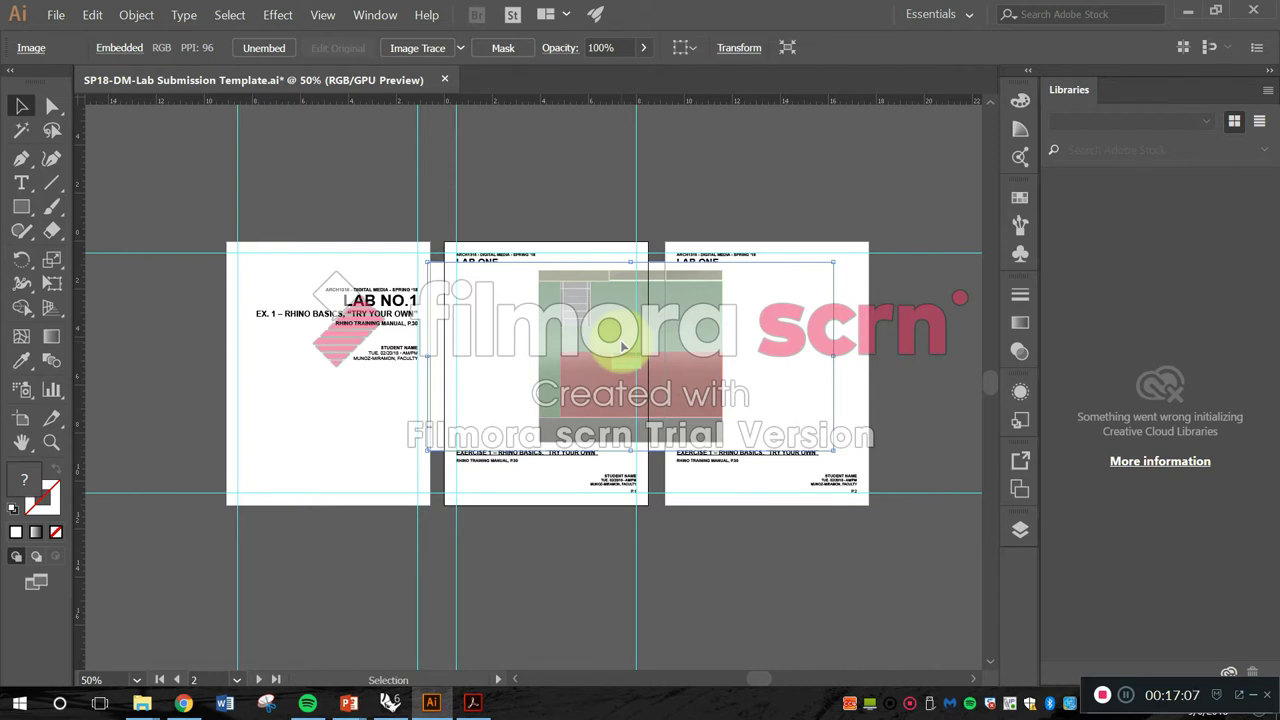
- Reselect the capture and drag its top-right handle inward, squeezing it into a narrow strip
left_click(737, 168)
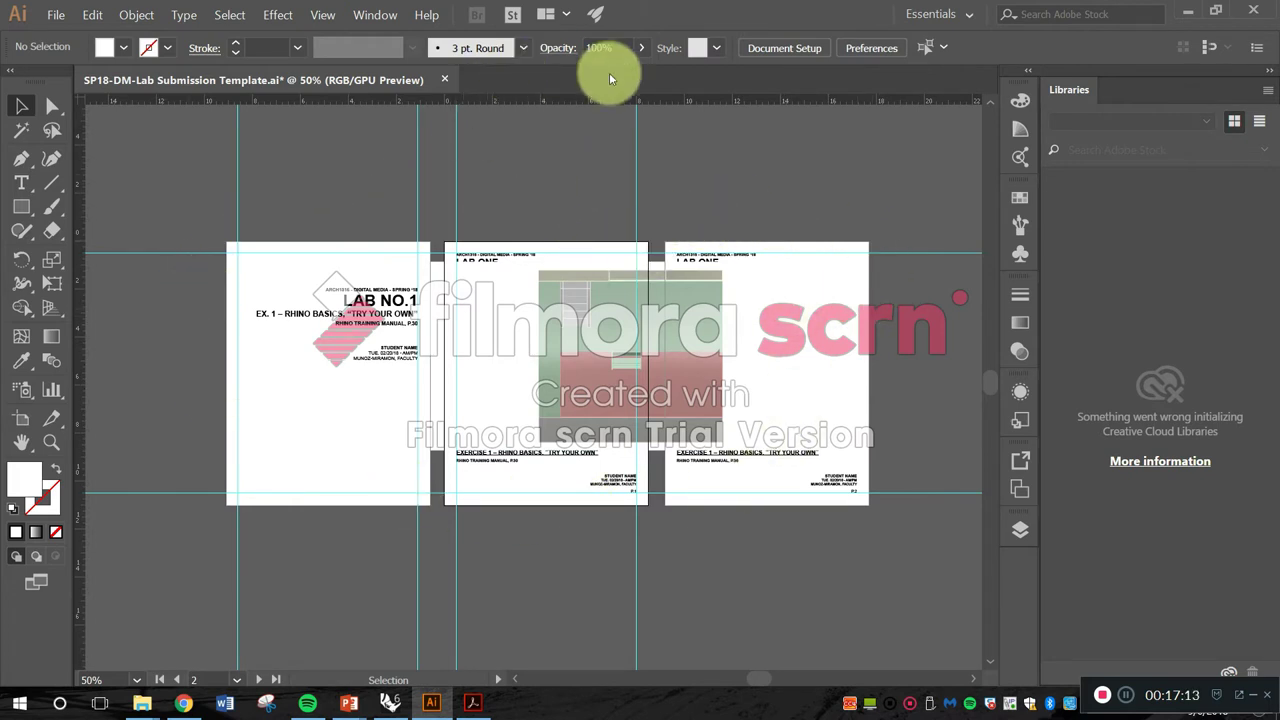
left_click(550, 327)
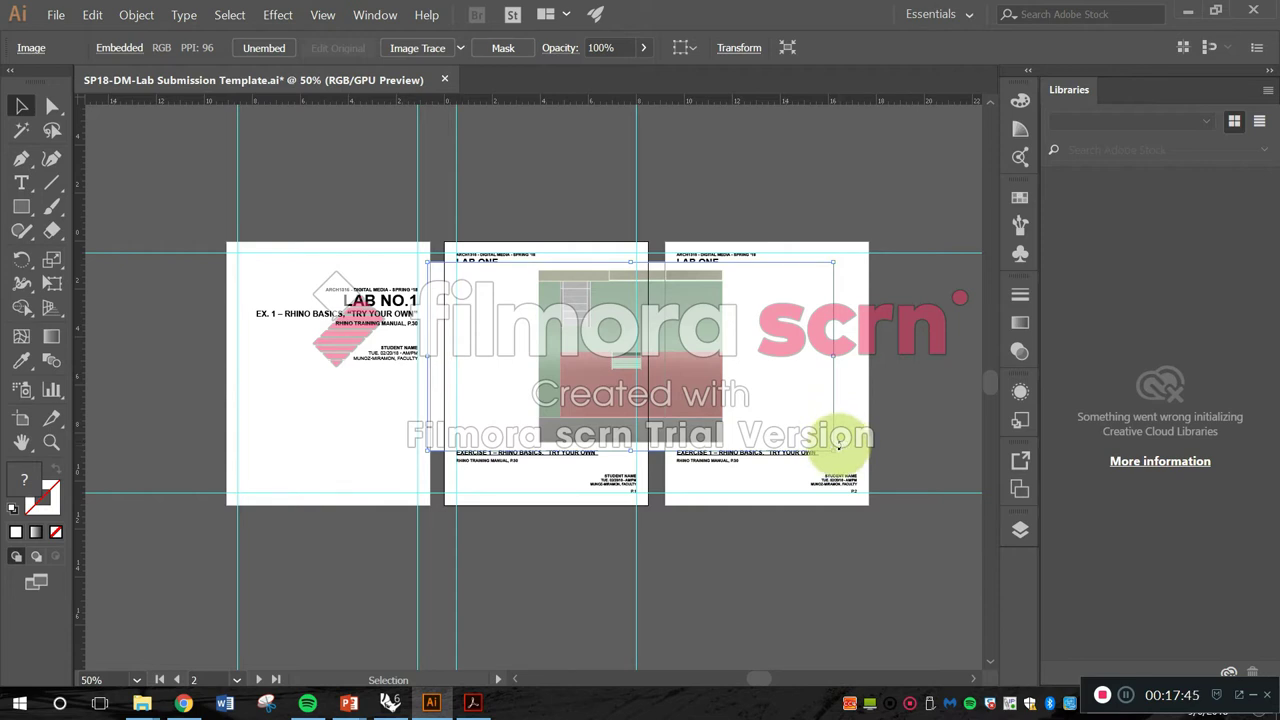
left_click_drag(838, 447, 836, 264)
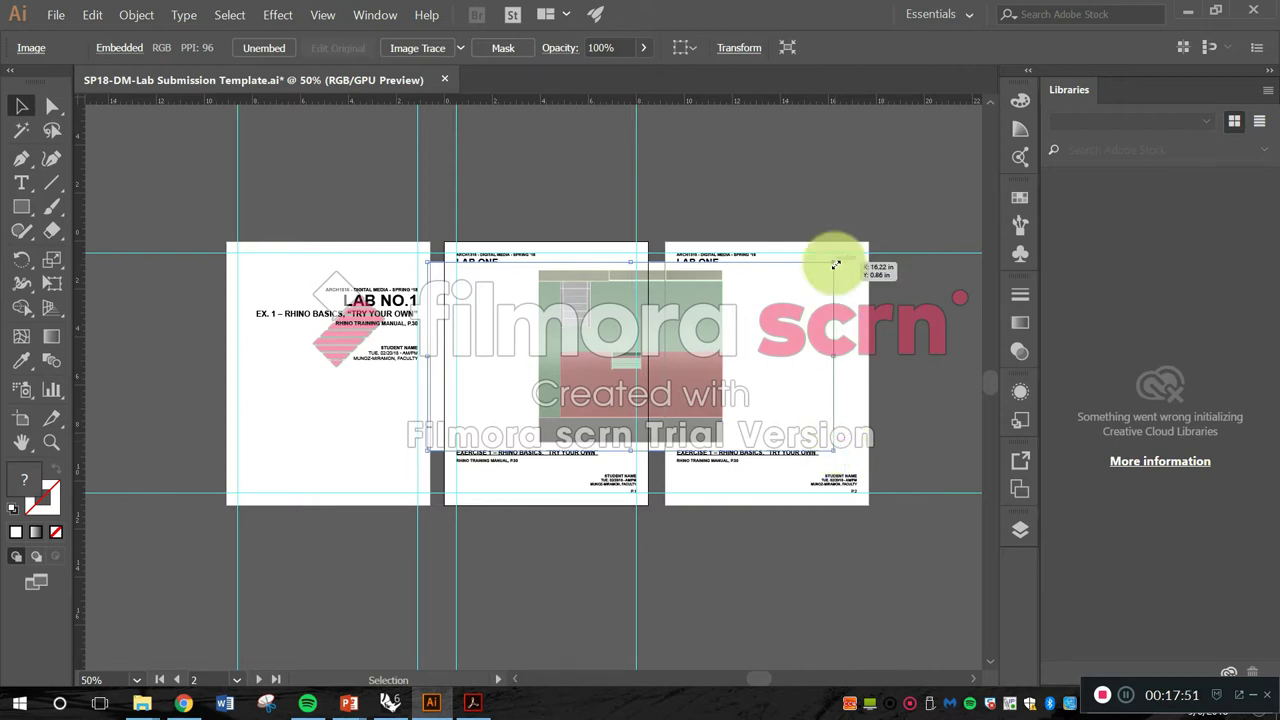
left_click_drag(836, 264, 826, 263)
left_click(970, 704)
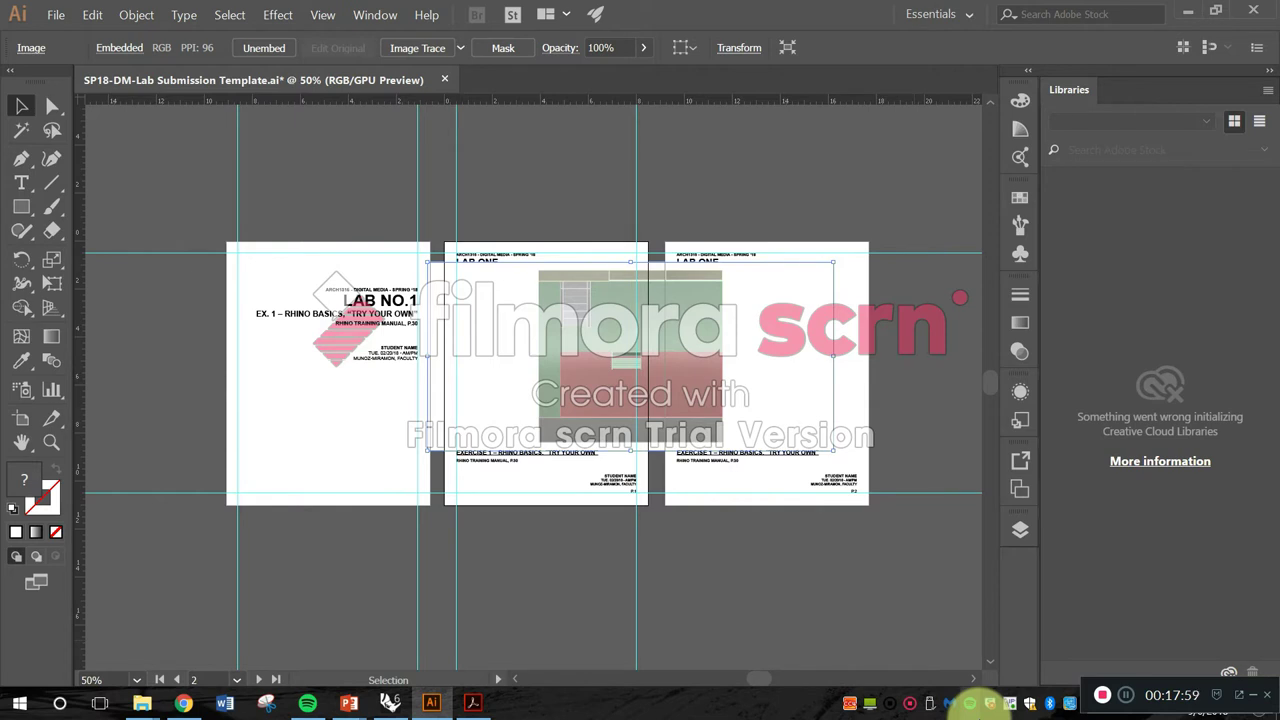
left_click_drag(832, 264, 543, 268)
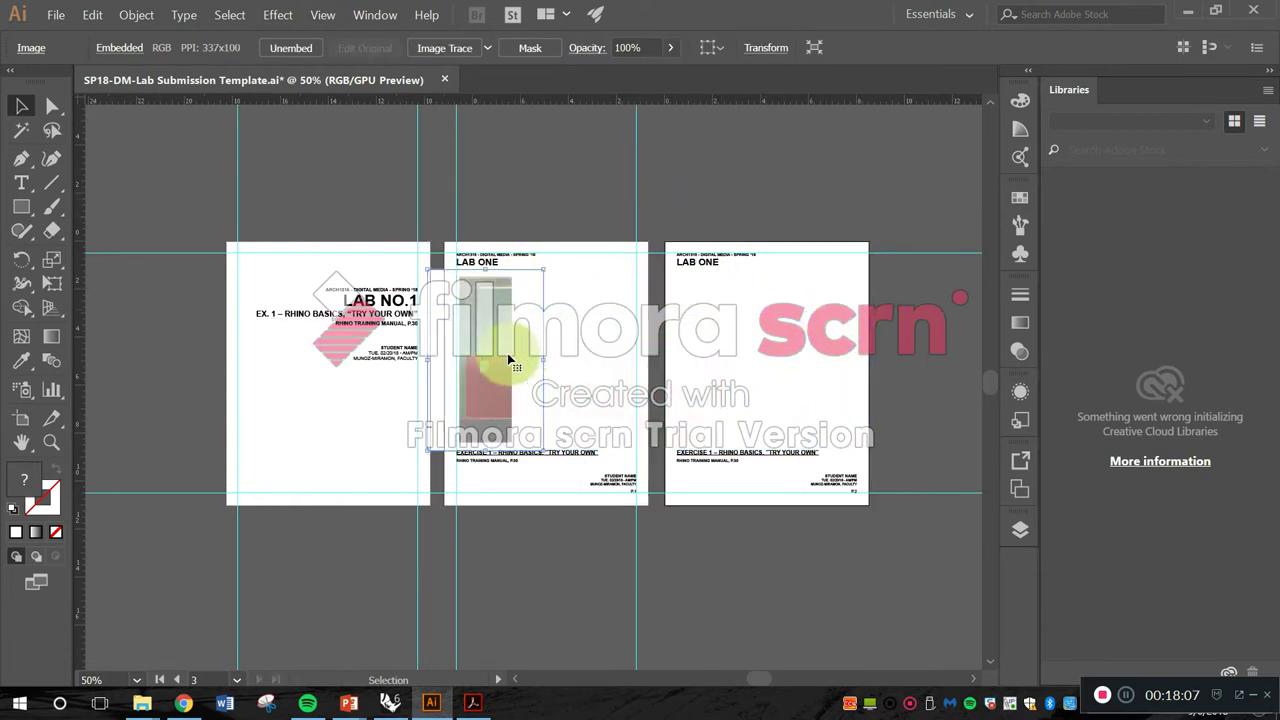
- Undo the distorted resize twice, then paste the second capture and move it below the artboards
key("ctrl+z")
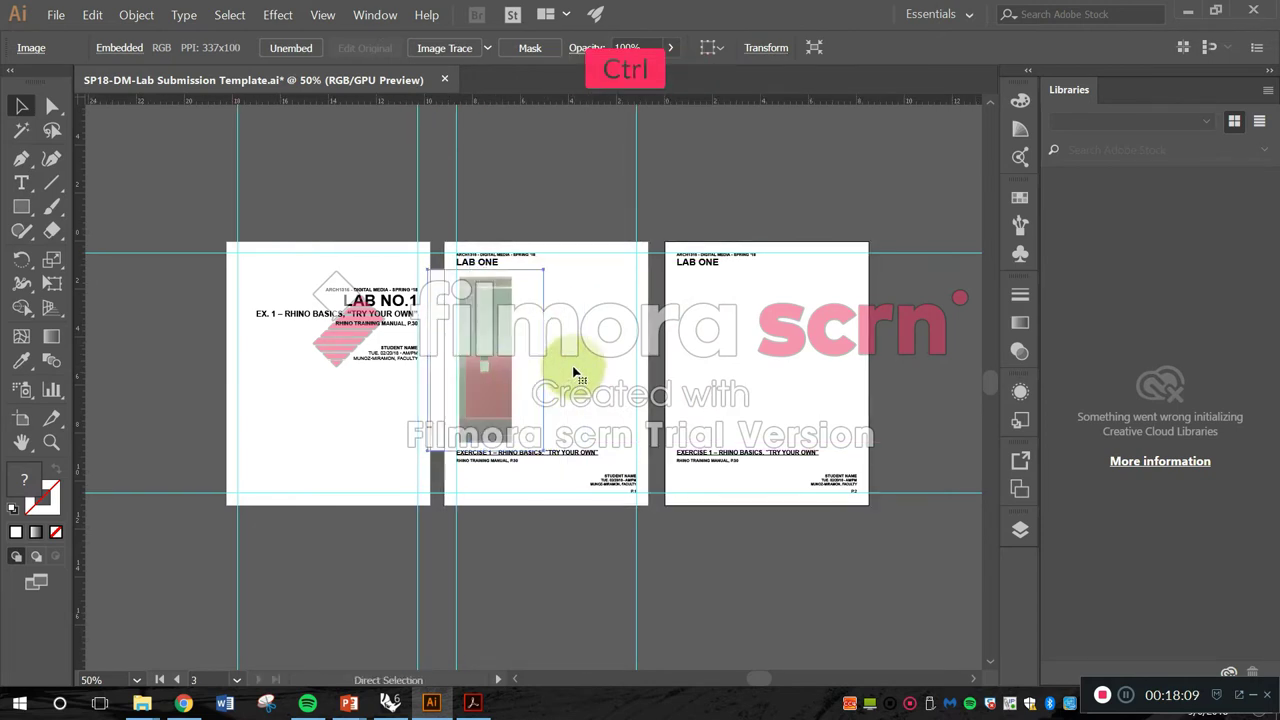
key("ctrl+z")
key("ctrl+v")
left_click_drag(573, 394, 474, 628)
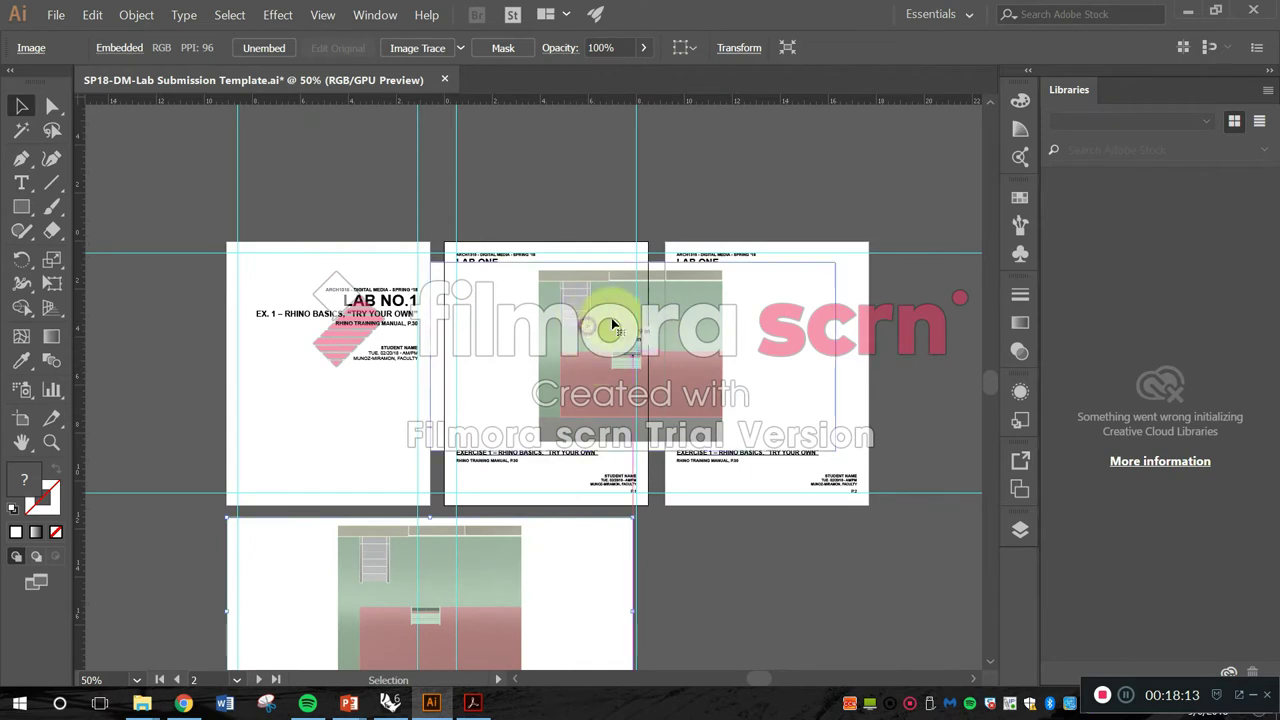
- Shrink the first capture from its top-right corner, left side and bottom edge
left_click(591, 333)
left_click_drag(832, 261, 620, 270)
left_click_drag(430, 356, 476, 370)
left_click_drag(551, 449, 549, 422)
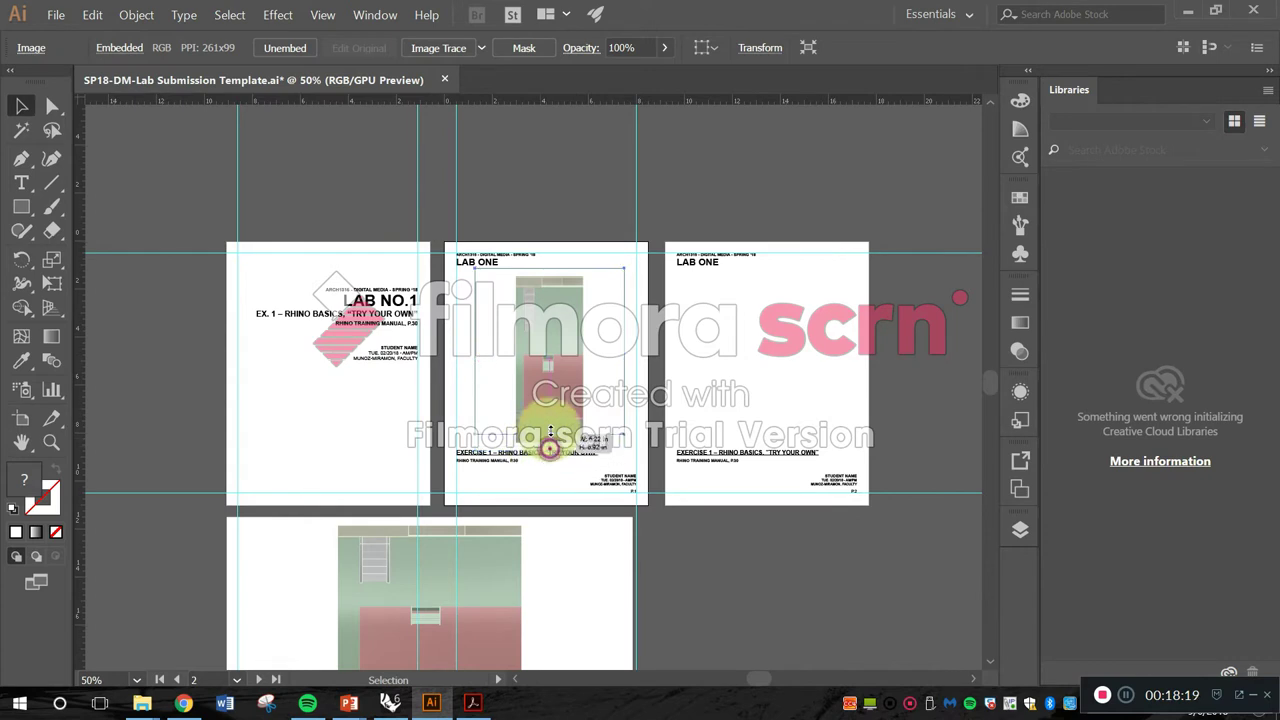
- Position the pasted capture below the middle page, then move it up and left
left_click_drag(504, 586, 710, 486)
left_click_drag(666, 538, 675, 507)
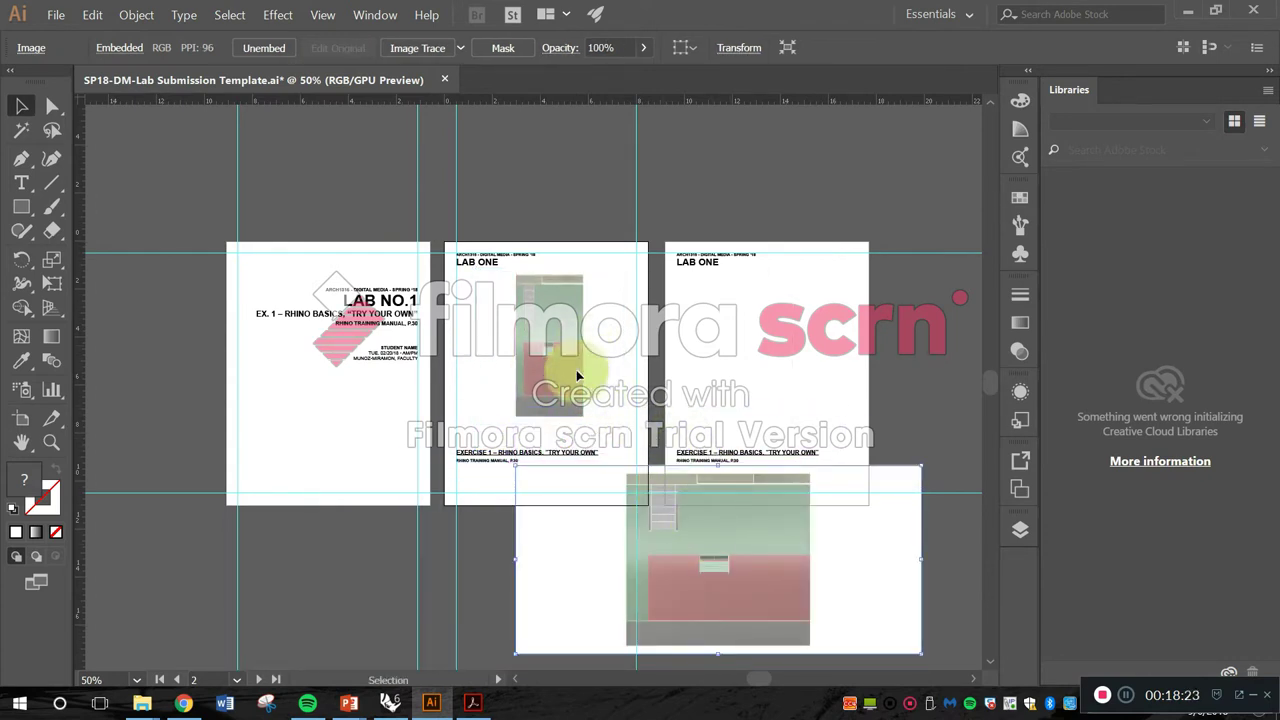
left_click(550, 340)
left_click(690, 558)
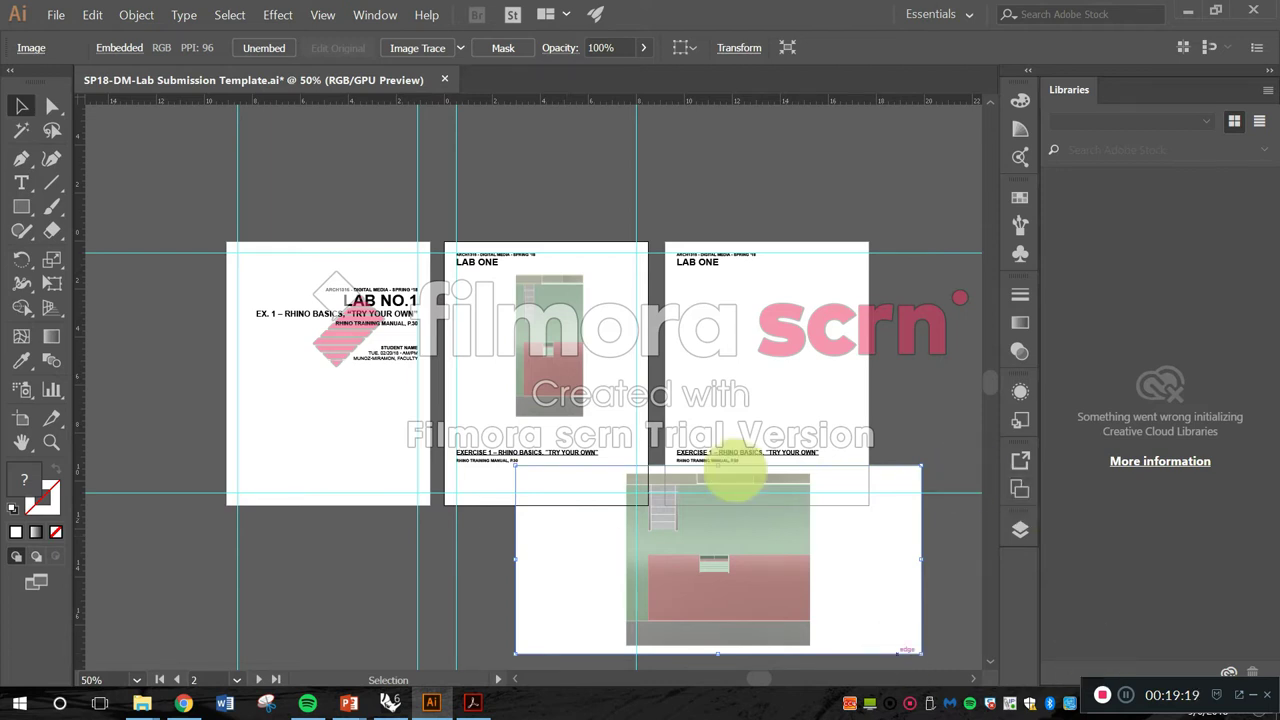
left_click(560, 375)
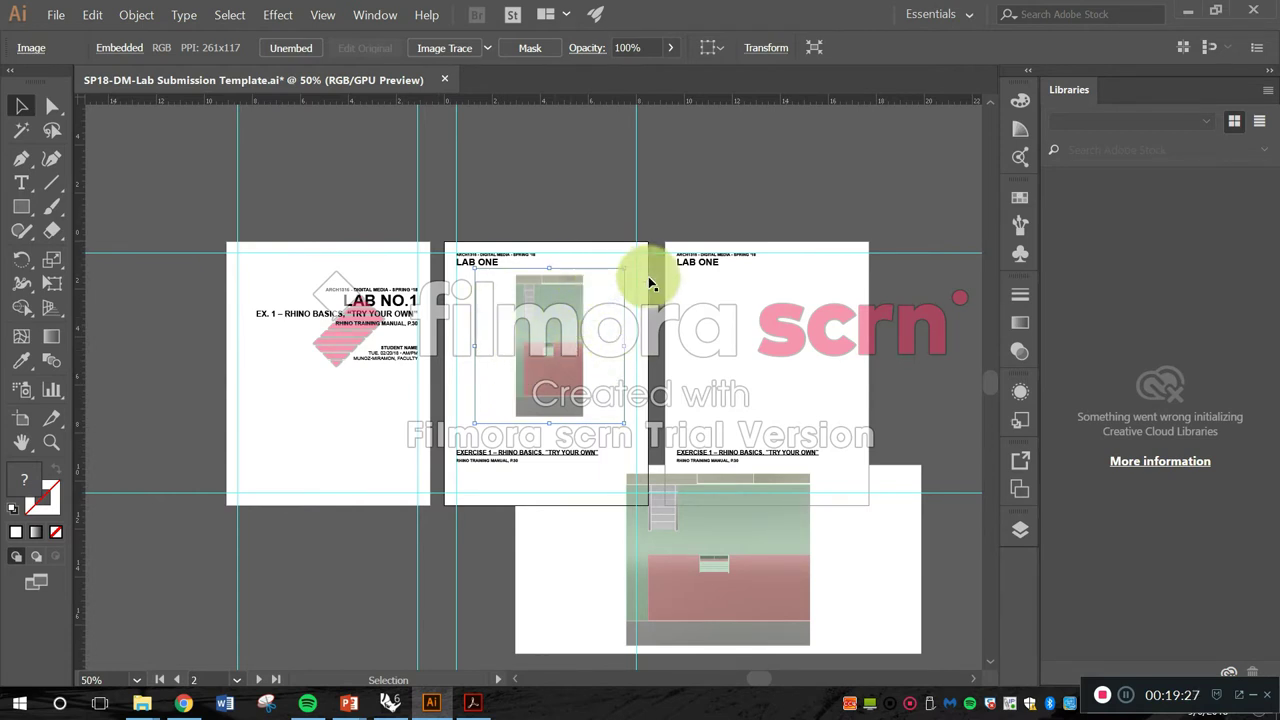
left_click_drag(781, 553, 849, 517)
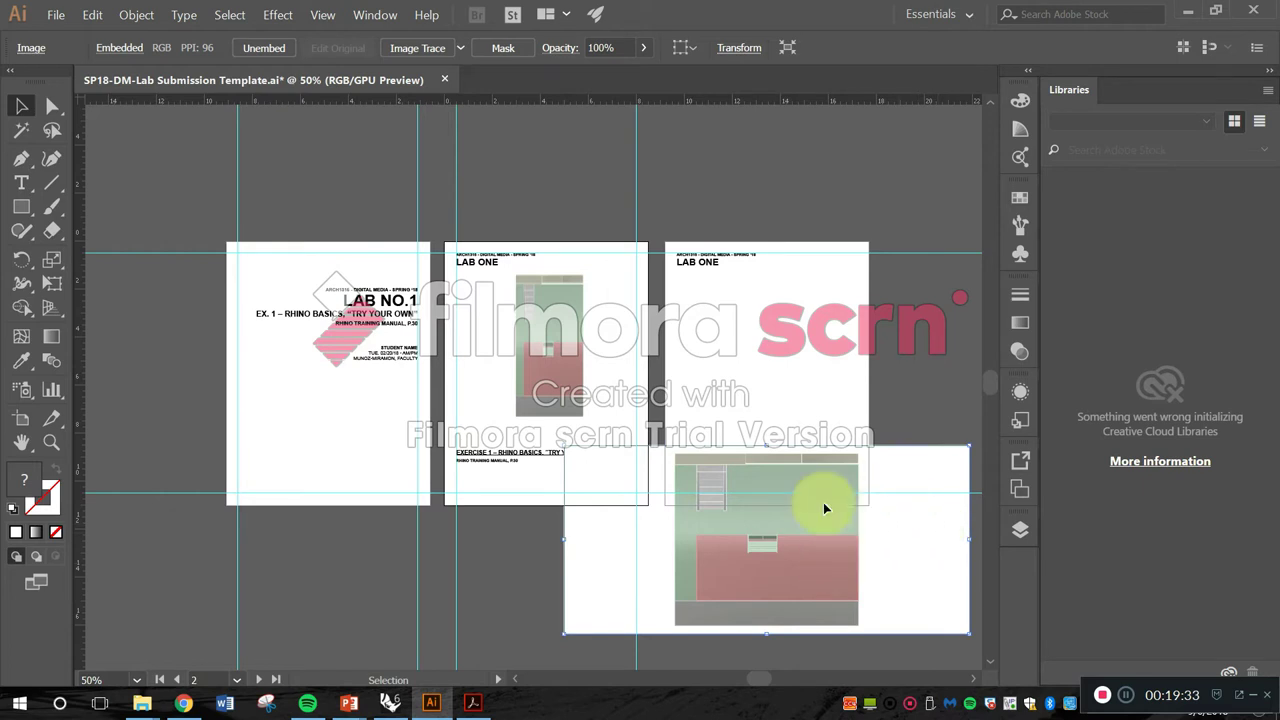
left_click(563, 303)
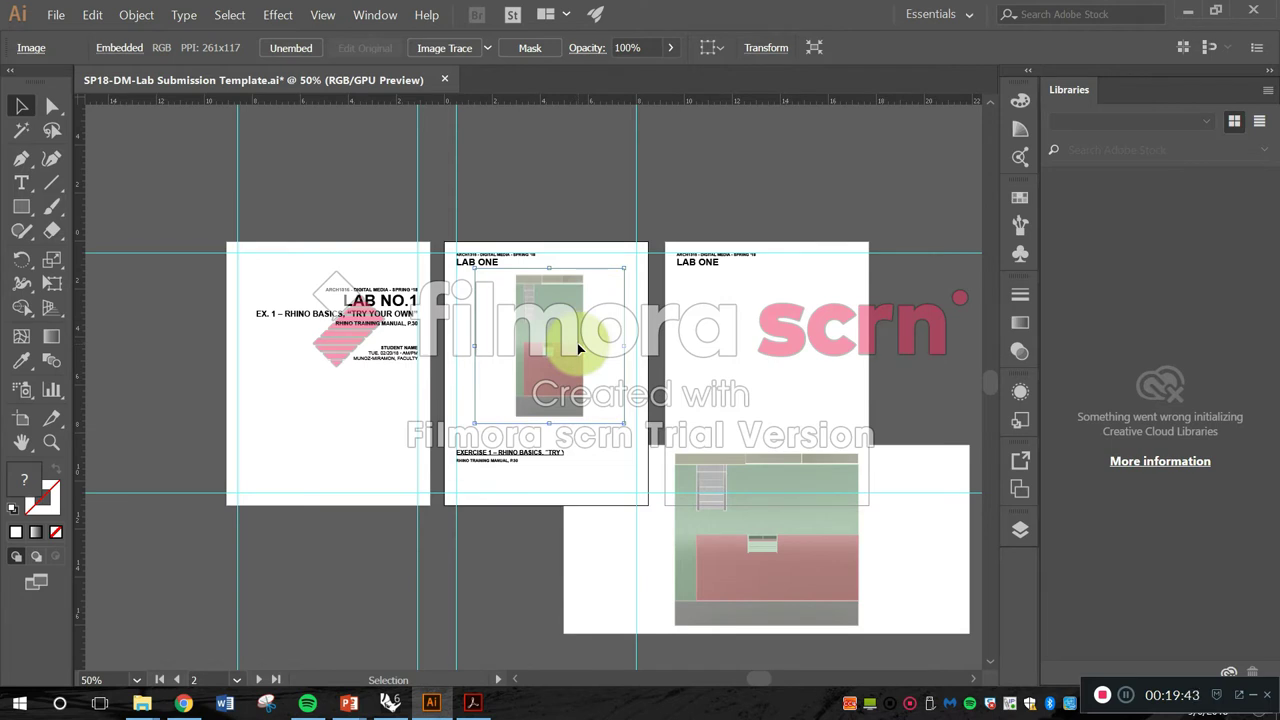
left_click(558, 340)
- Delete the small capture and move the large Rhino capture onto the middle artboard
key("Delete")
left_click(806, 565)
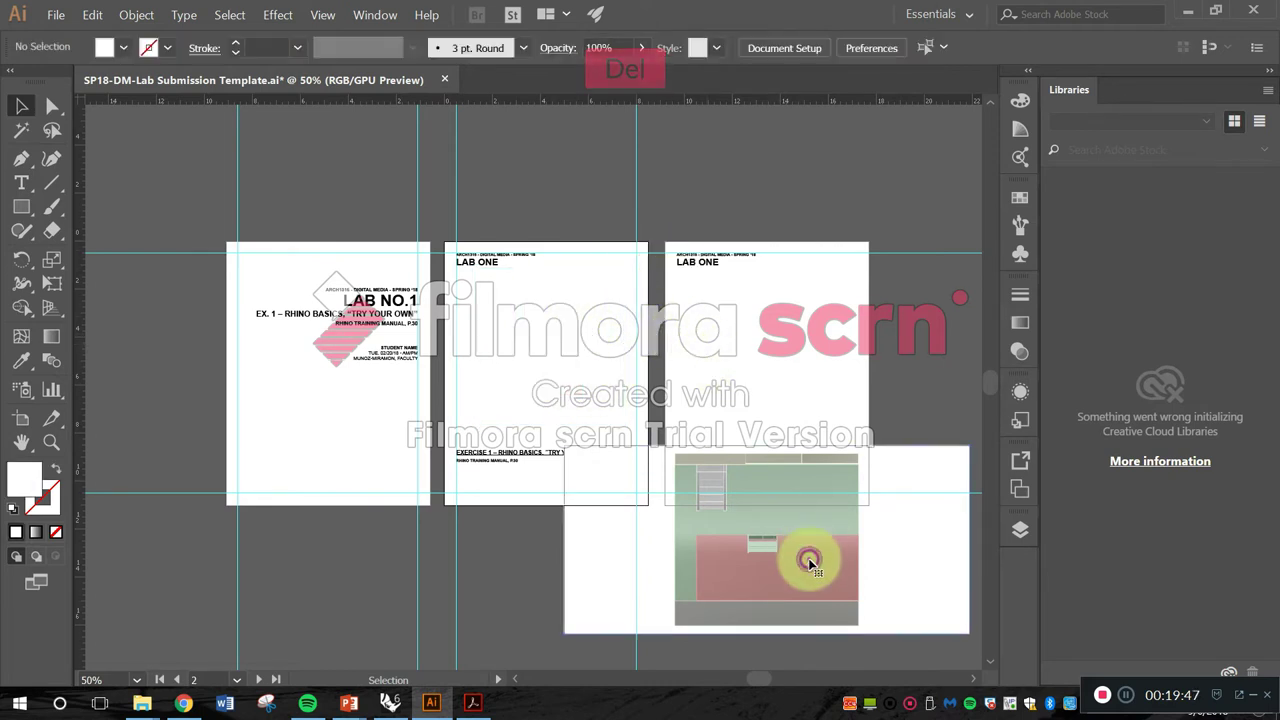
left_click_drag(806, 565, 712, 394)
- Scale the large capture down proportionally toward the top-left of the page
left_click_drag(876, 463, 877, 463)
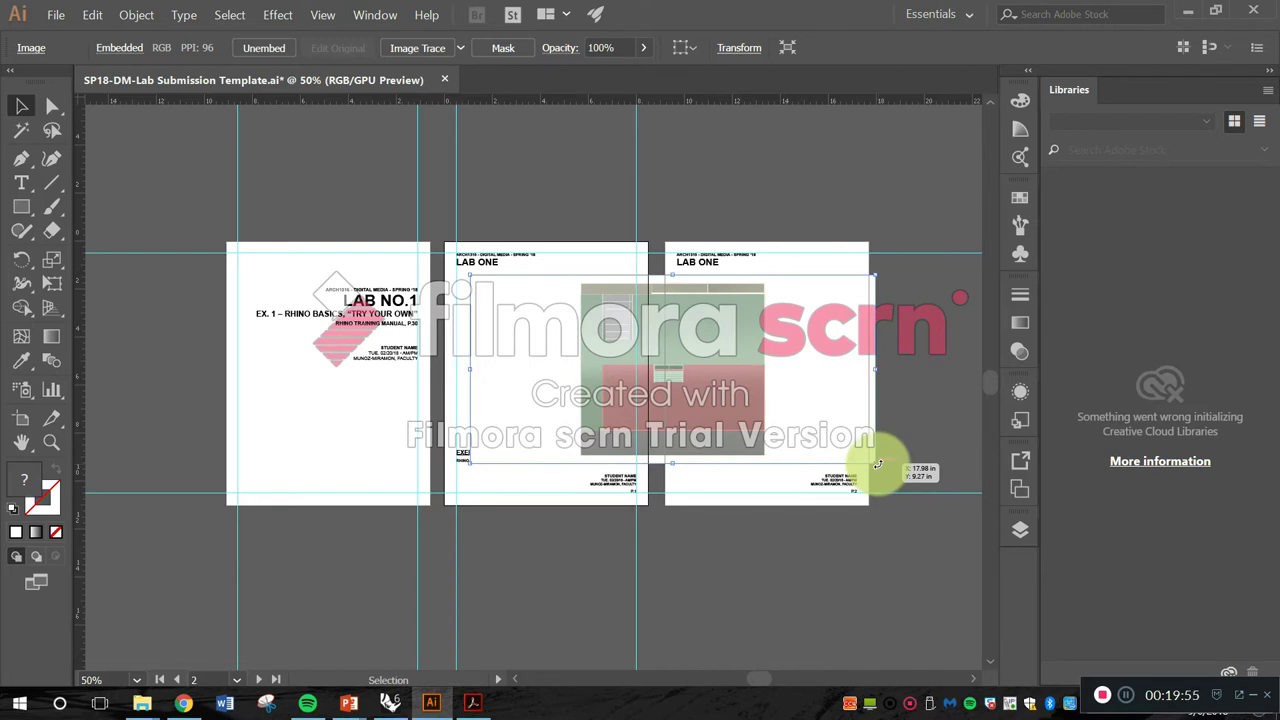
key("shift")
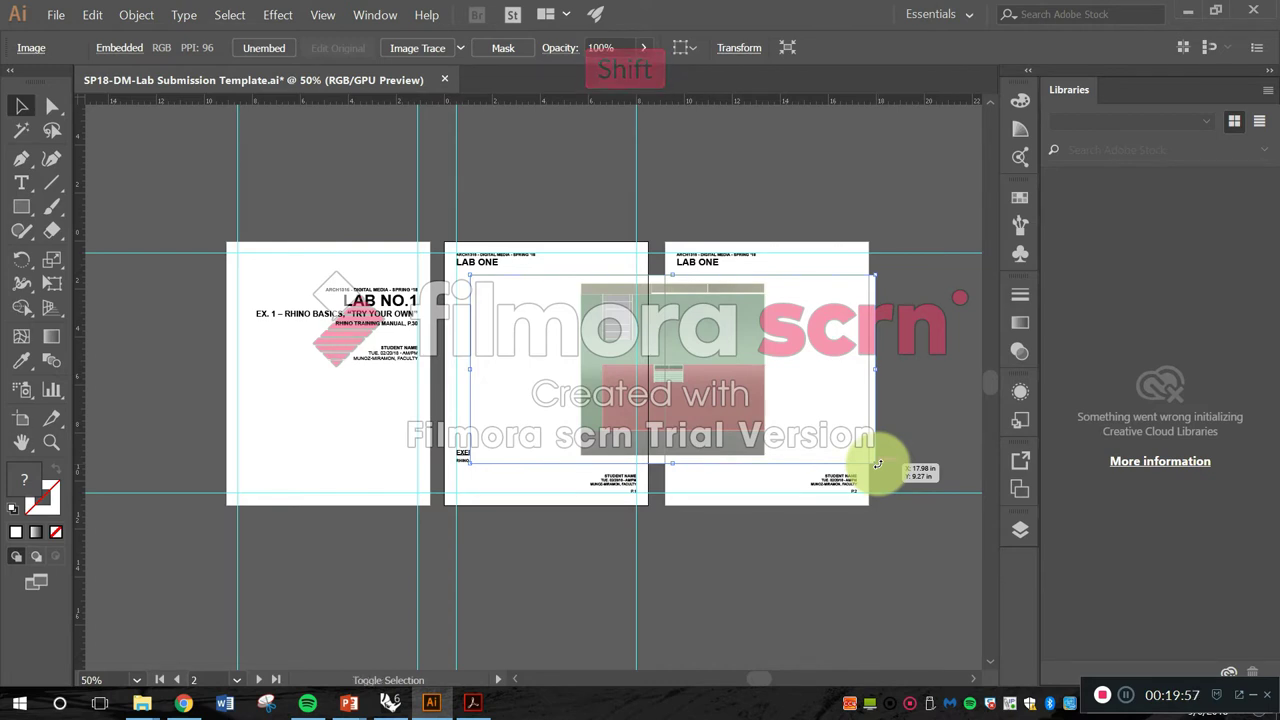
left_click_drag(877, 463, 660, 352)
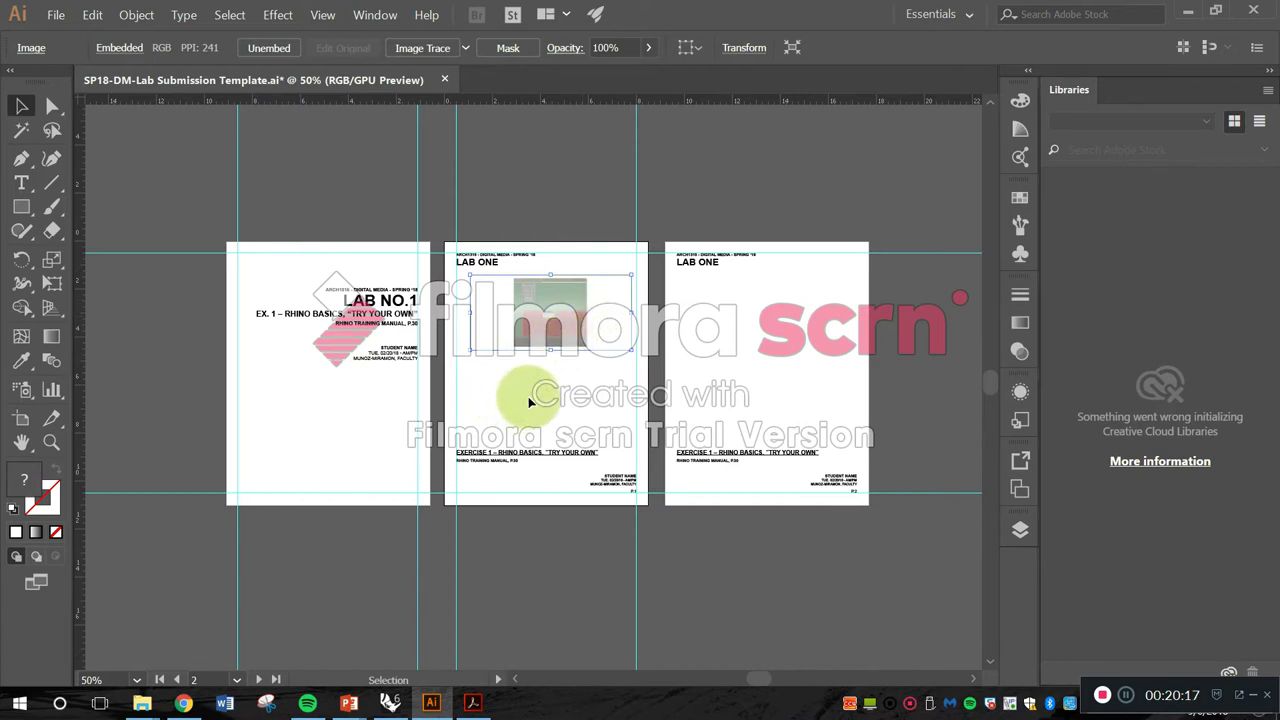
- Move the capture down and left, then enlarge it from both bottom corners below the heading
scroll(533, 363, "up", 2)
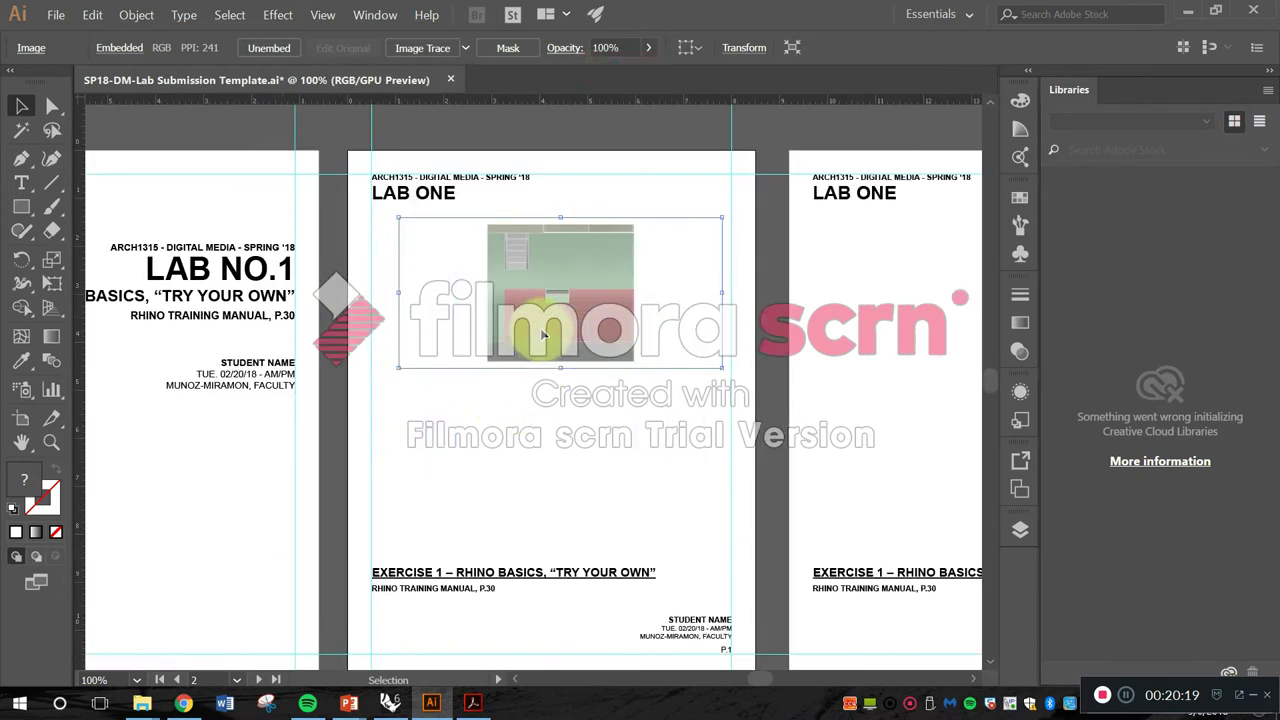
left_click(586, 386)
mouse_move(587, 290)
left_mouse_down()
mouse_move(577, 328)
mouse_move(578, 310)
left_mouse_up()
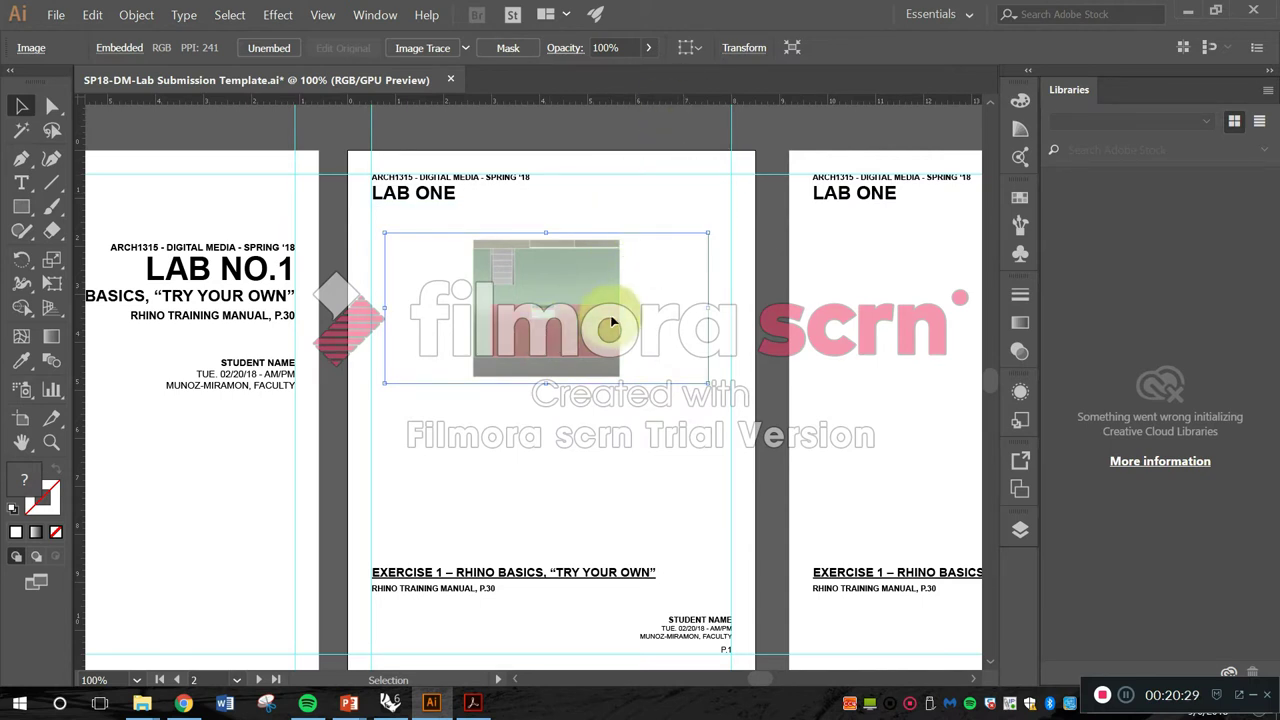
left_click(551, 426)
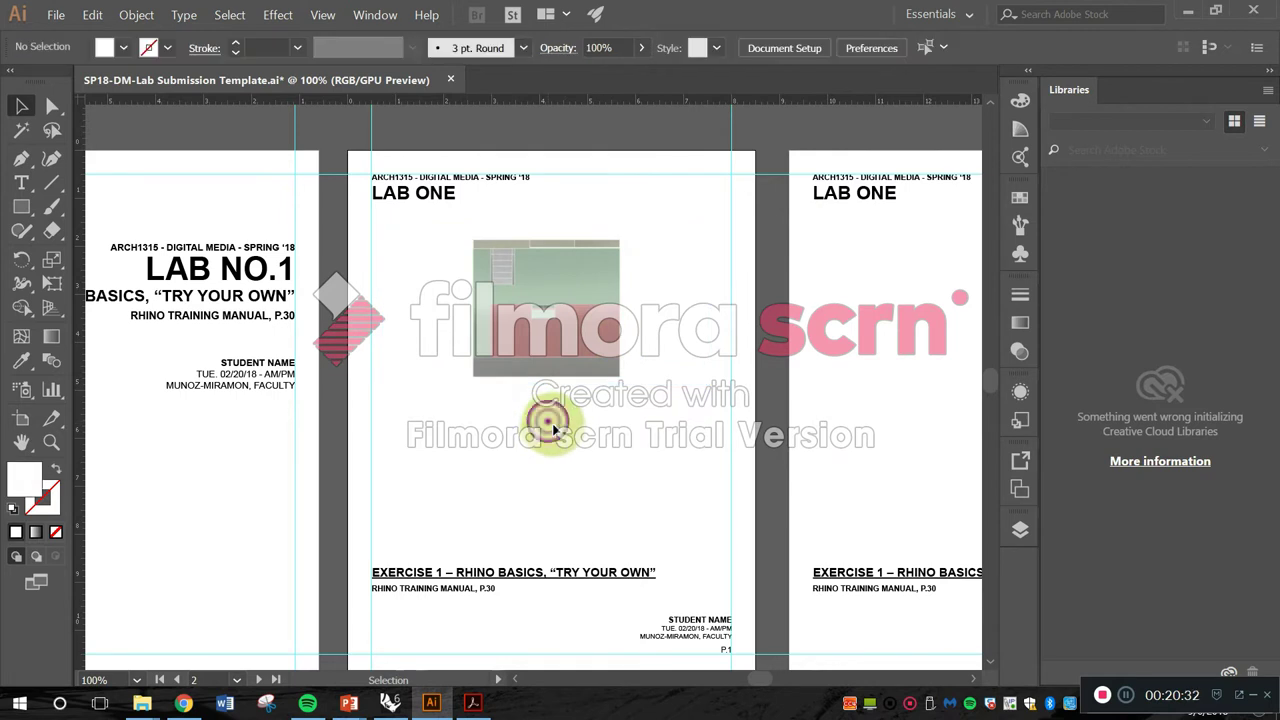
left_click(551, 328)
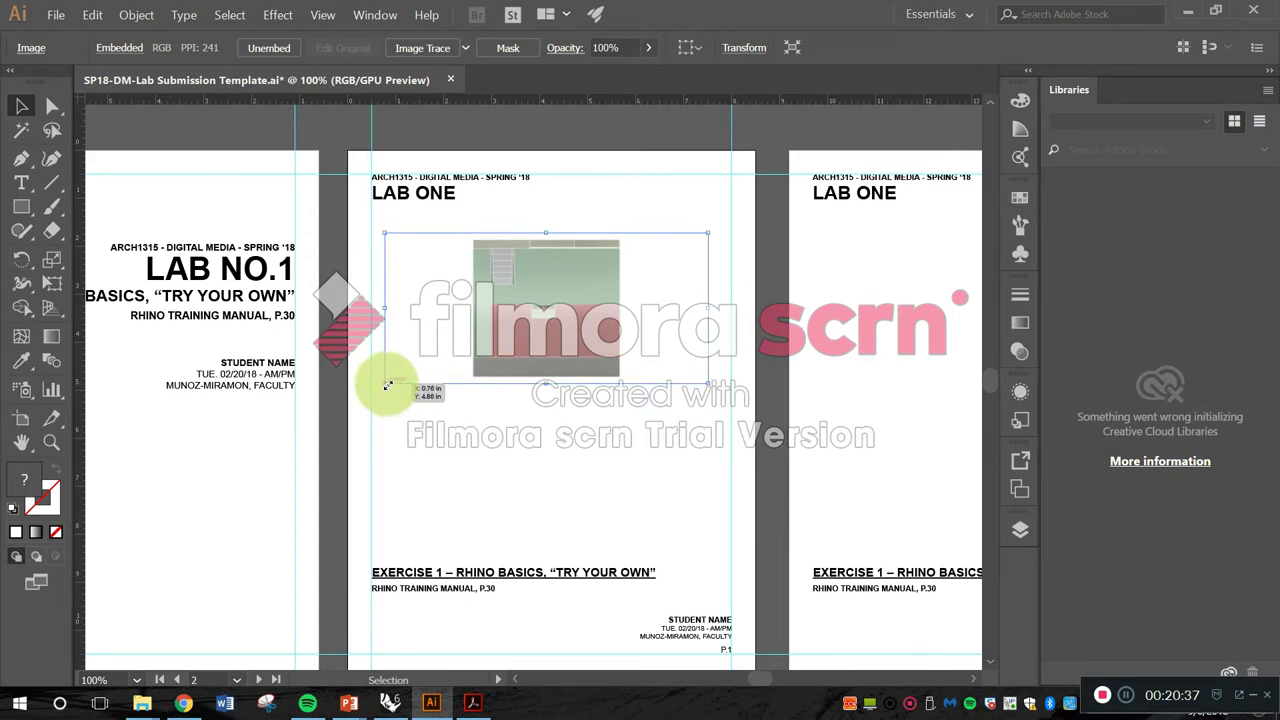
left_click_drag(383, 382, 371, 400)
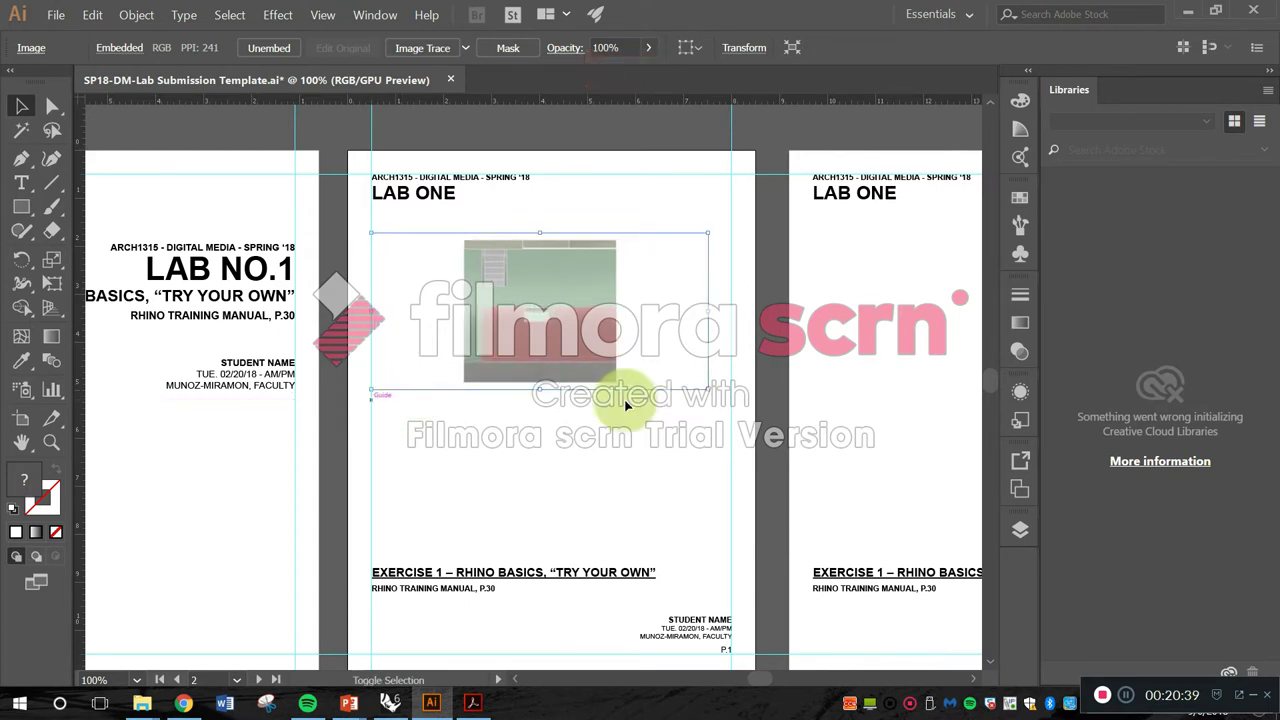
left_click_drag(709, 390, 732, 401)
left_click(638, 474)
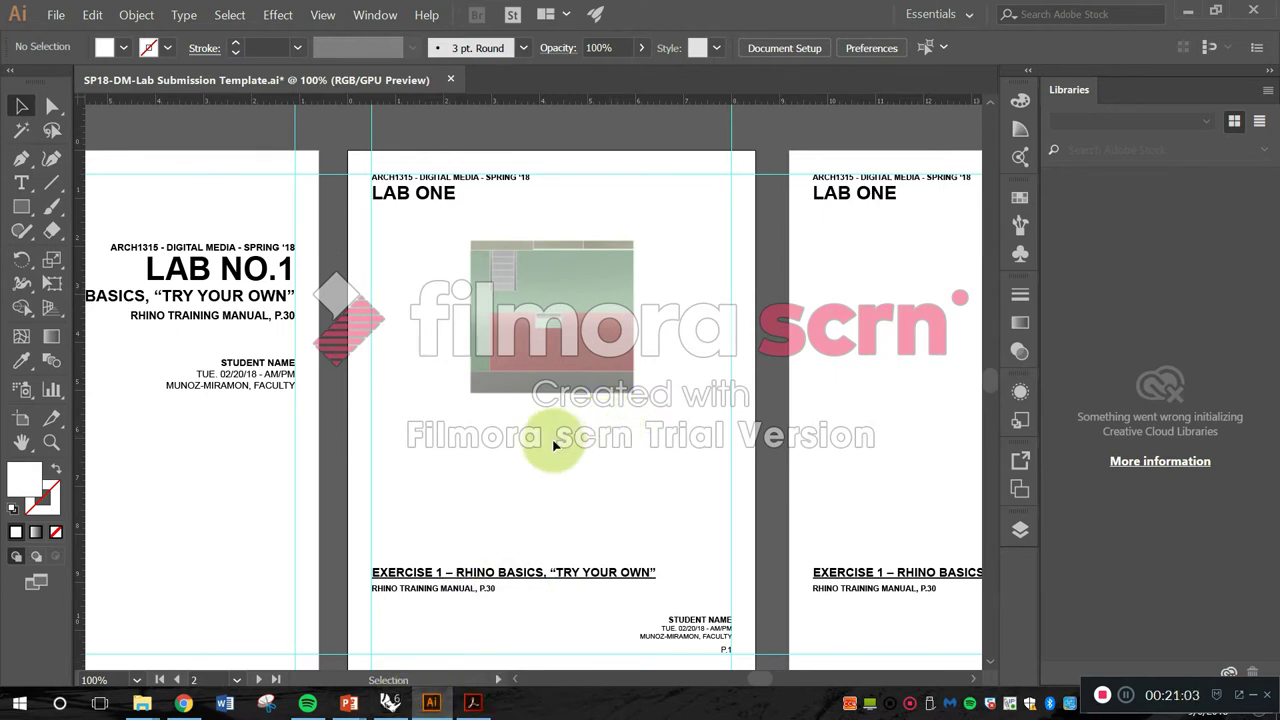
- Maximize Rhino's Front viewport and zoom extents to fit the whole model
left_click(390, 703)
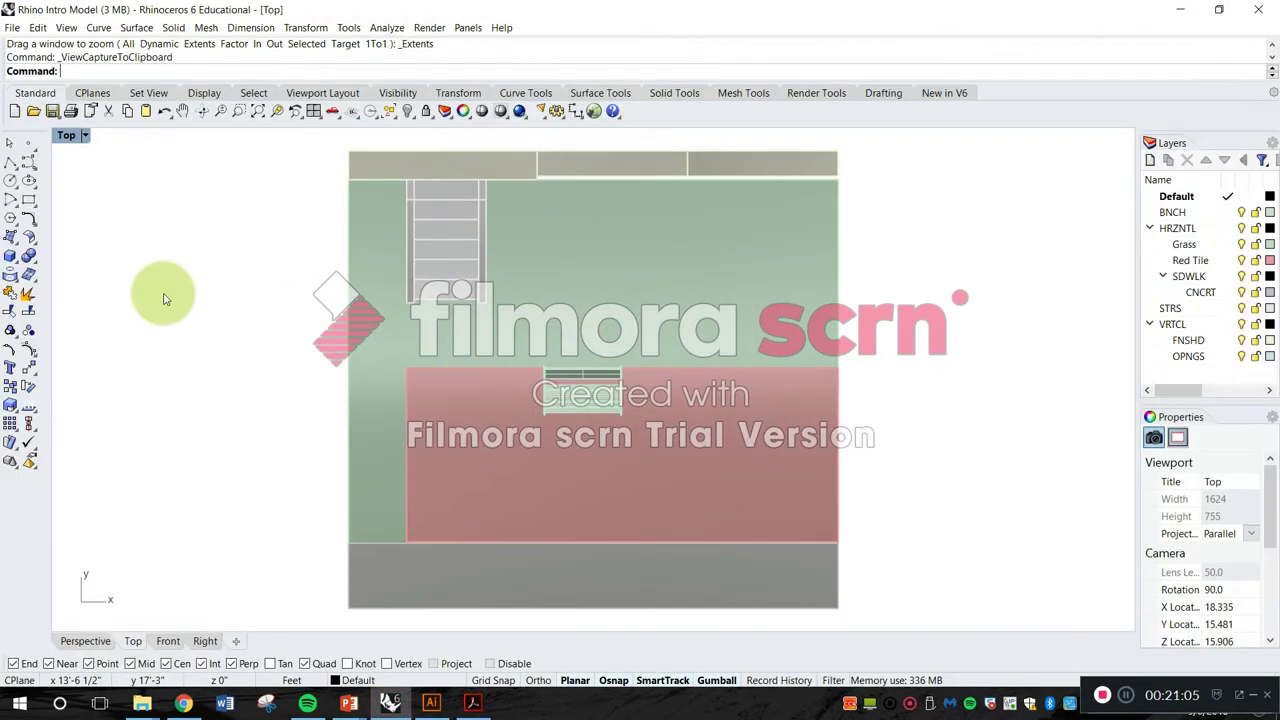
double_click(70, 138)
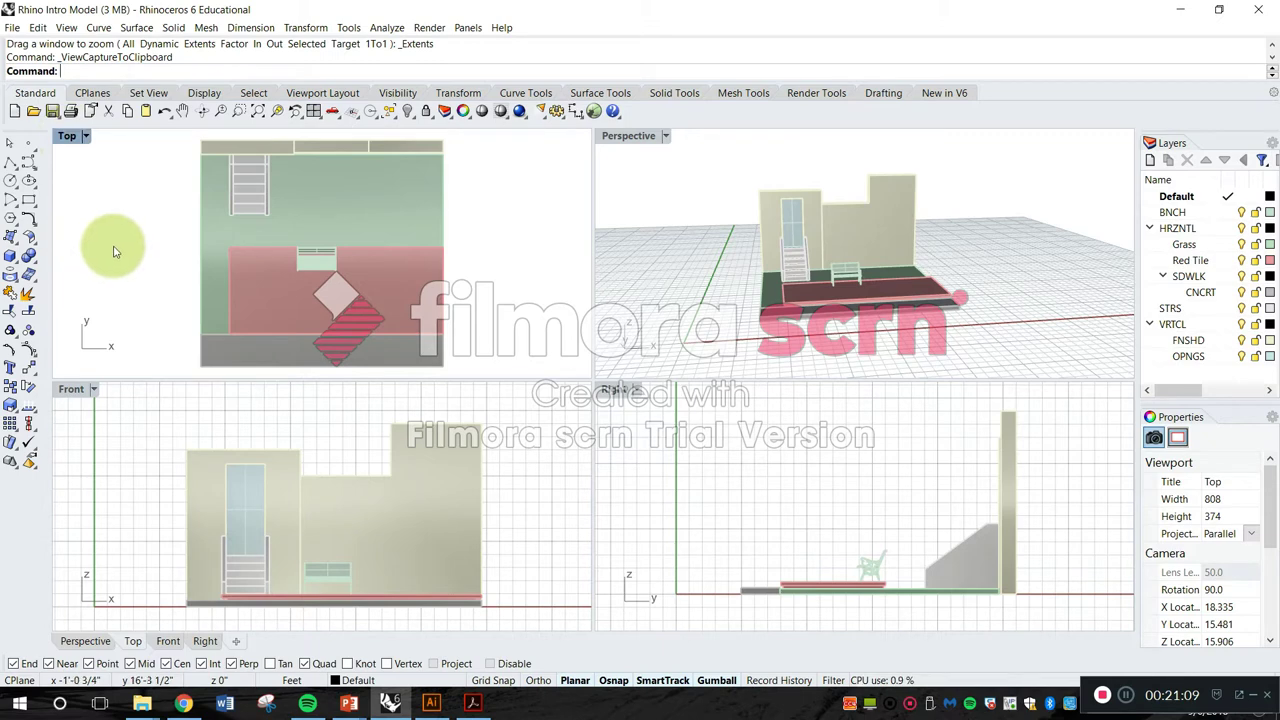
double_click(74, 390)
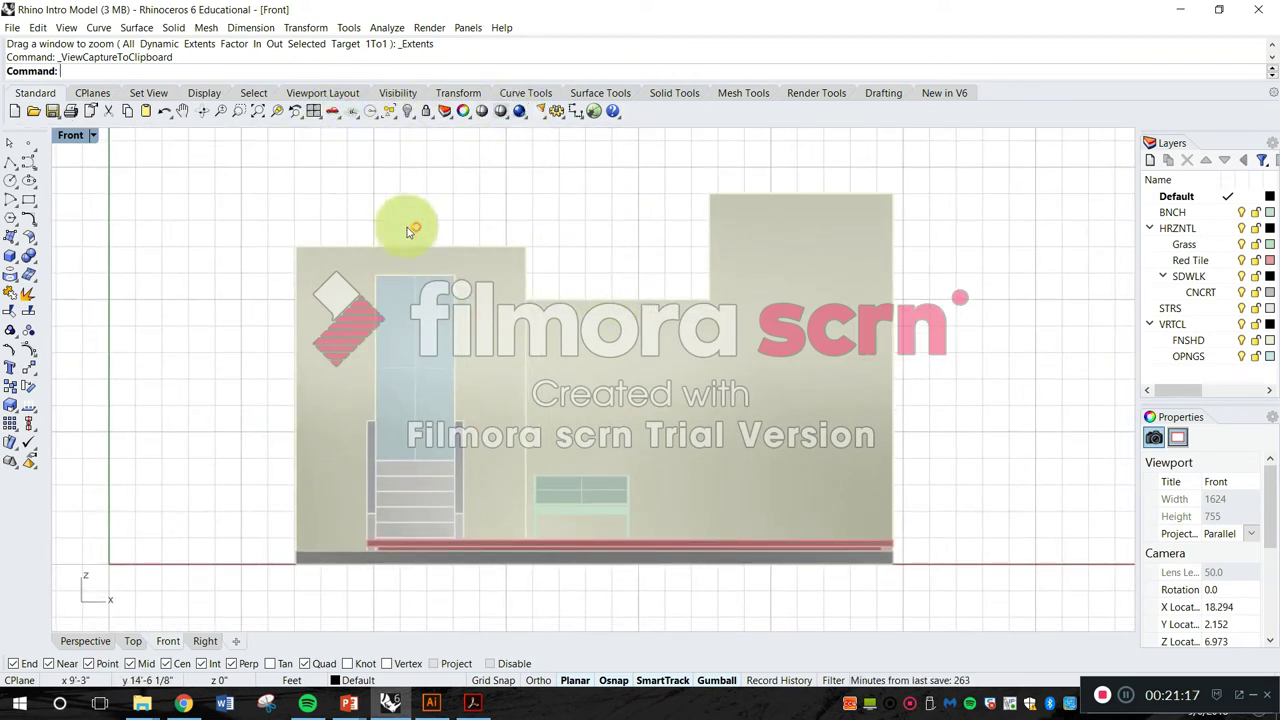
left_click(258, 110)
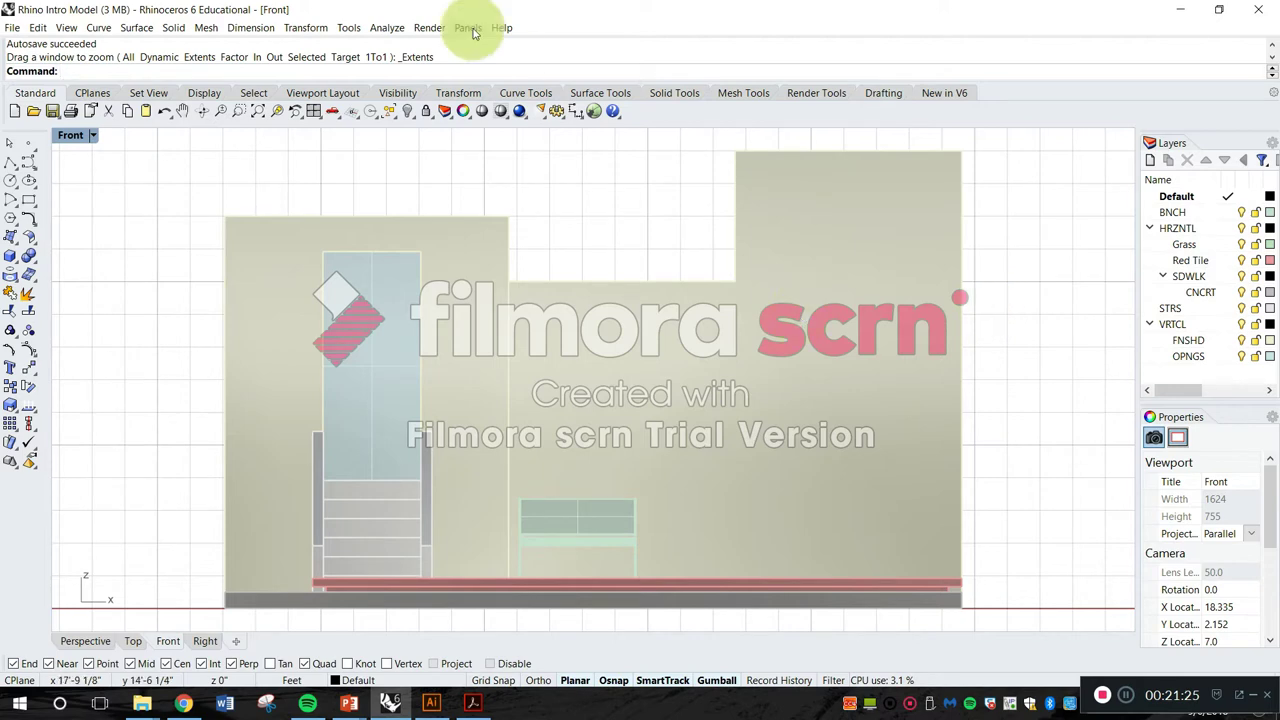
- Capture the Front view to the clipboard at 1624x755 and return to Illustrator
left_click(67, 28)
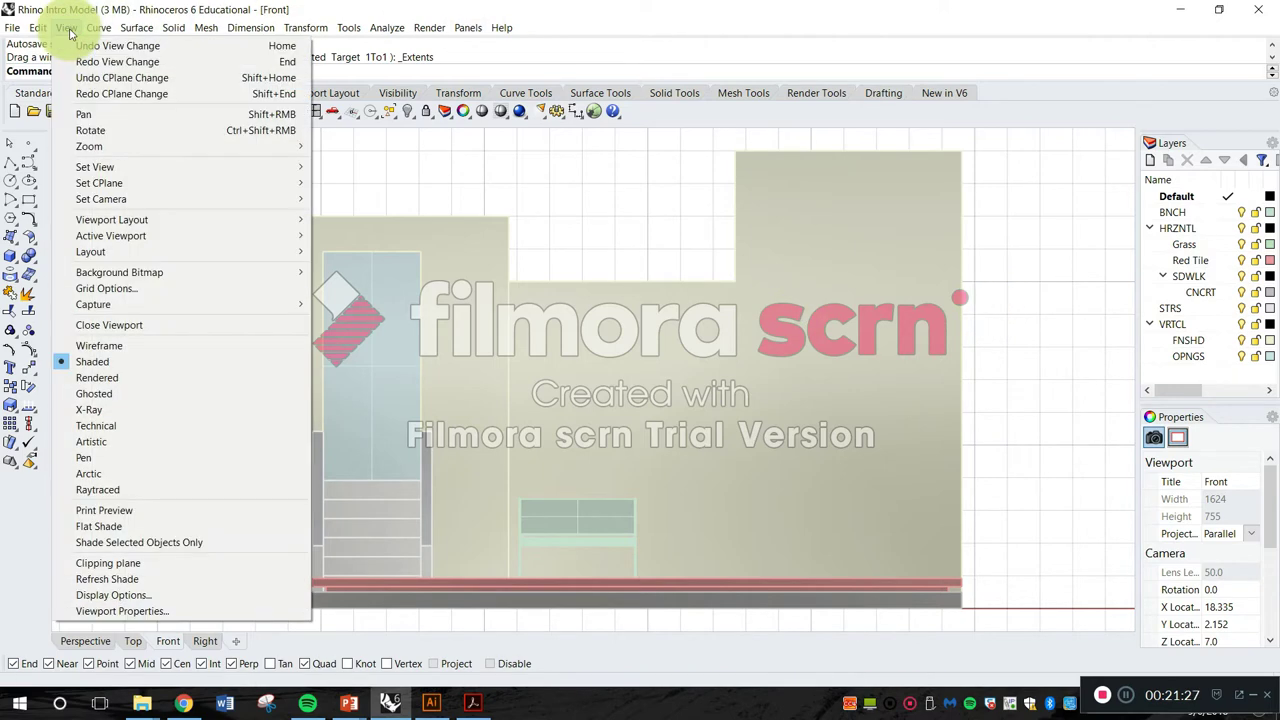
left_click(218, 302)
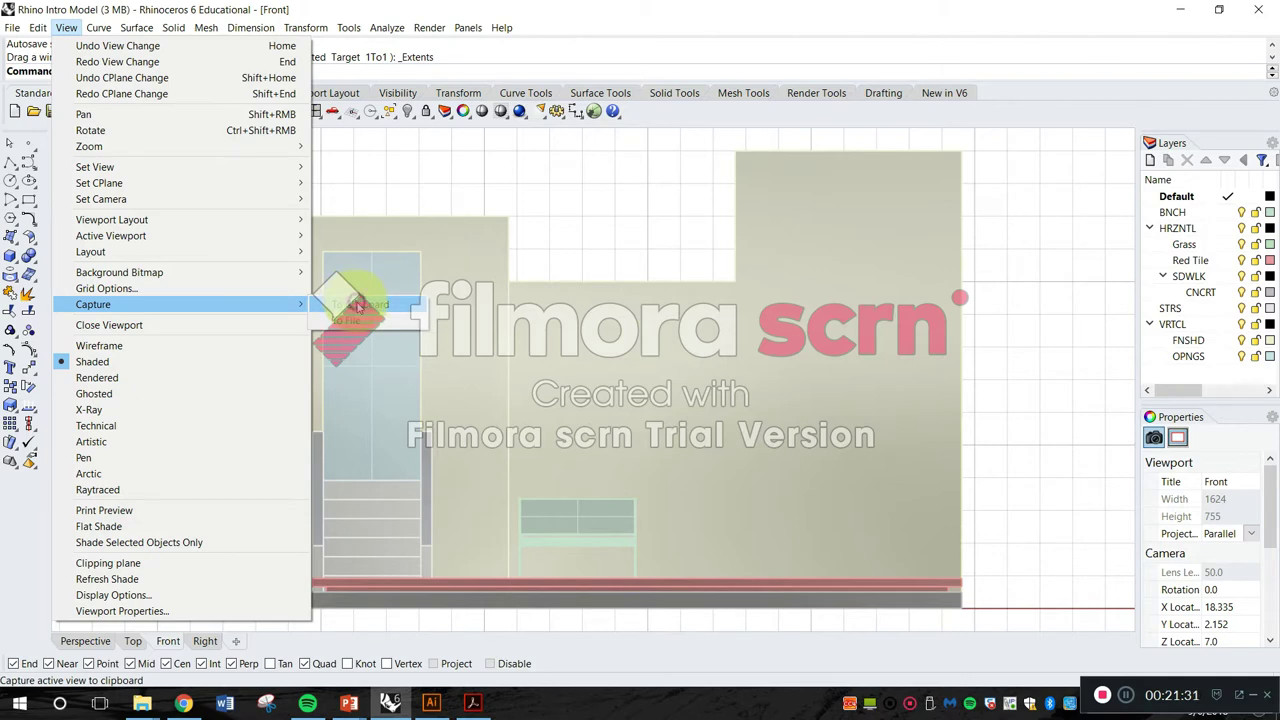
left_click(358, 306)
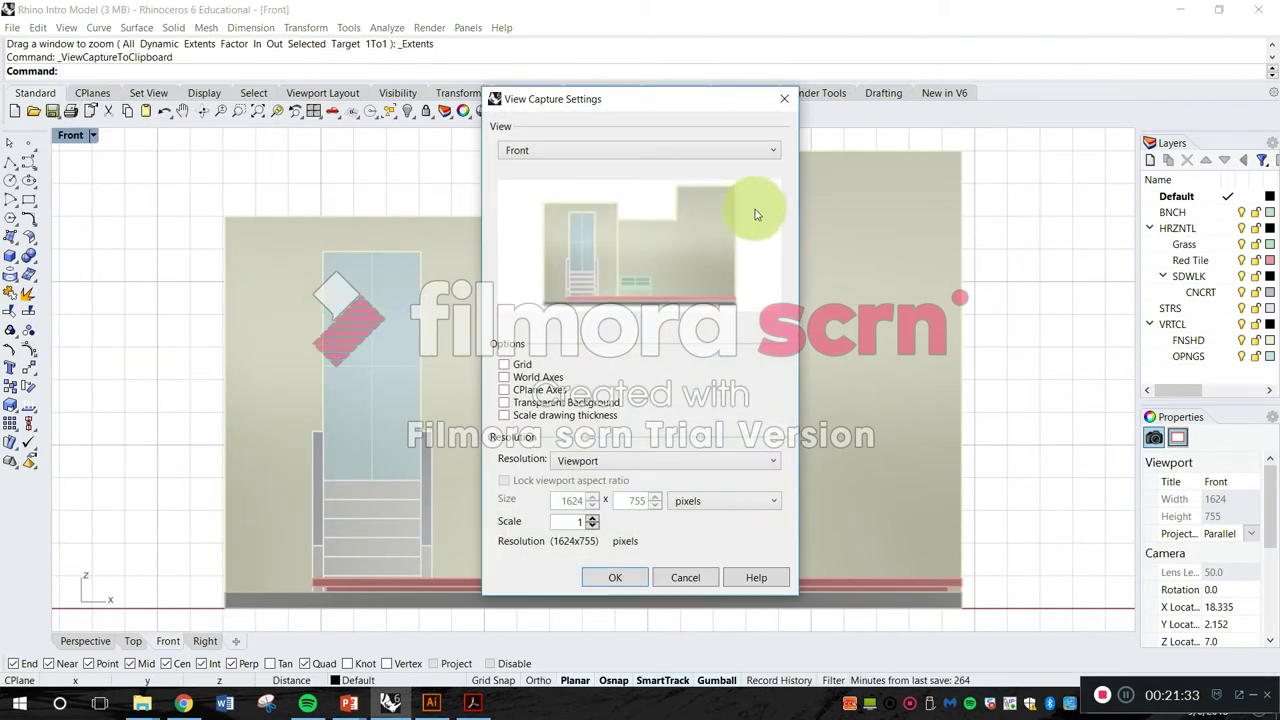
left_click(618, 578)
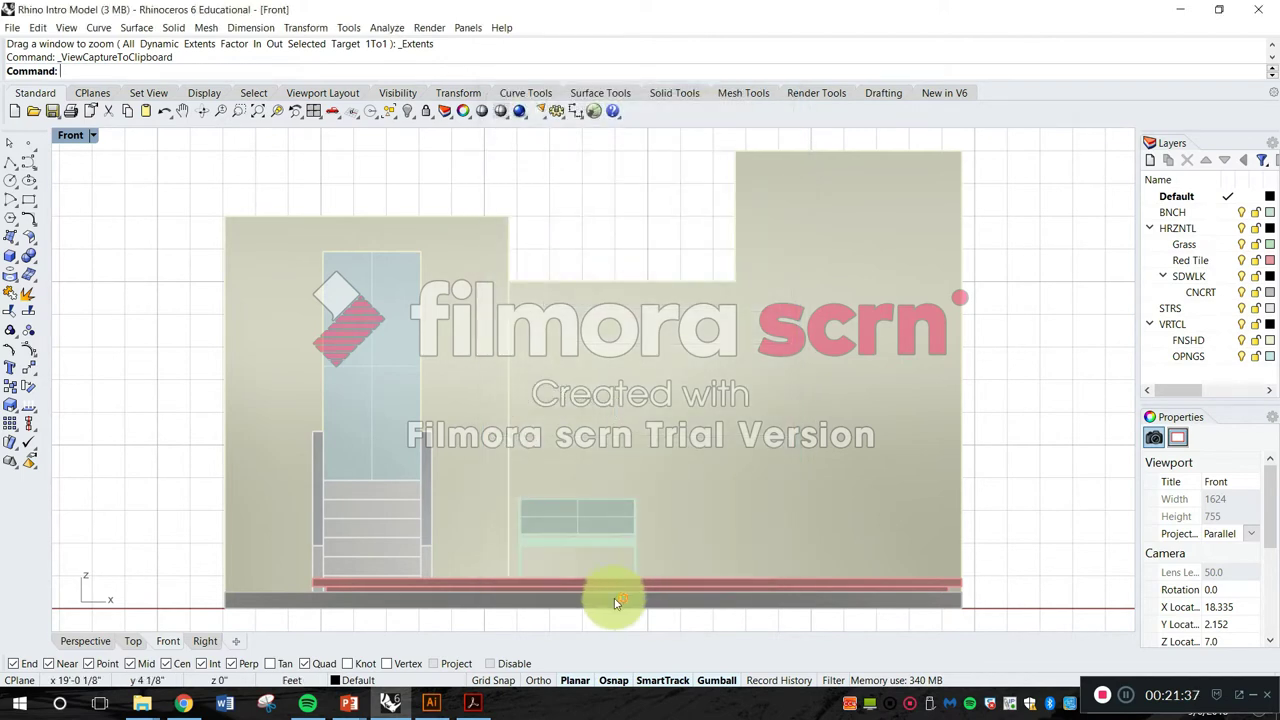
left_click(436, 705)
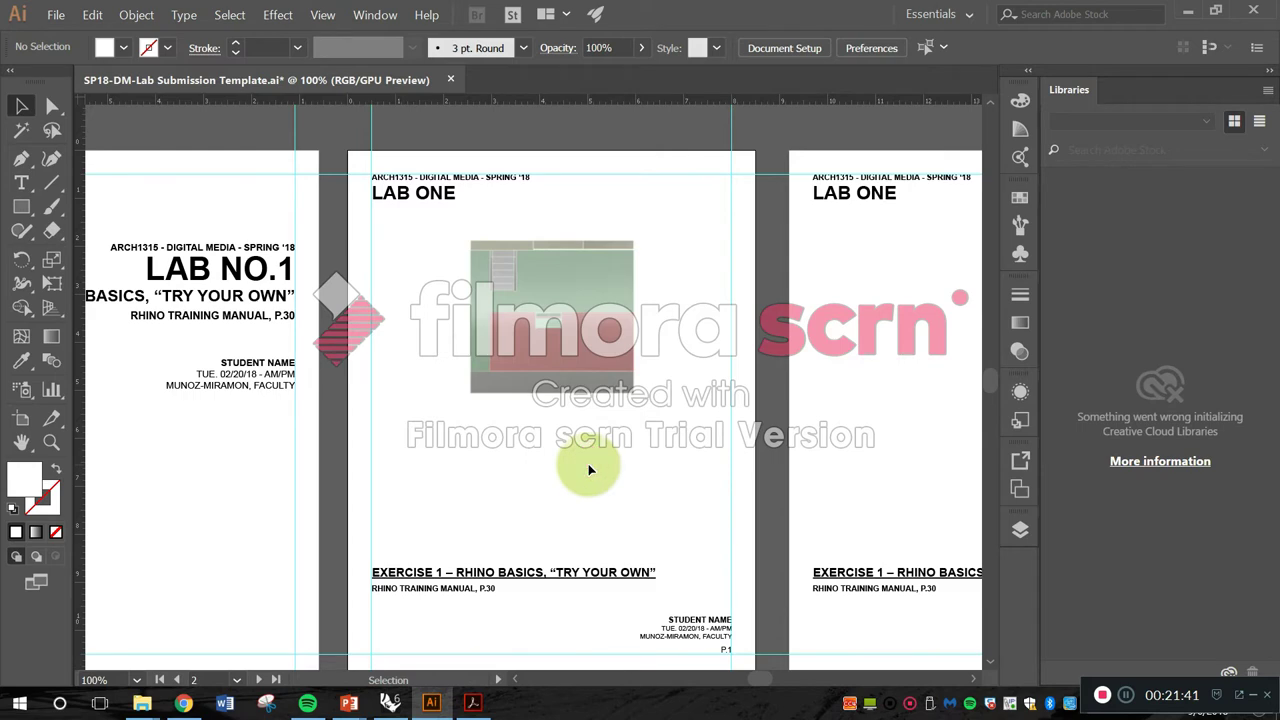
- Paste the Front elevation capture and shrink it proportionally from opposite corners
key("ctrl+v")
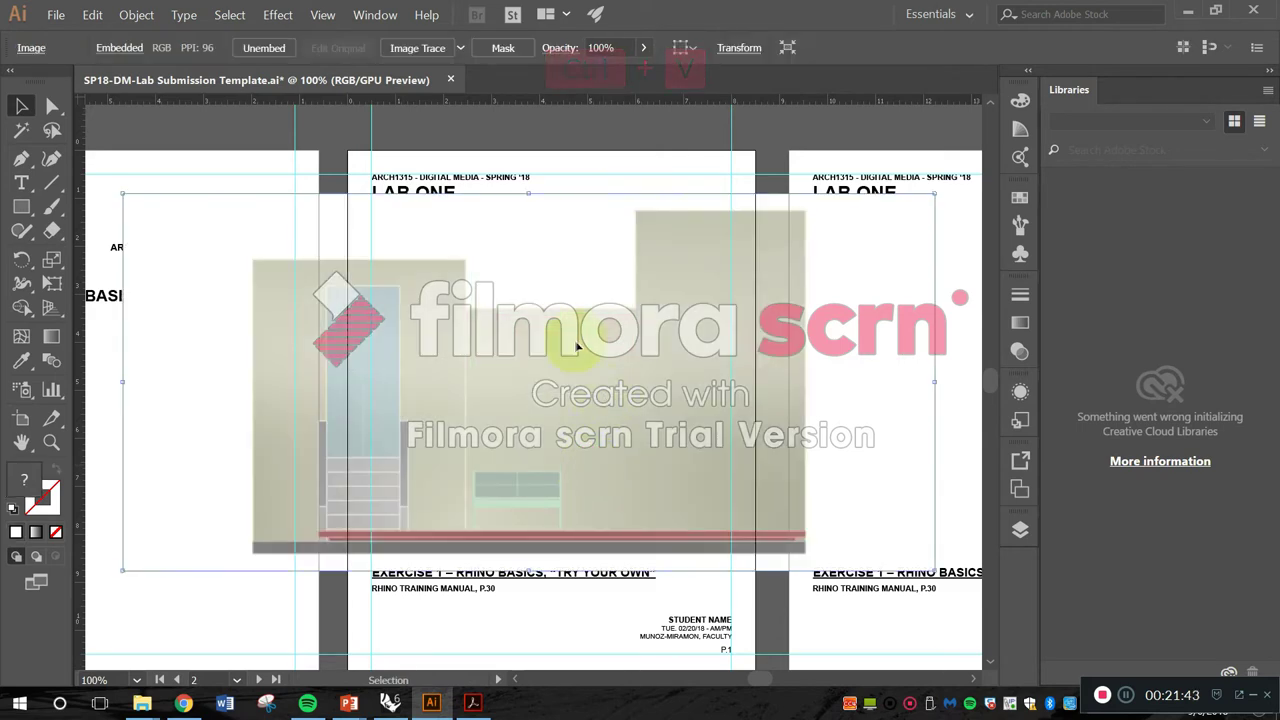
scroll(541, 311, "down", 1)
scroll(541, 311, "down", 2)
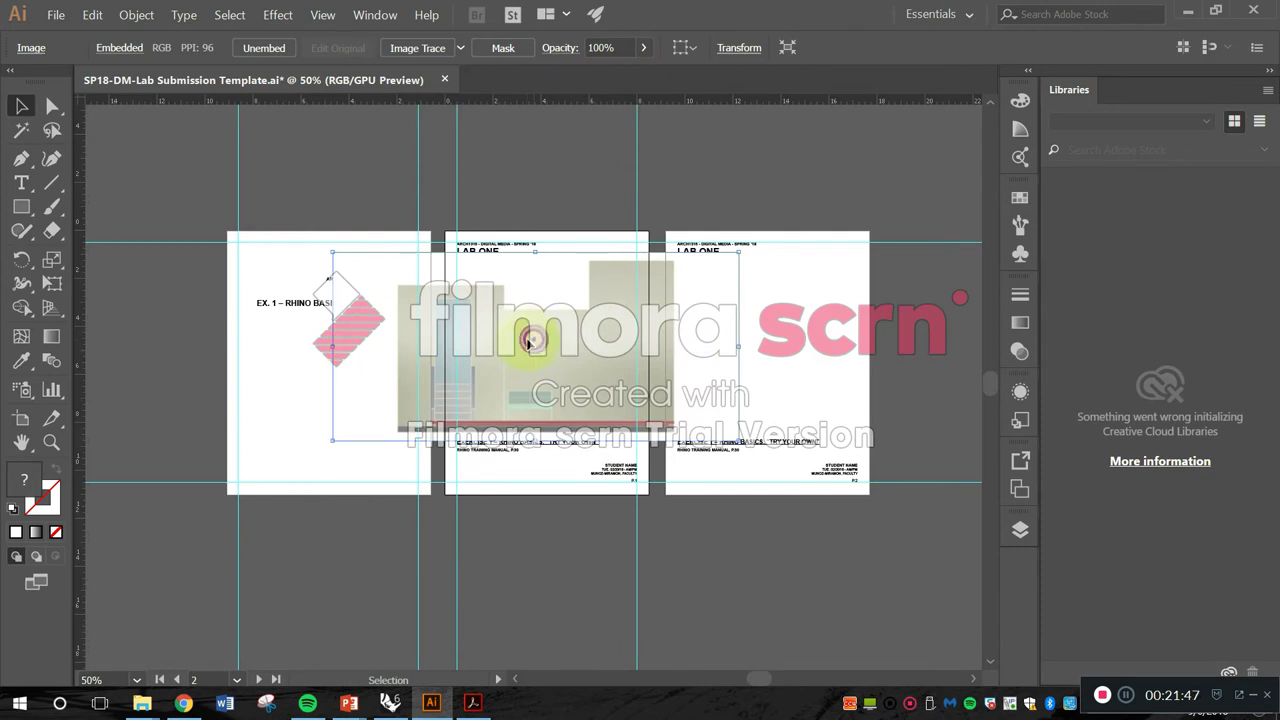
key("shift")
left_click_drag(332, 252, 459, 311)
left_click_drag(738, 441, 640, 396)
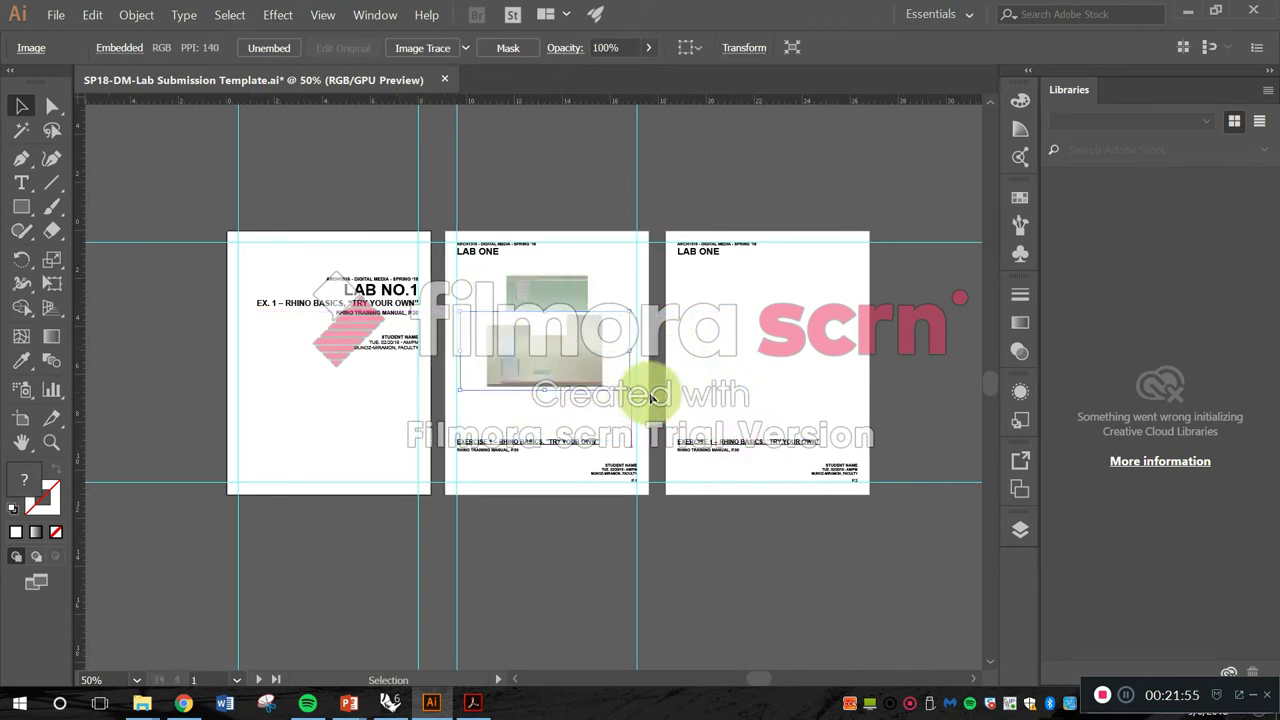
left_click(724, 374, "alt")
- Stack the images by moving the elevation lower and the Top view higher on the page
scroll(595, 420, "up", 2)
left_click_drag(537, 277, 527, 391)
scroll(595, 290, "down", 1)
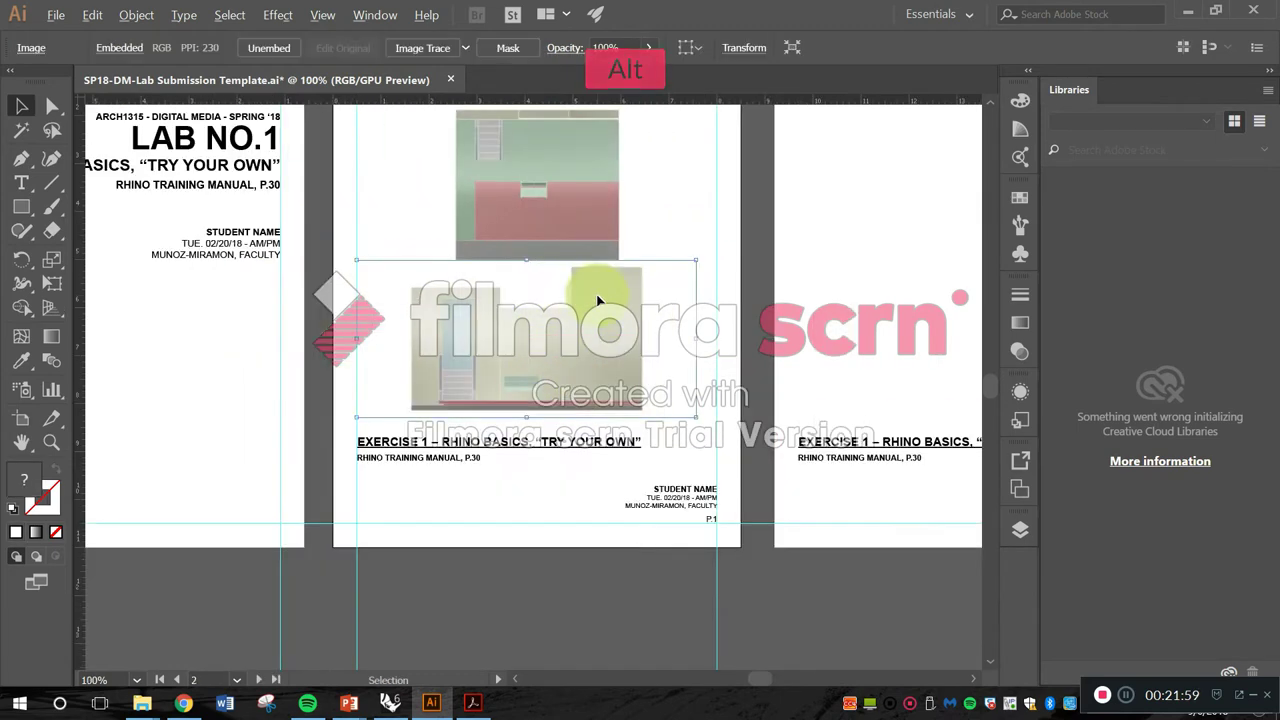
left_click_drag(619, 295, 612, 365)
left_click_drag(554, 274, 549, 243)
left_click(840, 355)
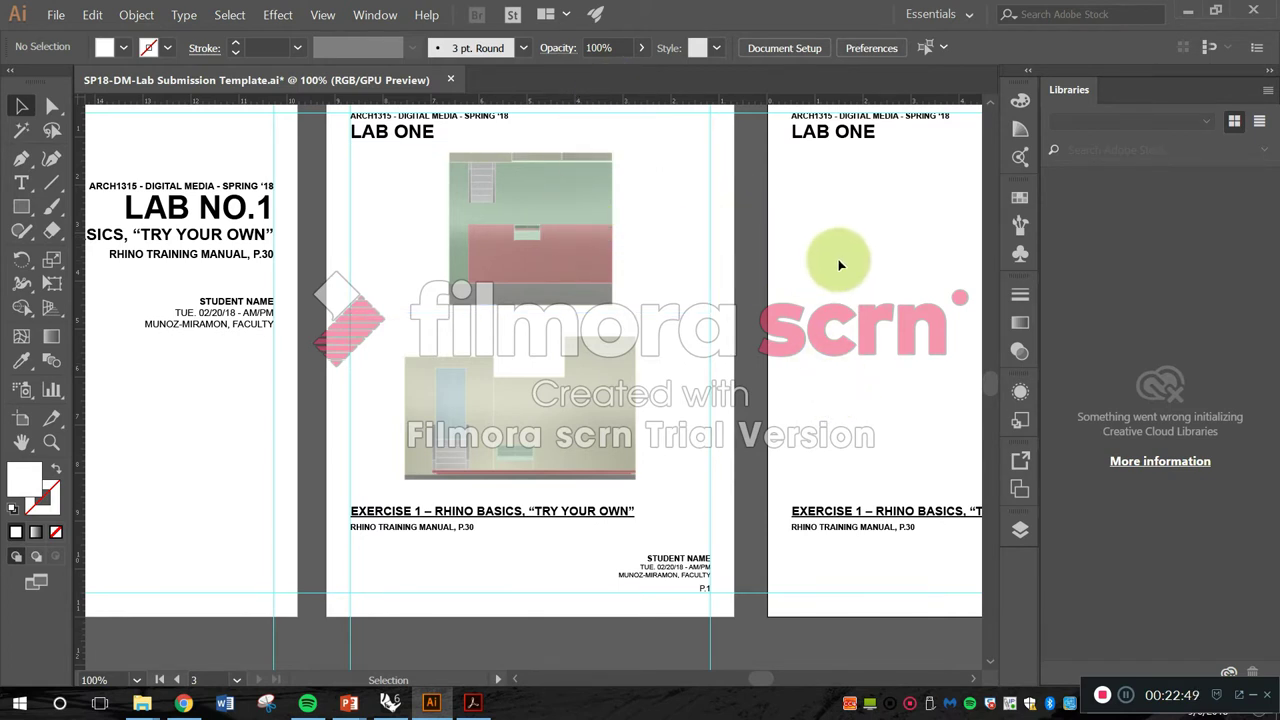
- Shrink the Front elevation image from both corners to match the Top view width
left_click(613, 392)
left_click_drag(350, 486, 396, 465)
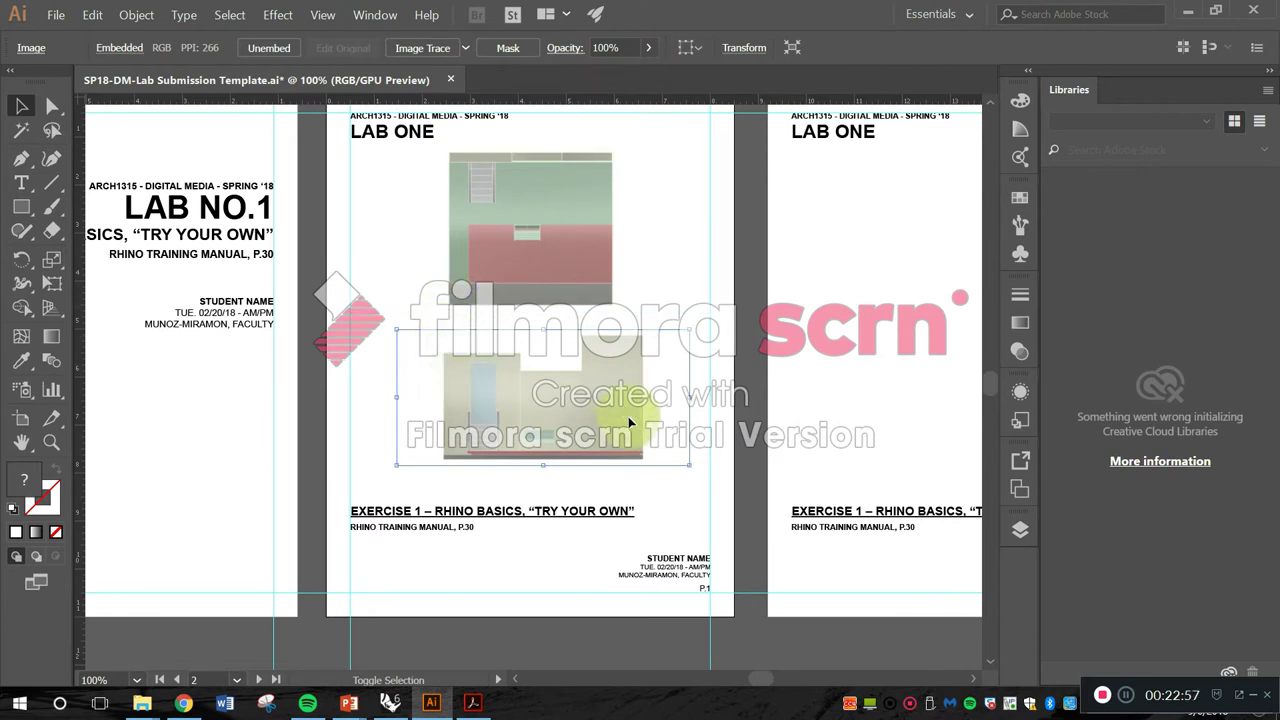
mouse_move(691, 464)
left_mouse_down()
mouse_move(716, 456)
mouse_move(674, 456)
left_mouse_up()
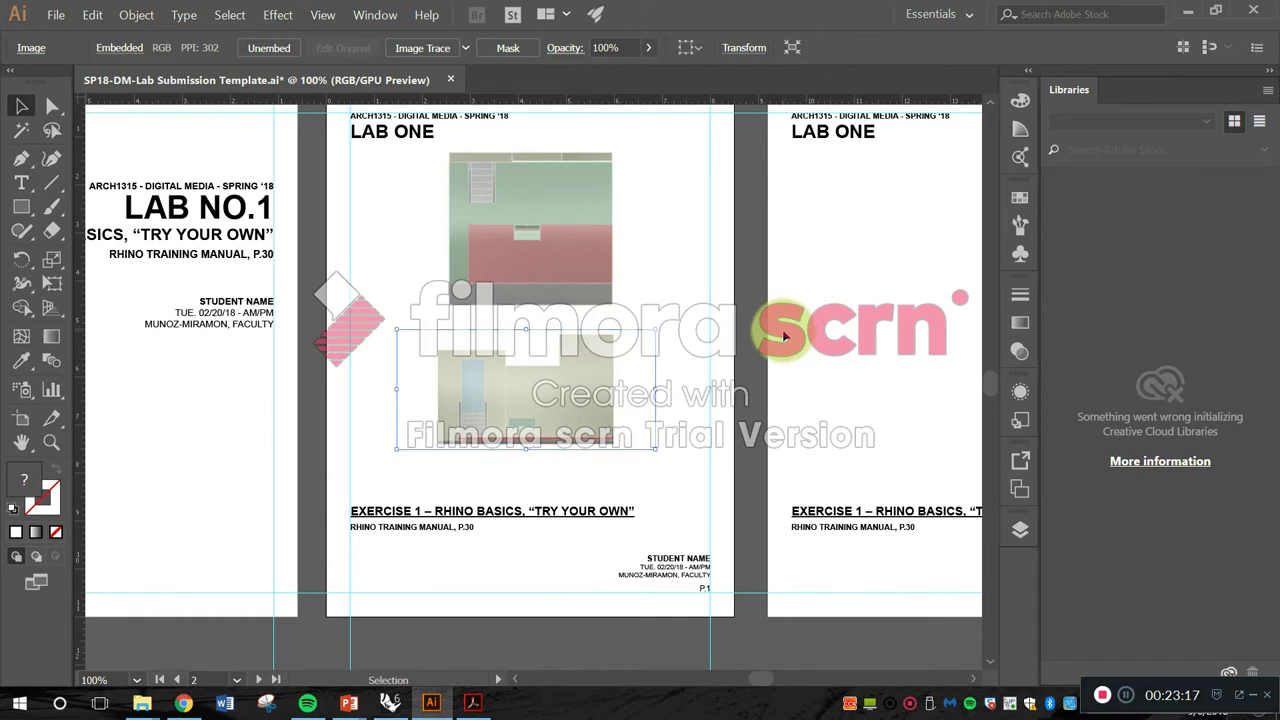
left_click(785, 337)
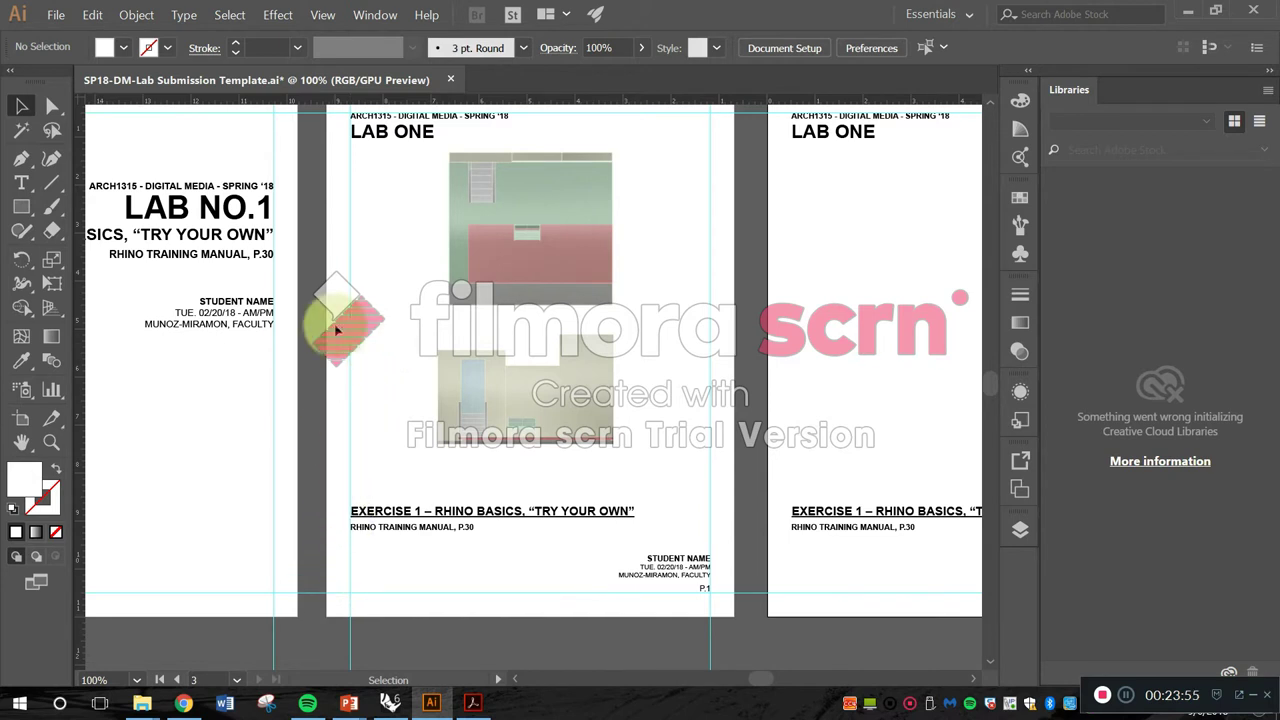
- Turn on the rulers with Ctrl+R and drag a vertical guide near the page's left side
key("ctrl")
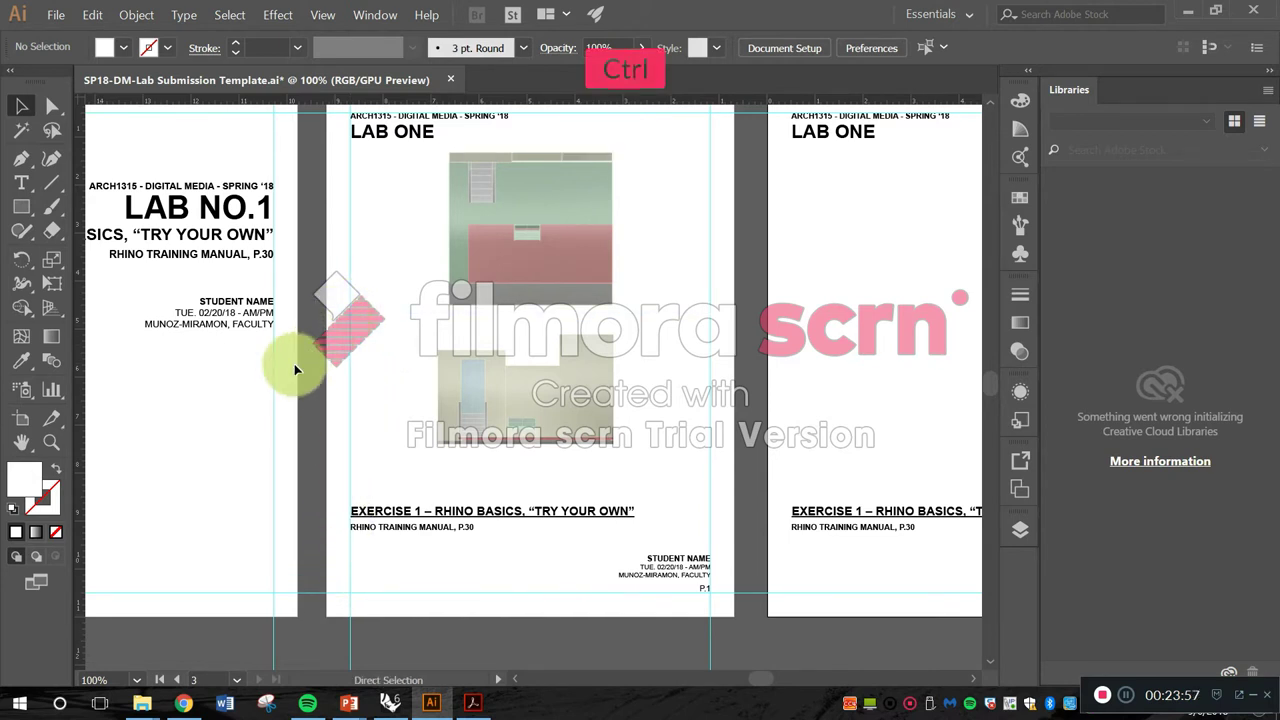
key("ctrl+r")
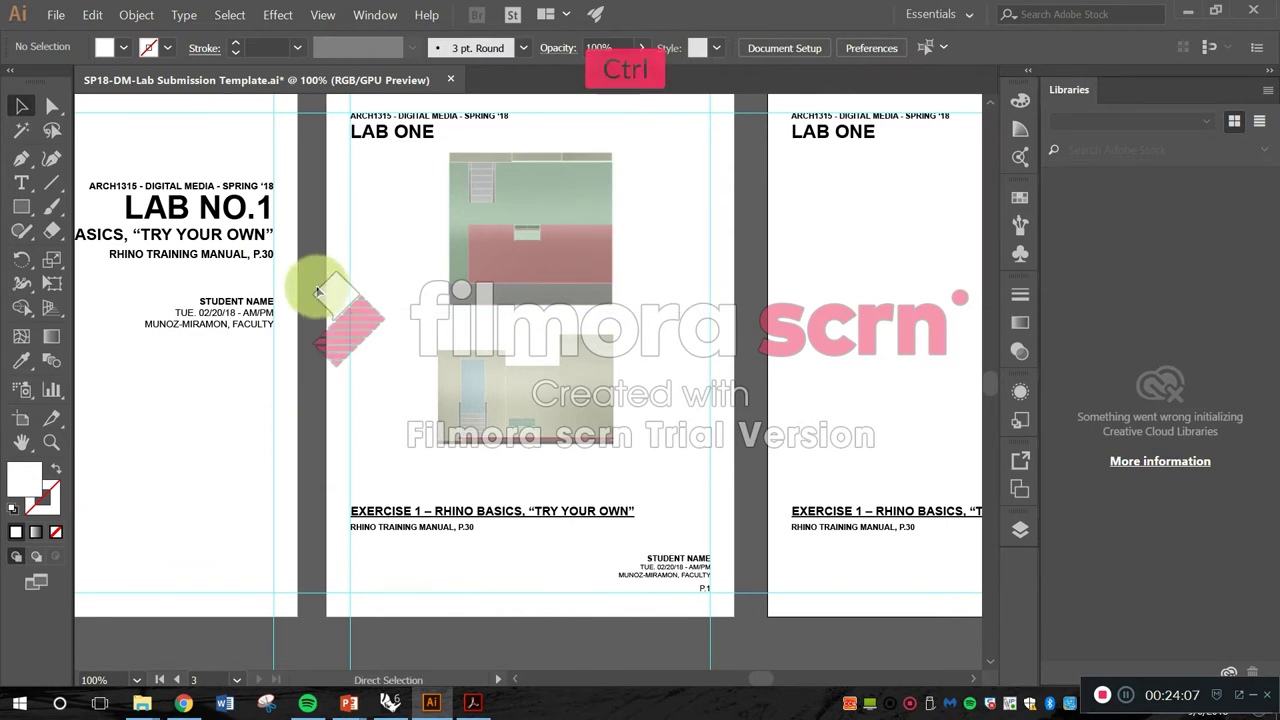
key("ctrl+r")
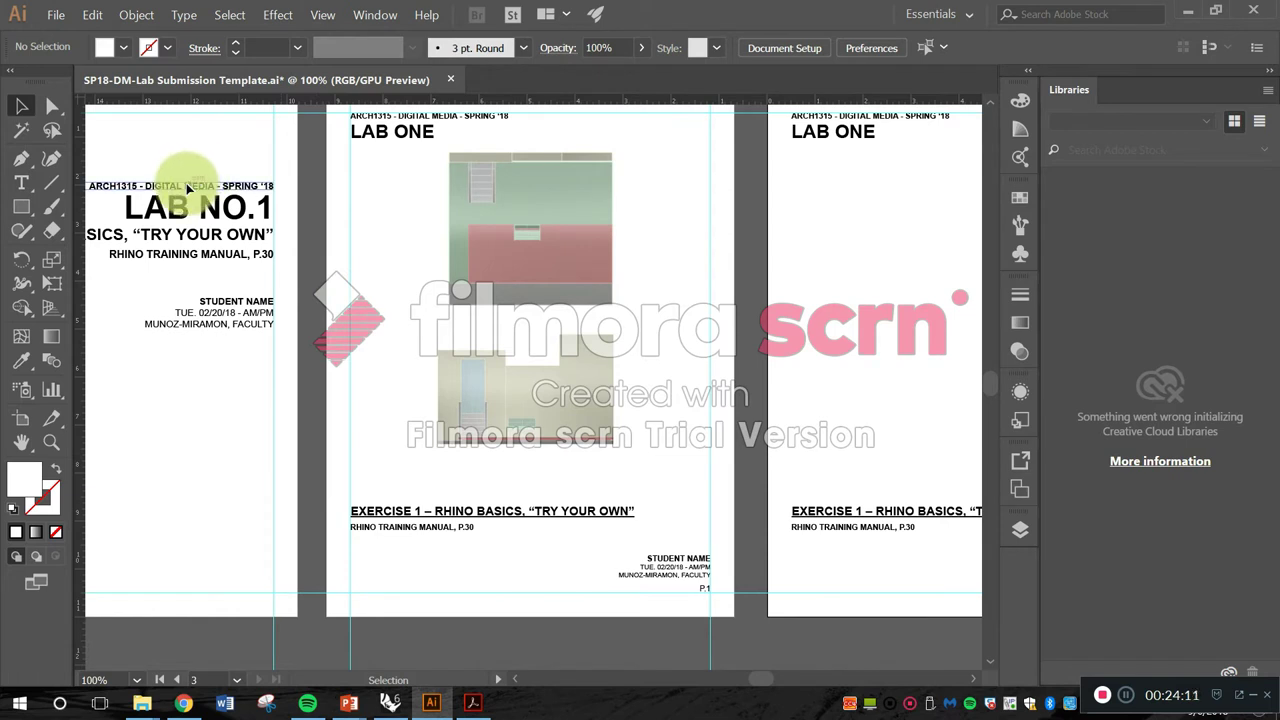
key("ctrl+r")
key("ctrl+r")
key("ctrl+r")
key("ctrl+r")
key("ctrl+r")
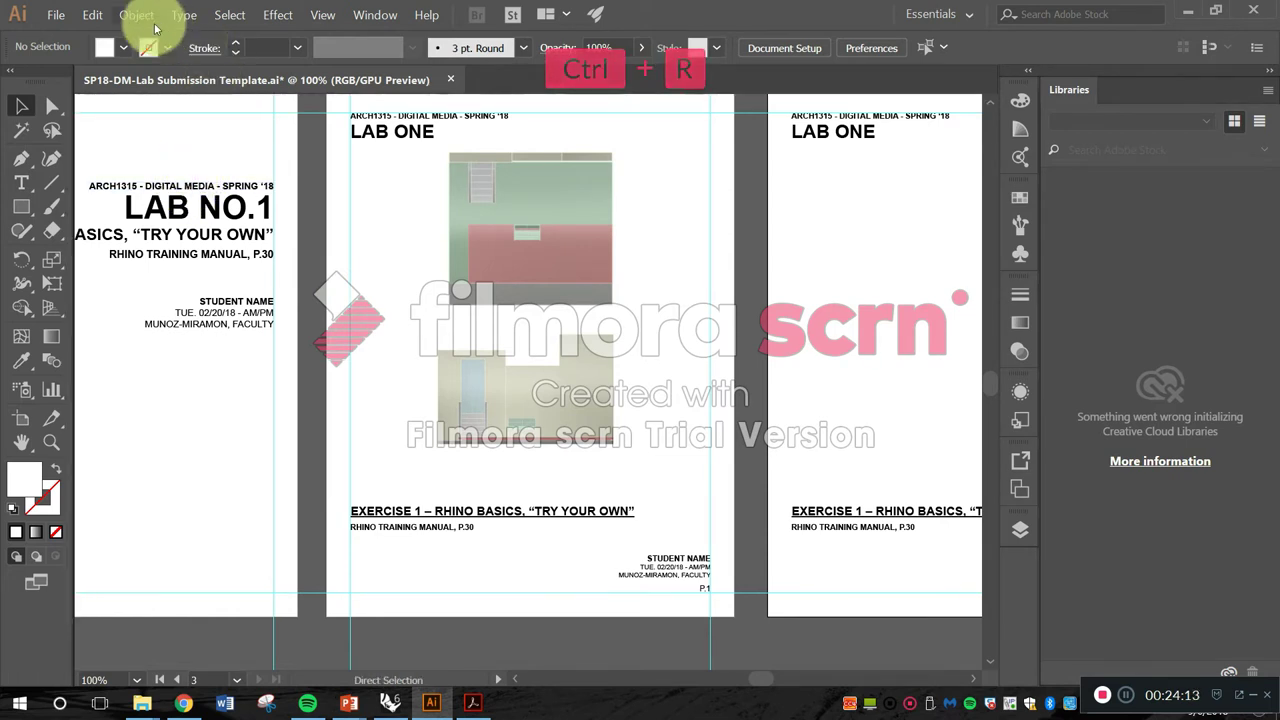
key("ctrl+r")
key("ctrl+r")
key("ctrl+r")
key("ctrl+r")
key("ctrl+r")
key("ctrl+r")
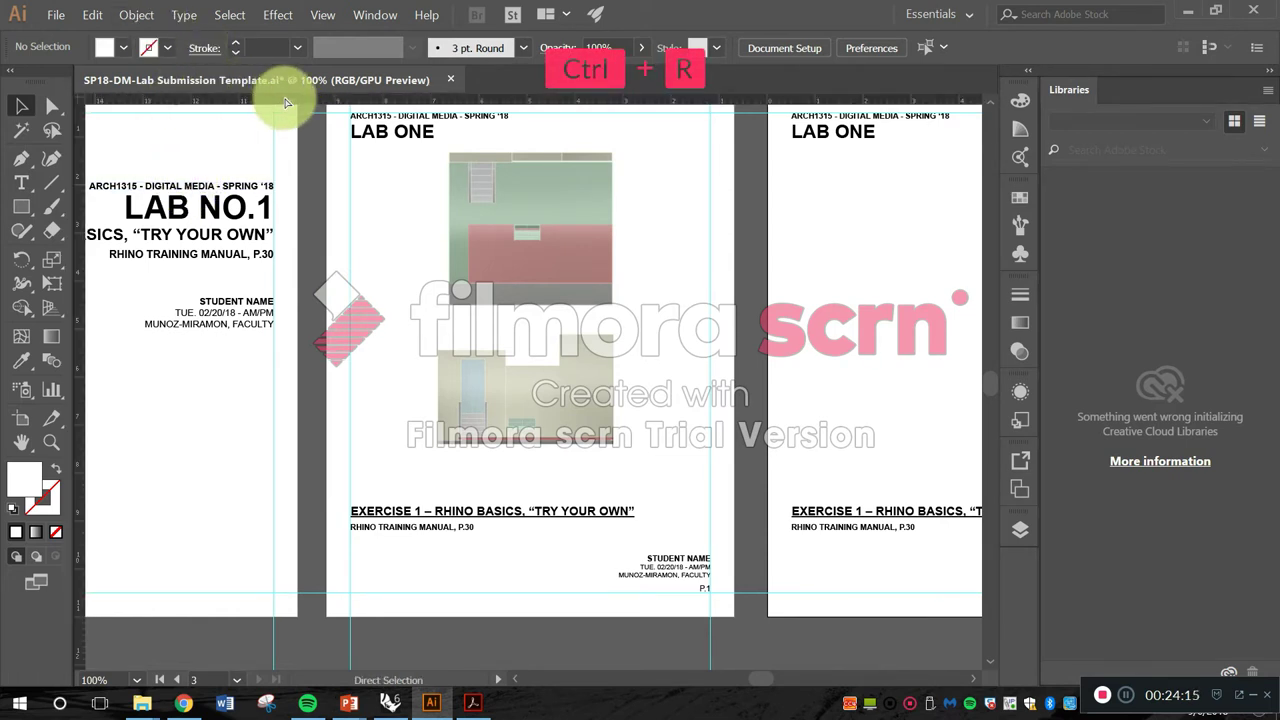
key("ctrl+r")
key("ctrl+r")
key("ctrl+r")
key("ctrl+r")
key("ctrl+r")
key("ctrl+r")
key("ctrl+r")
key("ctrl+r")
key("ctrl+r")
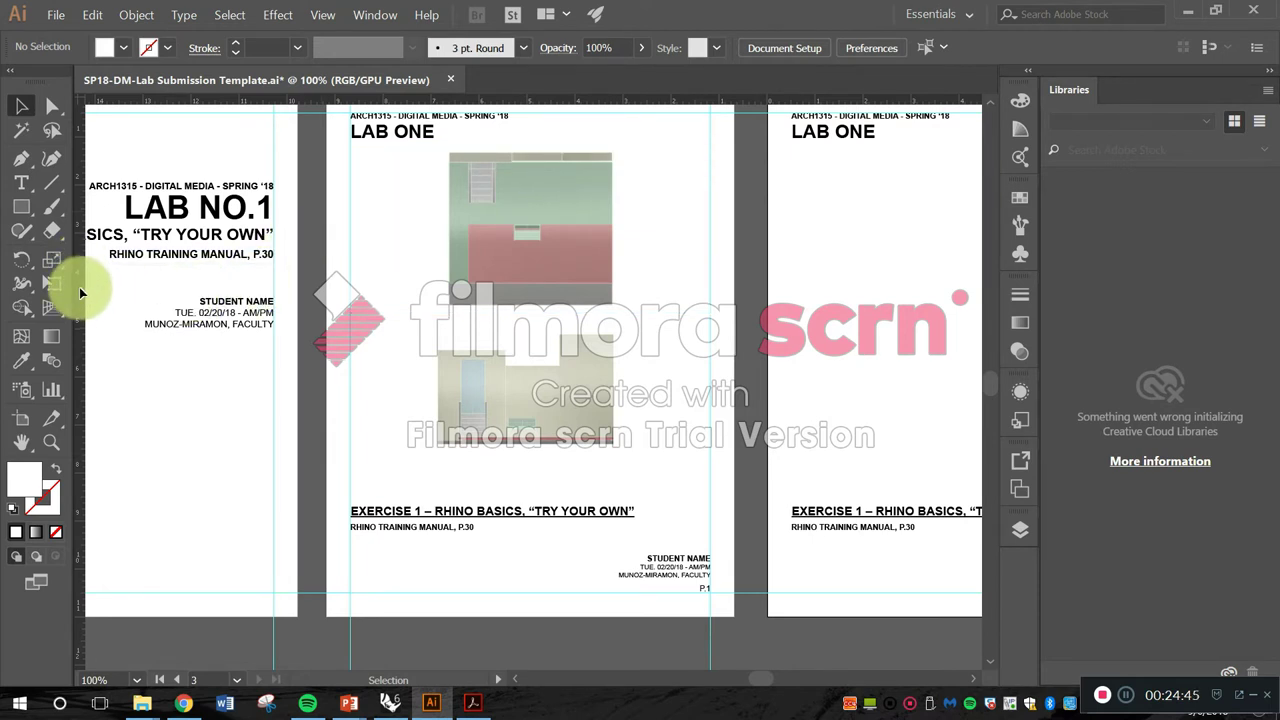
left_click_drag(79, 287, 381, 283)
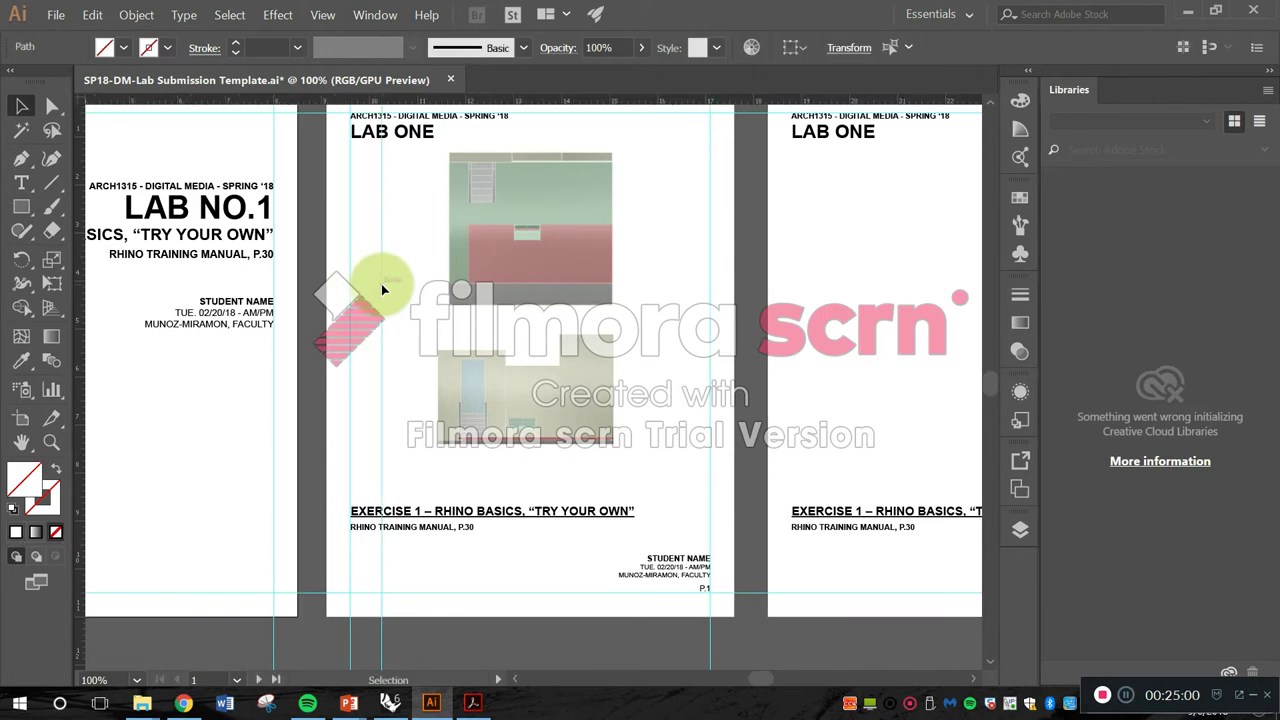
- Move the vertical guide toward the elevation image's left edge
left_click(410, 360)
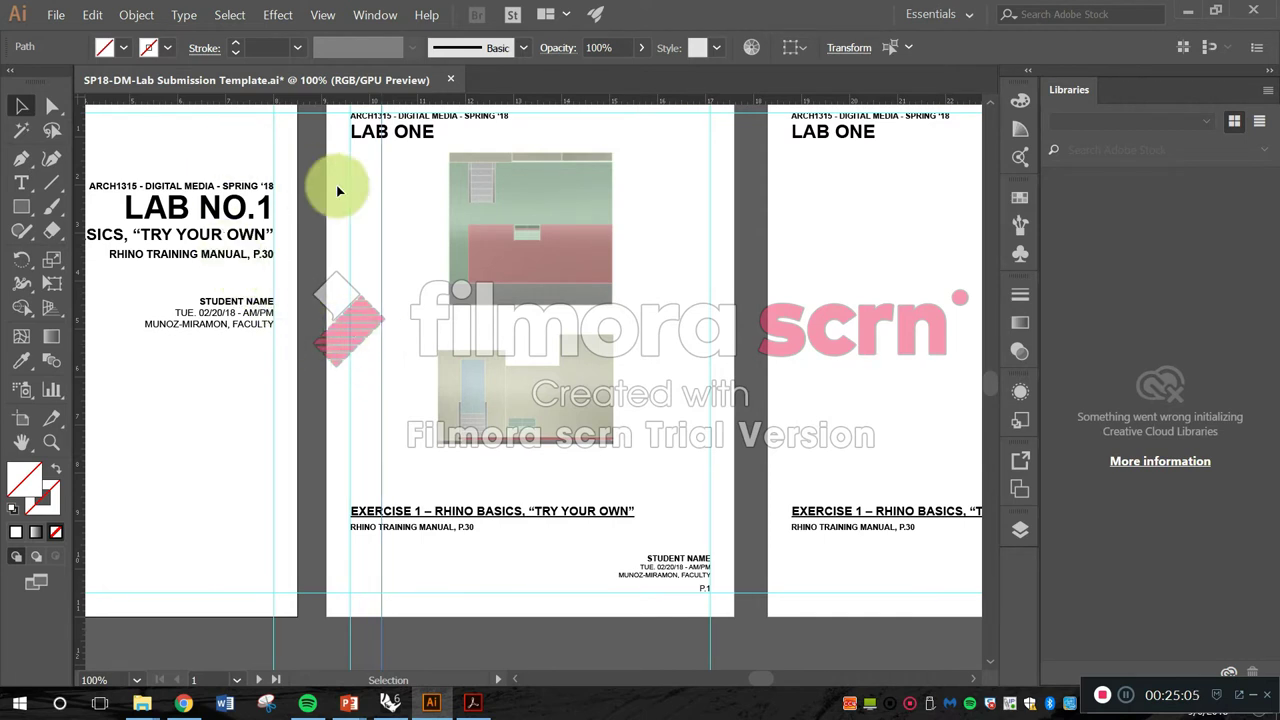
left_click(385, 319)
mouse_move(385, 319)
left_mouse_down()
mouse_move(366, 286)
mouse_move(378, 302)
left_mouse_up()
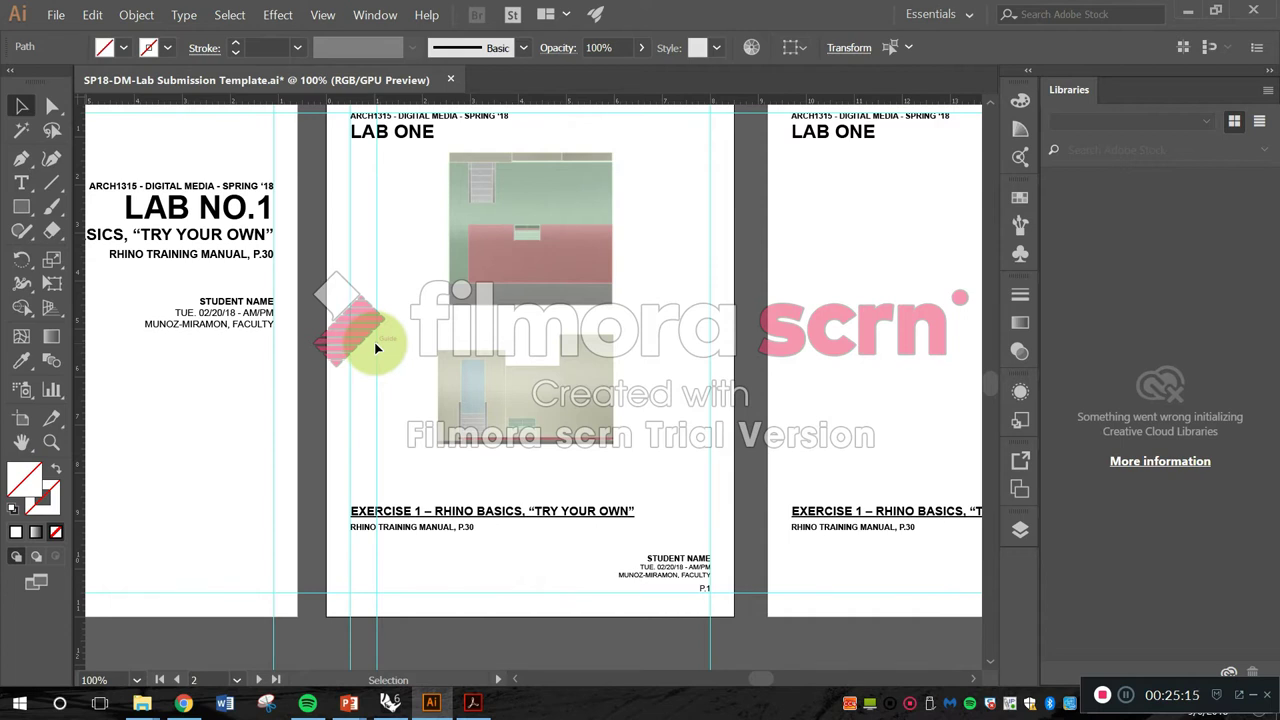
left_click_drag(377, 348, 439, 332)
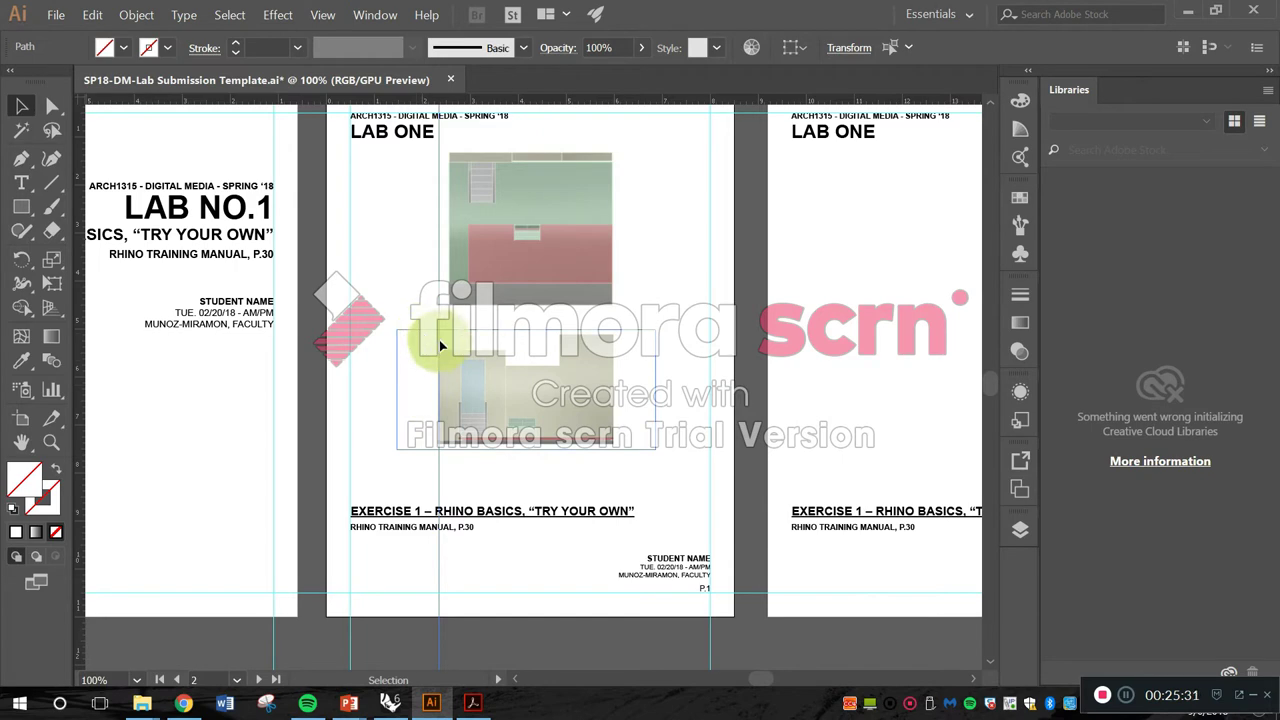
- Zoom in to align the guide exactly with the image's left edge, then fit the artboard
key("alt")
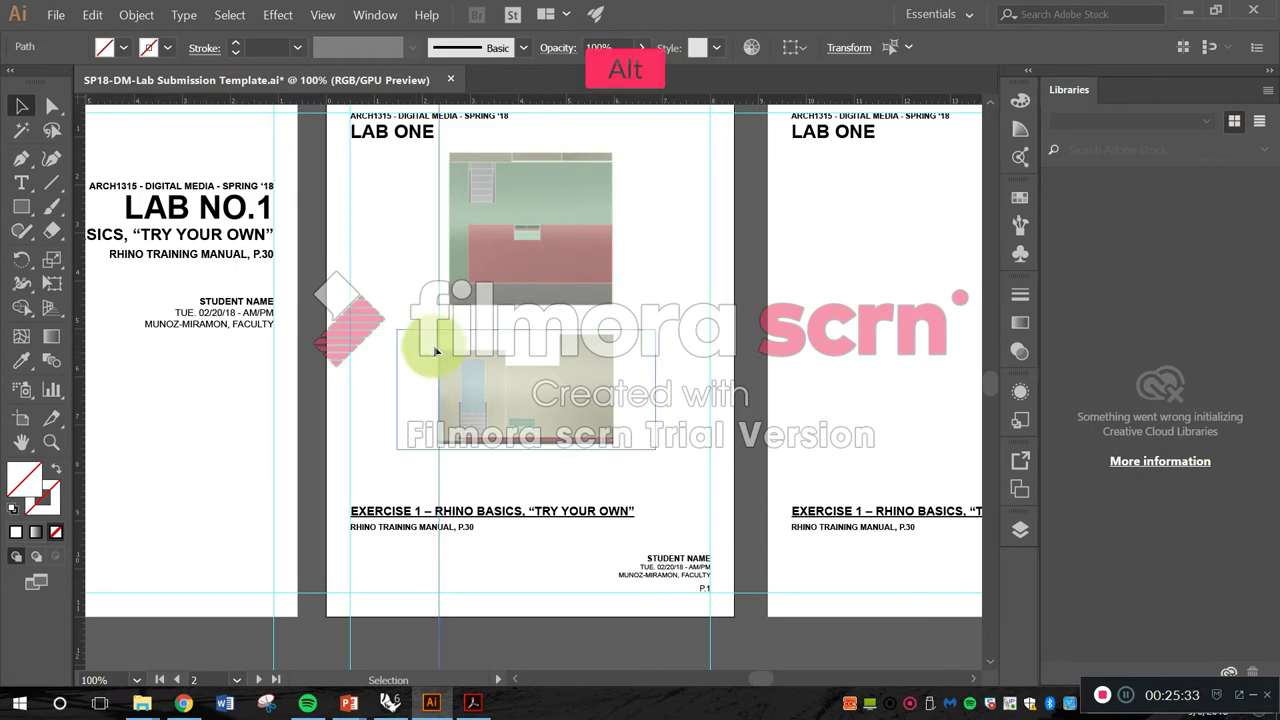
scroll(440, 360, "up", 2)
scroll(441, 358, "up", 10)
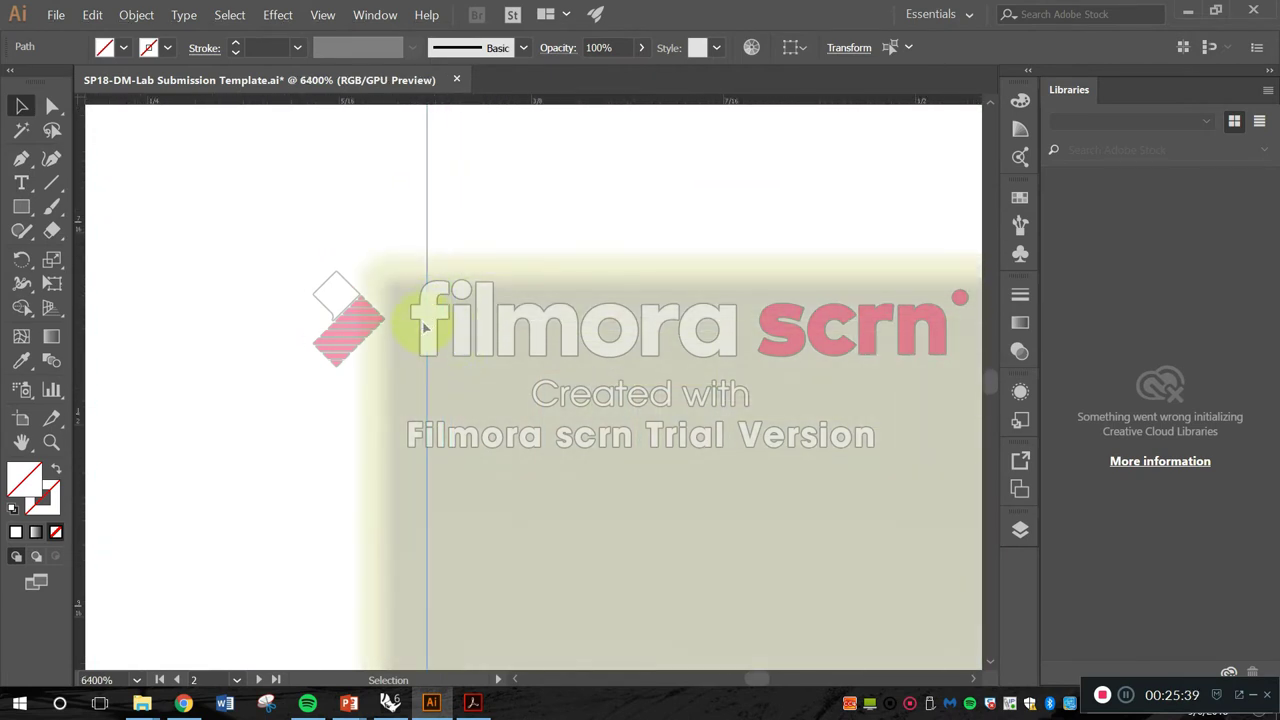
left_click_drag(428, 332, 380, 385)
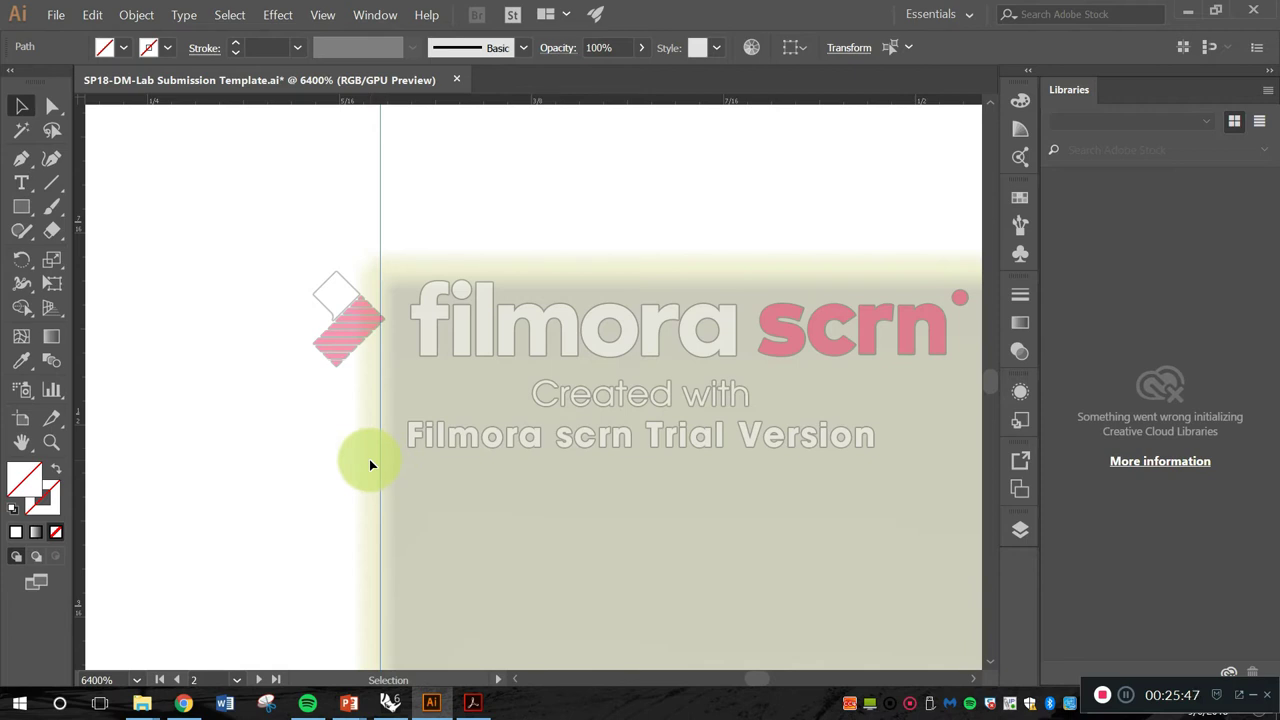
key("alt")
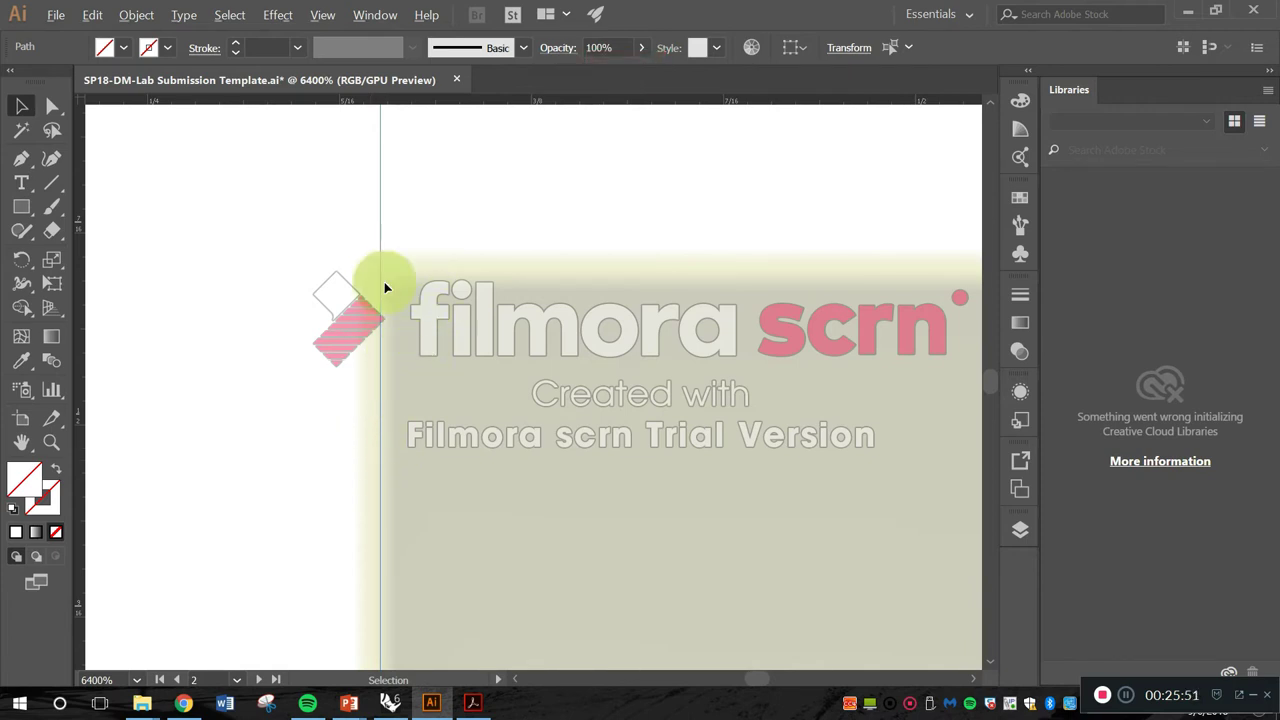
scroll(385, 290, "up", 2)
key("alt")
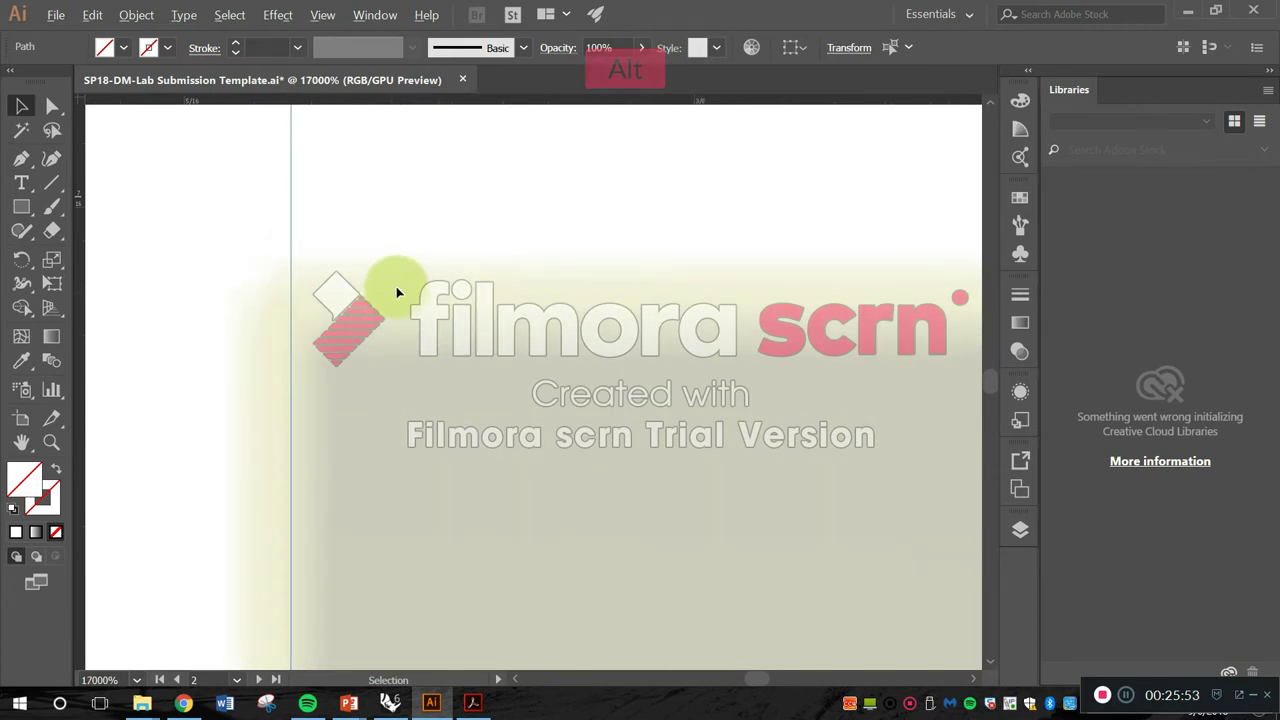
scroll(396, 284, "down", 2)
scroll(399, 283, "up", 1)
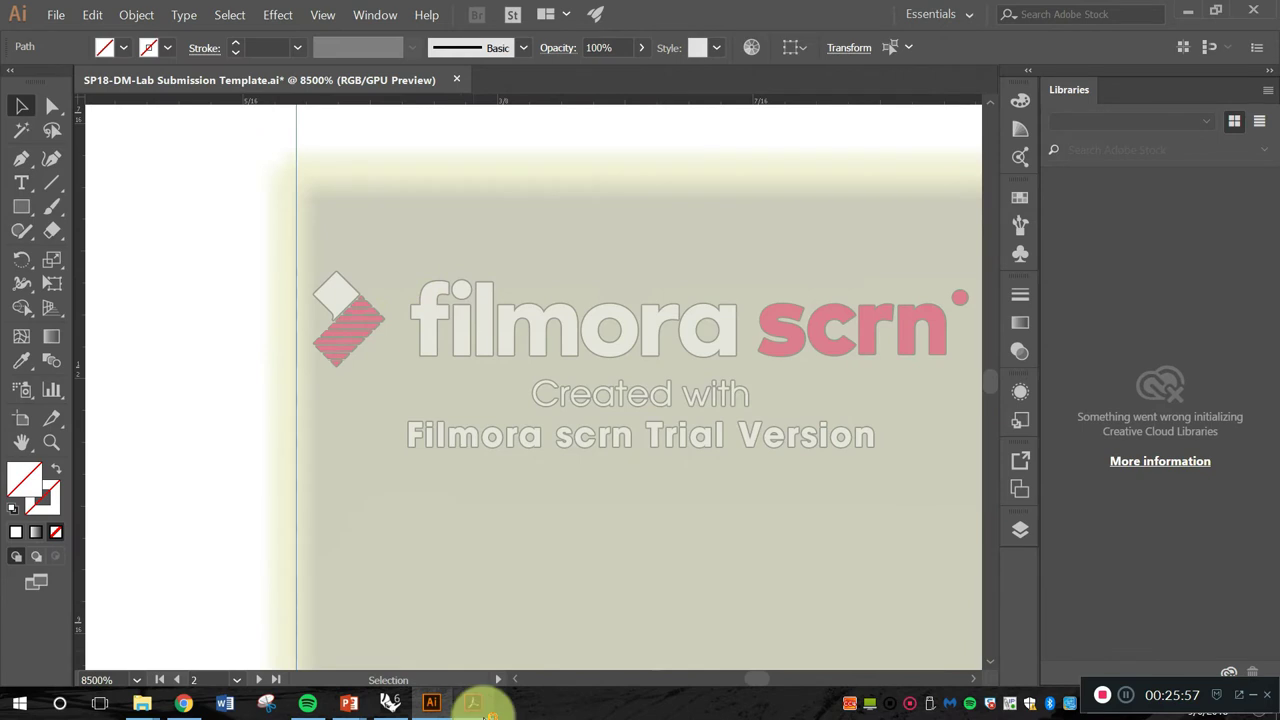
mouse_move(484, 712)
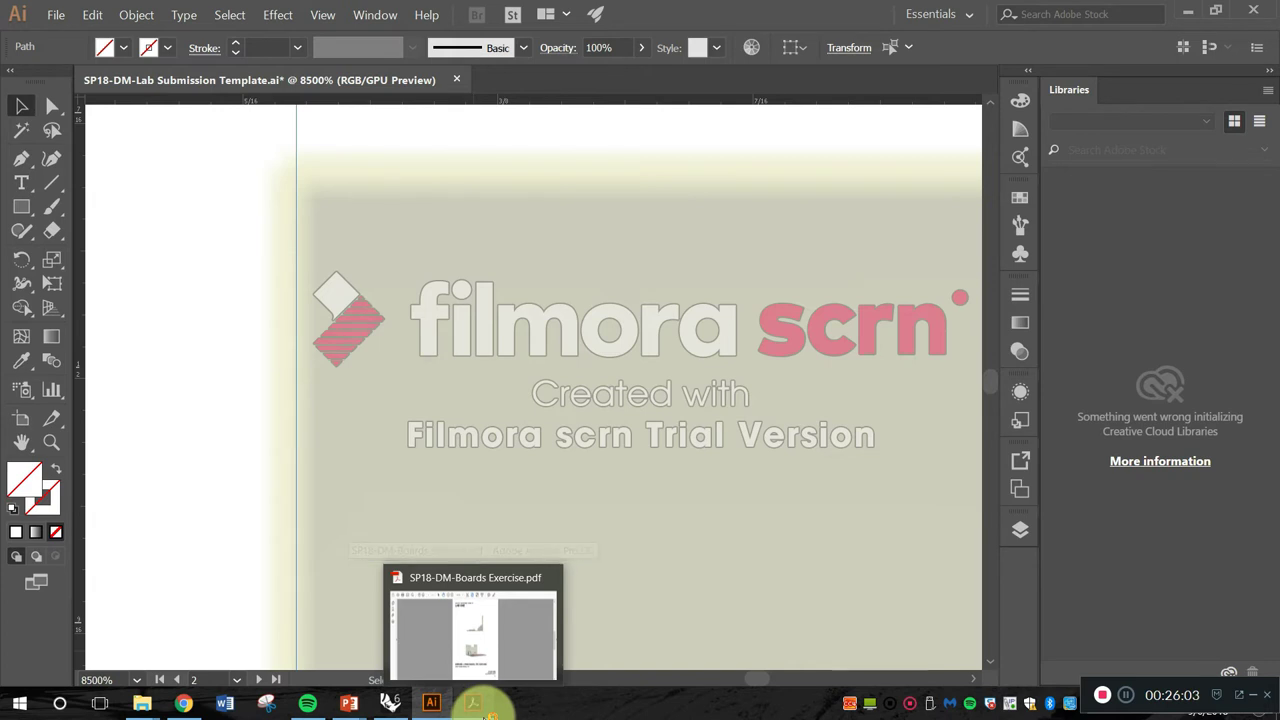
key("ctrl+0")
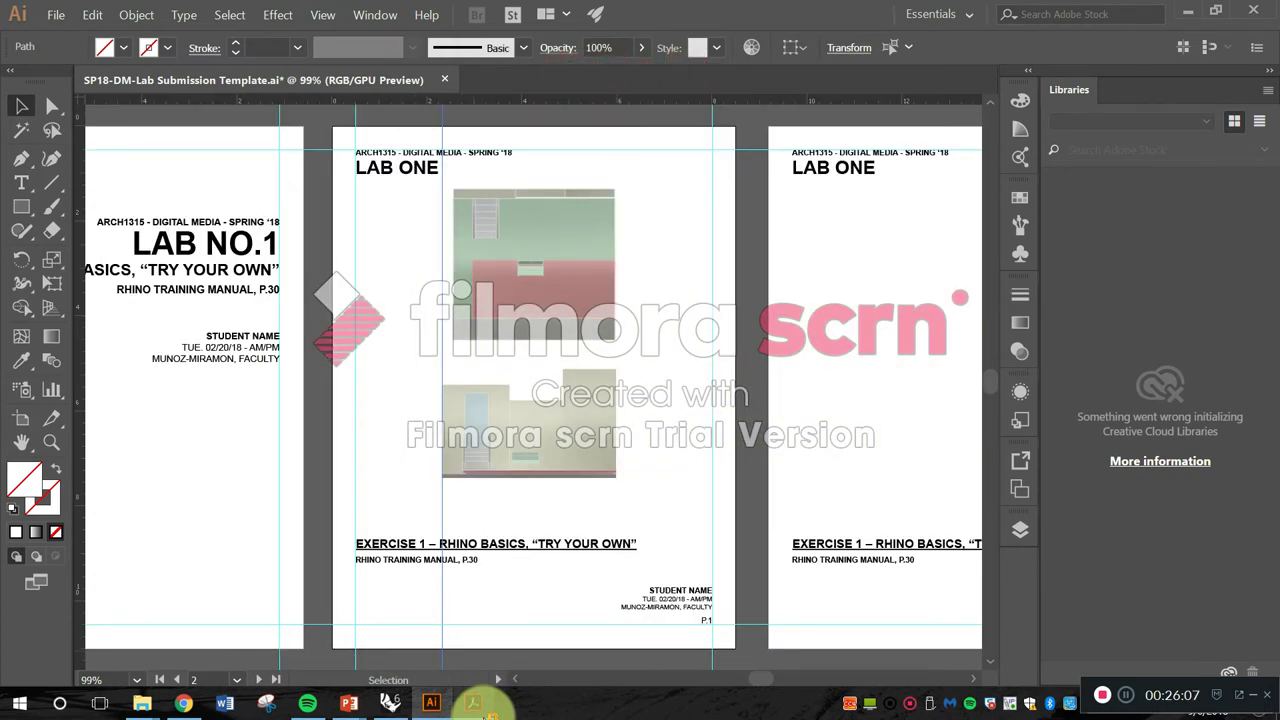
- Zoom in on the lower image's edge to inspect it, then fit all artboards back
left_click(585, 445)
key("alt")
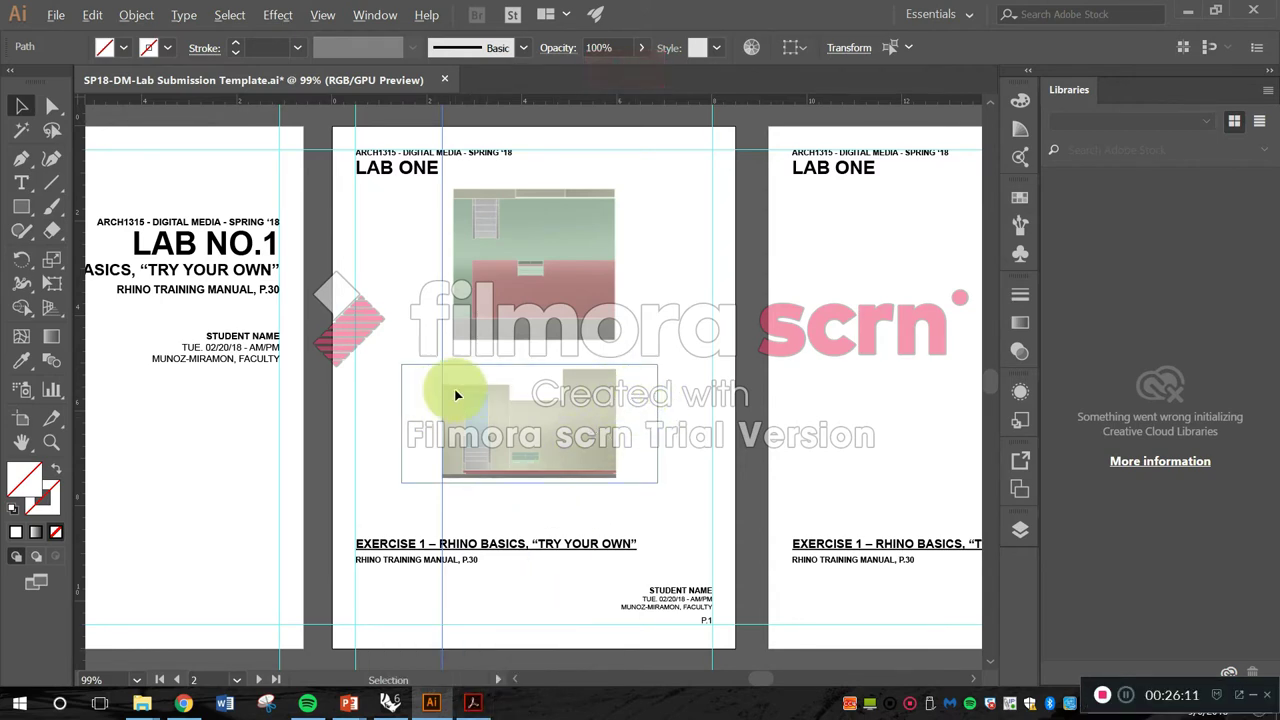
scroll(478, 390, "up", 11)
scroll(320, 435, "up", 6)
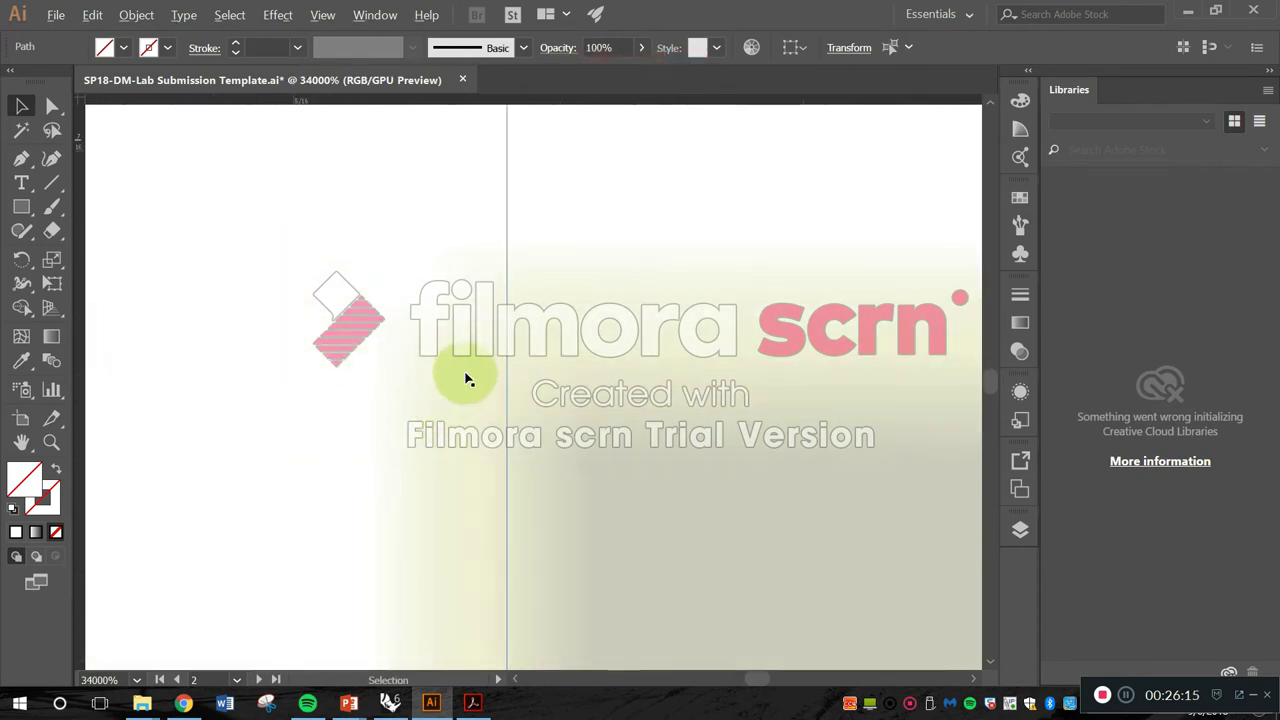
scroll(551, 432, "up", 1)
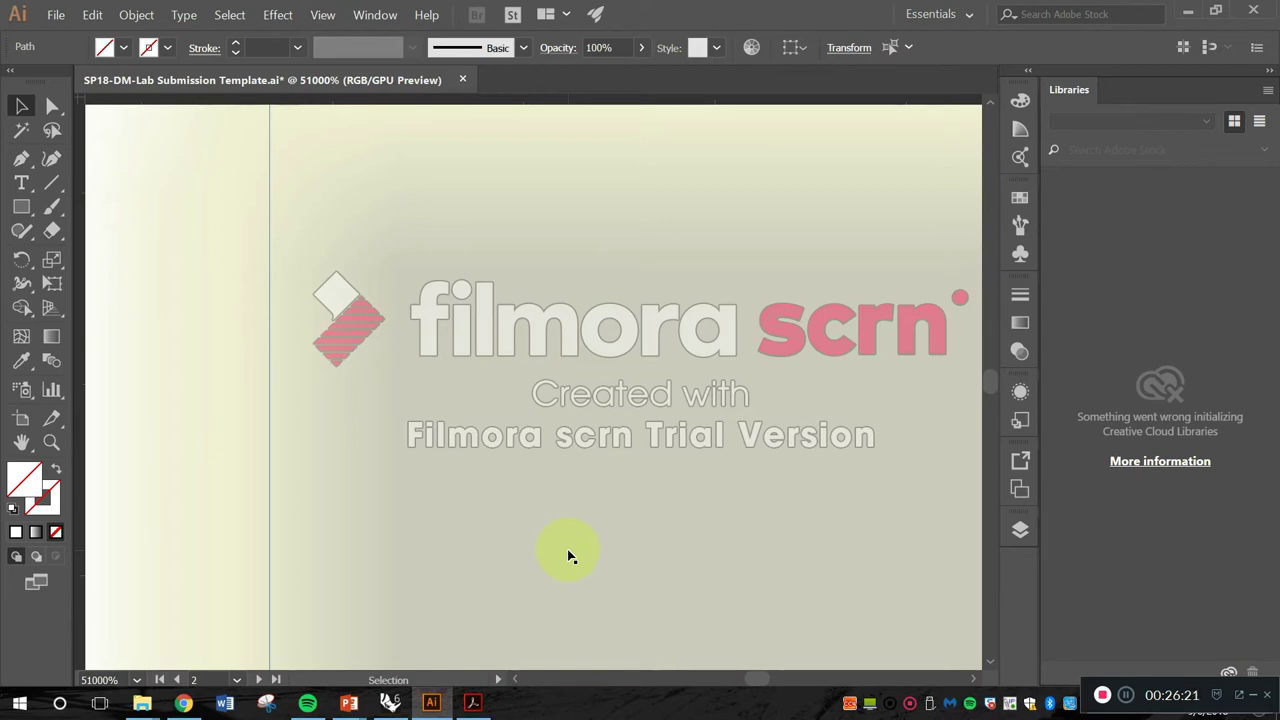
key("ctrl")
key("ctrl+0")
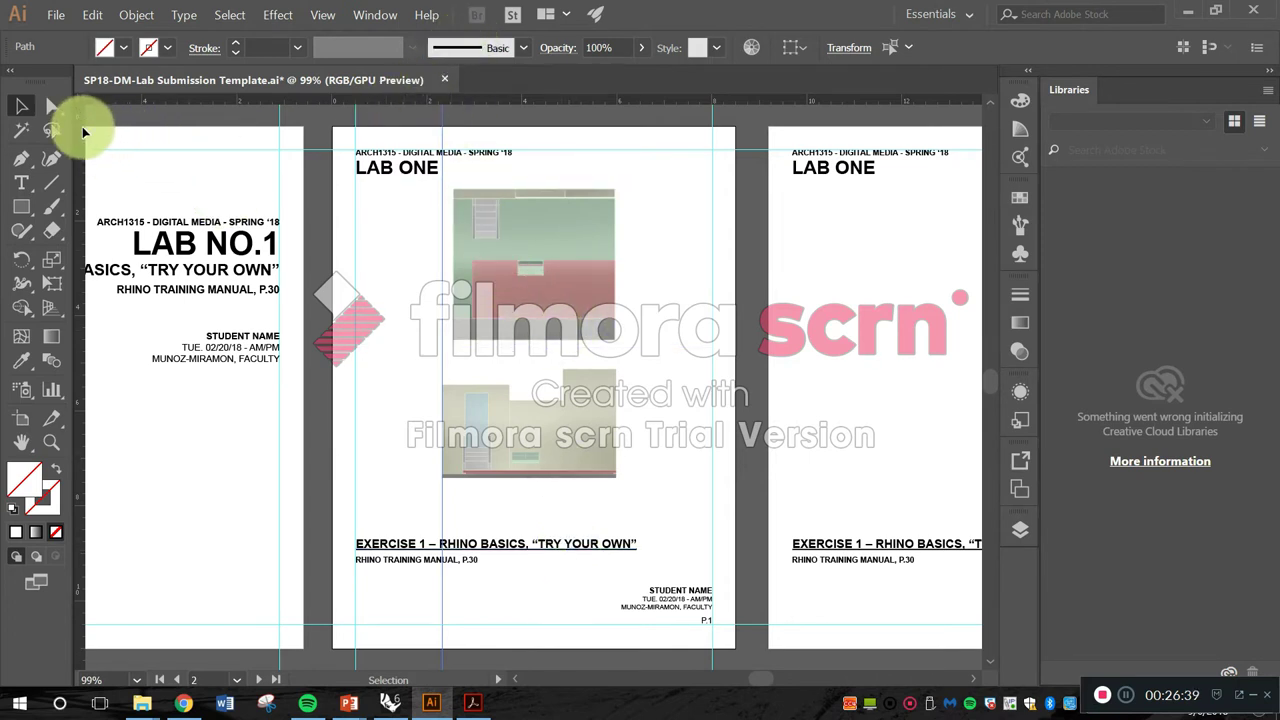
- Add a vertical guide aligned exactly with the lower image's right edge, then fit the view
left_click_drag(77, 142, 618, 429)
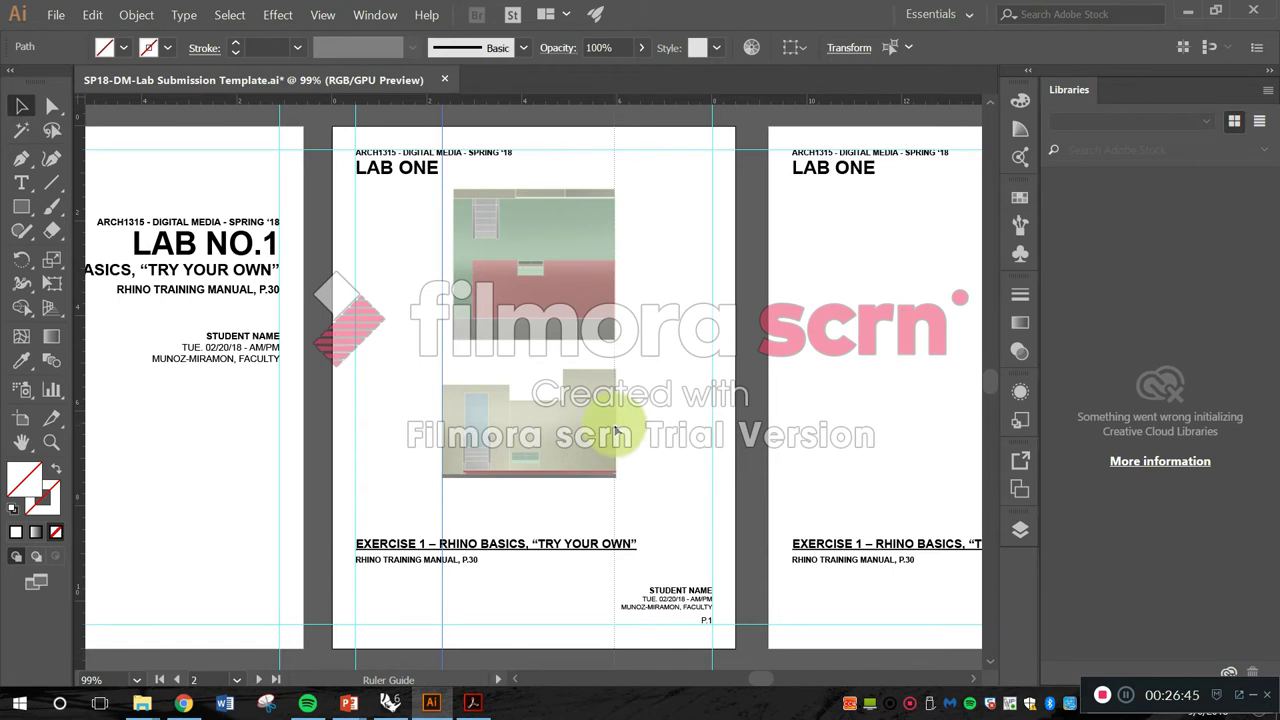
left_click_drag(618, 432, 618, 432)
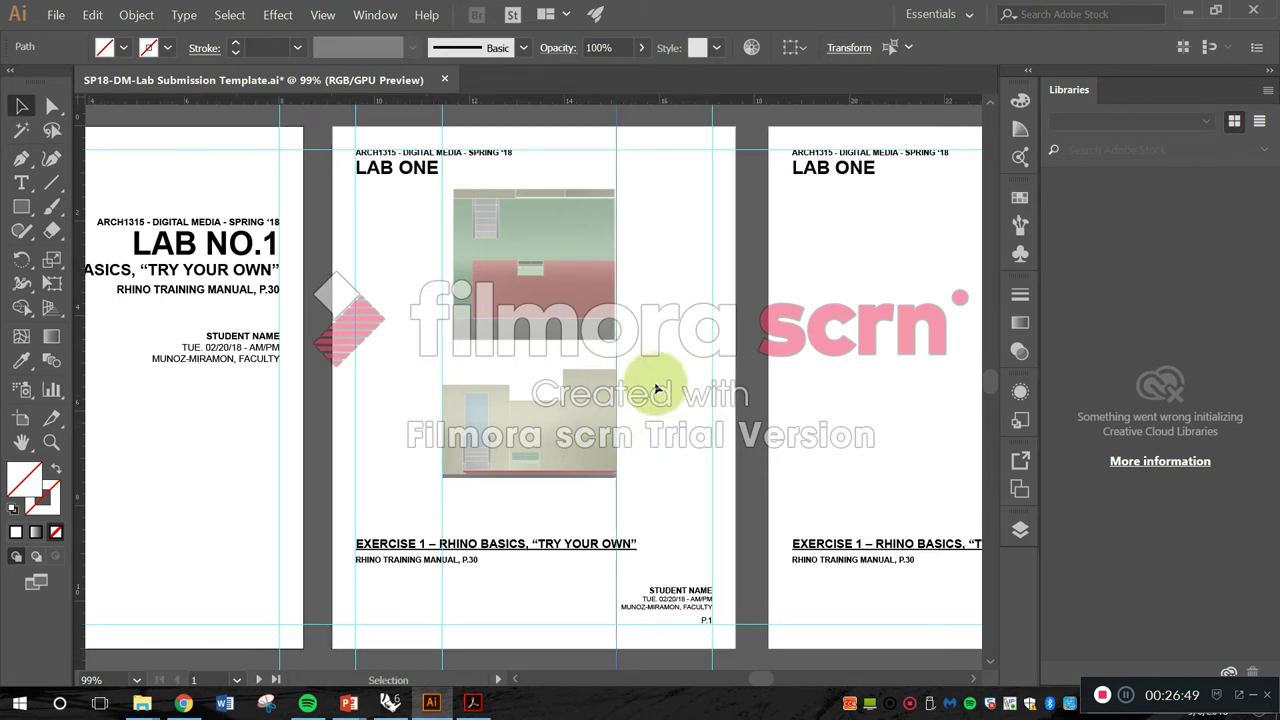
key("alt")
scroll(605, 371, "up", 10)
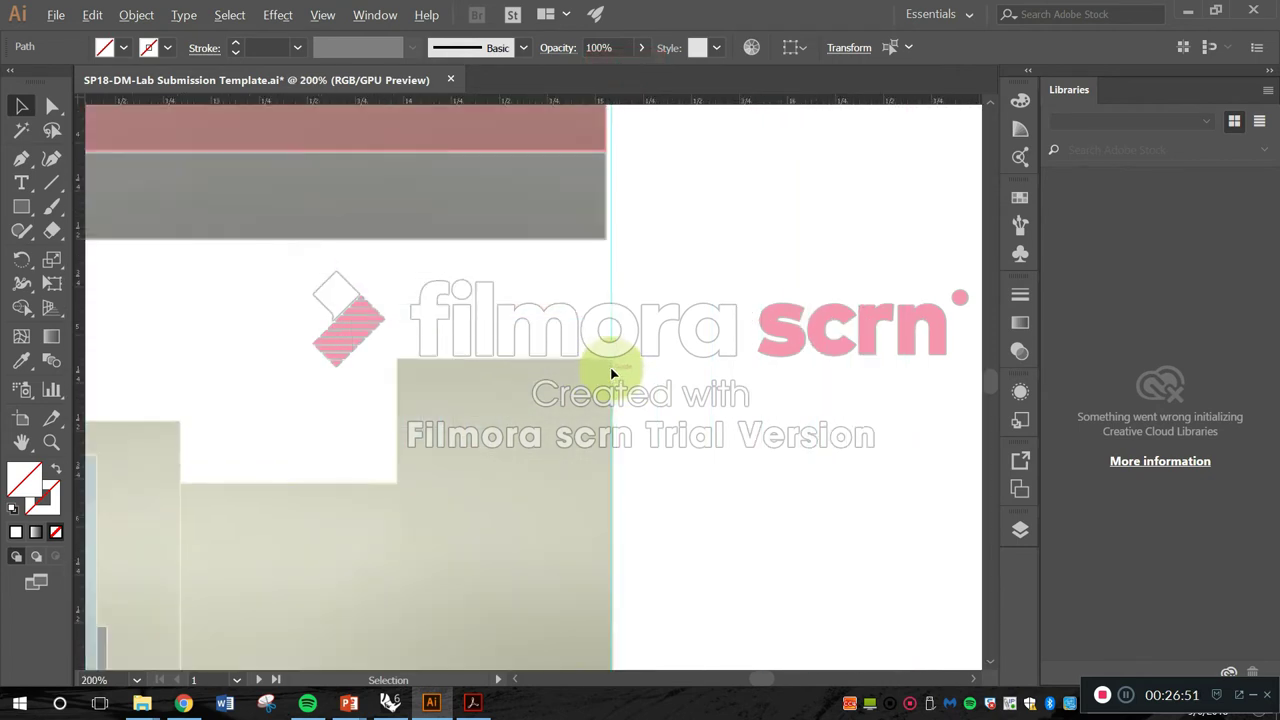
scroll(590, 352, "up", 4)
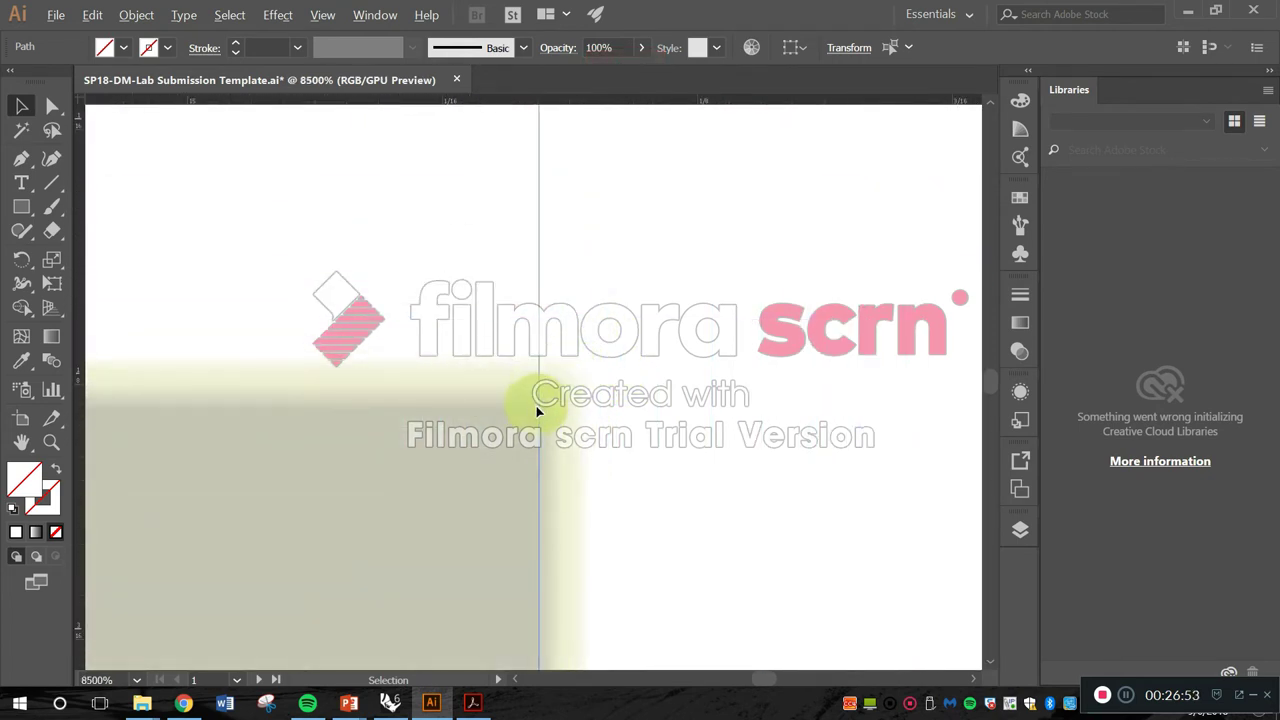
left_click_drag(551, 440, 597, 454)
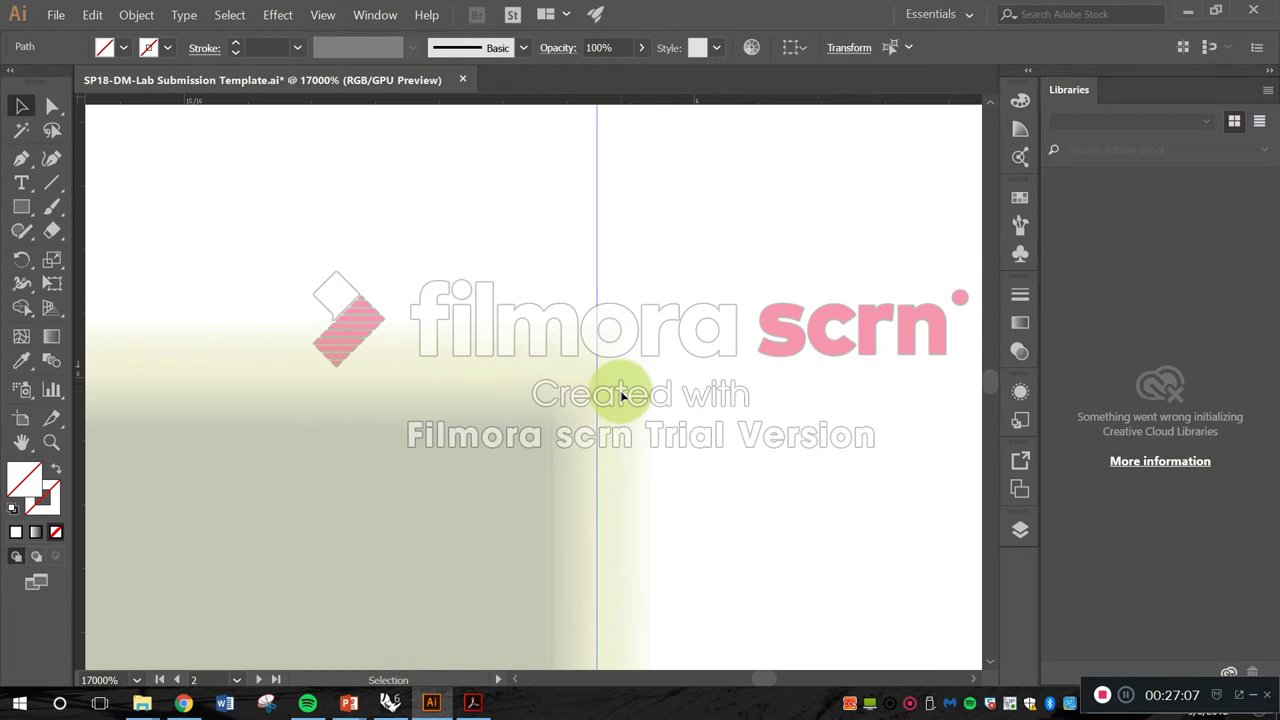
key("ctrl")
key("ctrl+0")
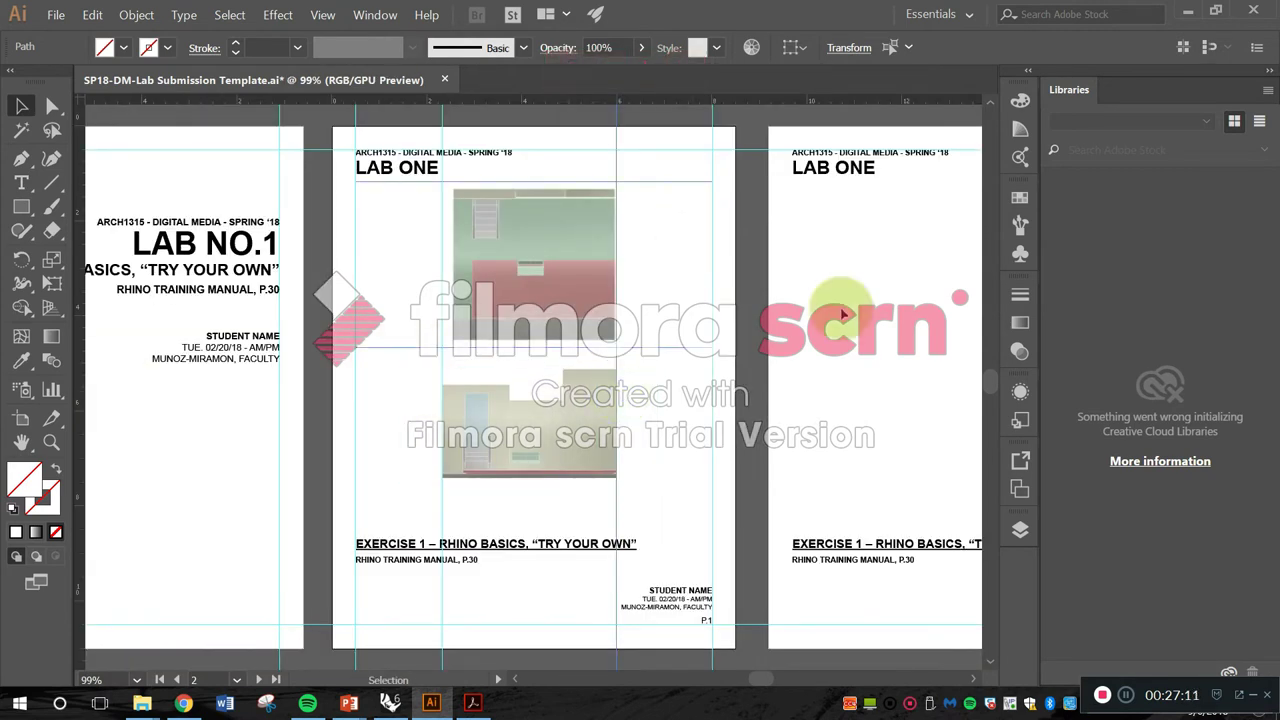
left_click(880, 401)
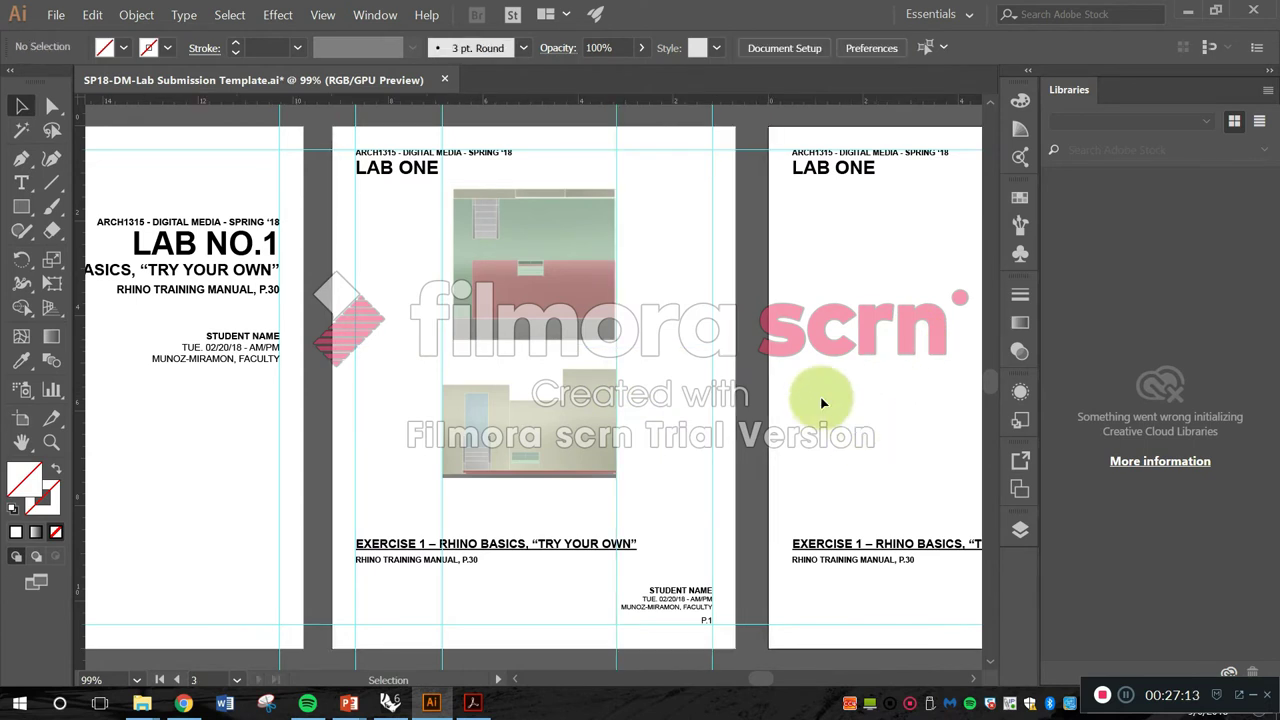
left_click(548, 240)
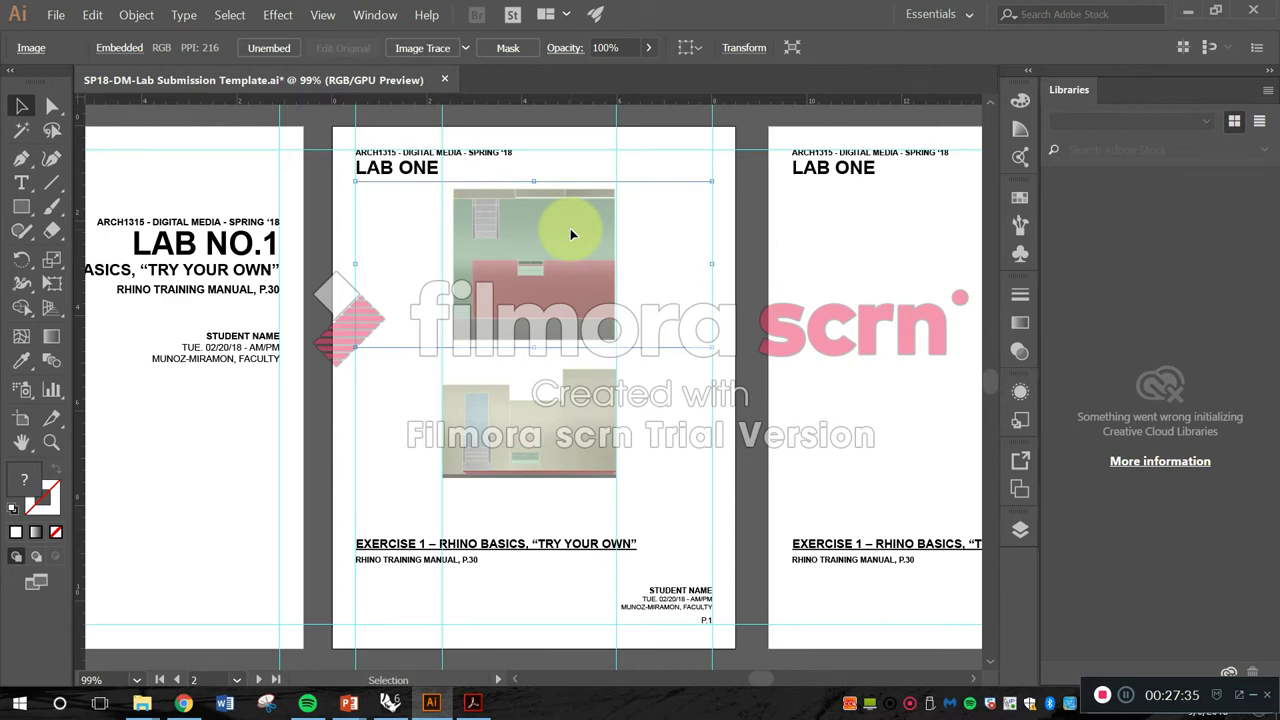
key("alt")
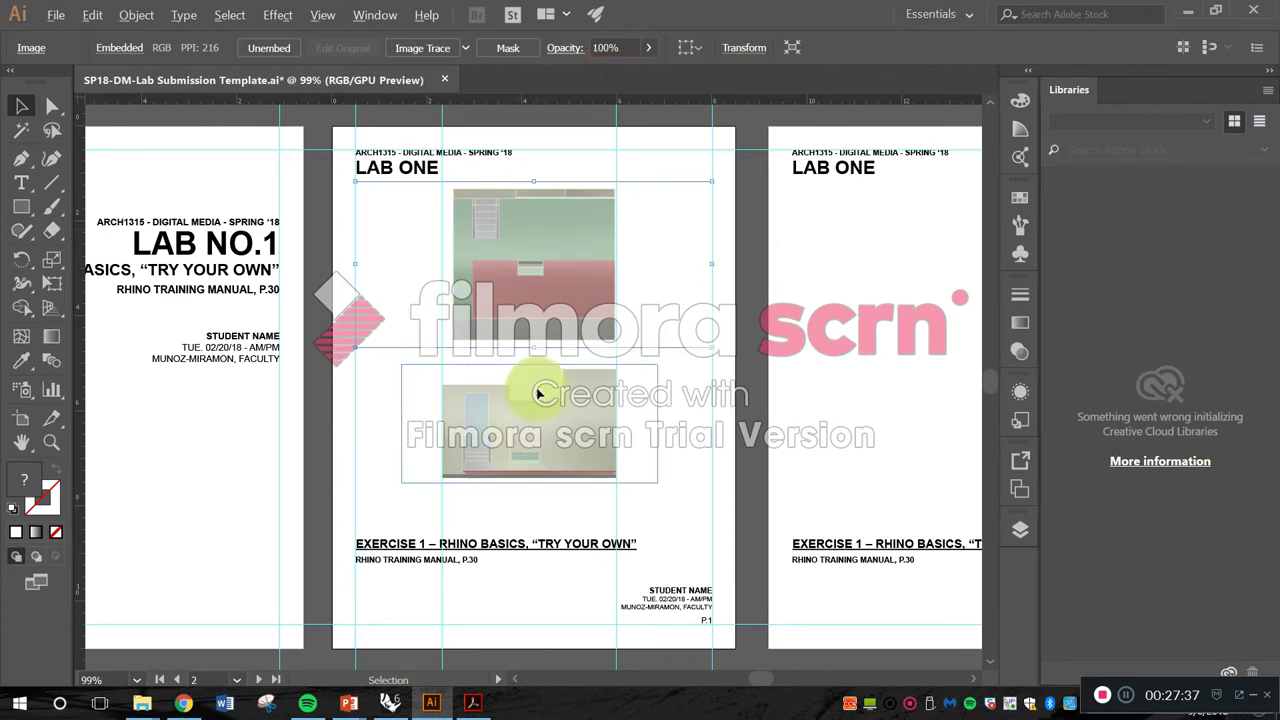
scroll(536, 395, "up", 5)
key("space")
left_click_drag(512, 360, 620, 350)
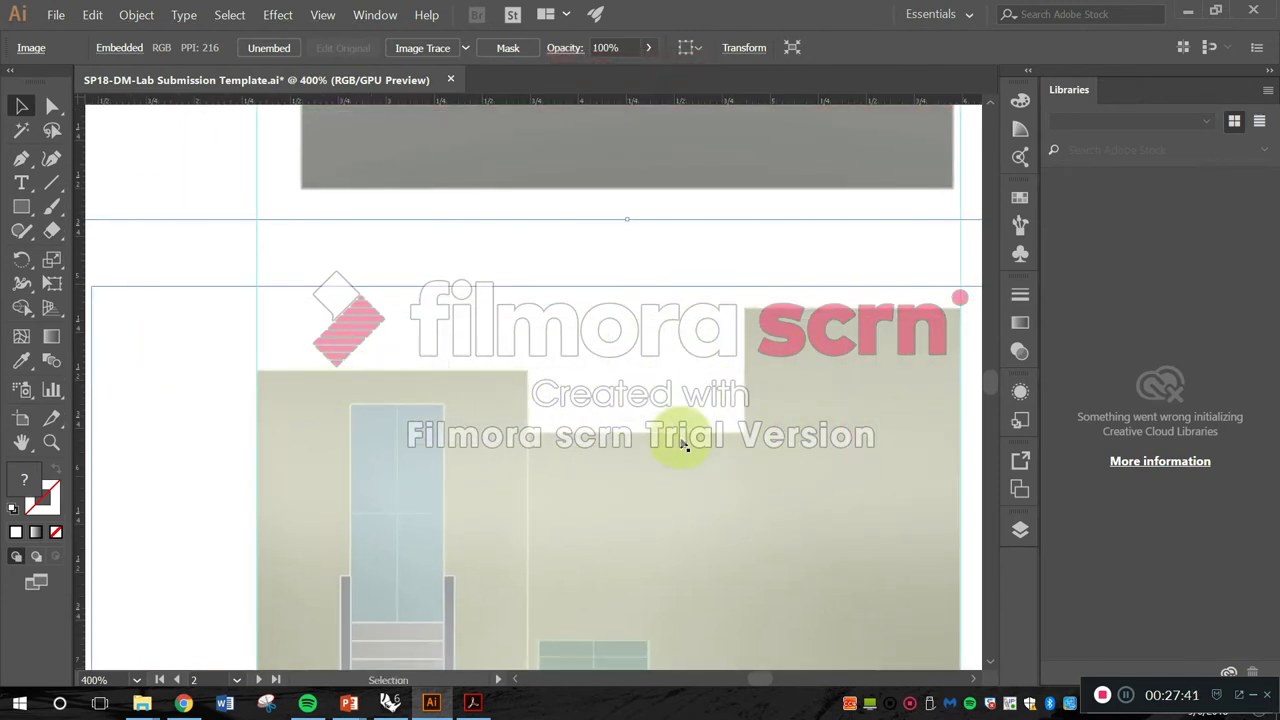
key("ctrl+h")
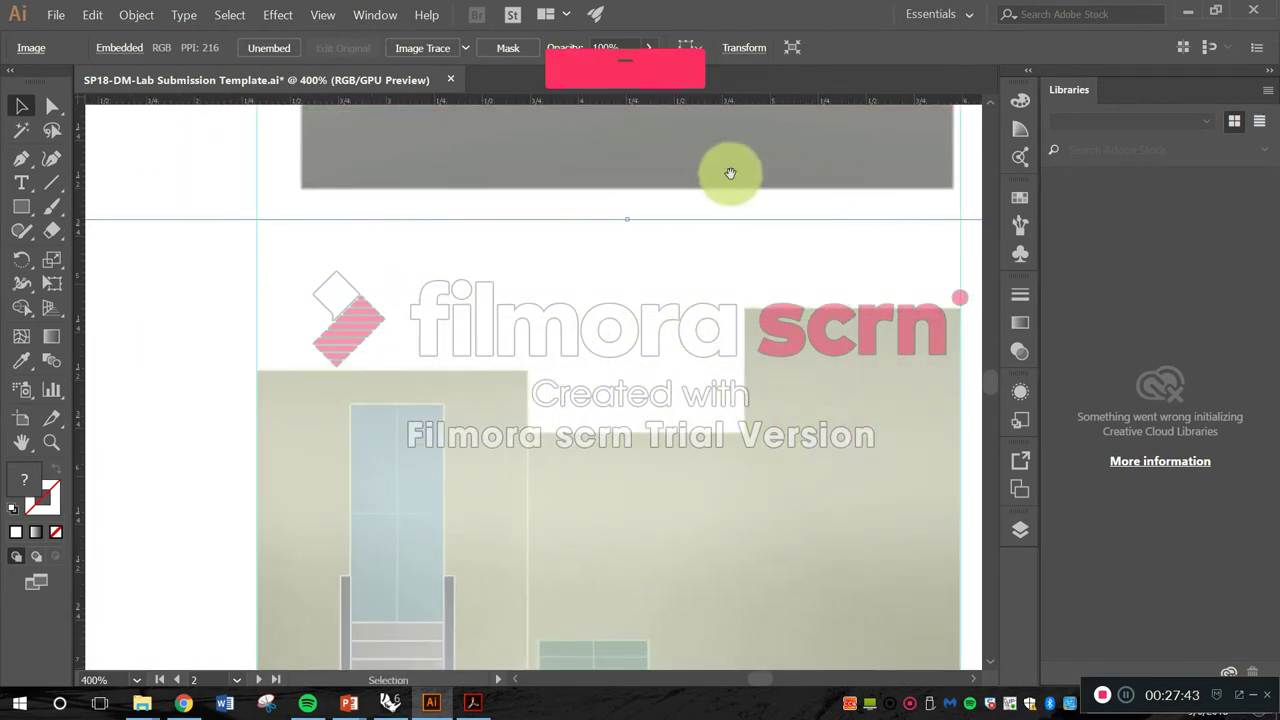
left_click_drag(730, 180, 543, 211)
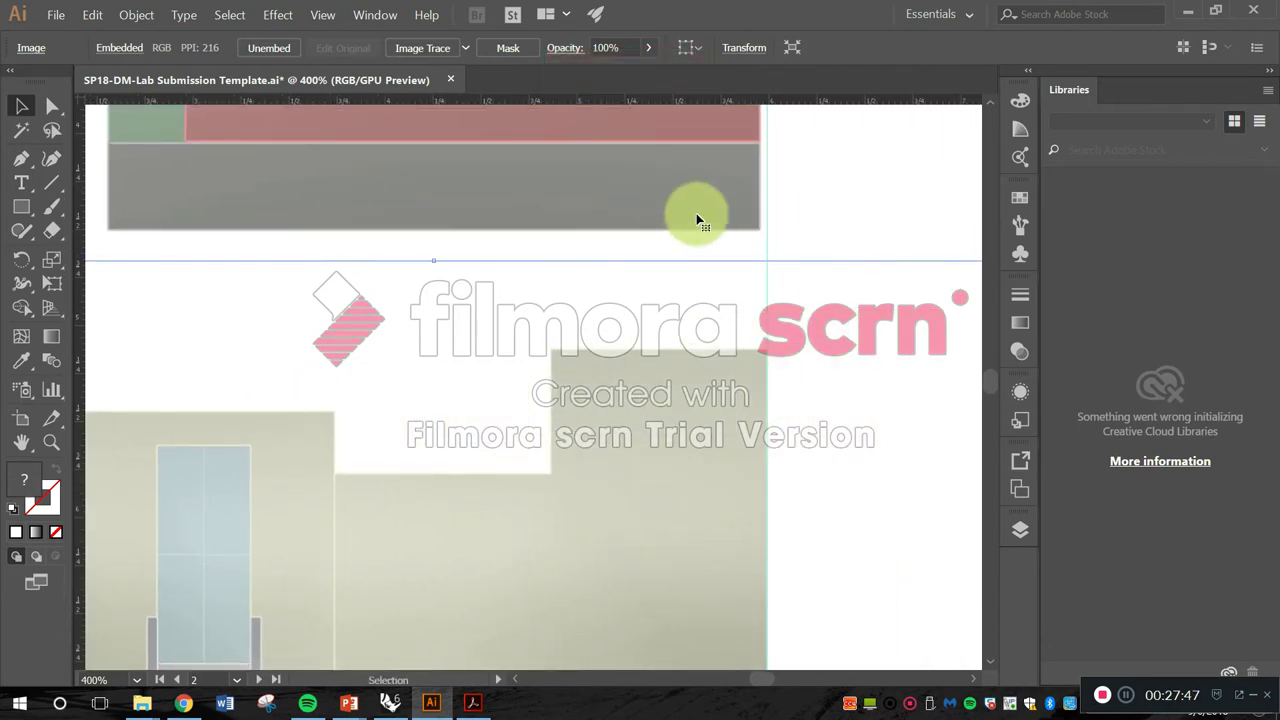
- Enlarge the upper plan image proportionally from its lower-left corner
scroll(740, 229, "down", 3)
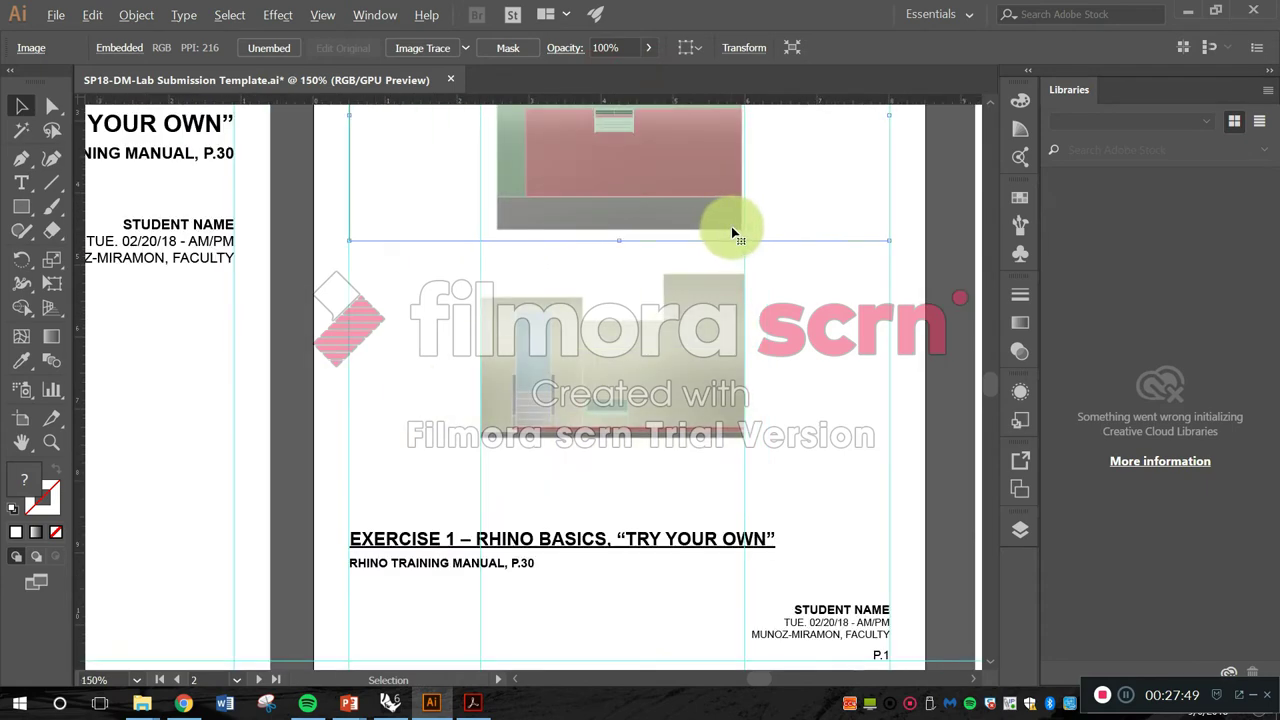
scroll(735, 234, "down", 2)
scroll(686, 251, "up", 3)
left_click_drag(691, 291, 643, 493)
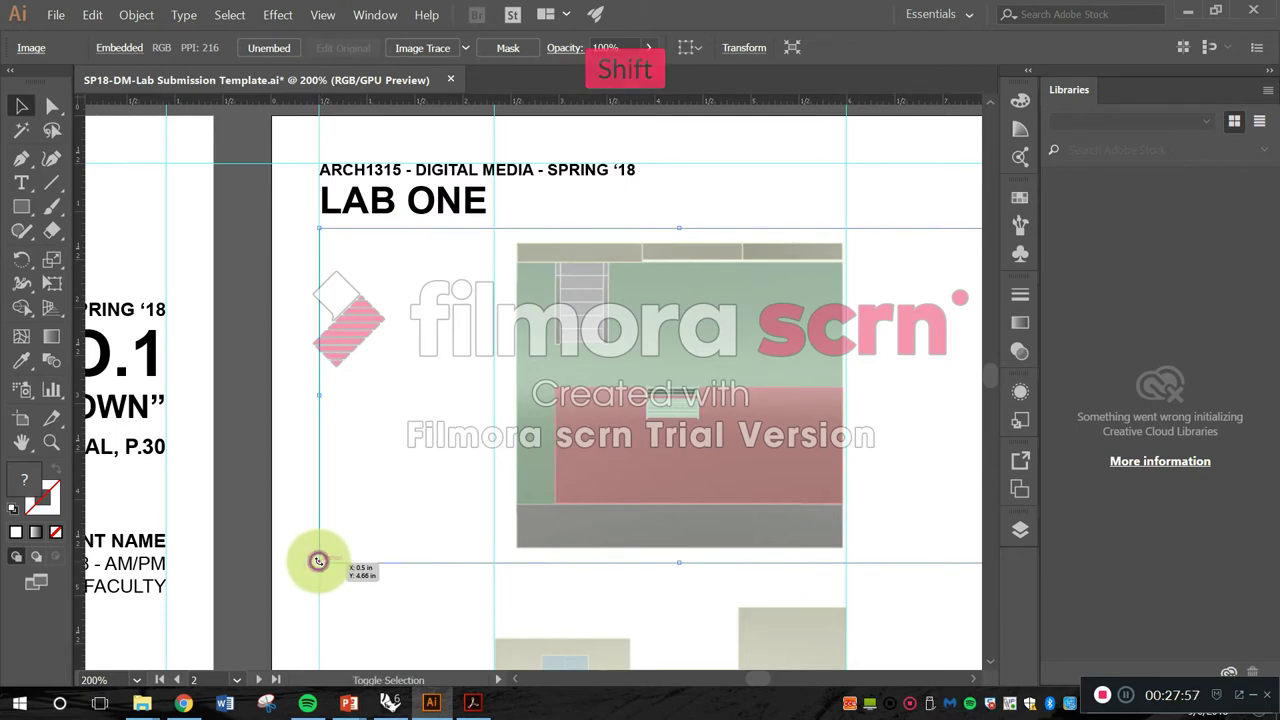
left_click_drag(316, 562, 298, 571)
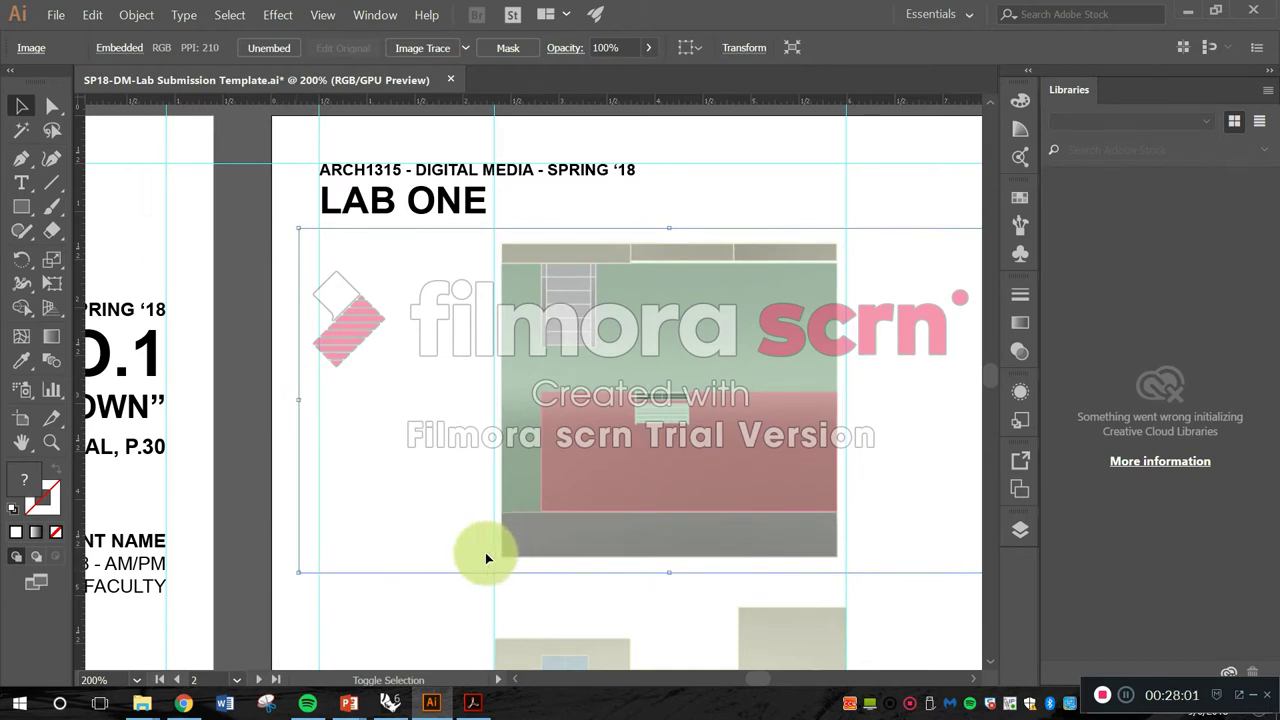
left_click_drag(293, 572, 289, 577)
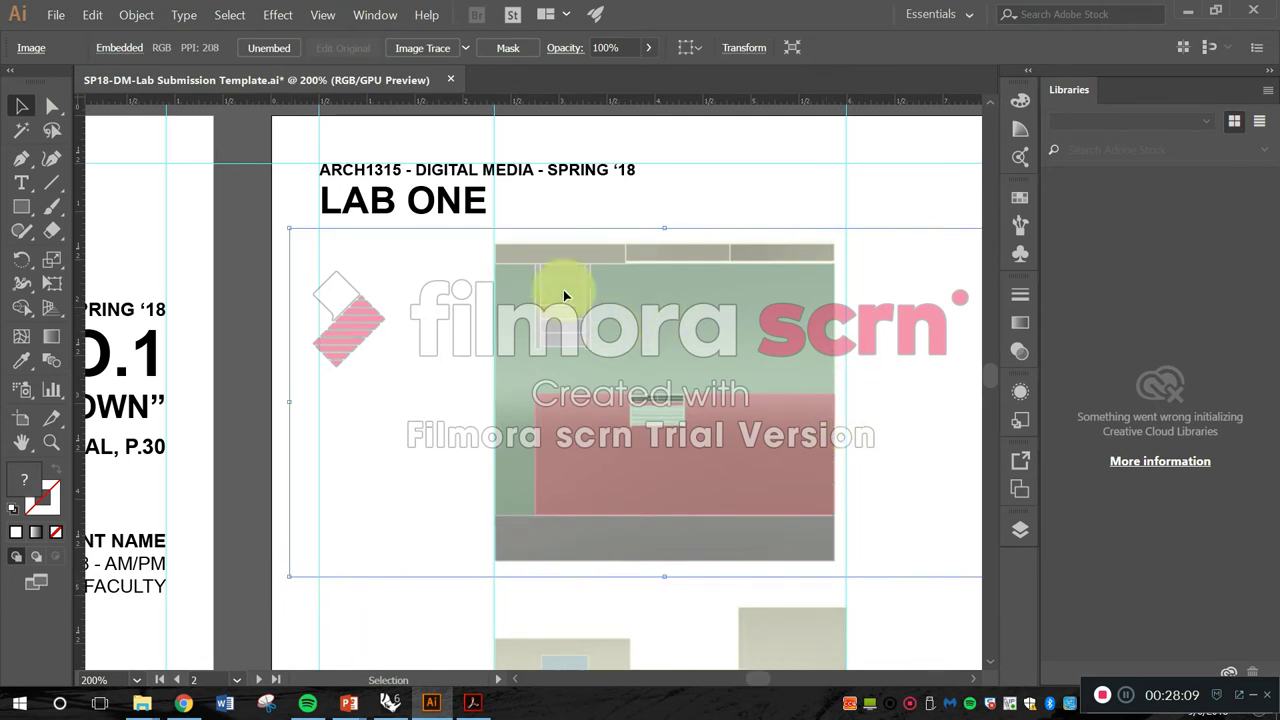
- Scale the plan image further from its corners so it fits between the guides
left_click_drag(843, 400, 569, 396)
key("shift")
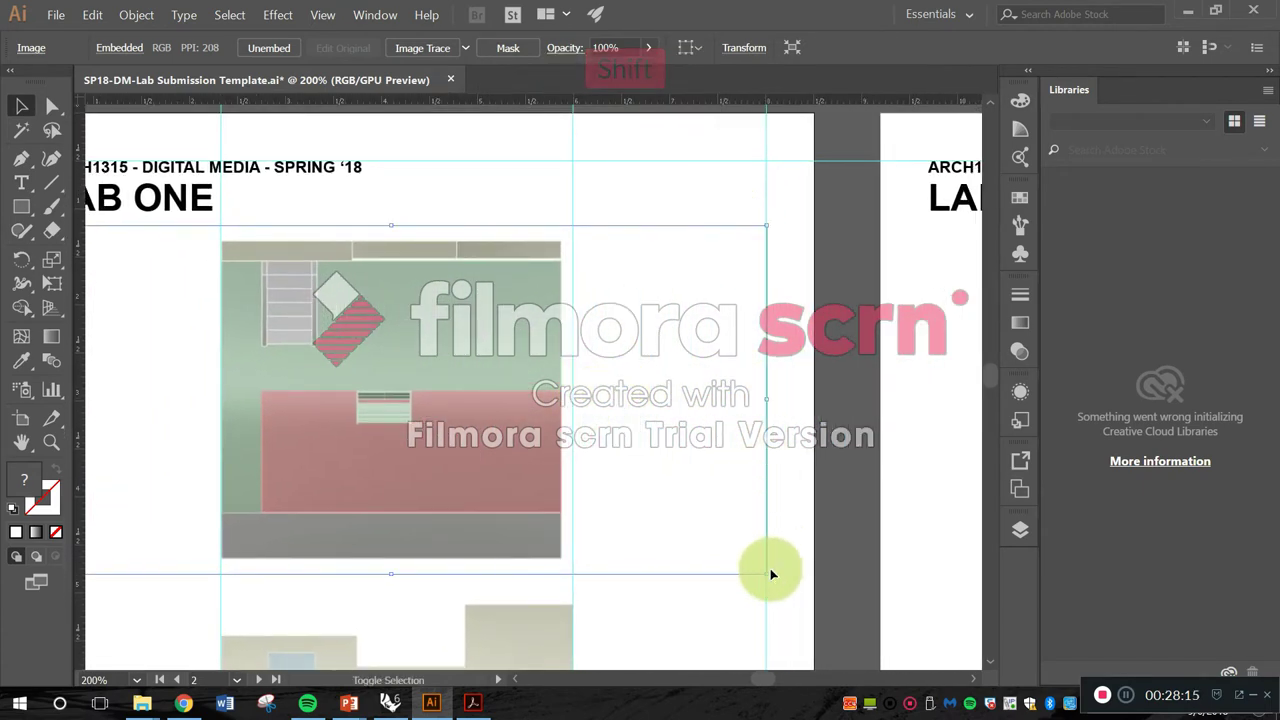
left_click(765, 574)
left_click_drag(765, 574, 776, 588)
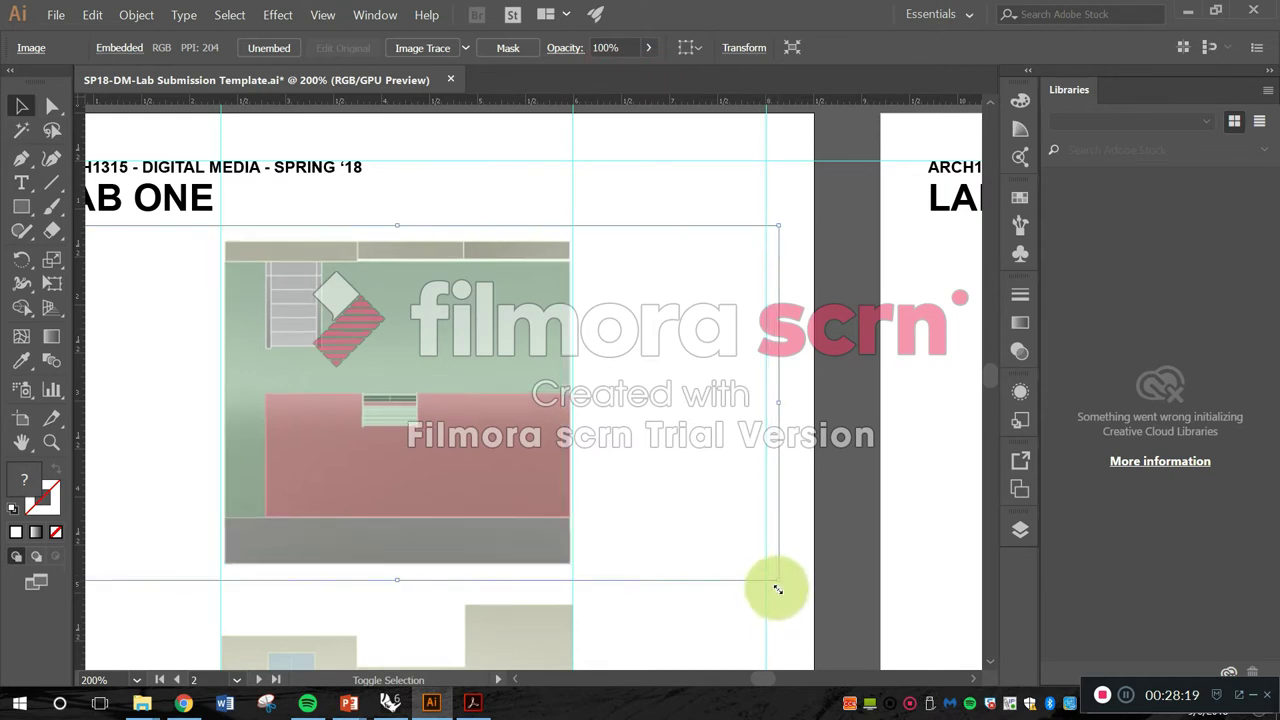
left_click_drag(778, 584, 777, 586)
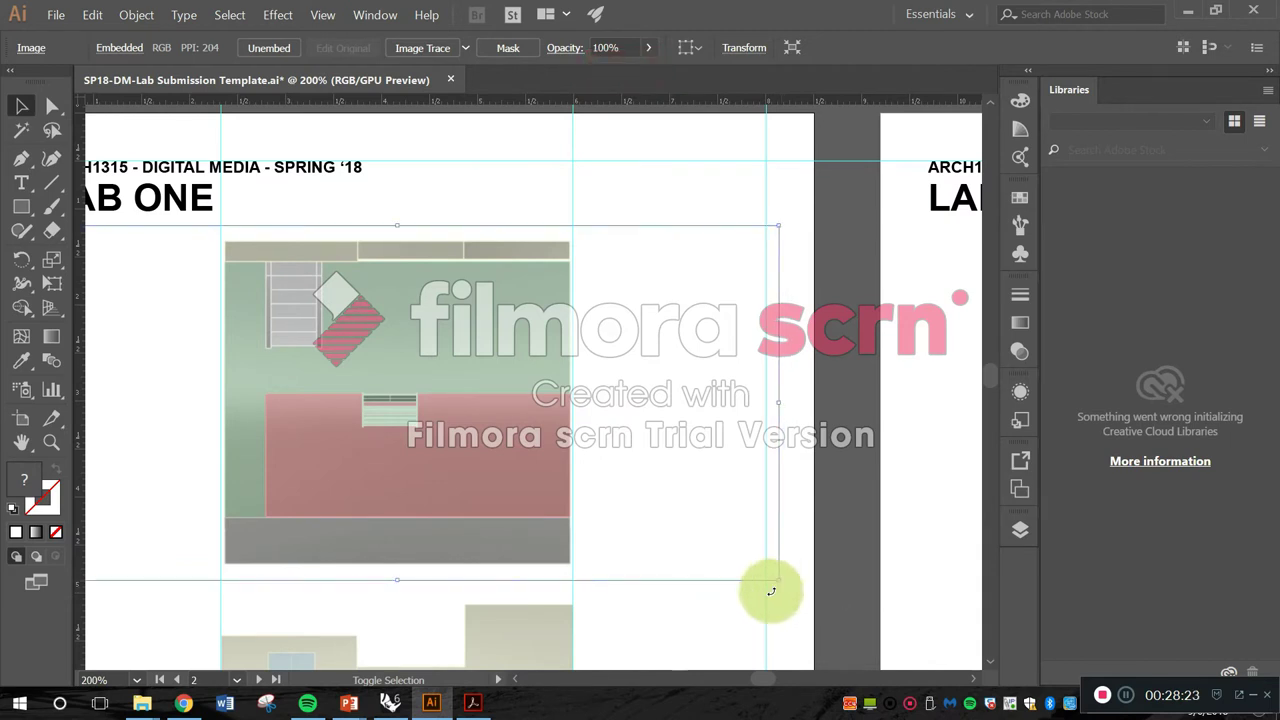
left_click(443, 551)
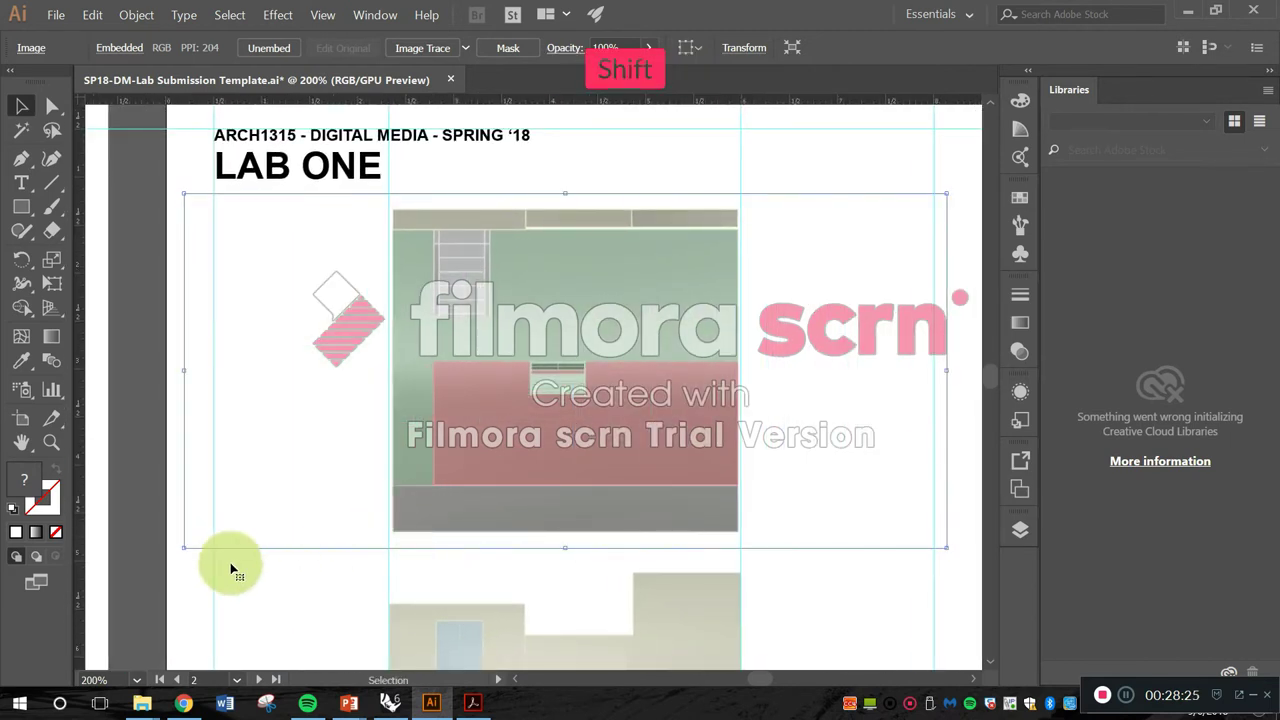
left_click_drag(183, 547, 186, 566)
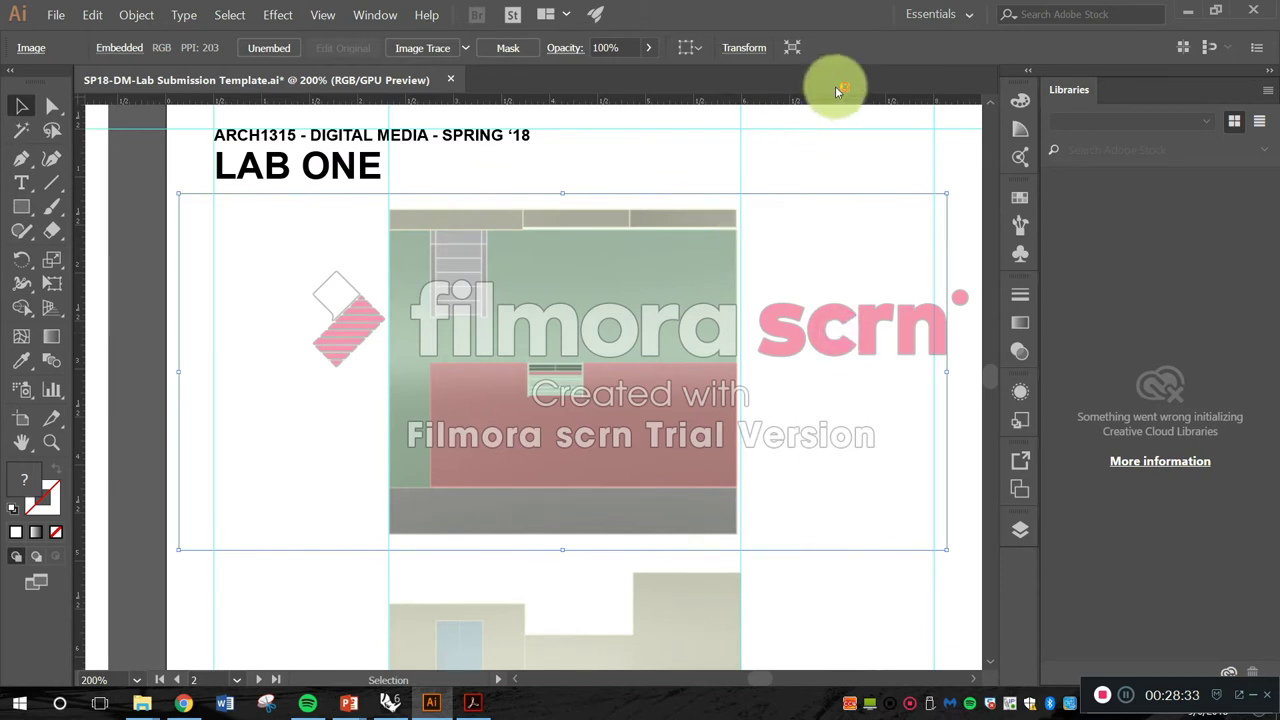
- Nudge the plan image left twice, enlarge it slightly, and view the whole Lab One page
key("Left")
key("Left")
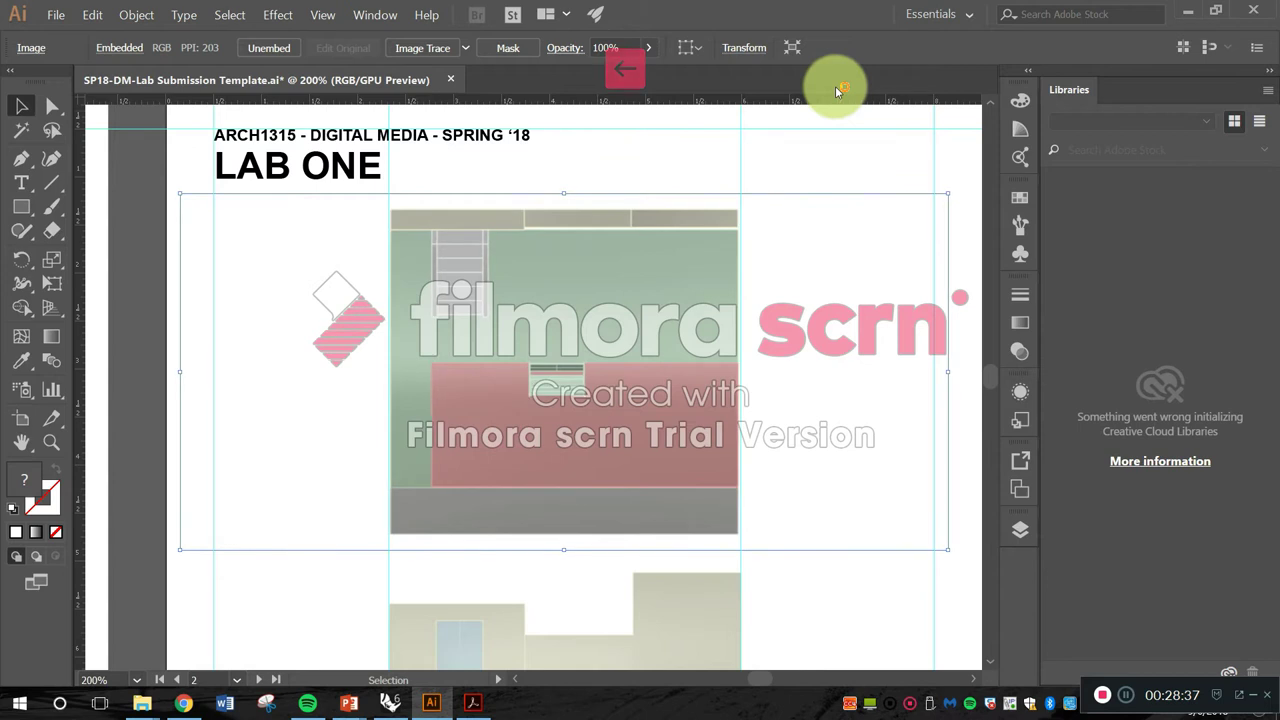
key("Left")
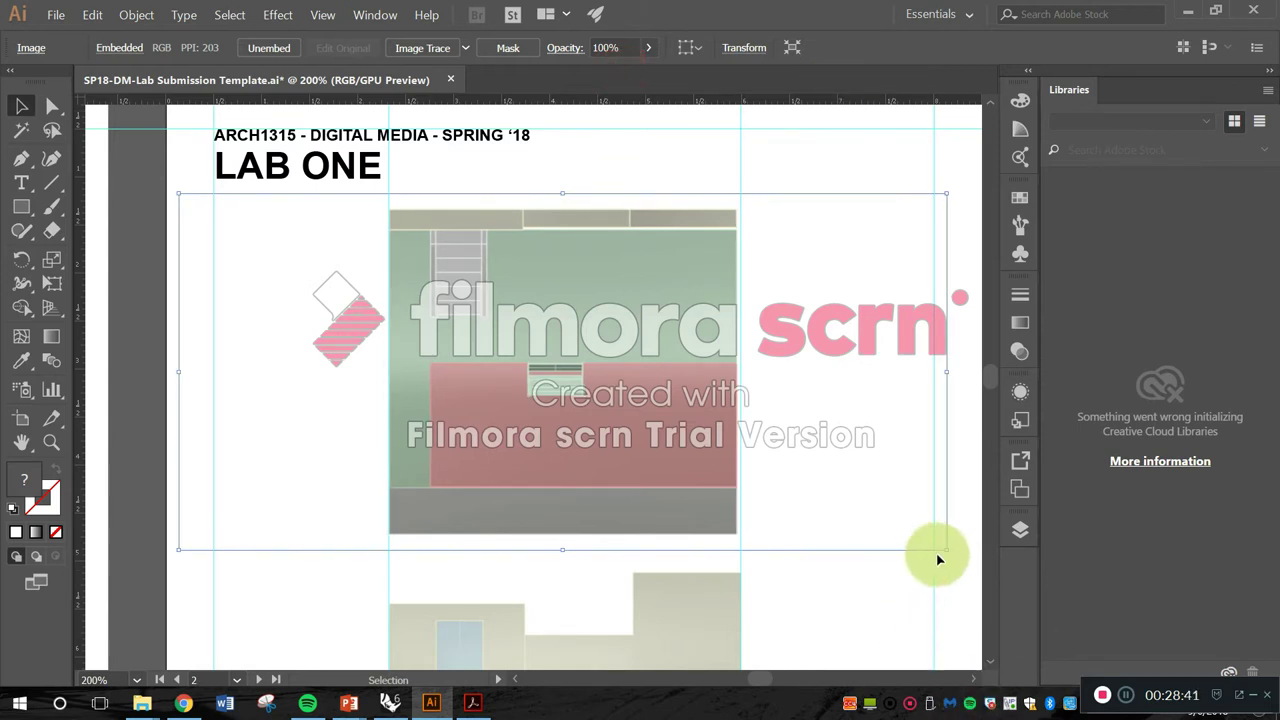
key("shift")
left_click_drag(945, 546, 952, 552)
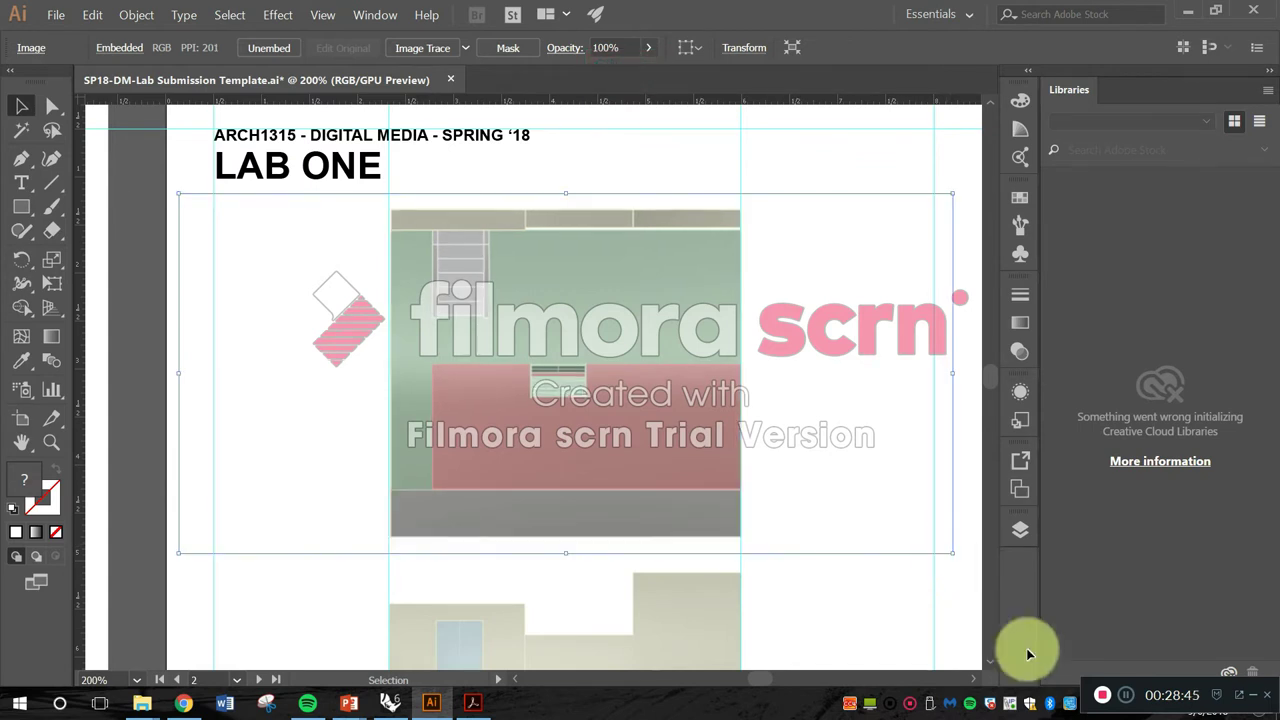
key("shift")
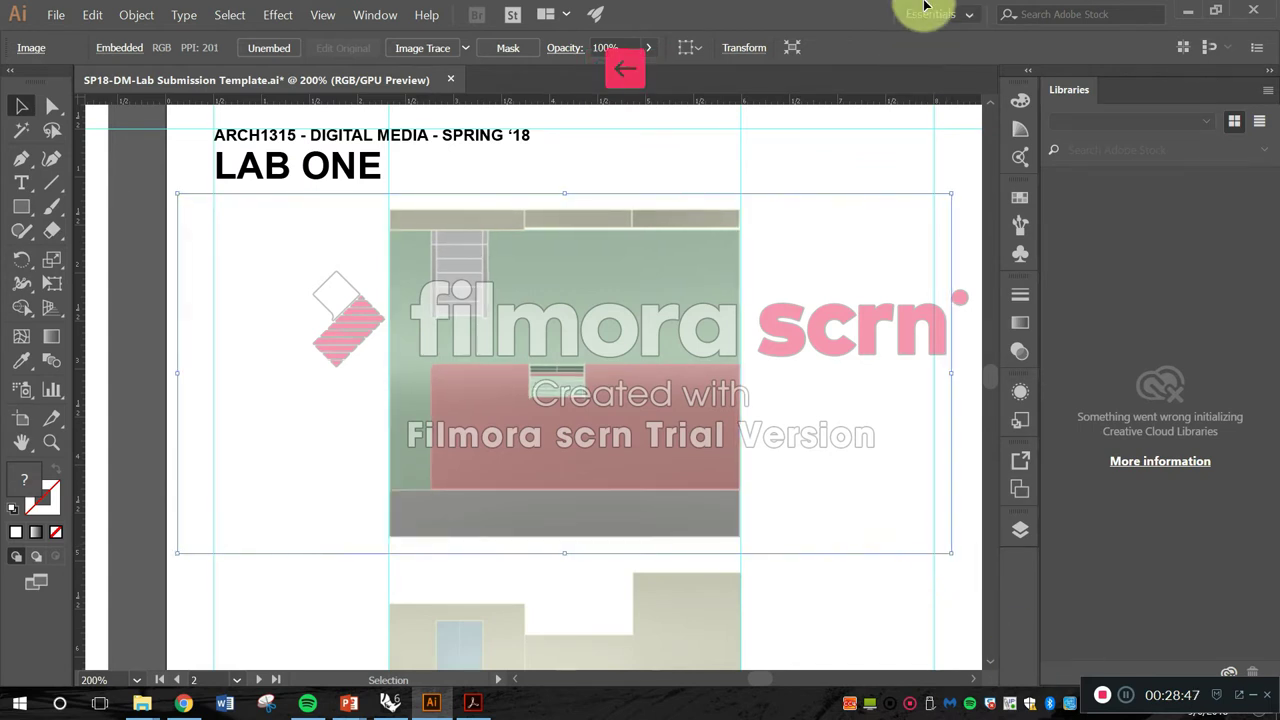
left_click(828, 178)
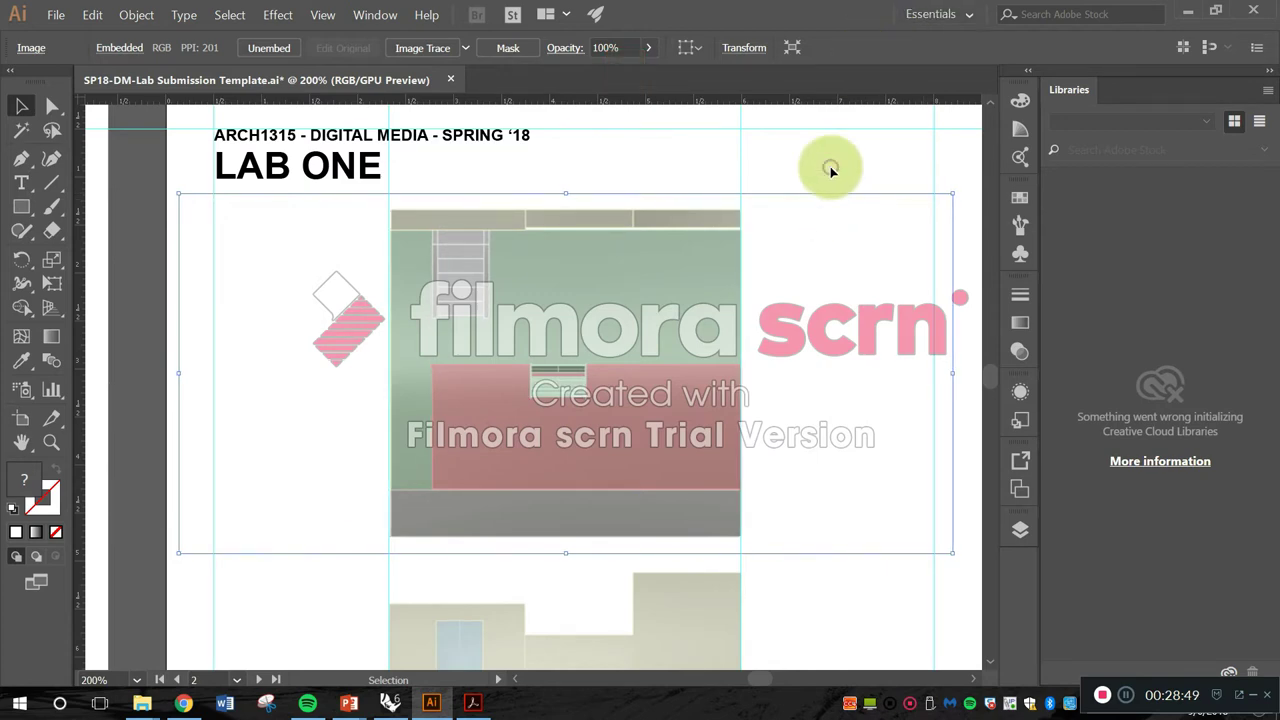
scroll(763, 209, "down", 2)
left_click_drag(783, 426, 704, 344)
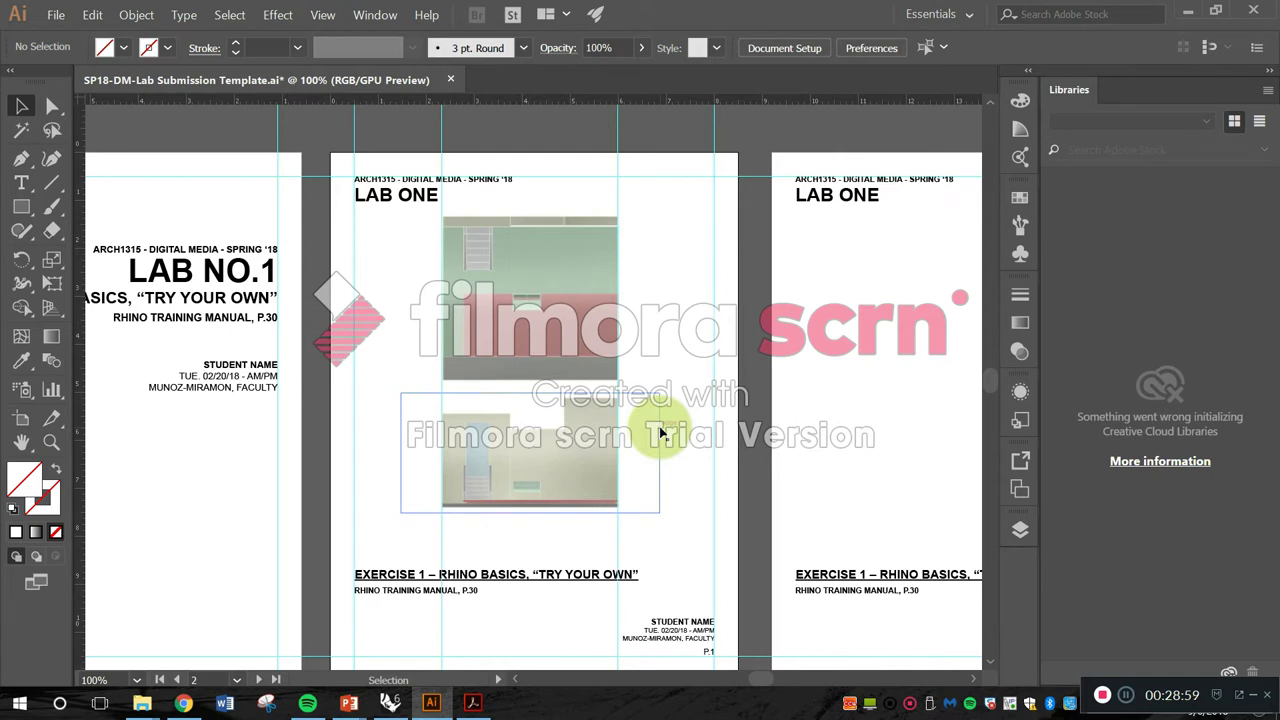
left_click(520, 292)
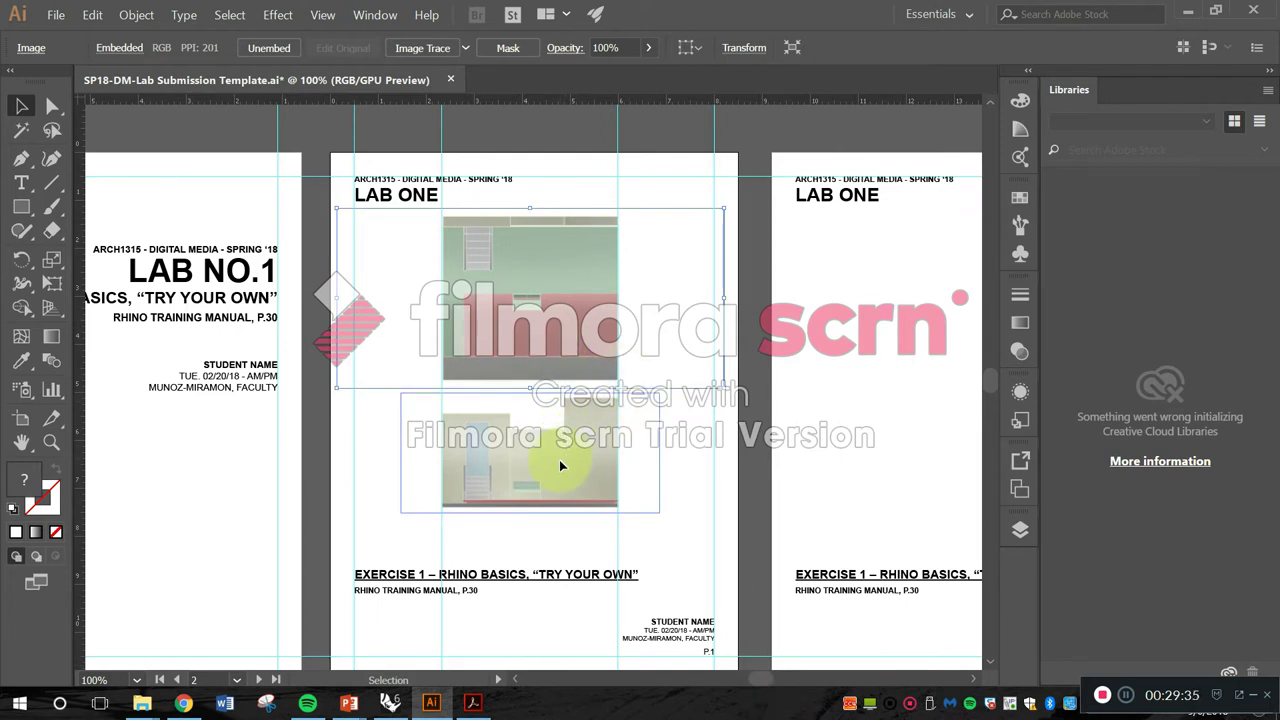
left_click(566, 456)
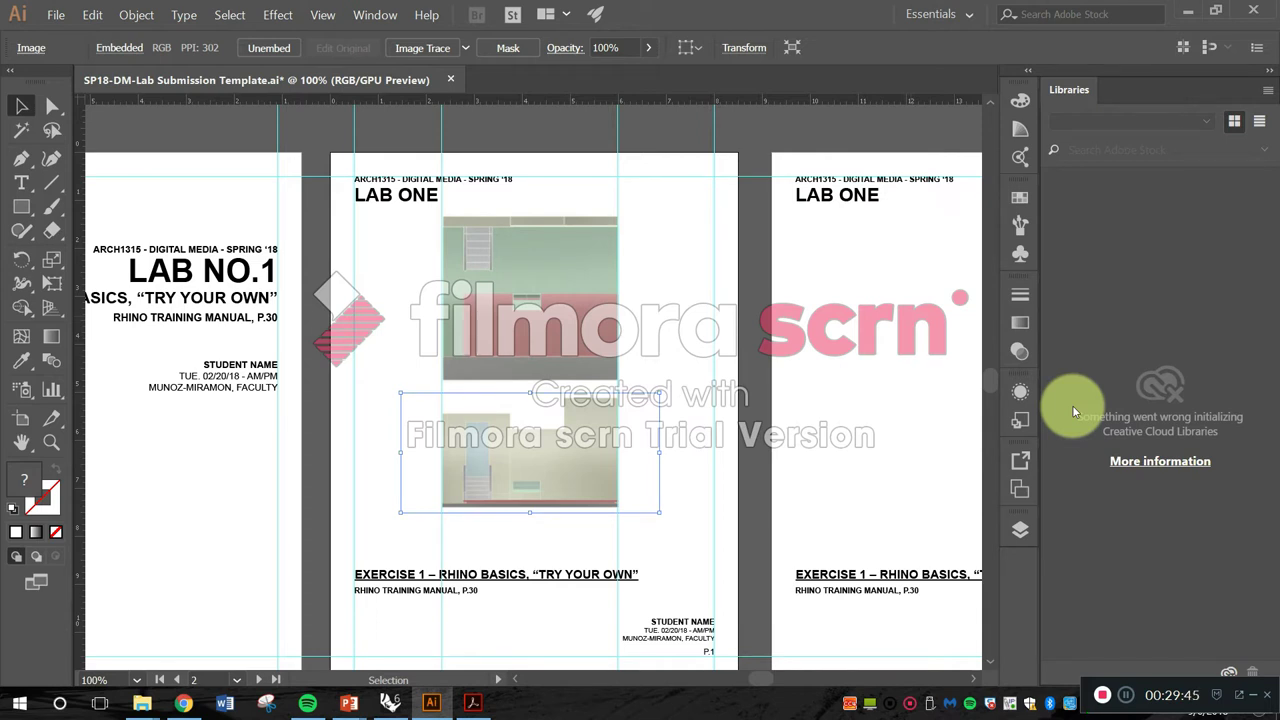
- Nudge the lower image down four small steps and up one large step
key("Down")
key("Down")
key("Down")
key("Down")
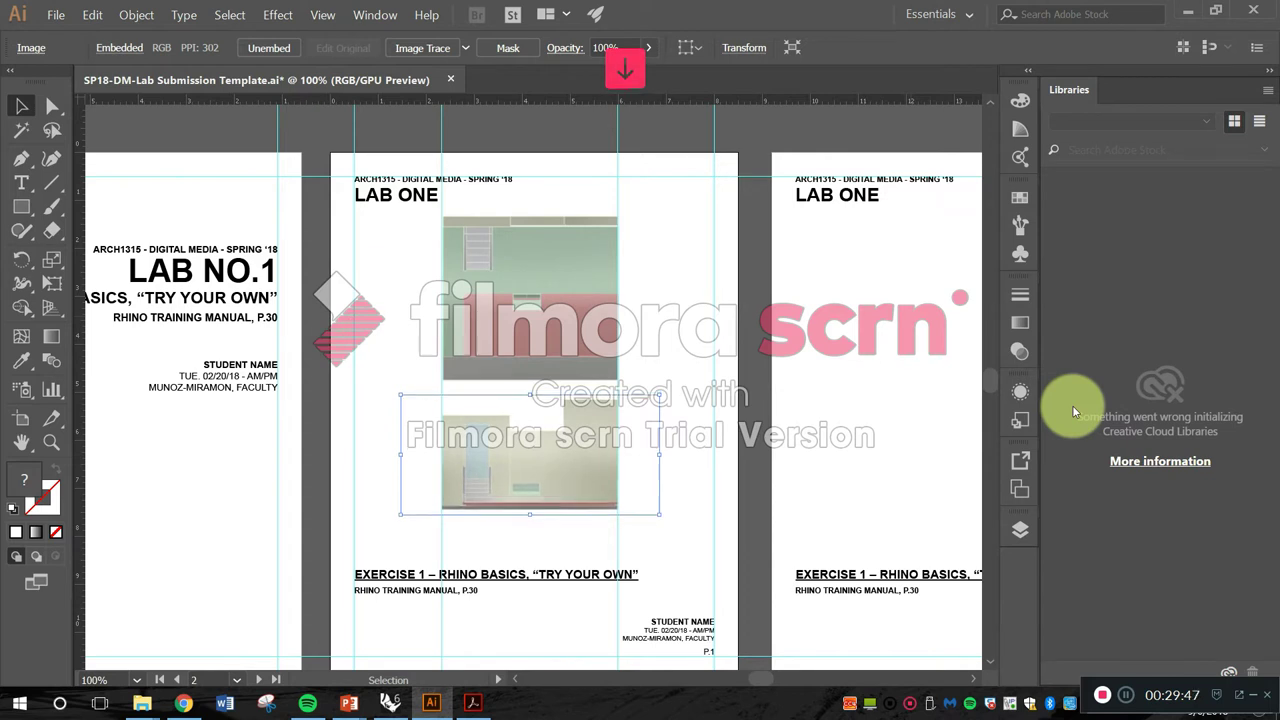
key("Down")
key("Down")
key("Down")
key("Down")
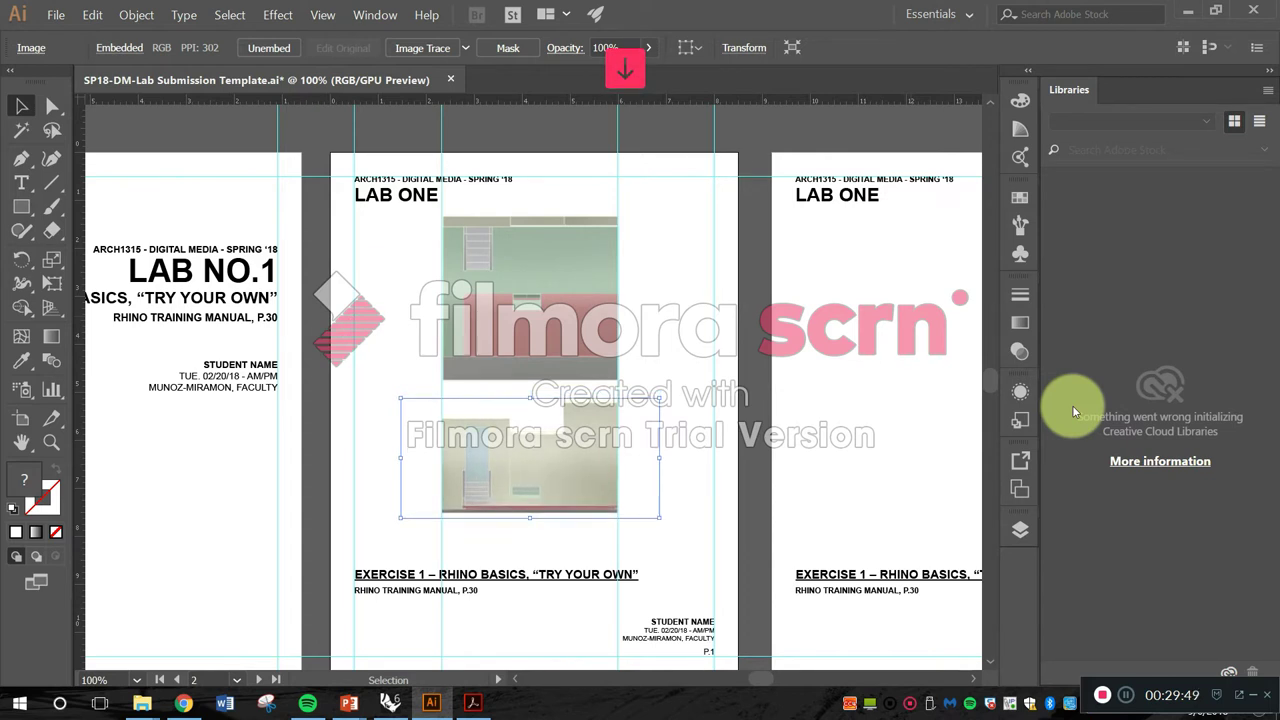
key("Down")
key("Down")
key("Down")
key("Down")
key("Down")
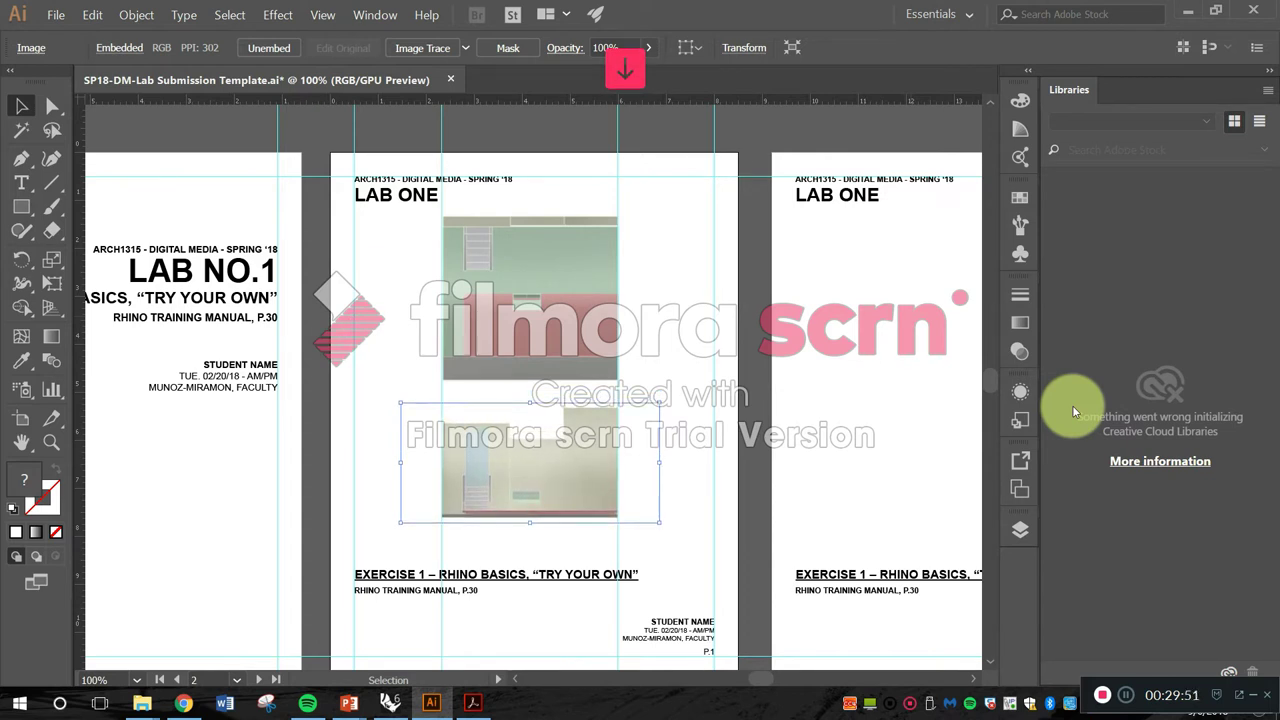
key("Down")
key("Down")
key("Down")
key("Down")
key("Down")
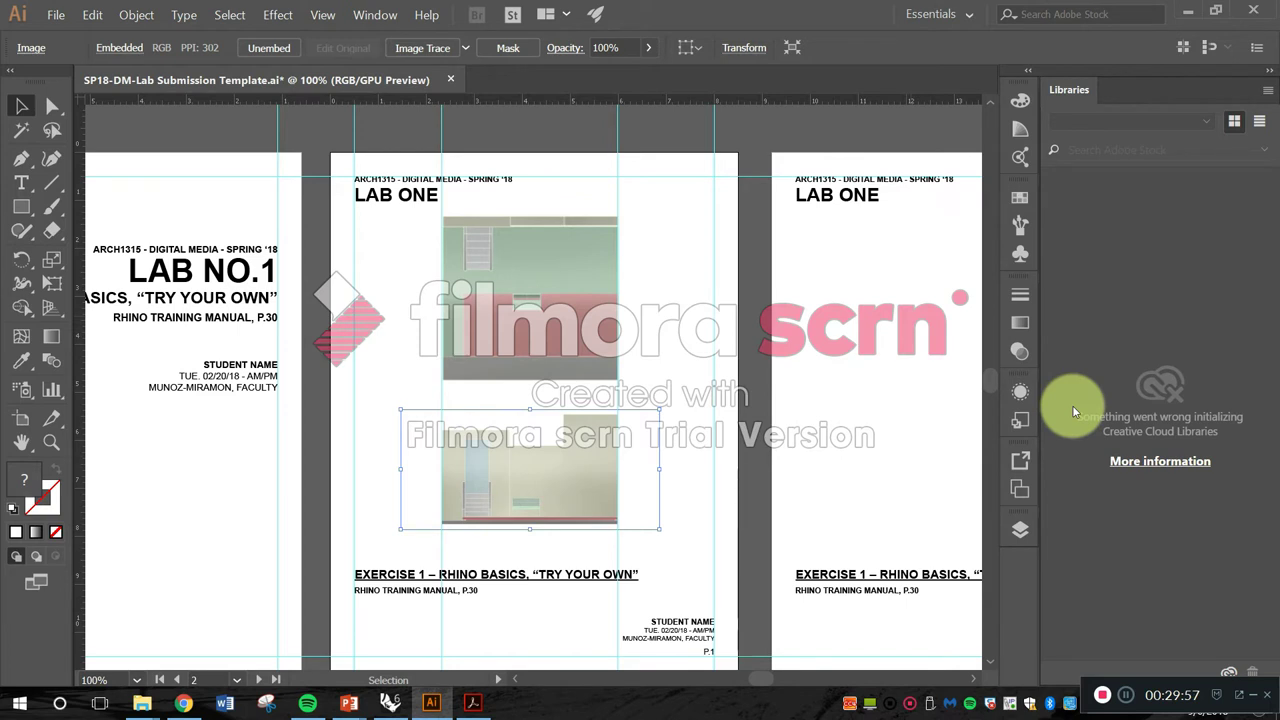
key("shift")
key("shift+Up")
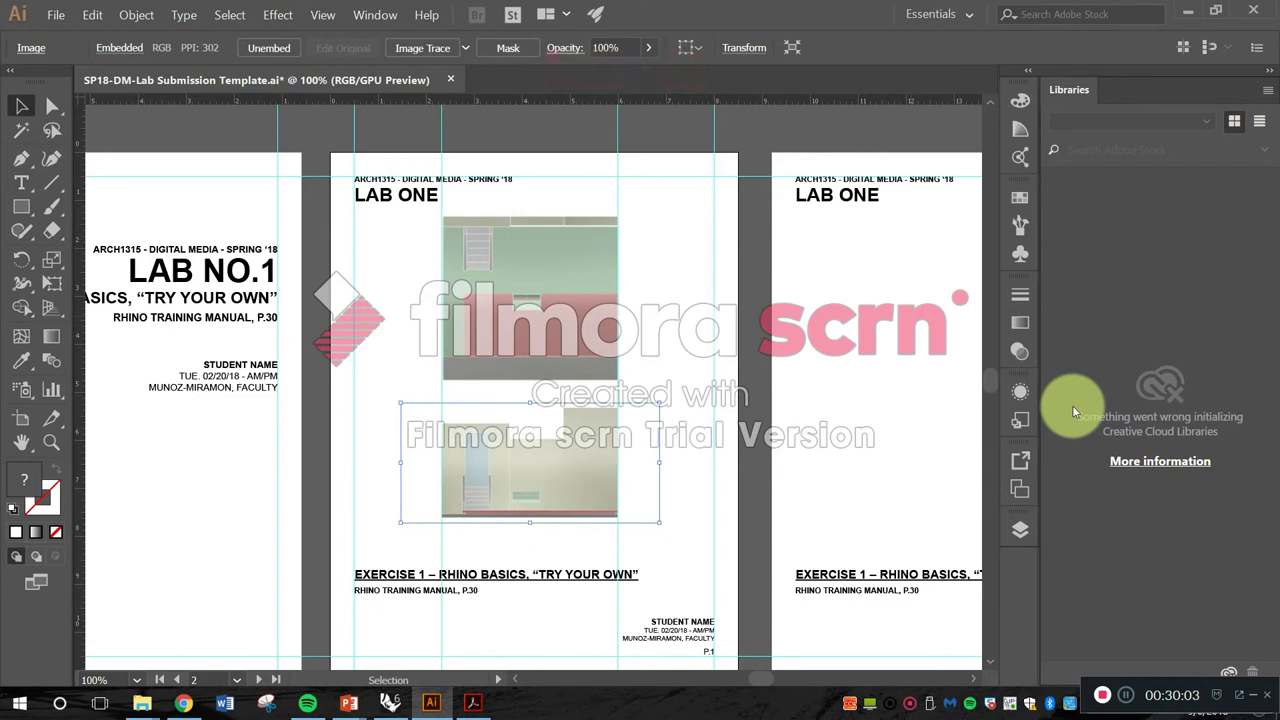
left_click(925, 300)
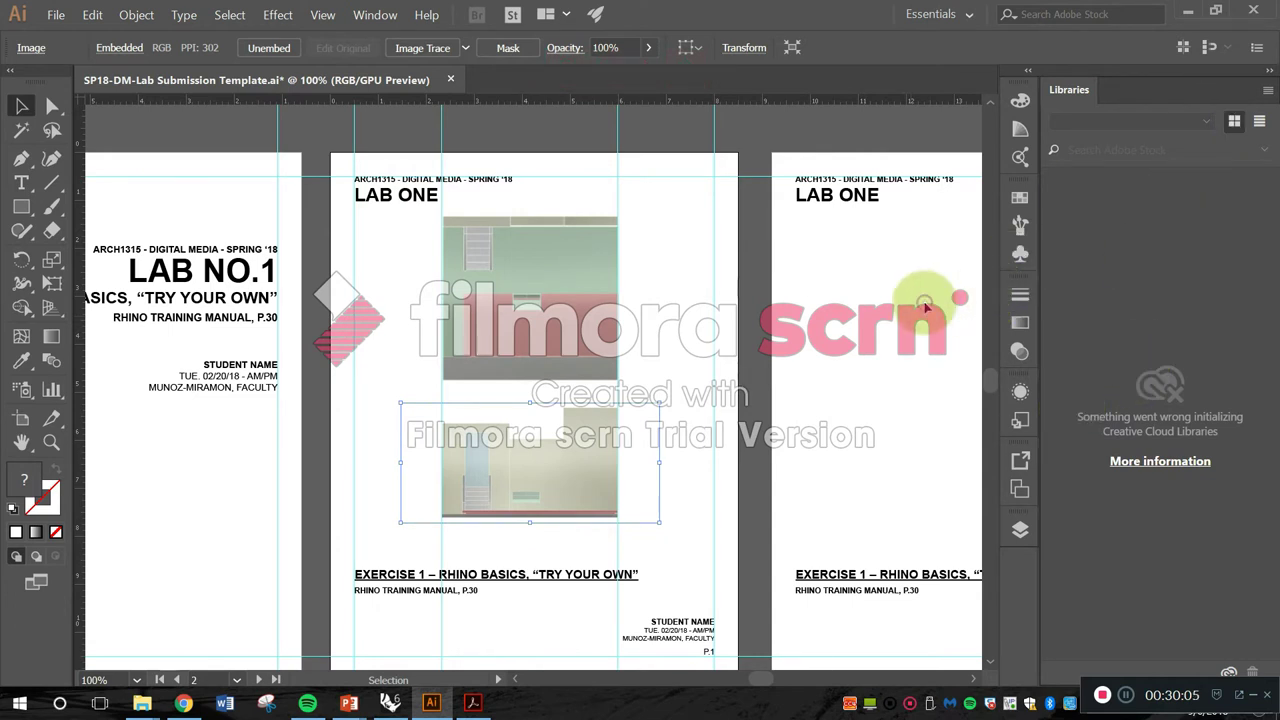
- Fine-tune the lower image's vertical spacing below the plan with Shift+arrow nudges
left_click(568, 440)
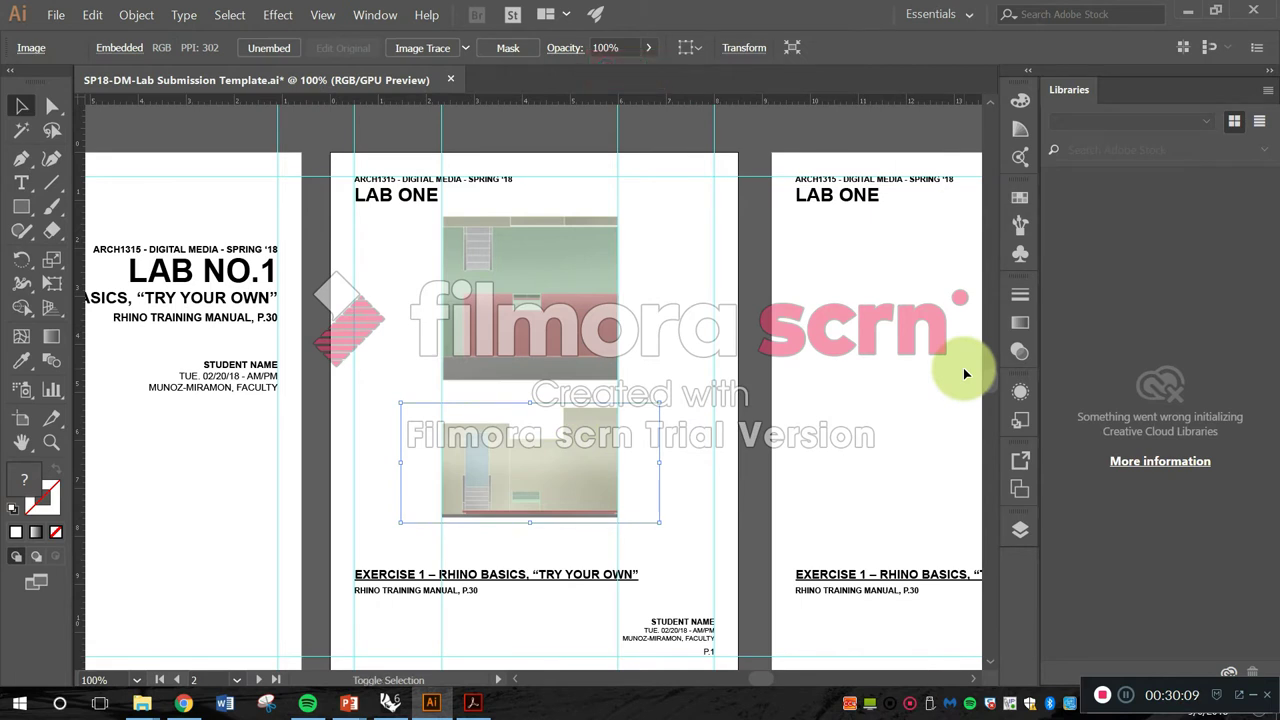
key("shift+Down")
key("shift+Down")
key("shift+Down")
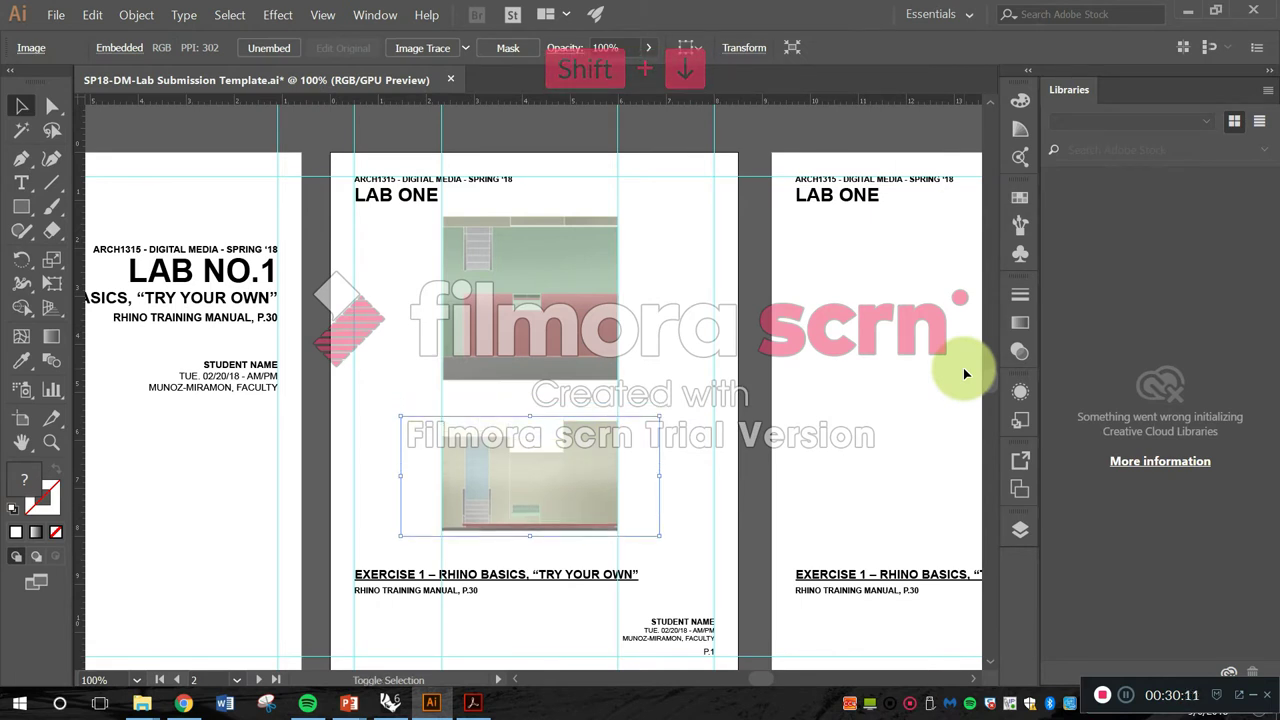
key("shift+Down")
key("shift+Up")
key("shift+Up")
key("shift+Up")
key("shift+Down")
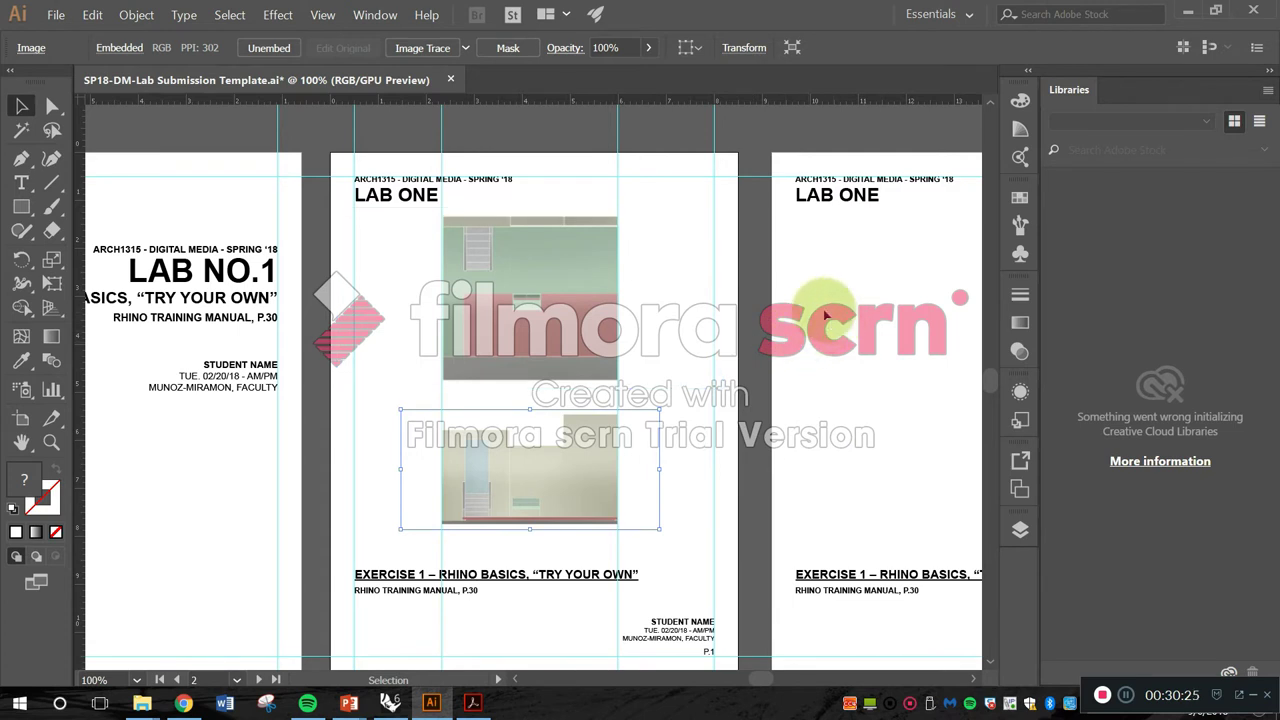
left_click(600, 485)
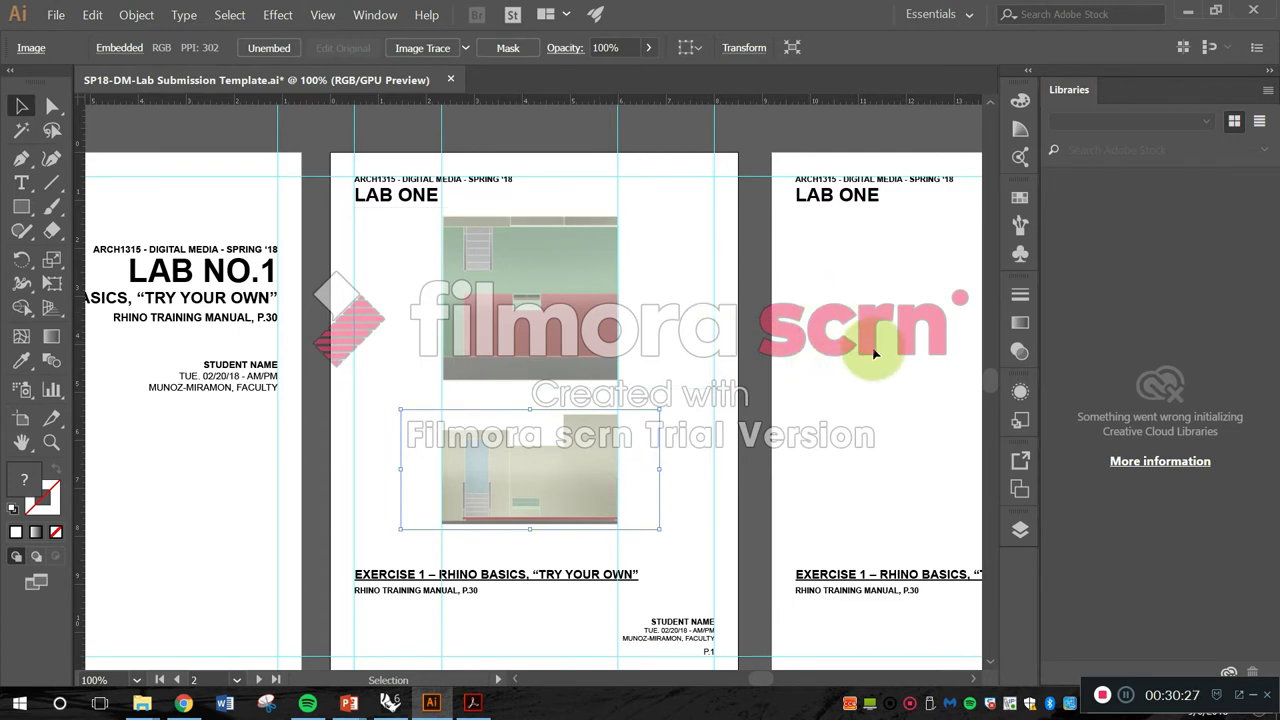
key("shift+Down")
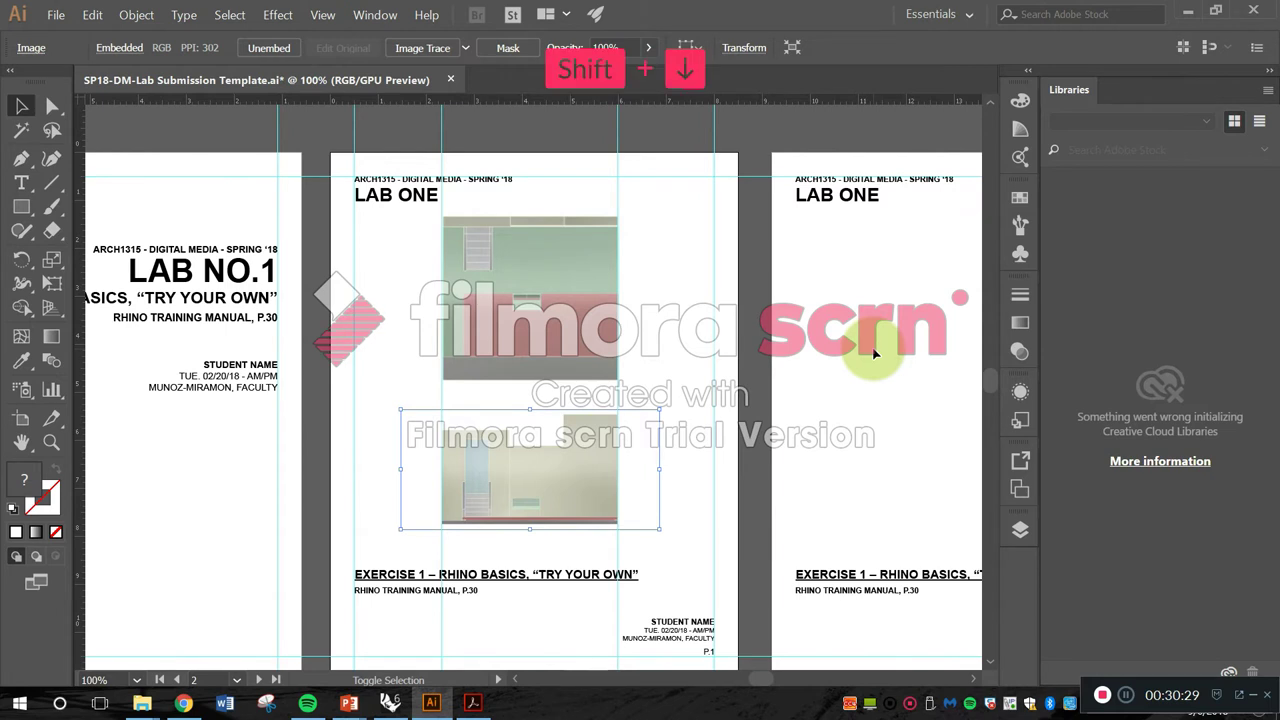
key("shift+Up")
key("shift+Down")
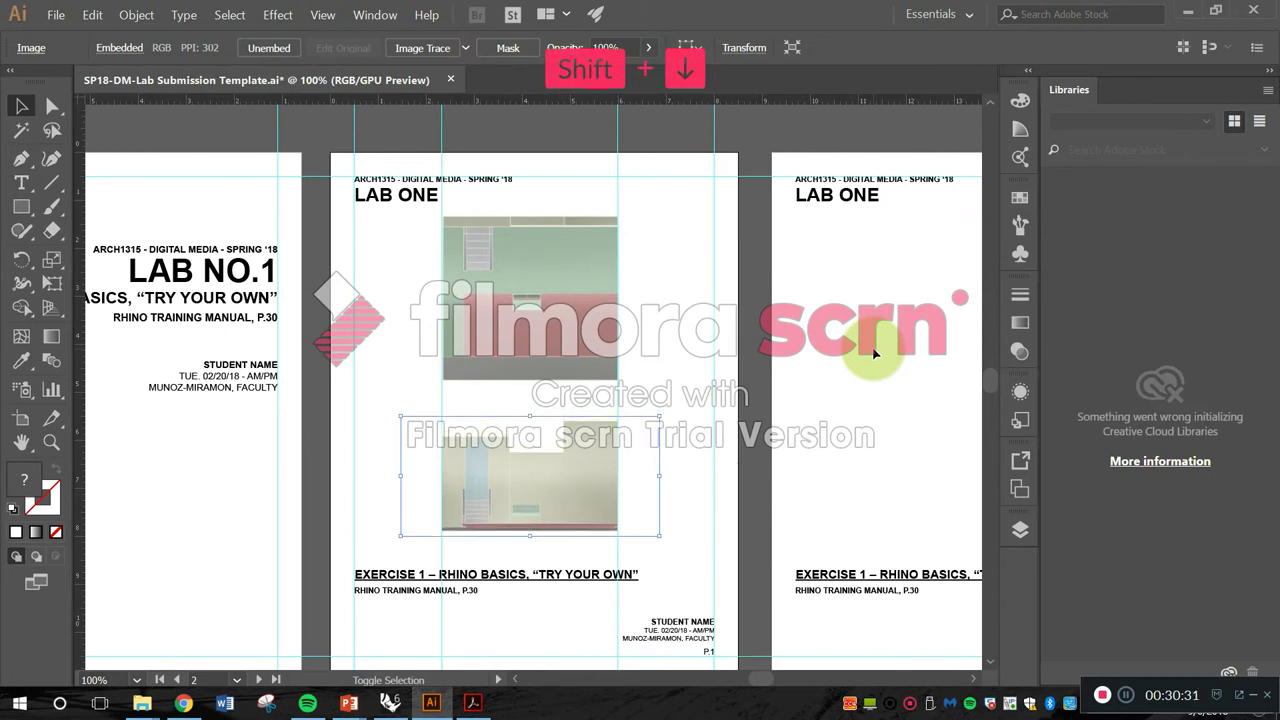
key("shift+Up")
key("shift+Down")
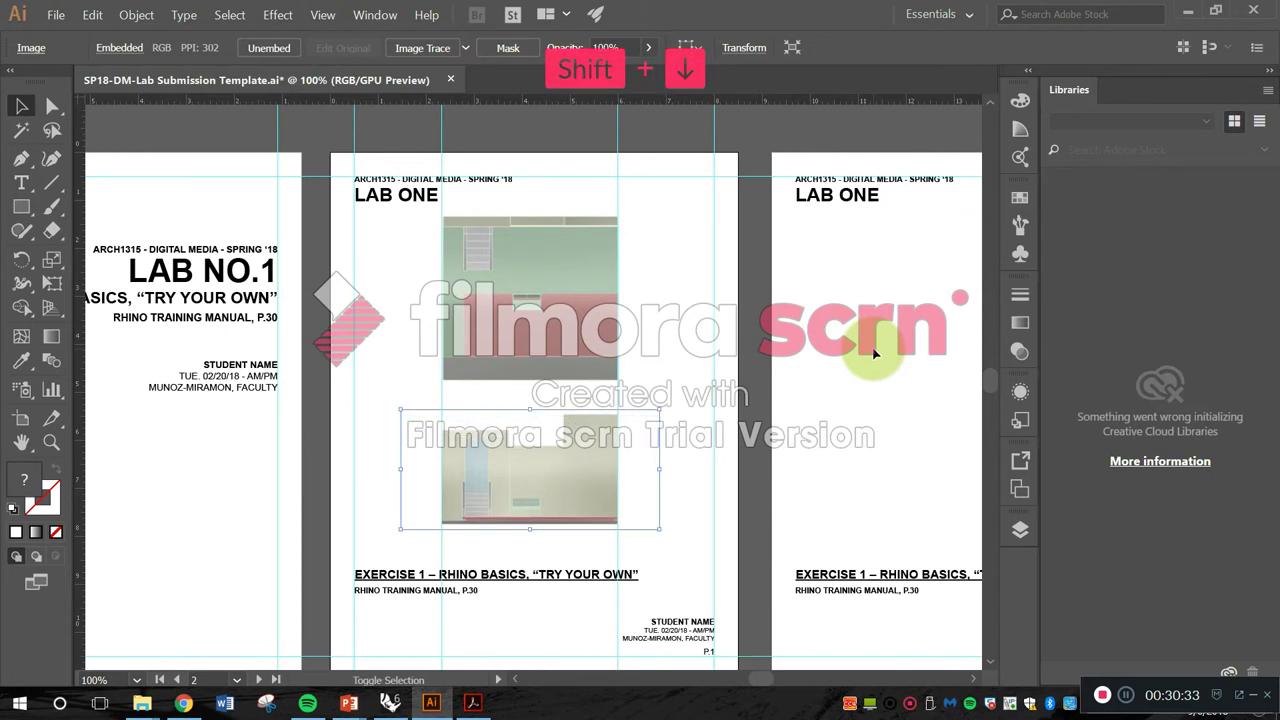
left_click(873, 352)
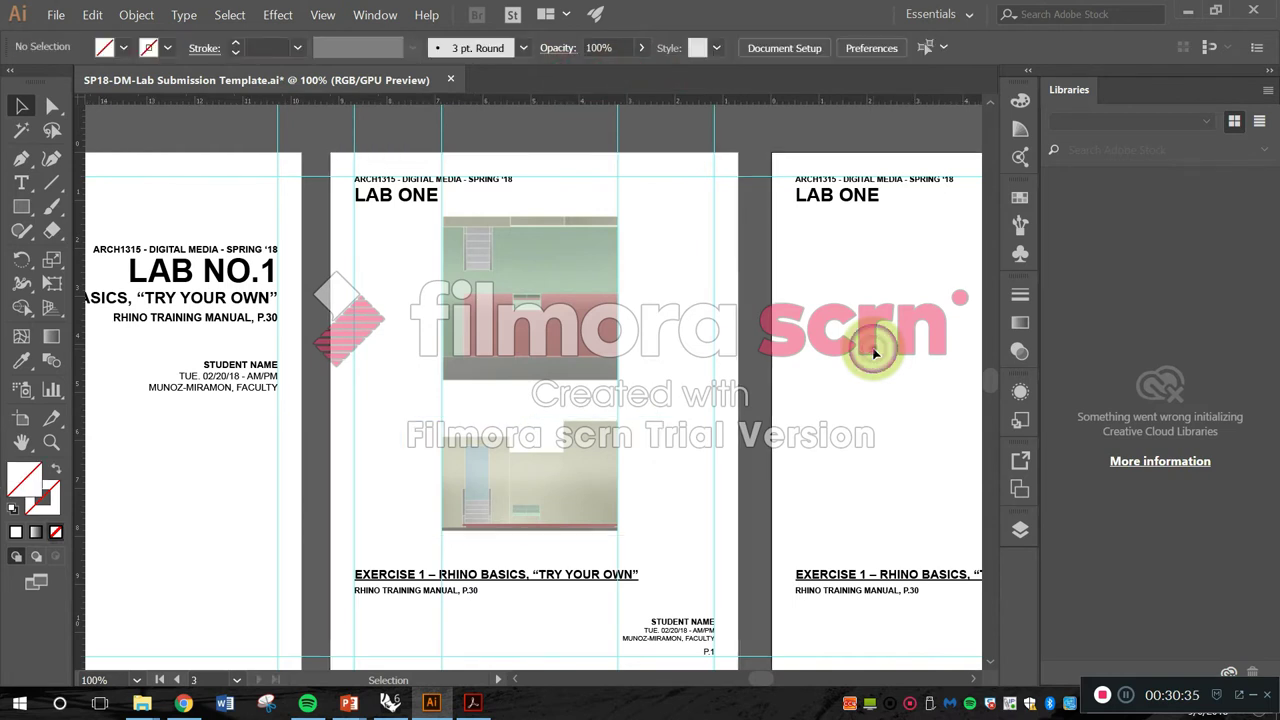
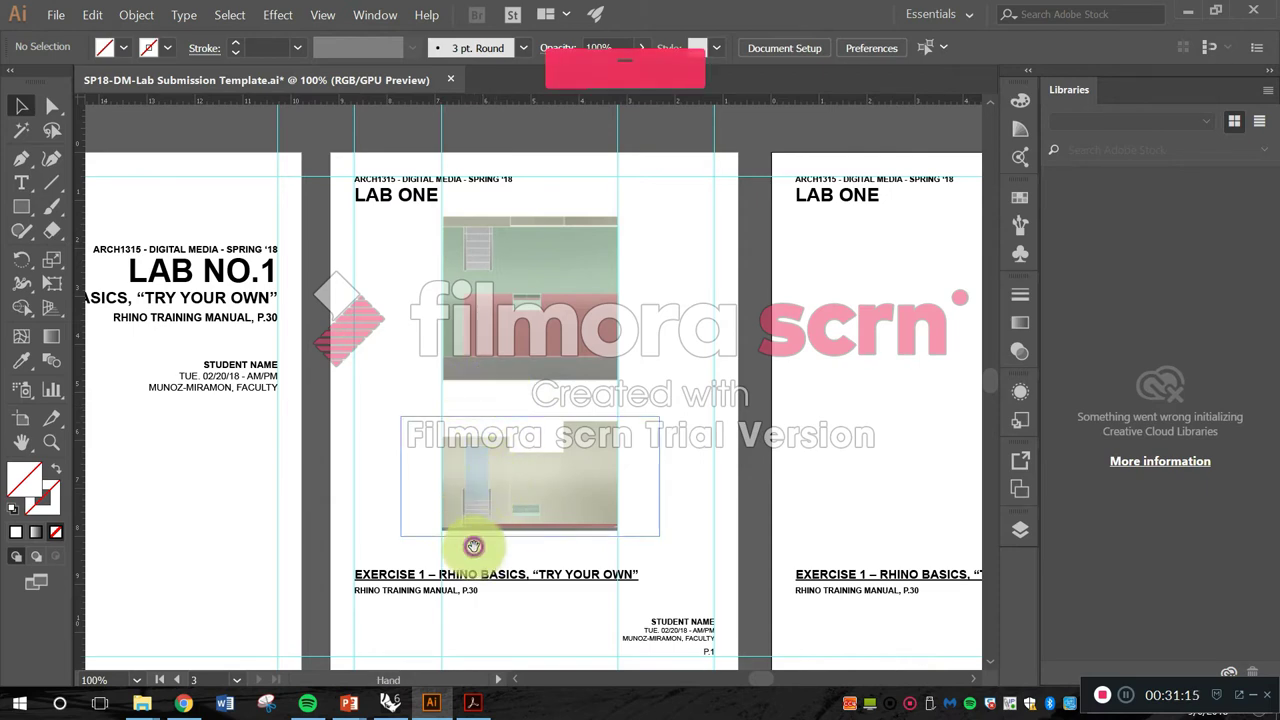
- Zoom in to 200% on the 'RHINO TRAINING MANUAL, P.30' subtitle below the EXERCISE 1 heading
scroll(480, 549, "down", 3)
scroll(467, 493, "up", 3, "alt")
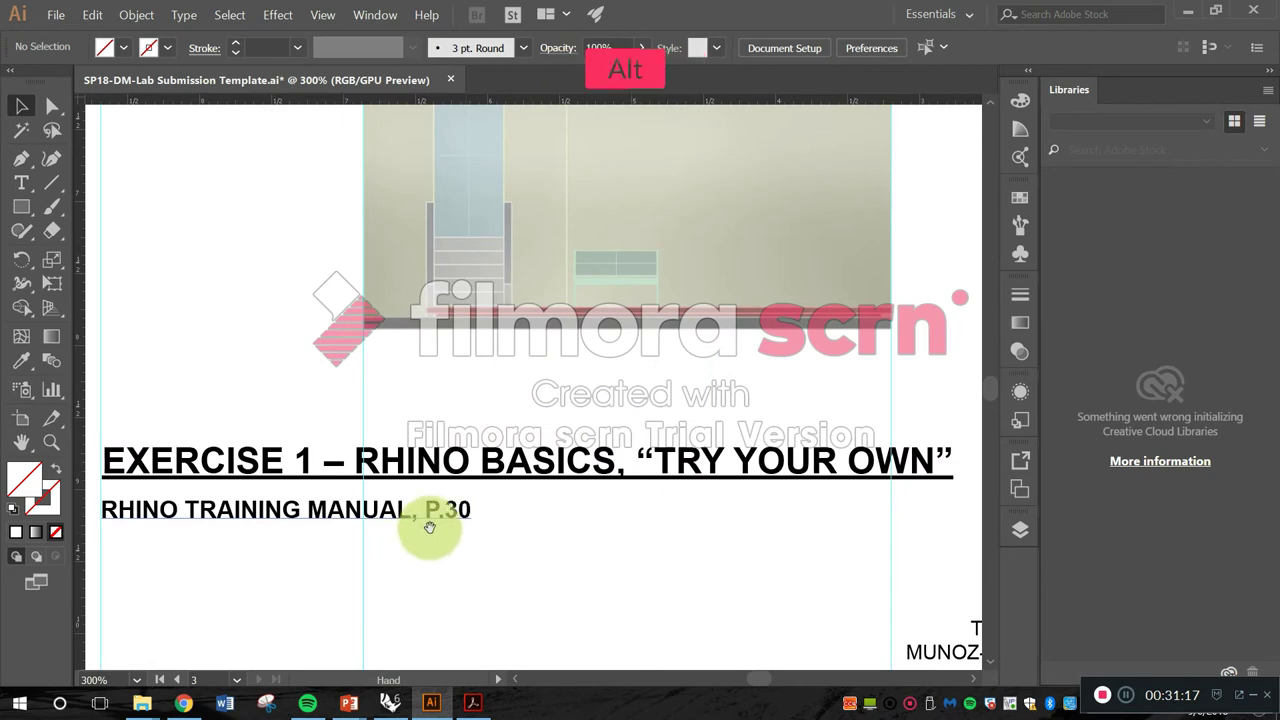
scroll(430, 520, "down", 2, "alt")
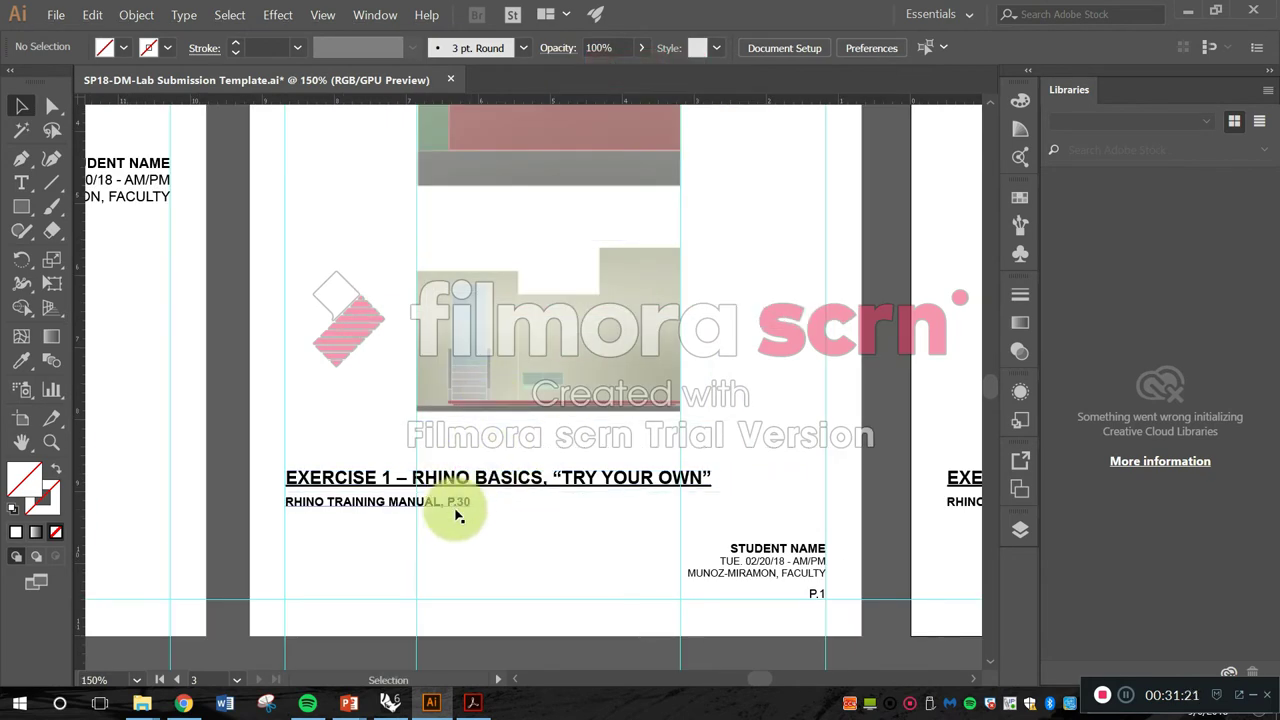
scroll(368, 512, "up", 1, "alt")
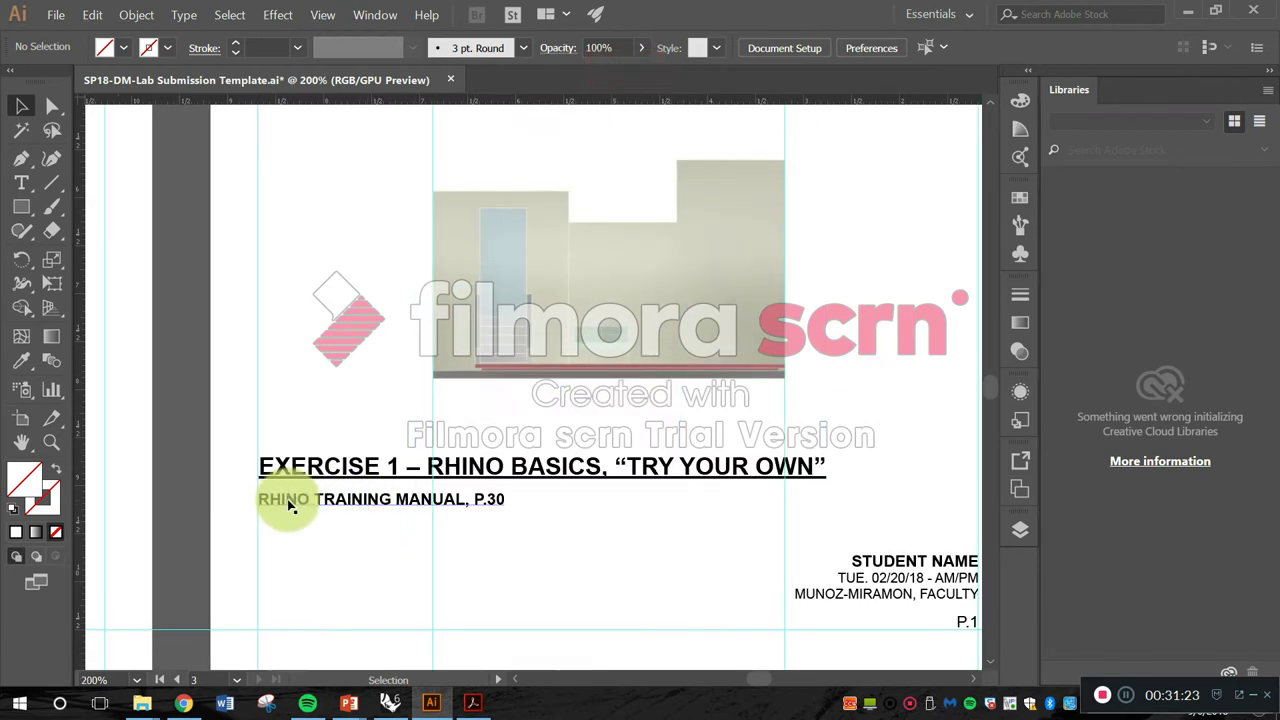
left_click(355, 512)
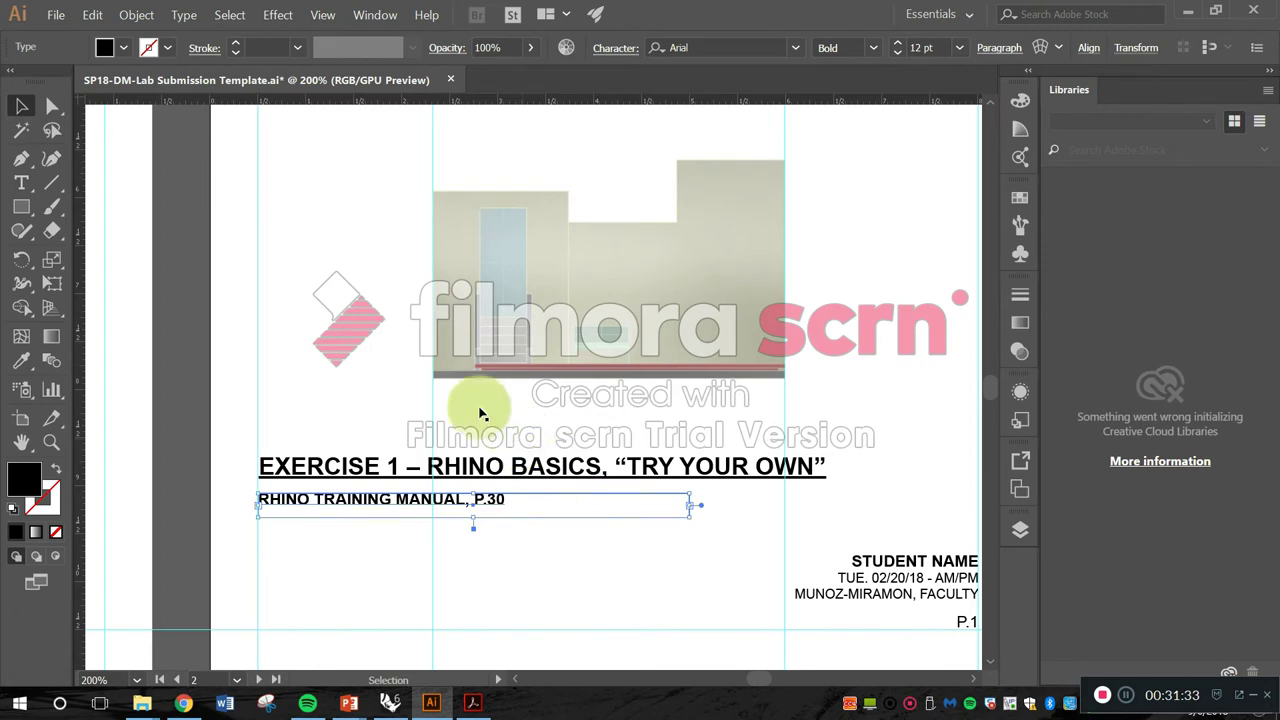
left_click(359, 546)
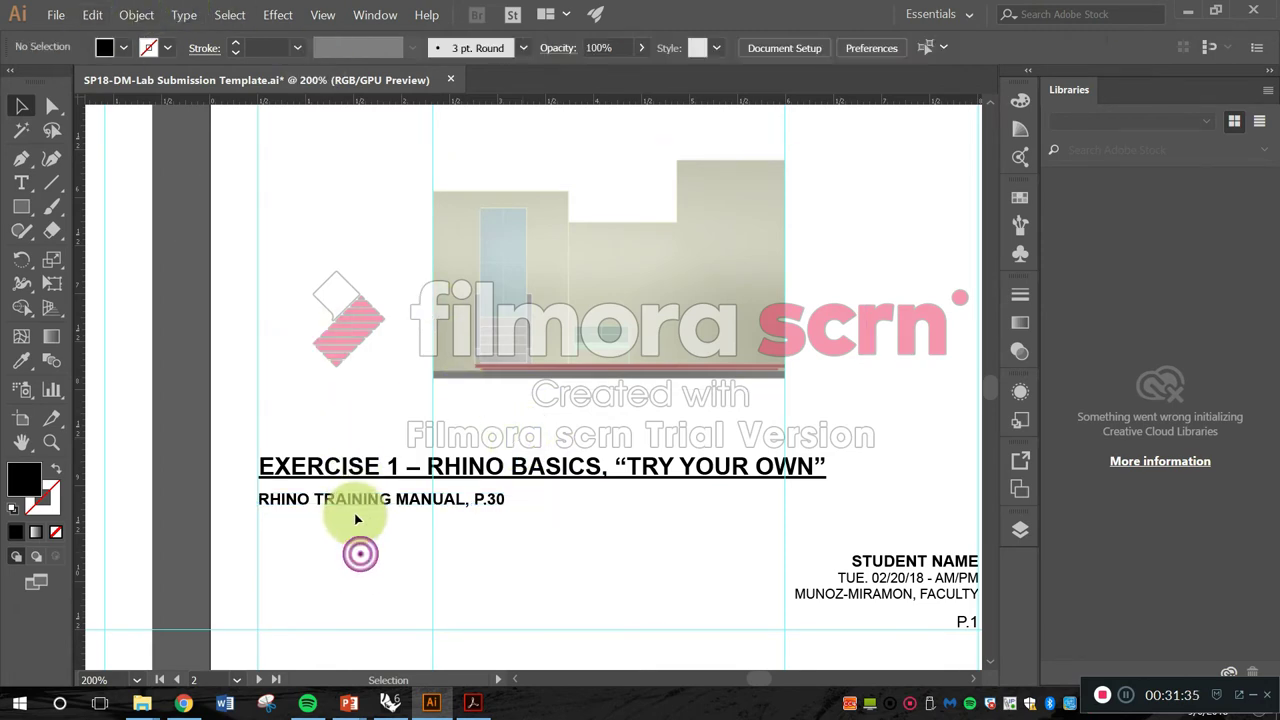
- Copy the 'RHINO TRAINING MANUAL, P.30' subtitle line and paste a duplicate
left_click(335, 506)
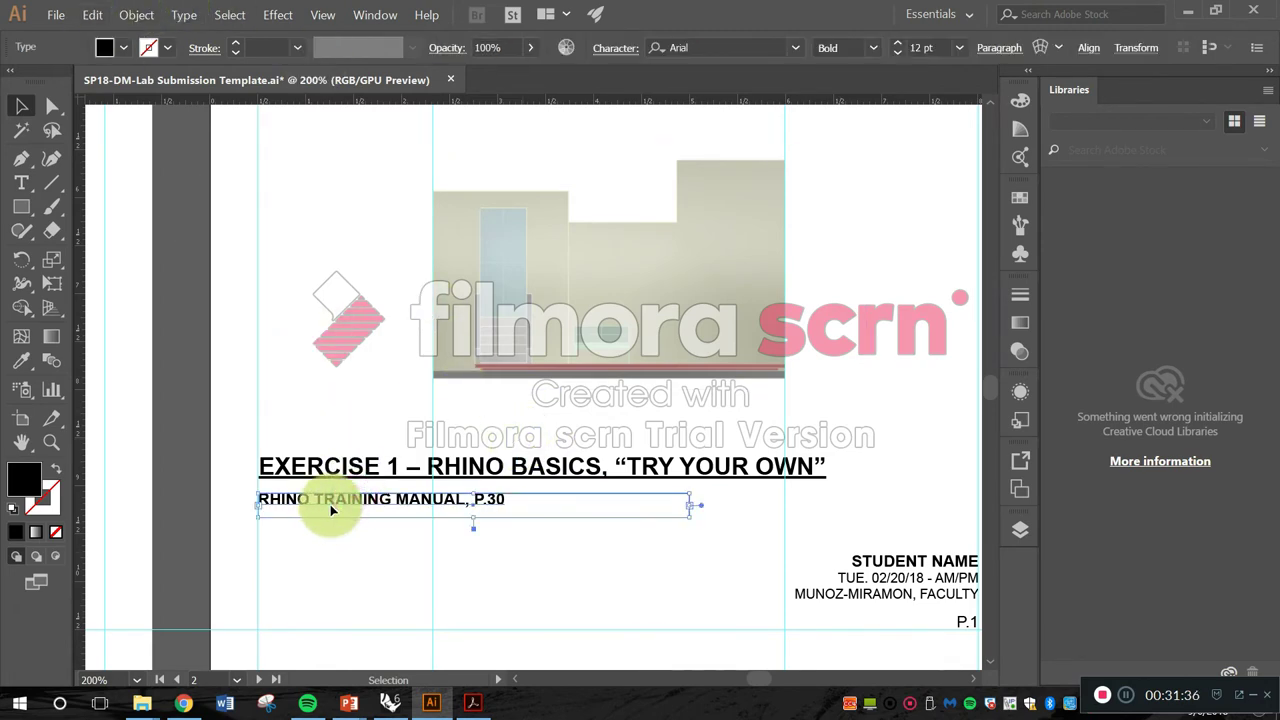
left_click(90, 15)
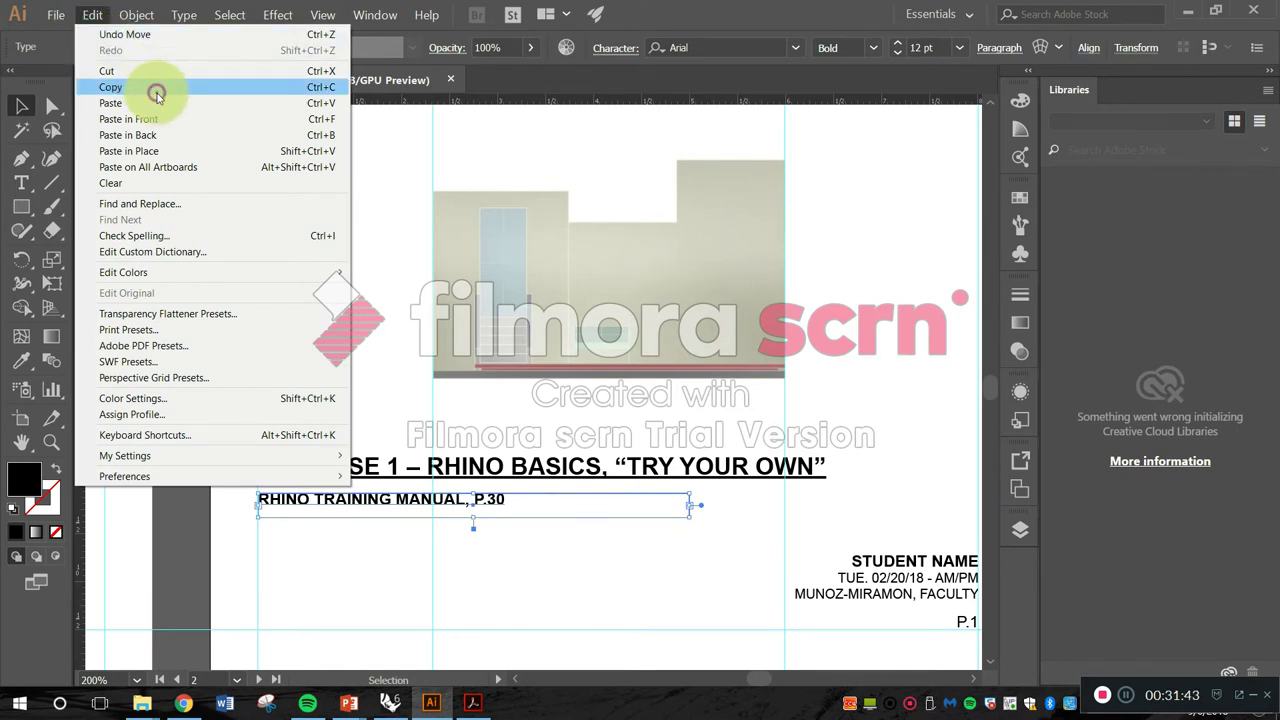
left_click(157, 90)
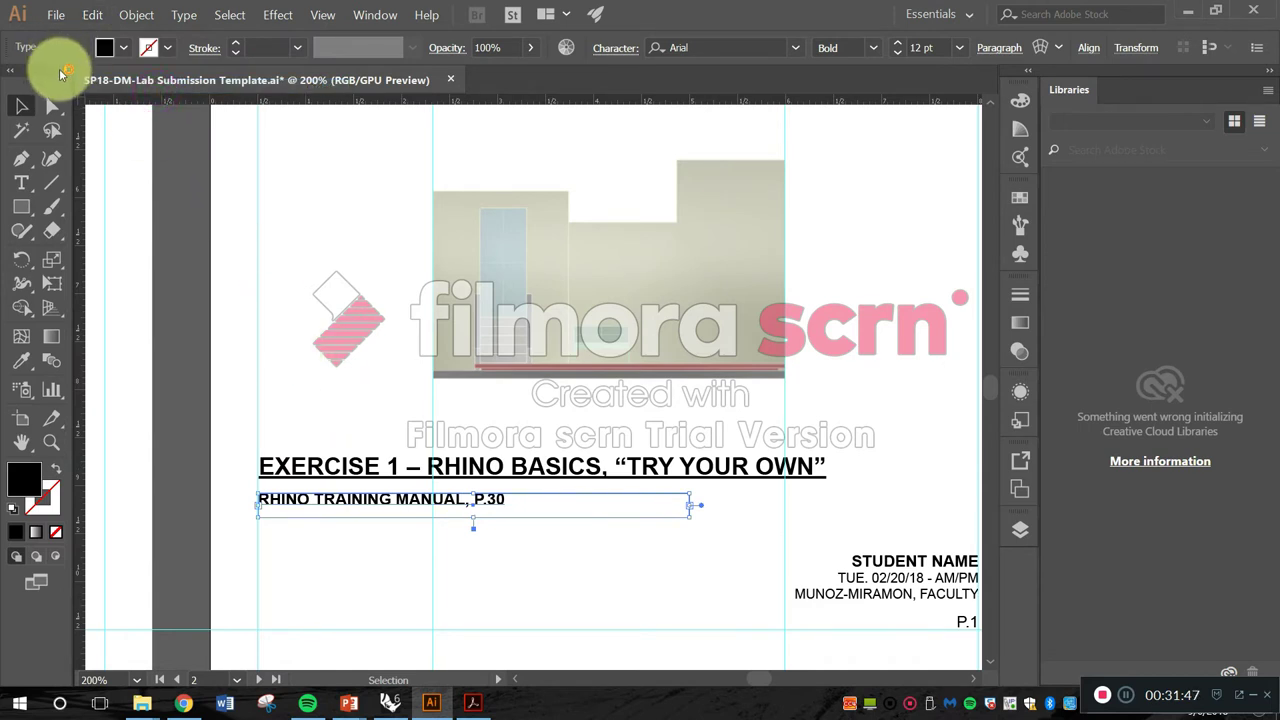
left_click(92, 14)
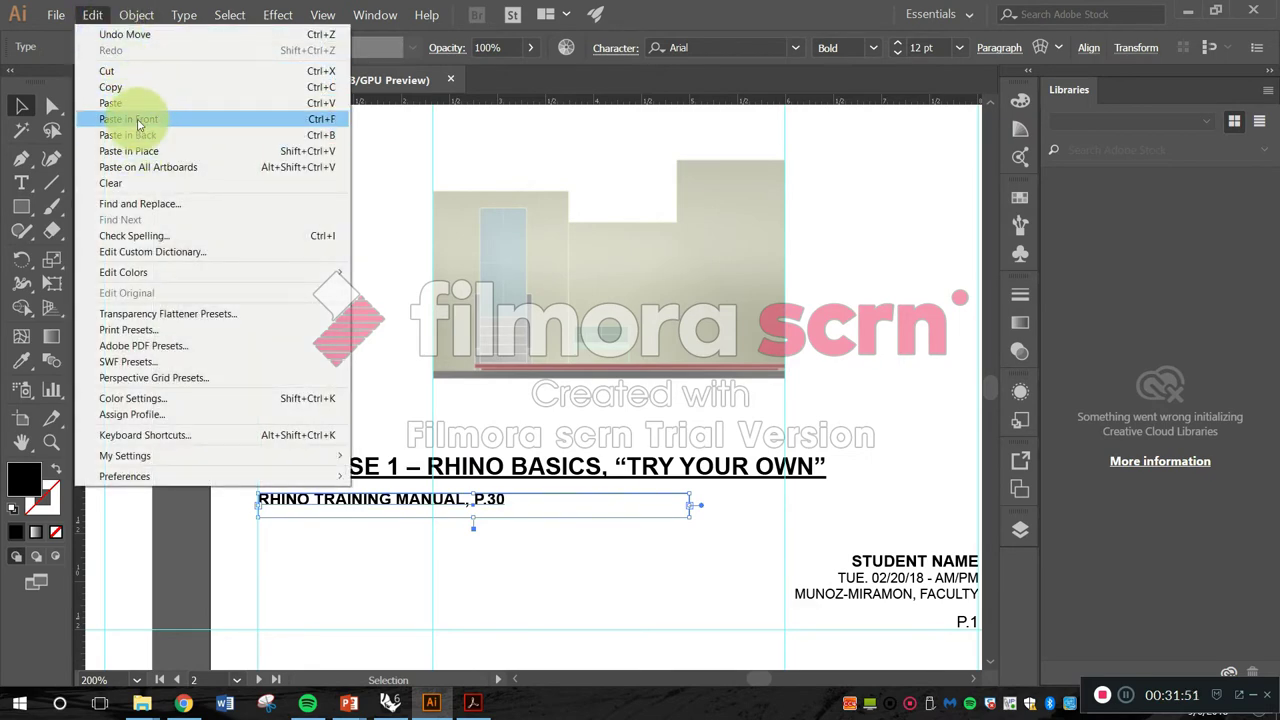
left_click(137, 103)
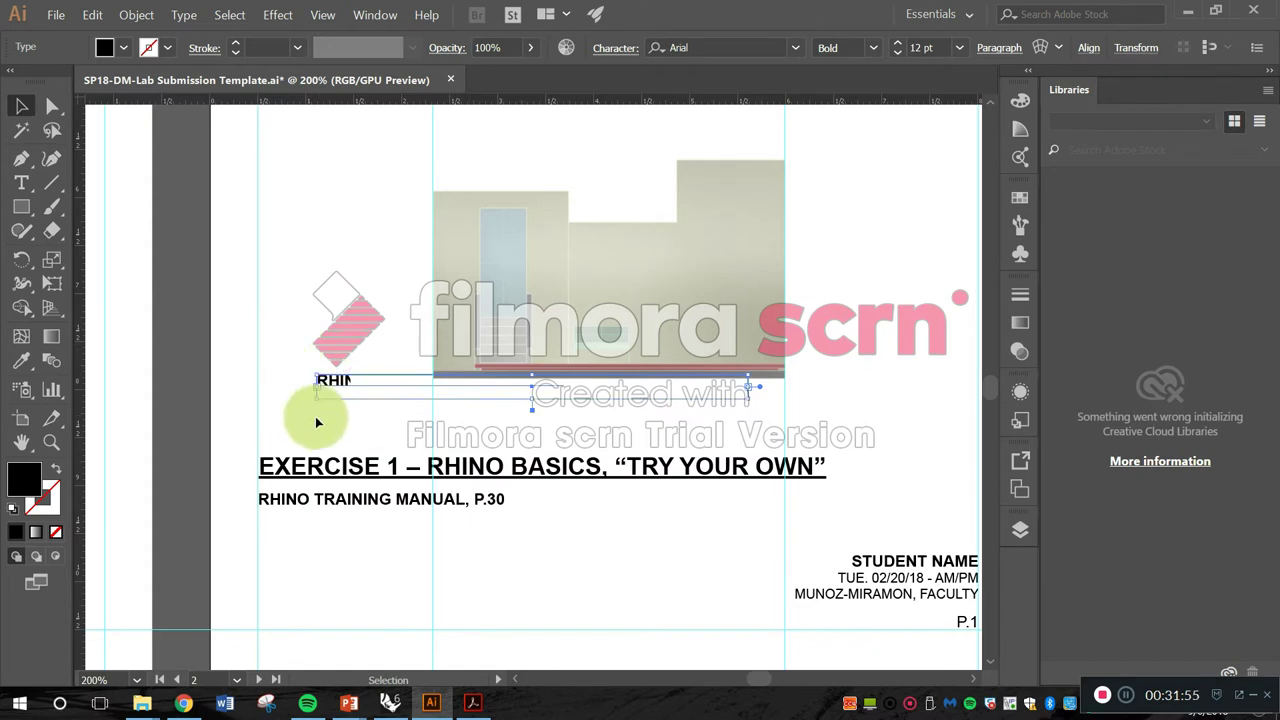
- Select the pasted subtitle copy, then the image covering it
left_click(295, 418)
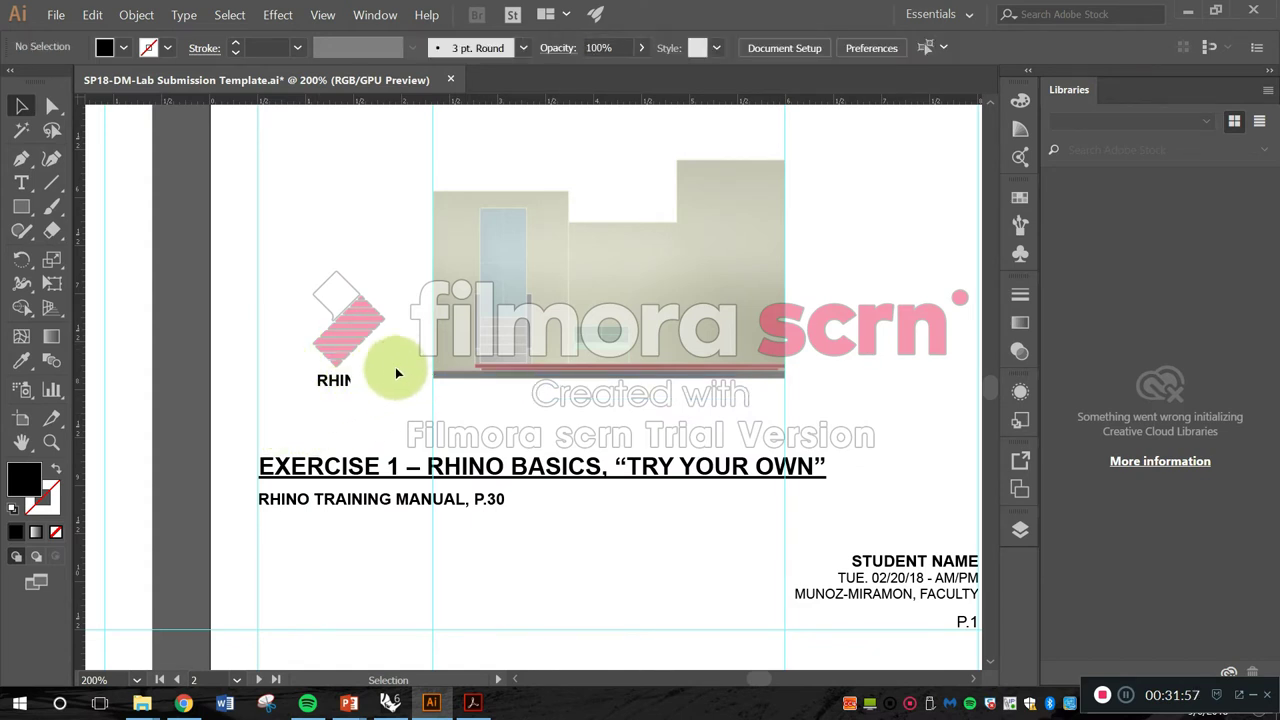
left_click(326, 382)
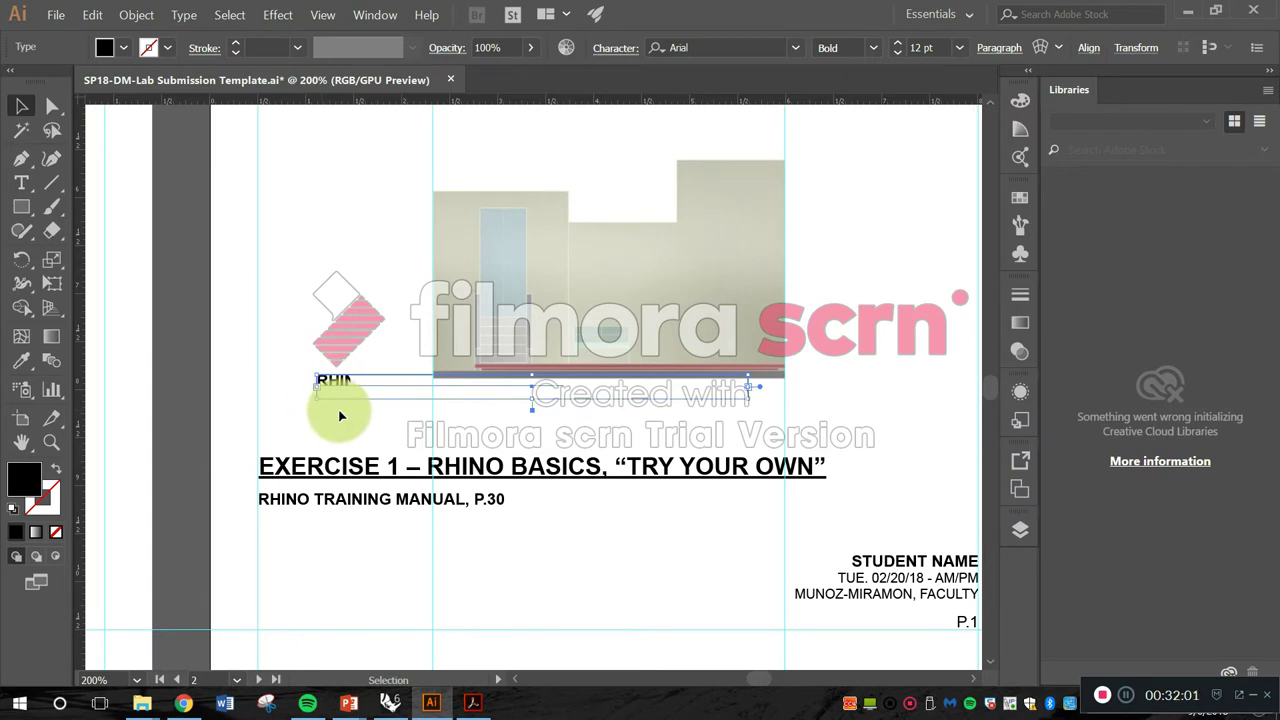
left_click(295, 420)
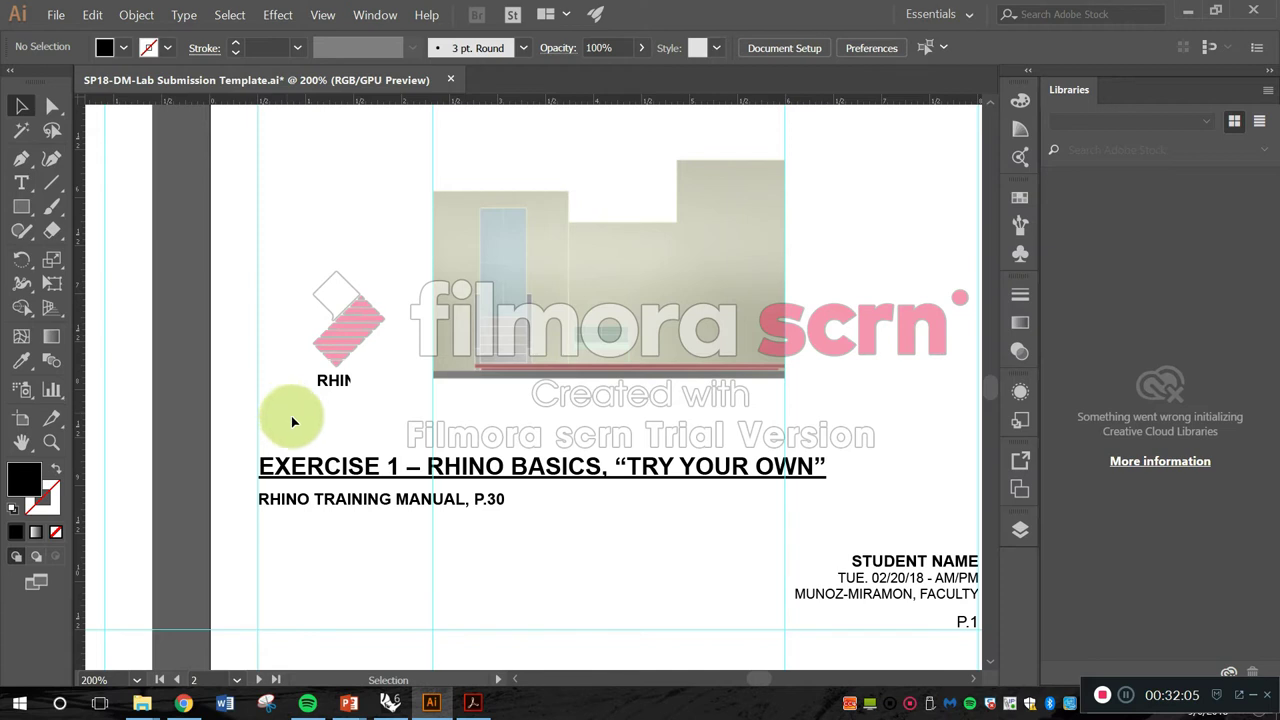
left_click(334, 380)
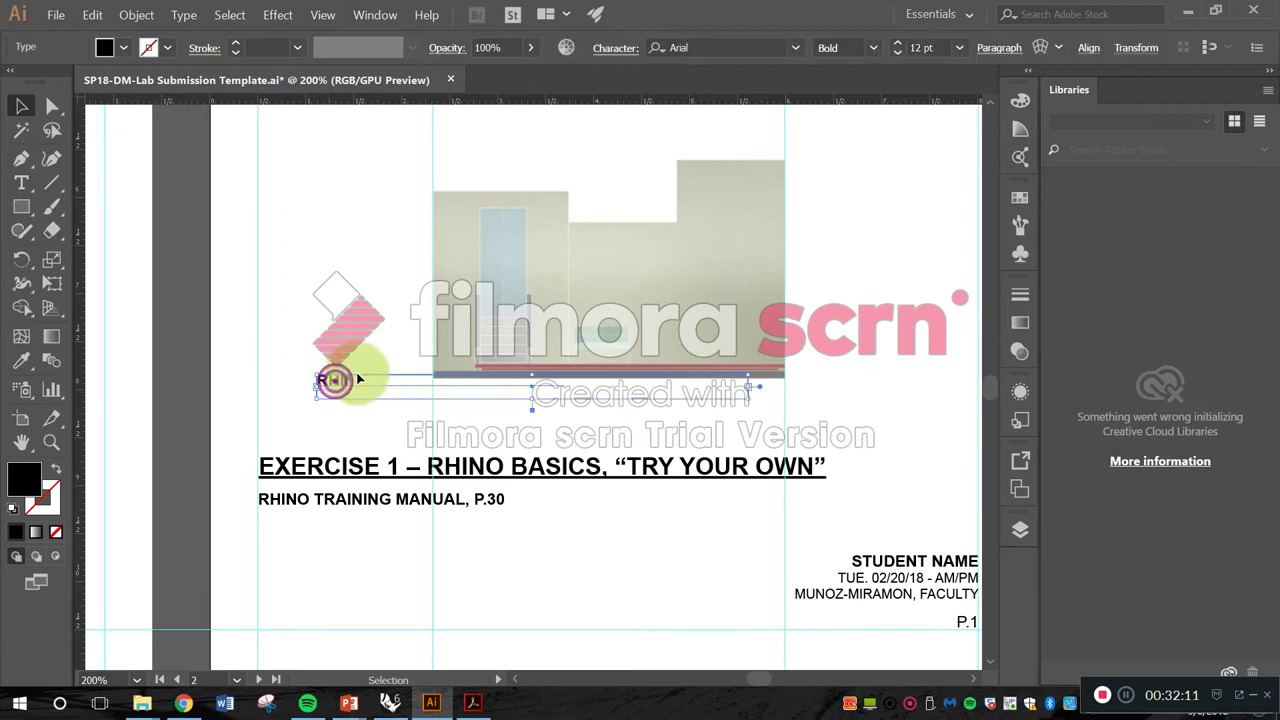
left_click(366, 311)
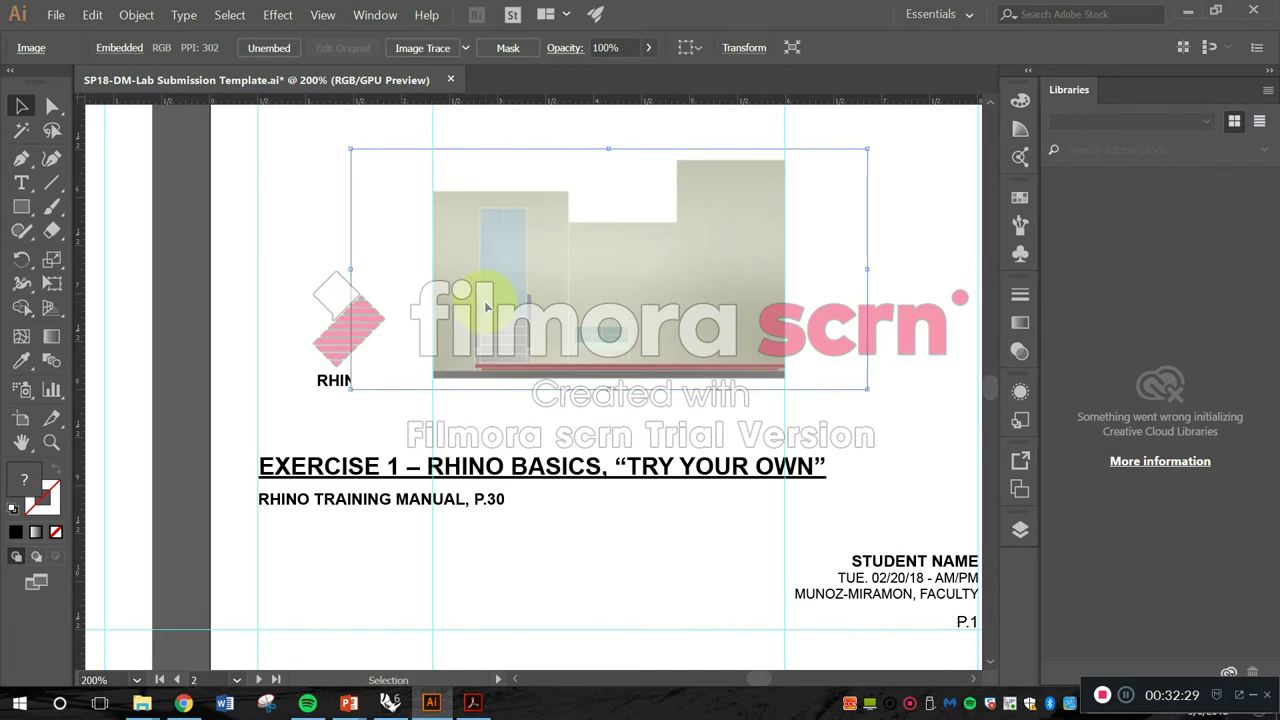
- Send the image to the back with Arrange > Send to Back and show the Layers panel
left_click(323, 381)
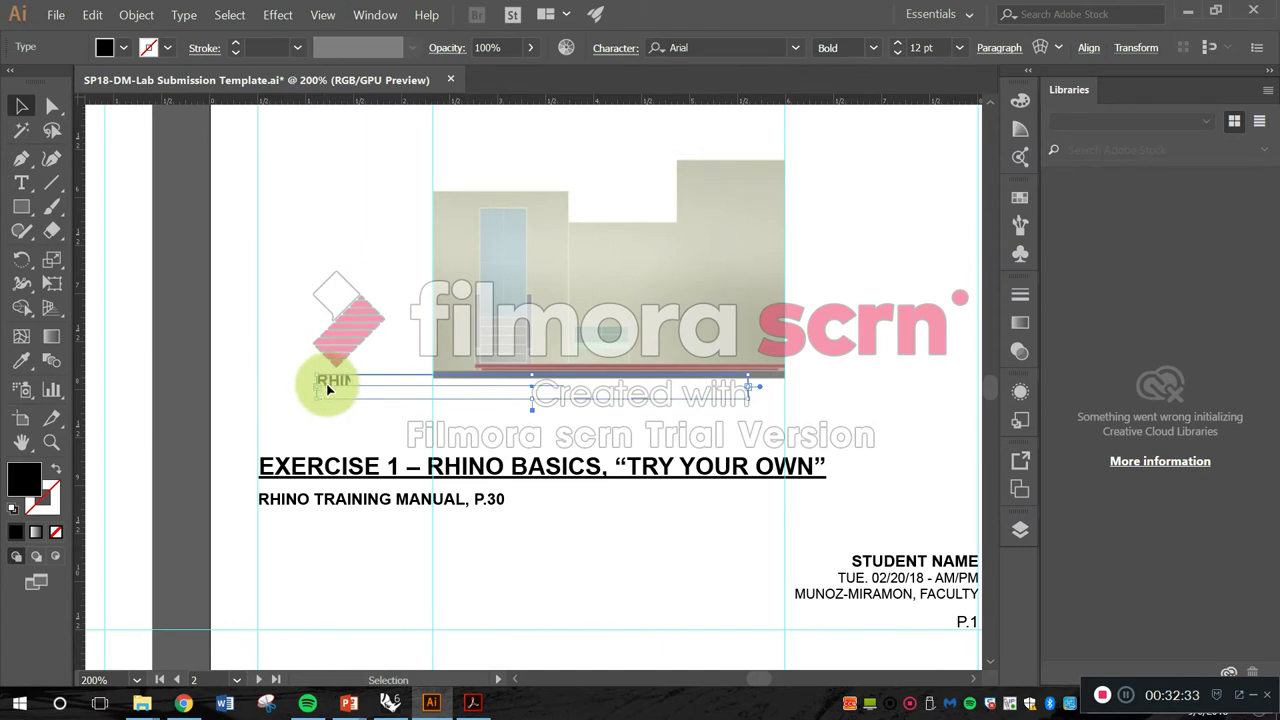
left_click(440, 326)
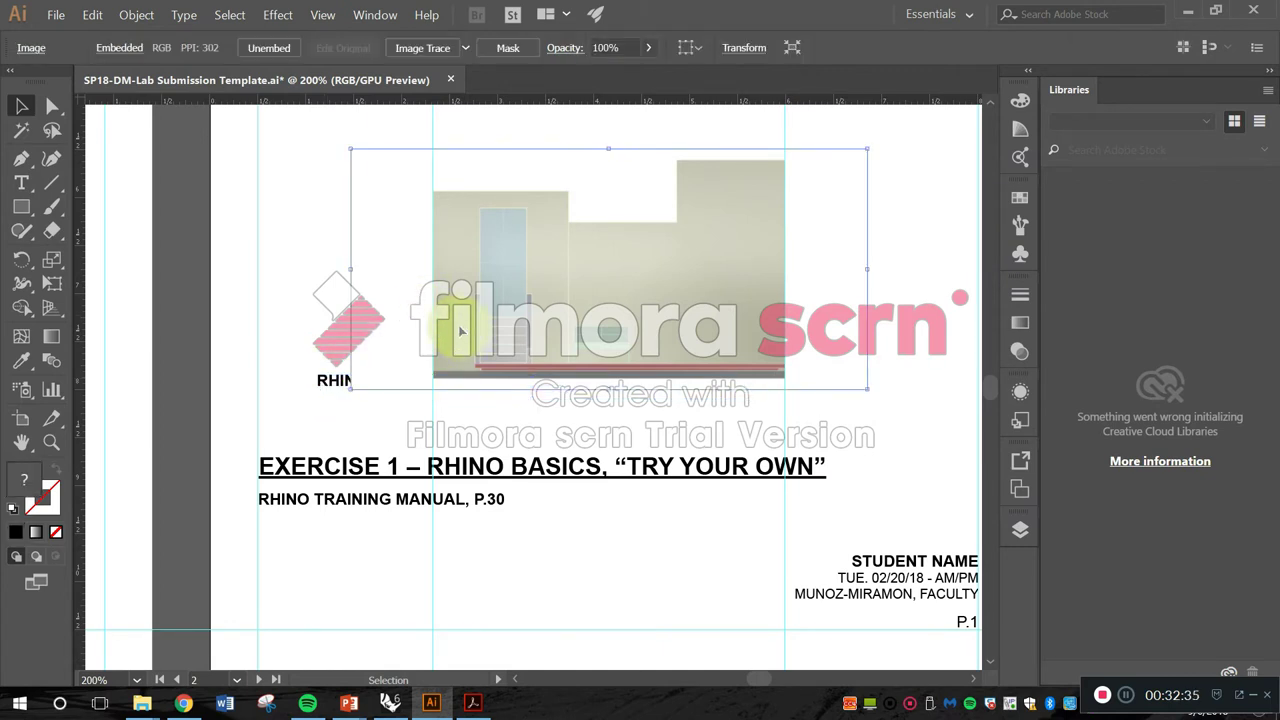
right_click(406, 296)
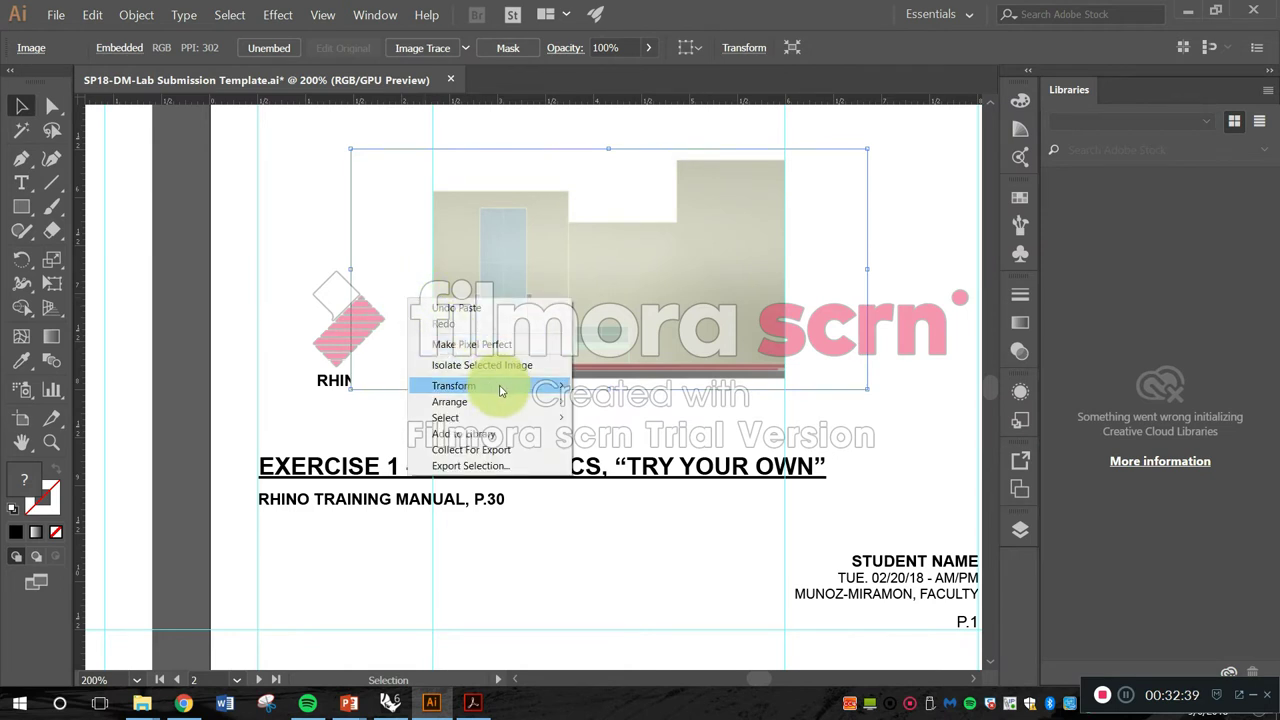
mouse_move(511, 404)
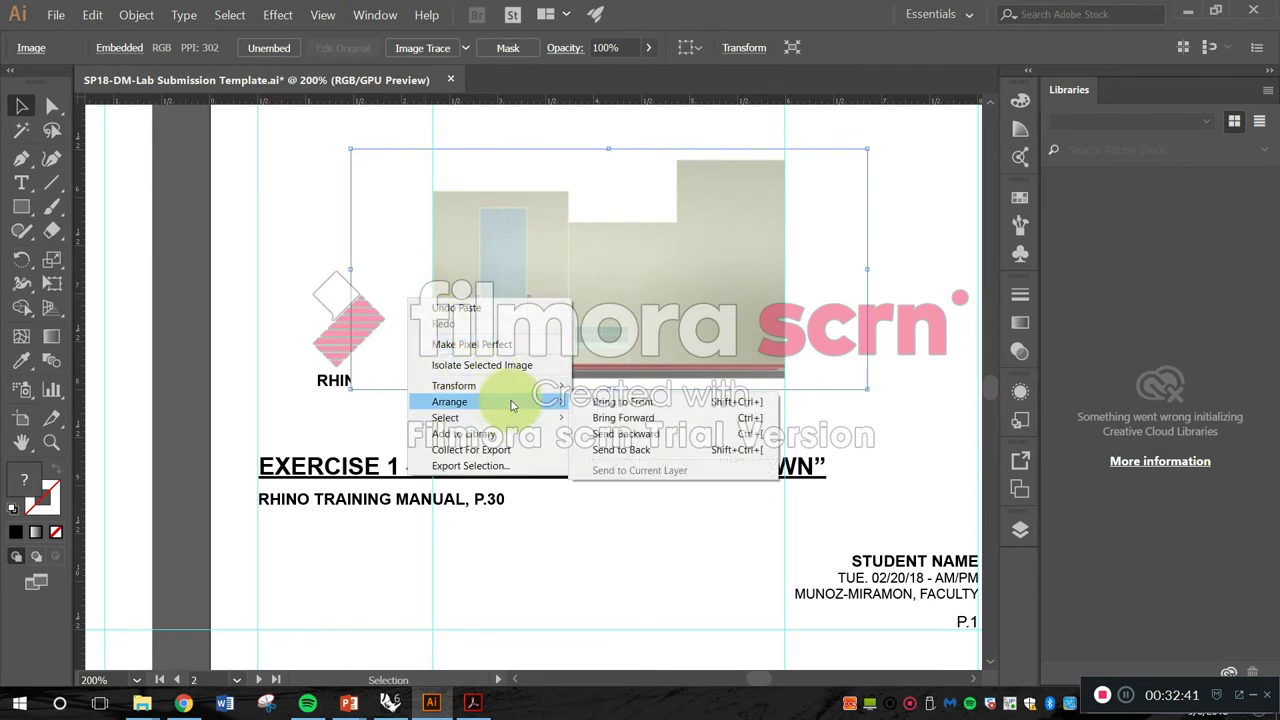
left_click(619, 449)
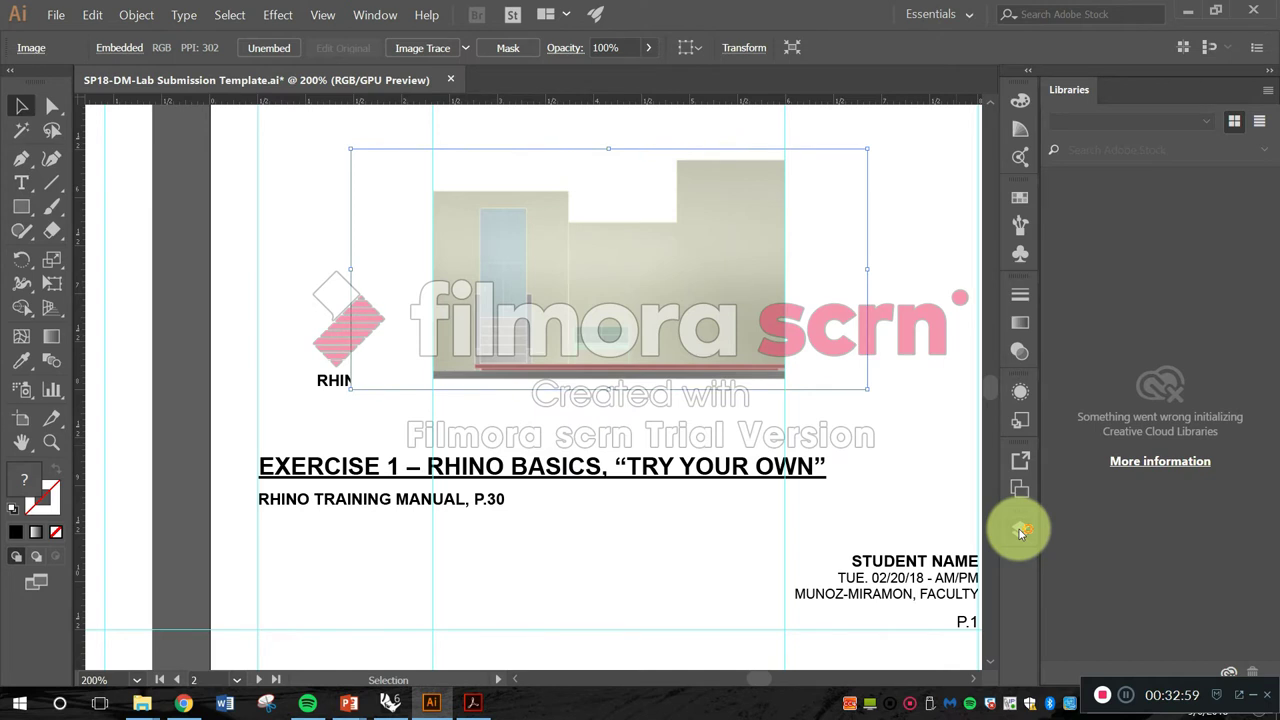
left_click(1021, 533)
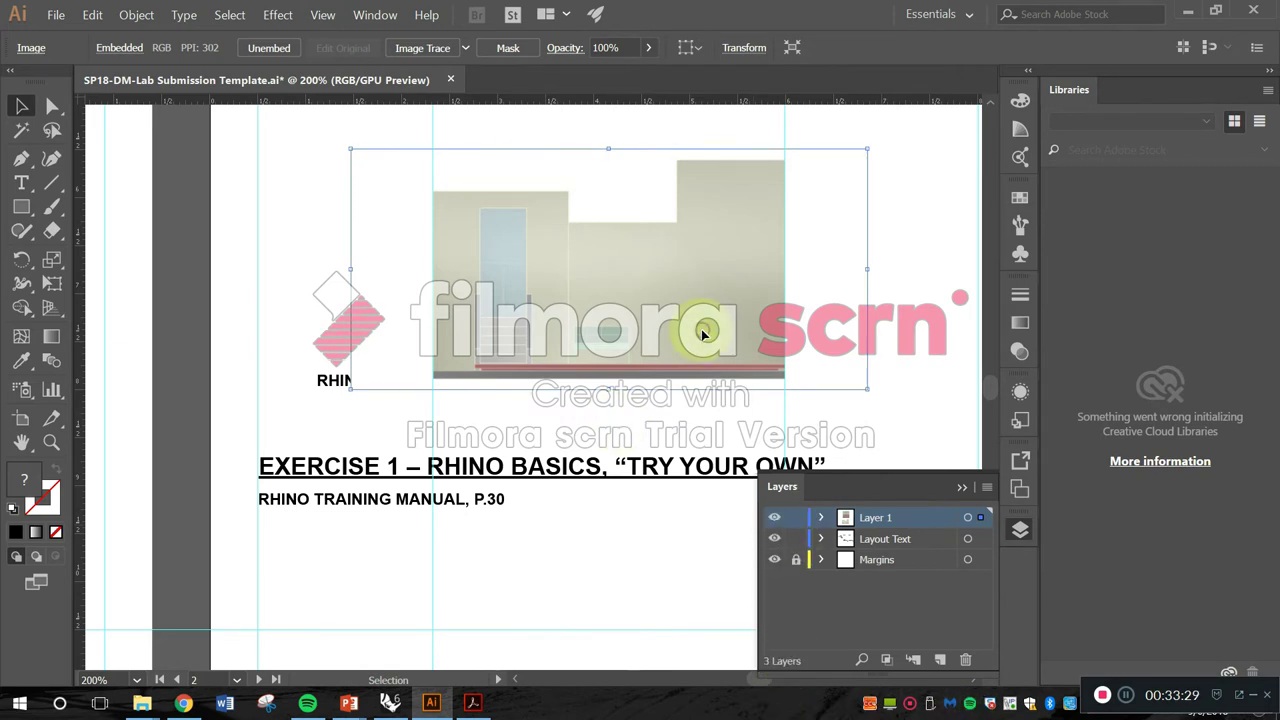
- Select the image, pasted text and heading in turn to check which layer holds each
left_click(945, 455)
left_click(722, 318)
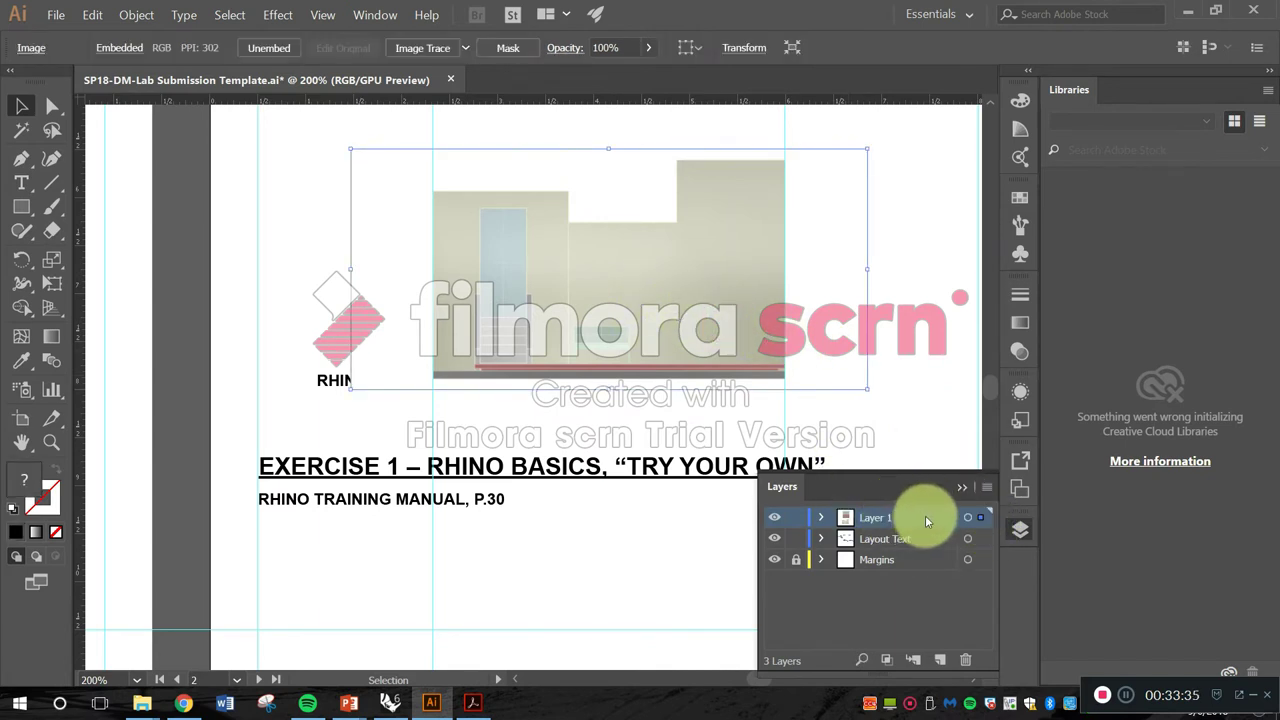
left_click(907, 420)
left_click(823, 377)
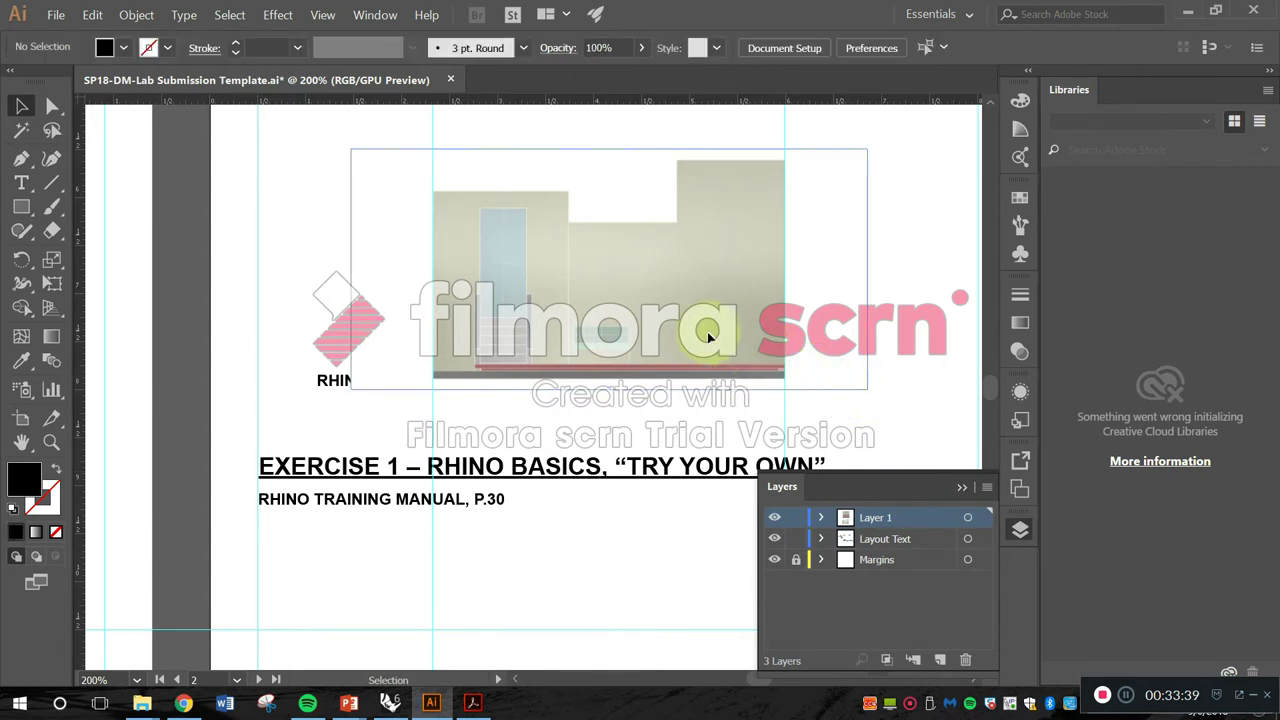
left_click(660, 350)
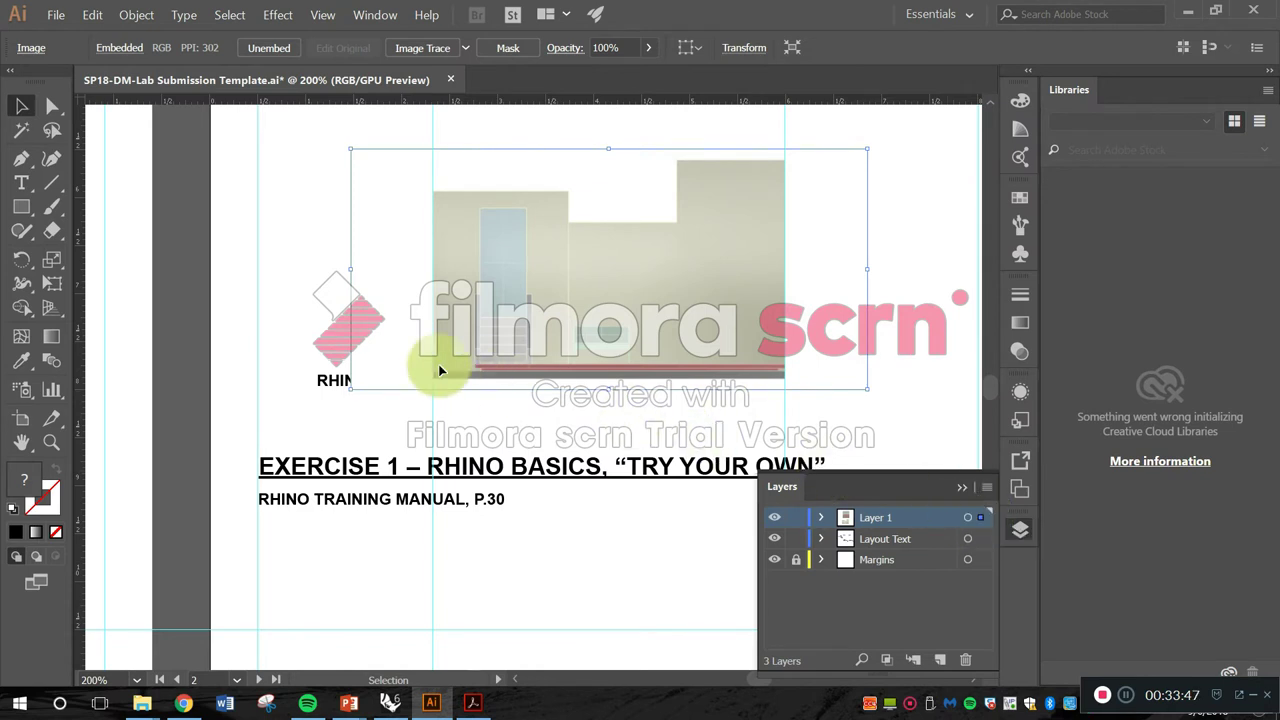
left_click(322, 381)
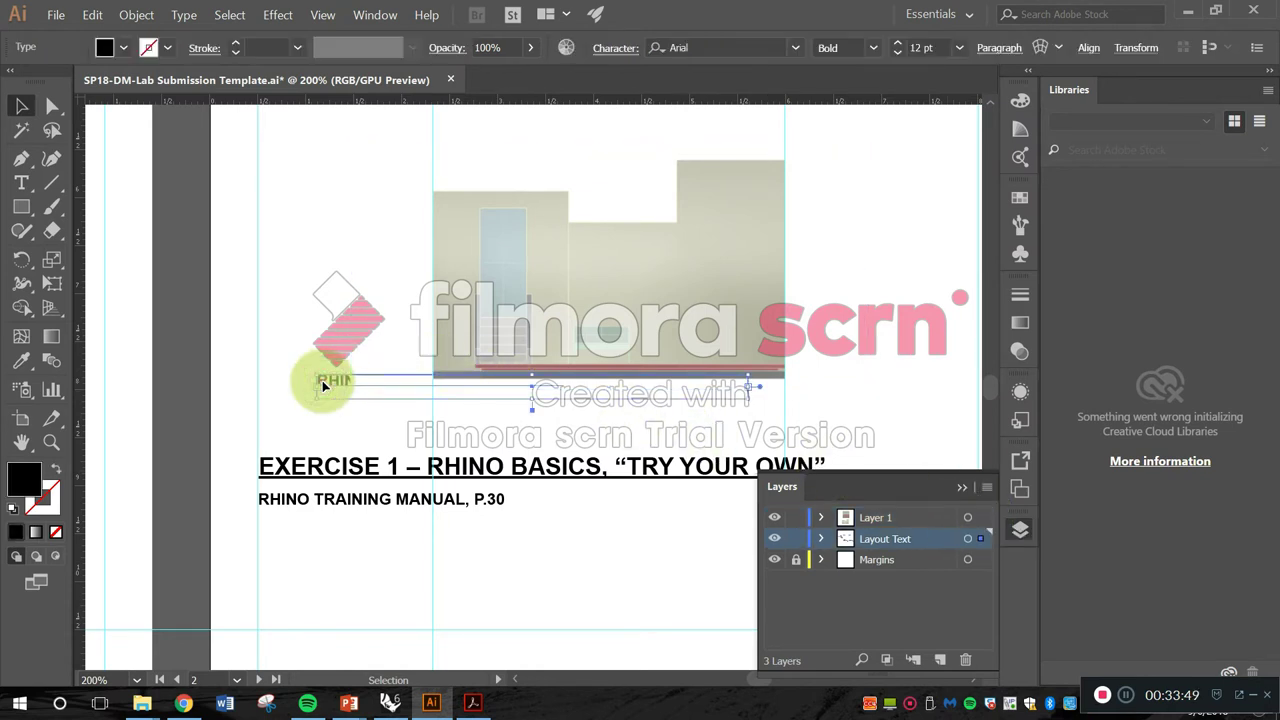
left_click(849, 537)
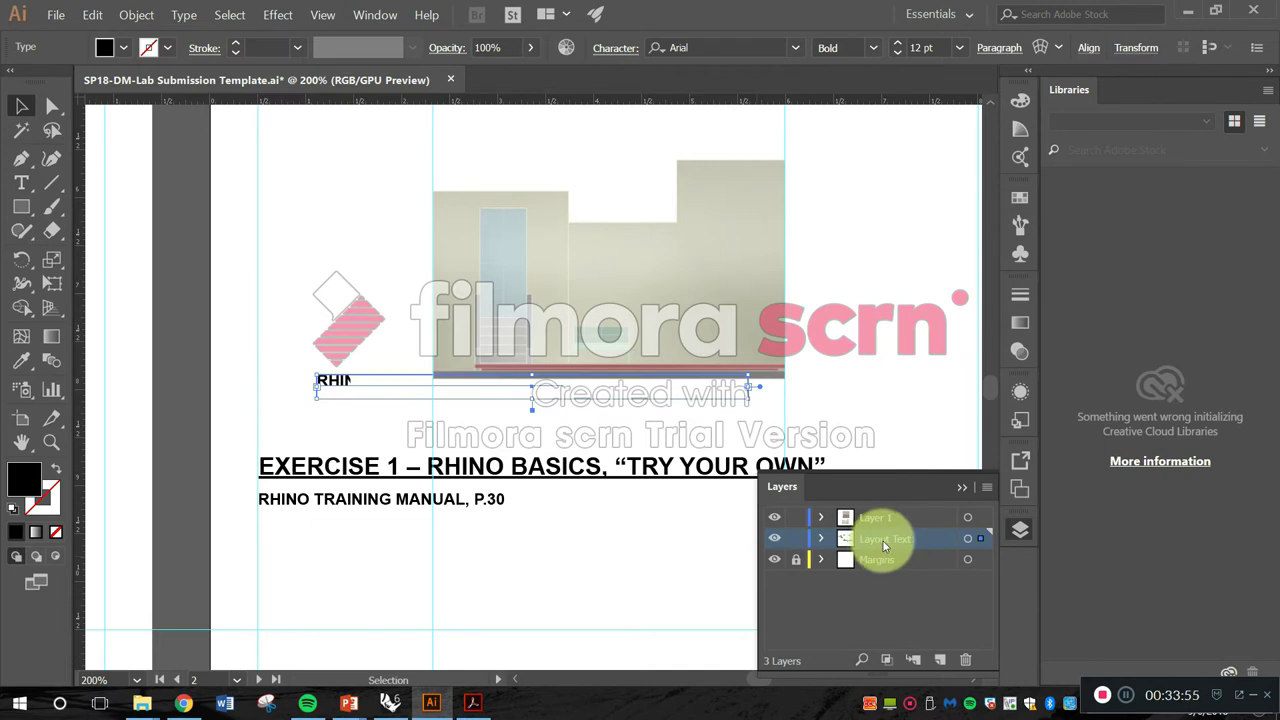
left_click(688, 465)
left_click(662, 340)
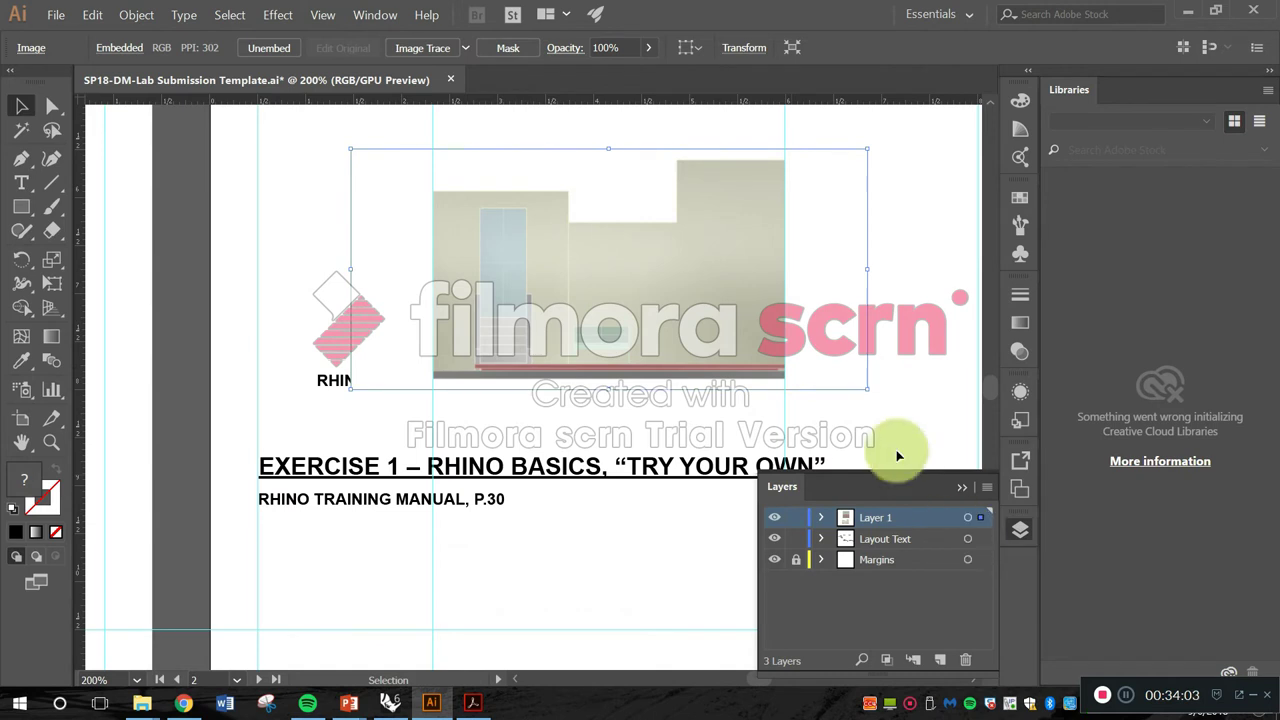
- Drag the Layout Text layer above Layer 1 and select the 'RHINO TRAINING MANUAL, P.30' label
double_click(881, 516)
left_click(888, 538)
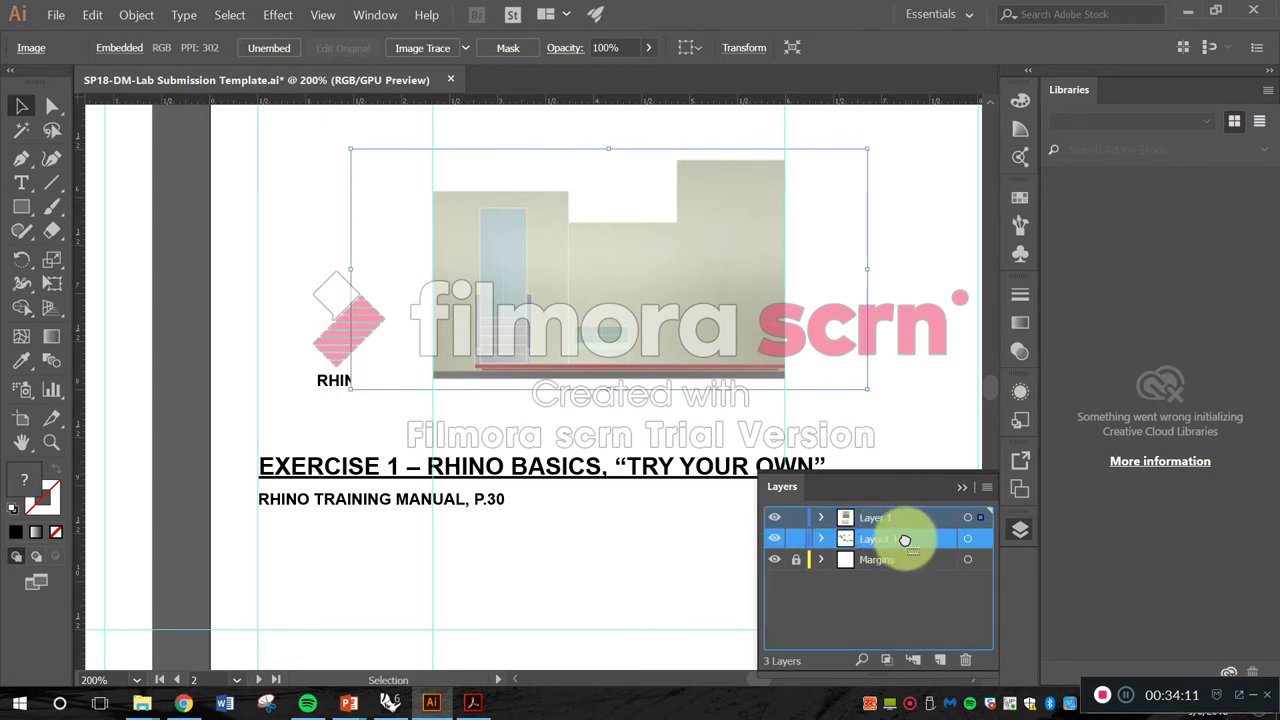
left_click_drag(904, 540, 906, 550)
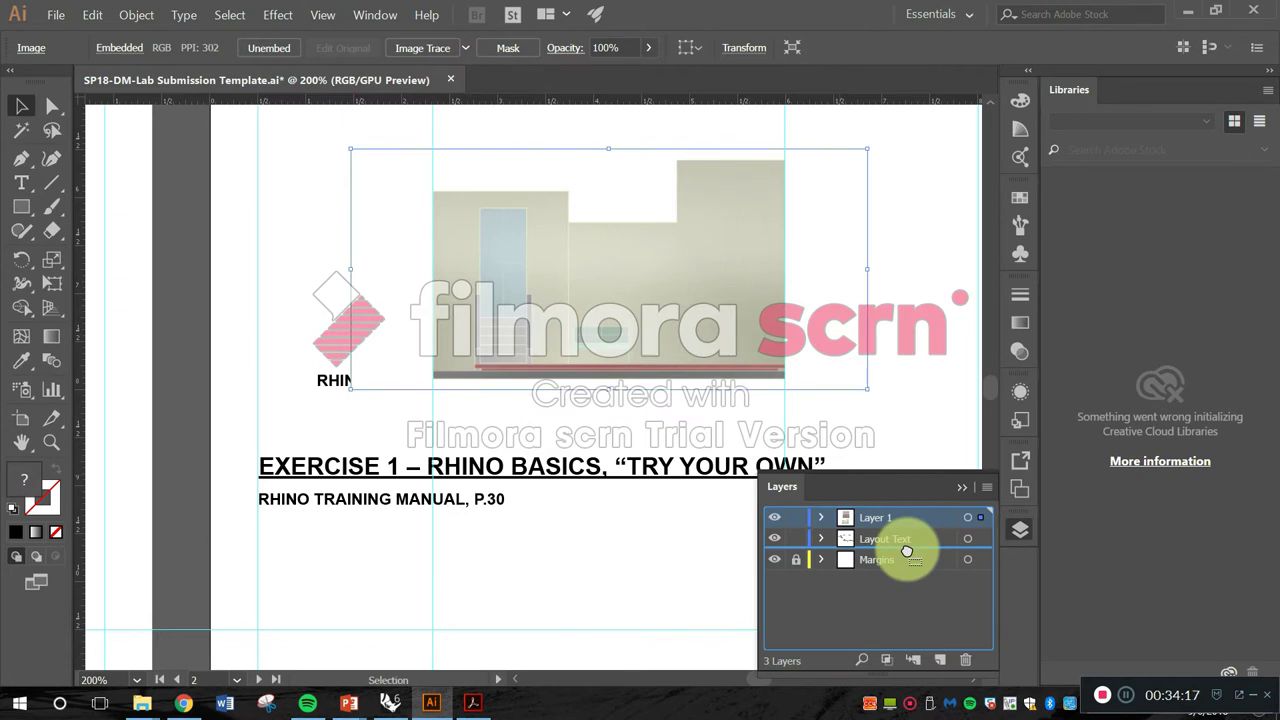
left_click_drag(906, 550, 910, 552)
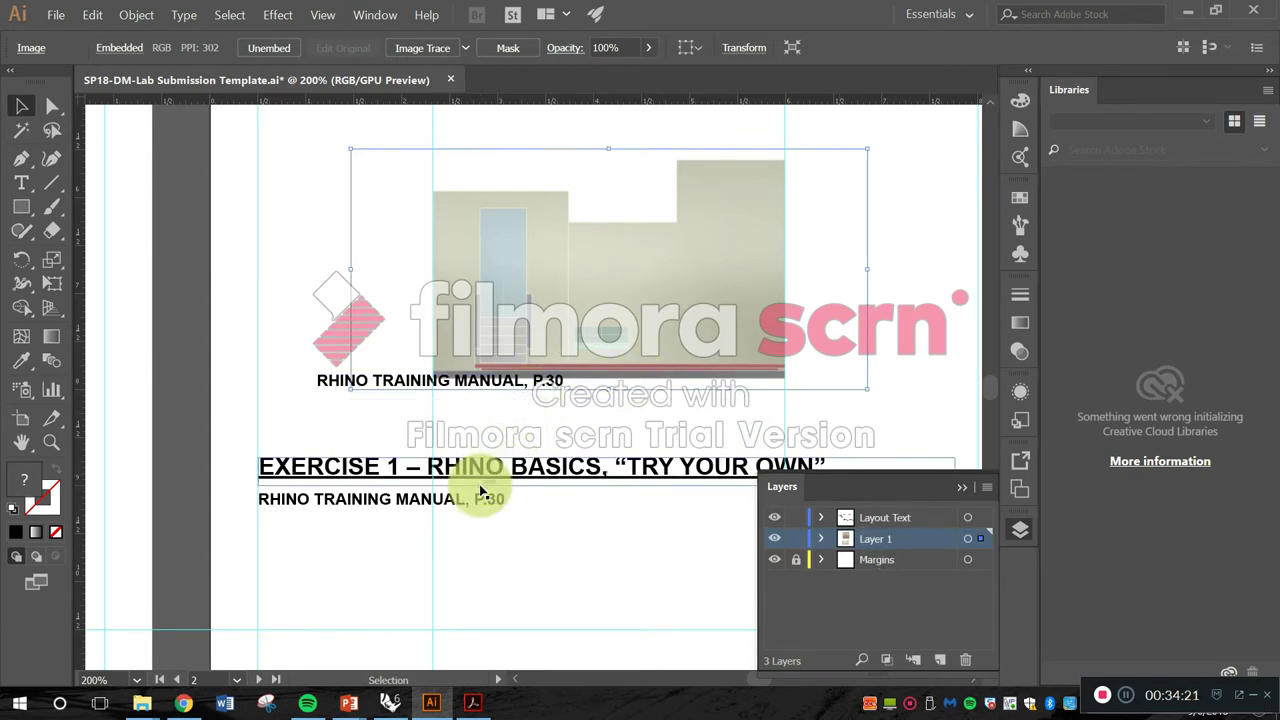
left_click(390, 382)
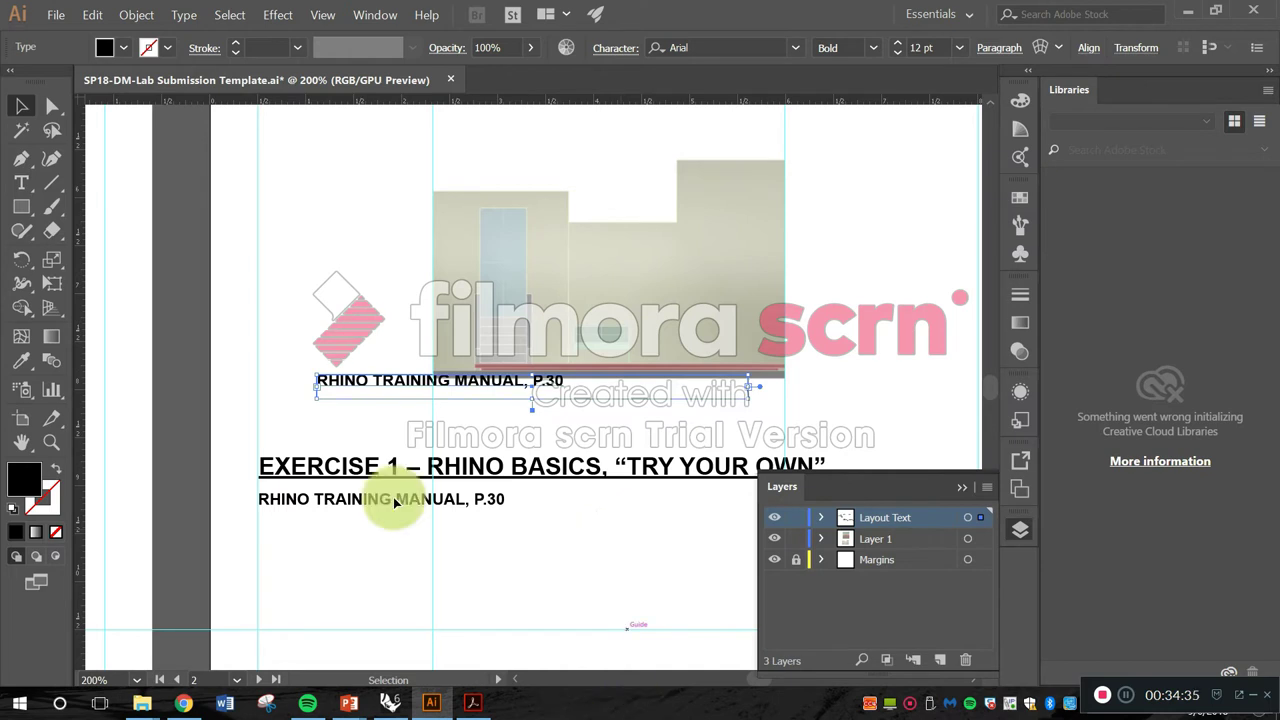
- Move the training-manual label to just below the image and close the Layers panel
left_click(383, 382)
left_click_drag(383, 382, 497, 411)
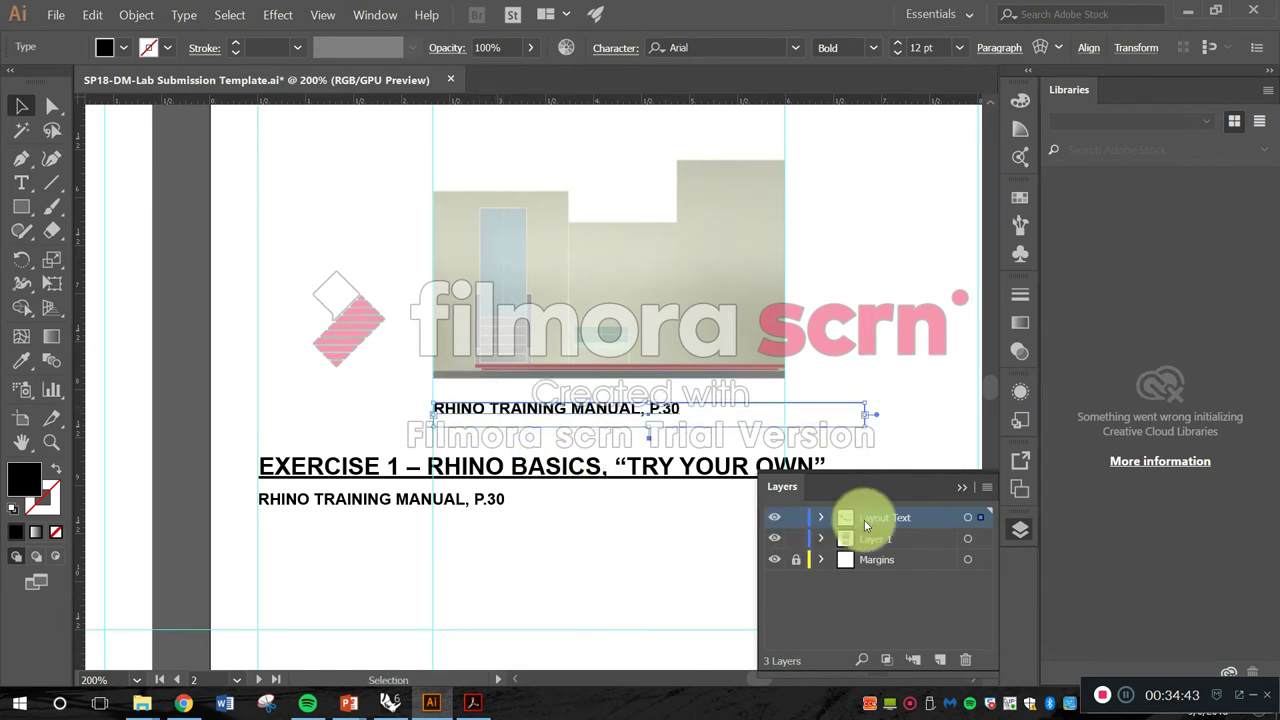
left_click(963, 489)
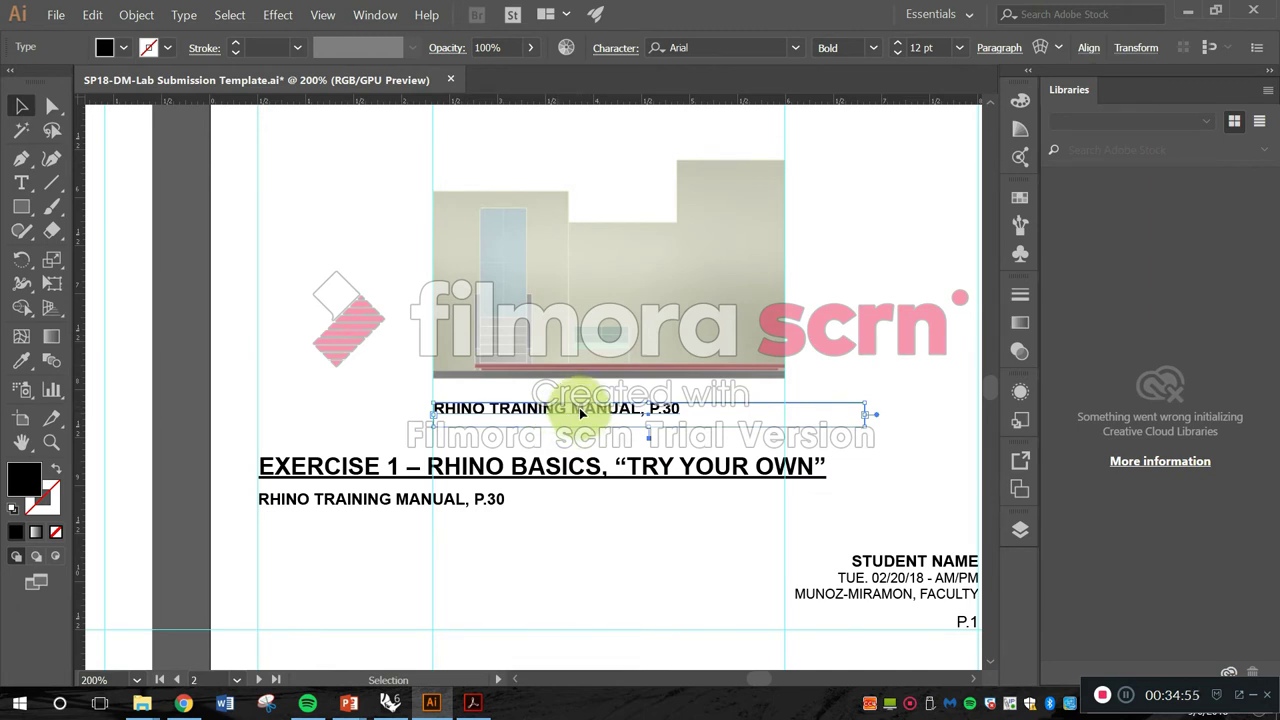
- Retype the caption under the image as 'FRONT VIEW' in capitals
triple_click(585, 407)
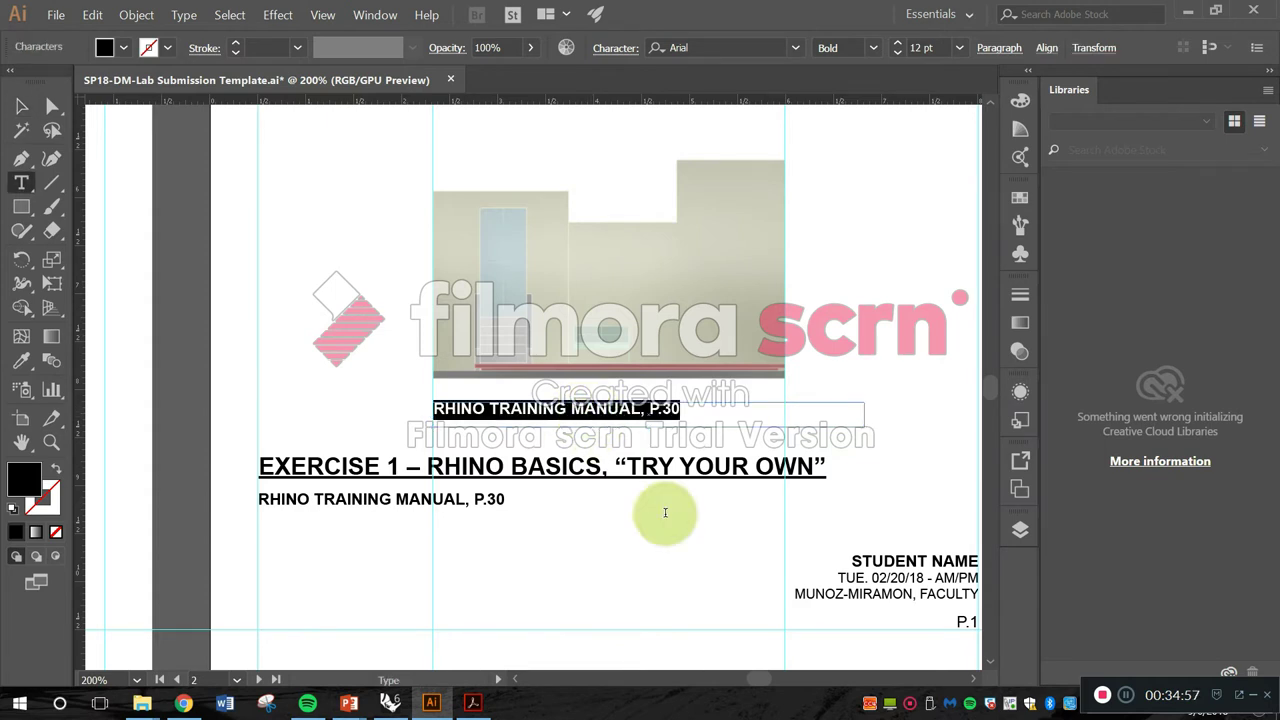
key("Caps_Lock")
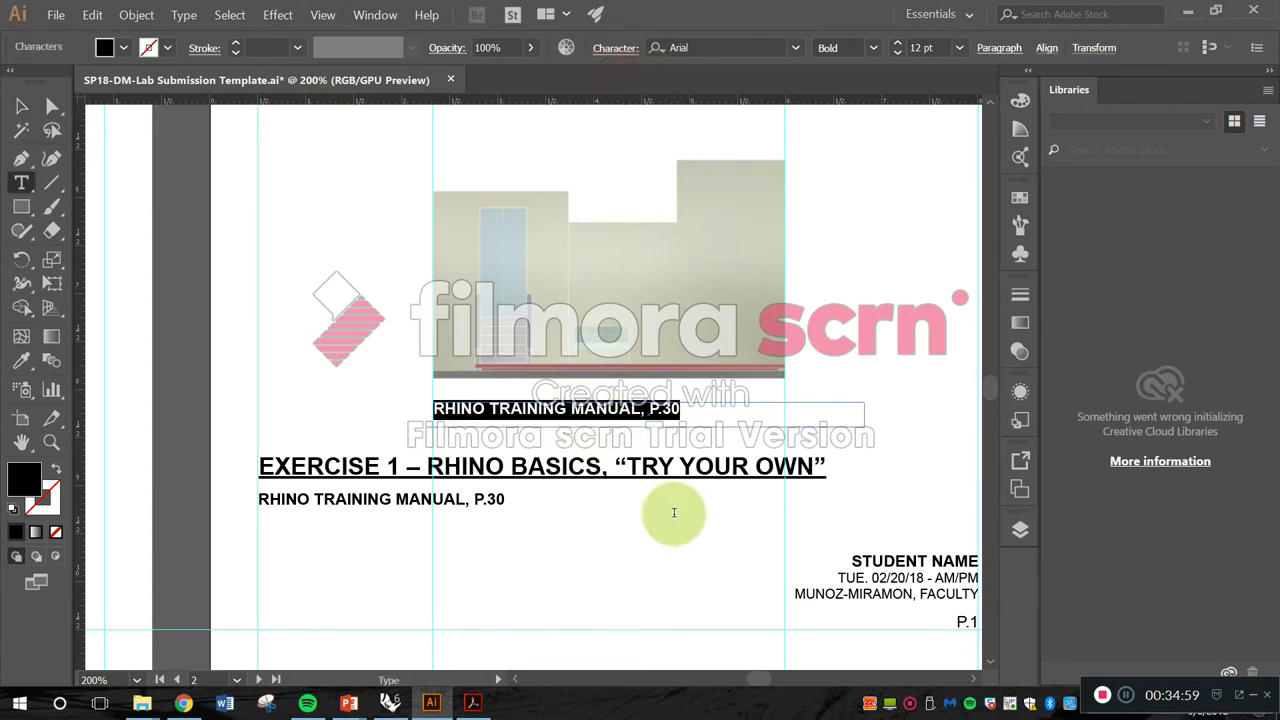
type("FRONT VIEW")
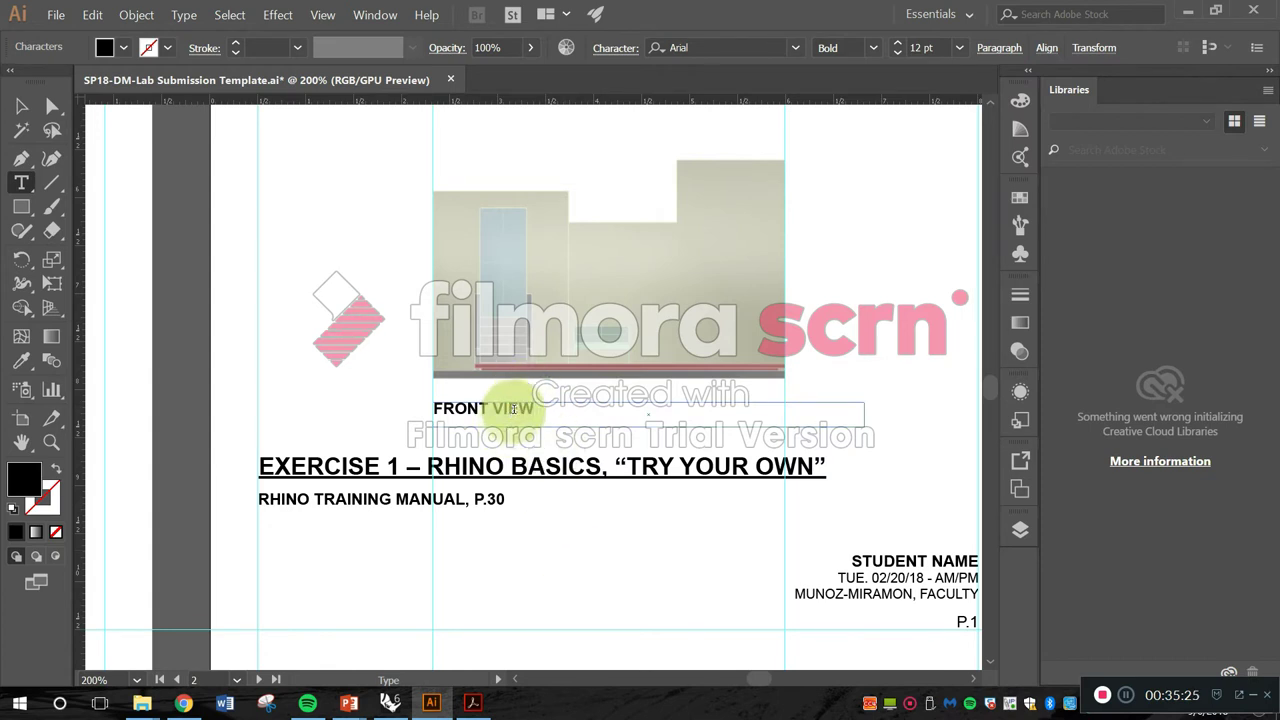
left_click(26, 97)
left_click(329, 343)
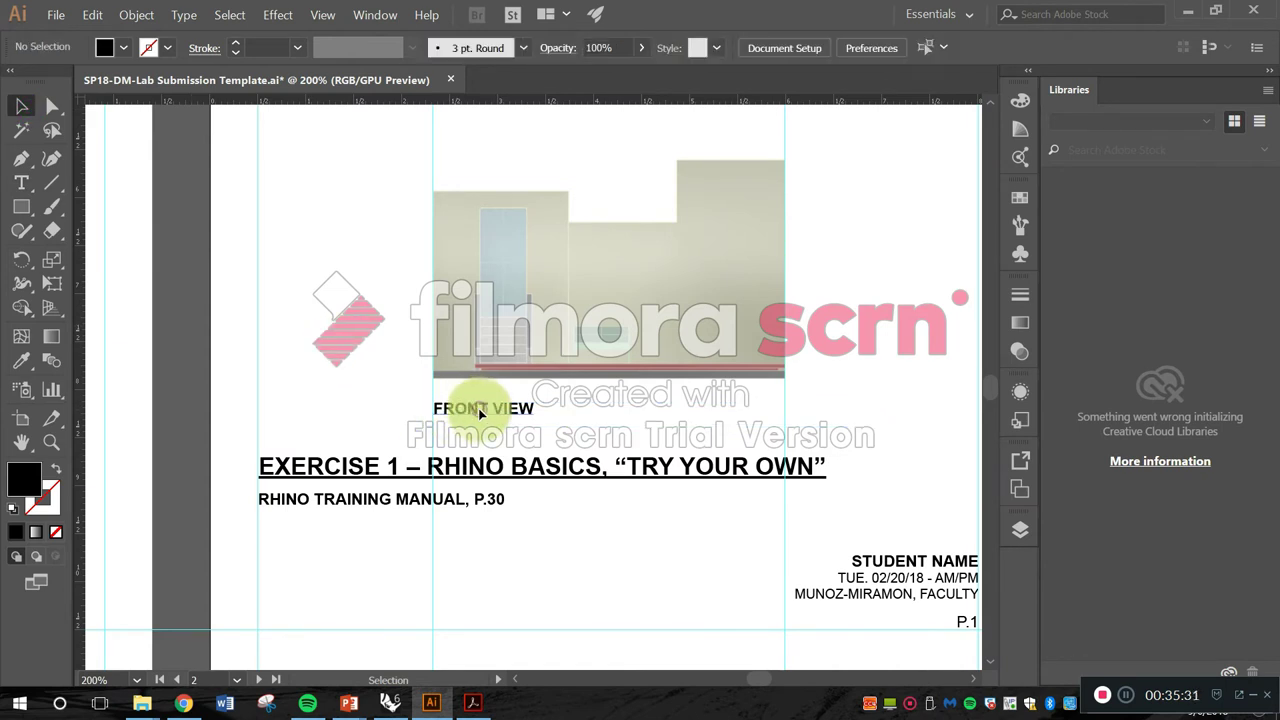
- Set the FRONT VIEW caption's font size to 10 pt
double_click(482, 412)
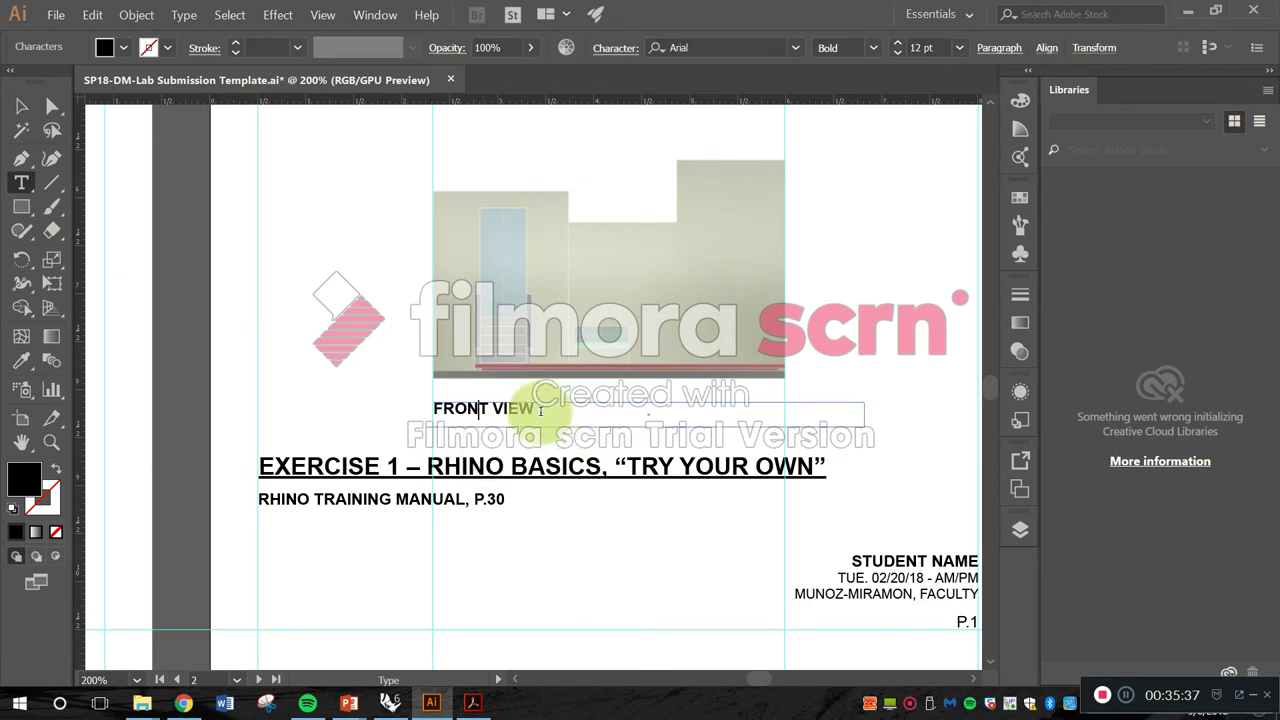
left_click(571, 408)
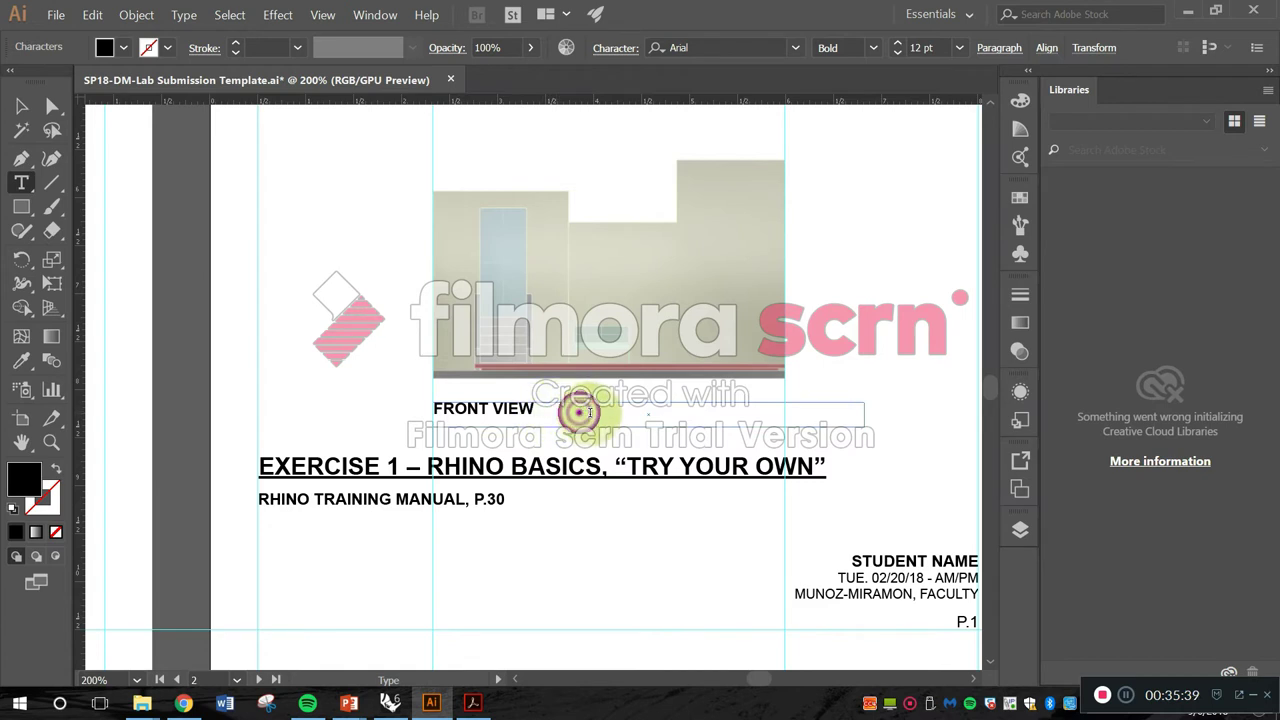
left_click_drag(553, 408, 420, 414)
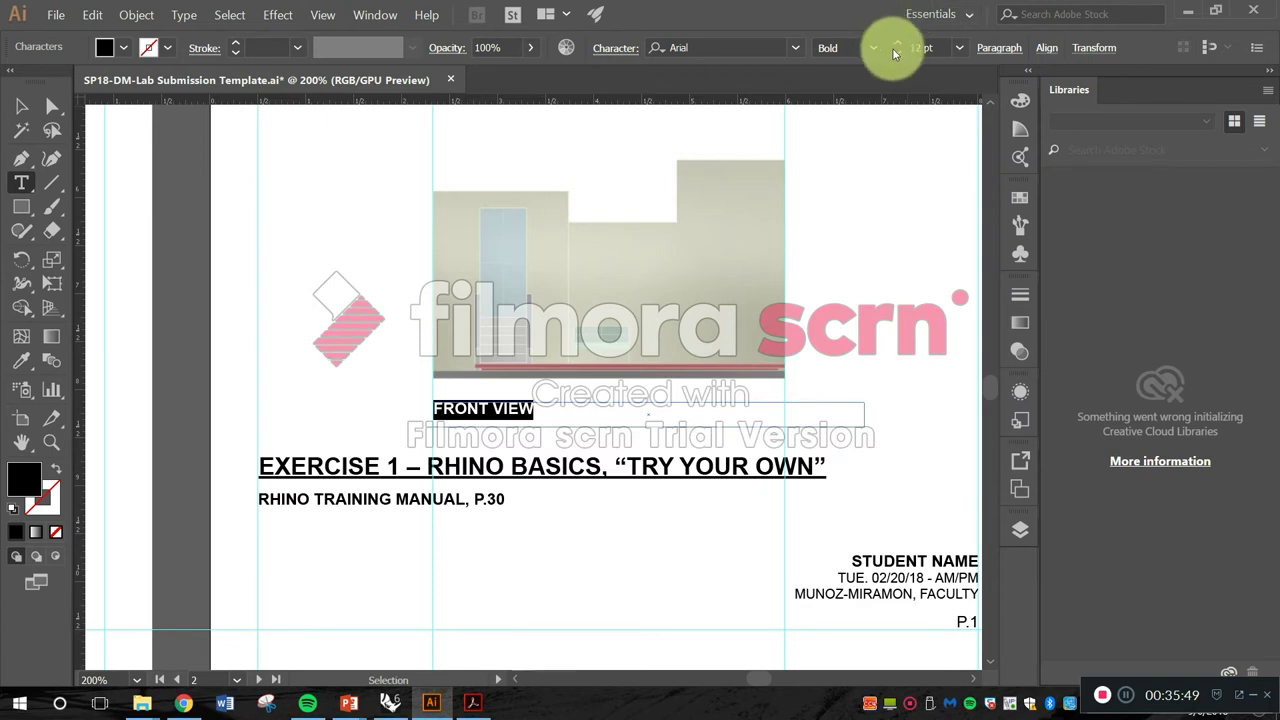
left_click(925, 48)
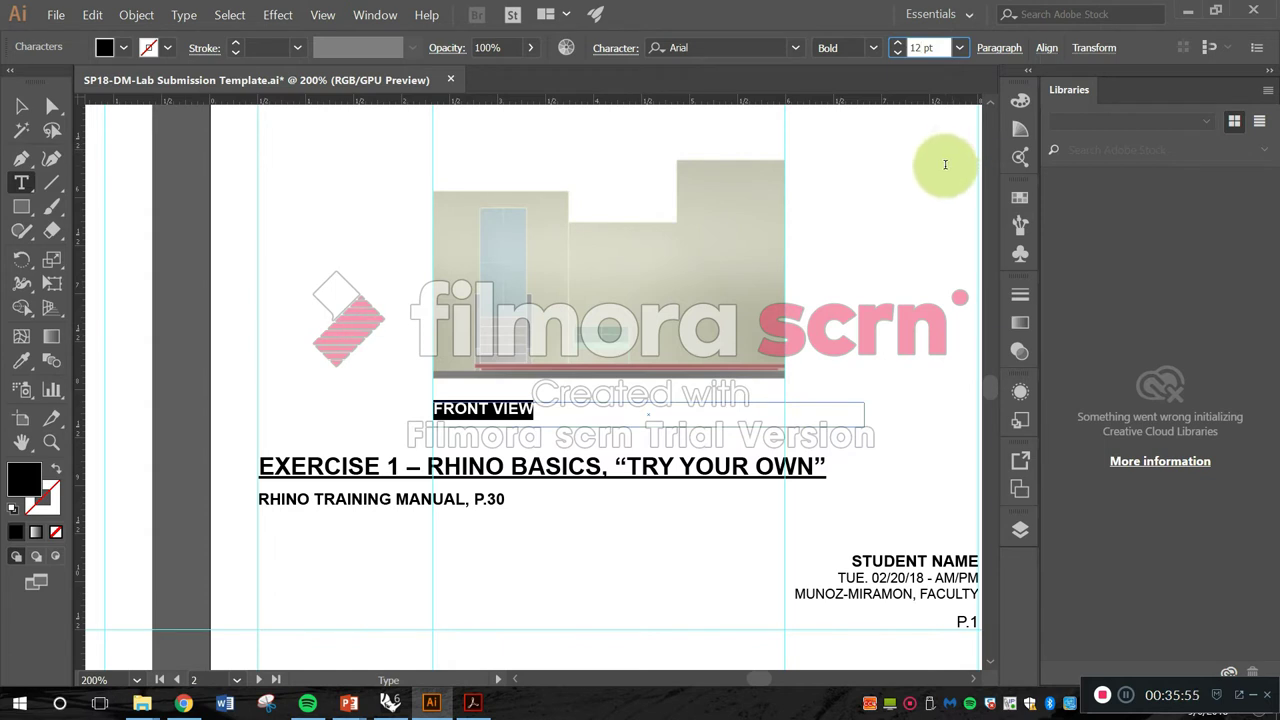
key("BackSpace")
type("0")
key("Return")
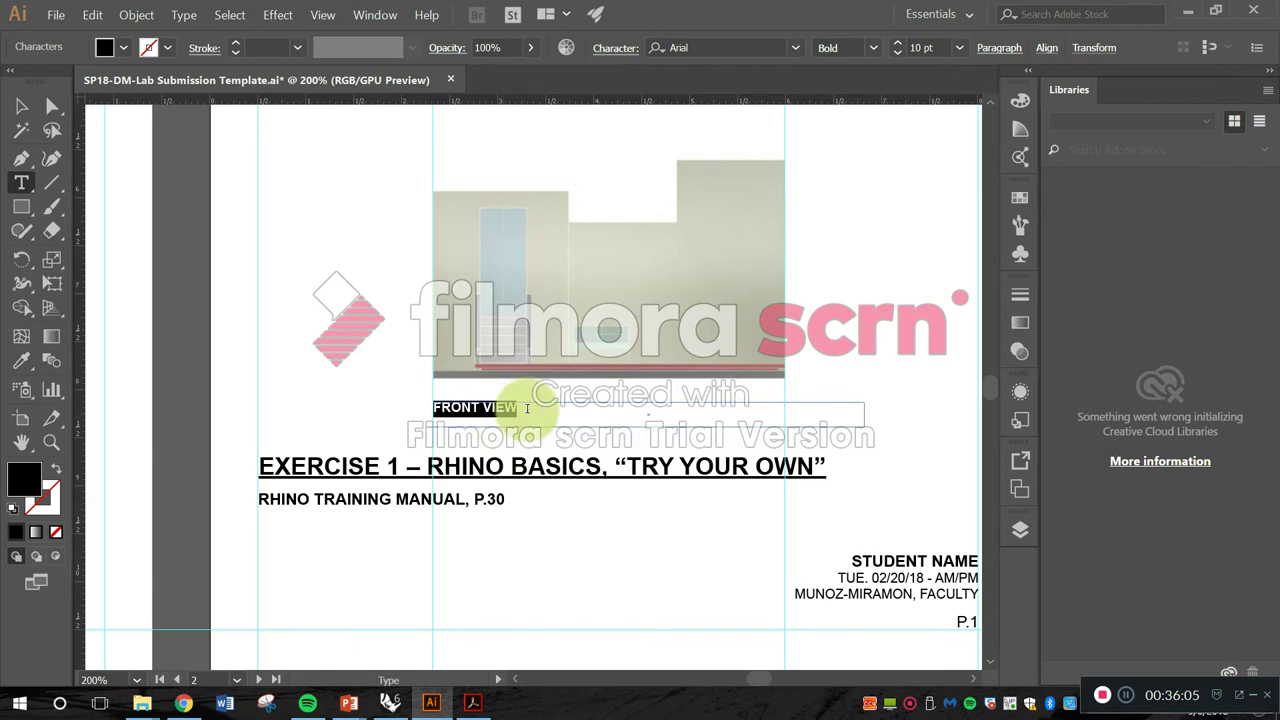
key("Escape")
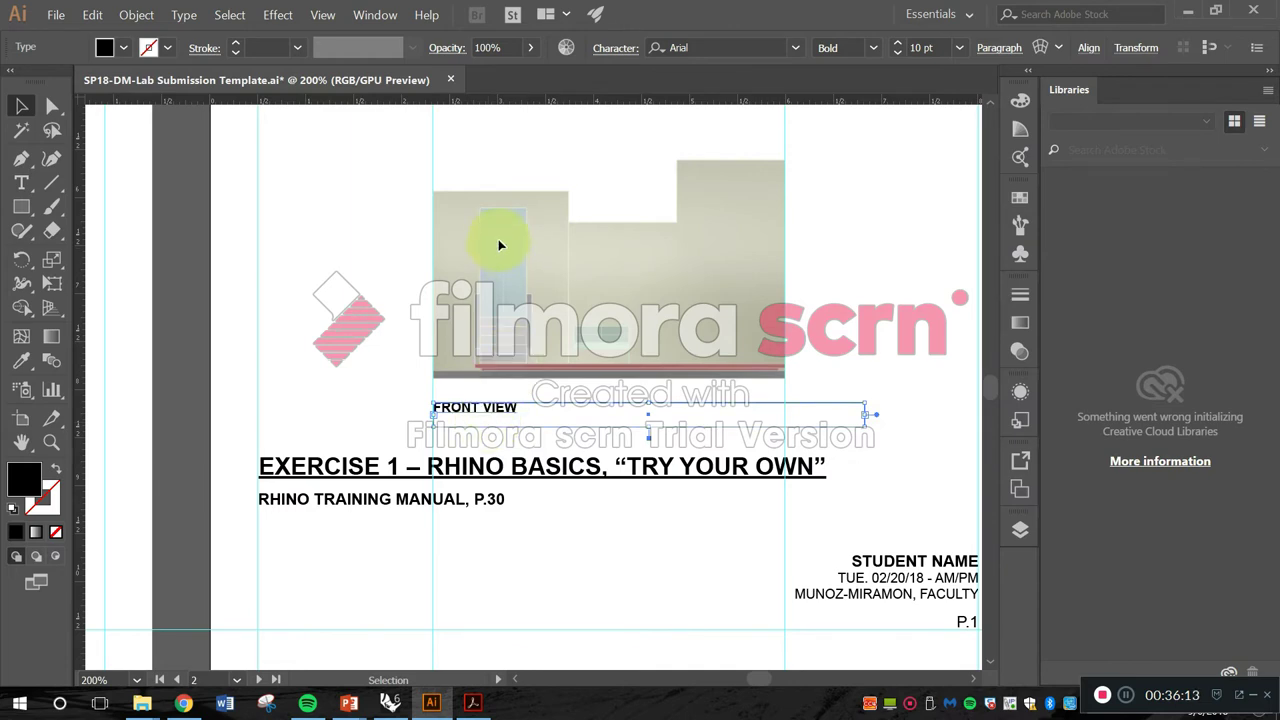
- Nudge the FRONT VIEW caption up one arrow-key step toward the image
left_click_drag(510, 107, 498, 240)
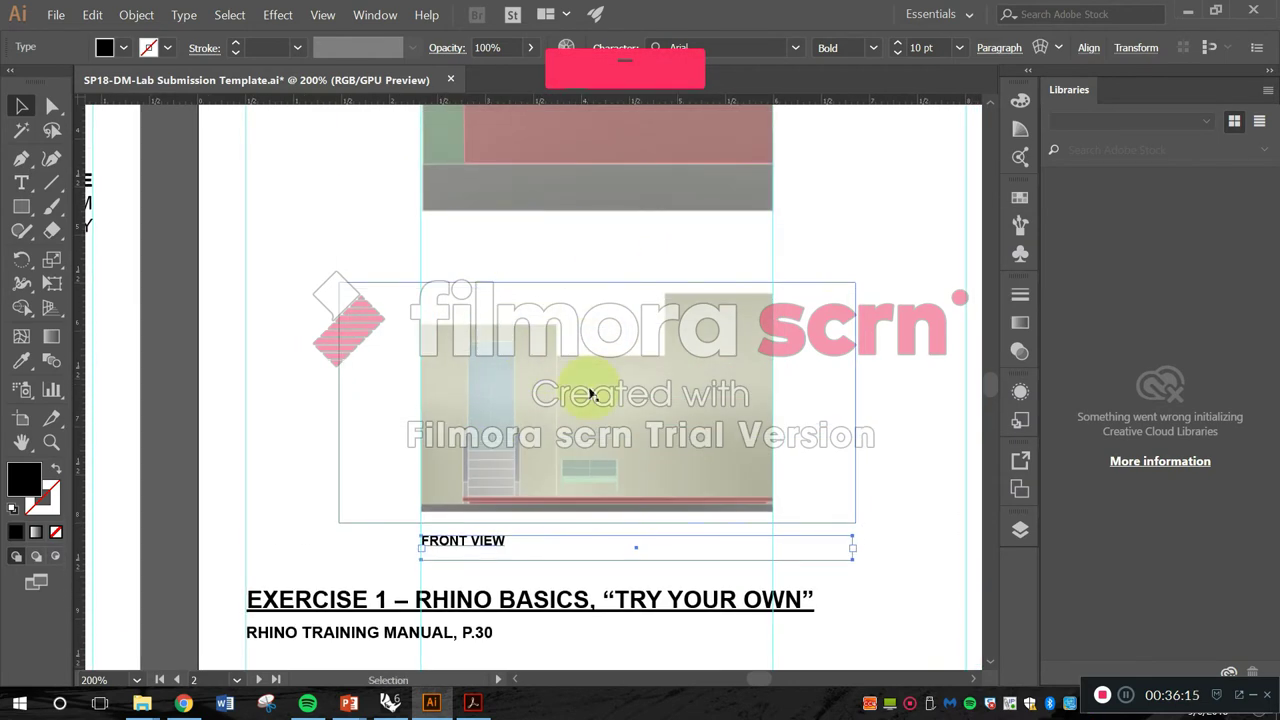
left_click_drag(565, 465, 563, 370)
left_click(452, 440)
key("Up")
key("Up")
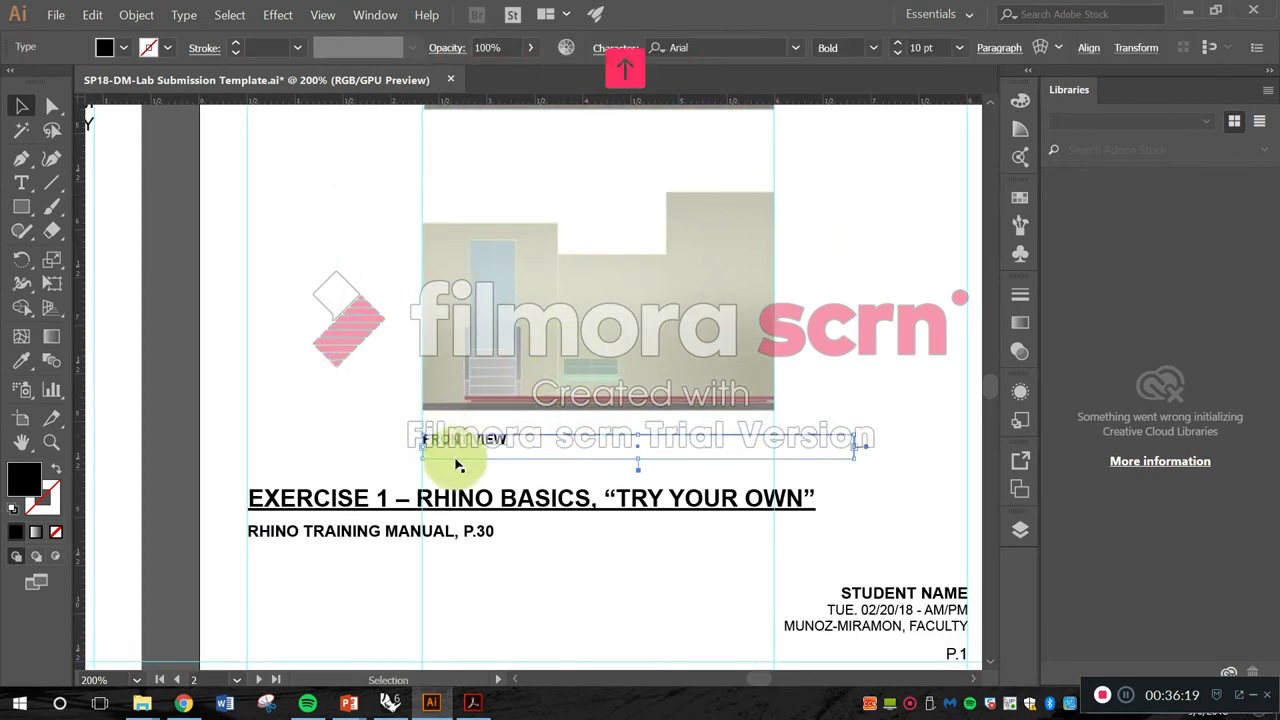
left_click(281, 365)
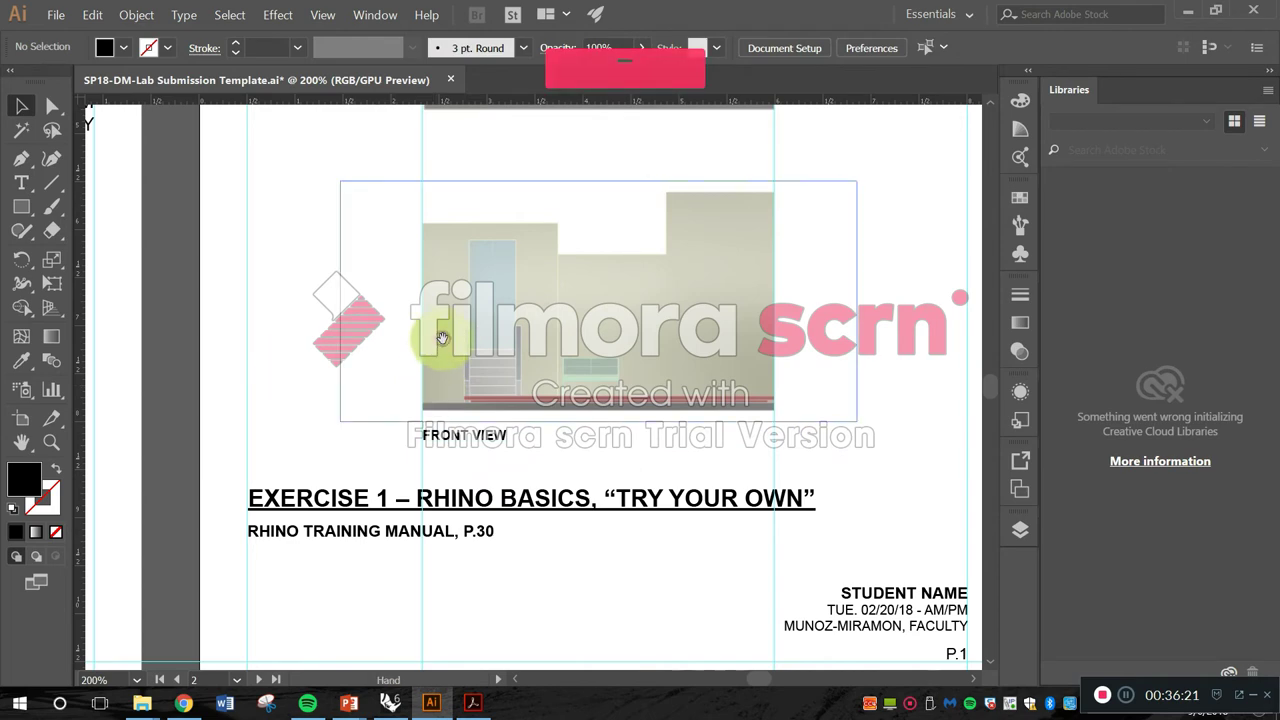
- Select the 'RHINO TRAINING MANUAL, P.30' line
left_click_drag(443, 334, 366, 394)
left_click(277, 592)
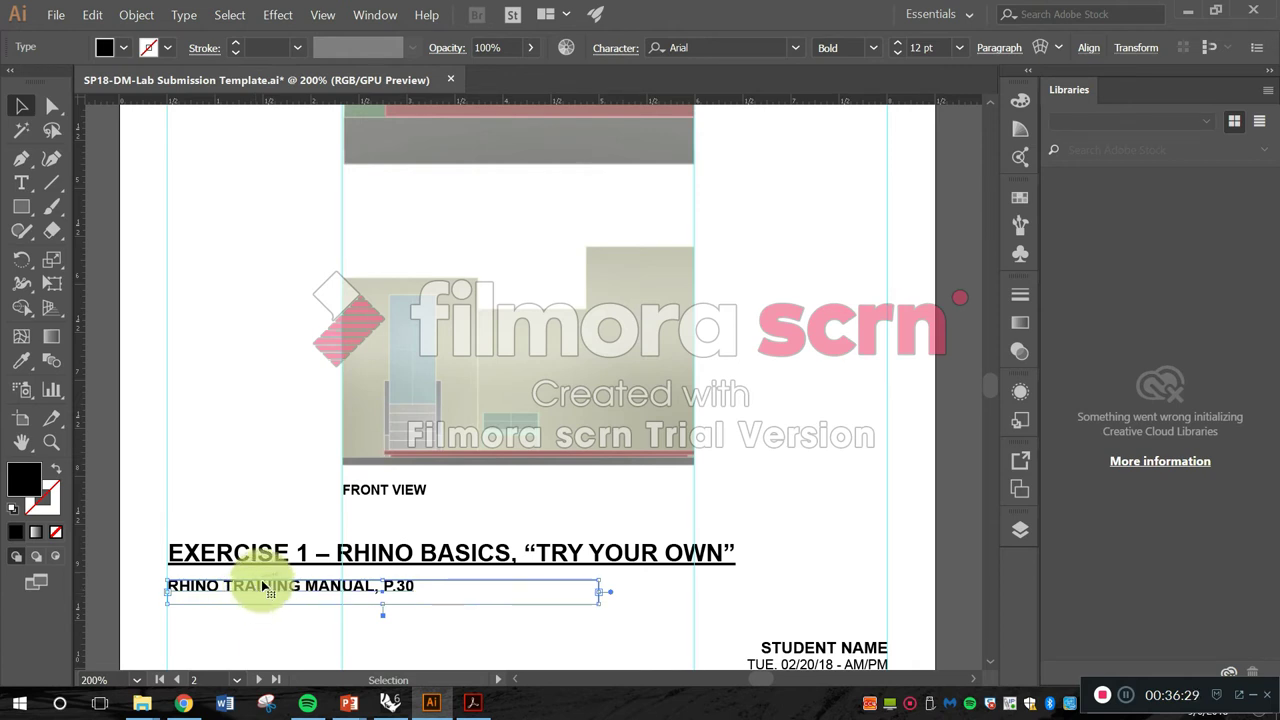
left_click(256, 590)
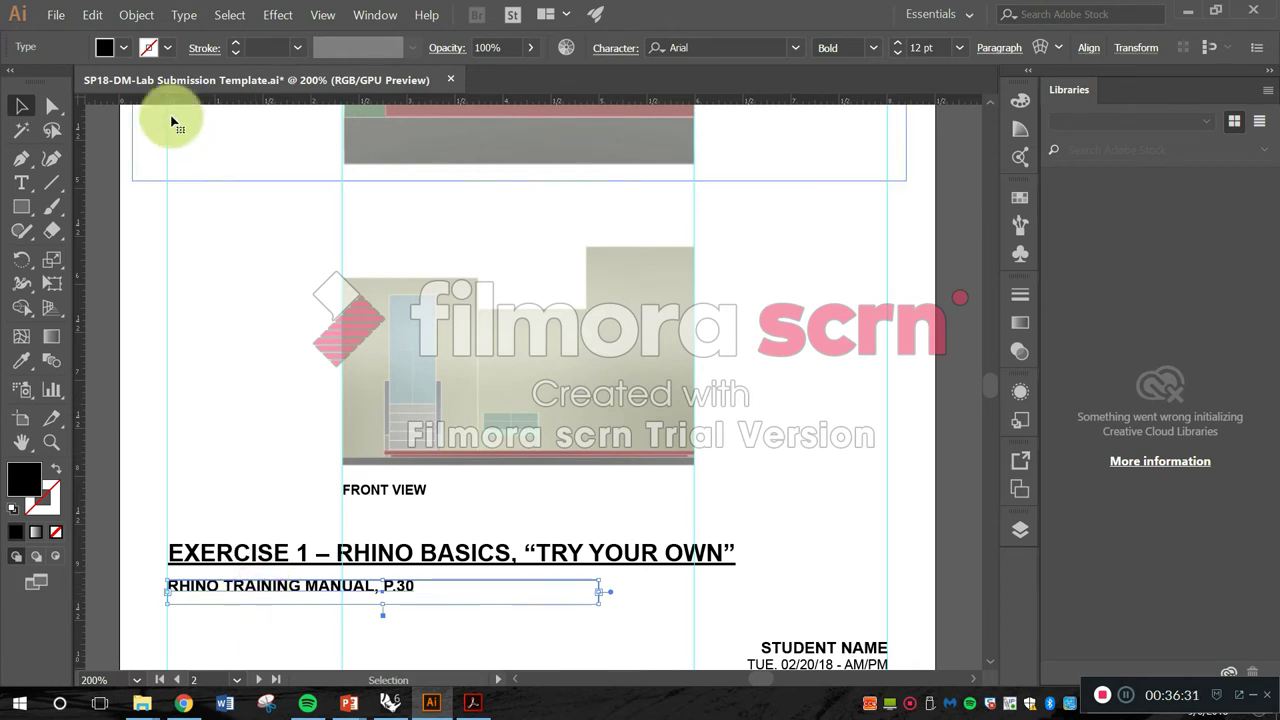
- Duplicate the training-manual line and move the copy under the top image
left_click(97, 15)
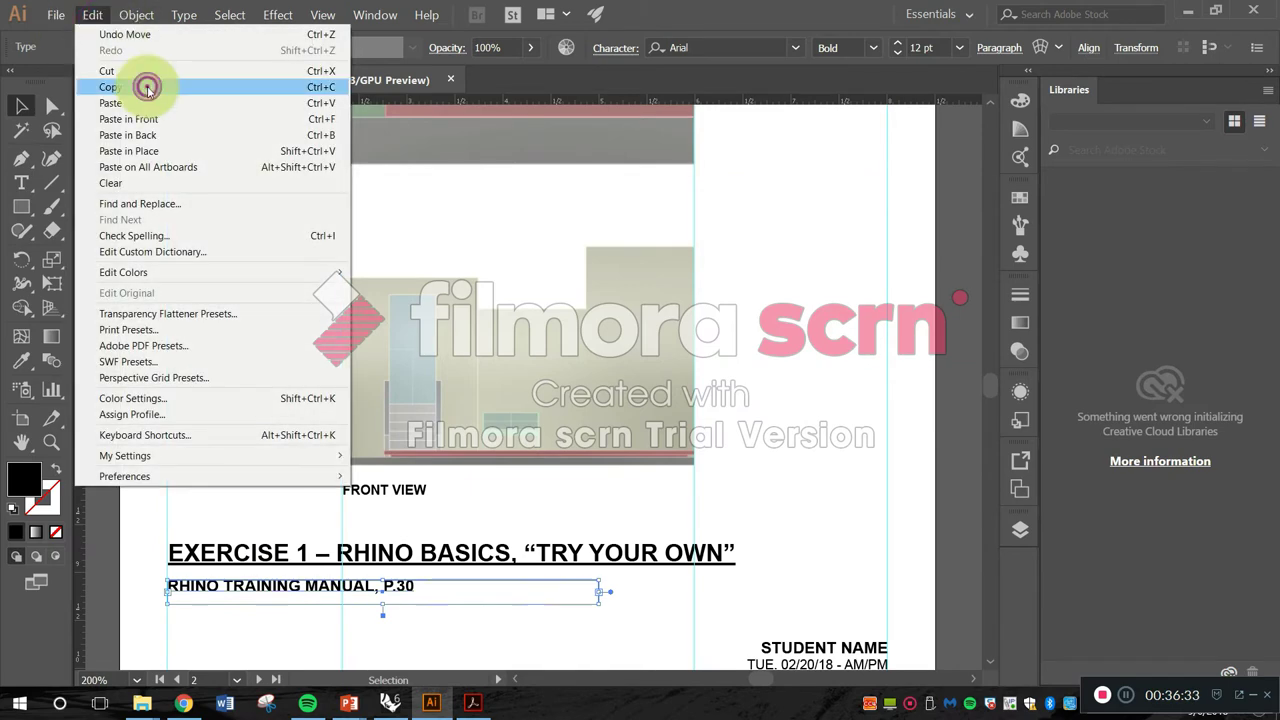
left_click(122, 87)
left_click(95, 15)
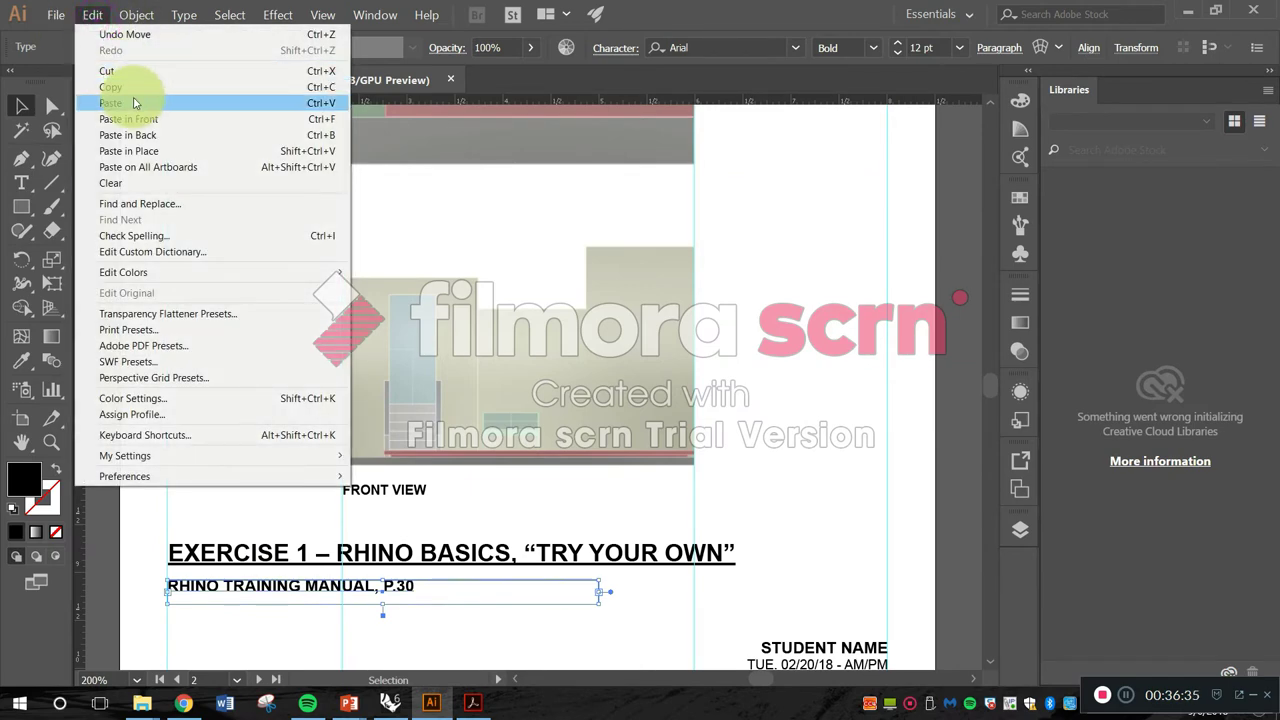
left_click(129, 100)
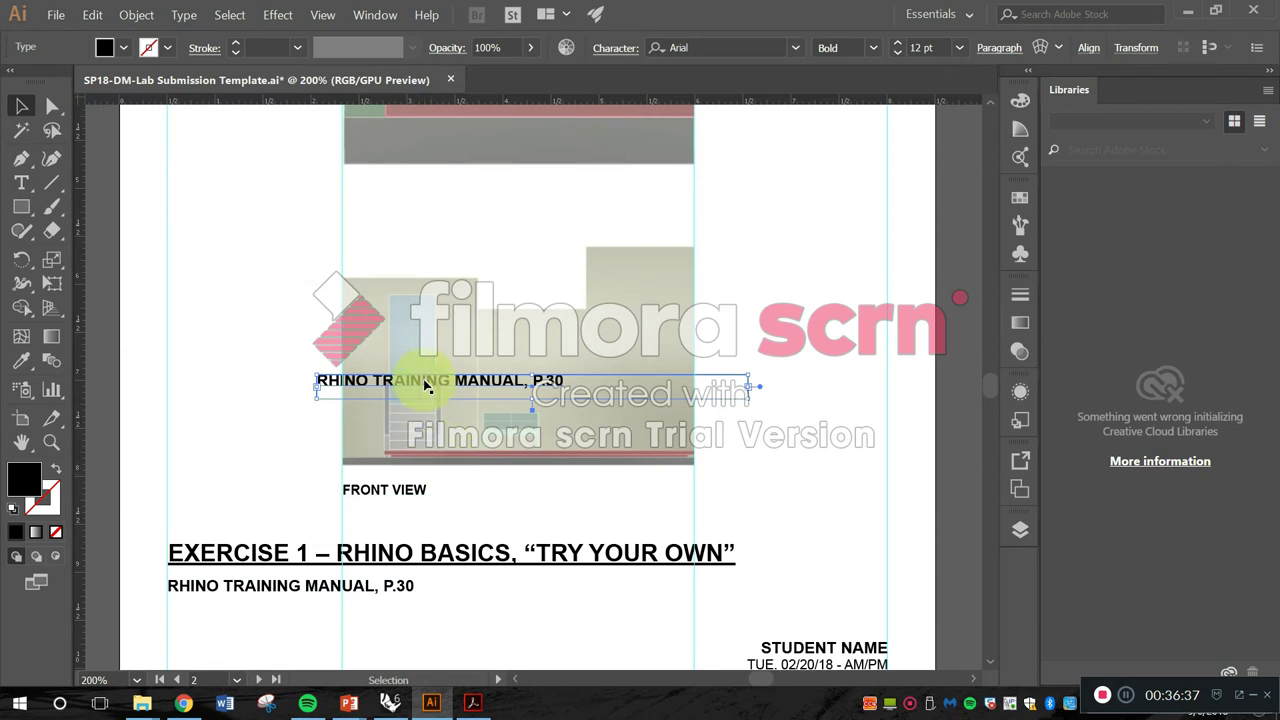
left_click_drag(343, 381, 371, 195)
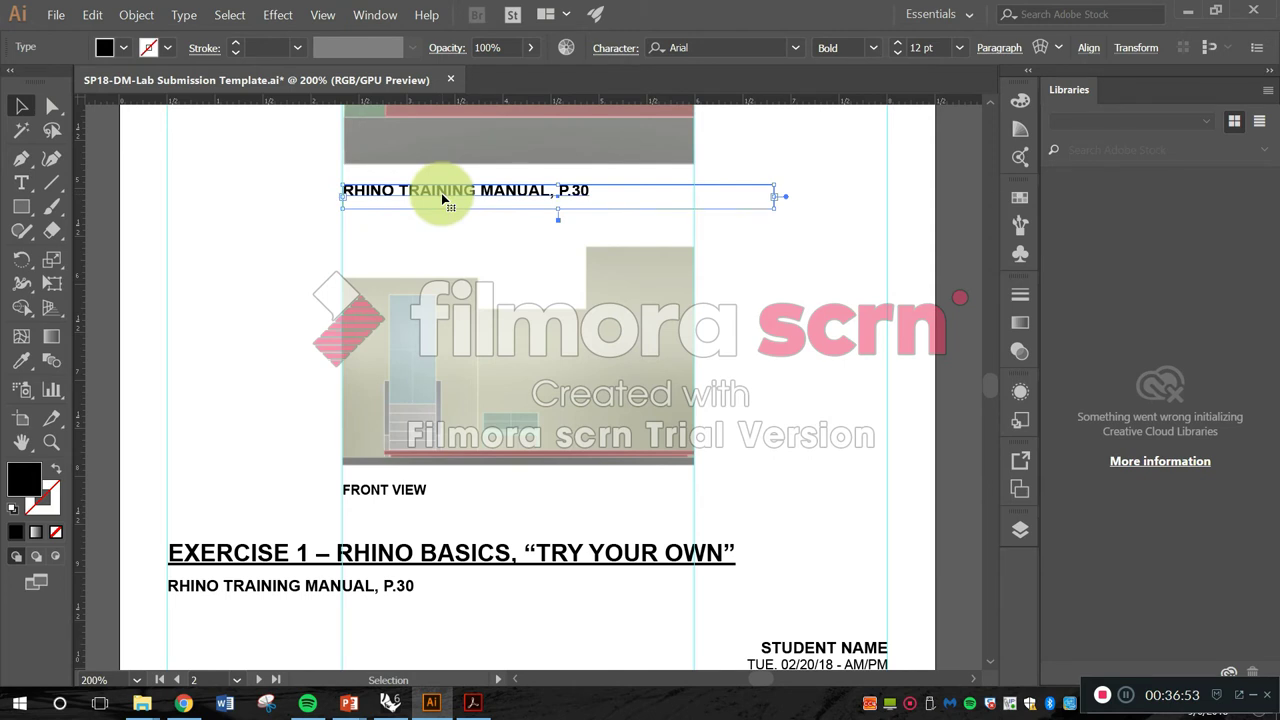
- Replace the pasted line's text with 'TOP VIEW'
double_click(443, 199)
triple_click(443, 193)
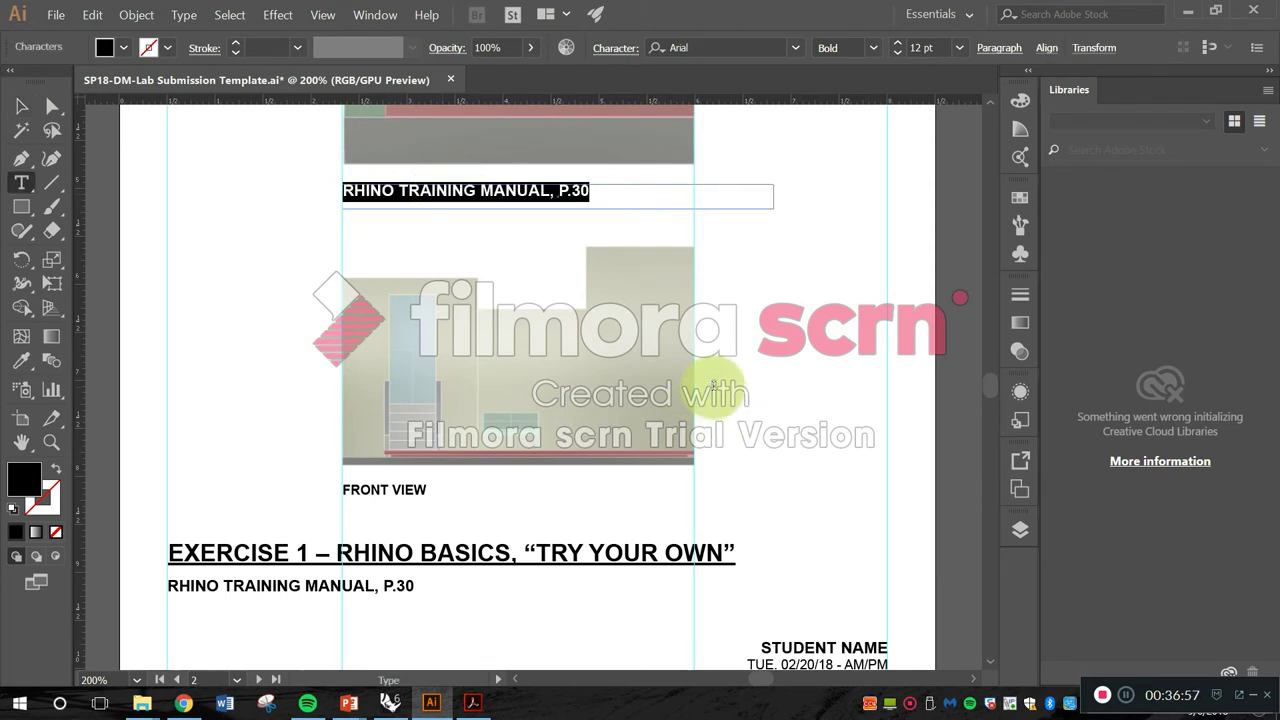
type("T")
key("BackSpace")
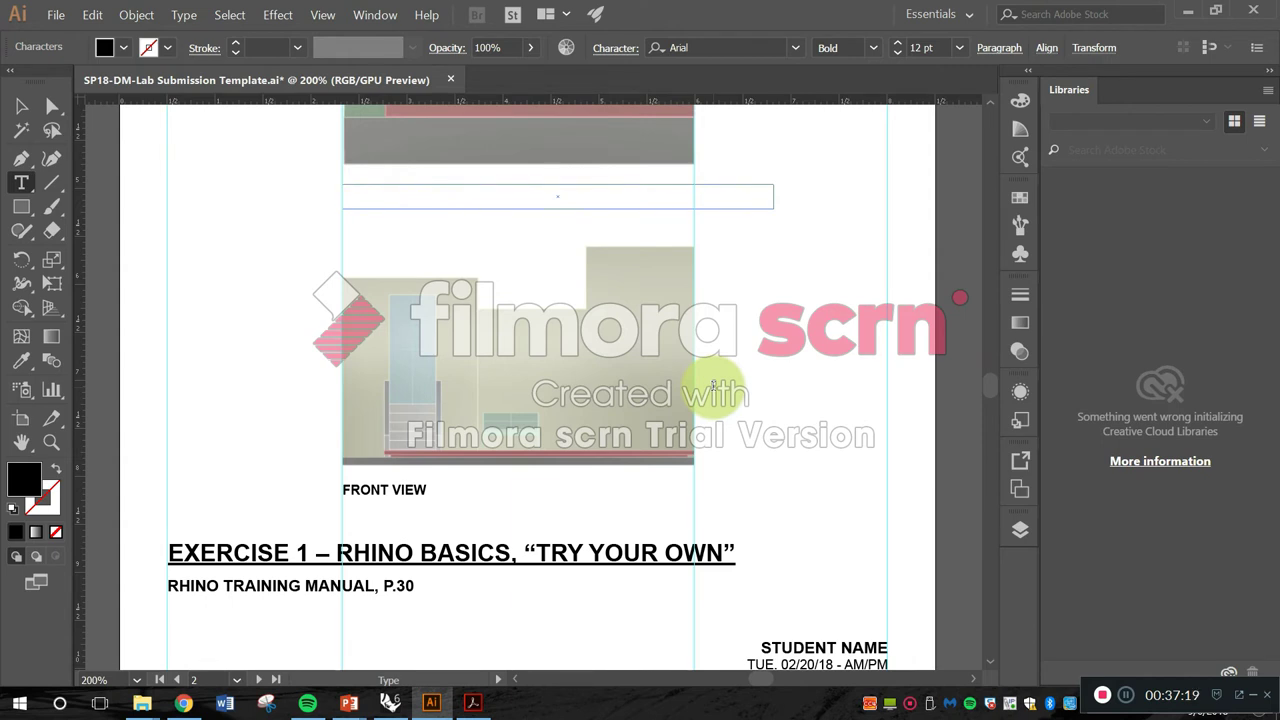
type("TOP VIEW")
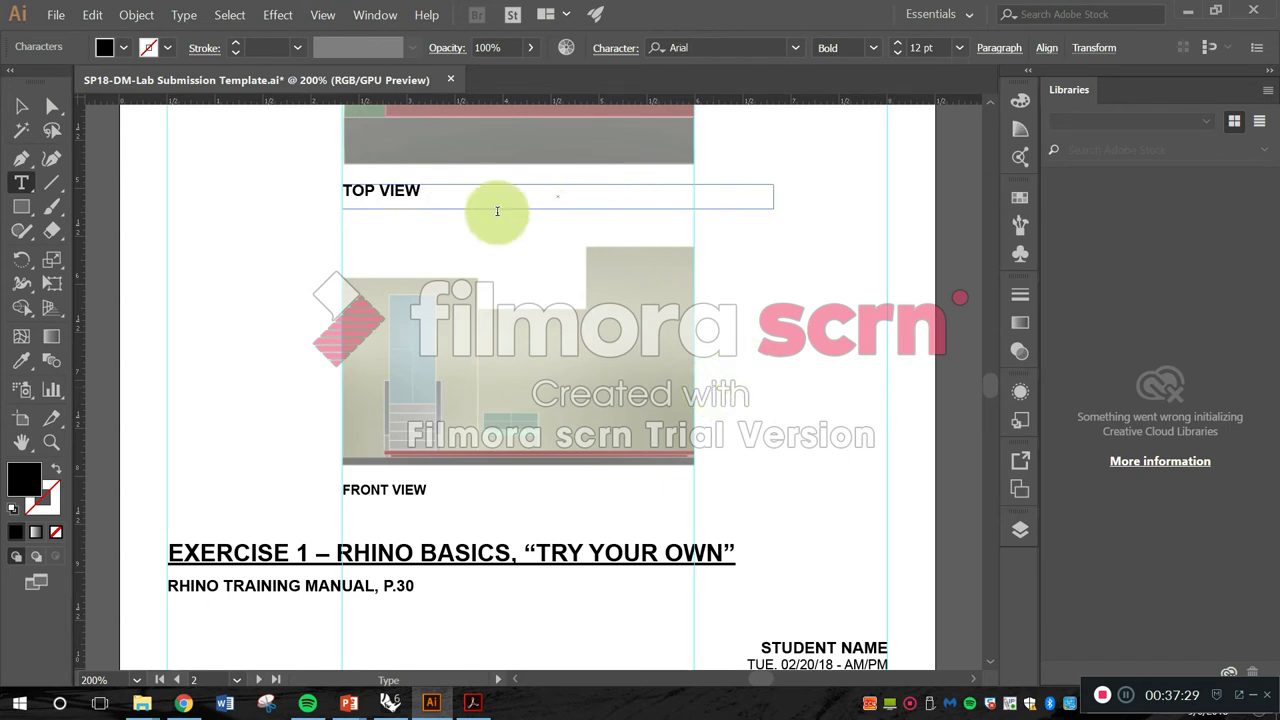
- Change the TOP VIEW caption from 12 pt to 10 pt and fit the page in the window
double_click(404, 194)
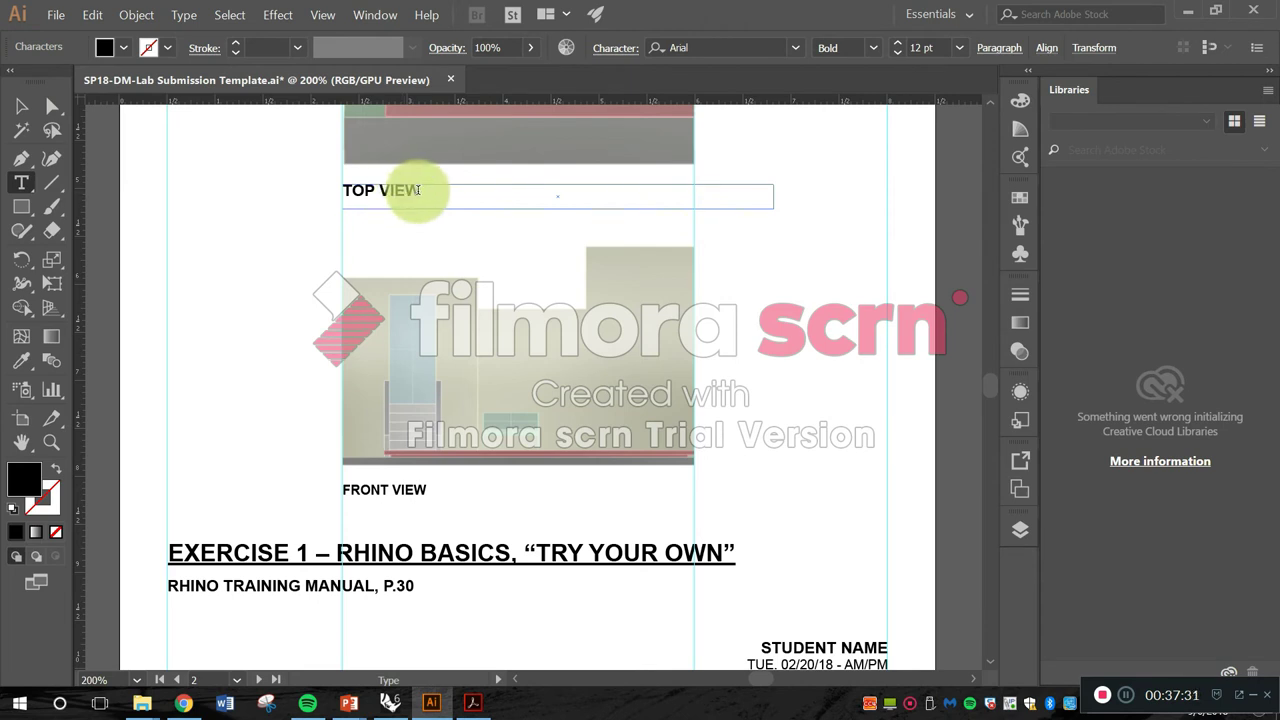
double_click(419, 190)
left_click_drag(437, 191, 340, 190)
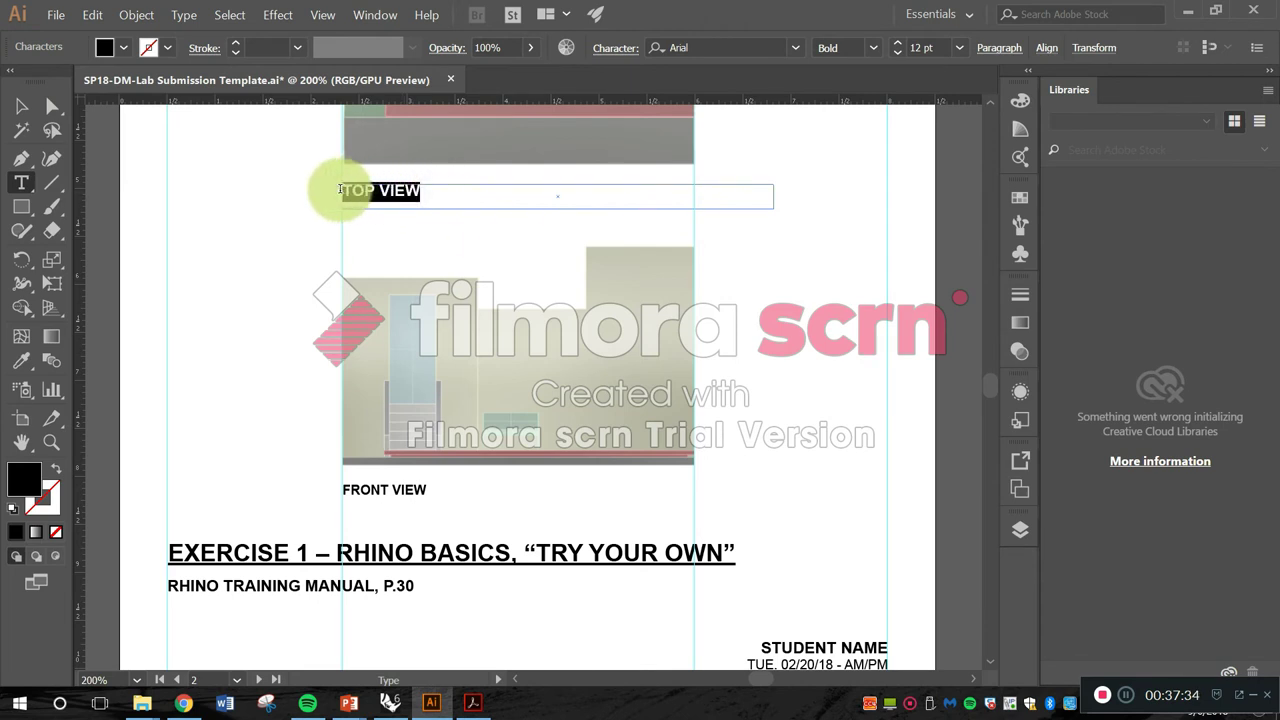
left_click(922, 47)
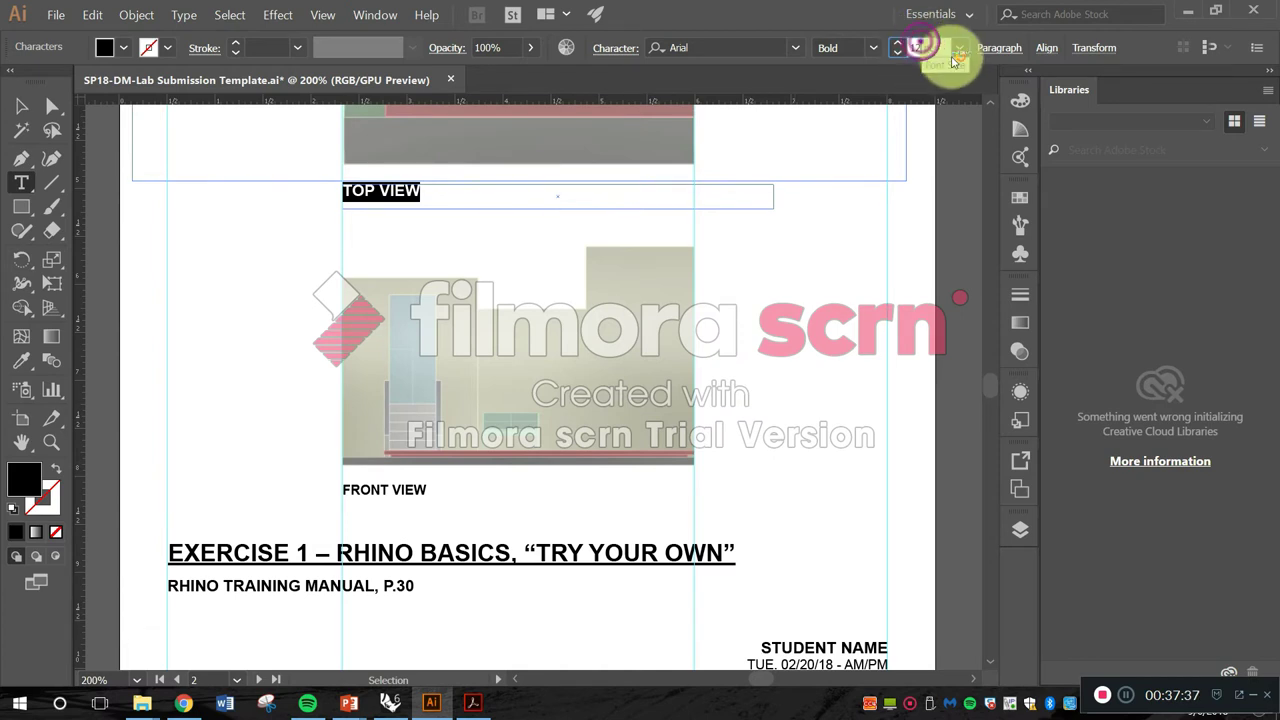
key("Left")
key("Left")
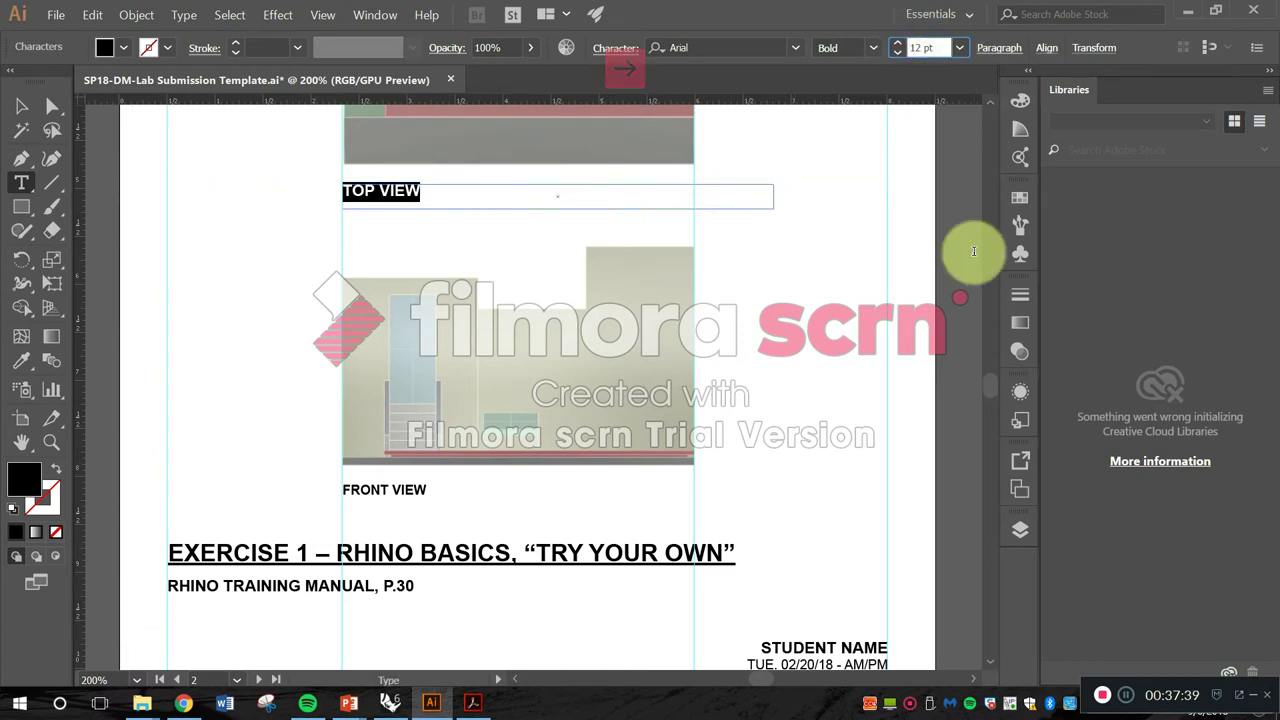
key("BackSpace")
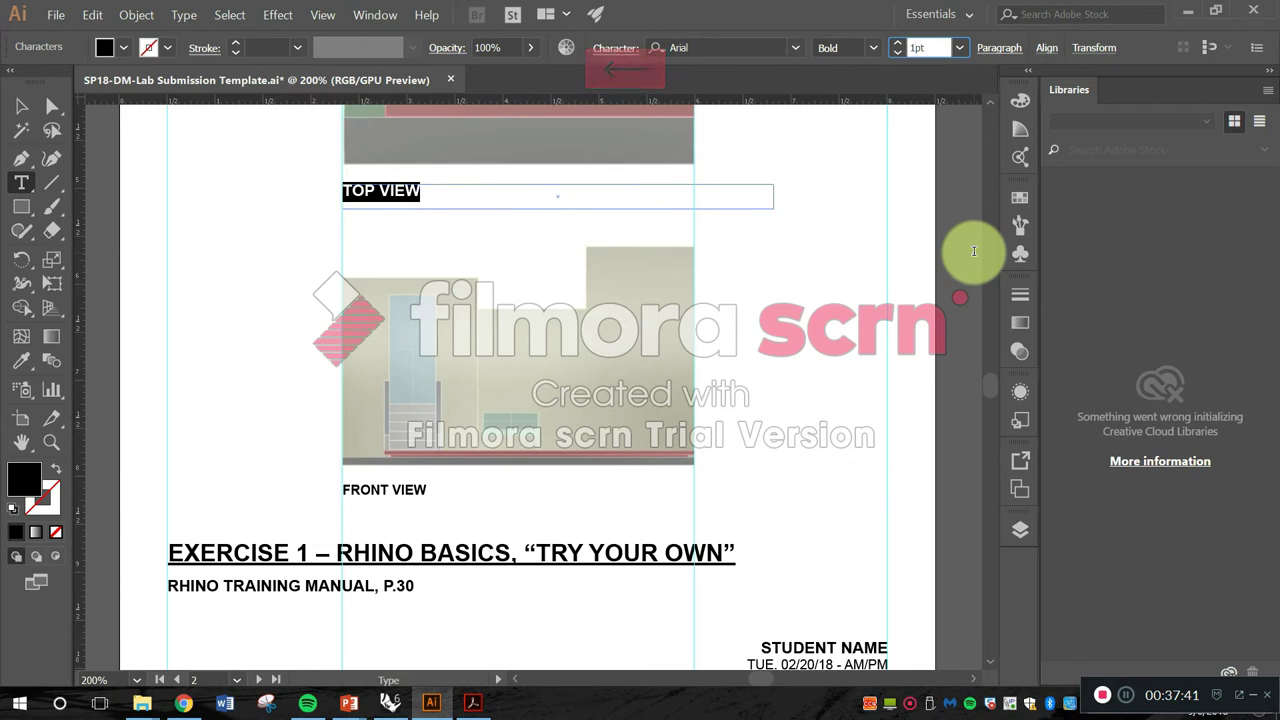
type("0")
key("Return")
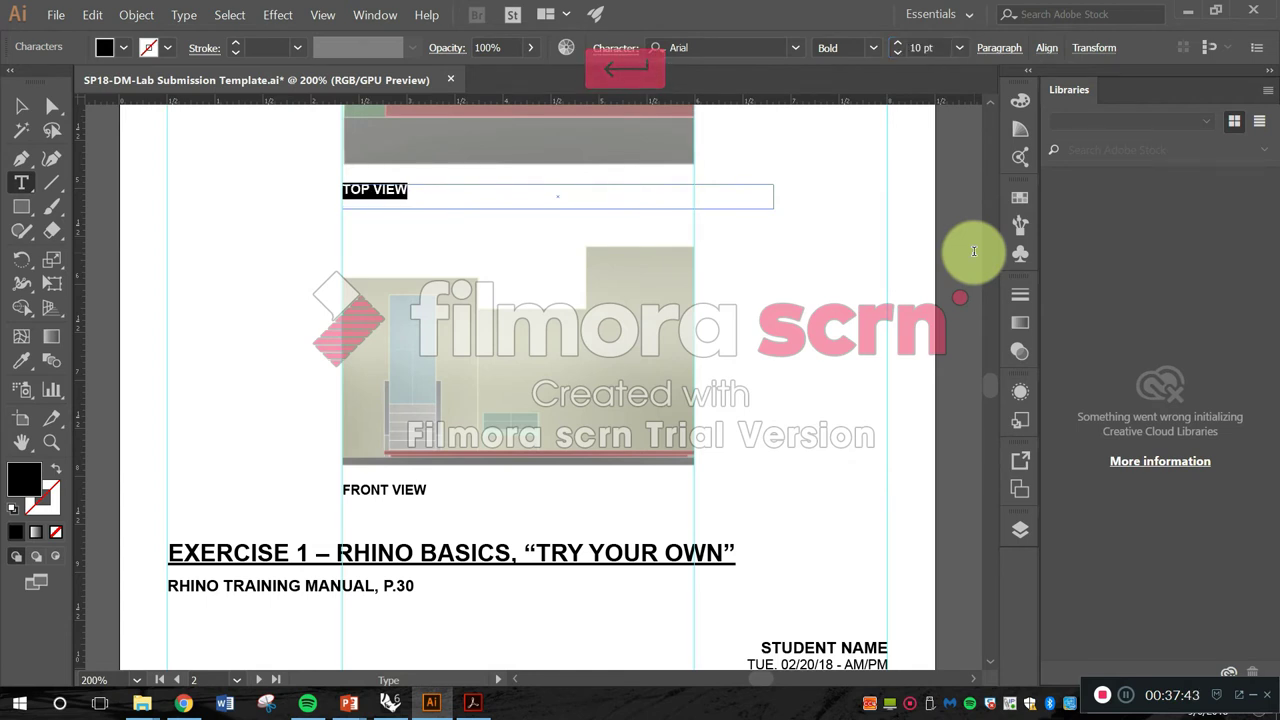
key("Escape")
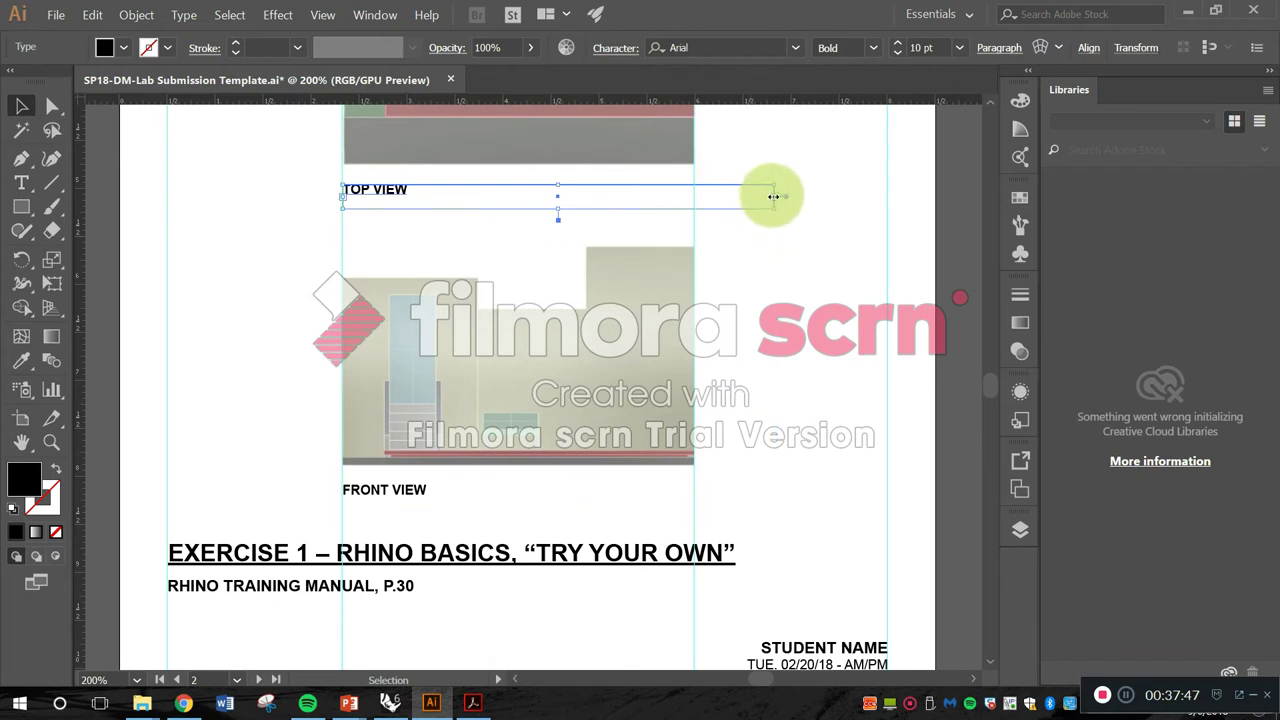
left_click(840, 291)
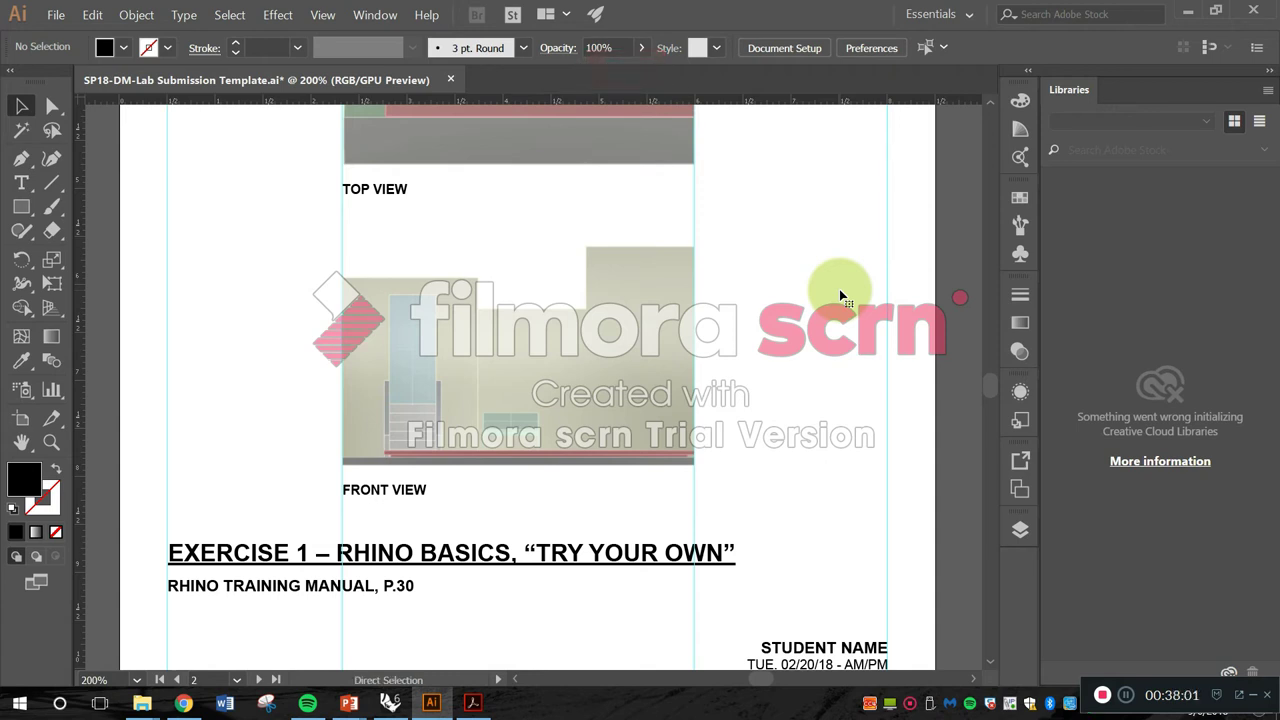
key("ctrl+0")
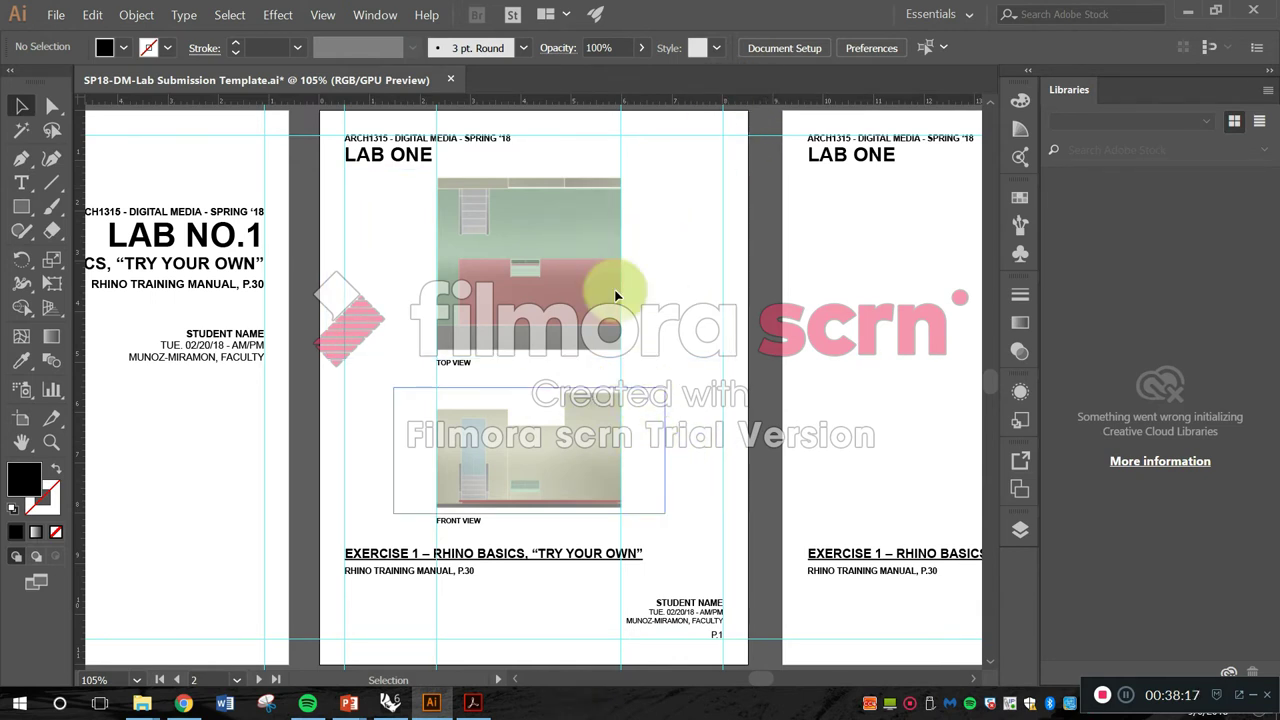
- On the cover page, replace SPRING with FALL so the heading reads 'ARCH1315 - DIGITAL MEDIA - FALL'18'
key("space")
left_click_drag(534, 158, 708, 158)
left_click_drag(672, 161, 711, 176)
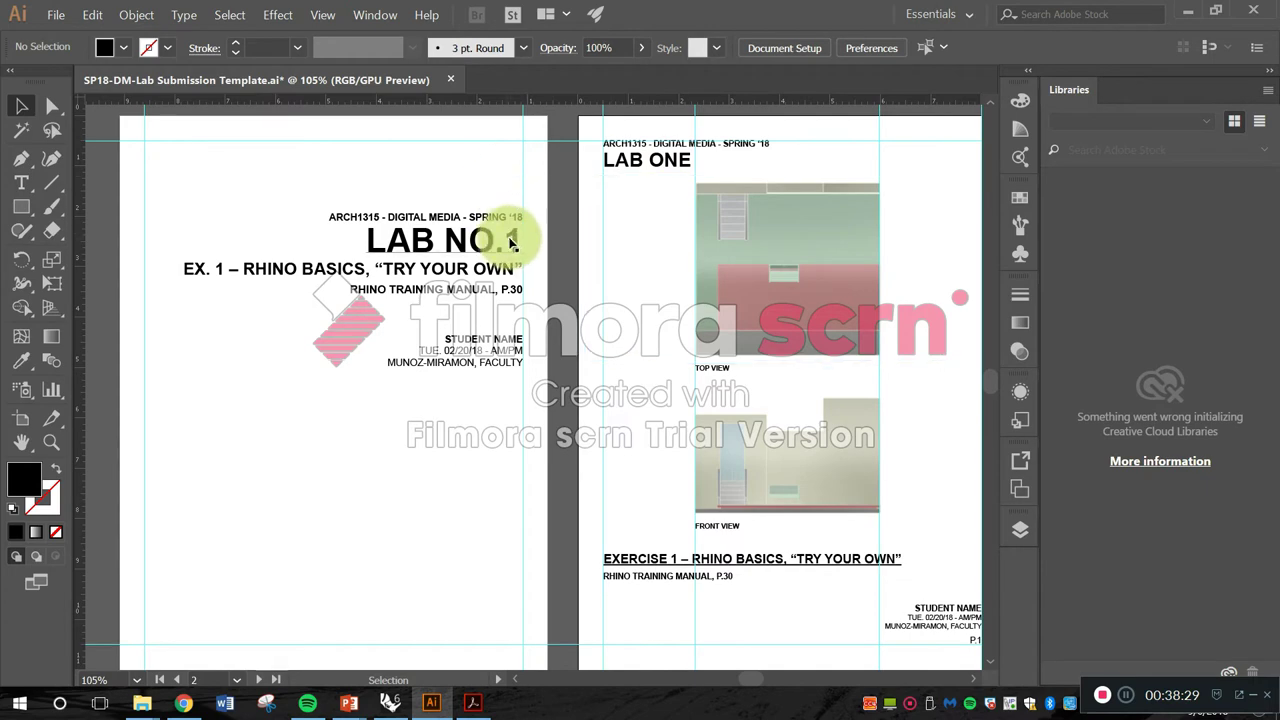
left_click_drag(400, 226, 467, 207)
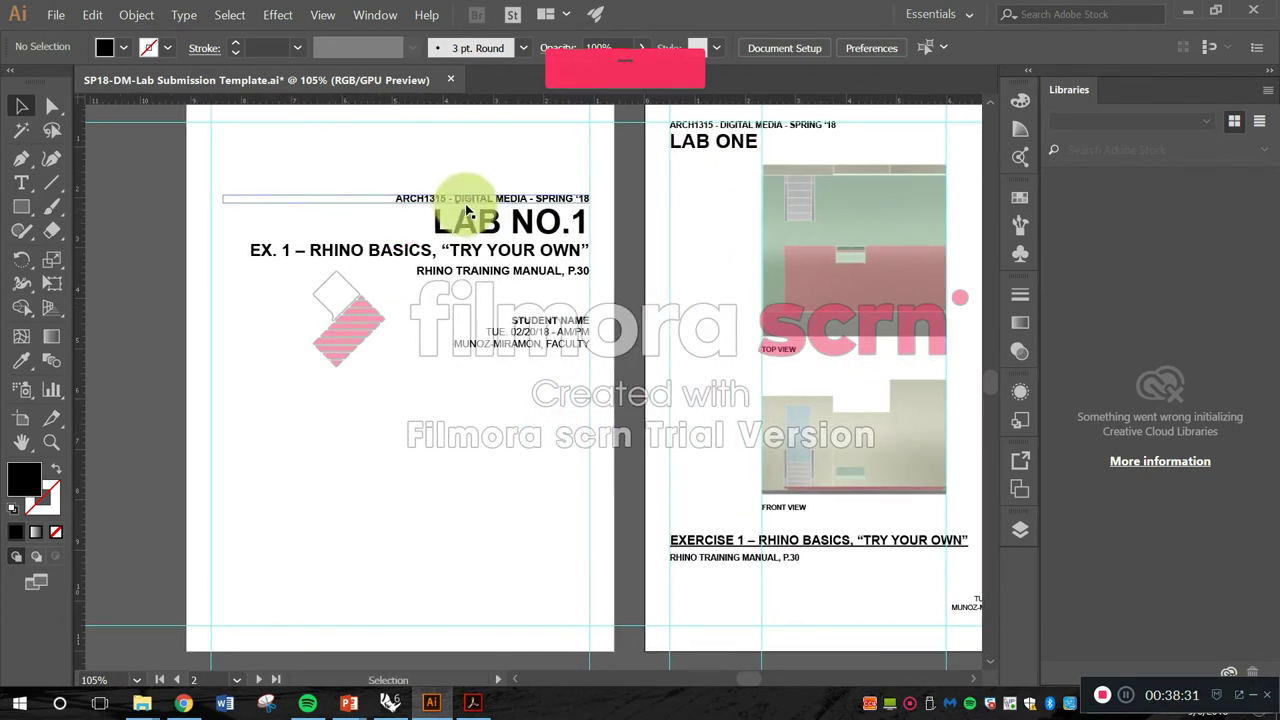
scroll(445, 212, "up", 5)
left_click_drag(811, 257, 847, 269)
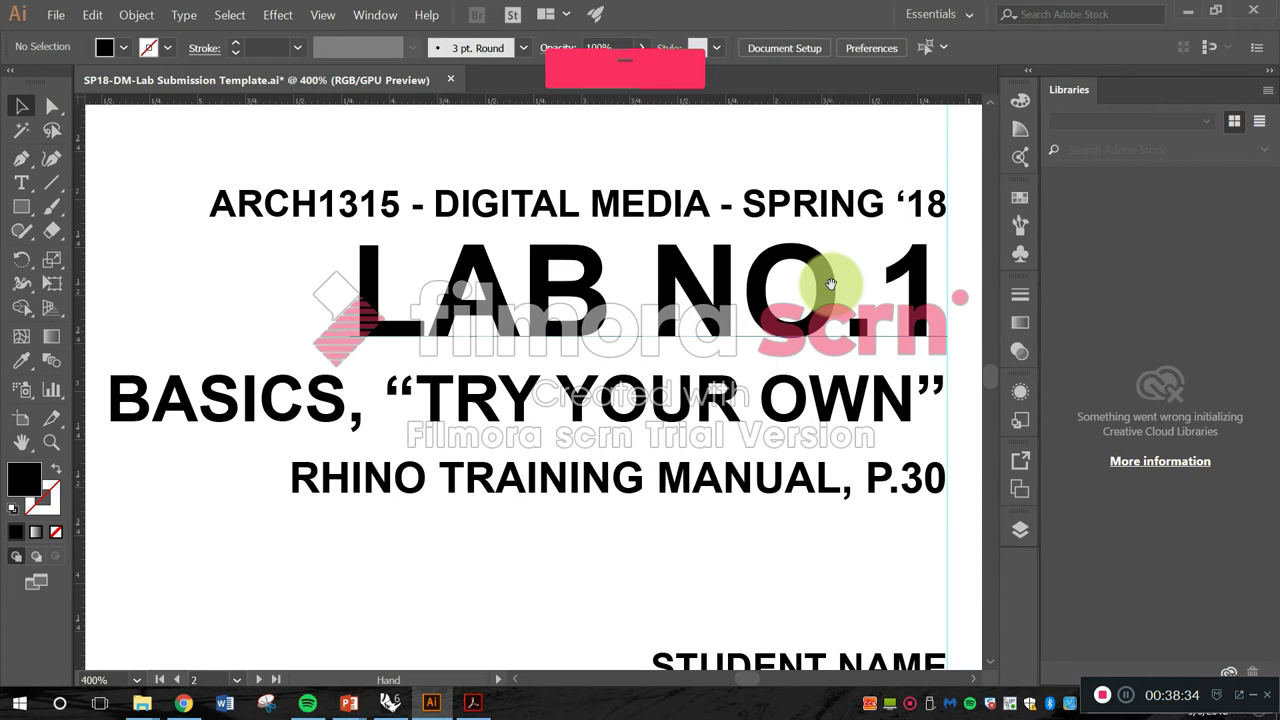
double_click(855, 217)
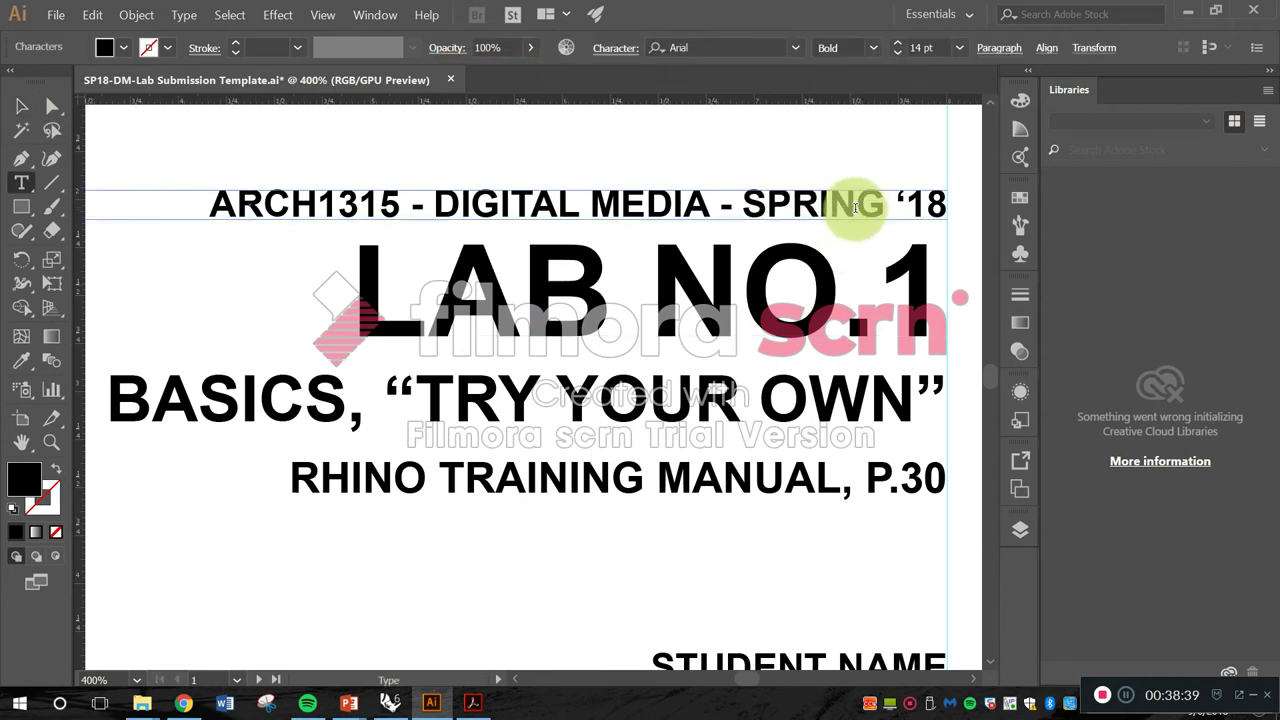
double_click(836, 207)
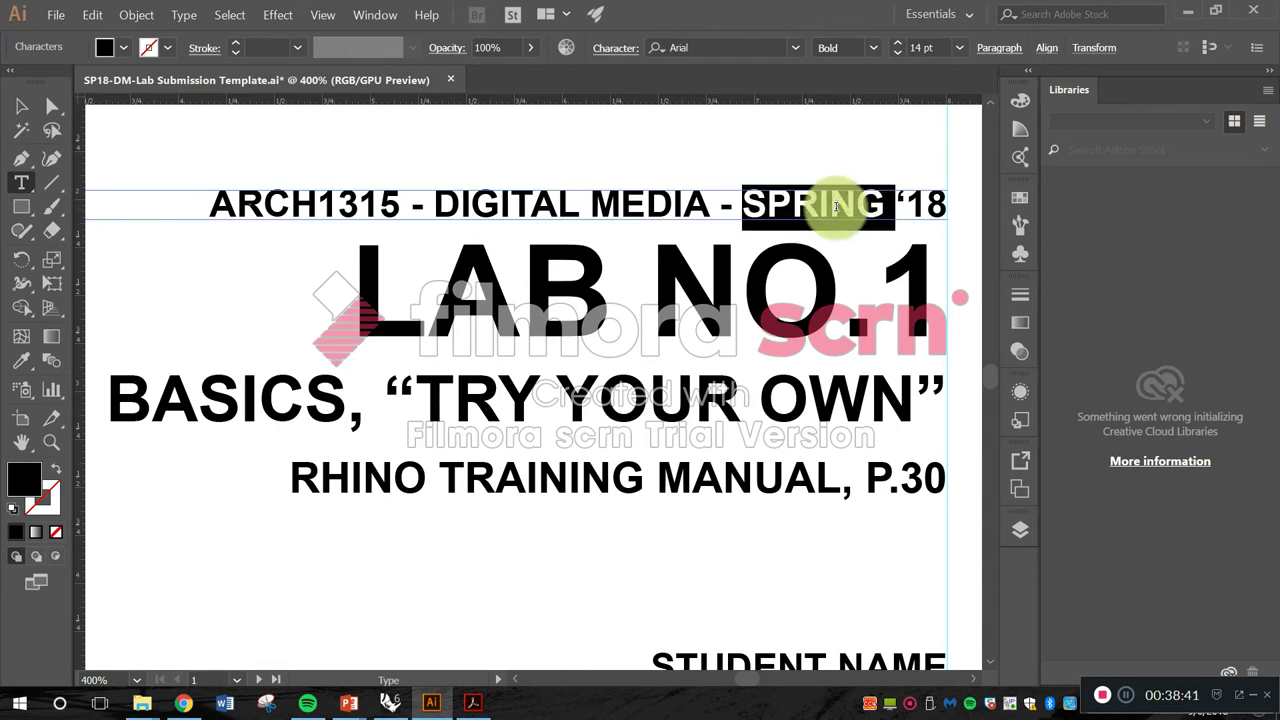
type("FALL")
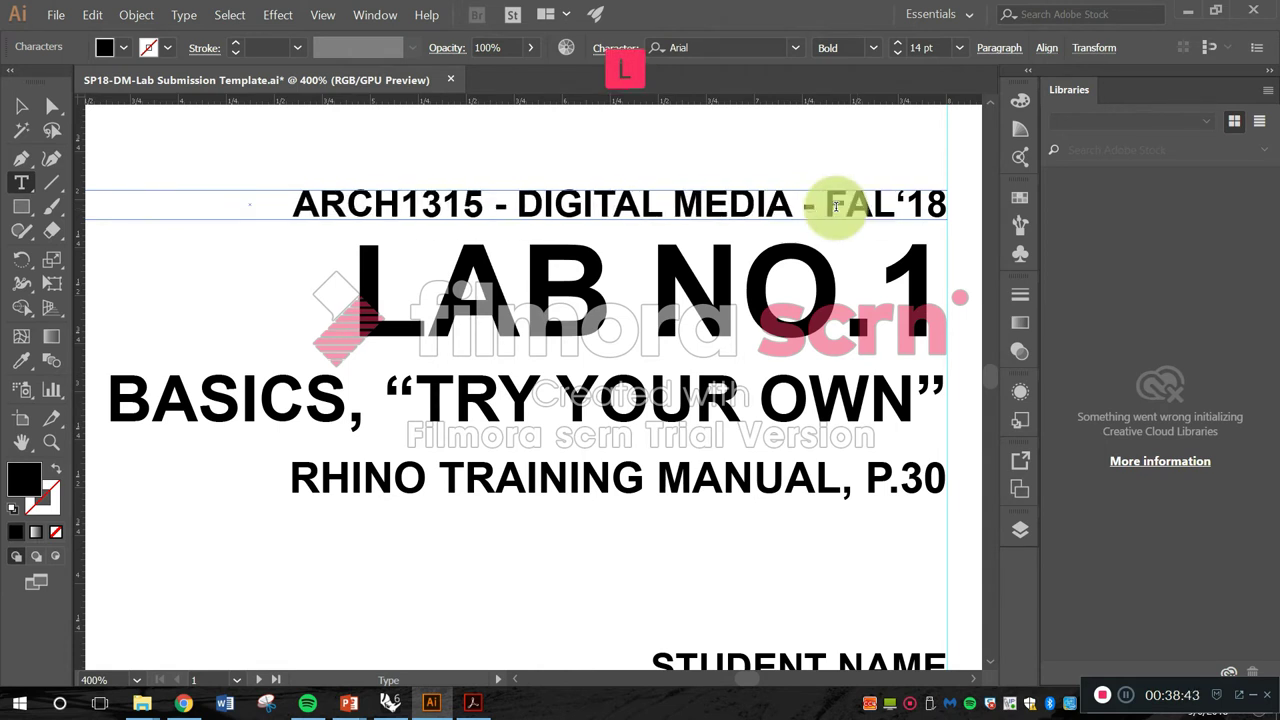
key("Escape")
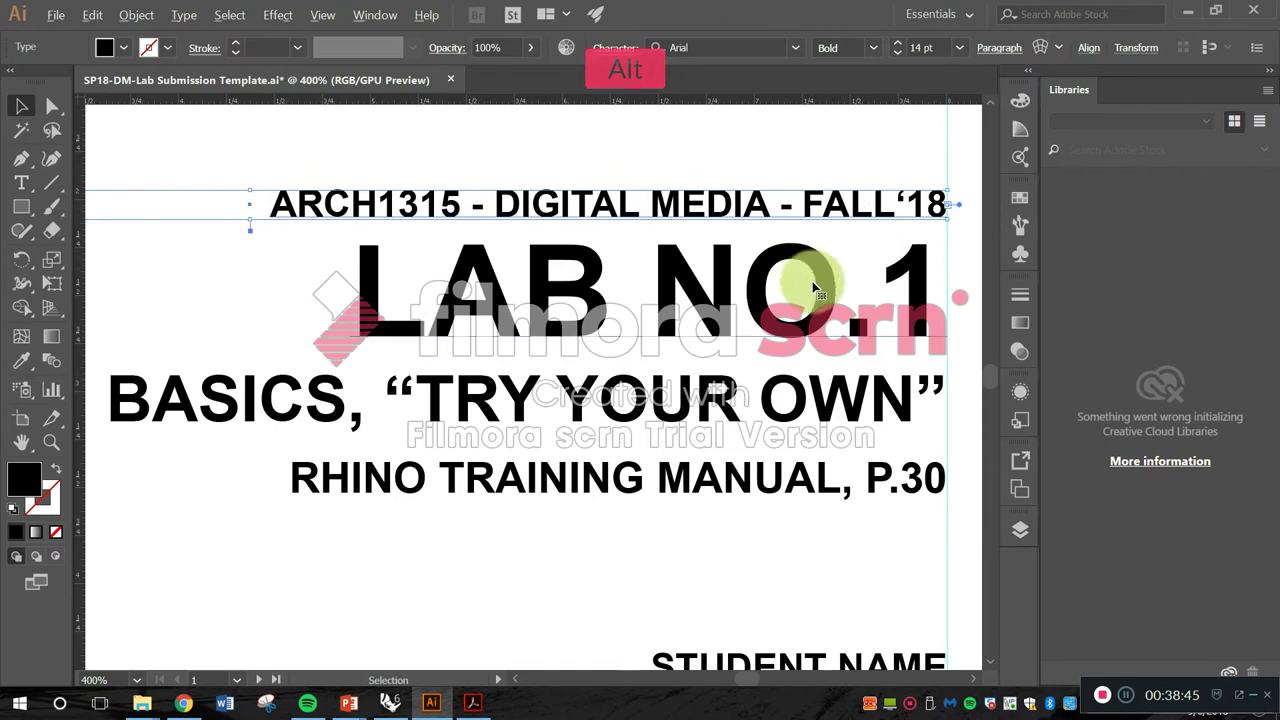
scroll(814, 286, "down", 4)
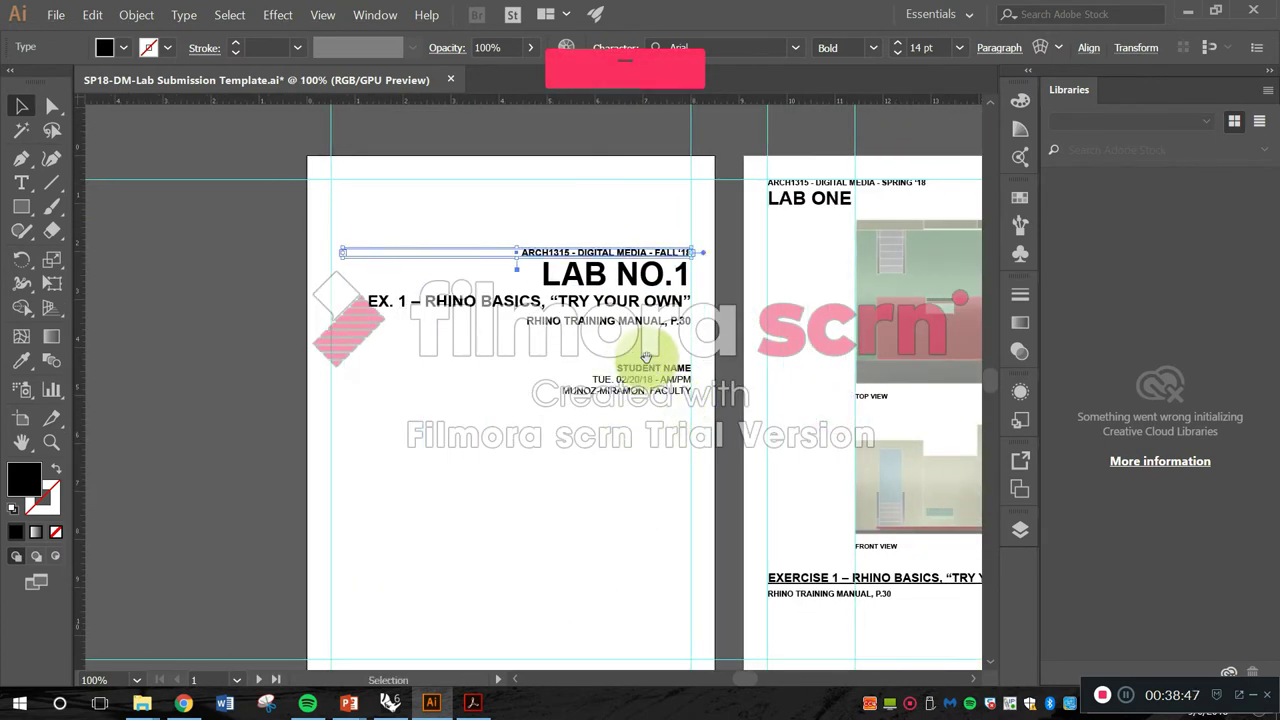
scroll(634, 343, "up", 1)
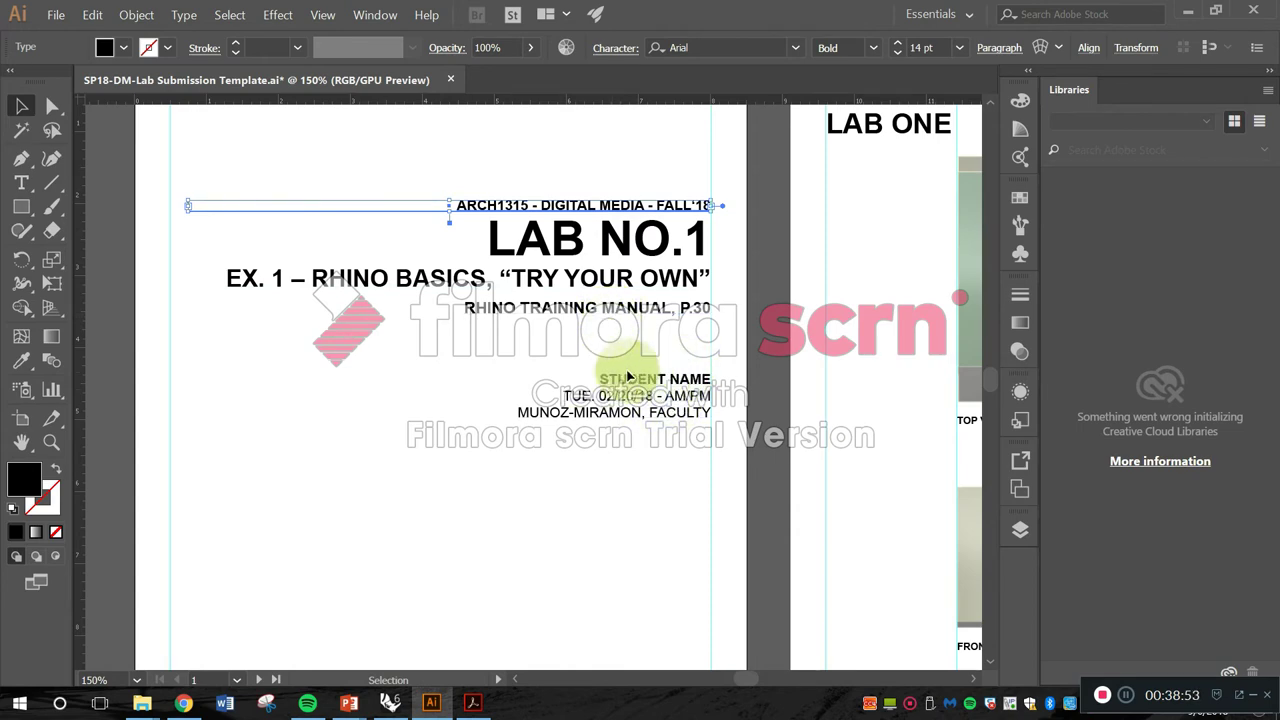
- Replace the STUDENT NAME line with the student's name, keeping the date on its own line
key("alt")
scroll(683, 398, "up", 2)
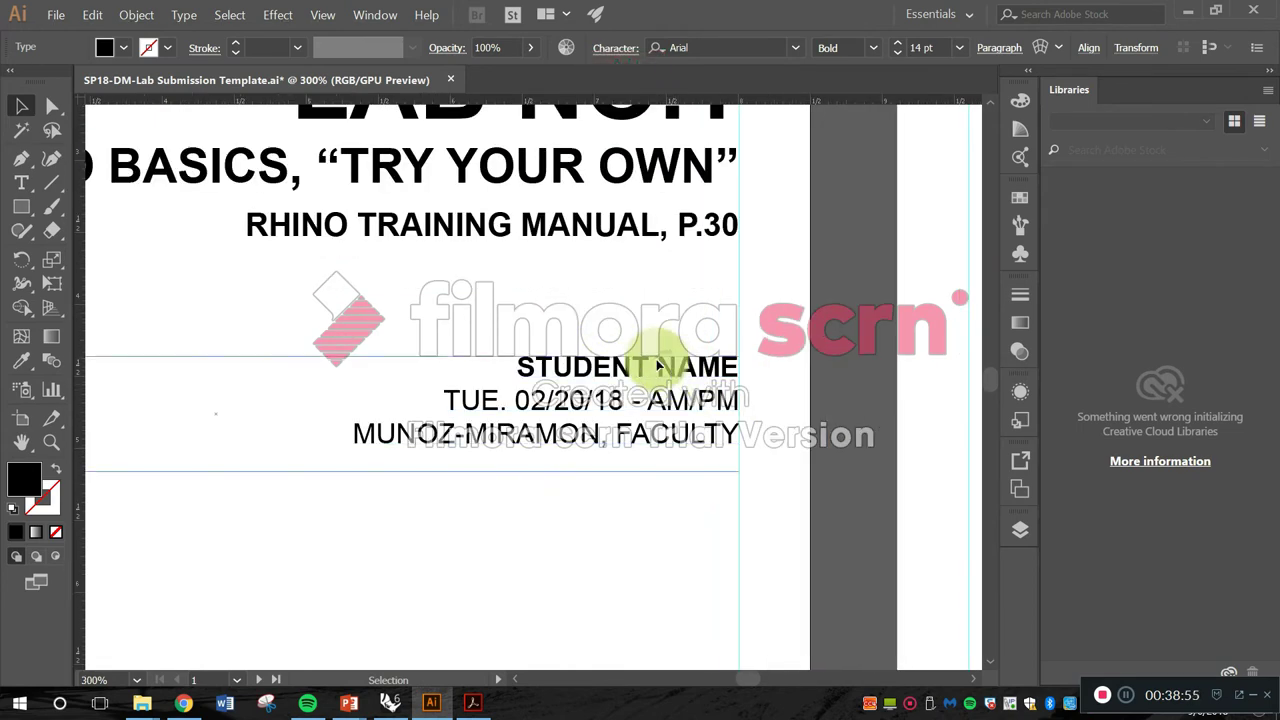
key("t")
triple_click(665, 366)
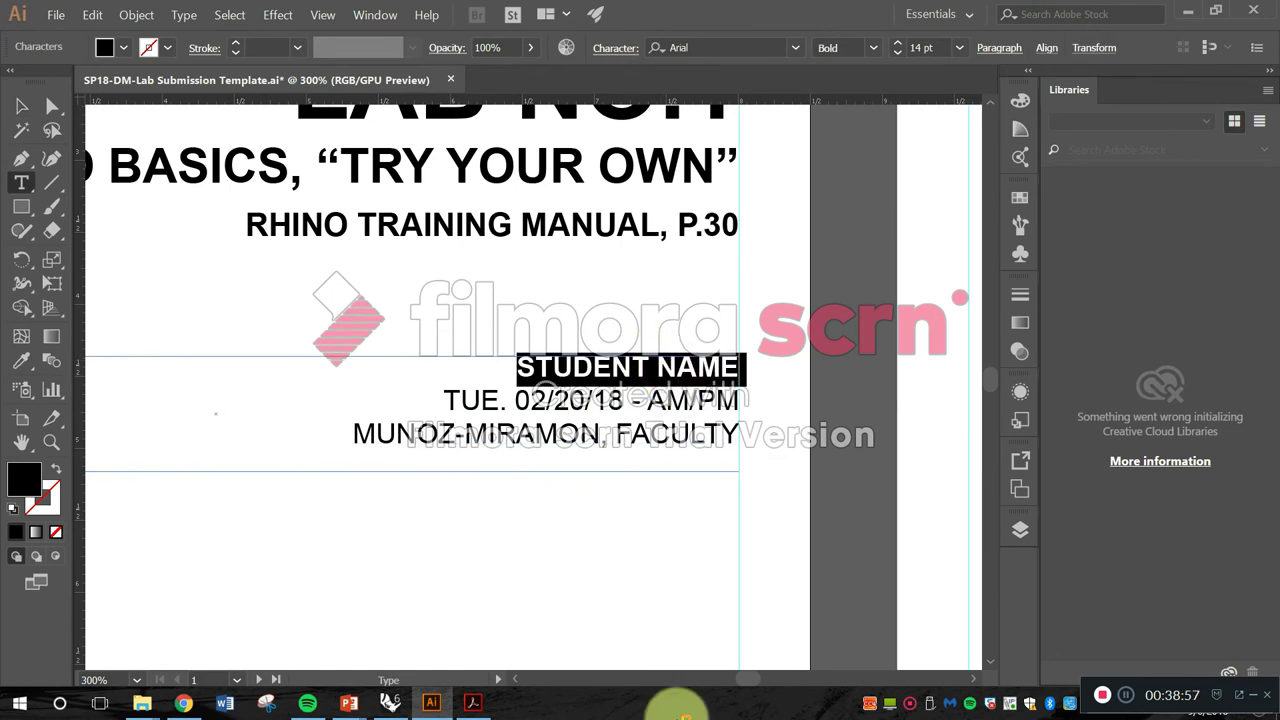
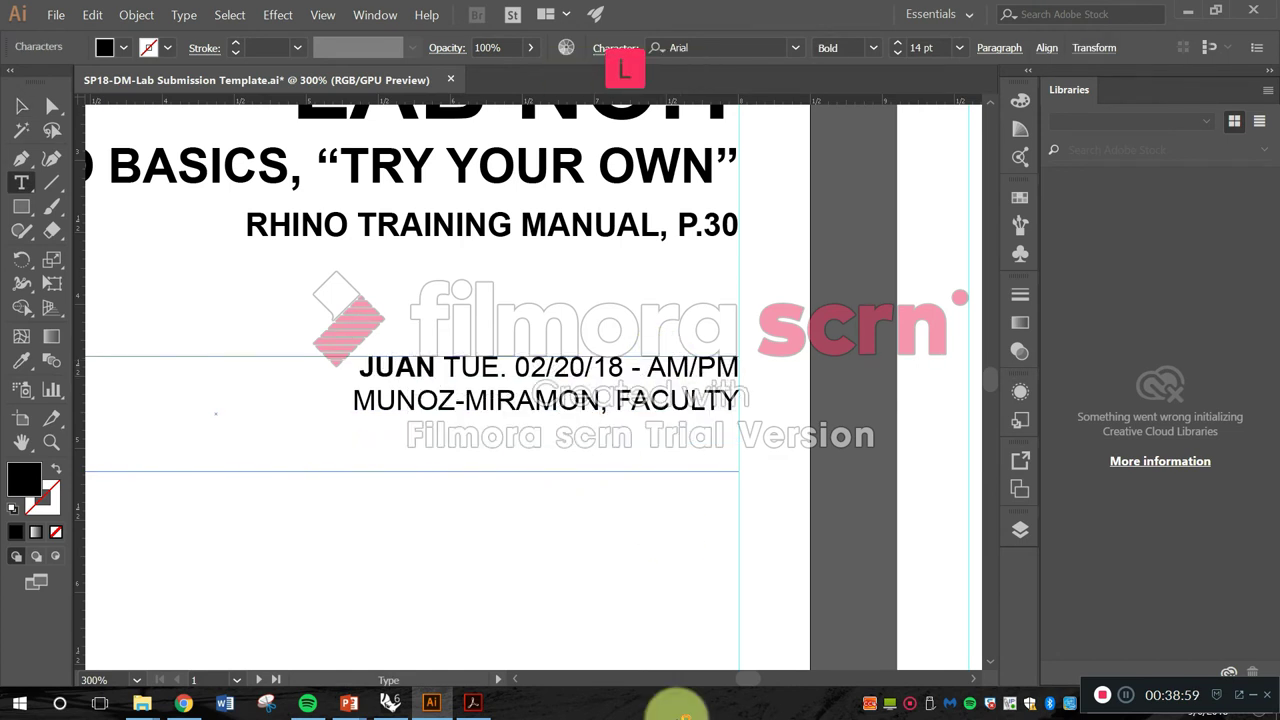
key("Return")
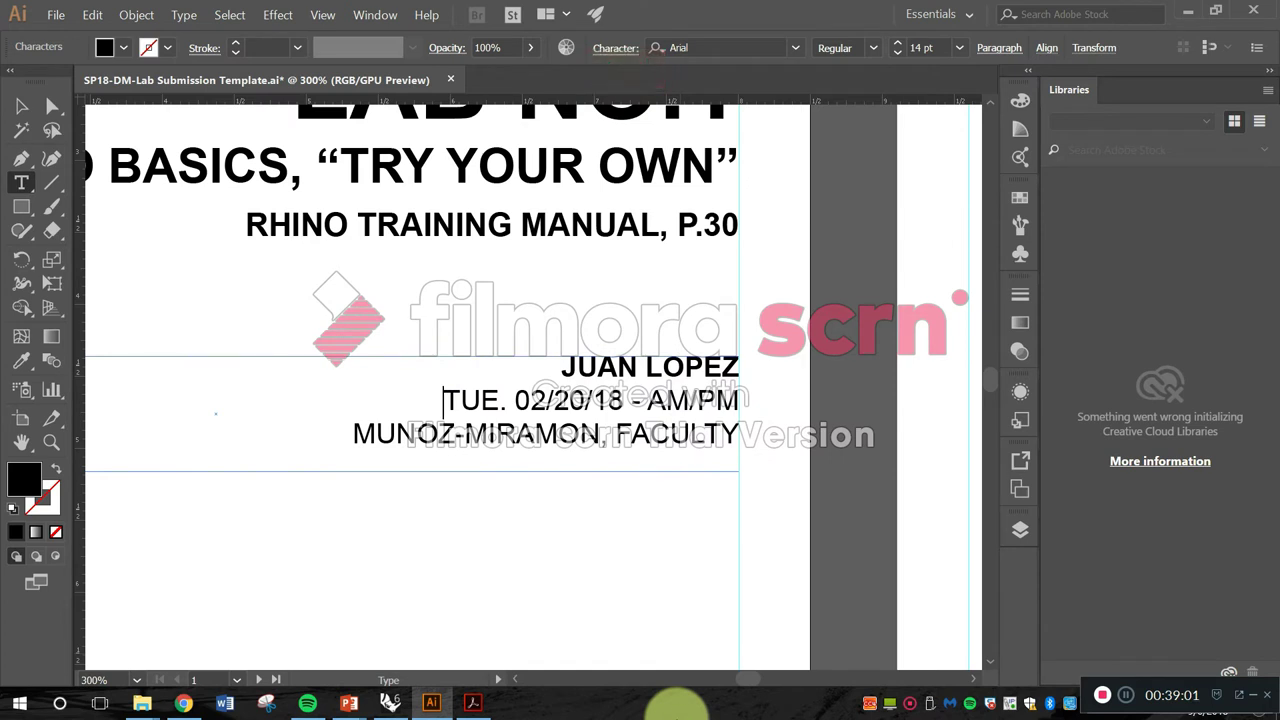
- Change the date line to 'THR. 09/06/18 - 1PM' and deselect the text
key("Left")
key("BackSpace")
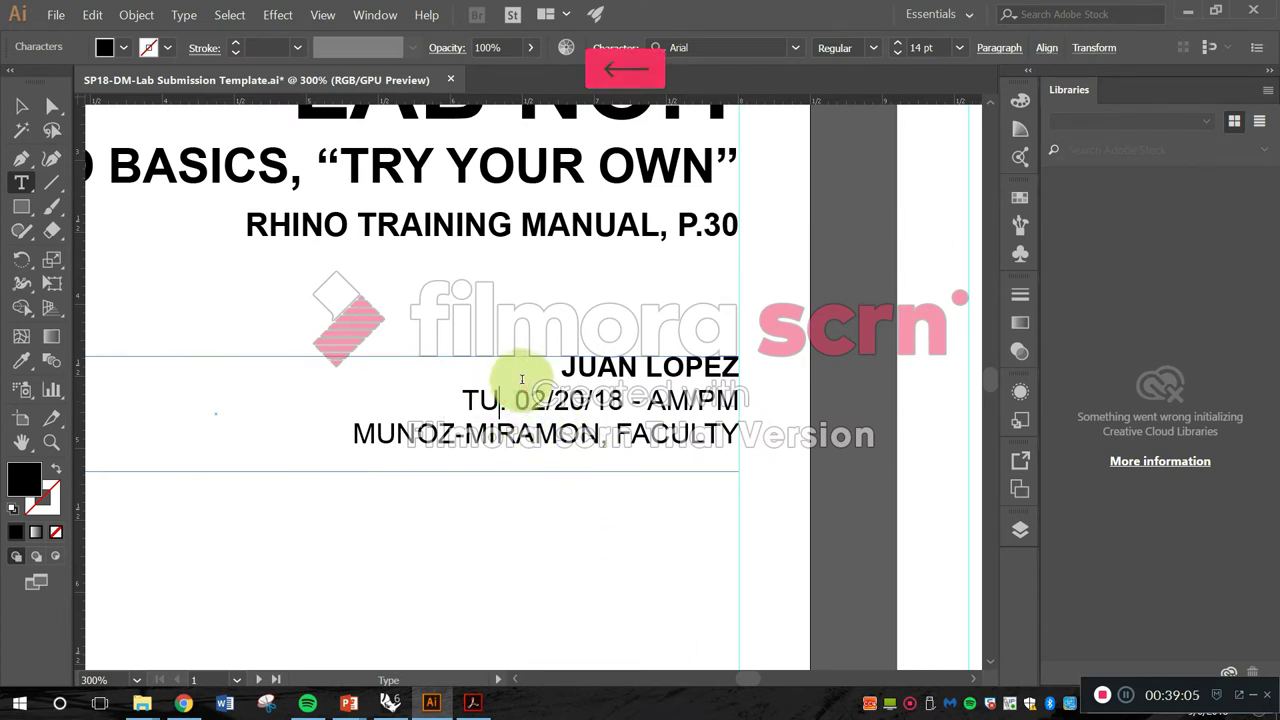
type("HR")
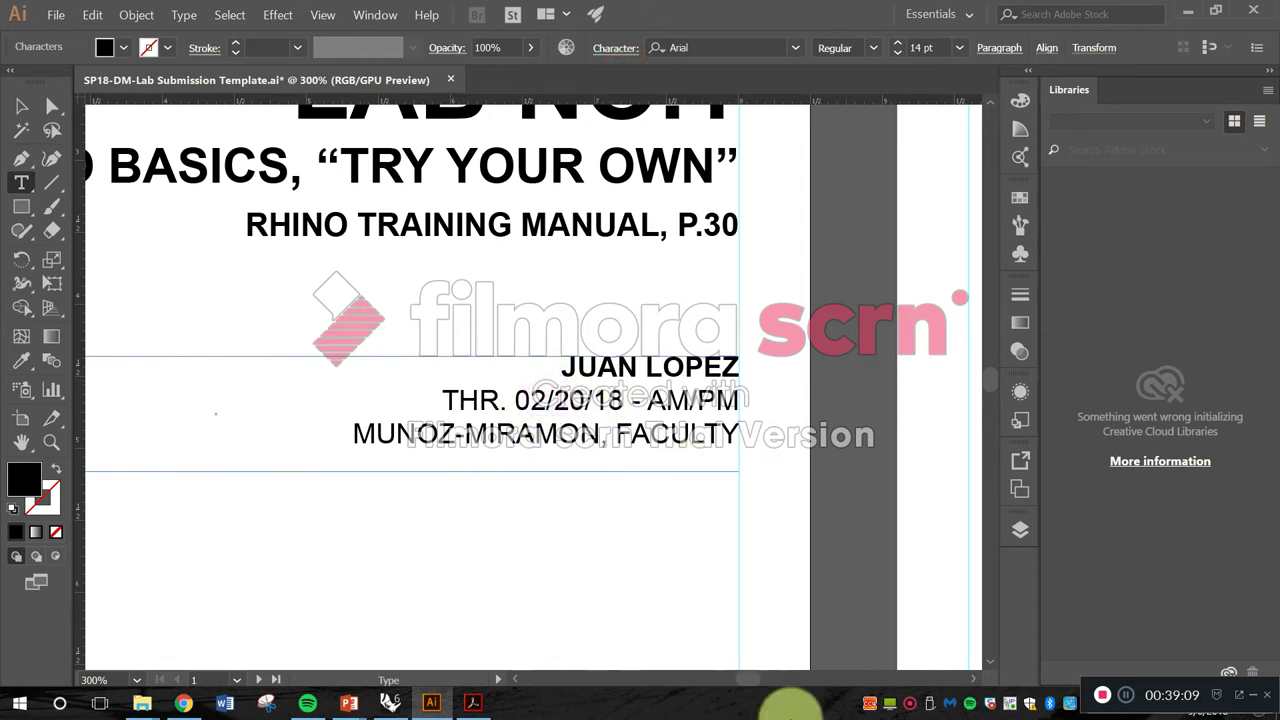
key("BackSpace")
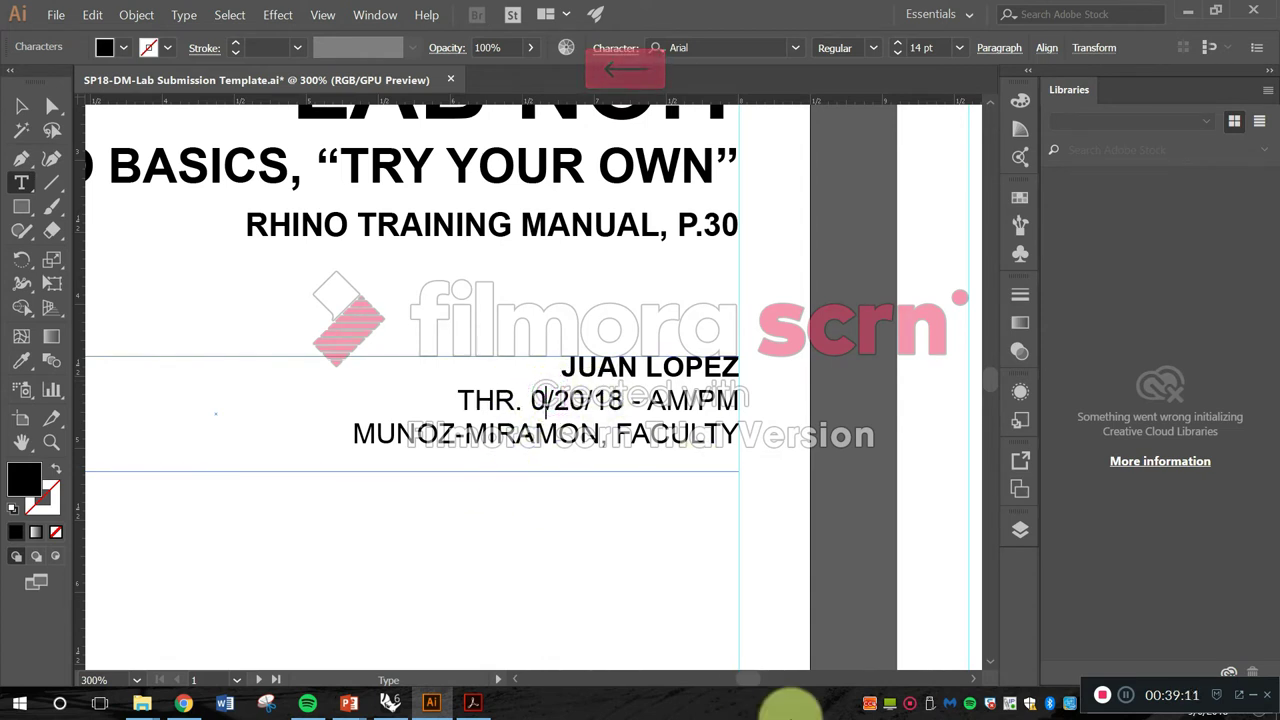
type("9")
key("Right")
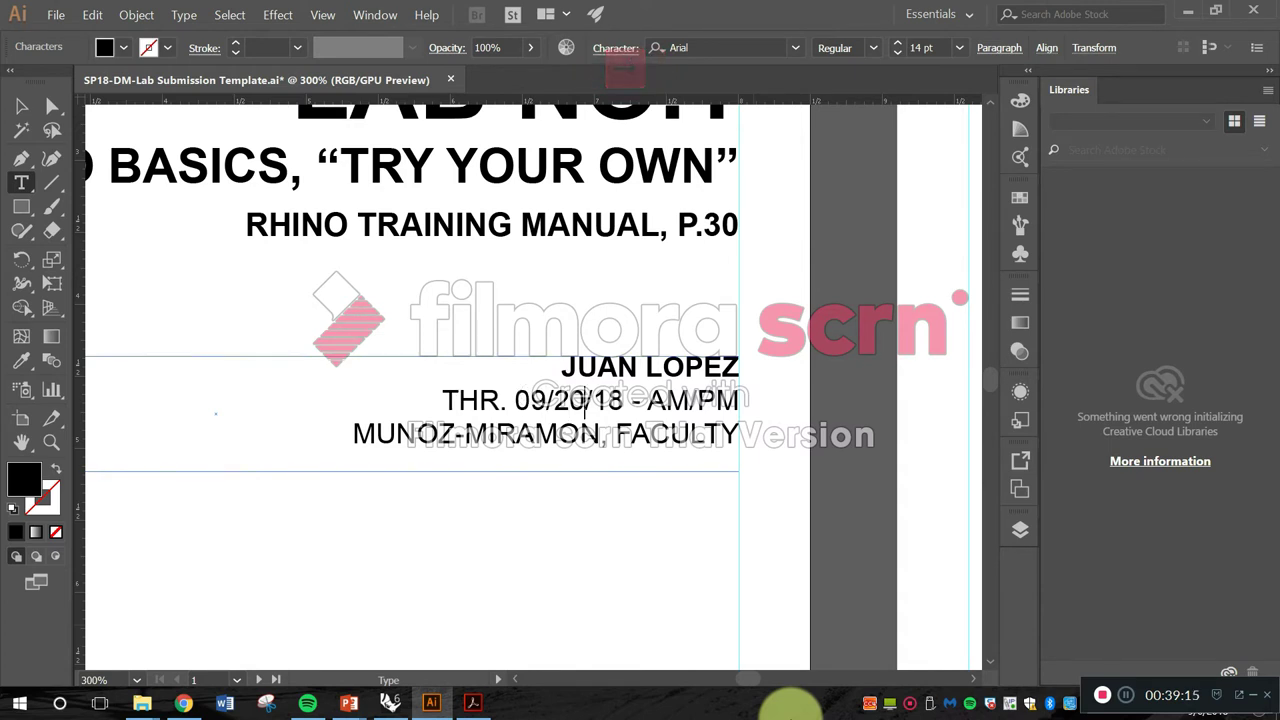
key("BackSpace")
key("BackSpace")
type("06")
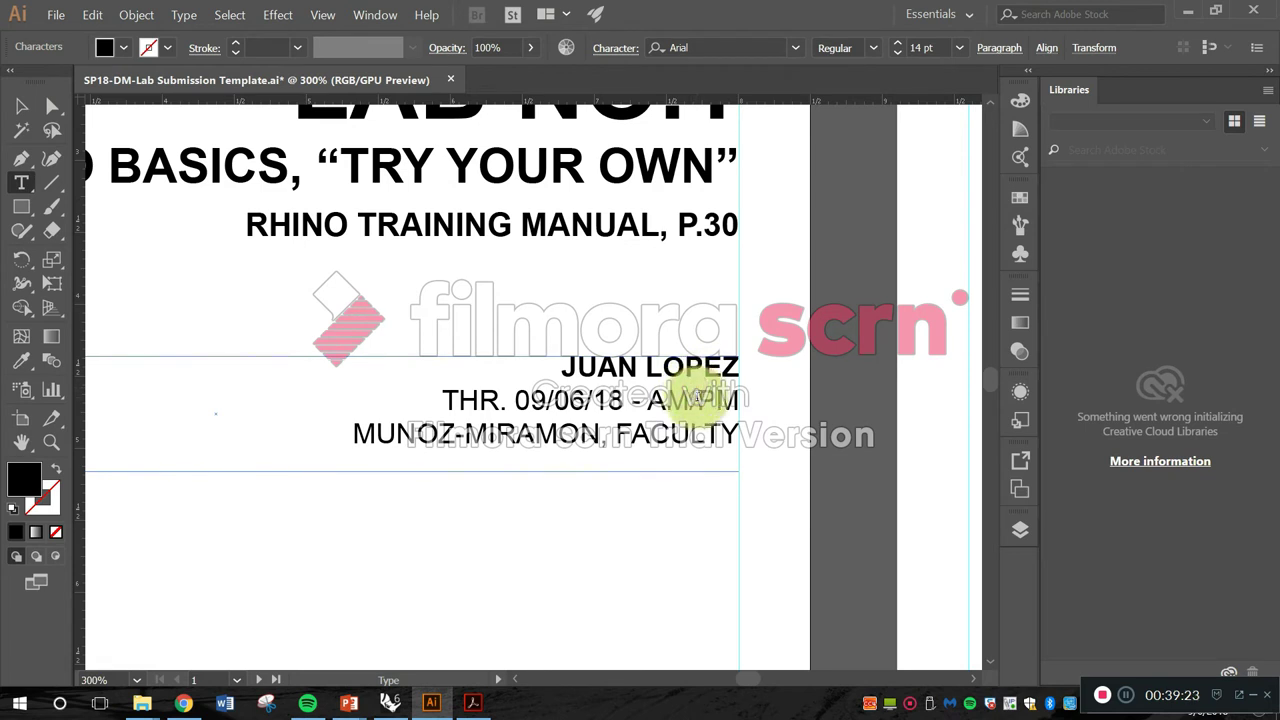
key("BackSpace")
key("BackSpace")
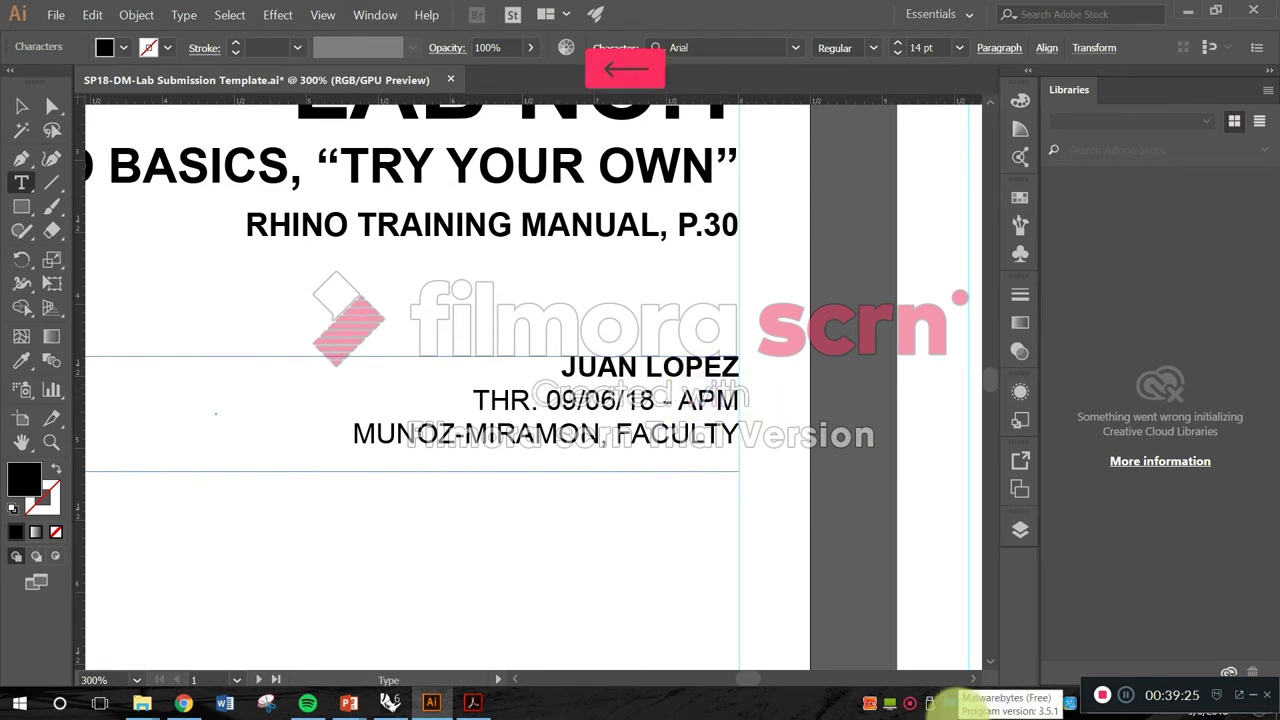
type("1")
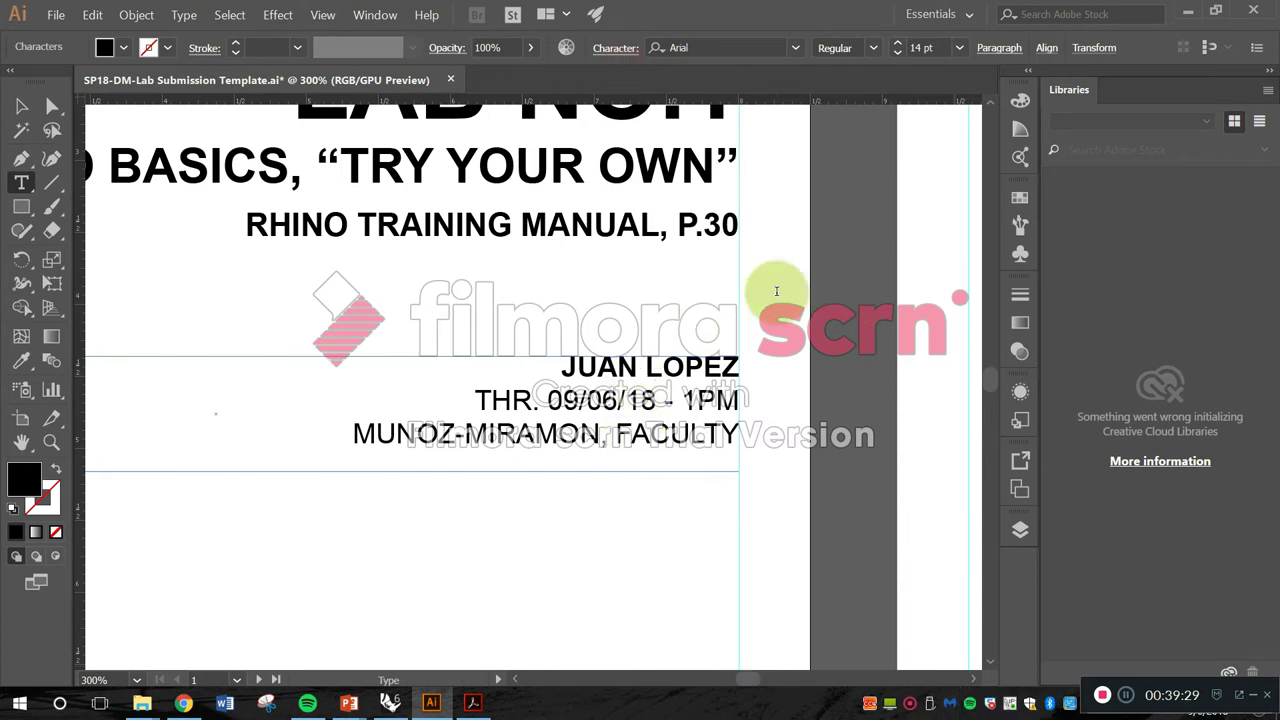
key("Escape")
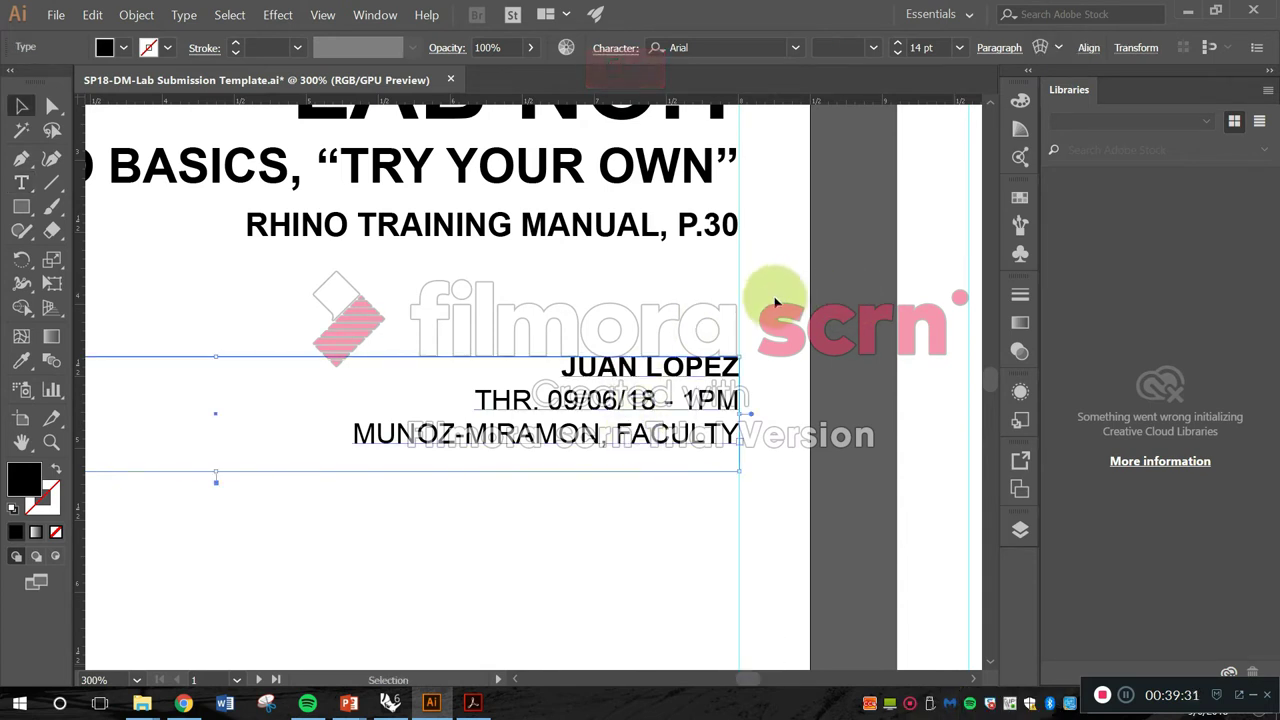
left_click(775, 298)
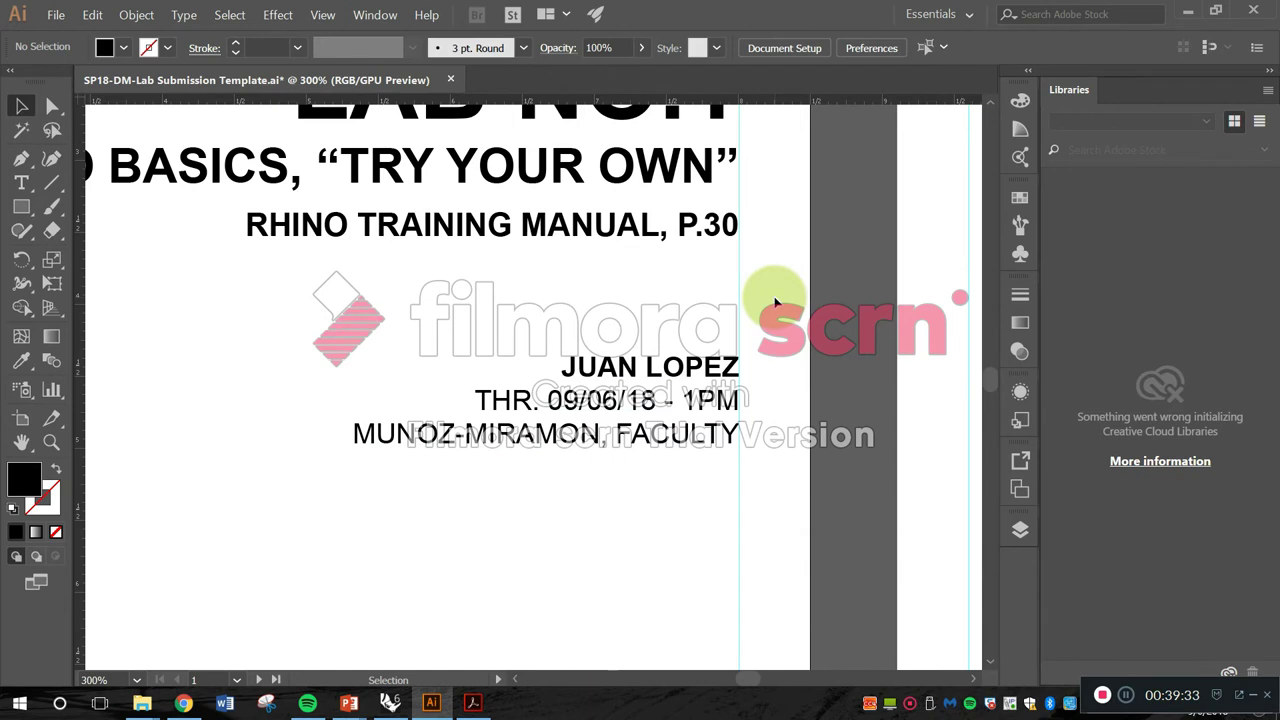
- Fit the finished cover page in the window, then pan toward the adjacent LAB ONE page
key("ctrl")
key("ctrl+0")
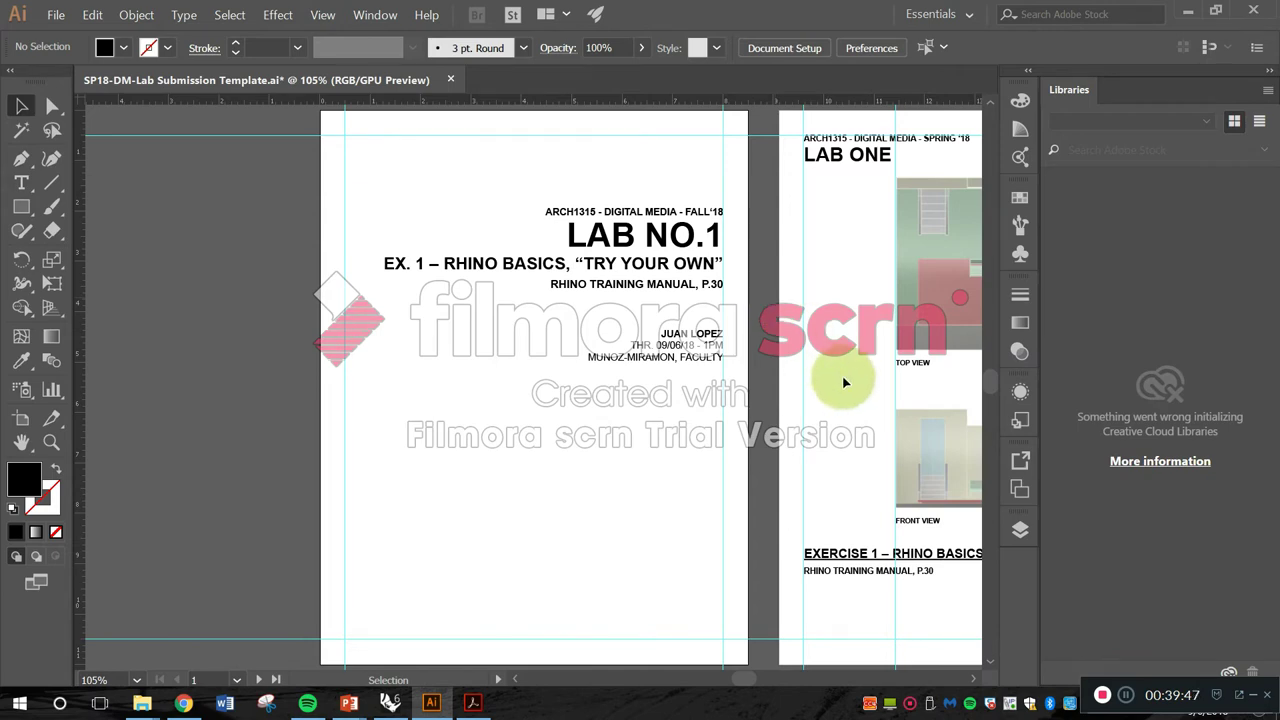
key("space")
left_click_drag(867, 279, 551, 277)
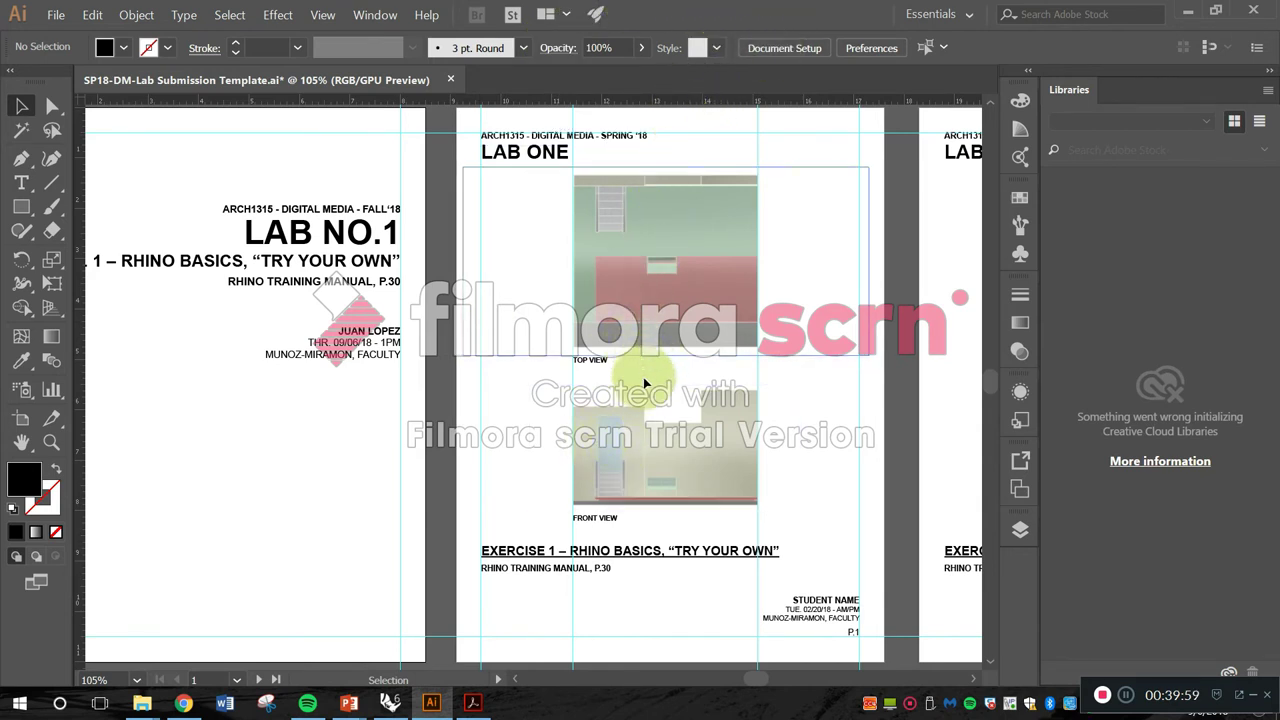
key("space")
left_click_drag(708, 305, 616, 226)
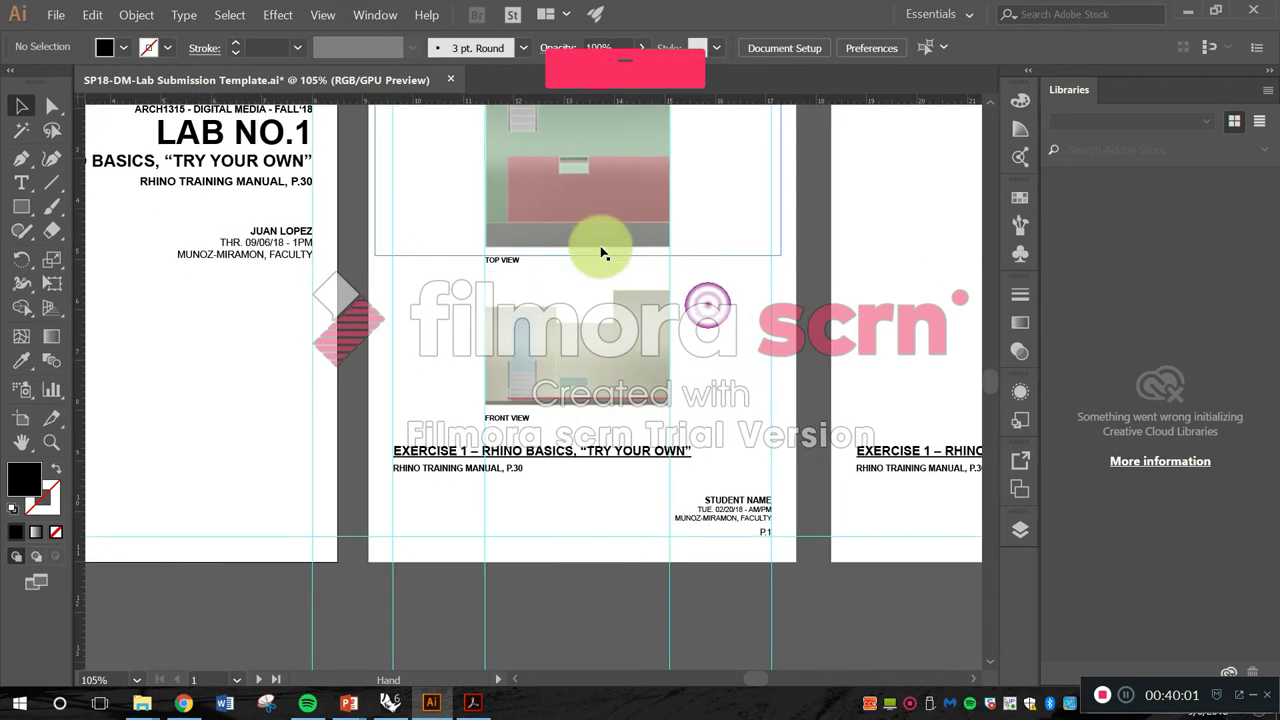
scroll(502, 268, "up", 6)
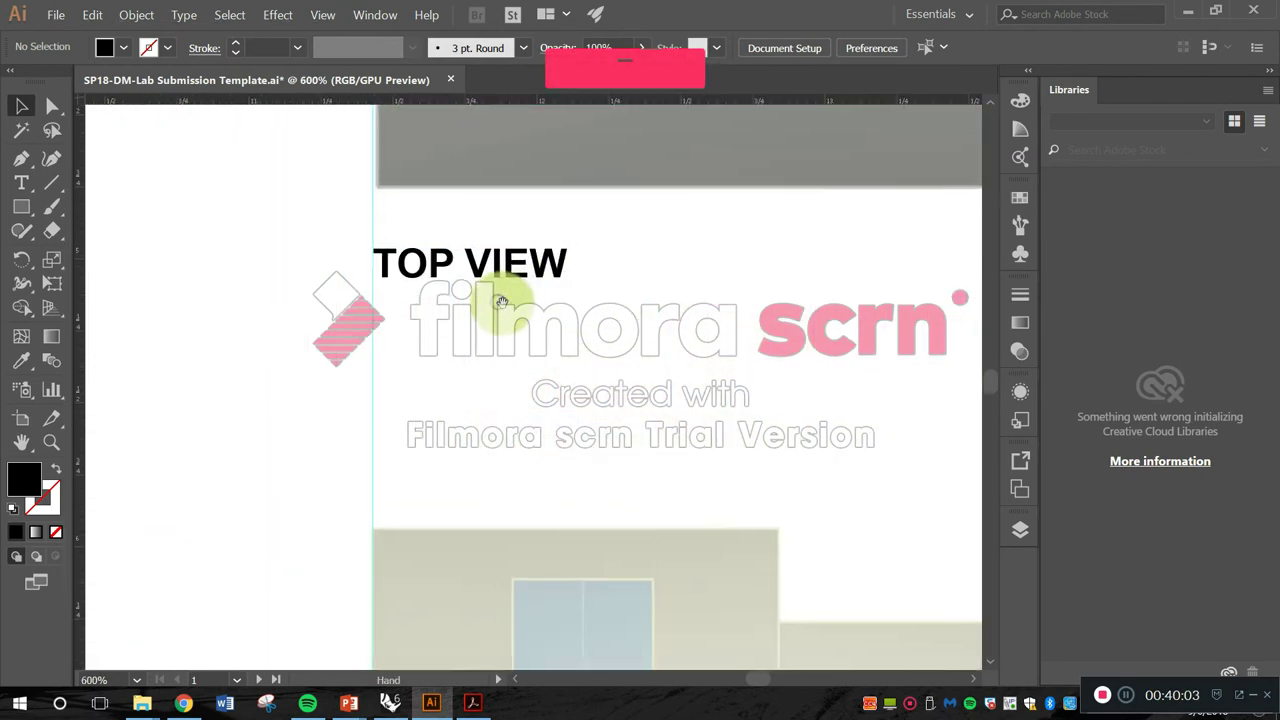
left_click_drag(497, 301, 588, 322)
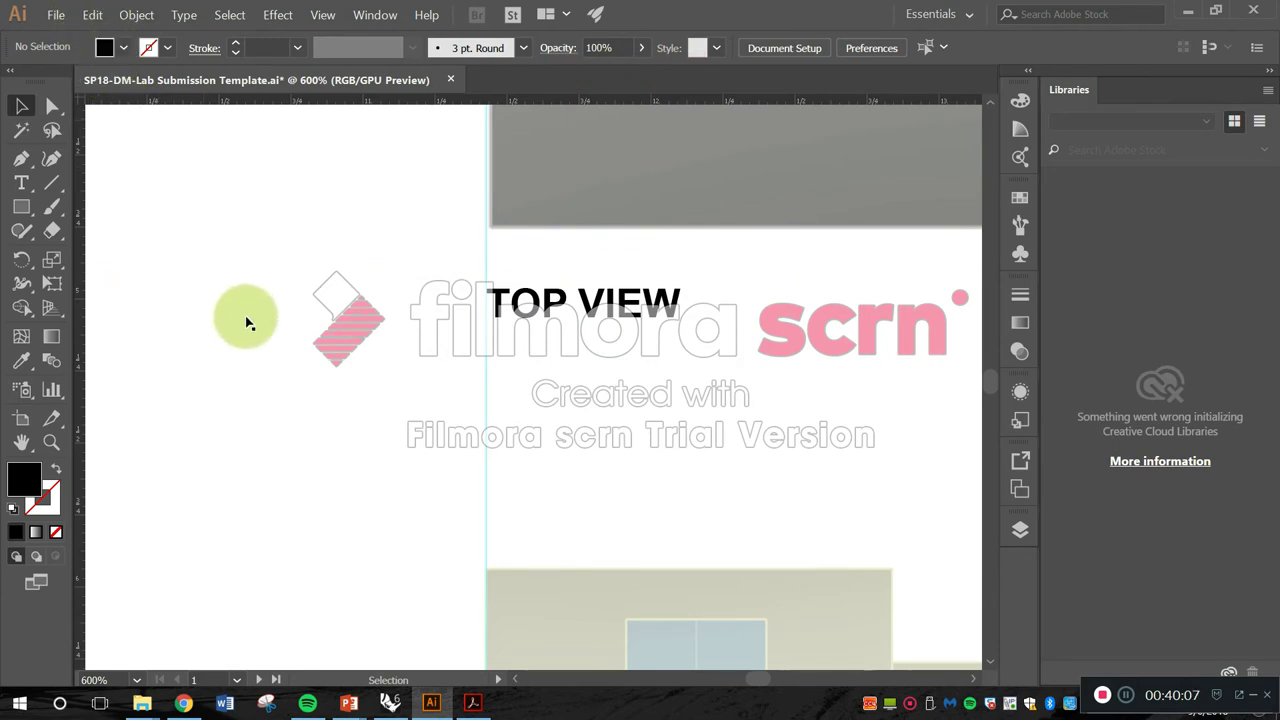
left_click(550, 305)
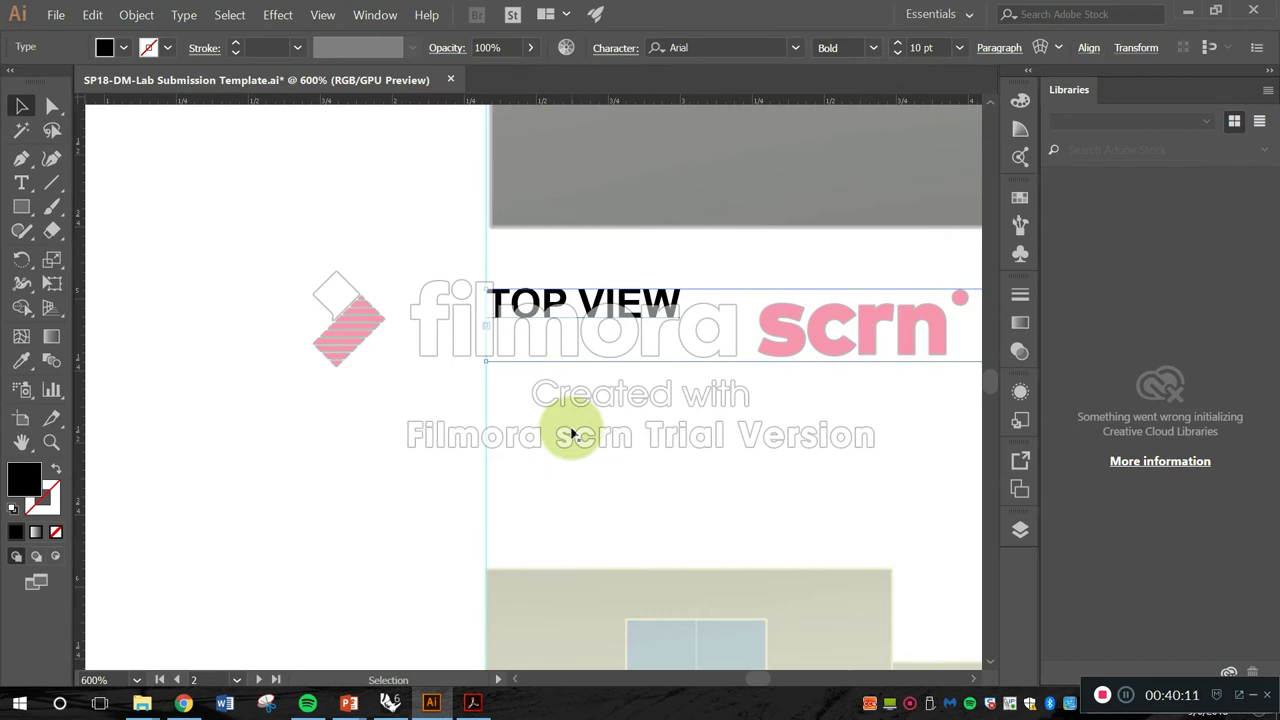
key("alt")
key("alt")
key("alt")
key("alt")
key("alt")
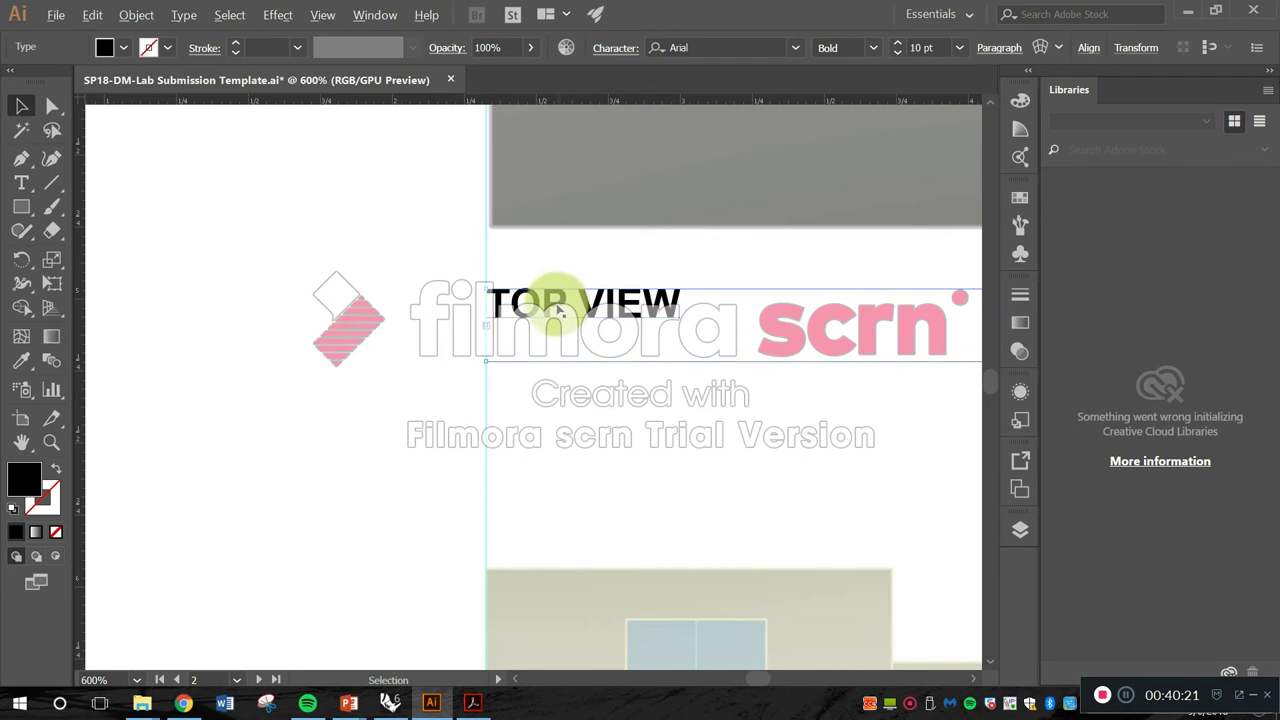
left_click_drag(553, 300, 620, 433)
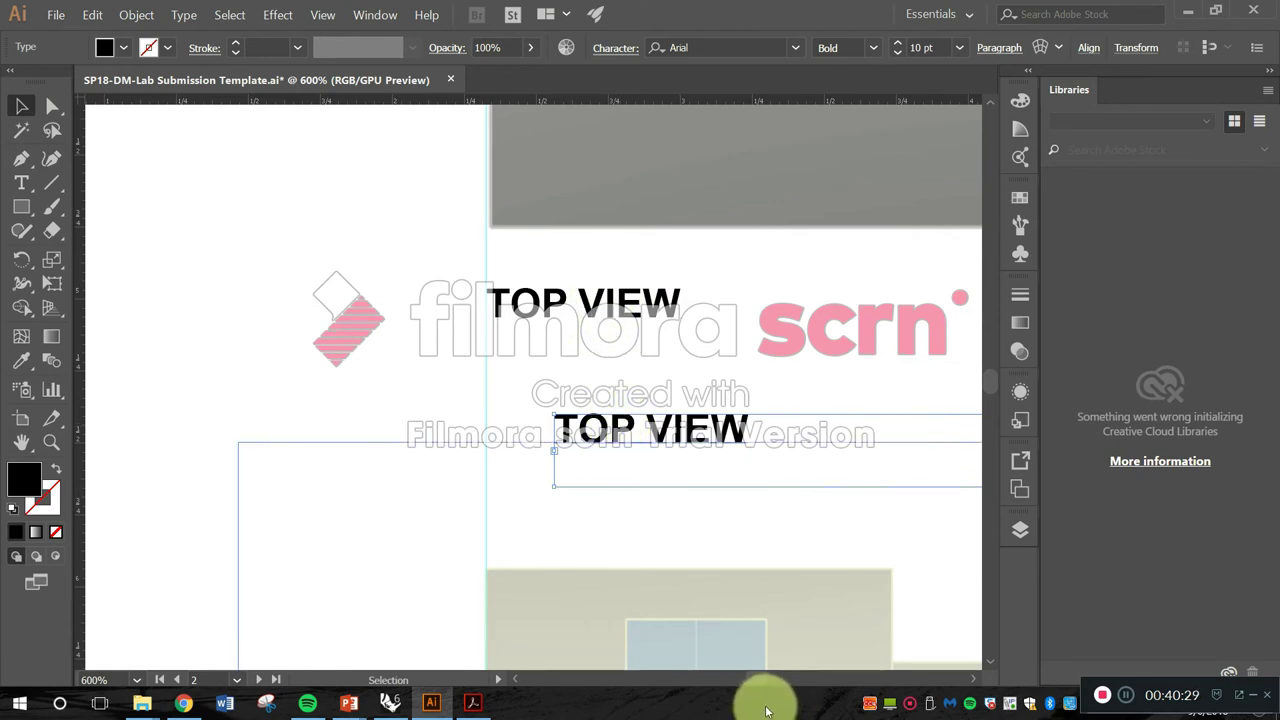
key("Delete")
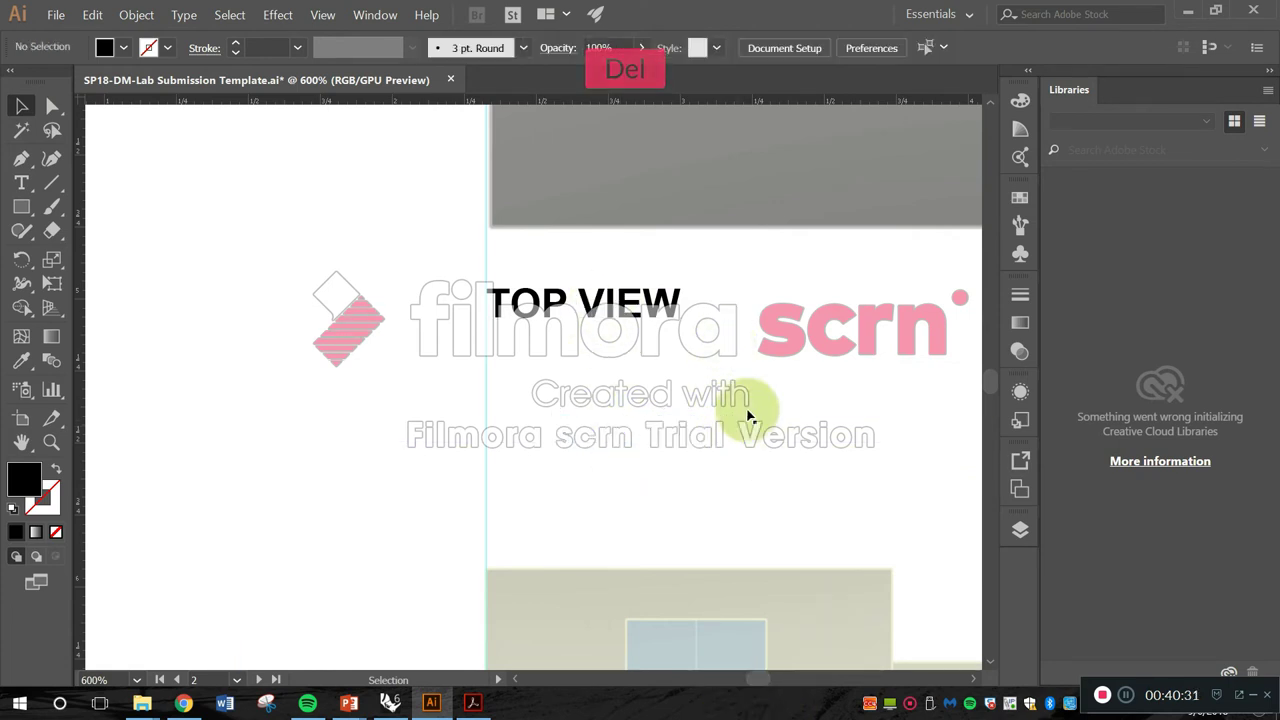
key("space")
left_click_drag(618, 298, 498, 210)
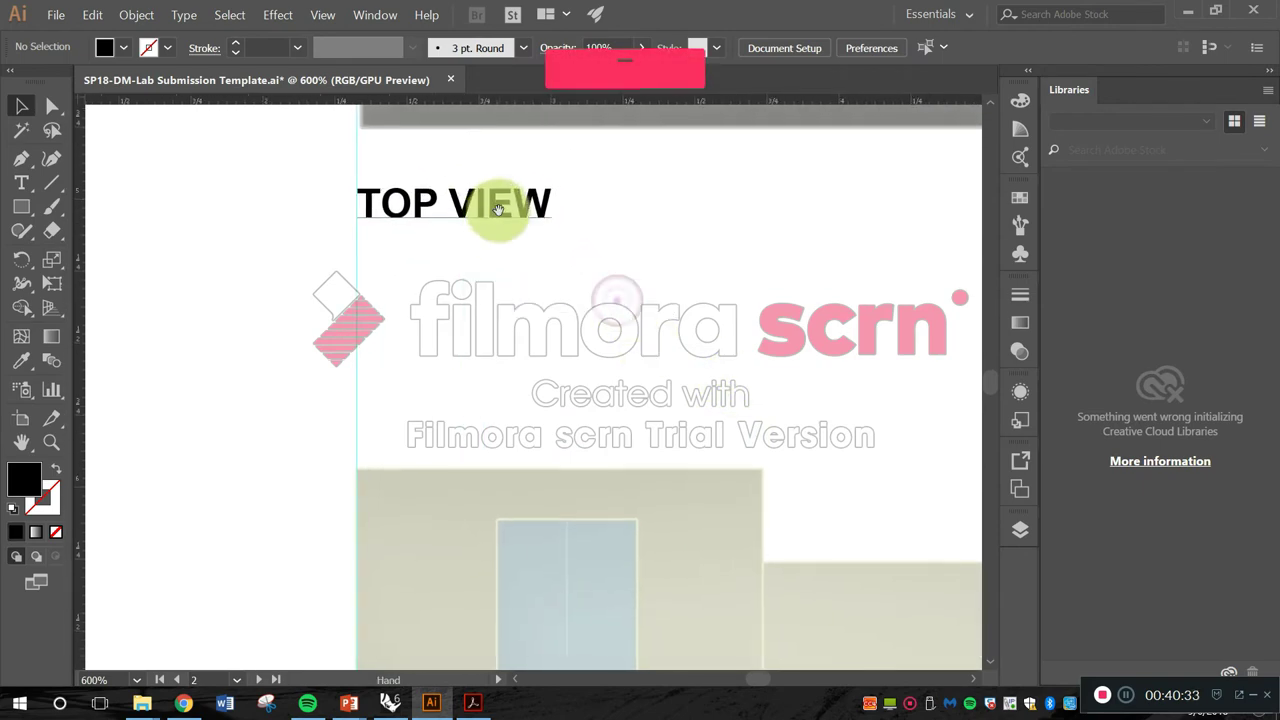
scroll(500, 337, "down", 4)
left_click_drag(508, 394, 605, 298)
left_click(491, 274)
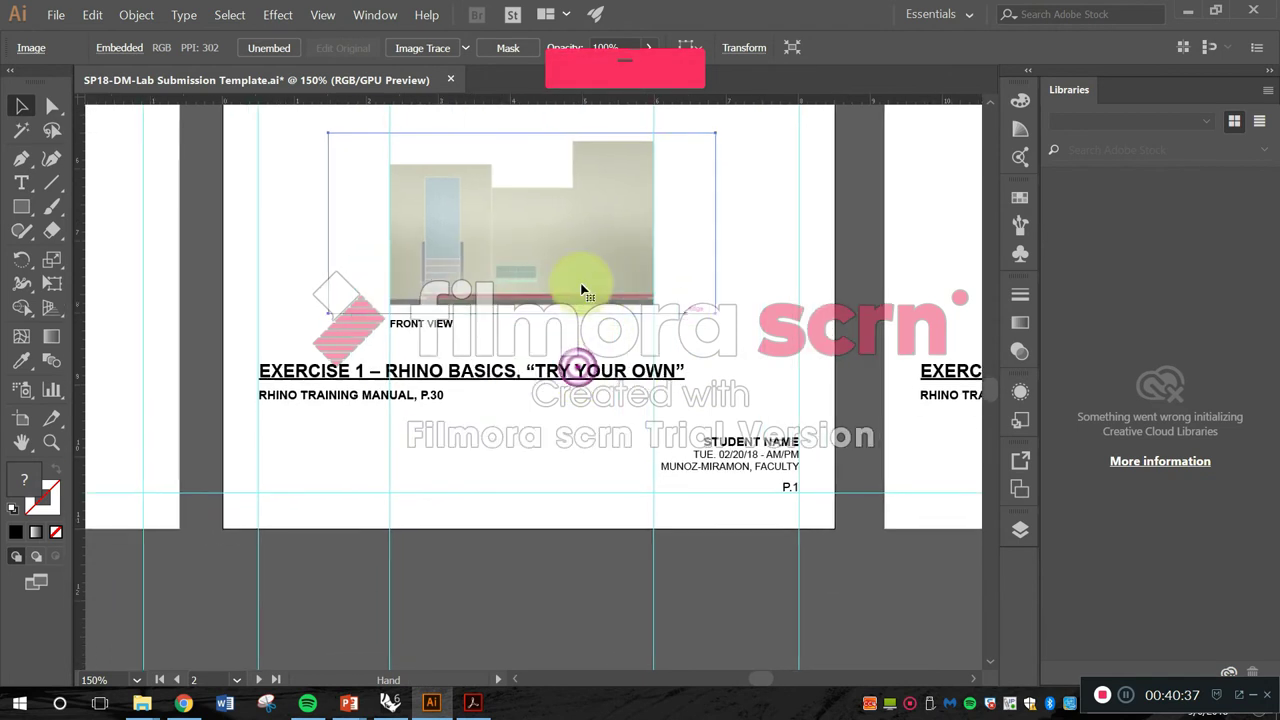
key("alt")
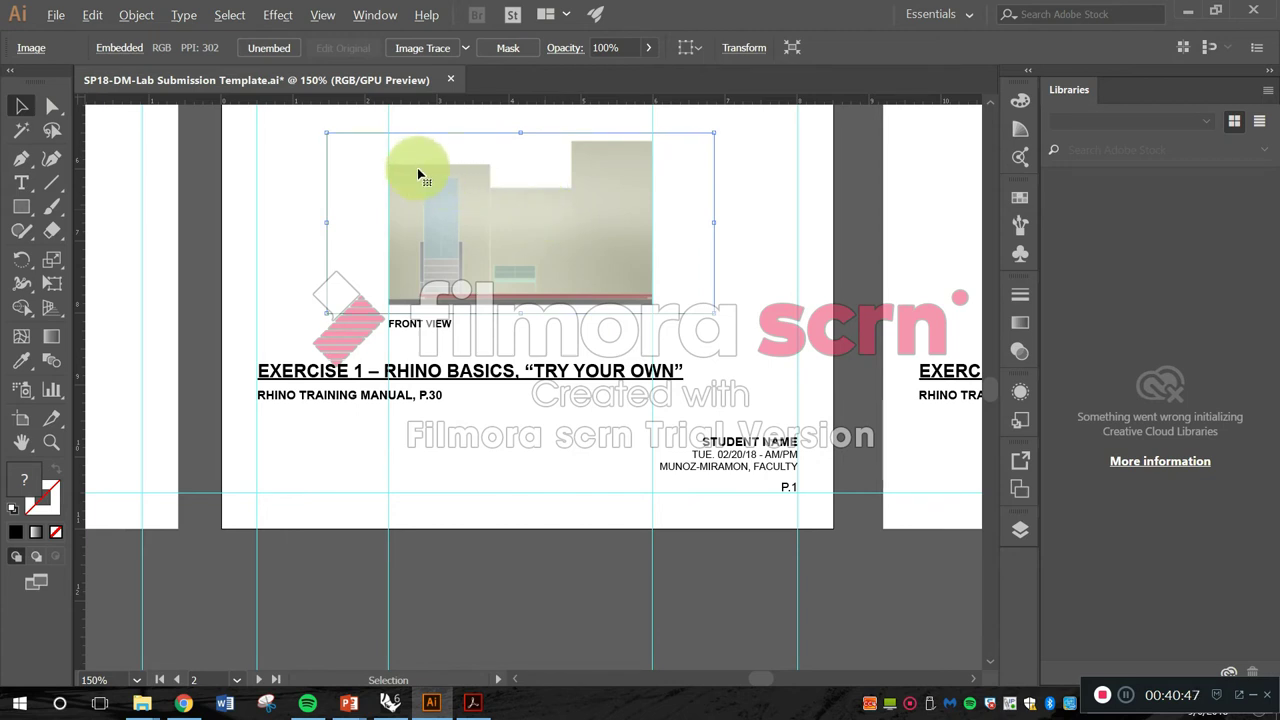
left_click_drag(418, 172, 551, 426)
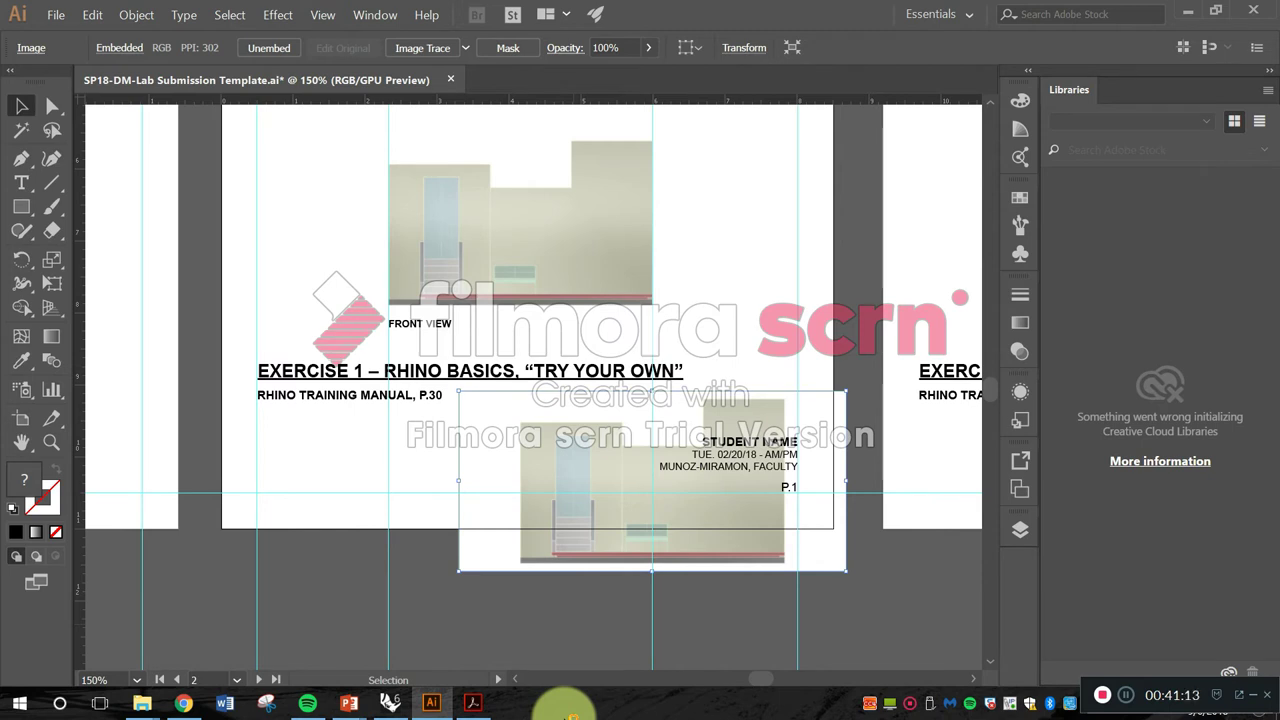
left_click(529, 531)
key("Delete")
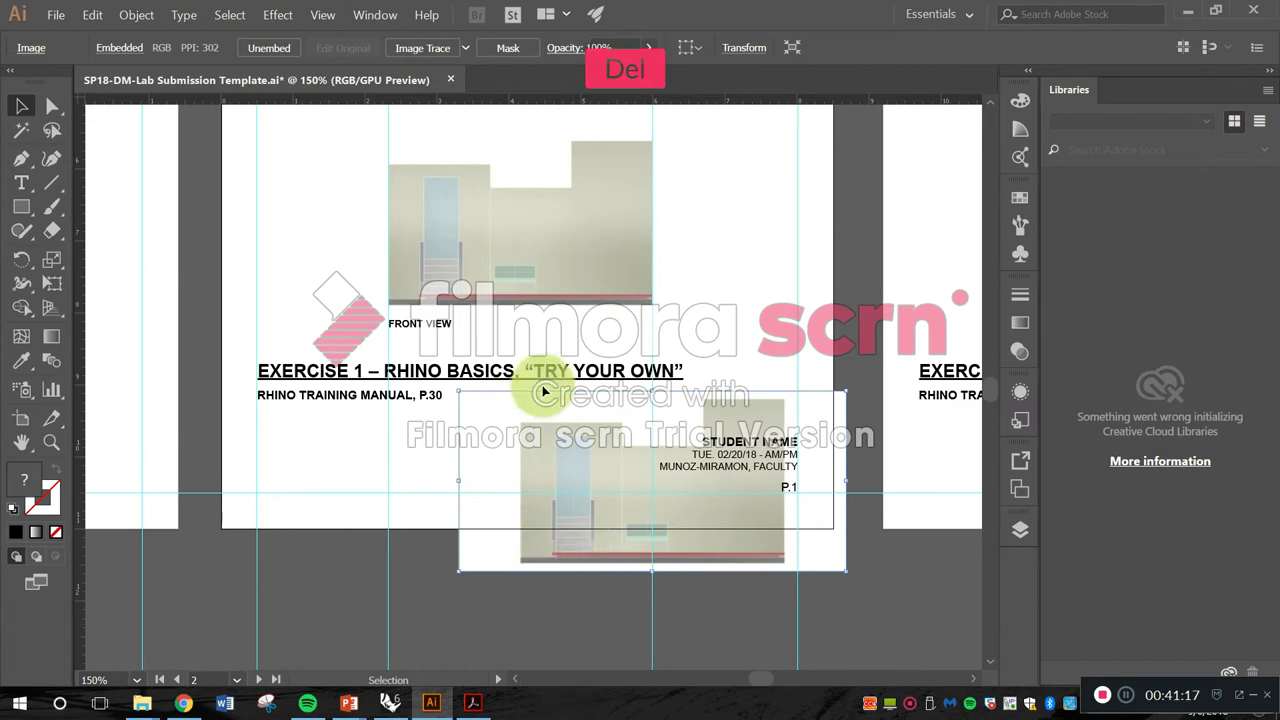
key("space")
left_click_drag(580, 249, 457, 462)
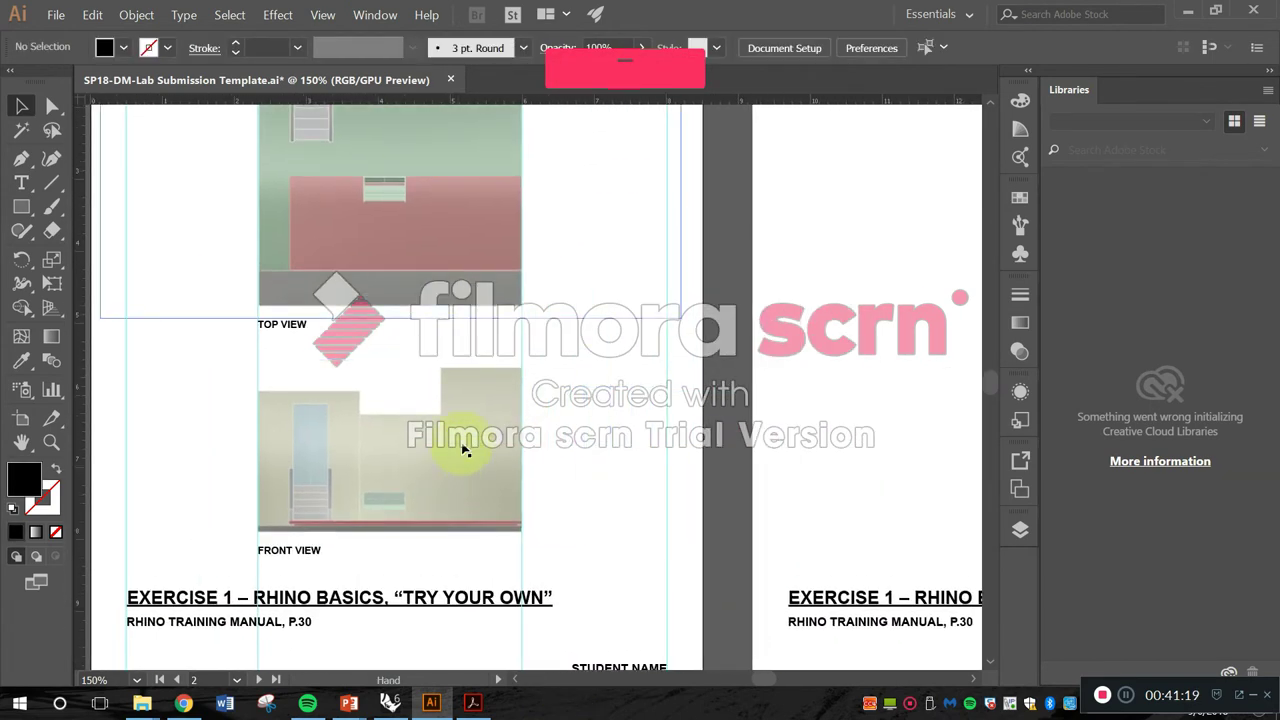
- Pan and zoom until page P.2 shows beside P.1's top and front views
left_click_drag(634, 349, 562, 391)
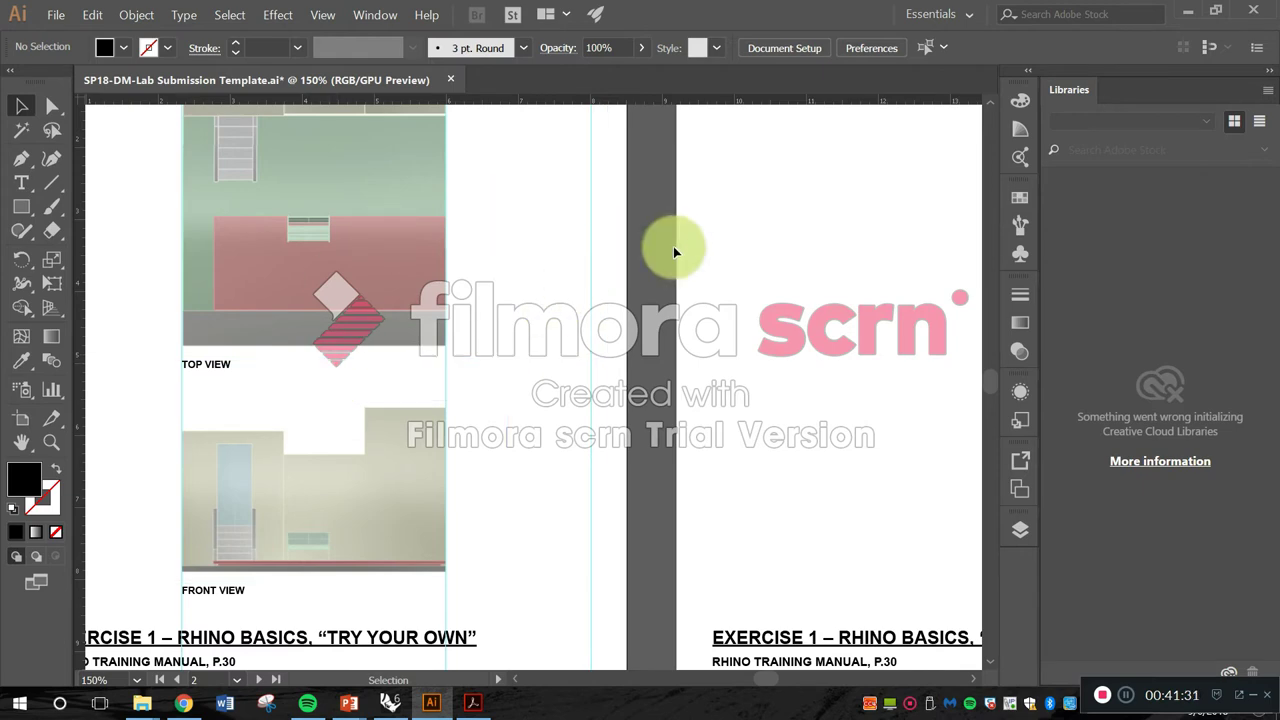
scroll(762, 258, "down", 2)
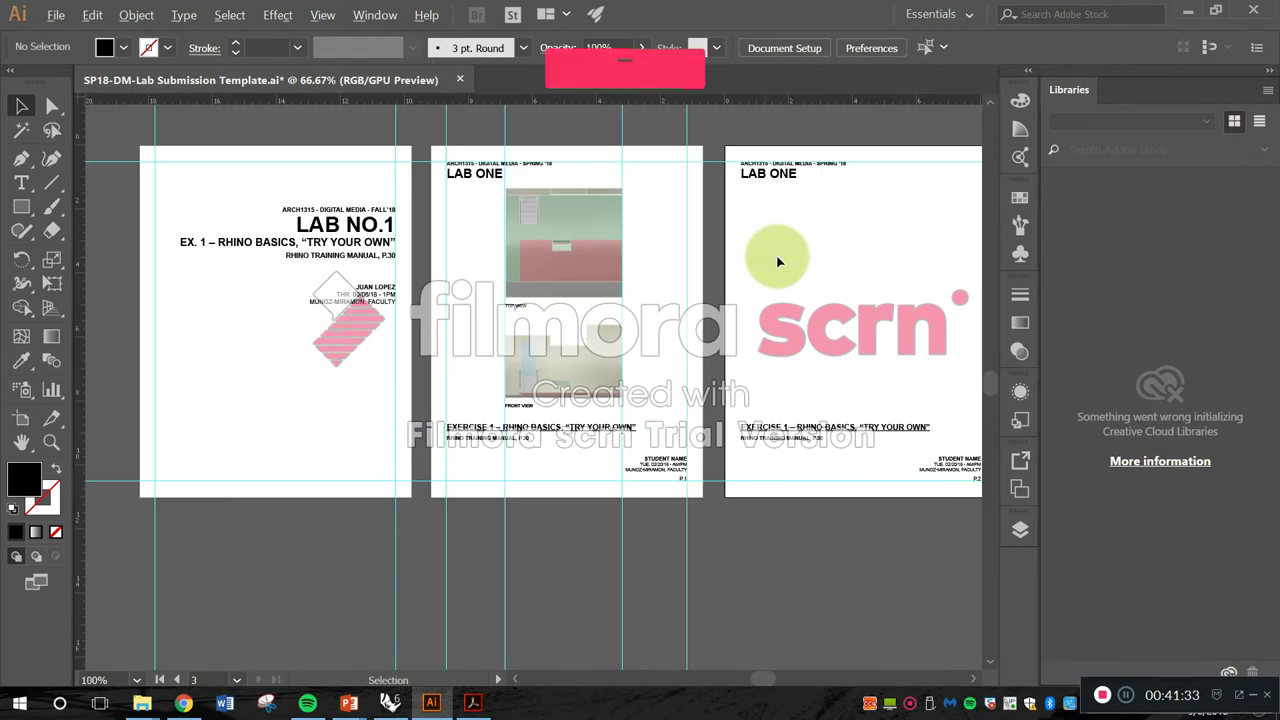
left_click_drag(783, 256, 635, 253)
scroll(574, 257, "up", 3)
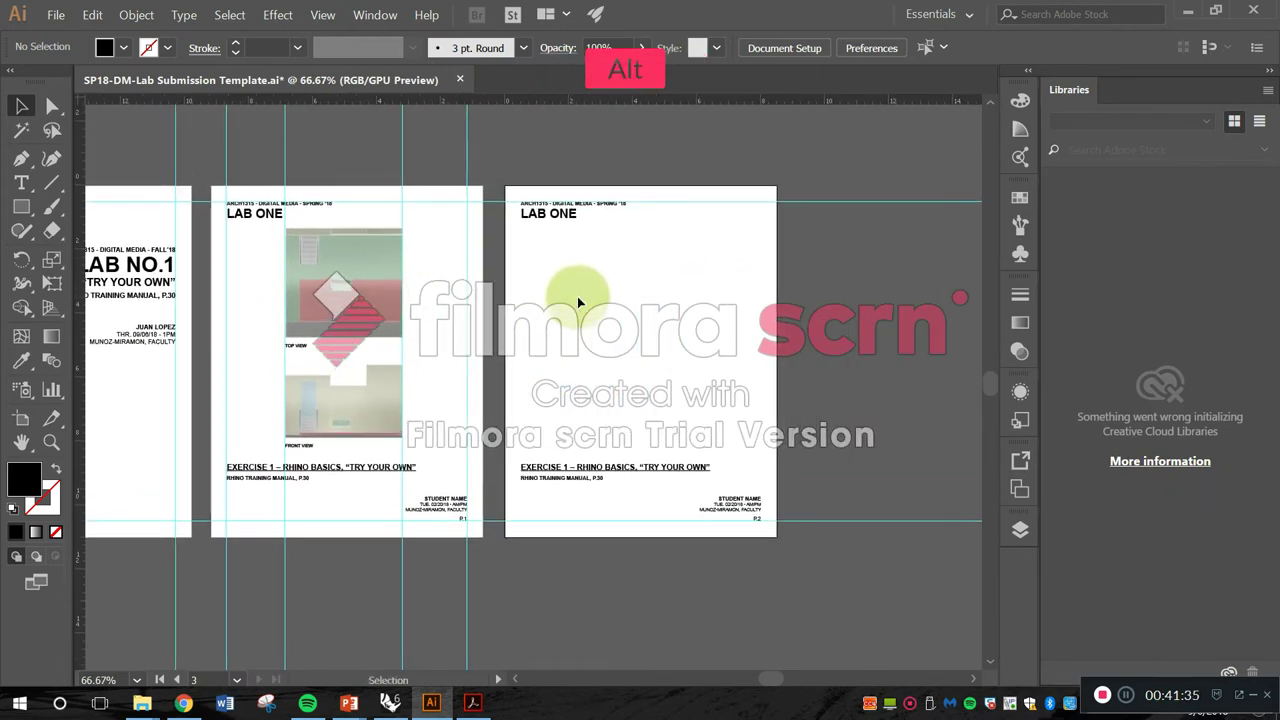
scroll(594, 302, "left", 2)
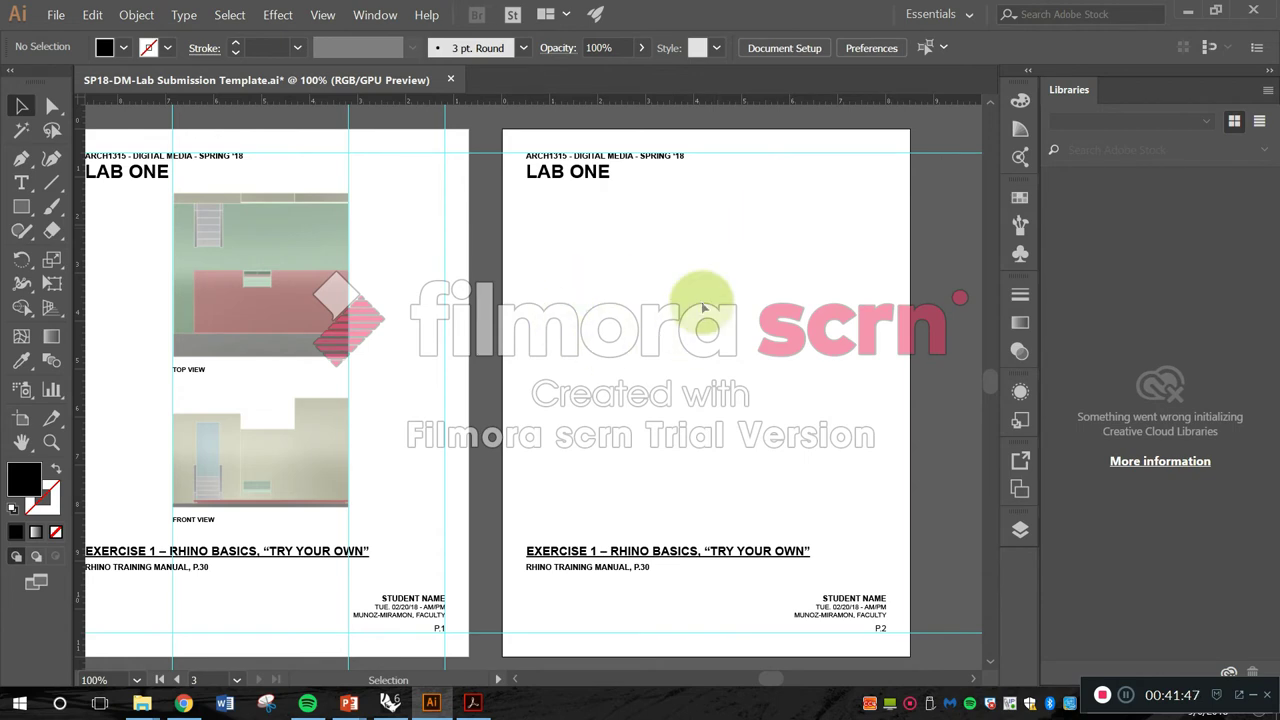
- In Rhino, maximize the Right viewport and zoom it to fit the whole model
left_click(388, 701)
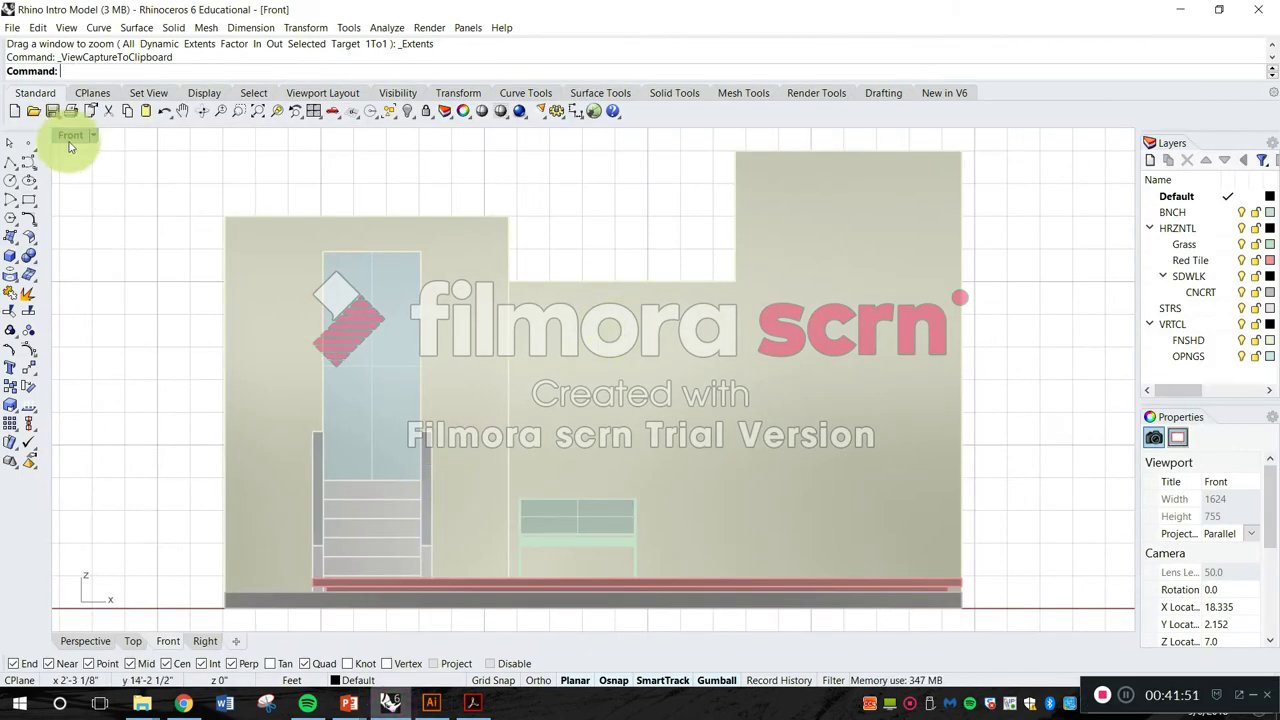
double_click(70, 136)
left_click(618, 393)
double_click(618, 393)
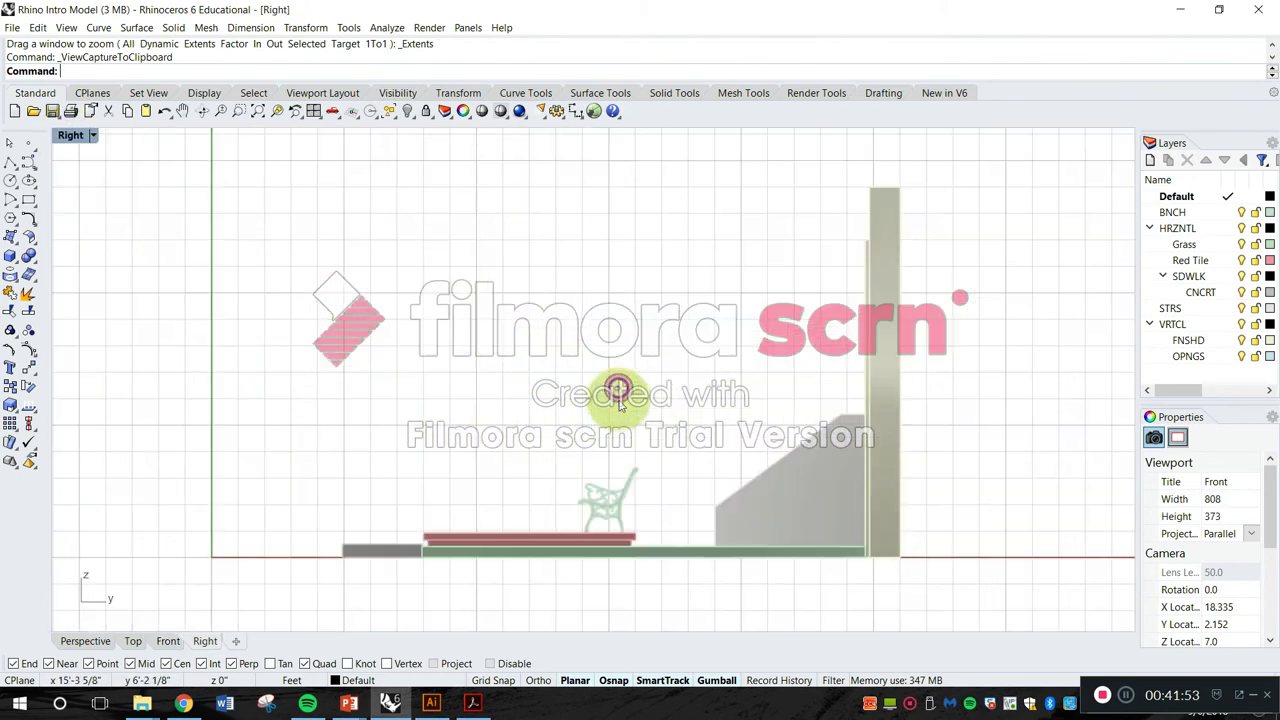
left_click(64, 27)
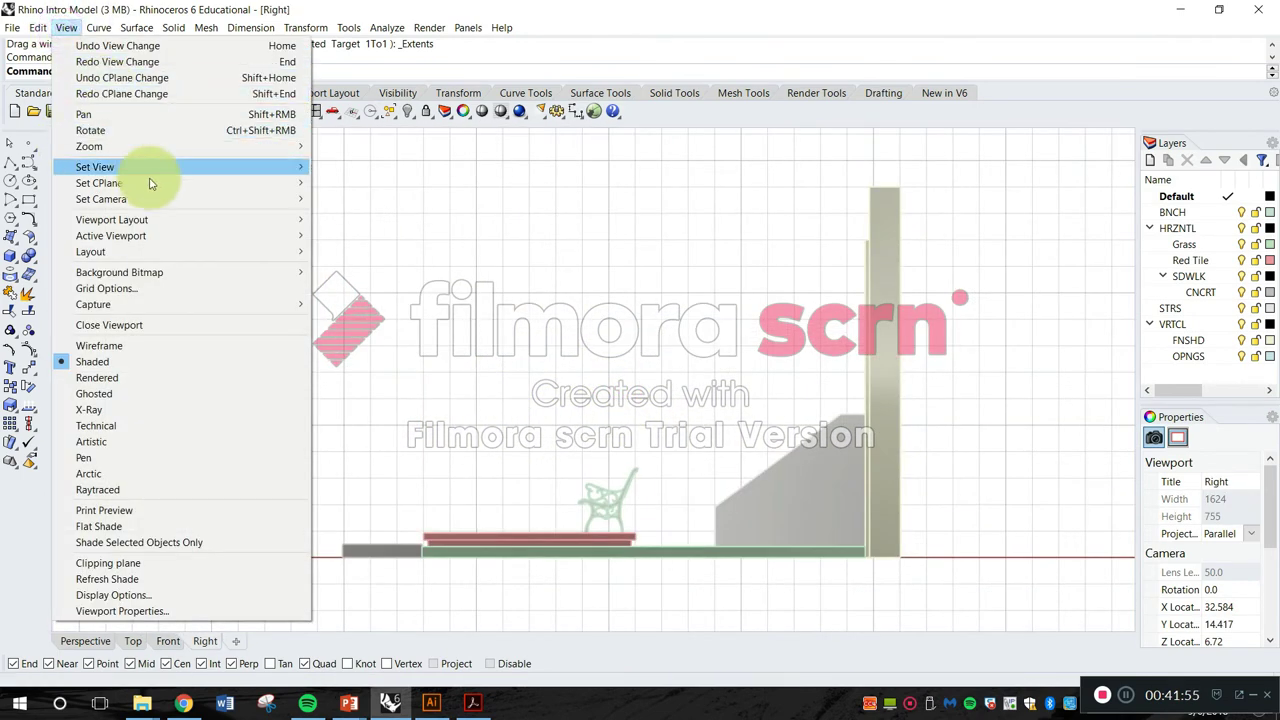
mouse_move(186, 304)
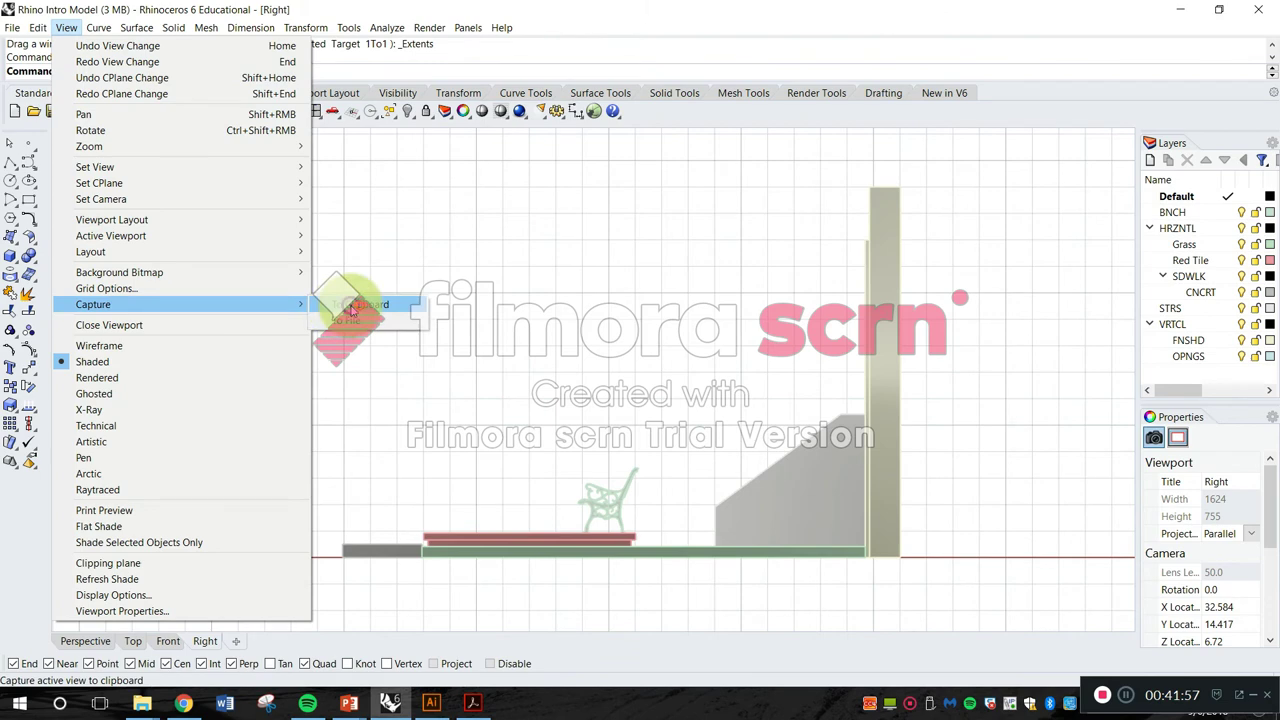
left_click(351, 311)
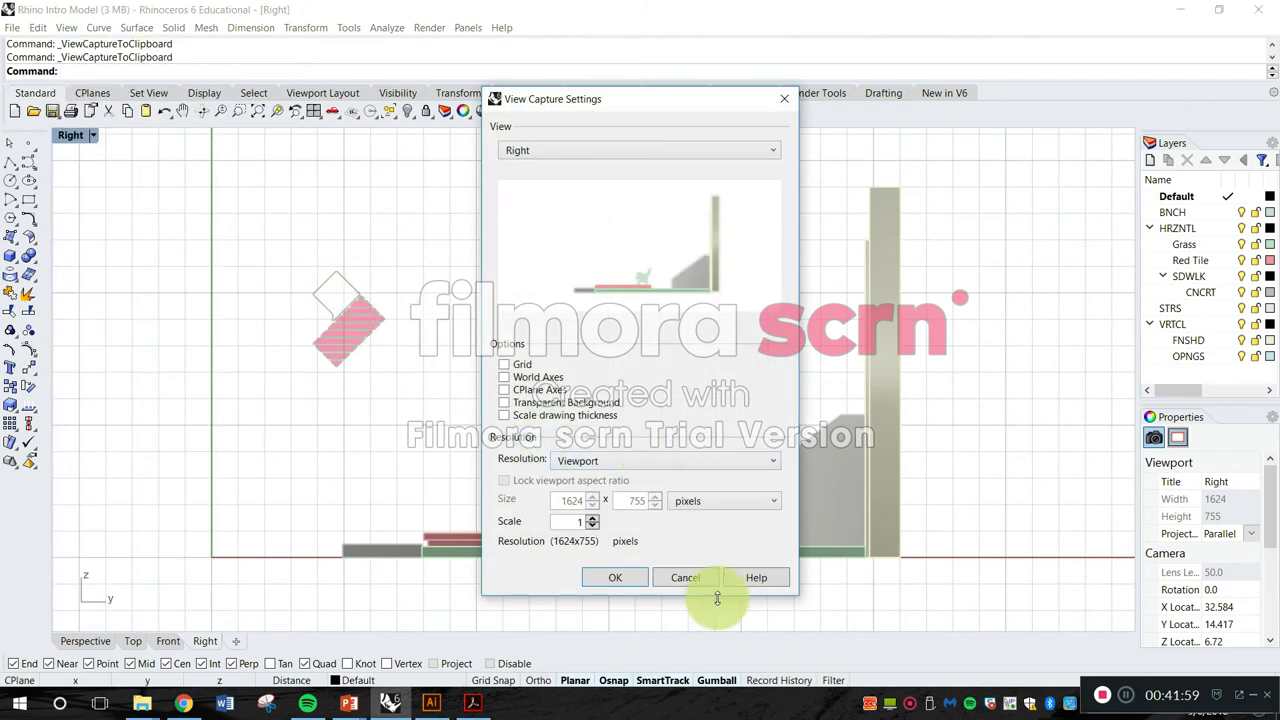
key("Escape")
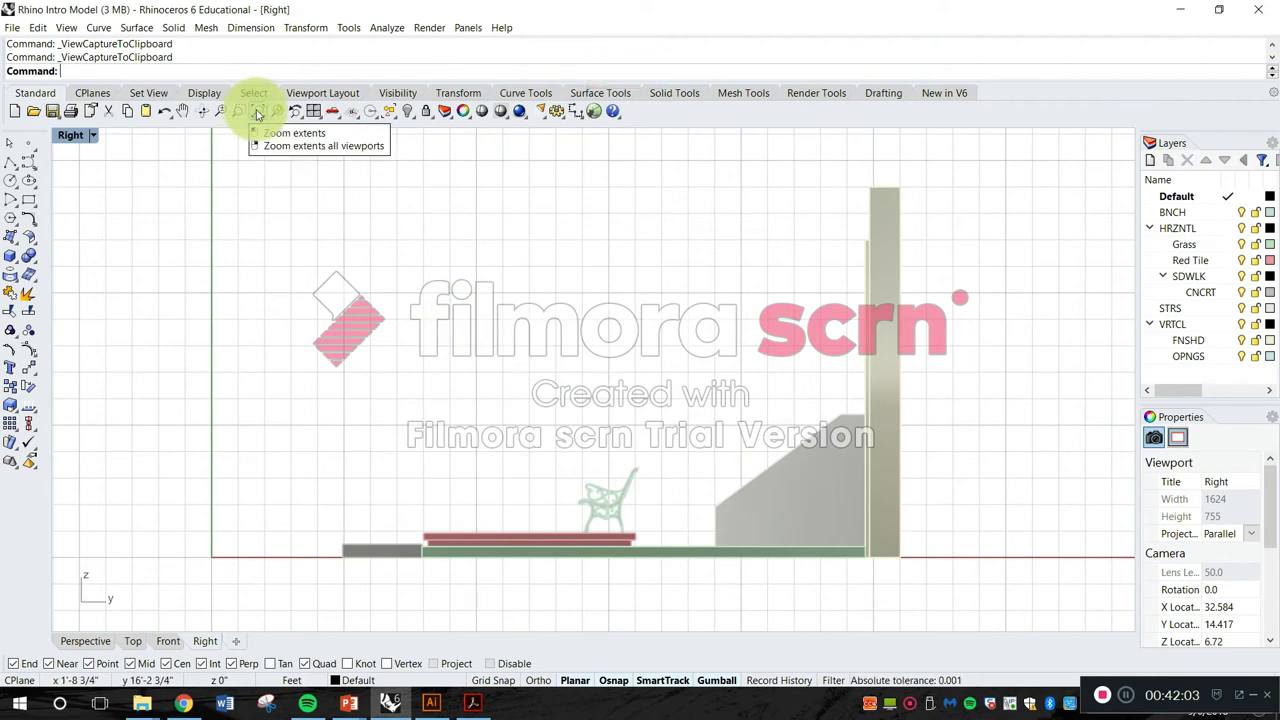
left_click(257, 112)
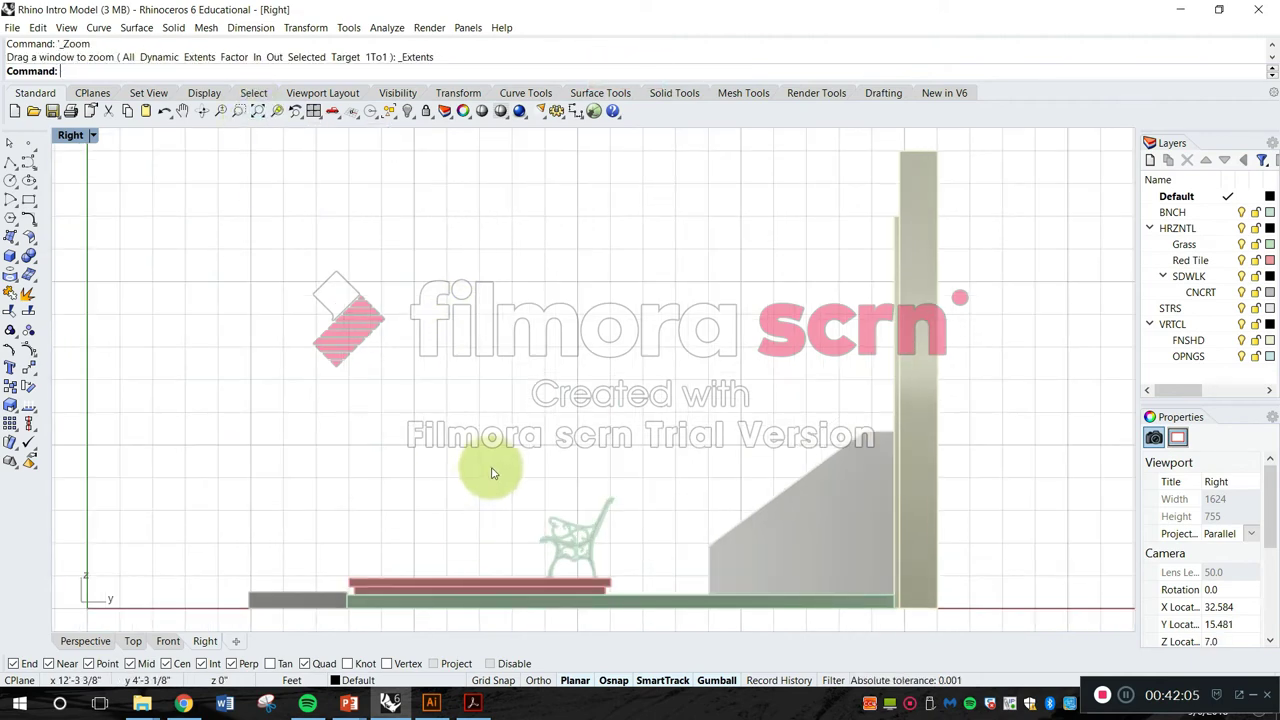
- Capture the Right view to the clipboard at 1624×755 and return to Illustrator
left_click(65, 27)
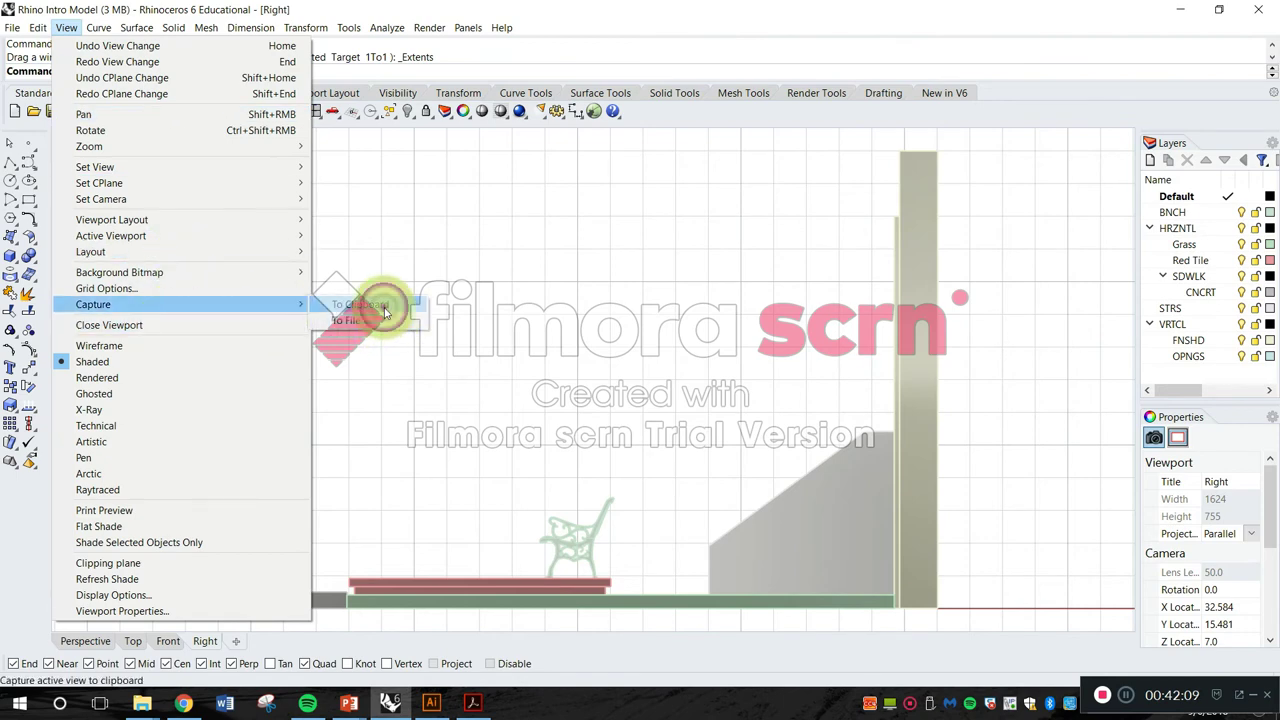
left_click(380, 305)
left_click(603, 578)
left_click(431, 700)
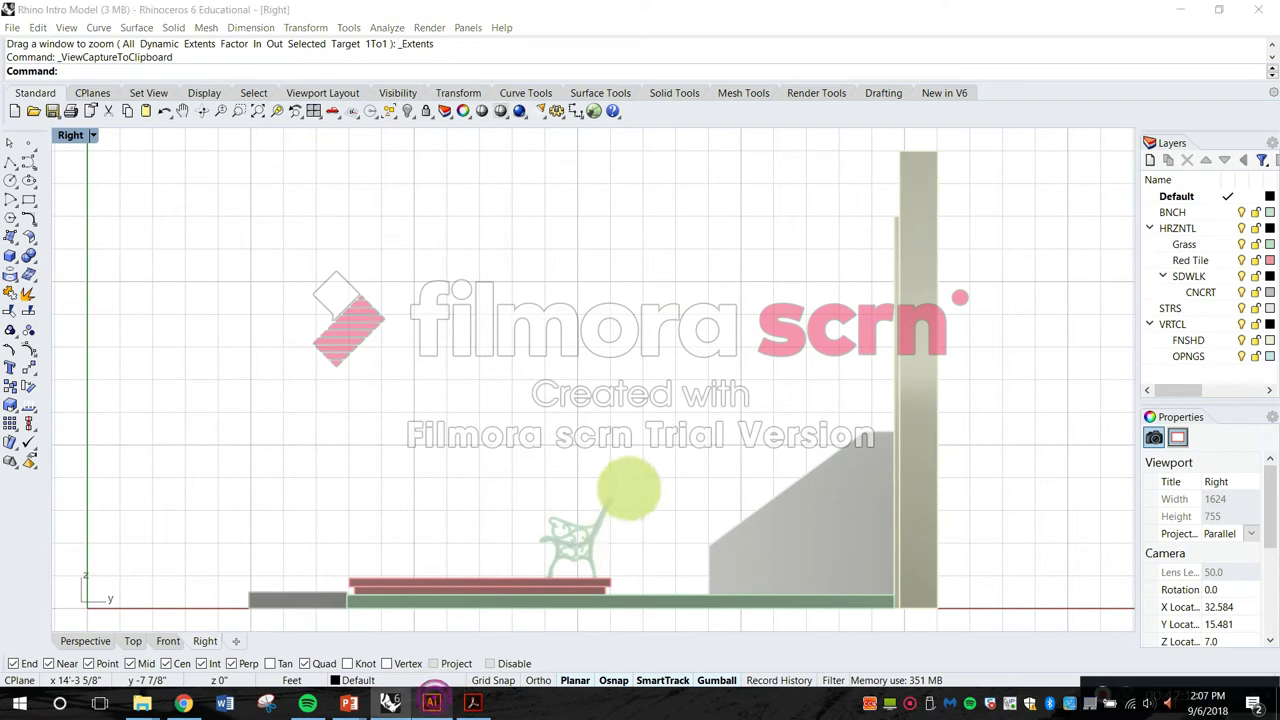
left_click(612, 382)
- Paste the captured Rhino view and scale it down to fit page 2
key("ctrl+v")
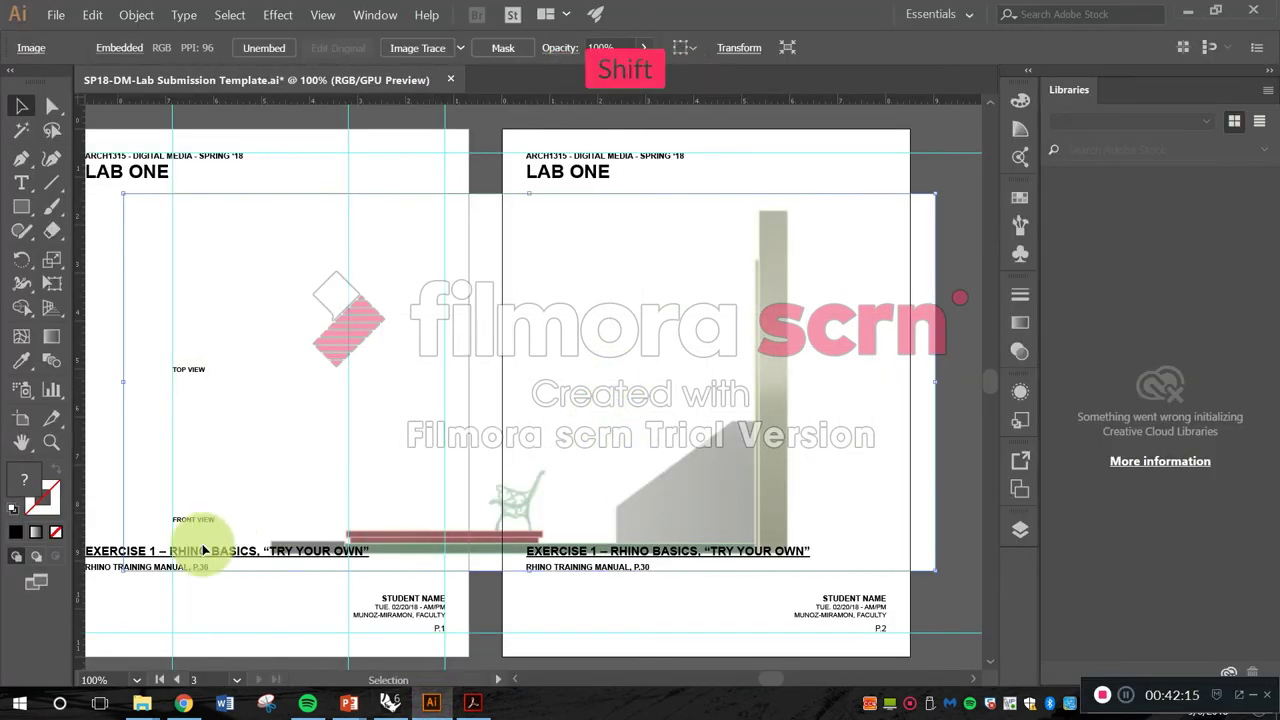
left_click_drag(125, 568, 528, 381)
left_click_drag(935, 388, 829, 300)
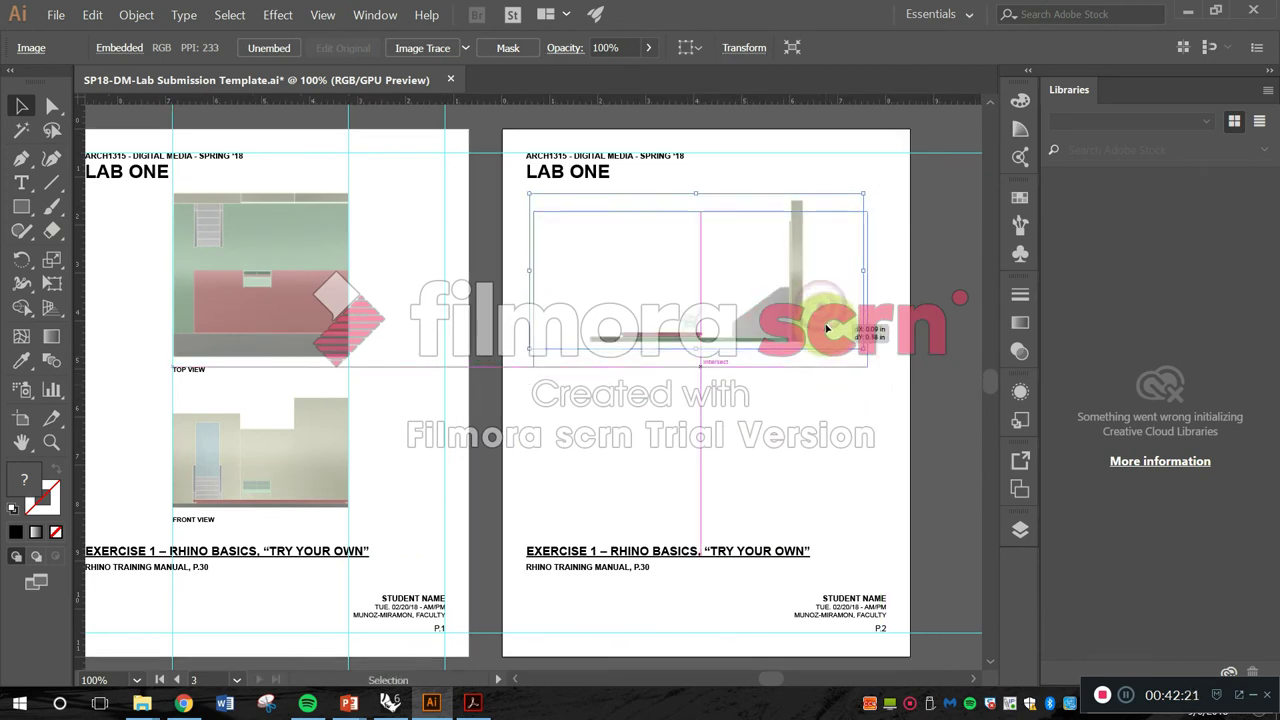
left_click(831, 409)
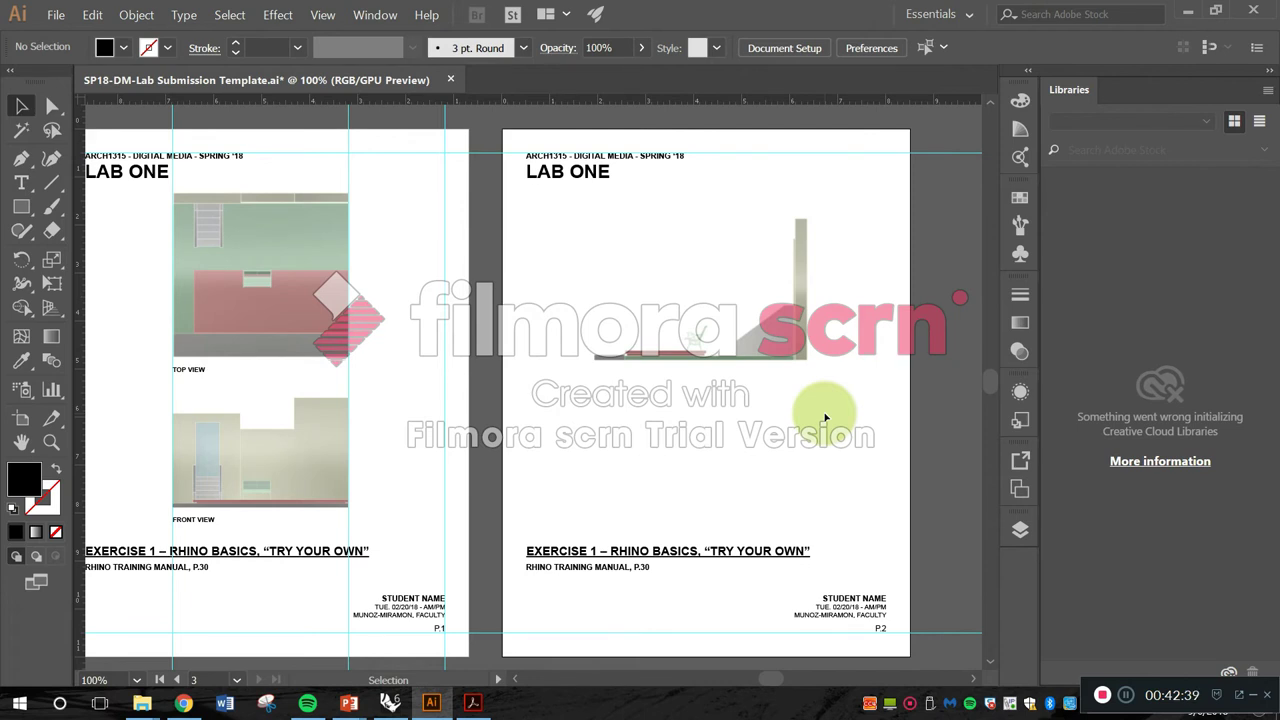
- Try moving and shrinking the side-view image further, then undo that move and scaling
left_click(764, 271)
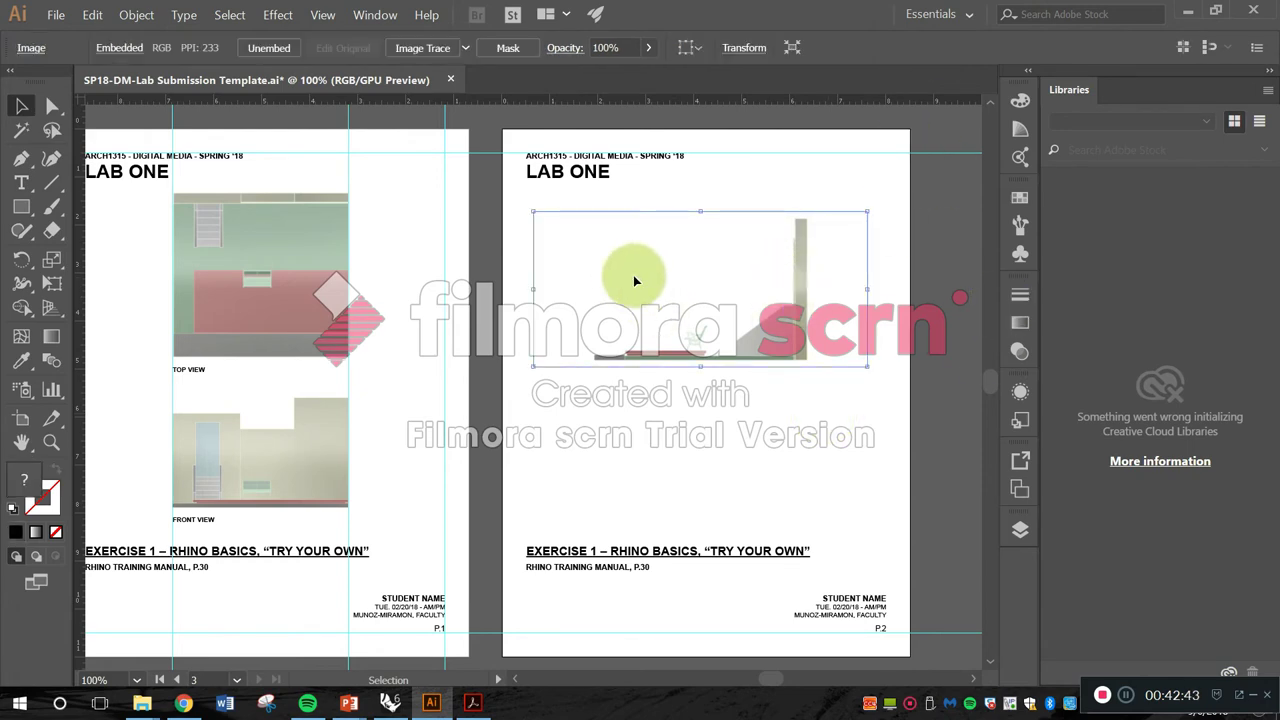
key("space")
mouse_move(580, 277)
left_mouse_down()
mouse_move(646, 309)
mouse_move(589, 298)
left_mouse_up()
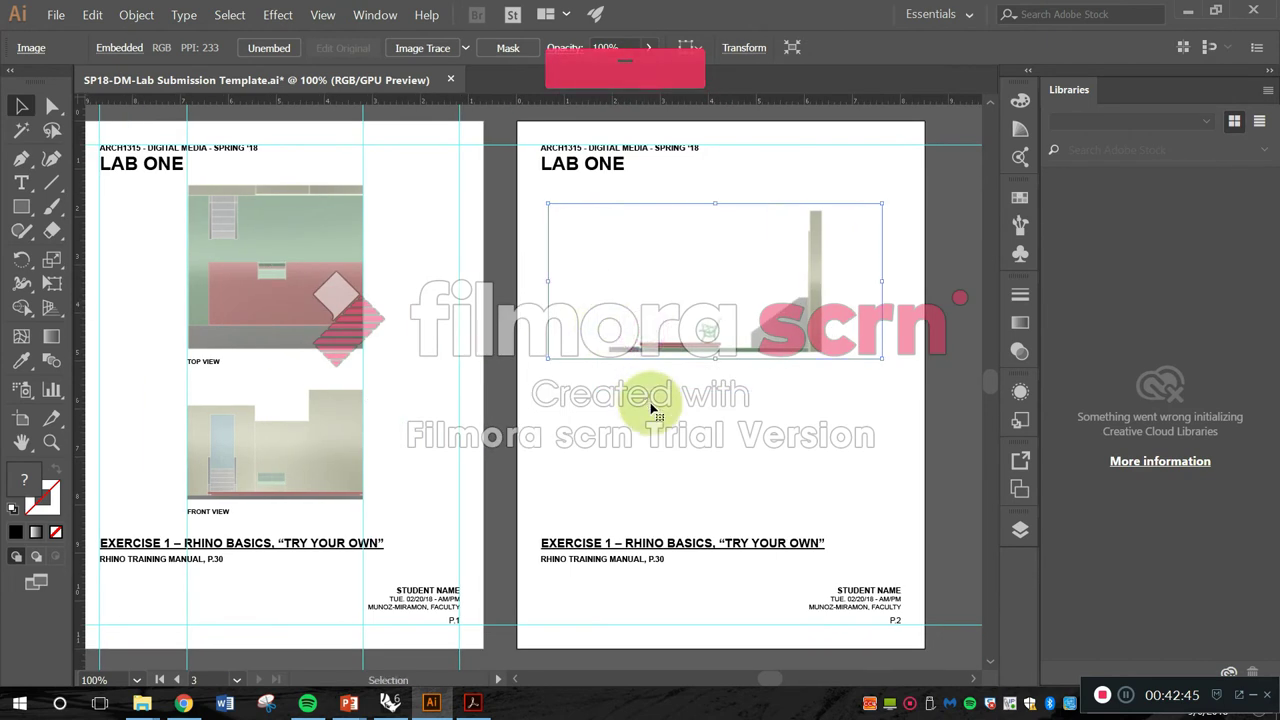
left_click(634, 402)
left_click(757, 288)
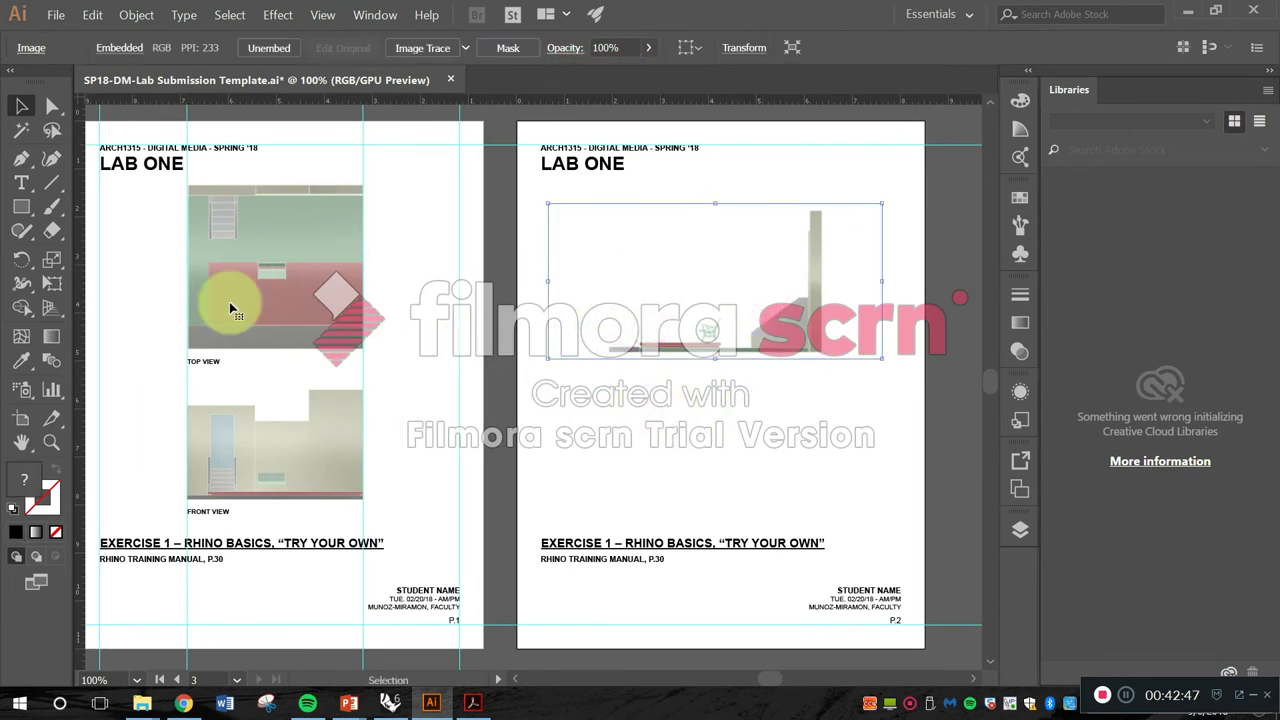
left_click(700, 437)
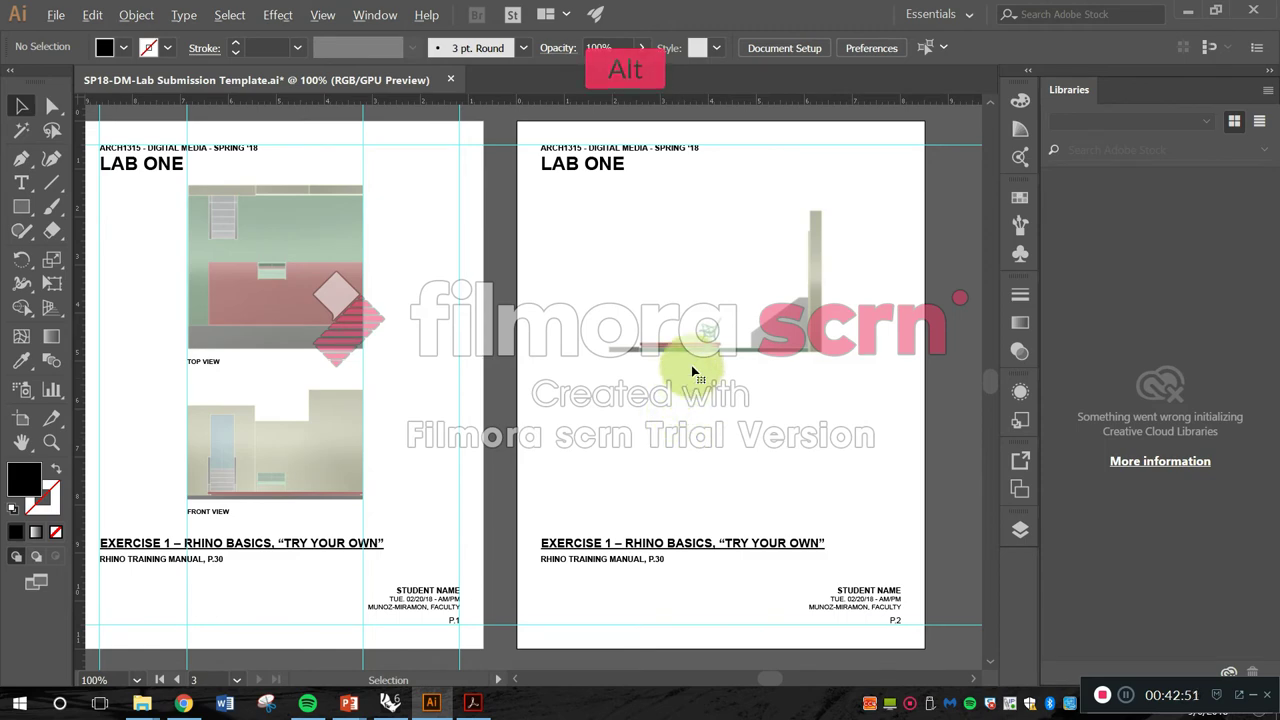
scroll(700, 365, "down", 1, "alt")
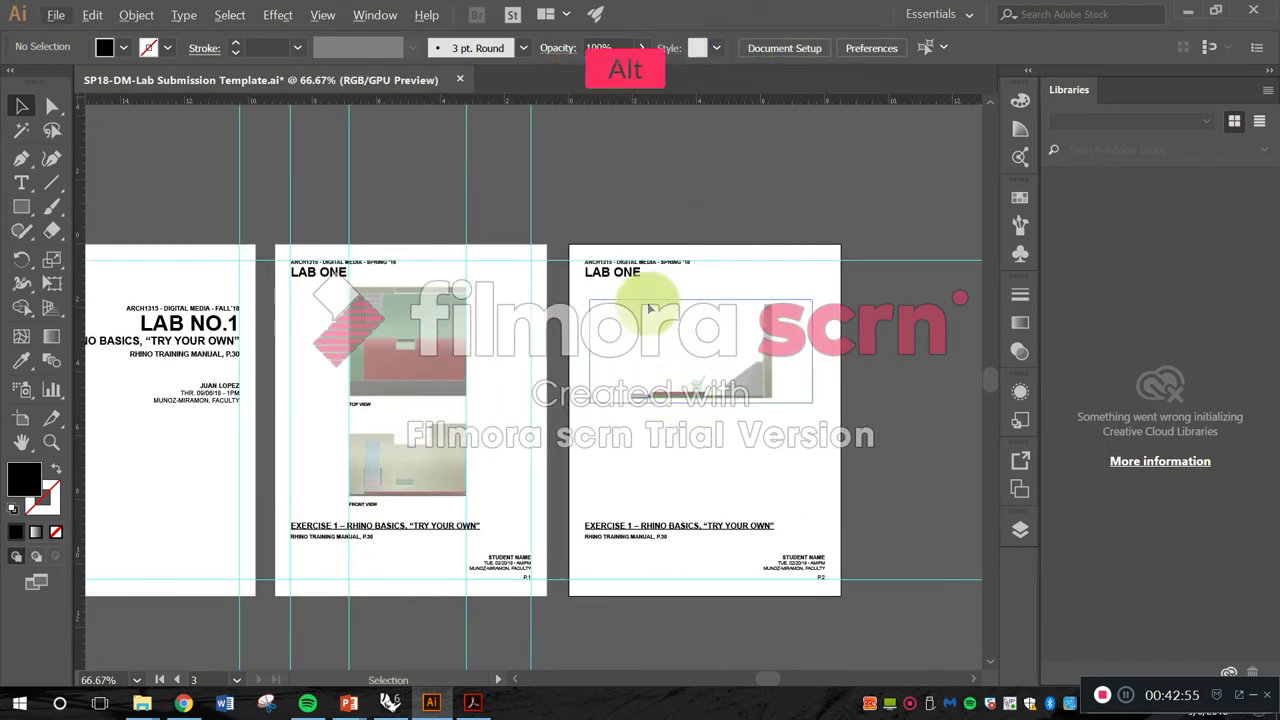
scroll(650, 340, "up", 1, "alt")
scroll(750, 449, "down", 1, "alt")
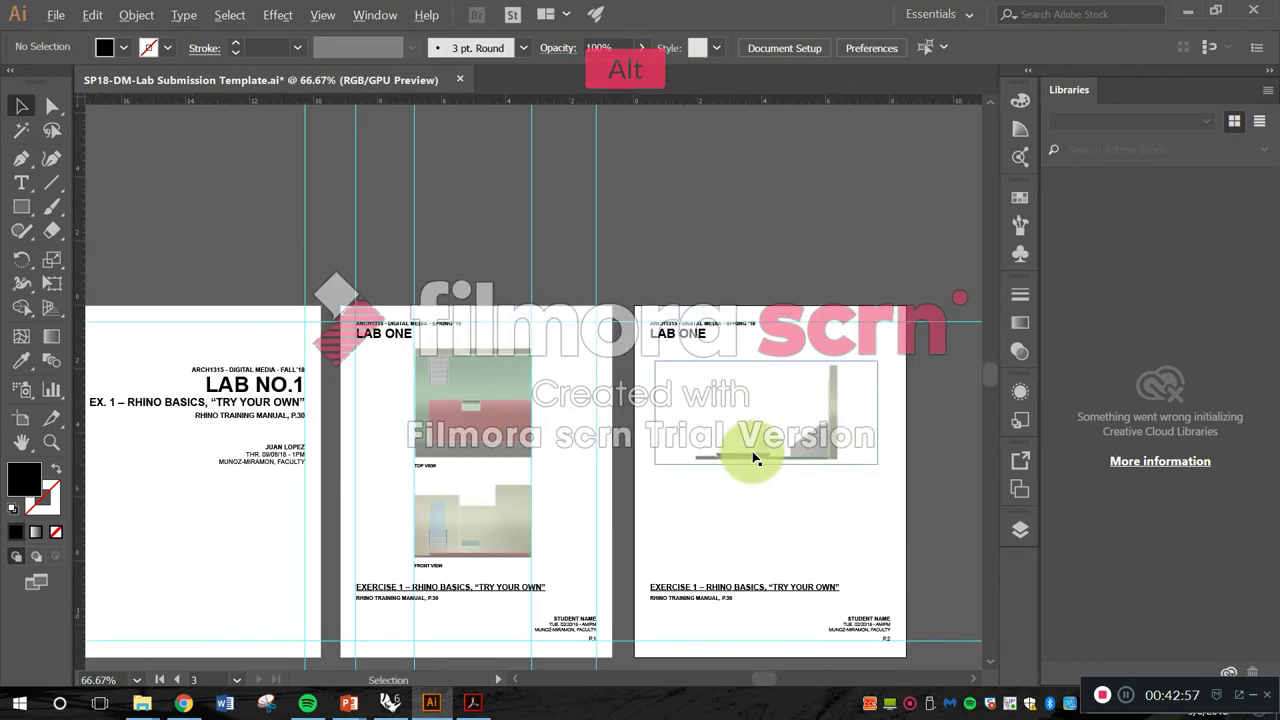
left_click_drag(838, 465, 531, 290)
left_click_drag(350, 289, 390, 272)
left_click_drag(457, 237, 739, 432)
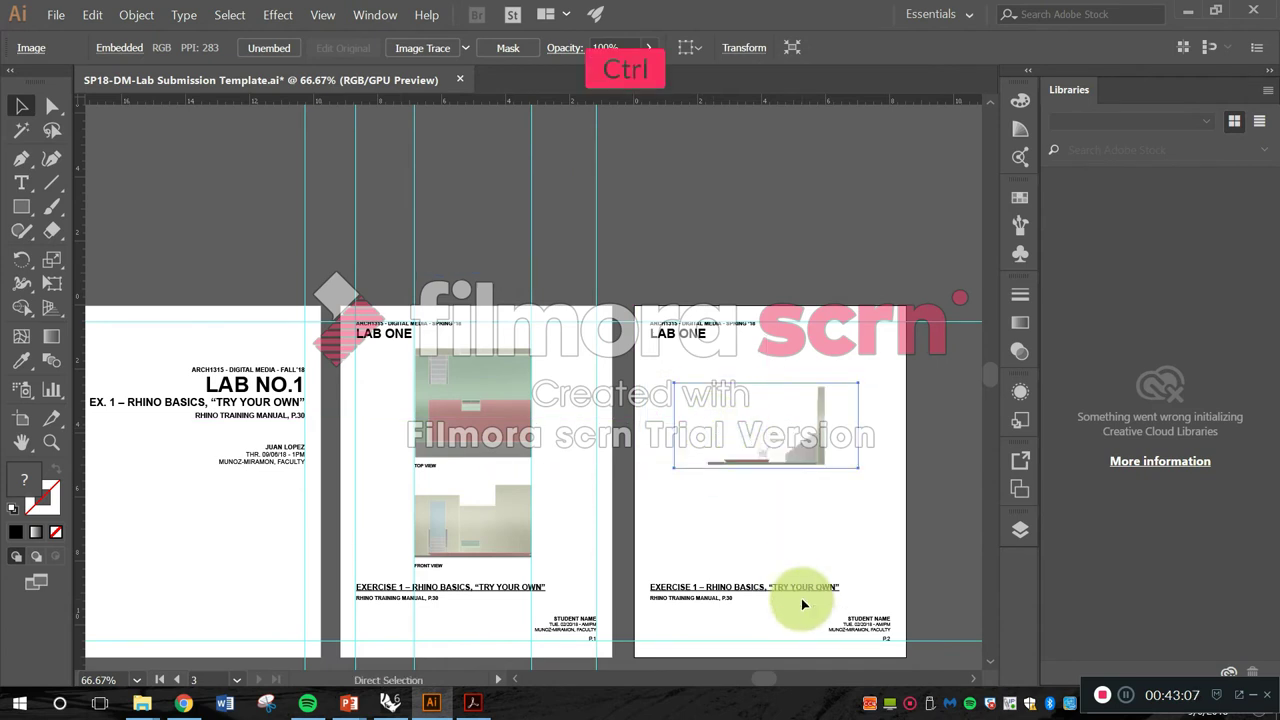
key("ctrl+z")
key("ctrl+z")
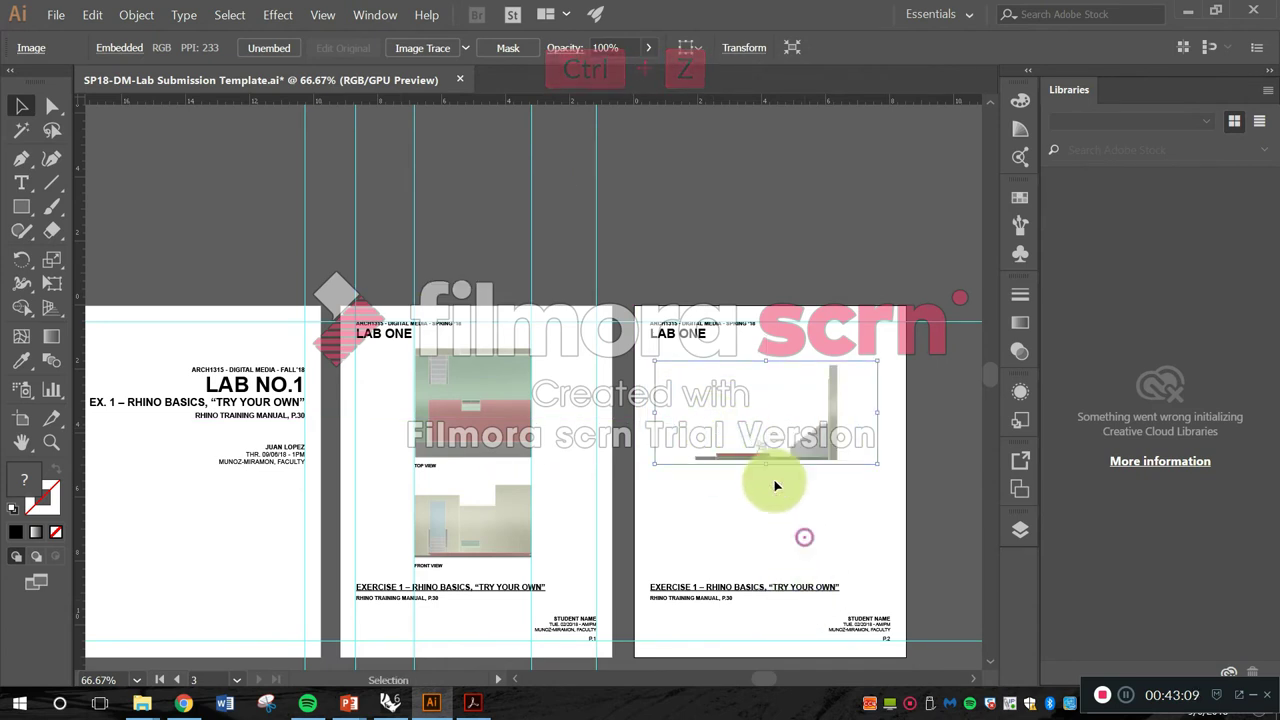
left_click(583, 268)
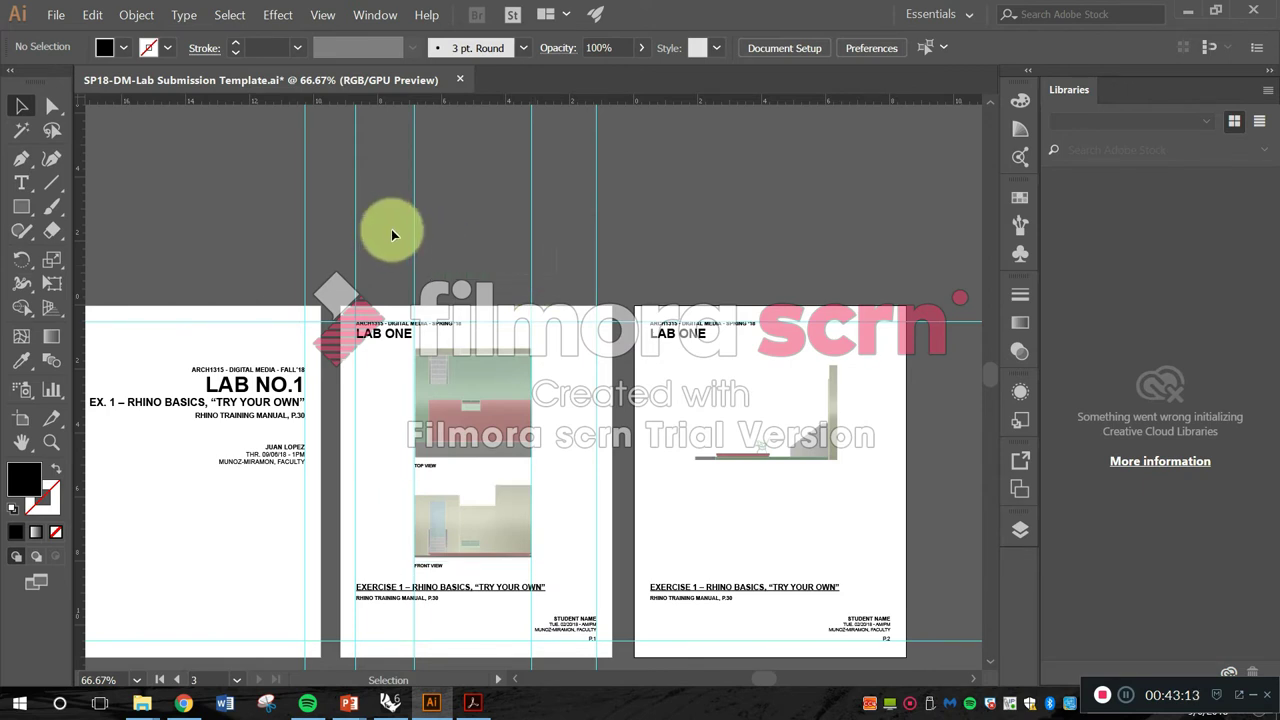
left_click(420, 249)
left_click_drag(420, 249, 711, 243)
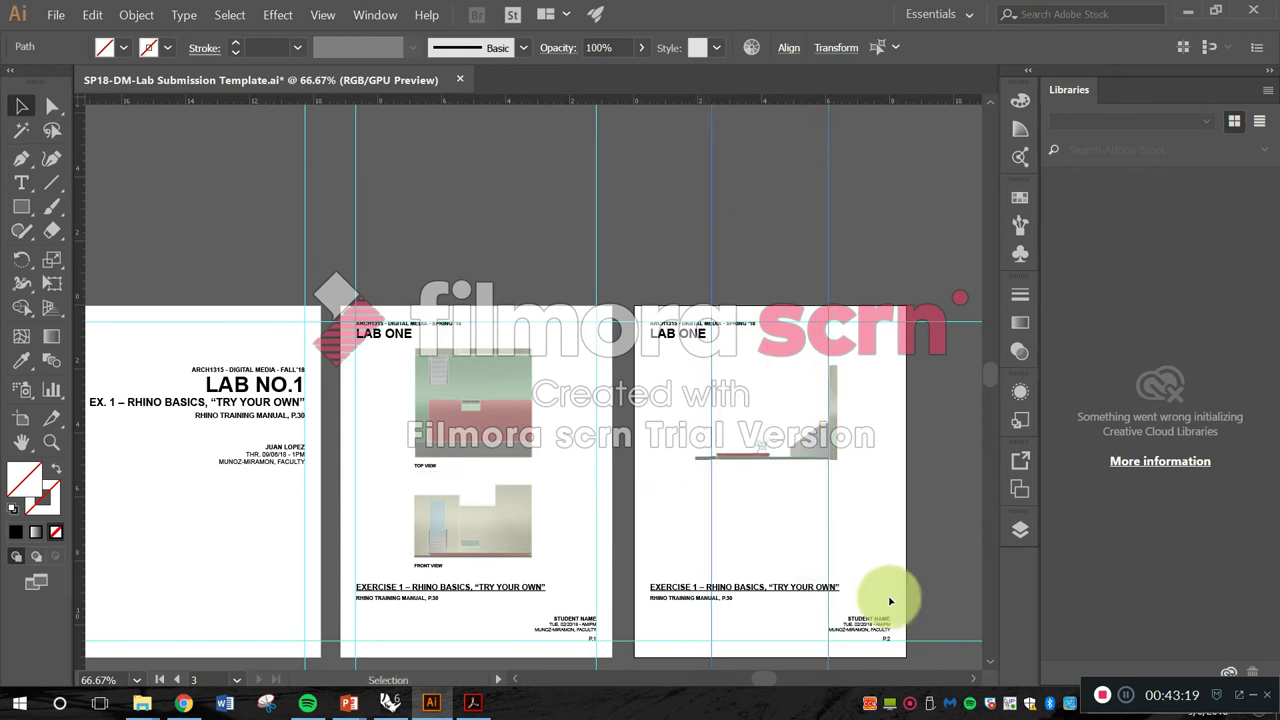
left_click_drag(883, 614, 858, 612)
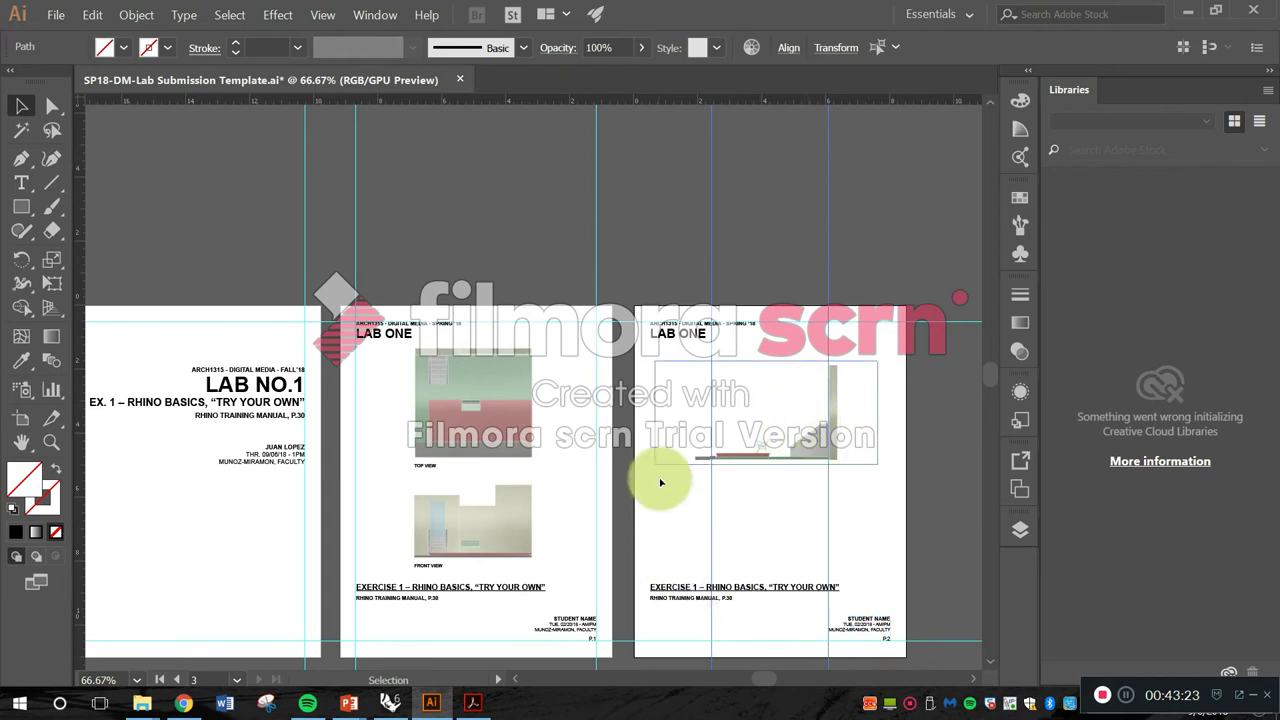
left_click_drag(709, 266, 415, 262)
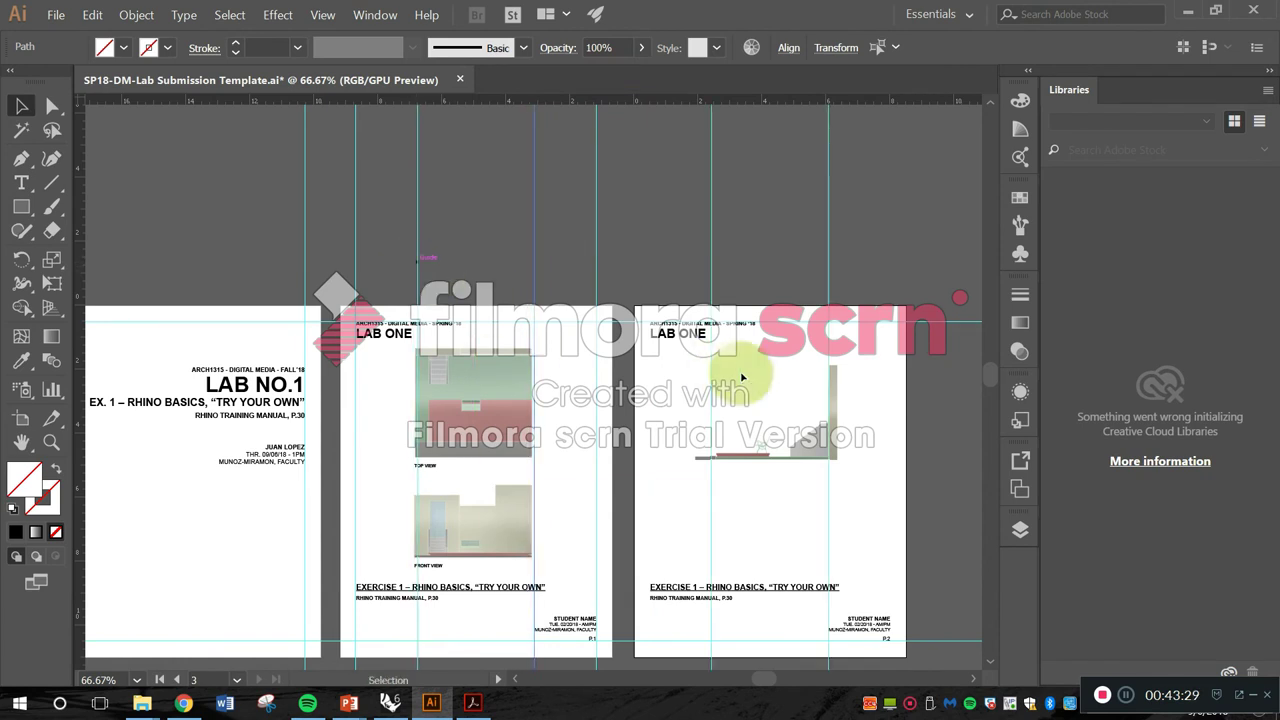
key("ctrl+z")
key("ctrl+z")
key("ctrl+z")
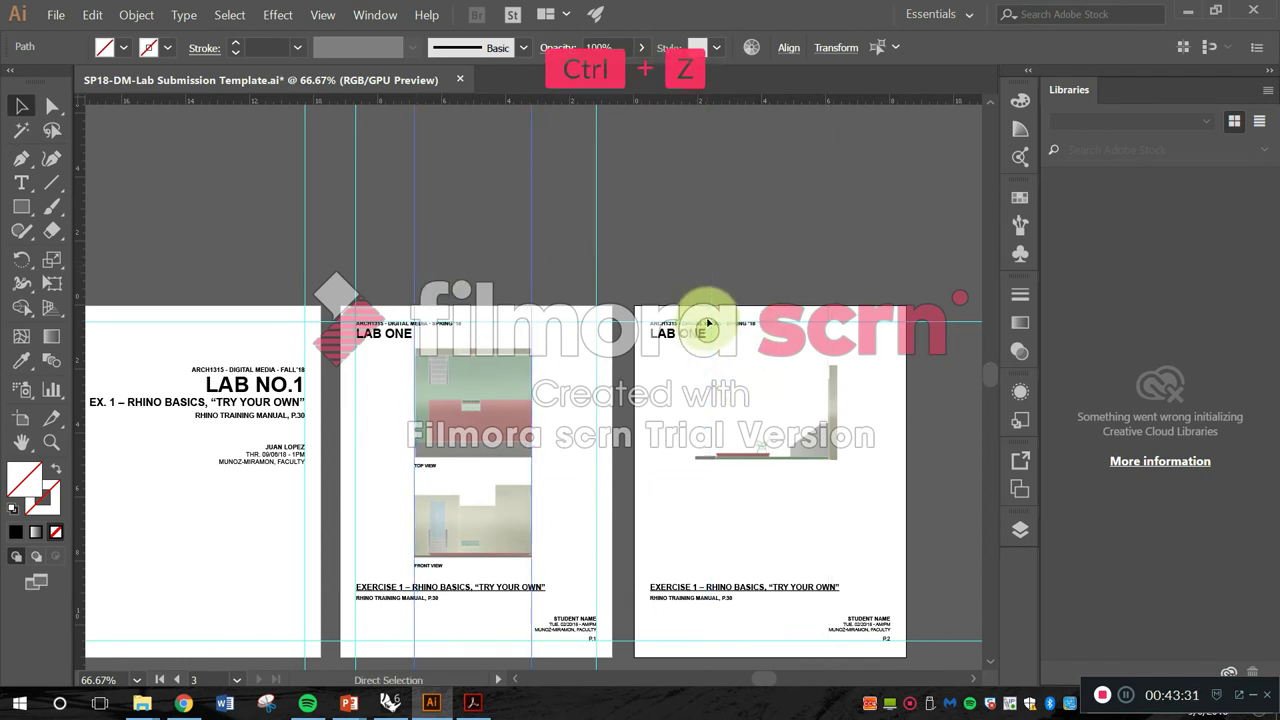
key("ctrl+z")
left_click(855, 228)
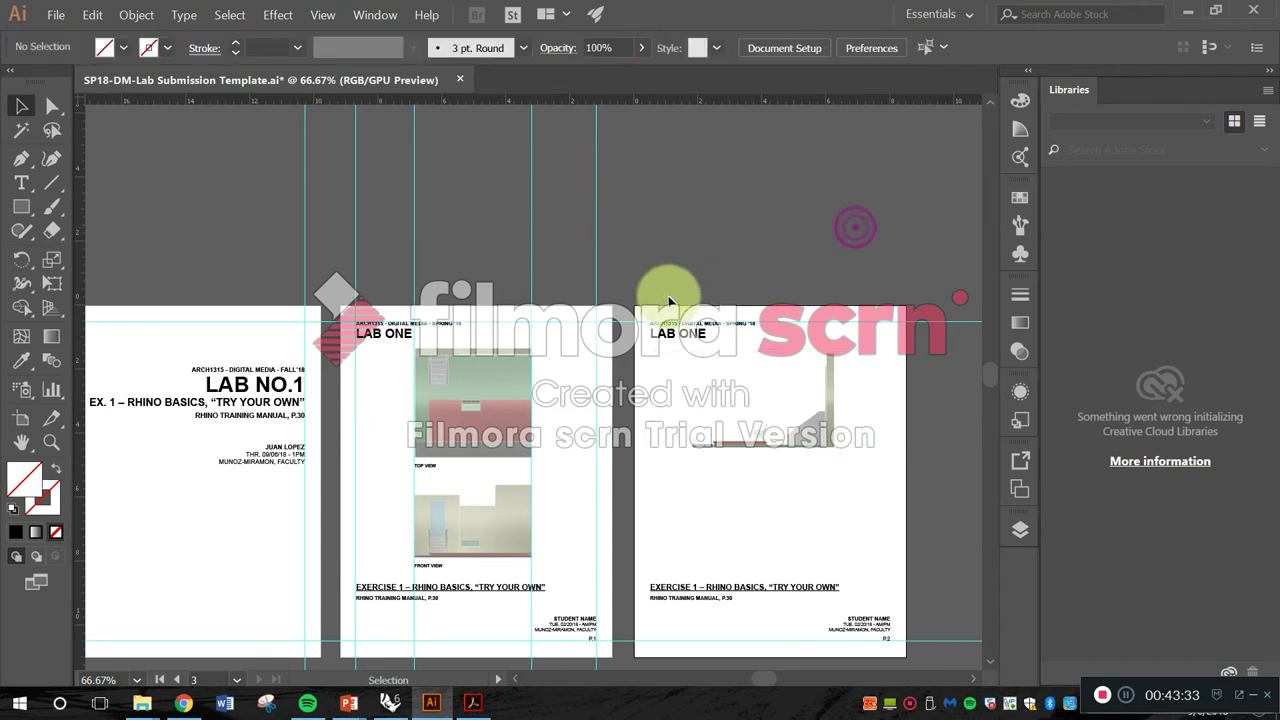
left_click(560, 262)
left_click(410, 232)
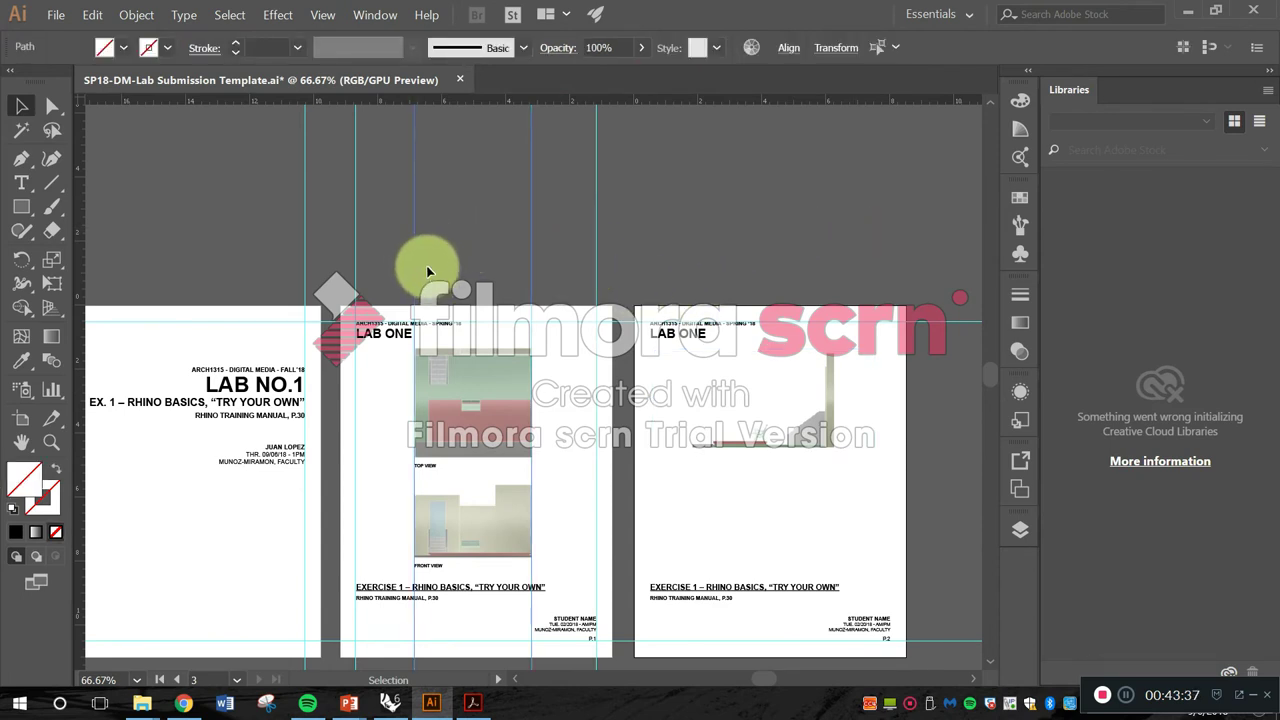
key("alt")
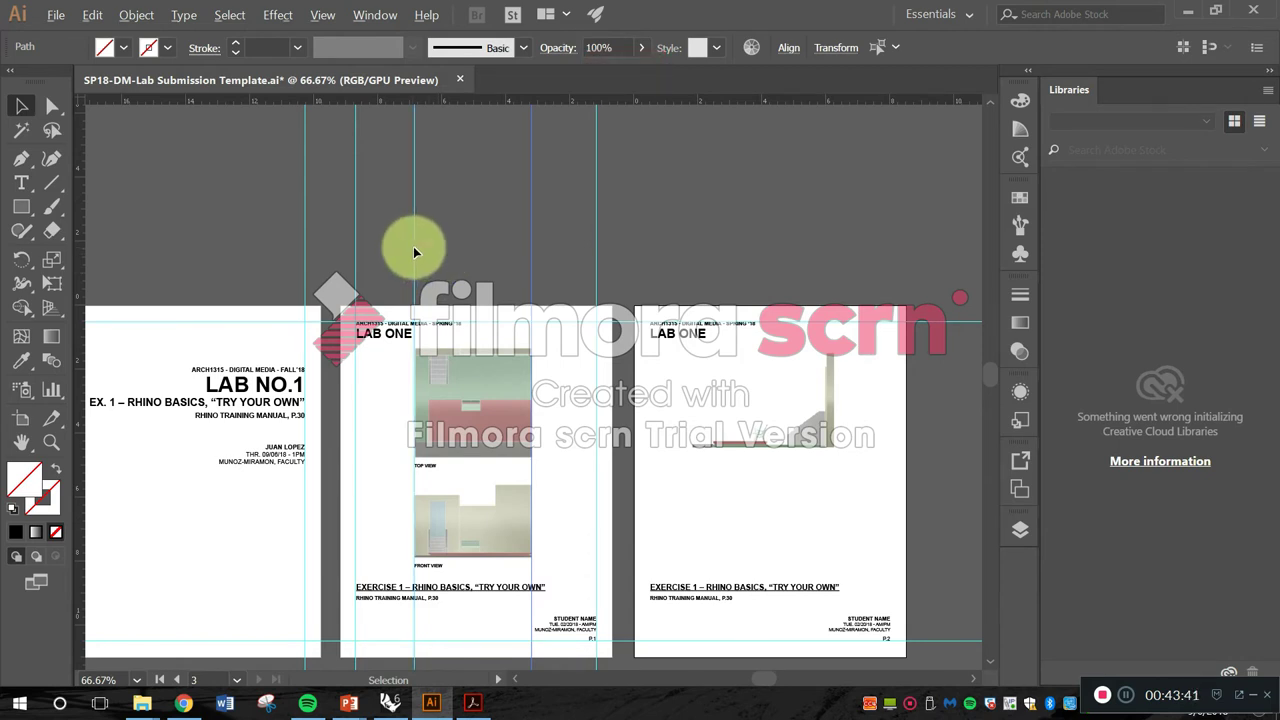
left_click_drag(413, 246, 715, 250)
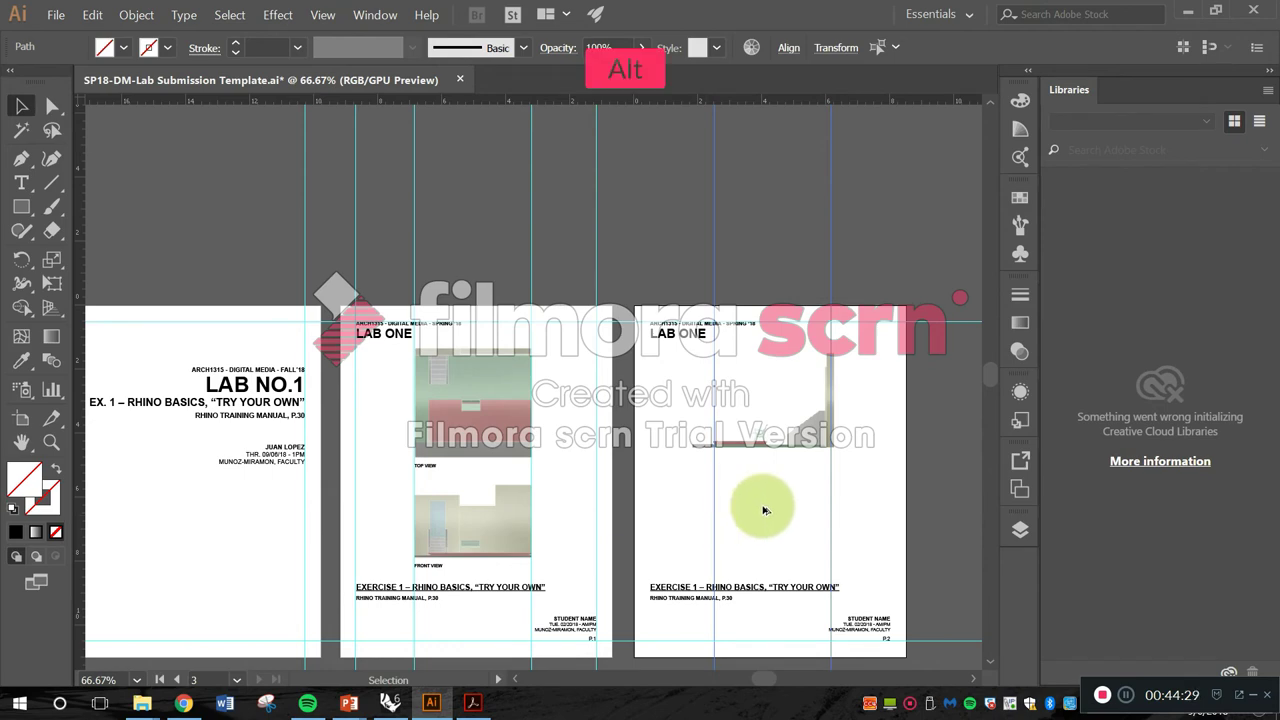
- Scale the side-view image down proportionally and nudge it left
scroll(808, 491, "up", 3)
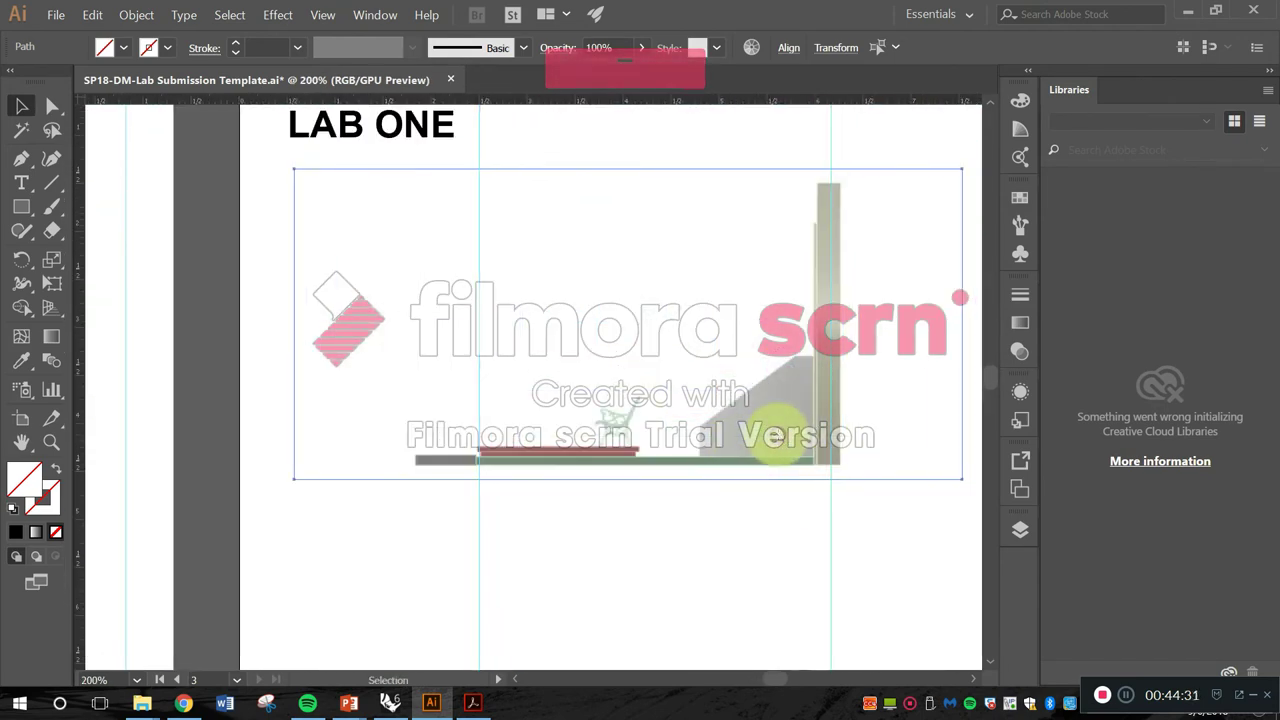
left_click_drag(778, 449, 771, 446)
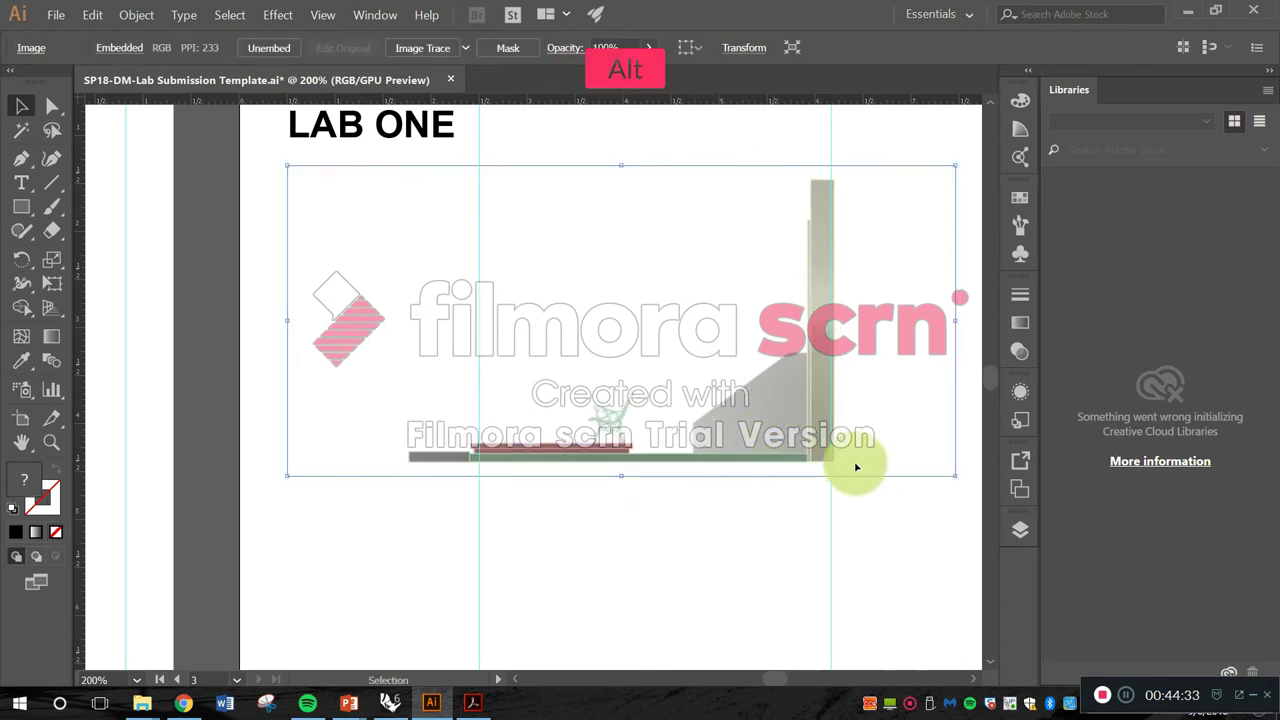
scroll(829, 451, "up", 3)
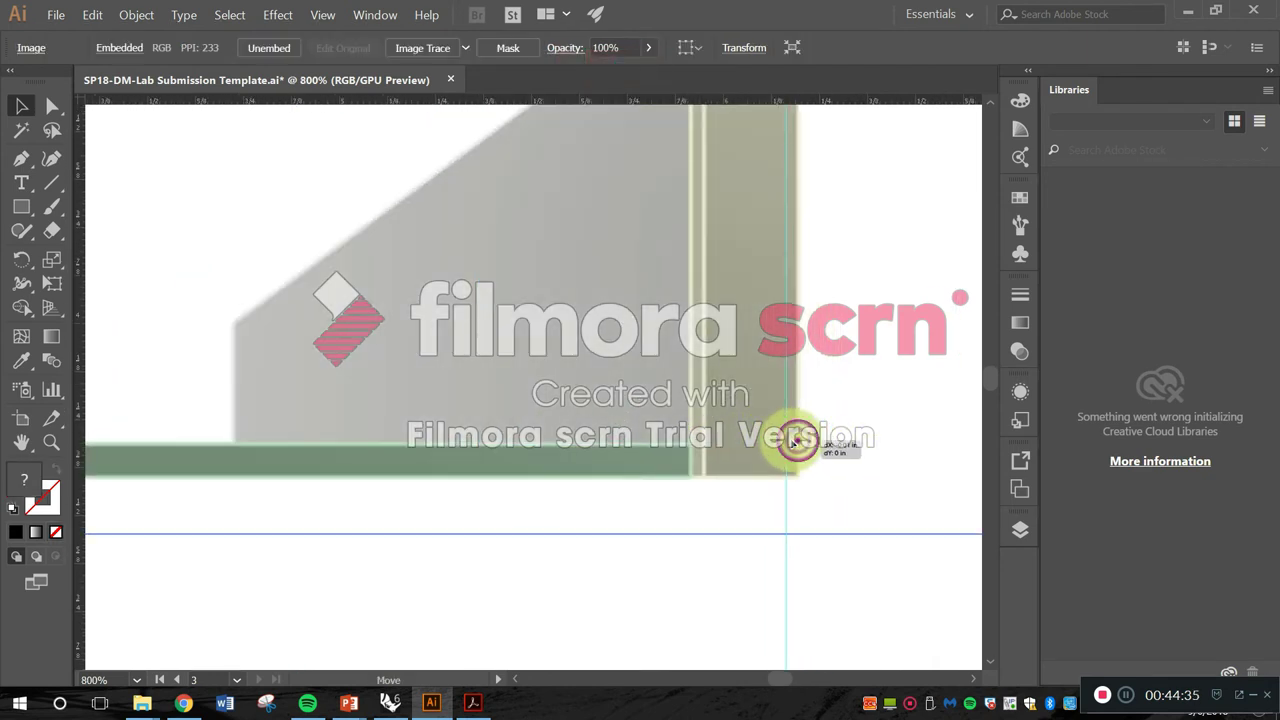
scroll(814, 440, "down", 2)
scroll(575, 470, "down", 1)
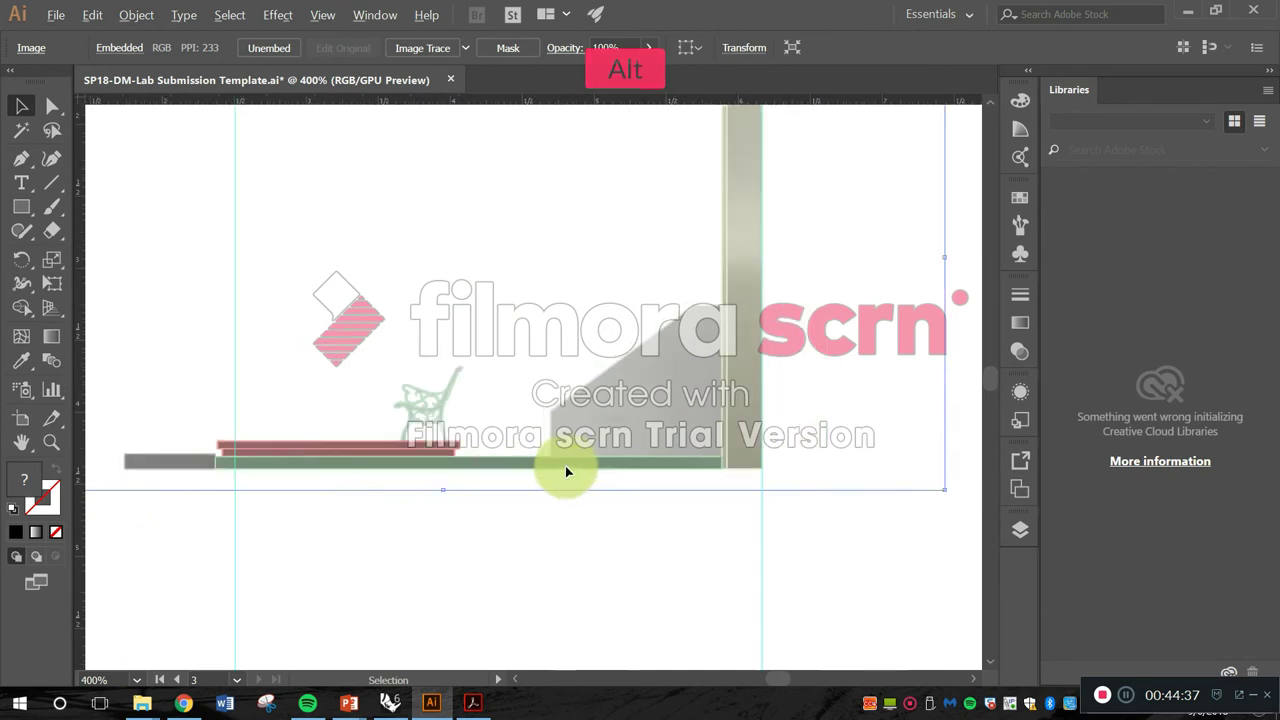
scroll(517, 484, "down", 1)
left_click_drag(249, 546, 346, 530)
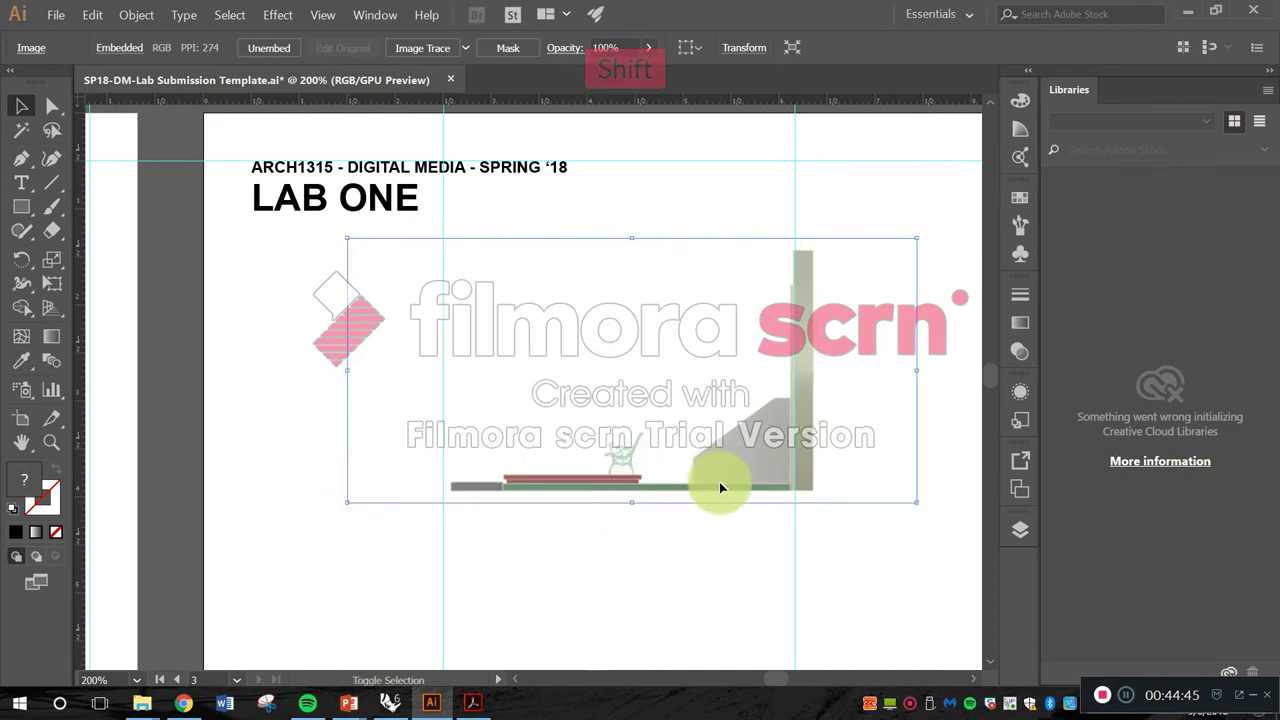
key("shift+Left")
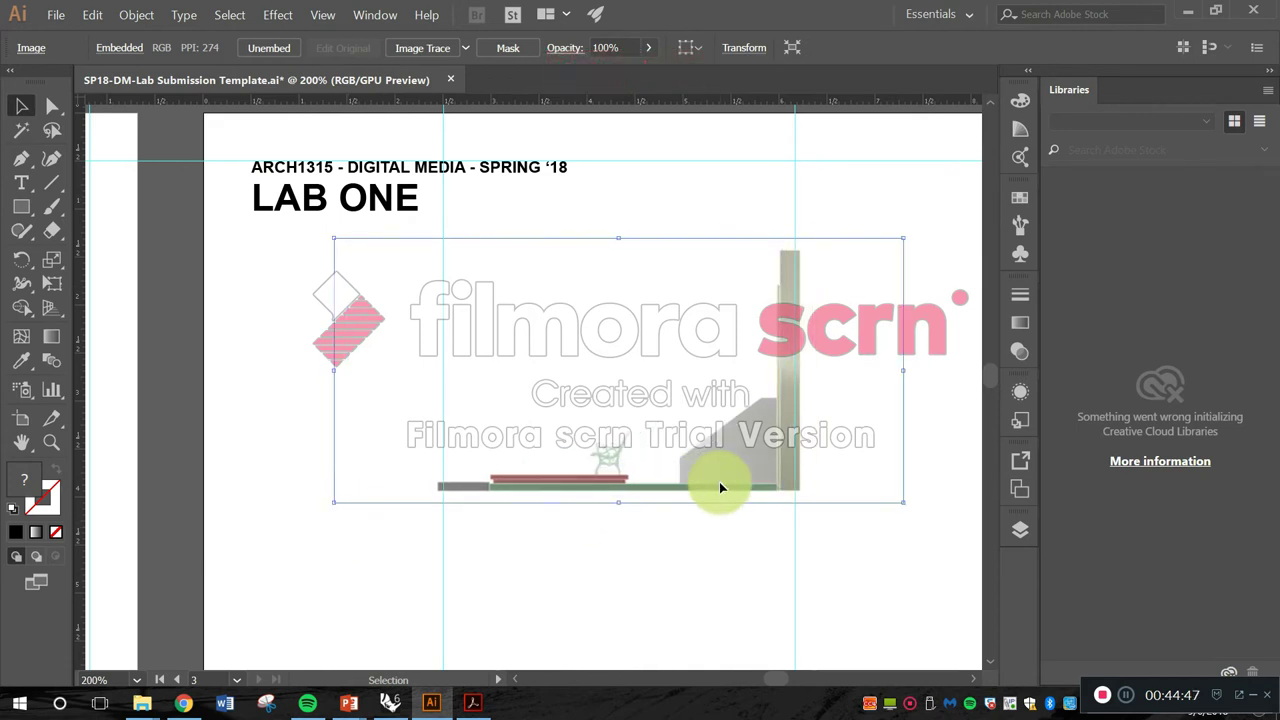
- Trim the image from its top-left and bottom-right corners to sit between the guides
left_click_drag(335, 238, 345, 245)
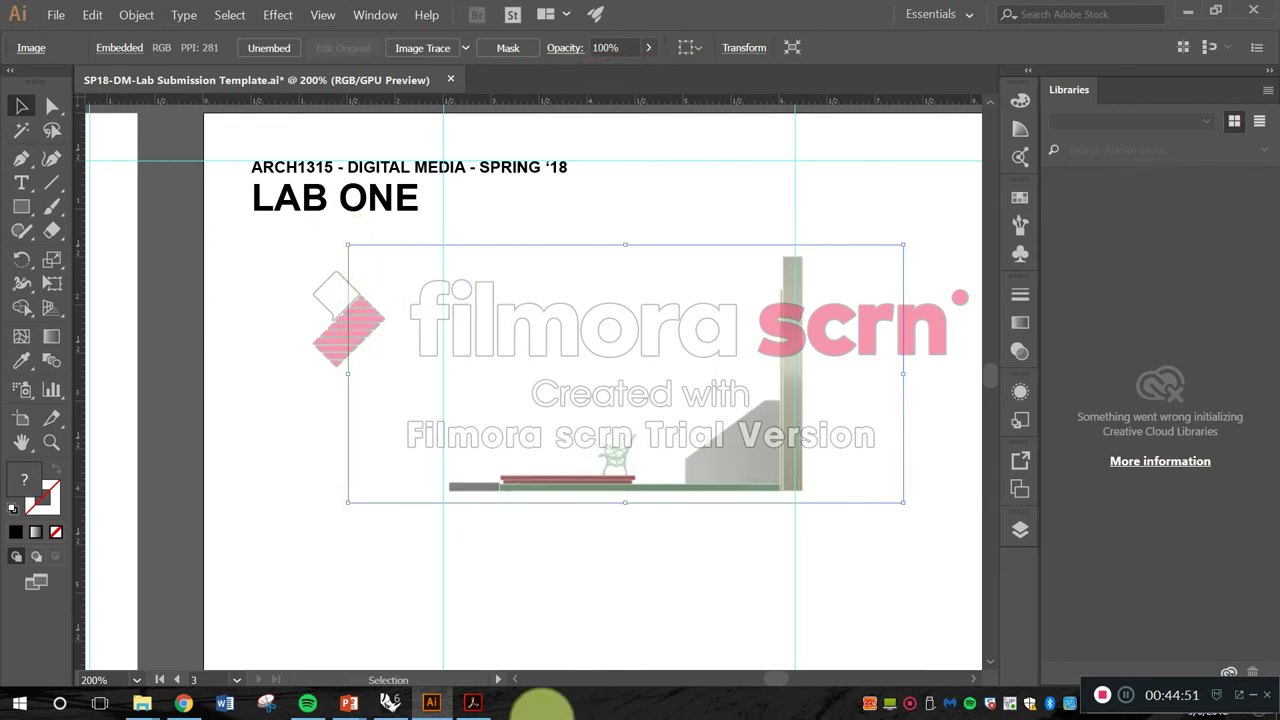
key("Left")
key("Left")
key("Left")
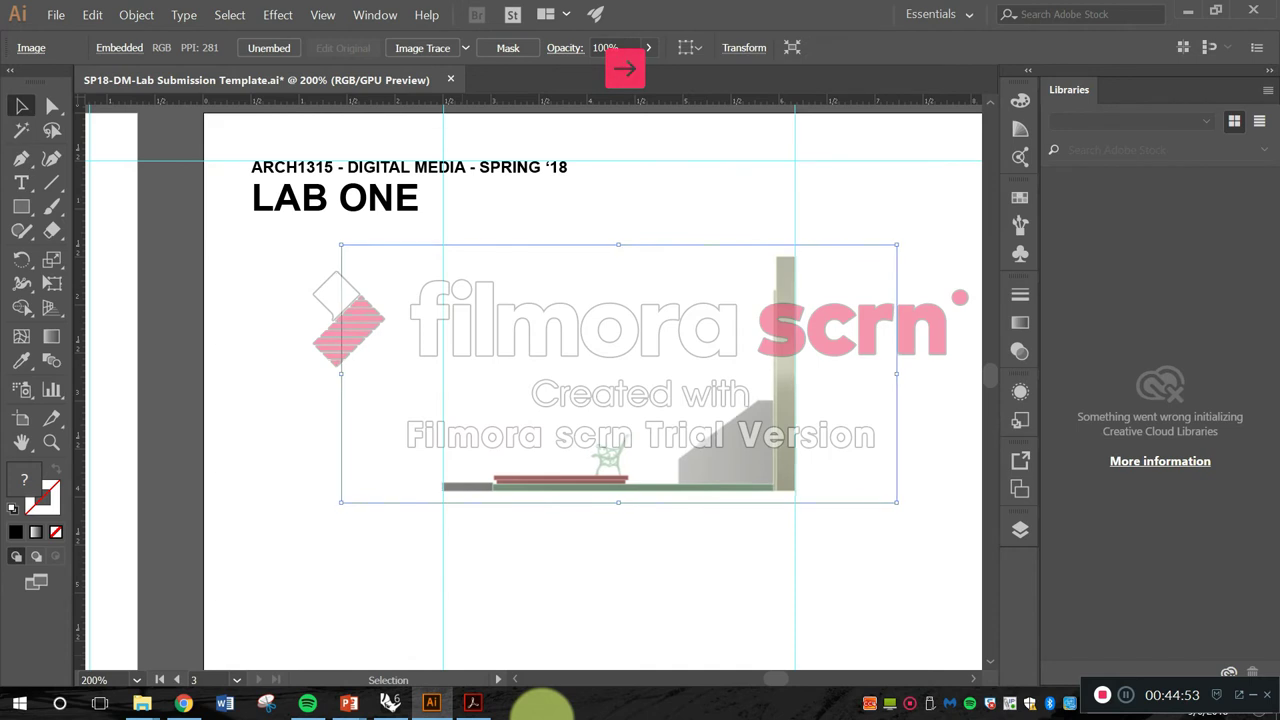
left_click_drag(892, 502, 891, 500)
key("Right")
key("Right")
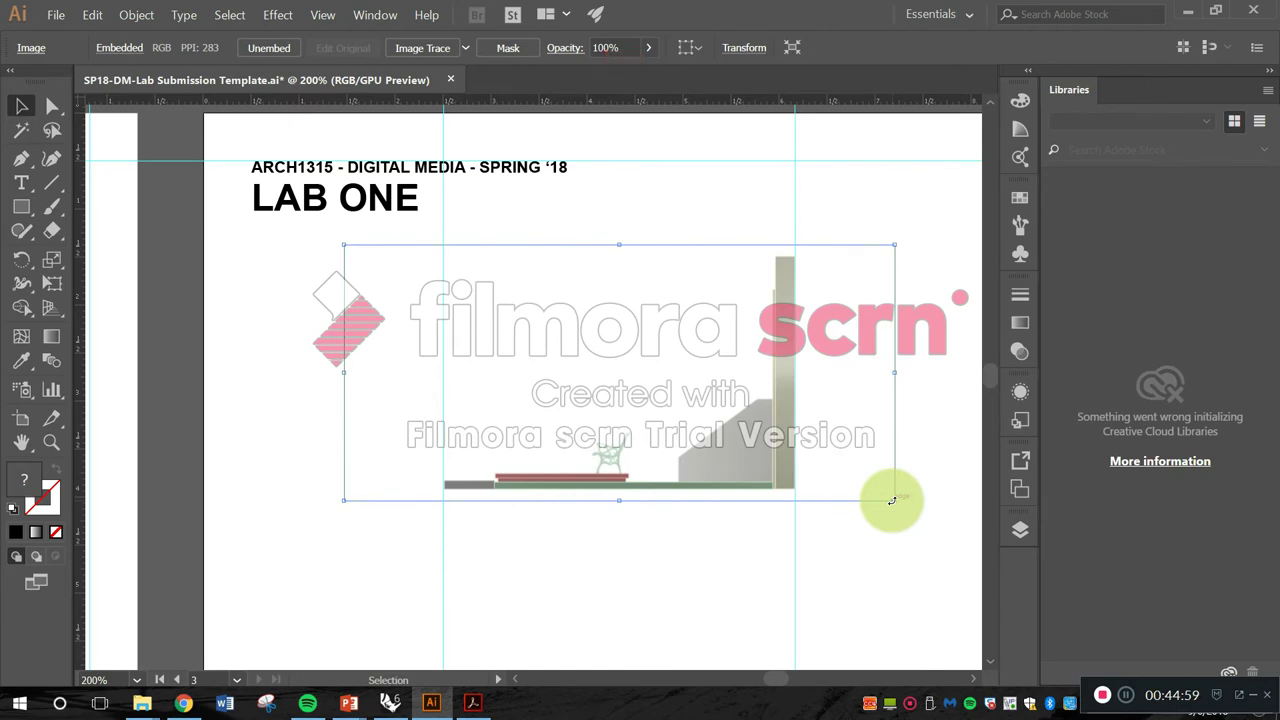
scroll(937, 316, "down", 4)
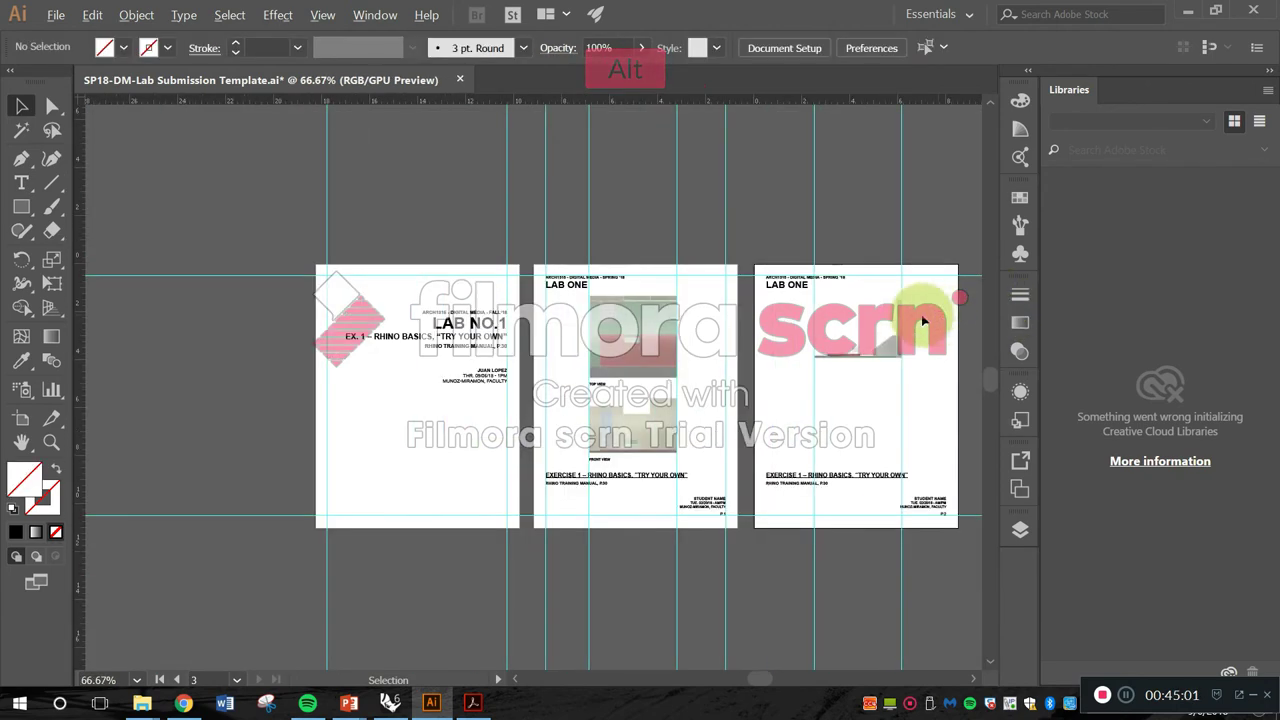
- Copy the TOP VIEW caption from P.1 to below the Right-view image on P.2
left_click_drag(791, 354, 714, 354)
scroll(714, 354, "up", 1)
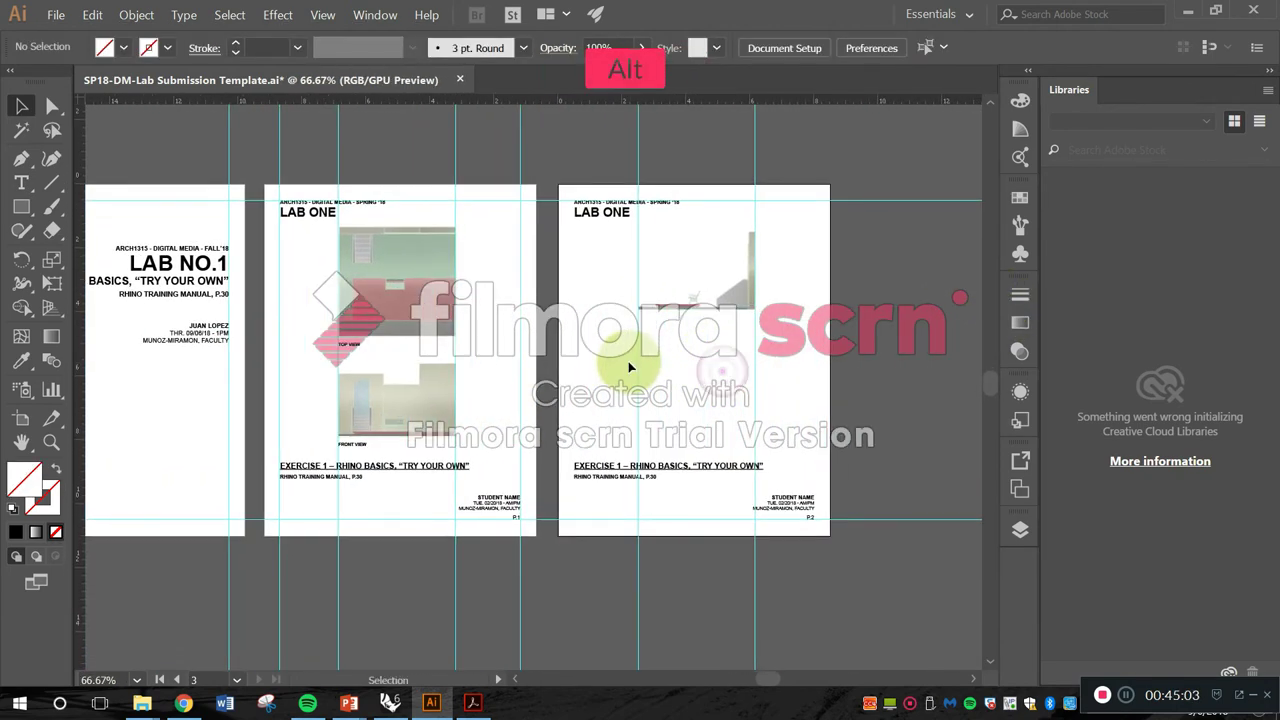
scroll(263, 320, "up", 1)
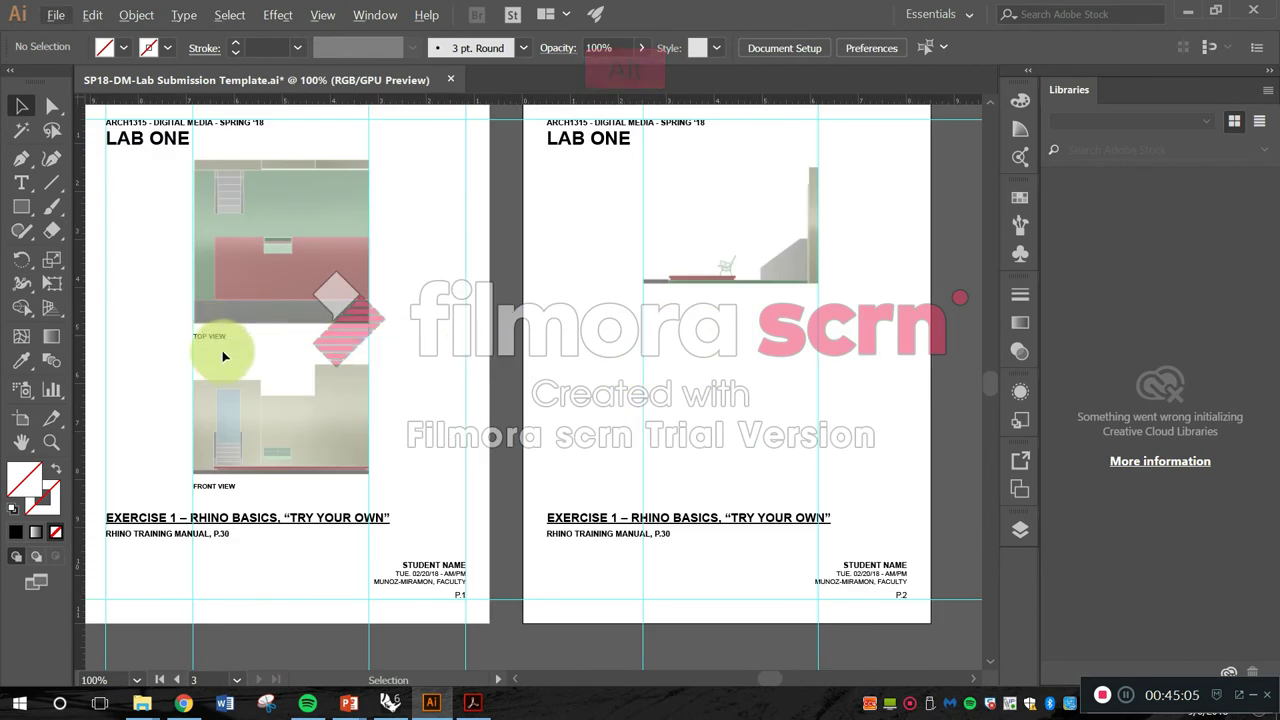
left_click(220, 338)
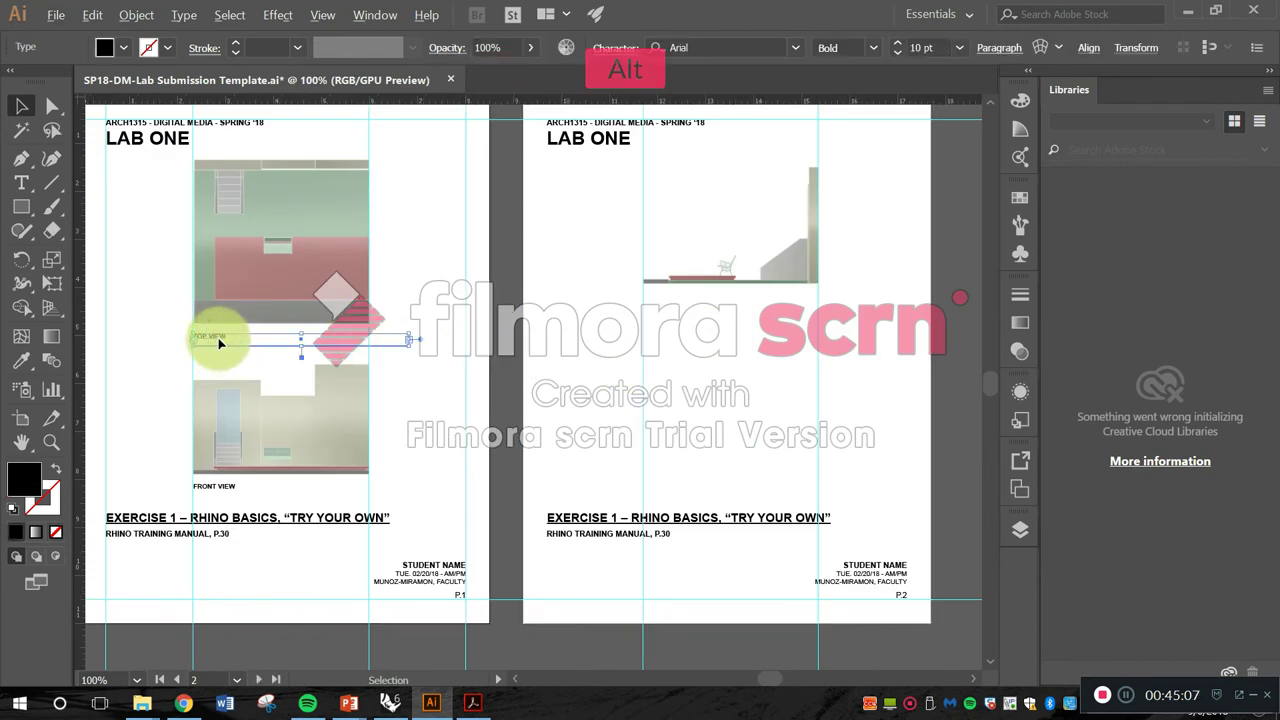
left_click_drag(208, 338, 665, 343)
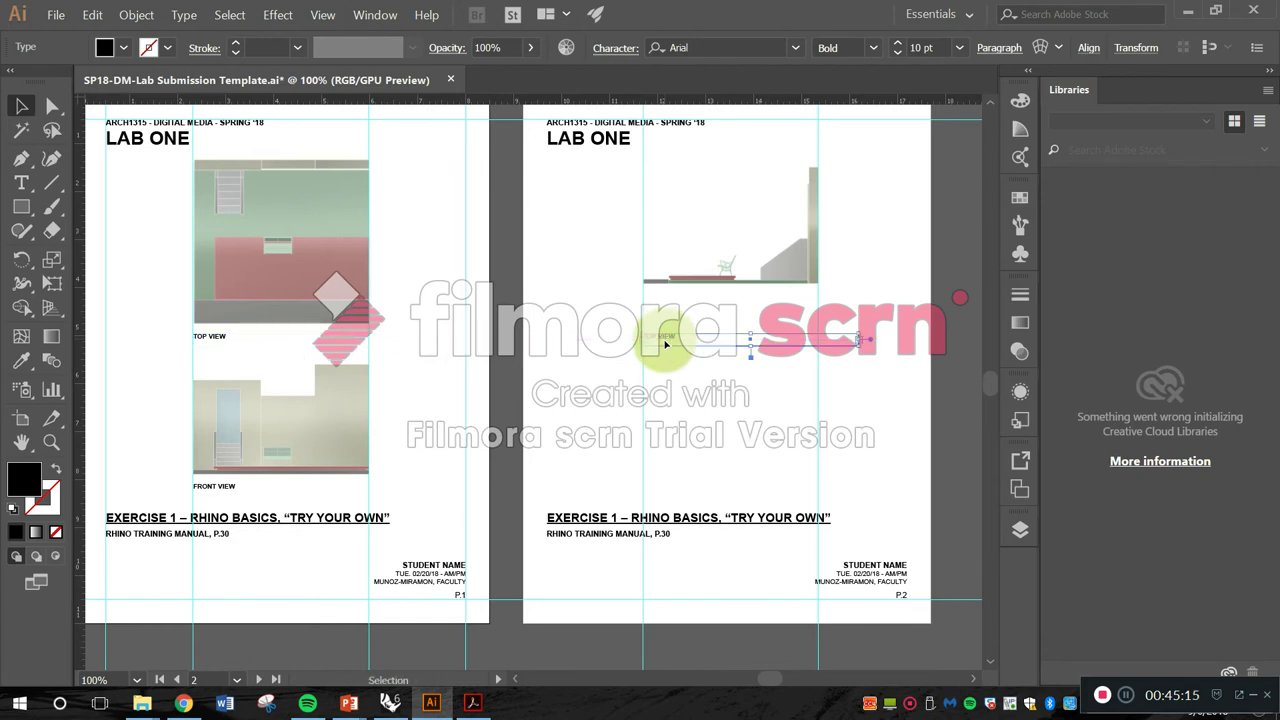
left_click(720, 430)
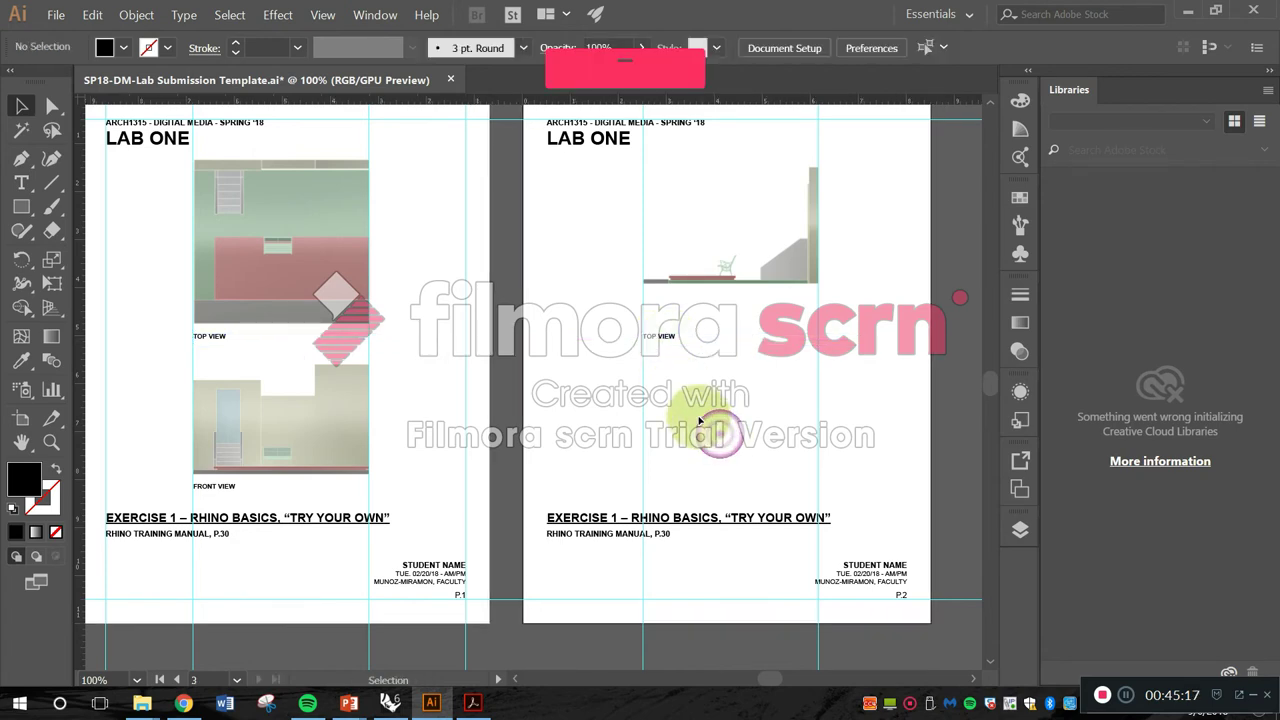
key("space")
left_click_drag(580, 400, 683, 423)
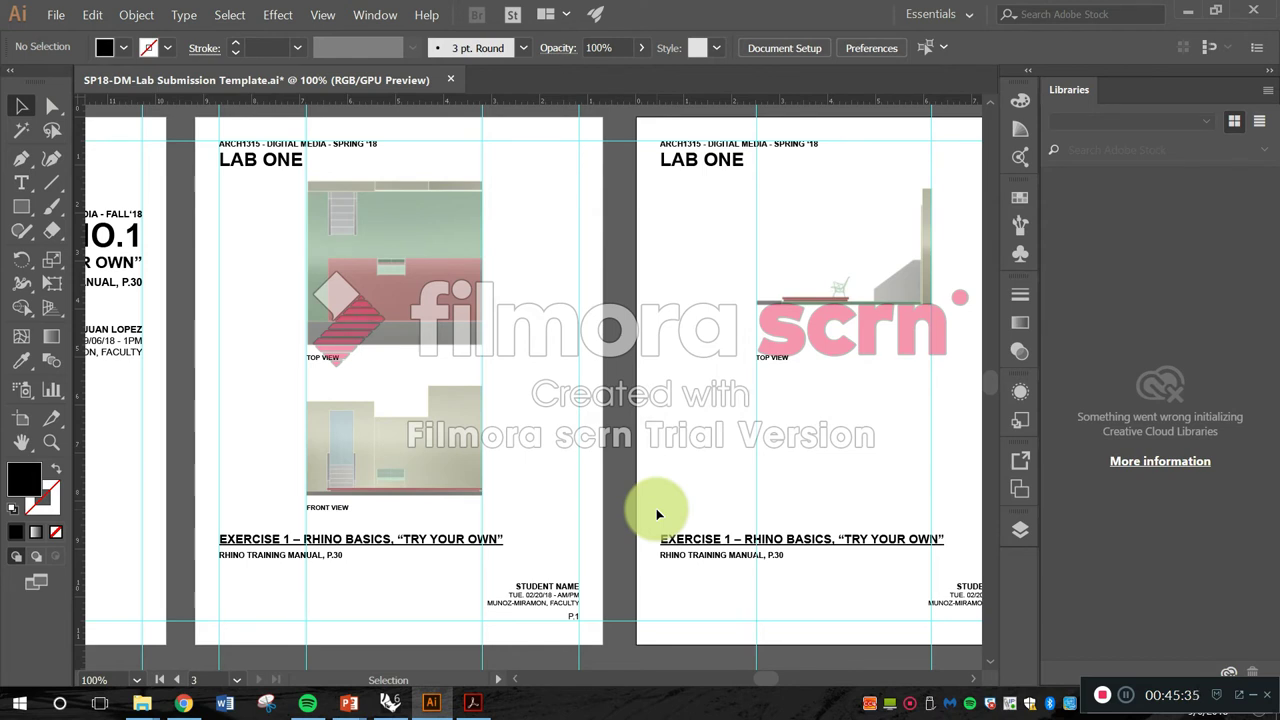
left_click_drag(858, 378, 666, 388)
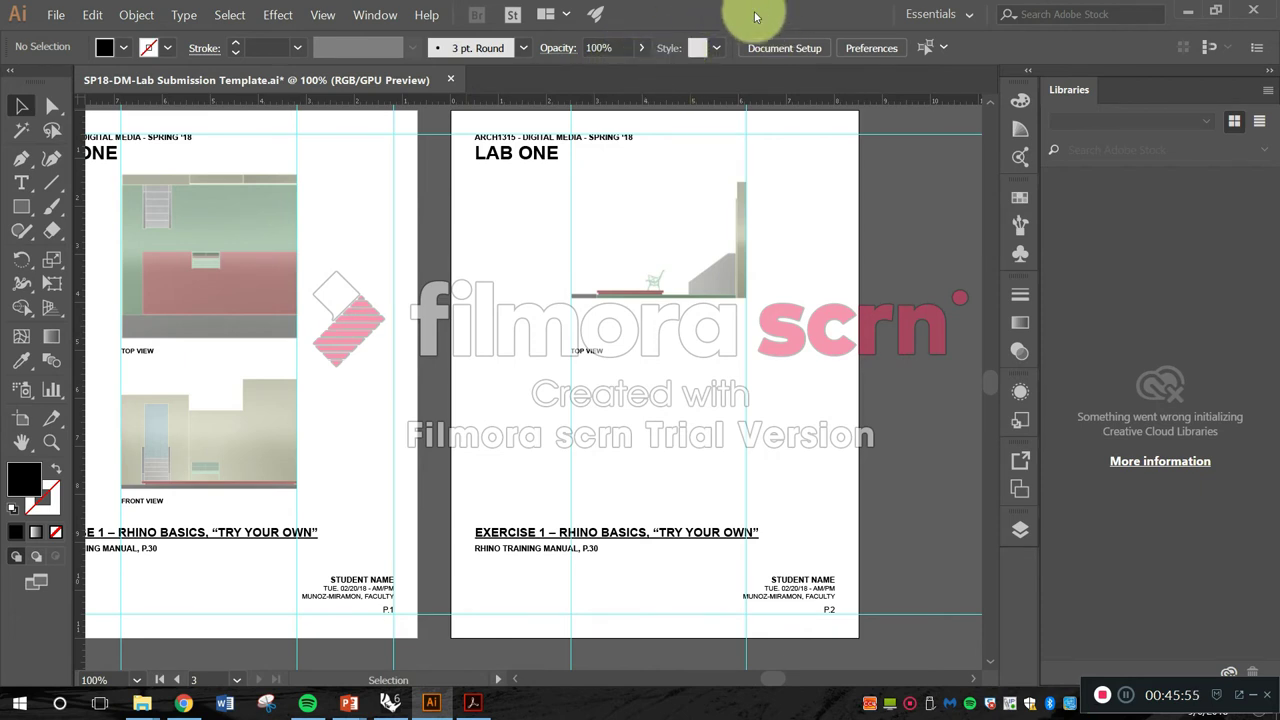
key("space")
left_click_drag(452, 370, 586, 363)
key("alt")
scroll(632, 247, "down", 2)
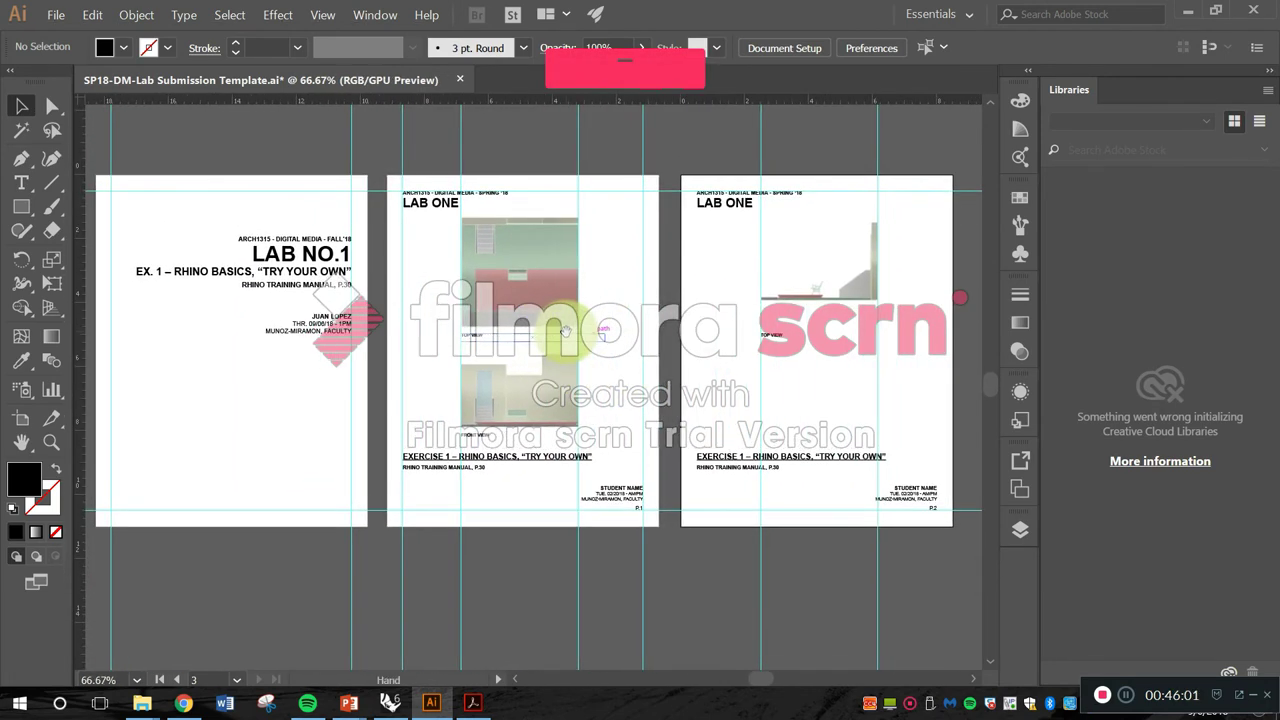
left_click_drag(577, 343, 578, 348)
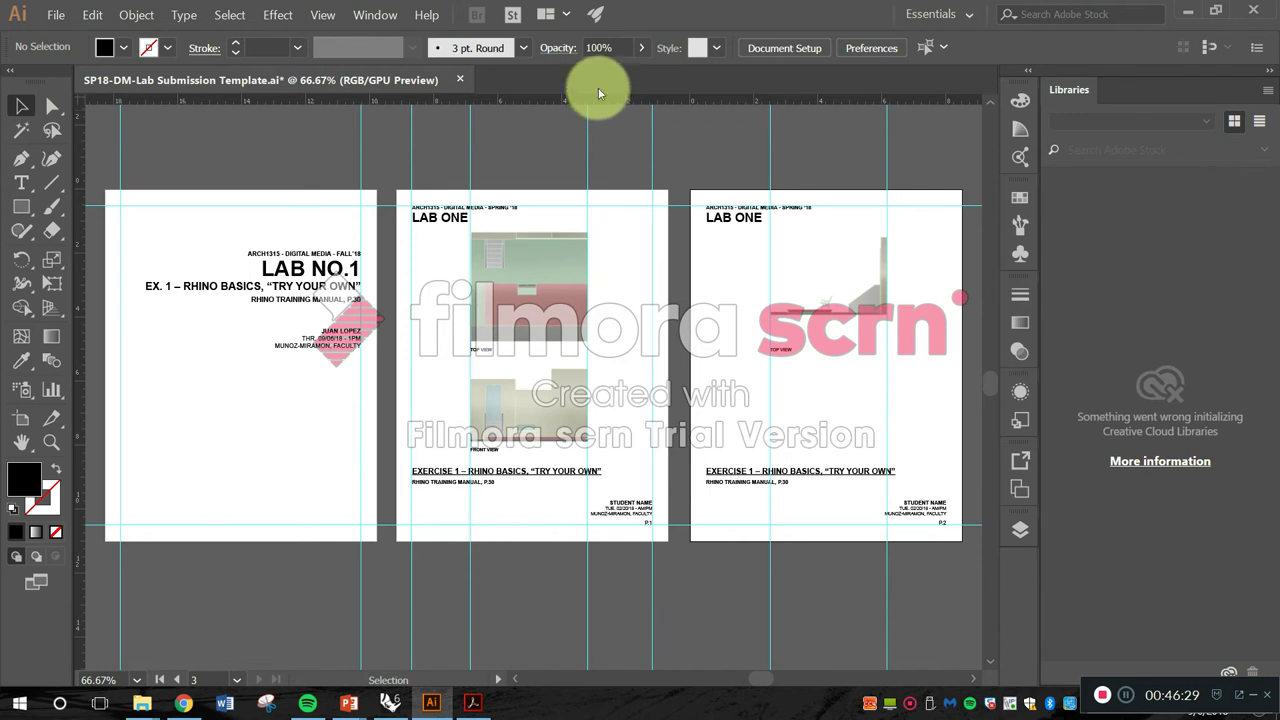
left_click(602, 62)
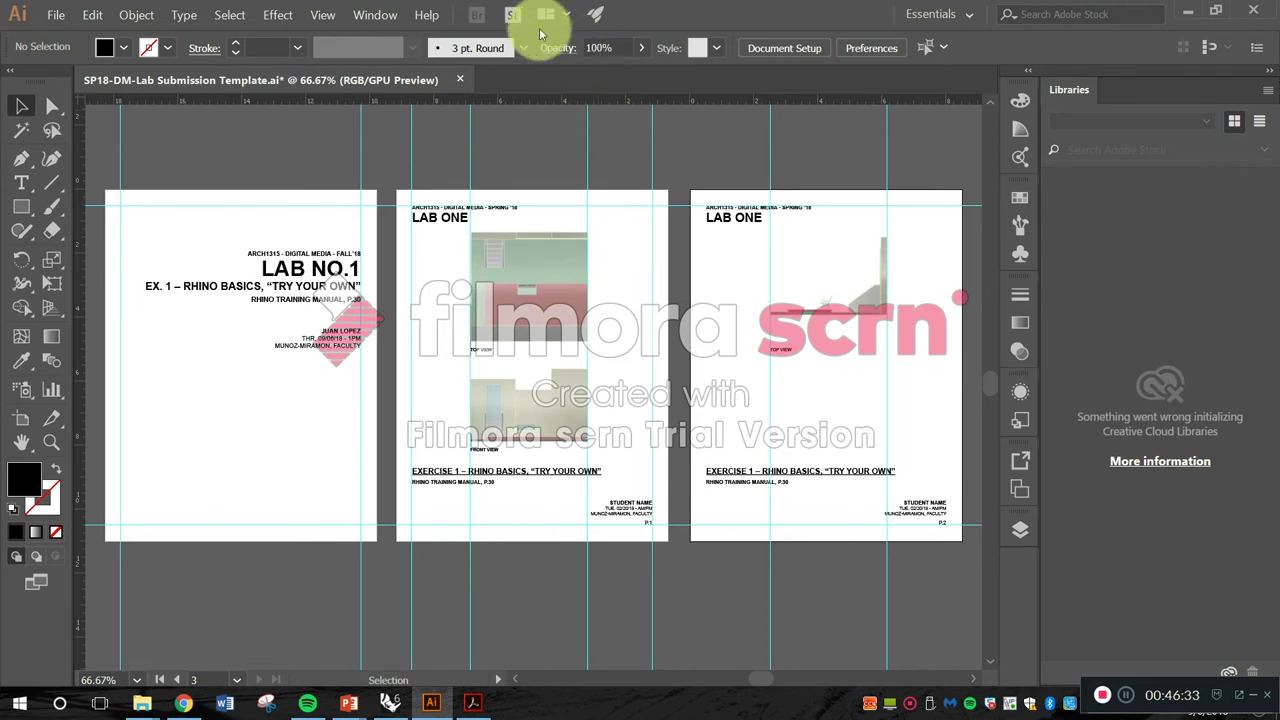
- Open the Save As dialog from the File menu, showing the Downloads folder
left_click(56, 14)
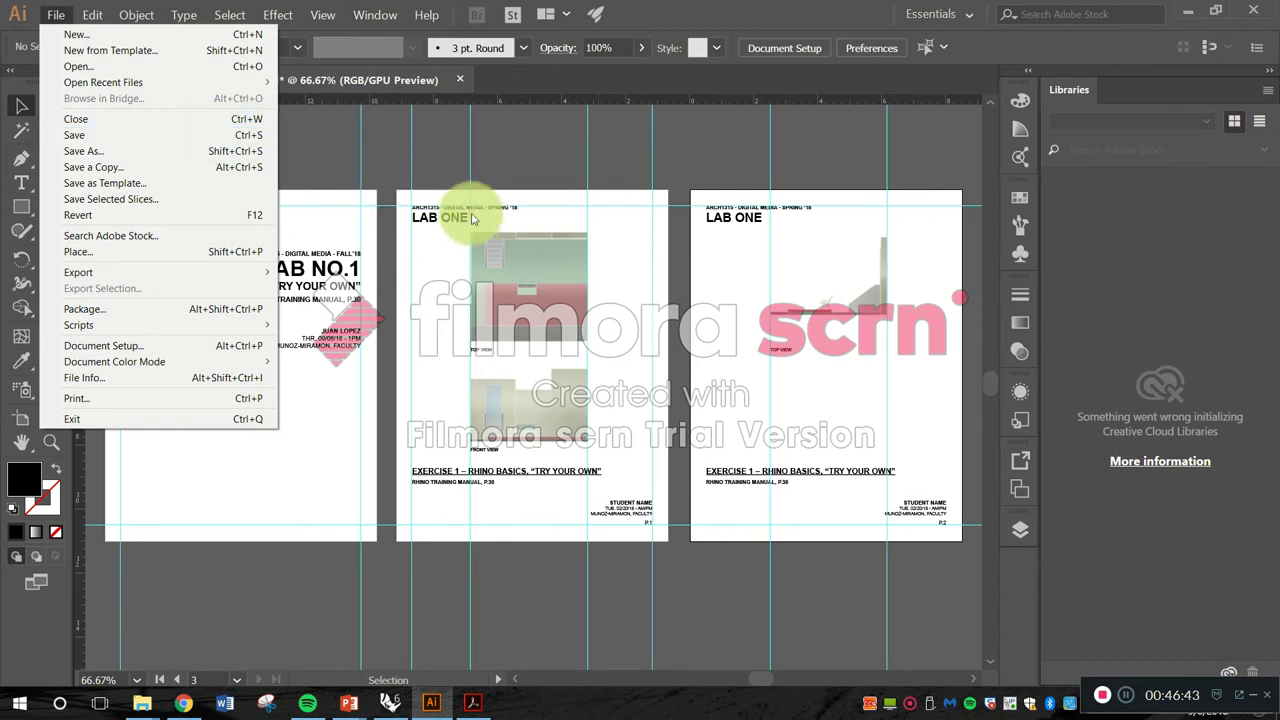
left_click(509, 149)
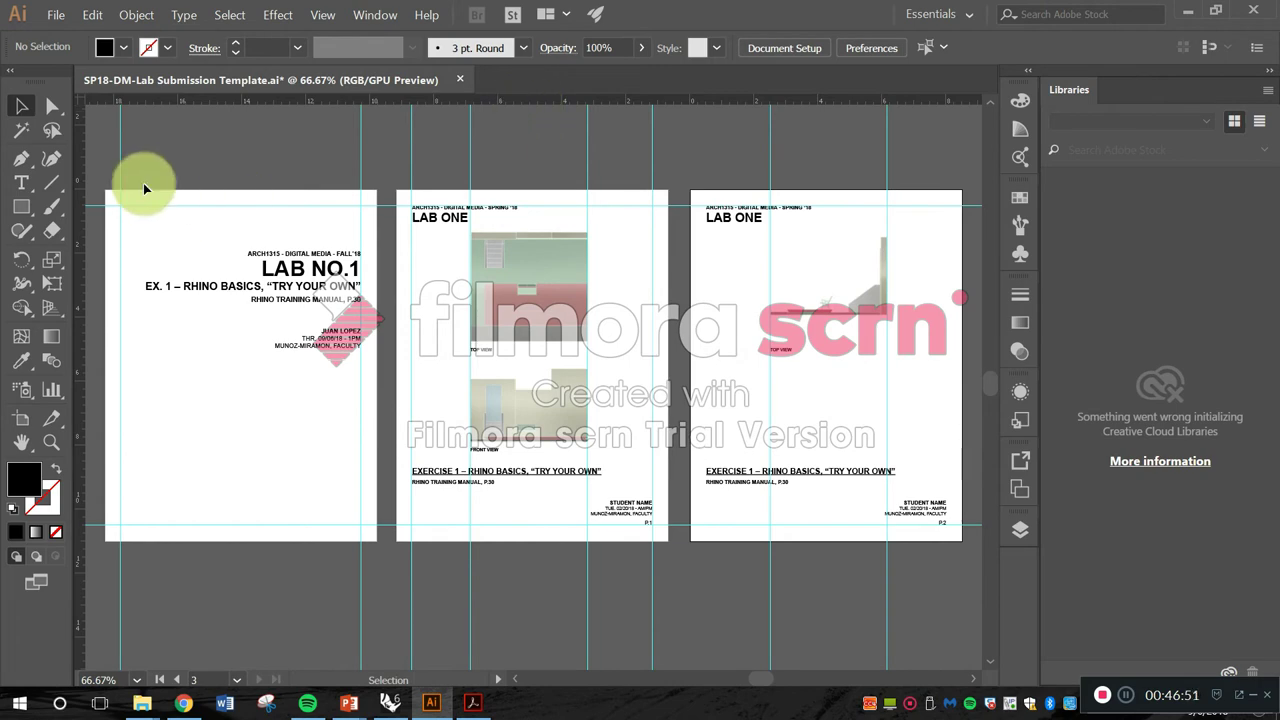
left_click(67, 17)
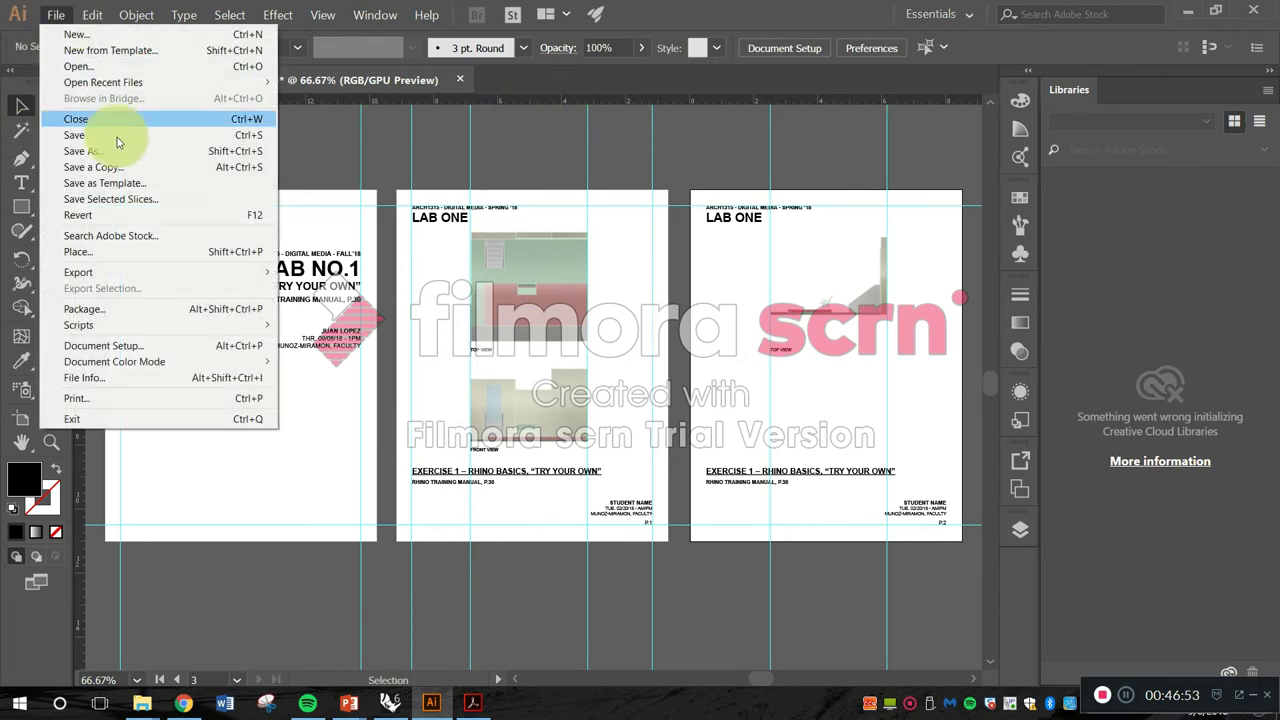
left_click(250, 393)
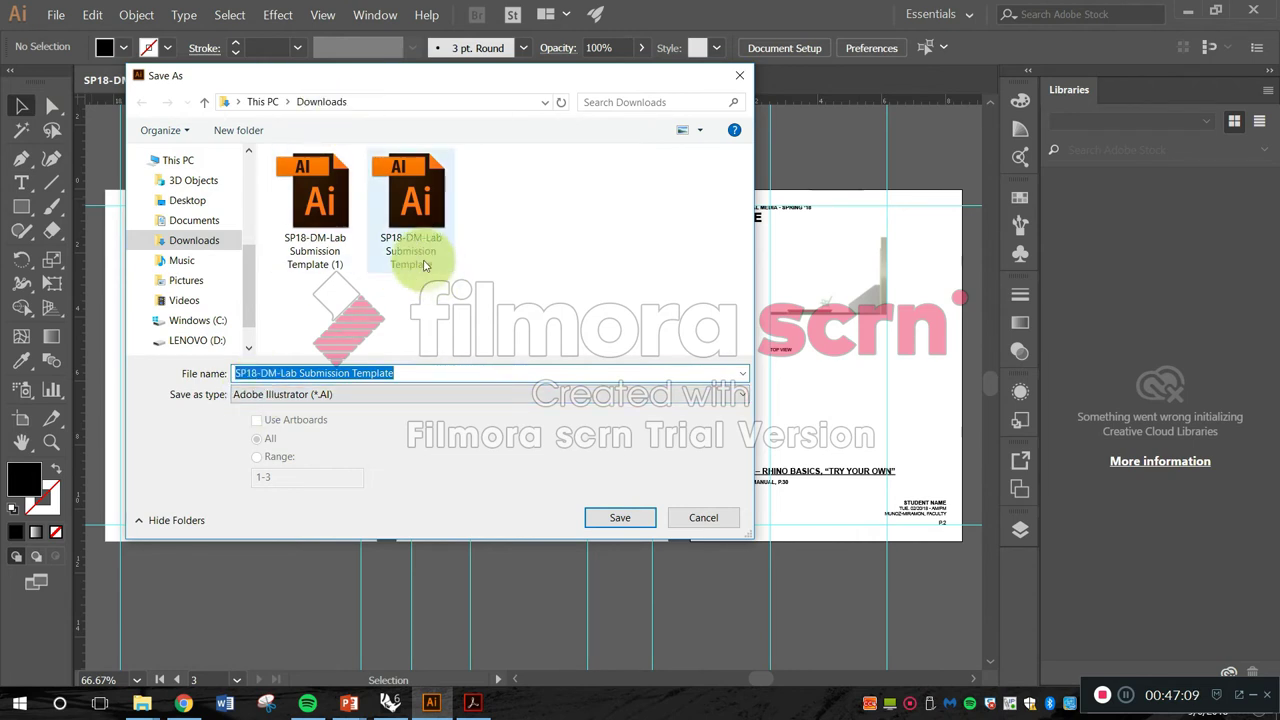
- Rename the file to 'SP18-DM-Lab 1' in Downloads and save it as an Illustrator file
left_click(421, 374)
left_click_drag(420, 374, 282, 352)
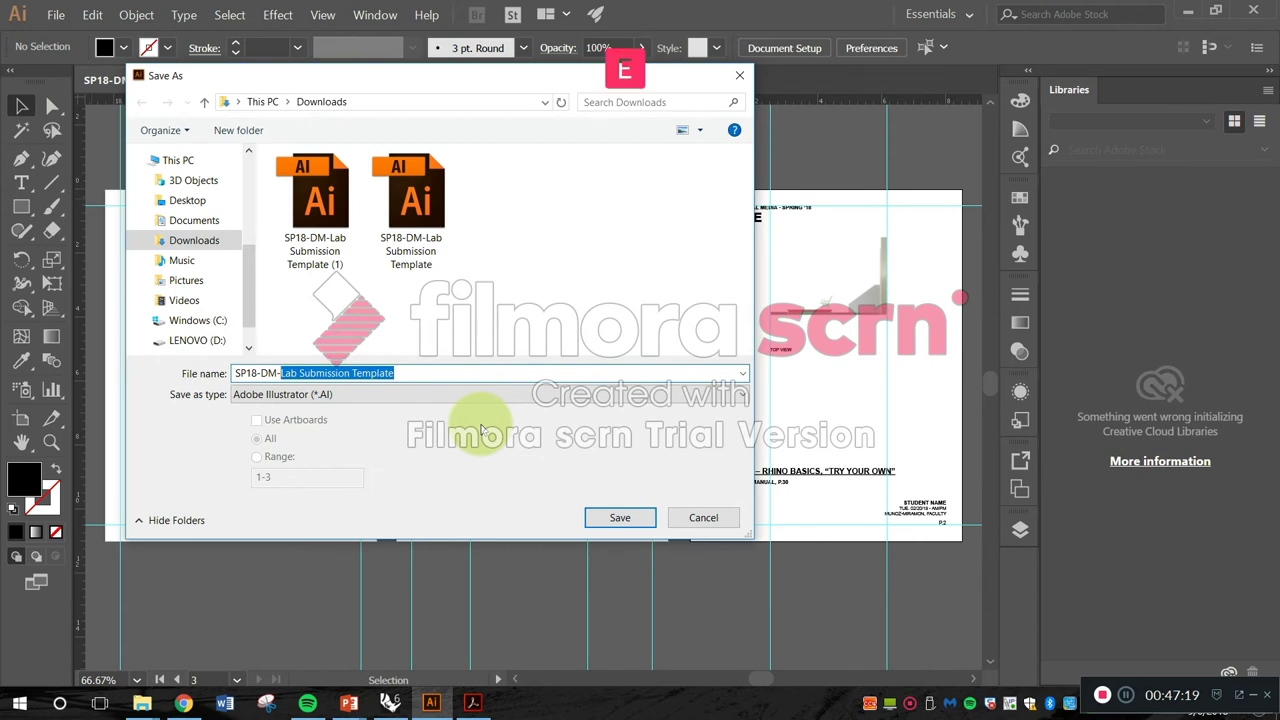
type("Exer")
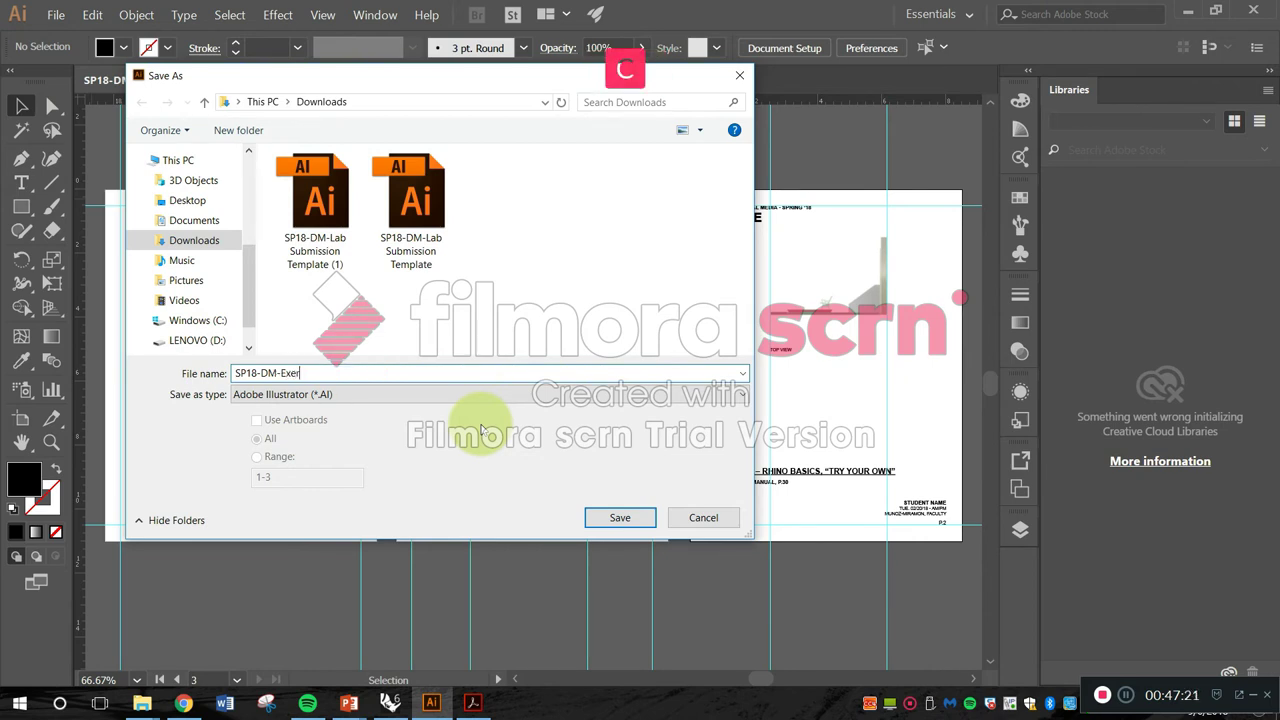
type("cise 1")
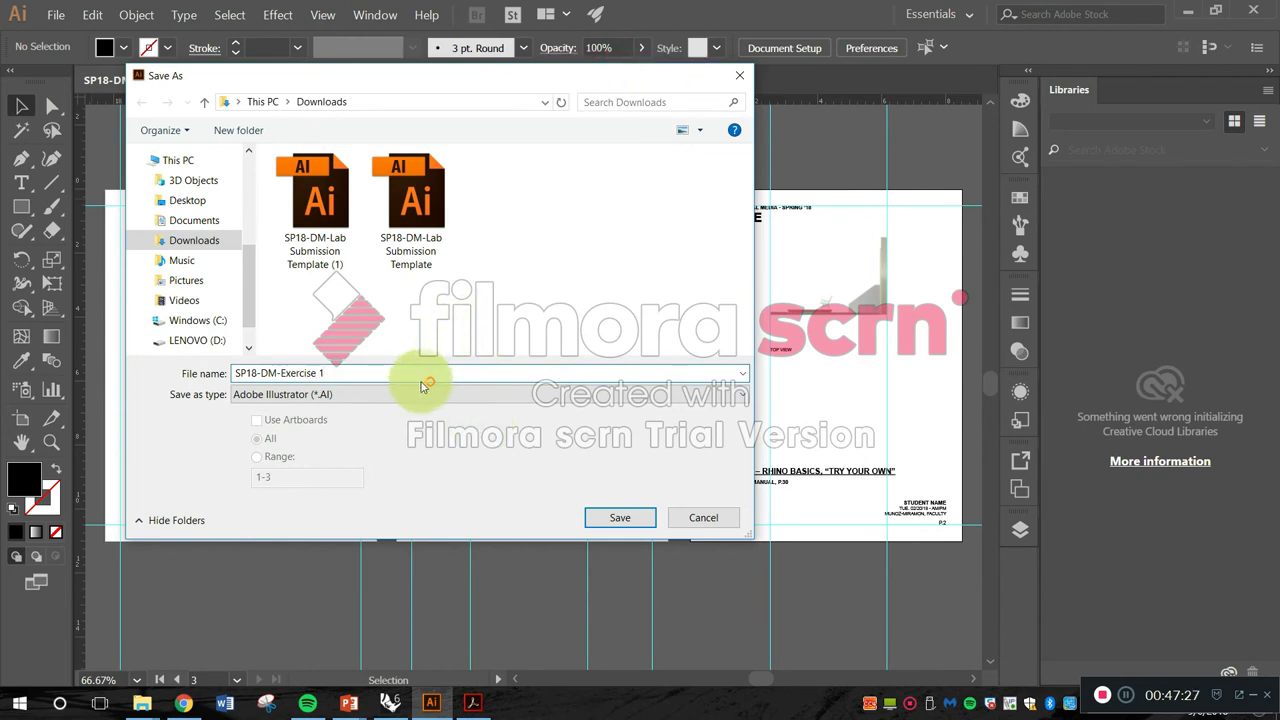
left_click_drag(329, 375, 281, 373)
type("Lab 1")
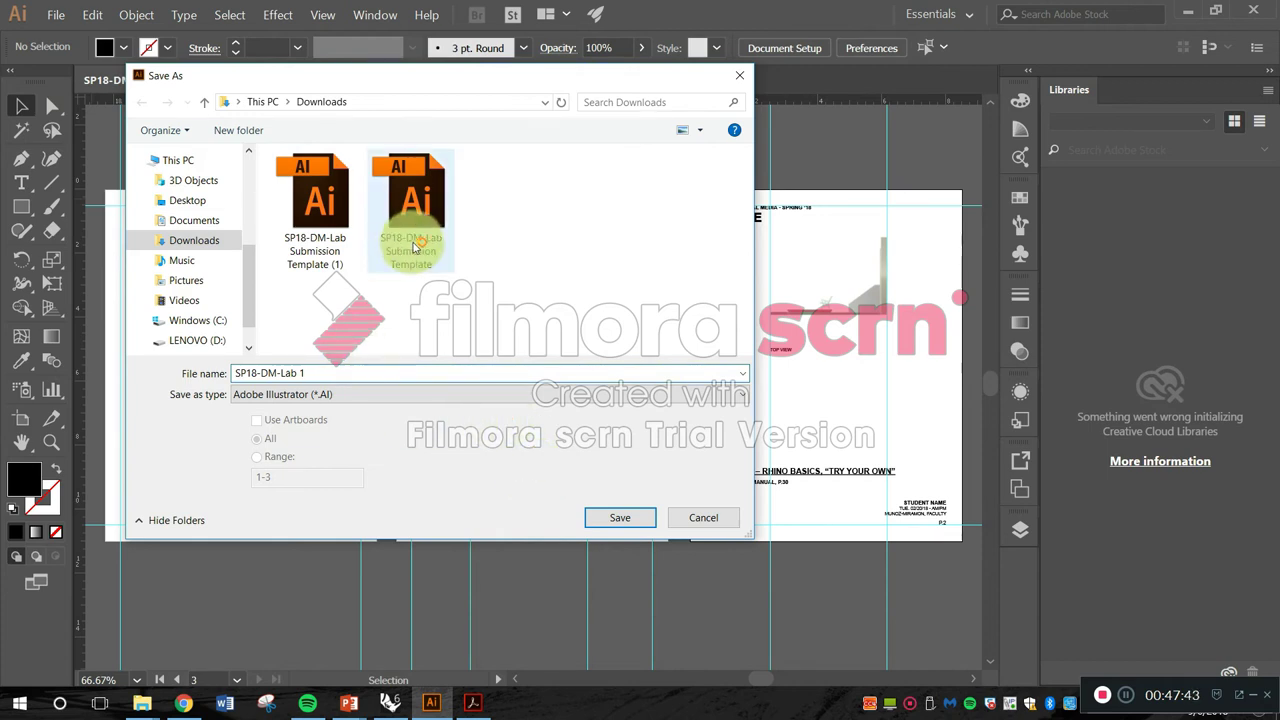
left_click(478, 702)
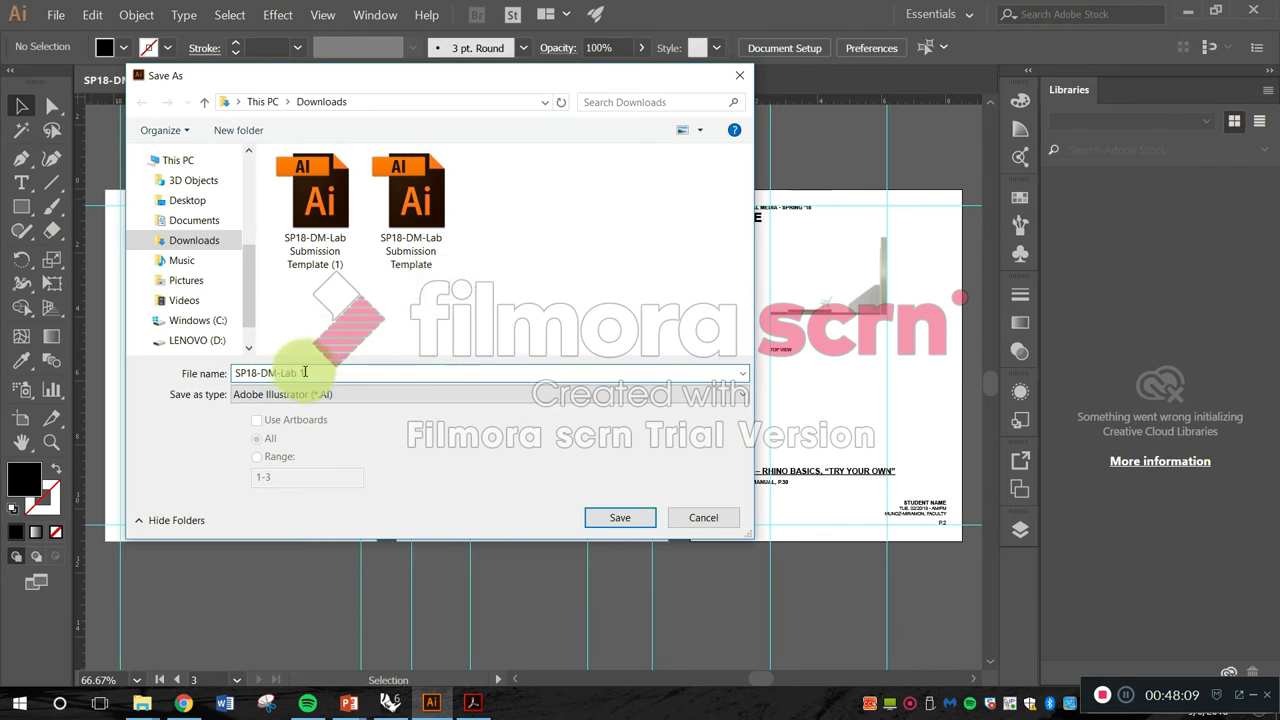
scroll(252, 272, "down", 1)
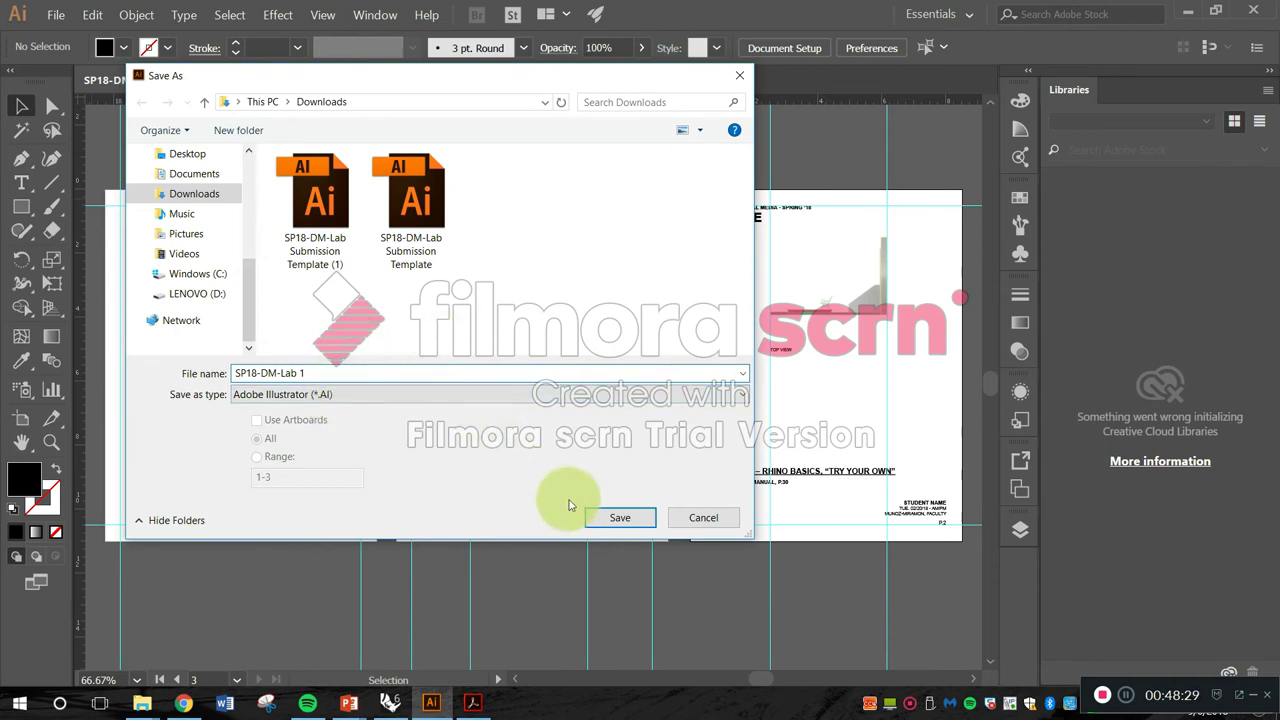
left_click(618, 518)
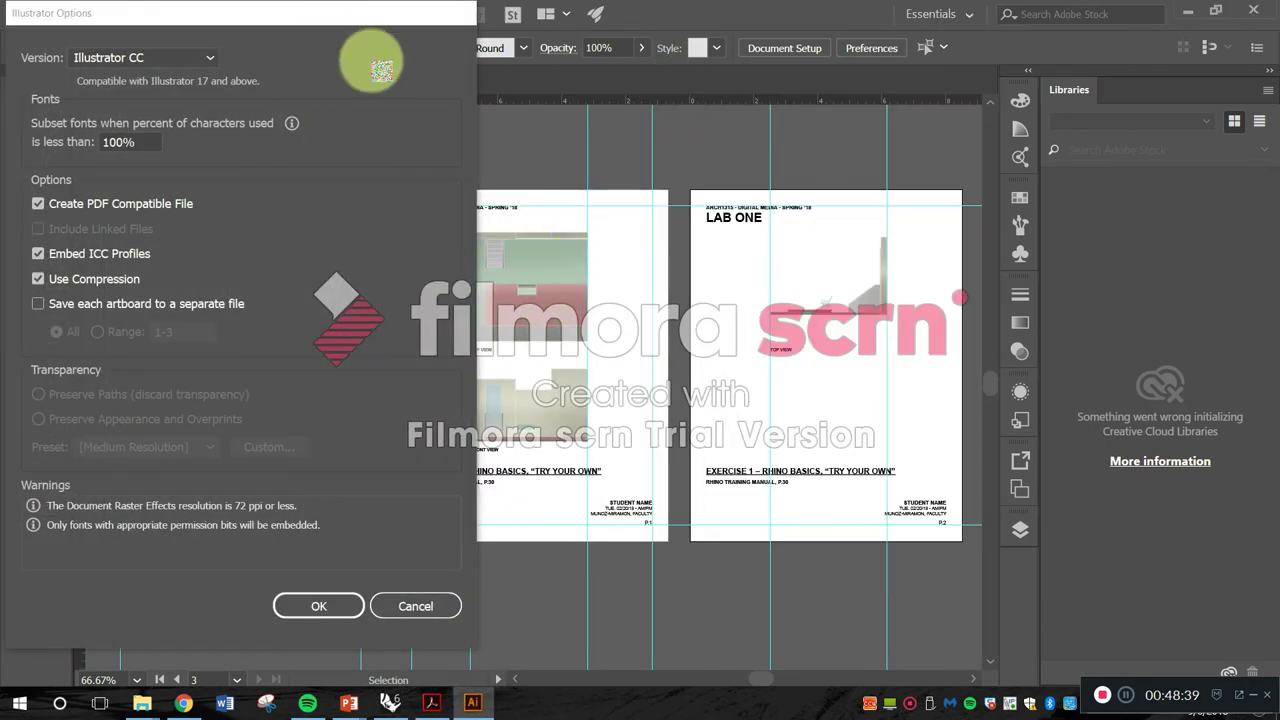
- Accept the Illustrator CC options with PDF compatibility to finish saving SP18-DM-Lab 1.ai
left_click(305, 606)
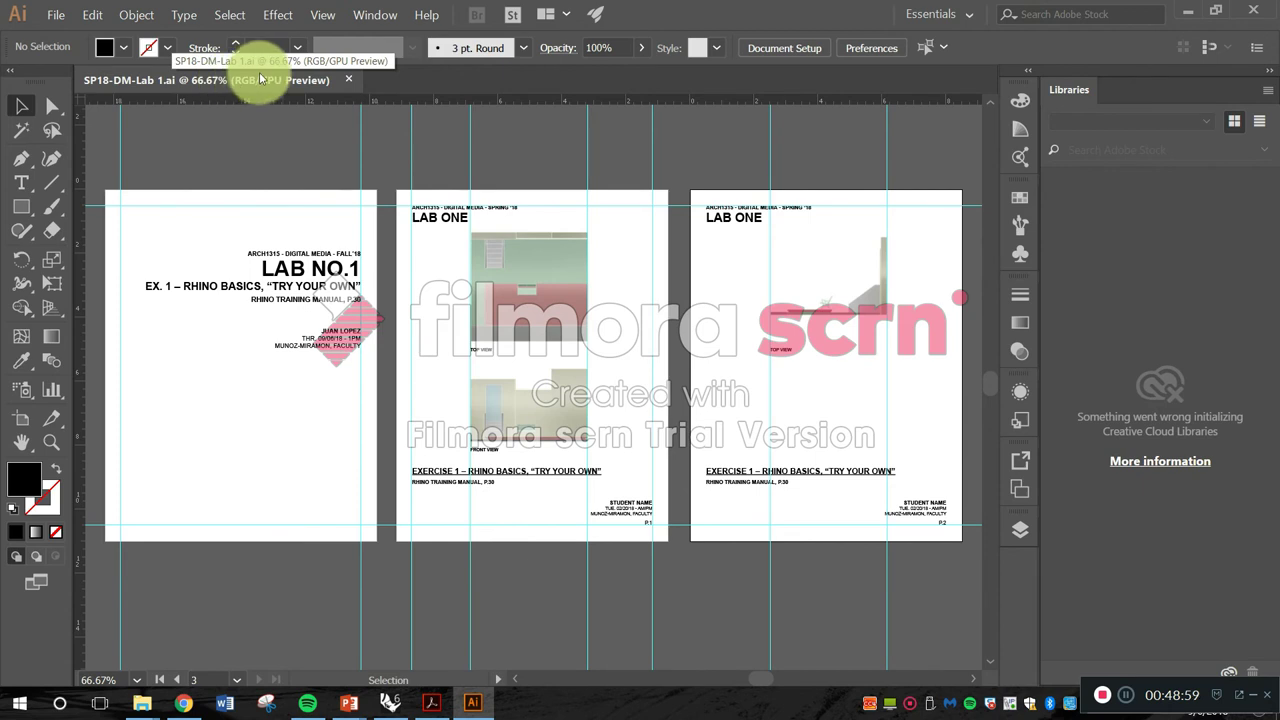
left_click(178, 90)
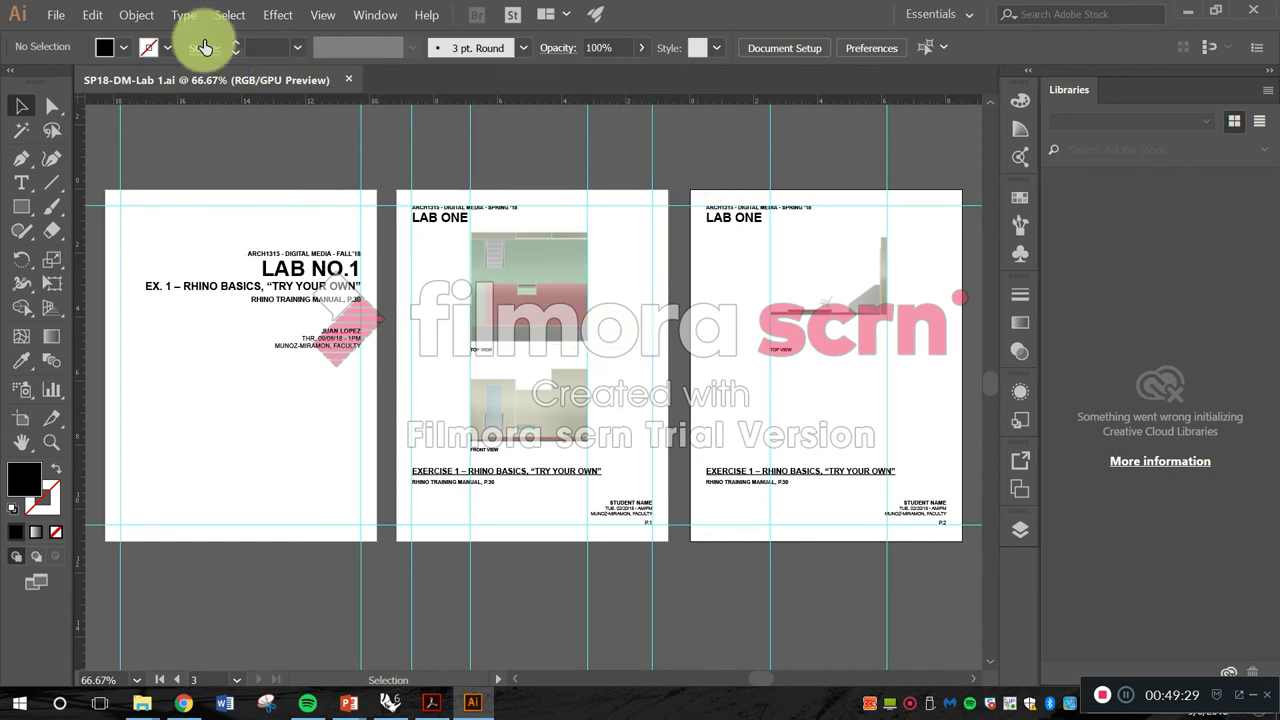
- Save the lab document as Adobe PDF (*.PDF) named SP18-DM-Lab 1 in Downloads
left_click(56, 14)
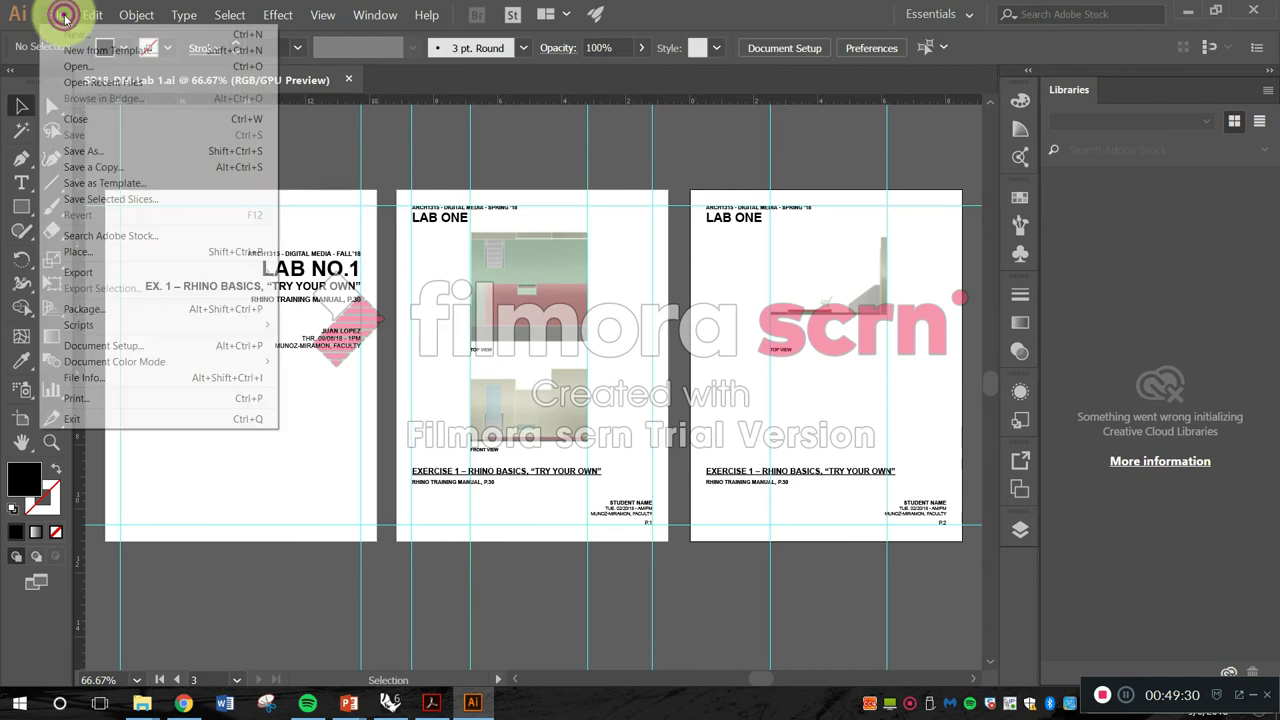
left_click(146, 159)
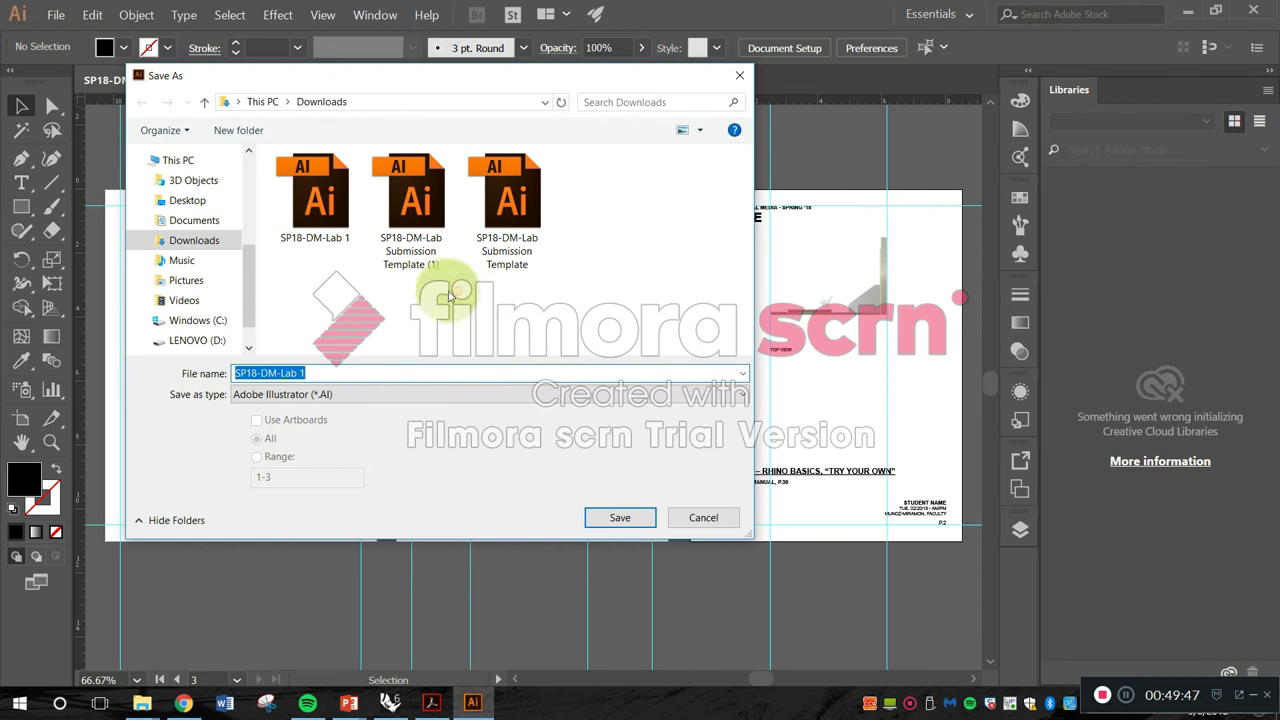
left_click_drag(247, 282, 253, 312)
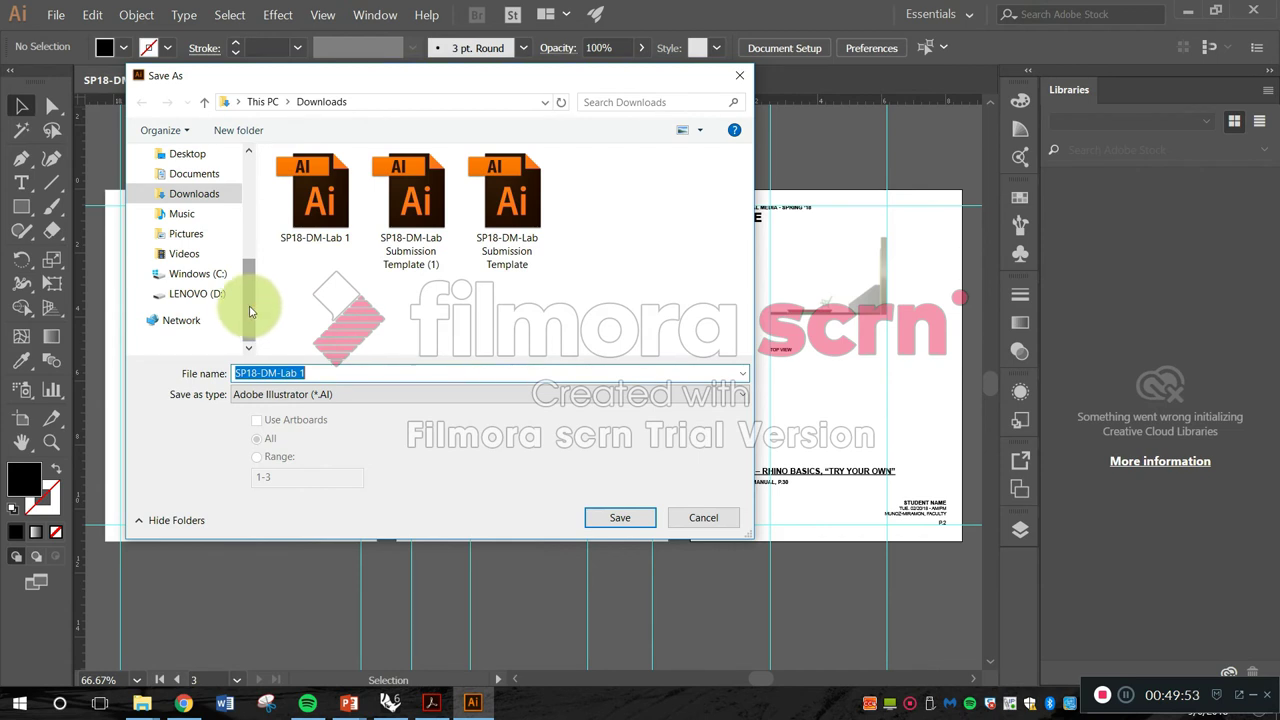
left_click(312, 398)
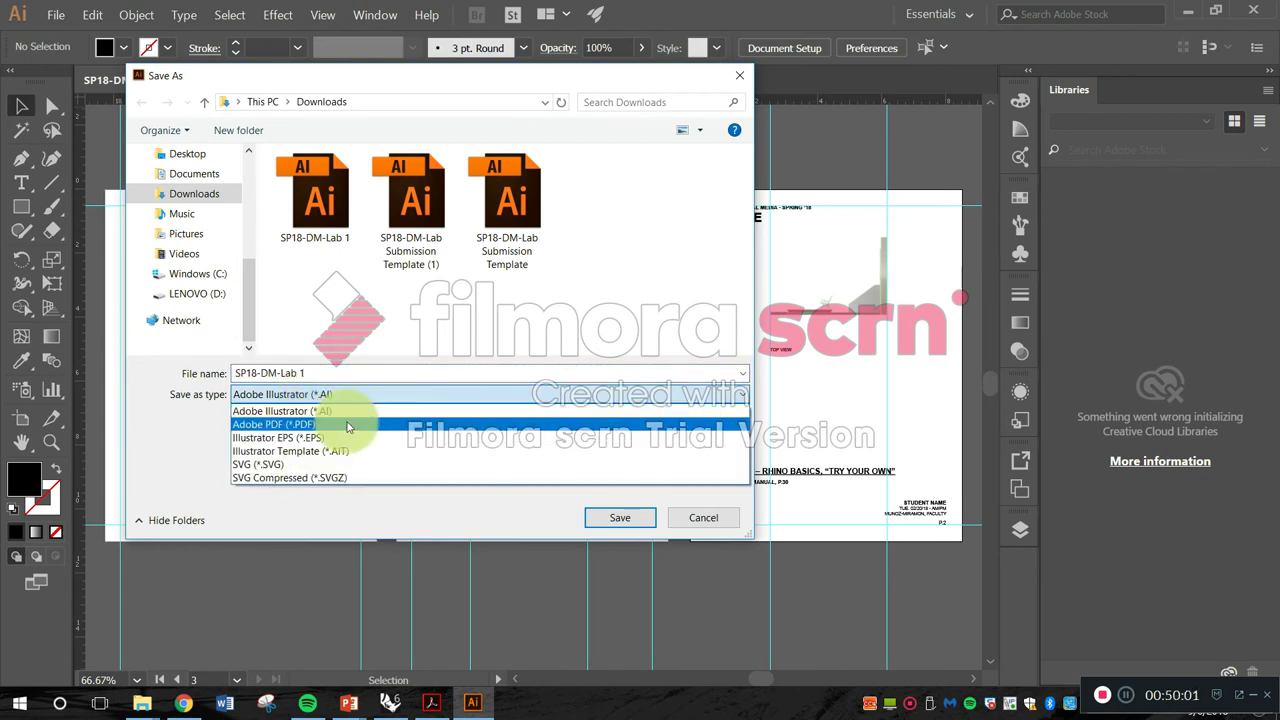
left_click(348, 427)
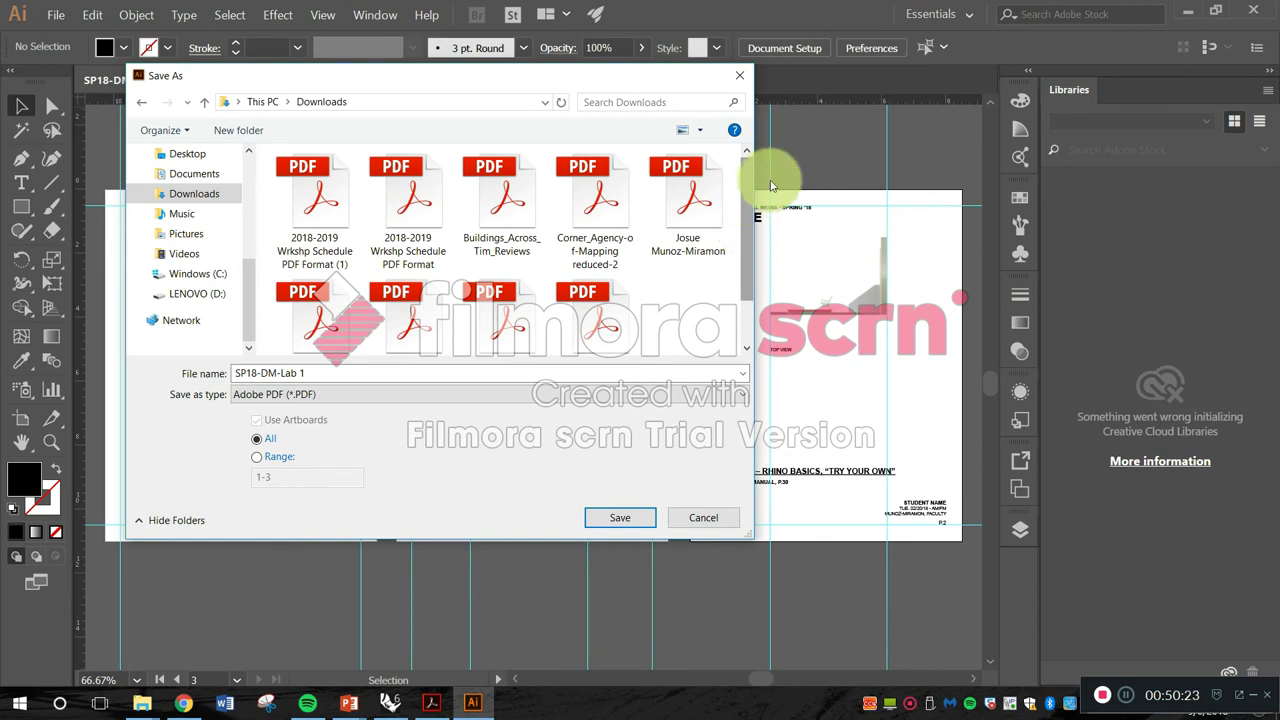
left_click(636, 518)
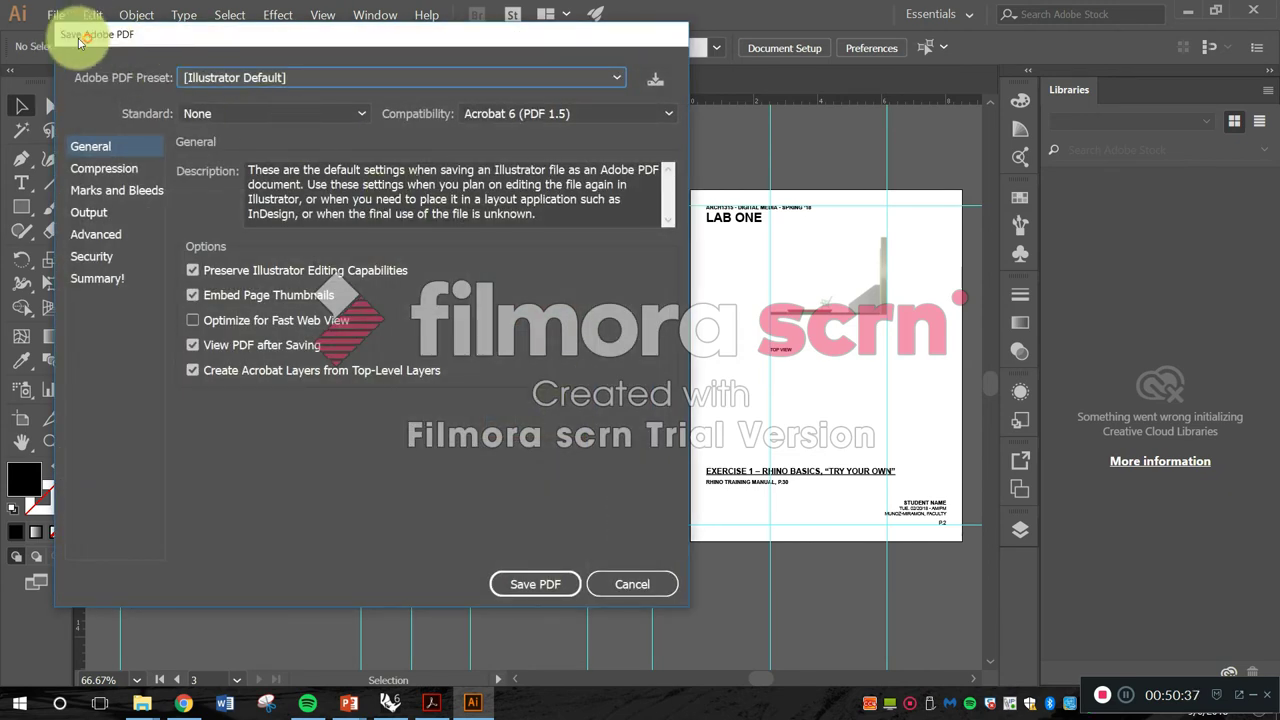
- Export SP18-DM-Lab 1.pdf with Optimize for Fast Web View turned on
left_click_drag(171, 44, 267, 27)
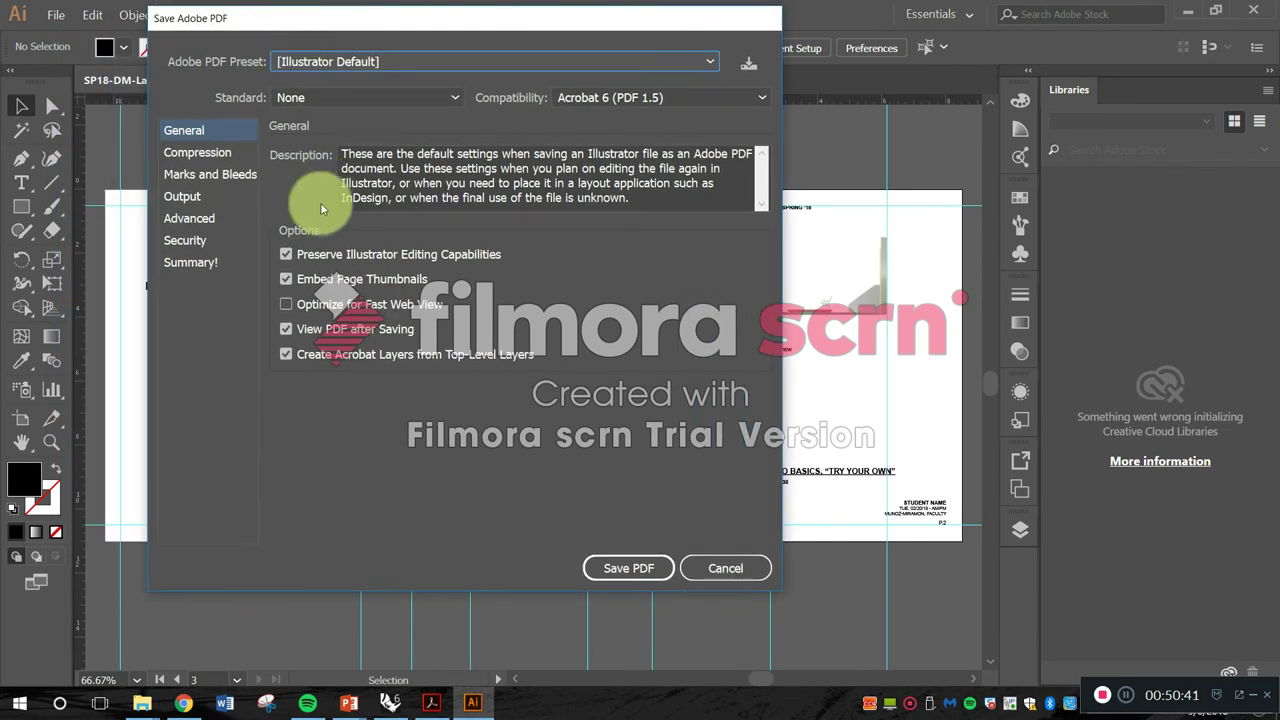
left_click(337, 304)
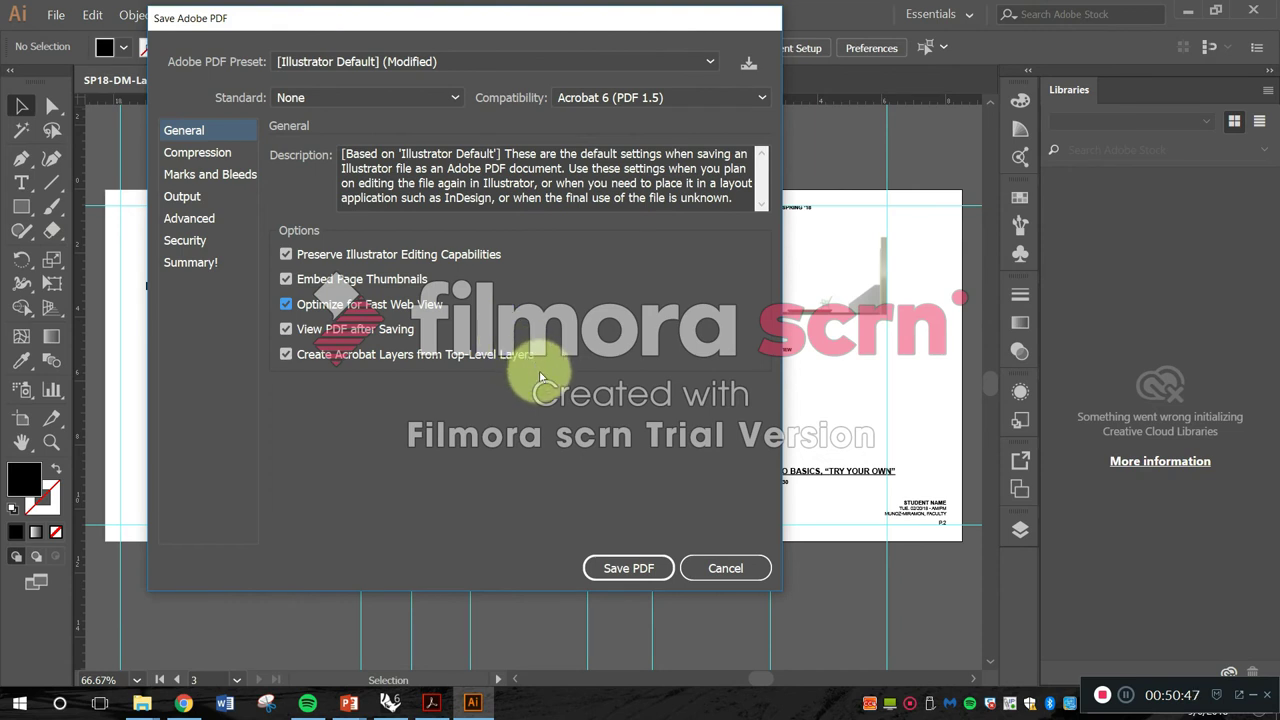
left_click(636, 570)
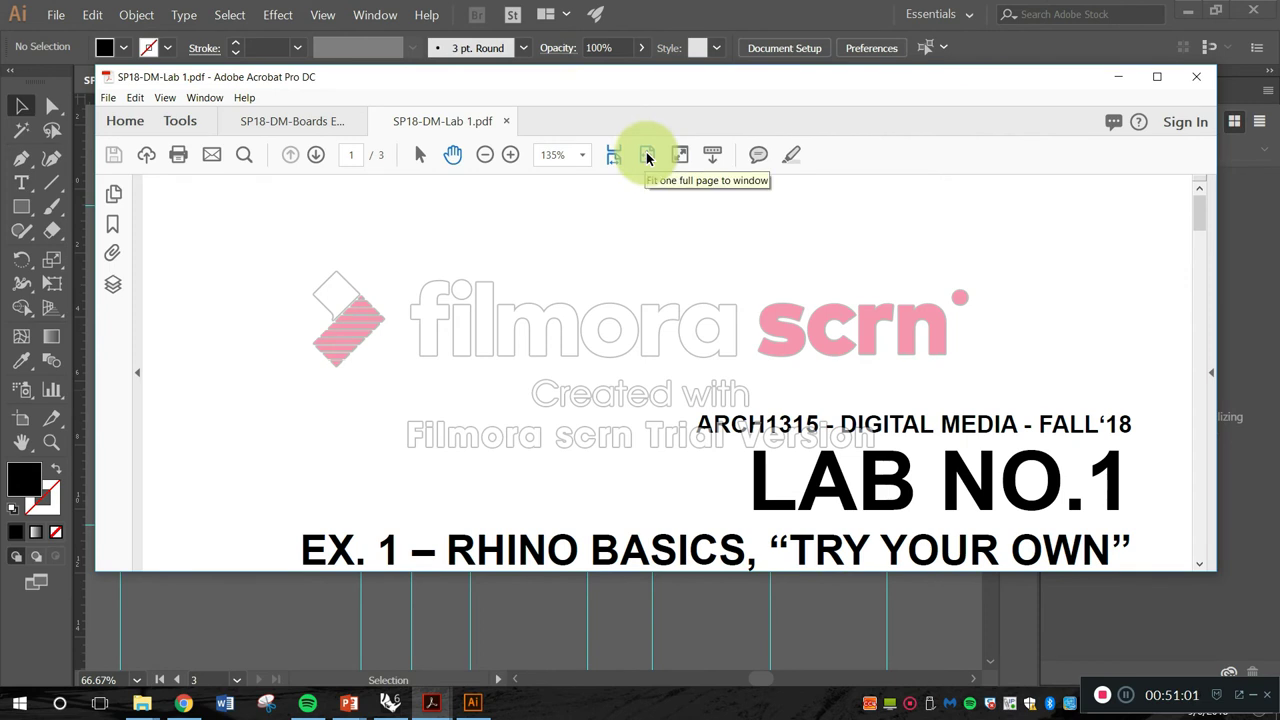
- Fit one full page in Acrobat and scroll down to page 2 of the PDF
left_click(647, 155)
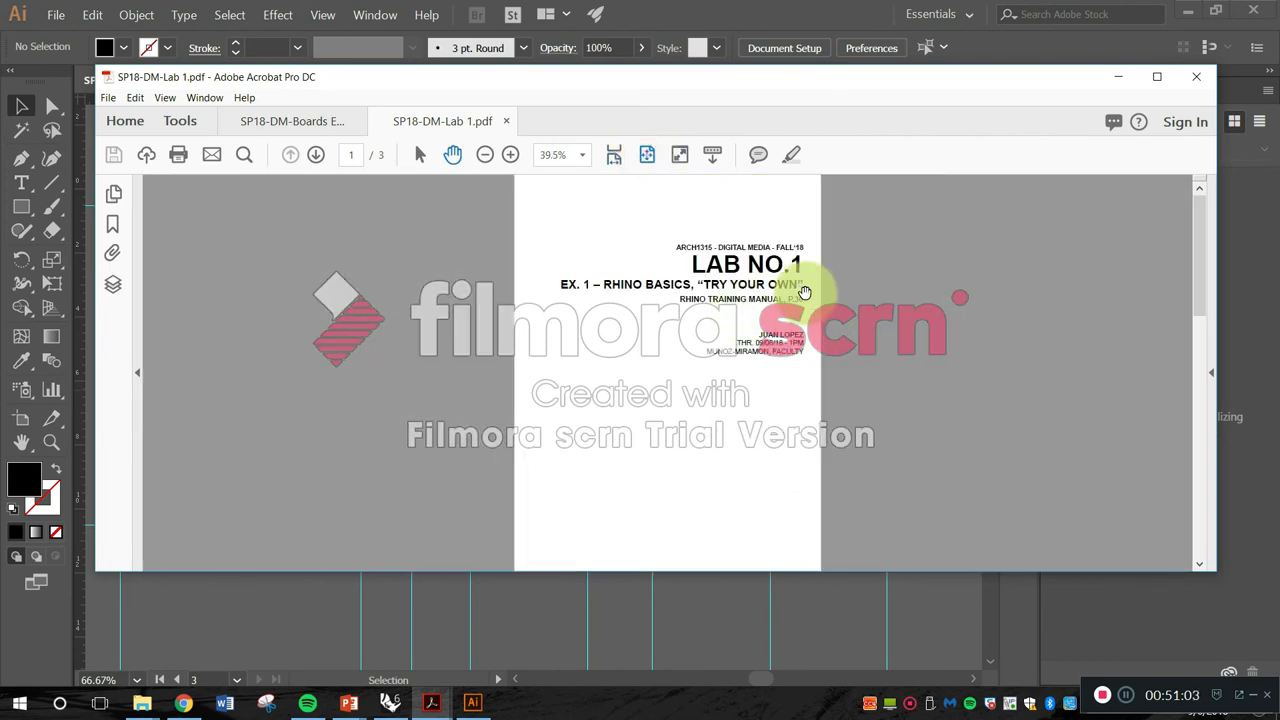
scroll(809, 287, "down", 2)
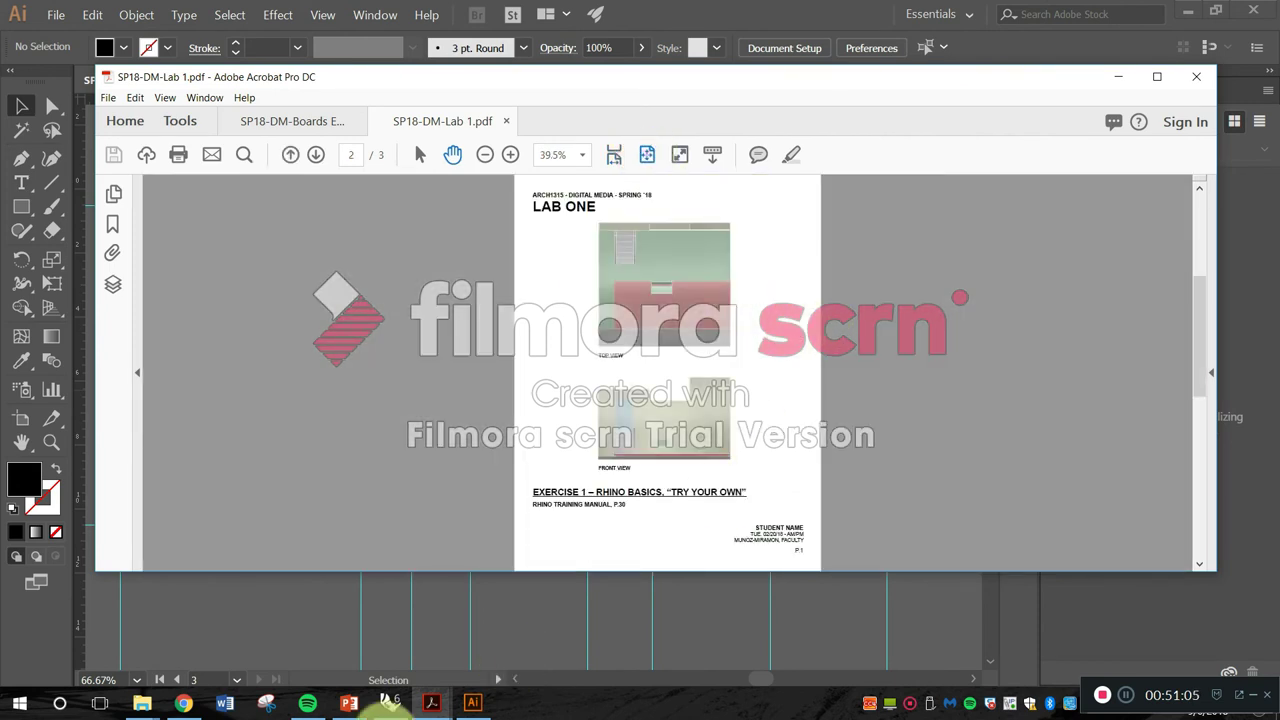
left_click(349, 703)
- Read slide 2's Lab1 upload and color-print instructions in FL18-DM-Class, then minimize PowerPoint
left_click(326, 621)
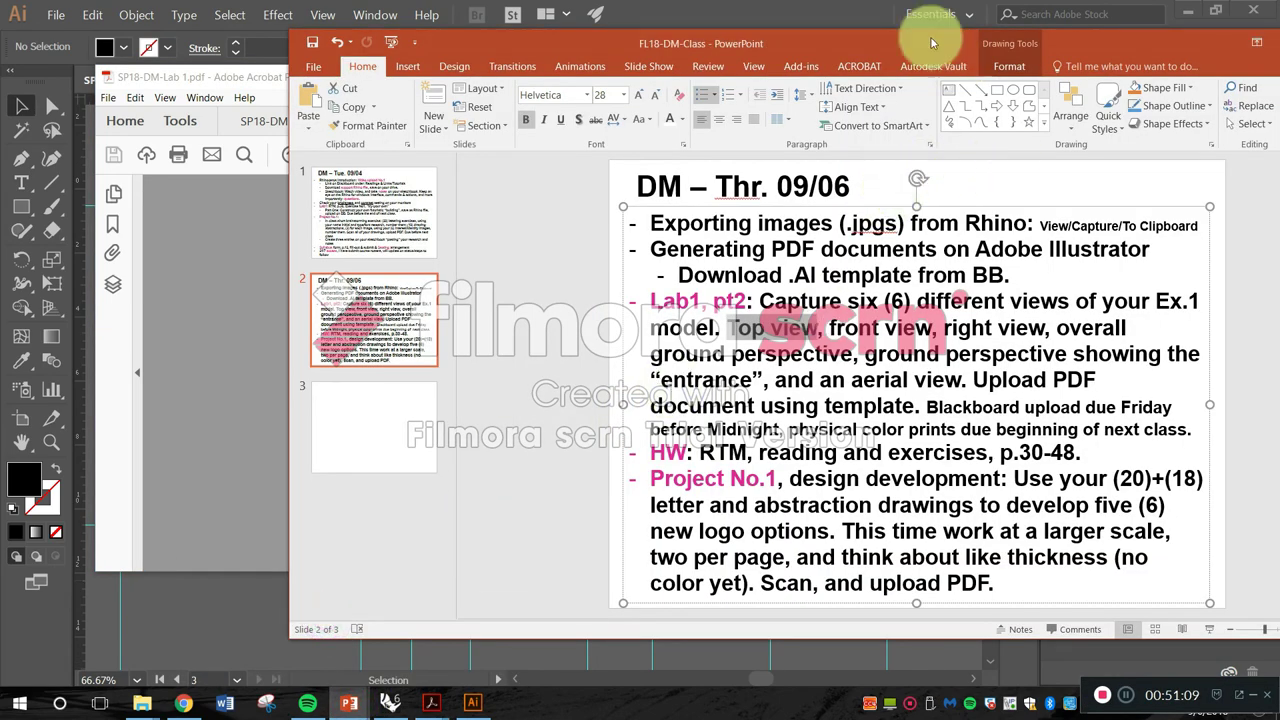
left_click_drag(906, 37, 819, 39)
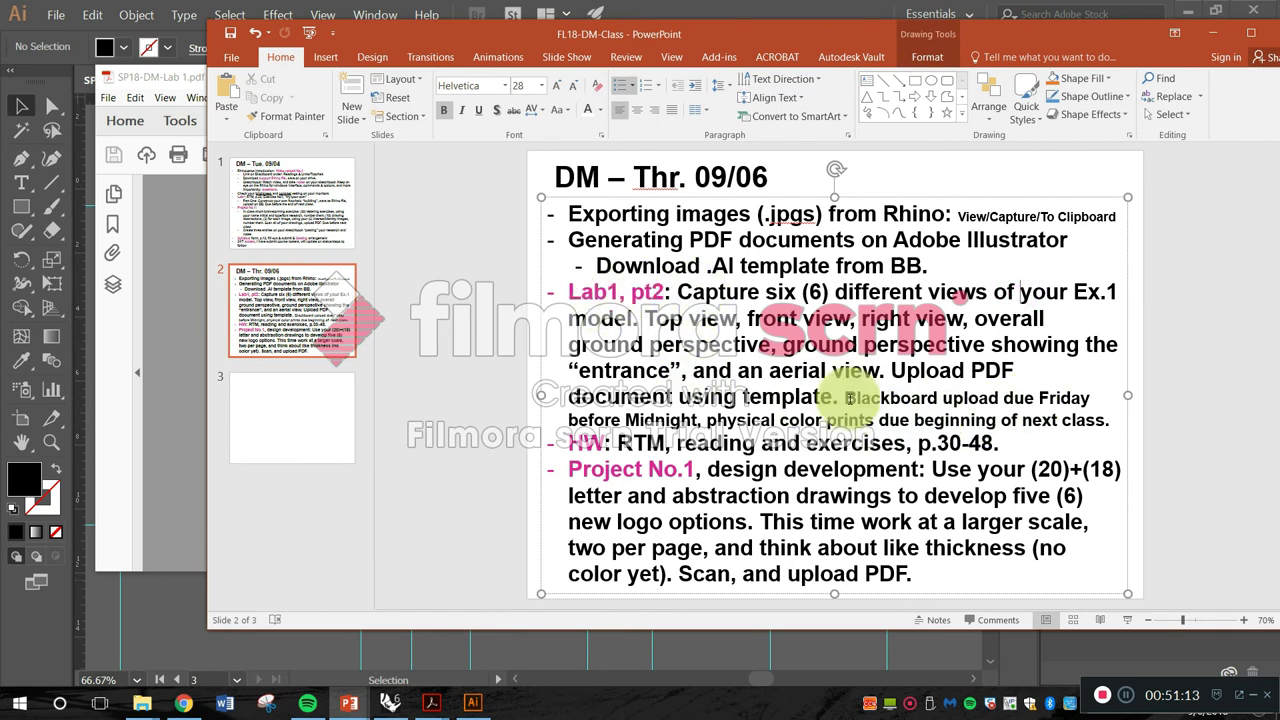
left_click(985, 398)
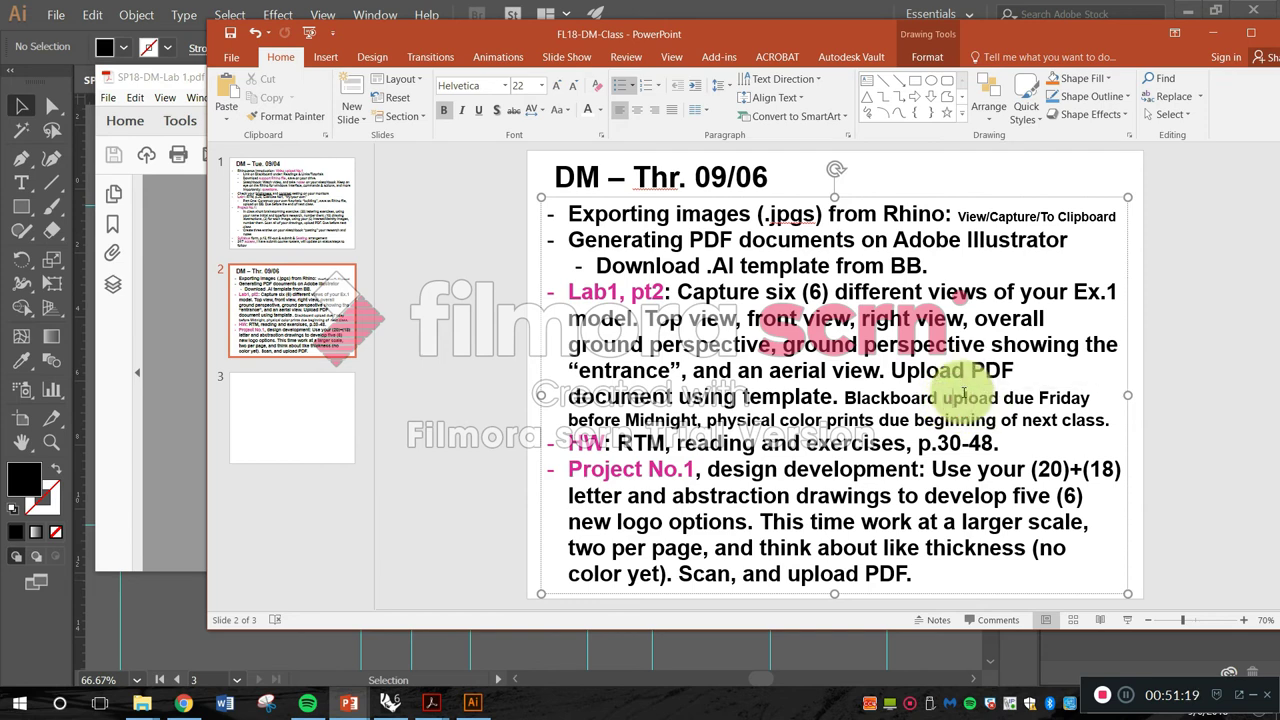
left_click(945, 403)
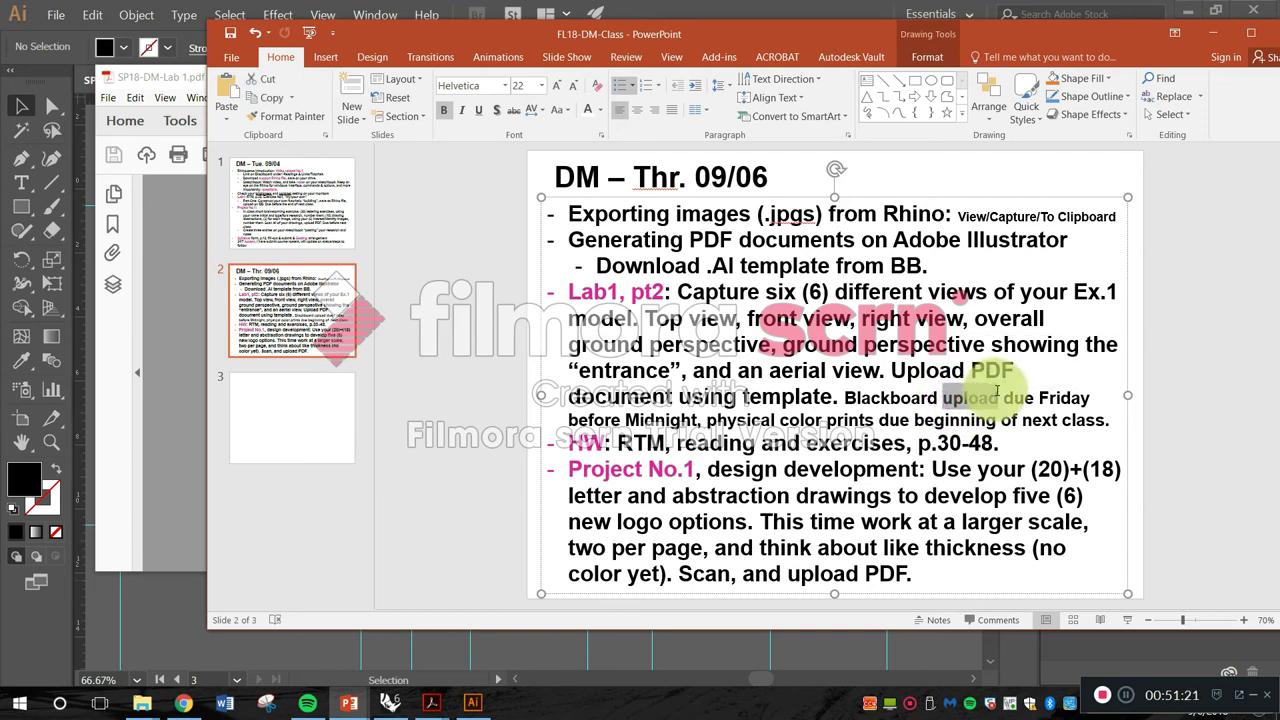
double_click(985, 400)
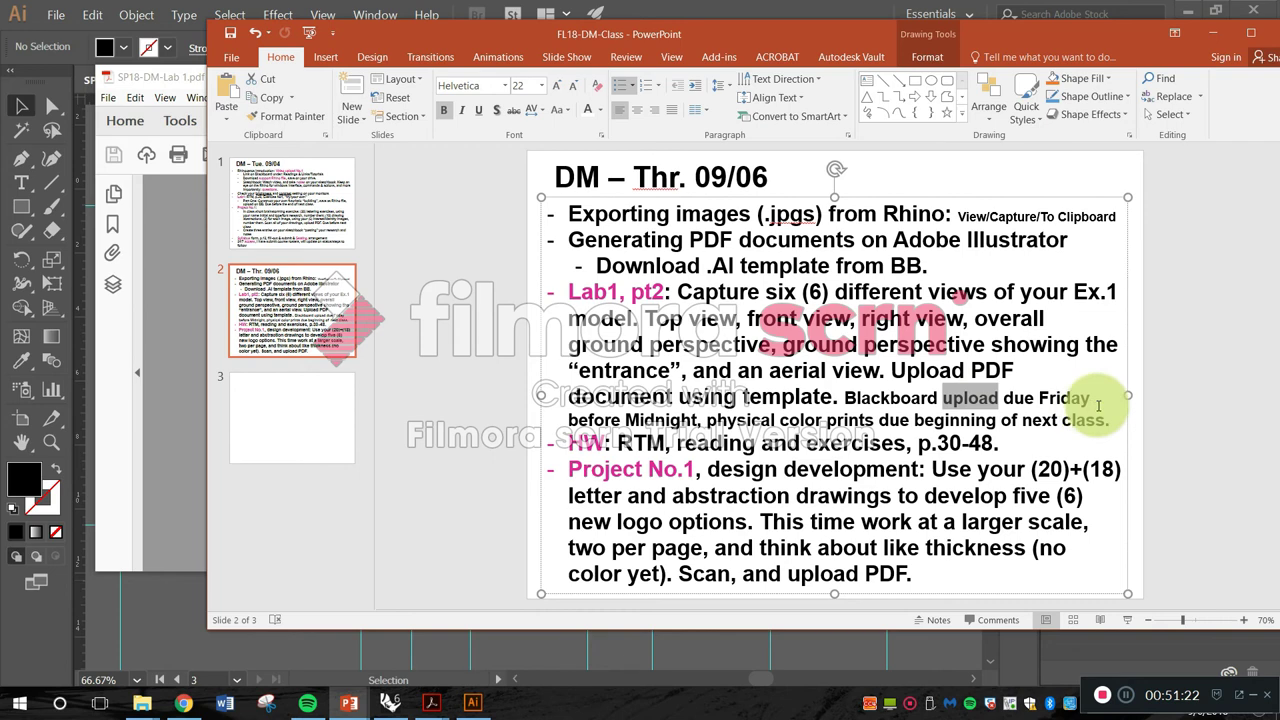
left_click(665, 424)
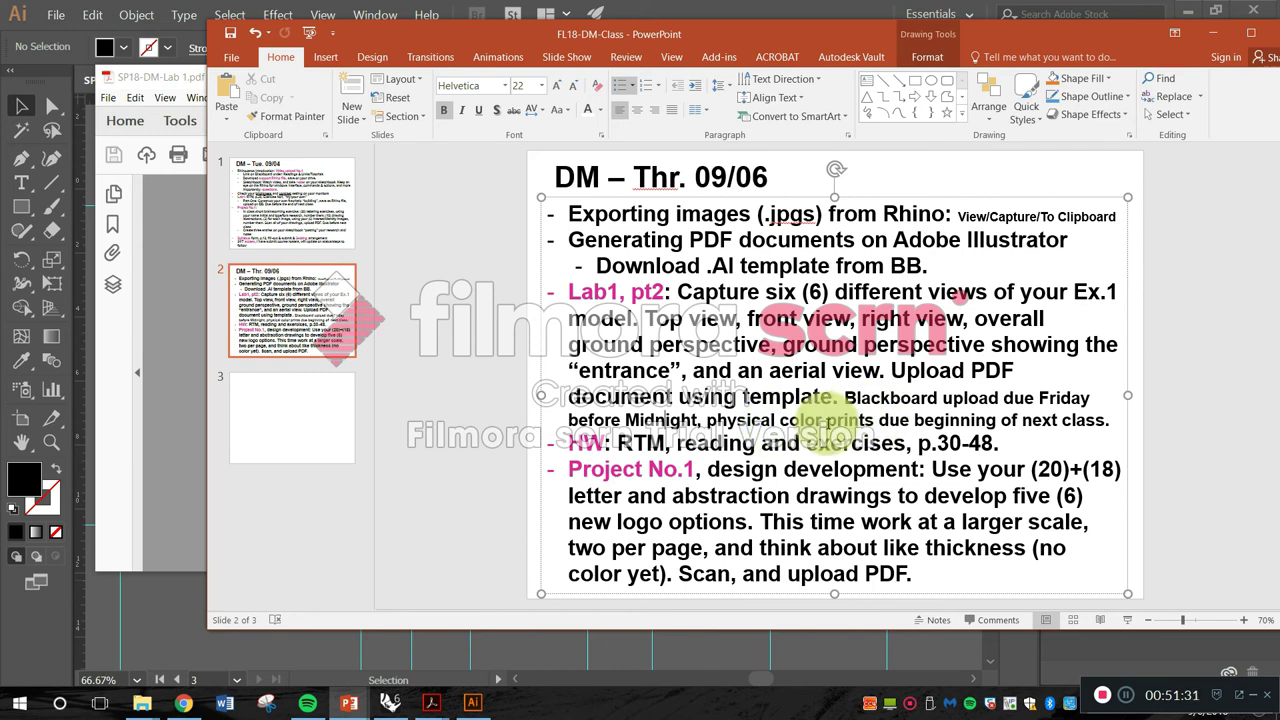
left_click_drag(773, 419, 876, 420)
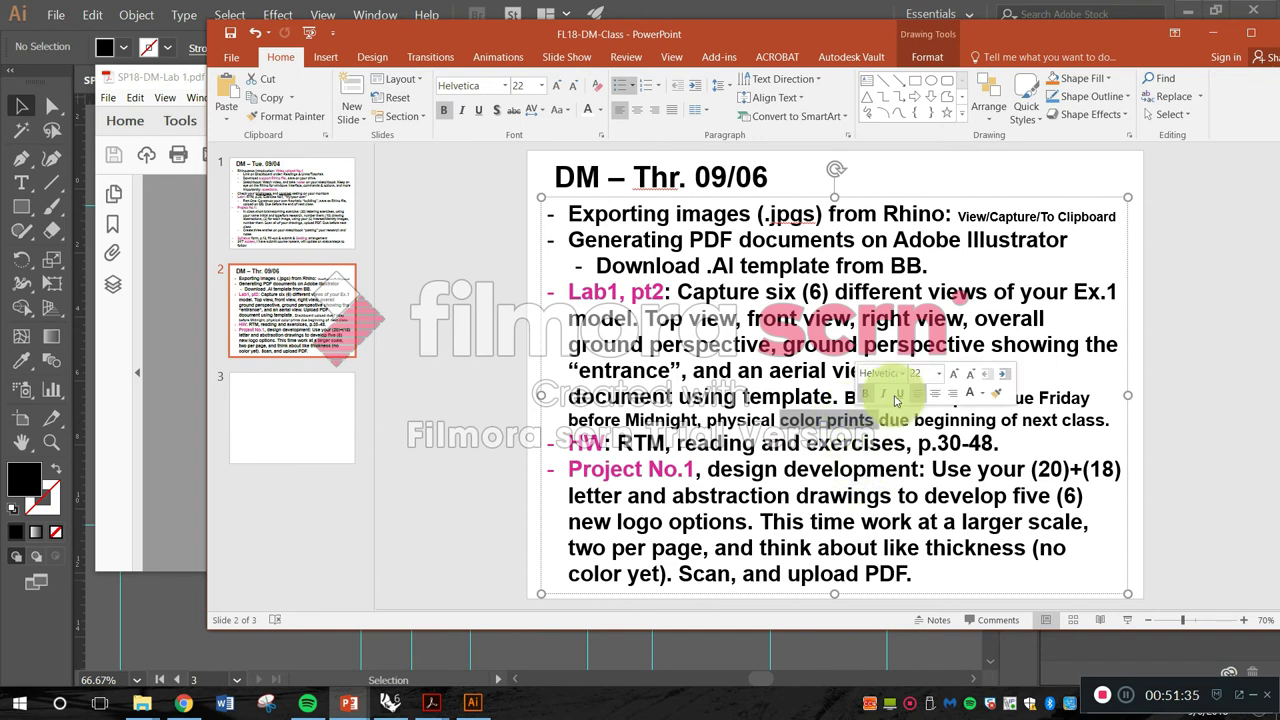
left_click(1210, 36)
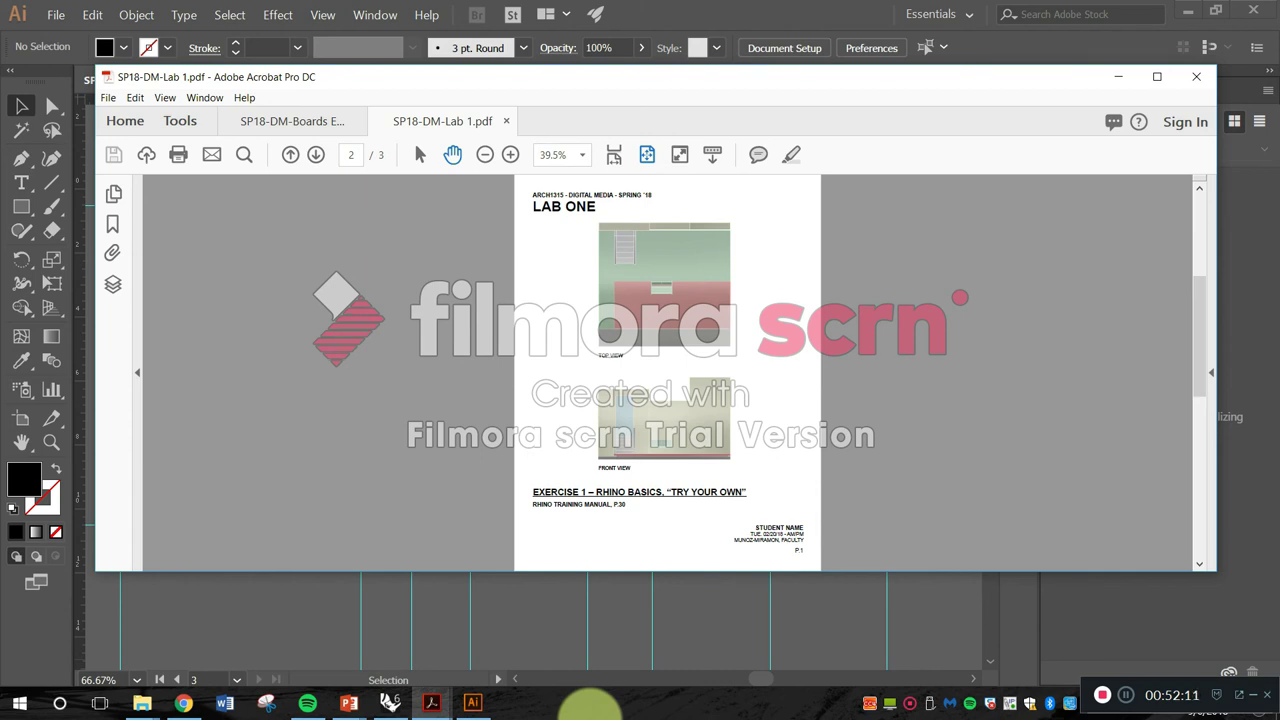
- Quit Acrobat, closing all open PDF tabs
left_click_drag(824, 96, 843, 77)
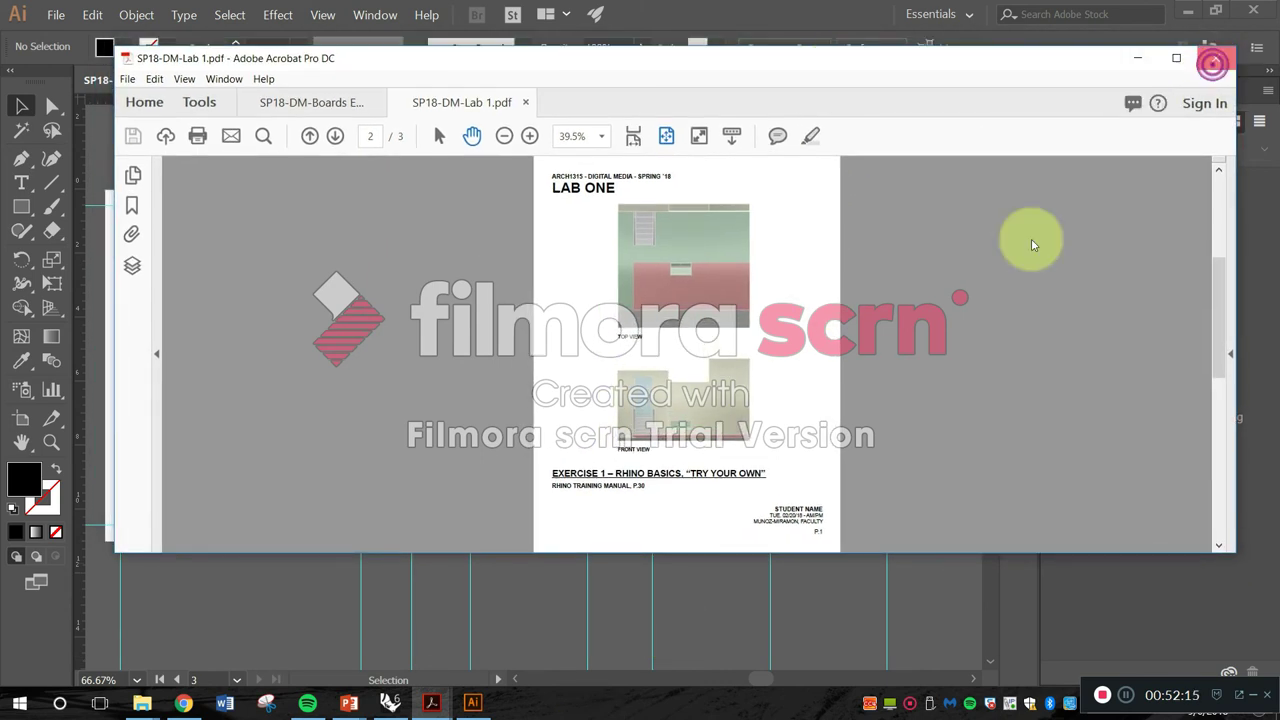
left_click(1216, 58)
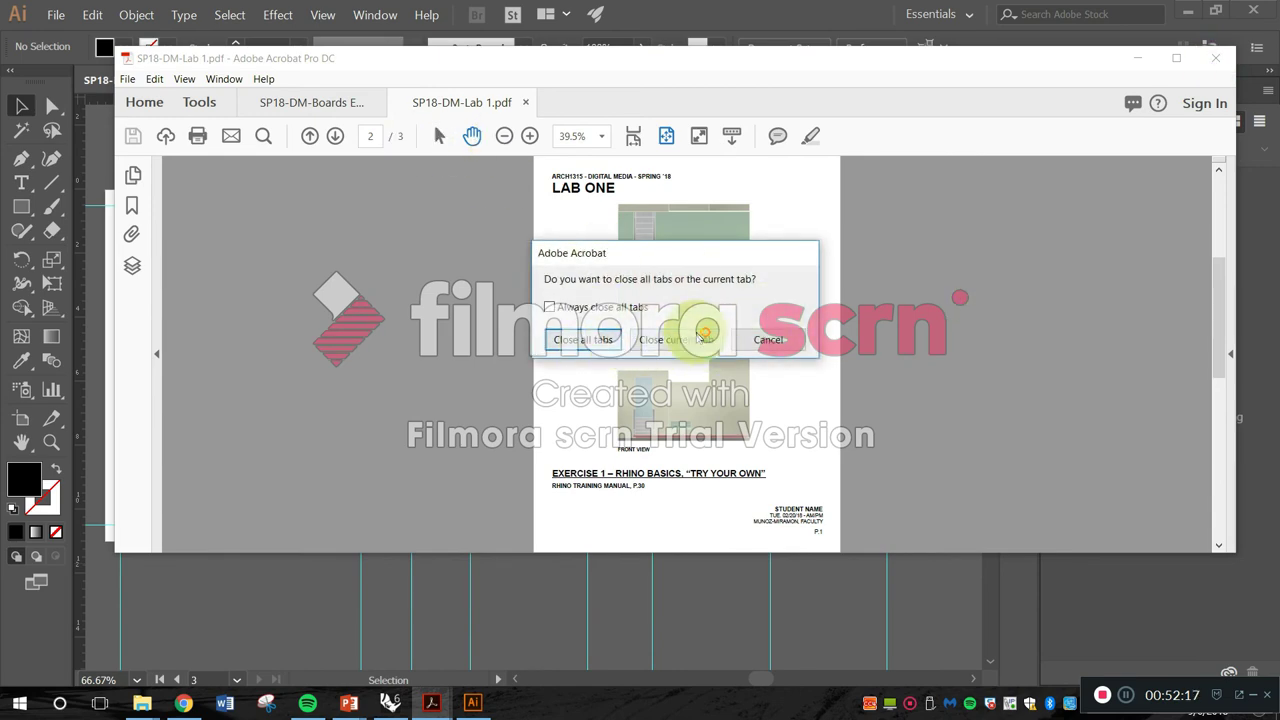
left_click(584, 340)
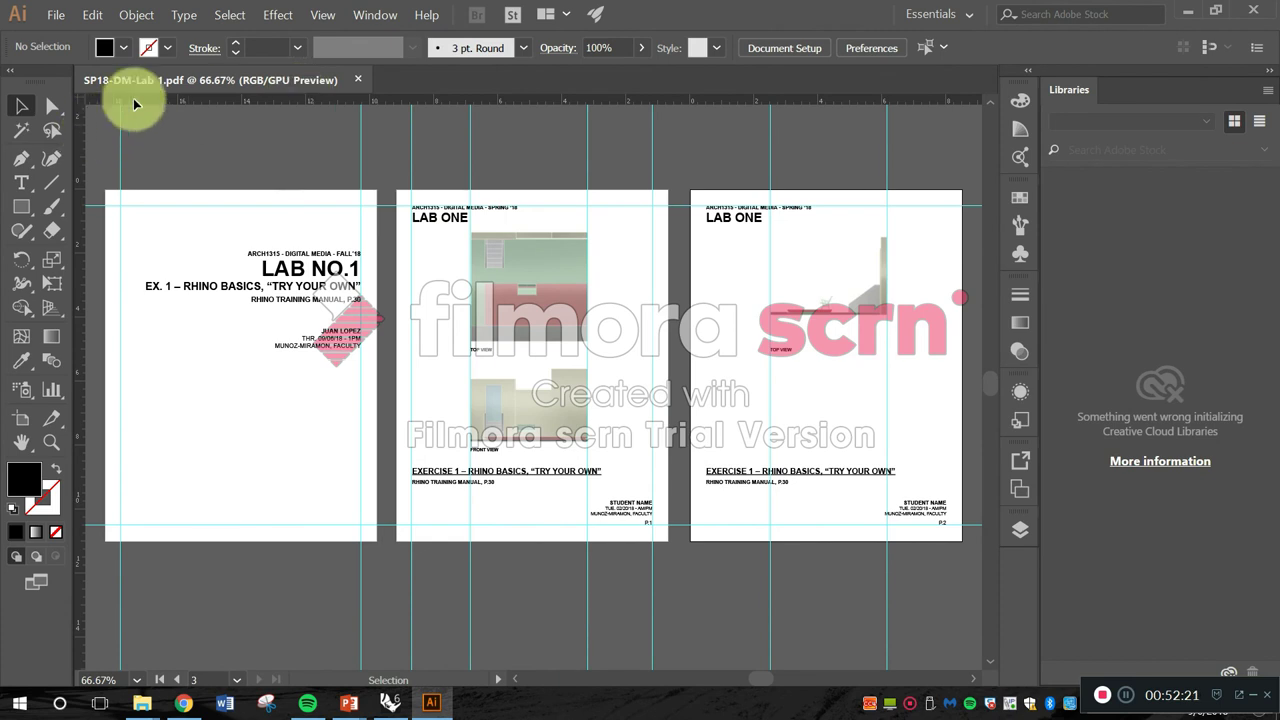
- Close the PDF document in Illustrator and minimize Illustrator to reveal the Rhino model
left_click(358, 79)
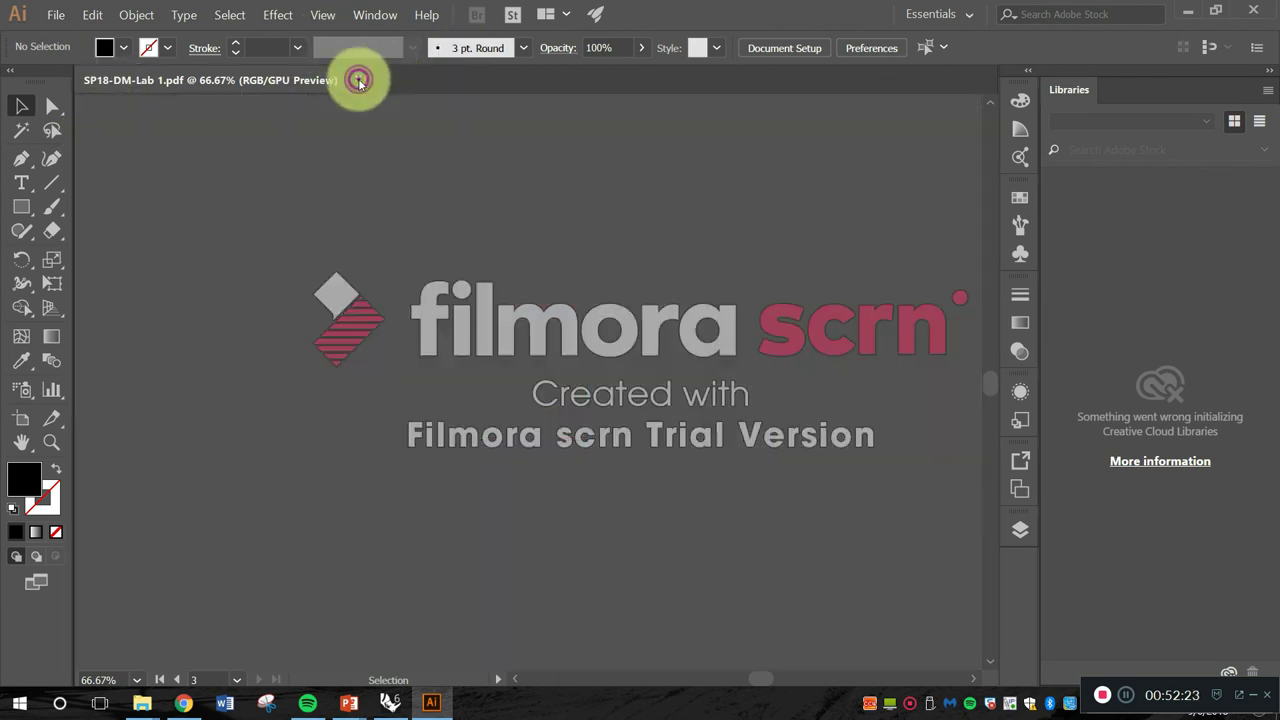
left_click(1189, 11)
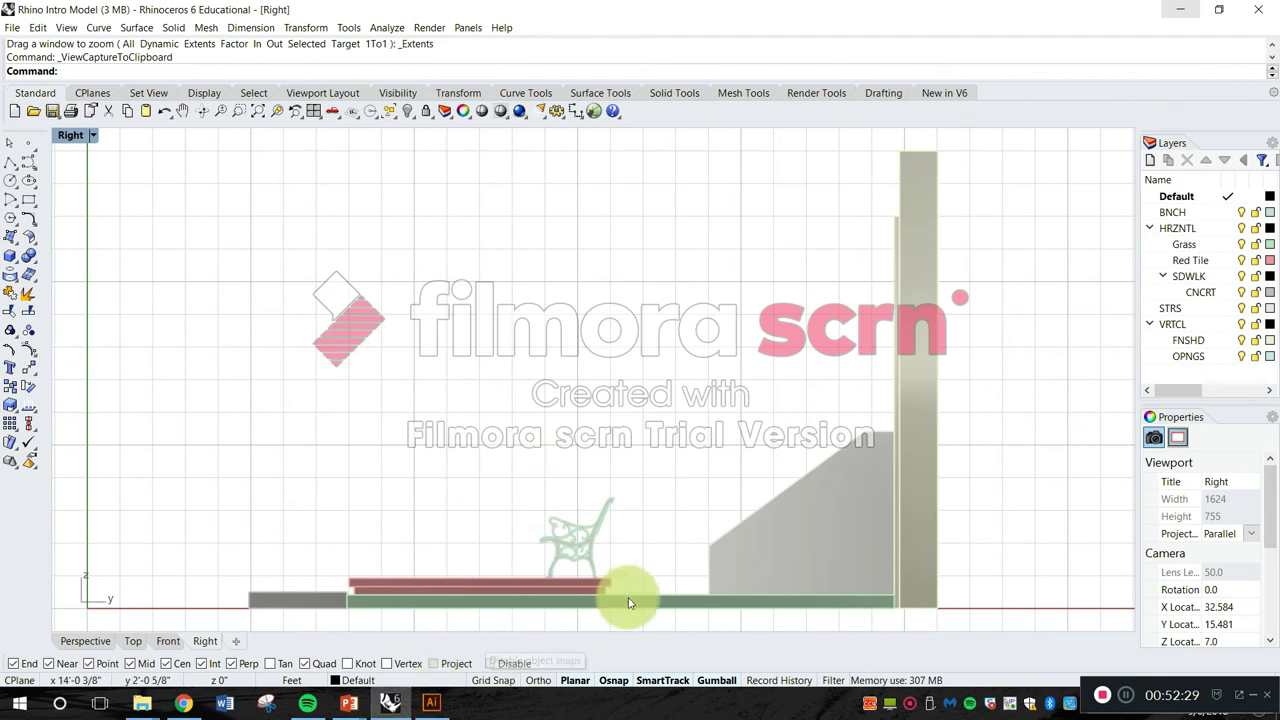
left_click(345, 702)
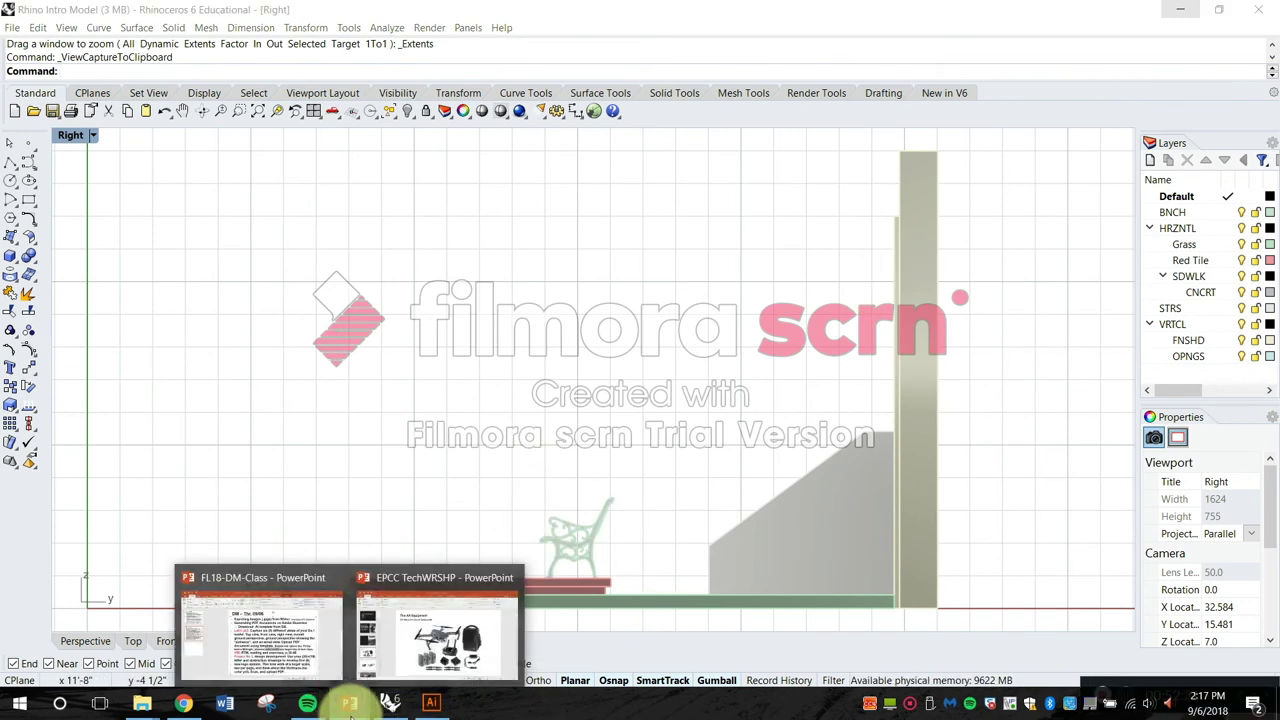
- Restore the FL18-DM-Class deck on slide 2 and shift its window left
left_click(262, 632)
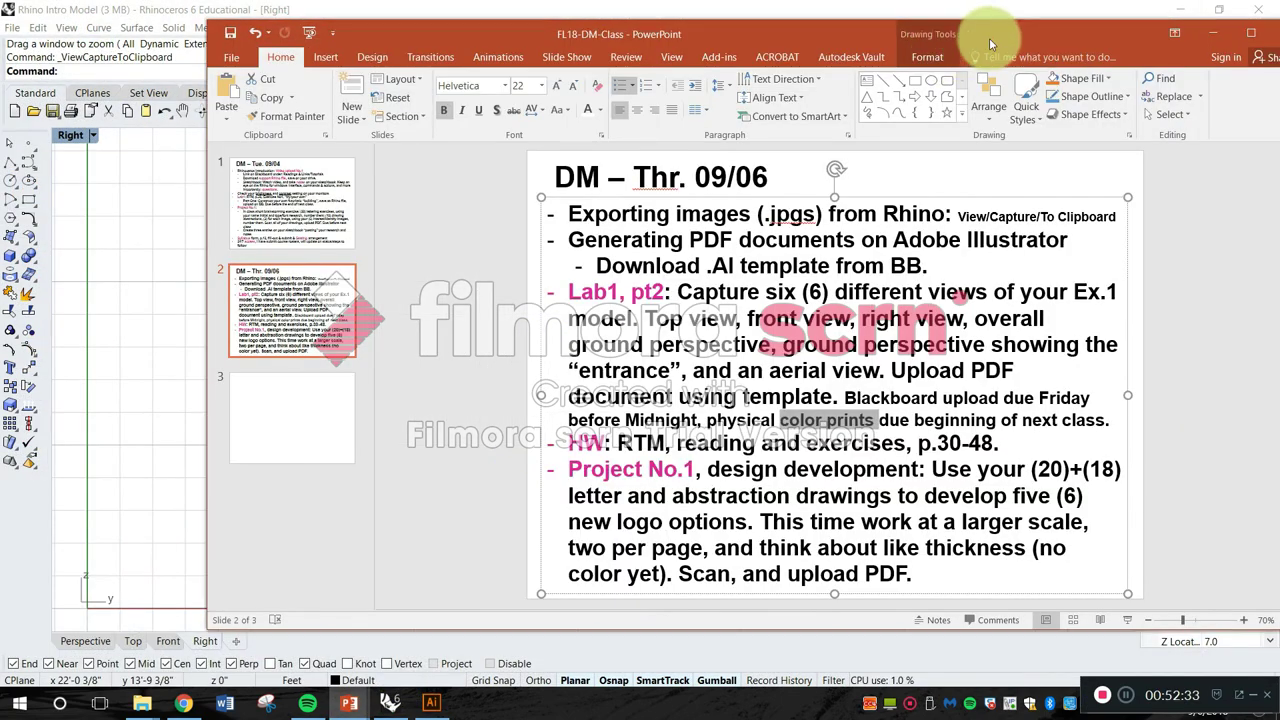
left_click_drag(913, 41, 780, 35)
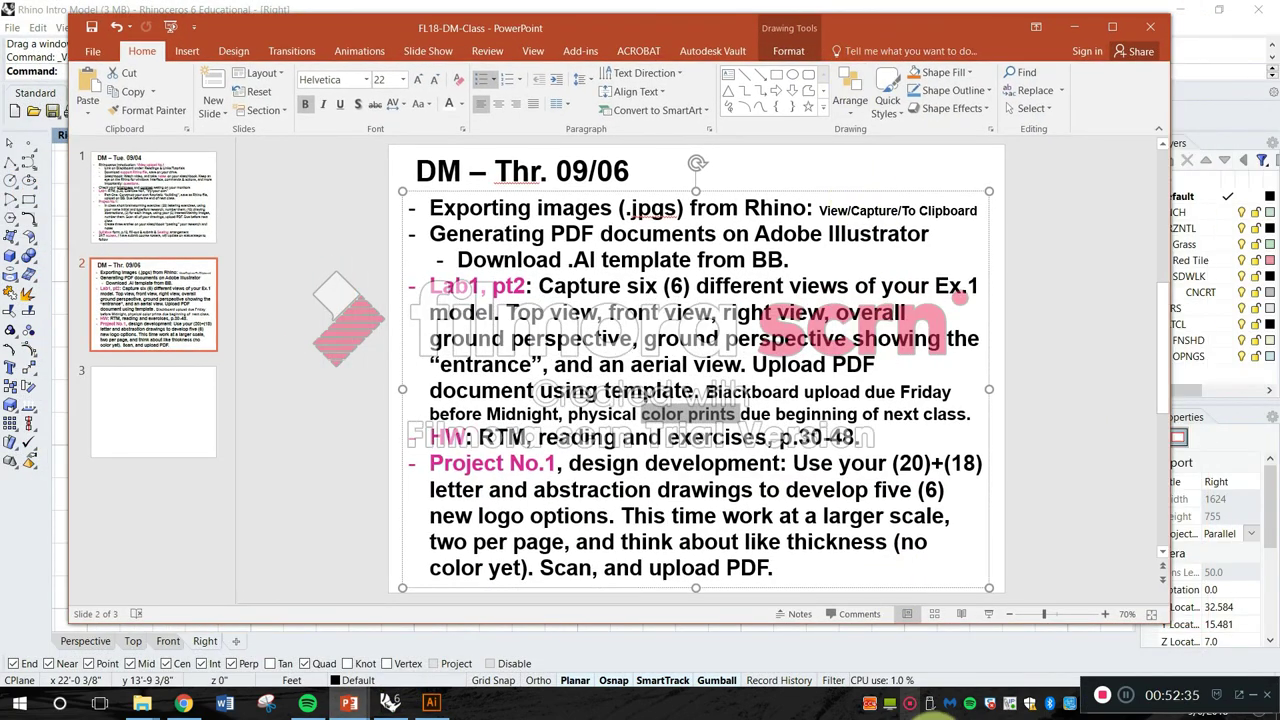
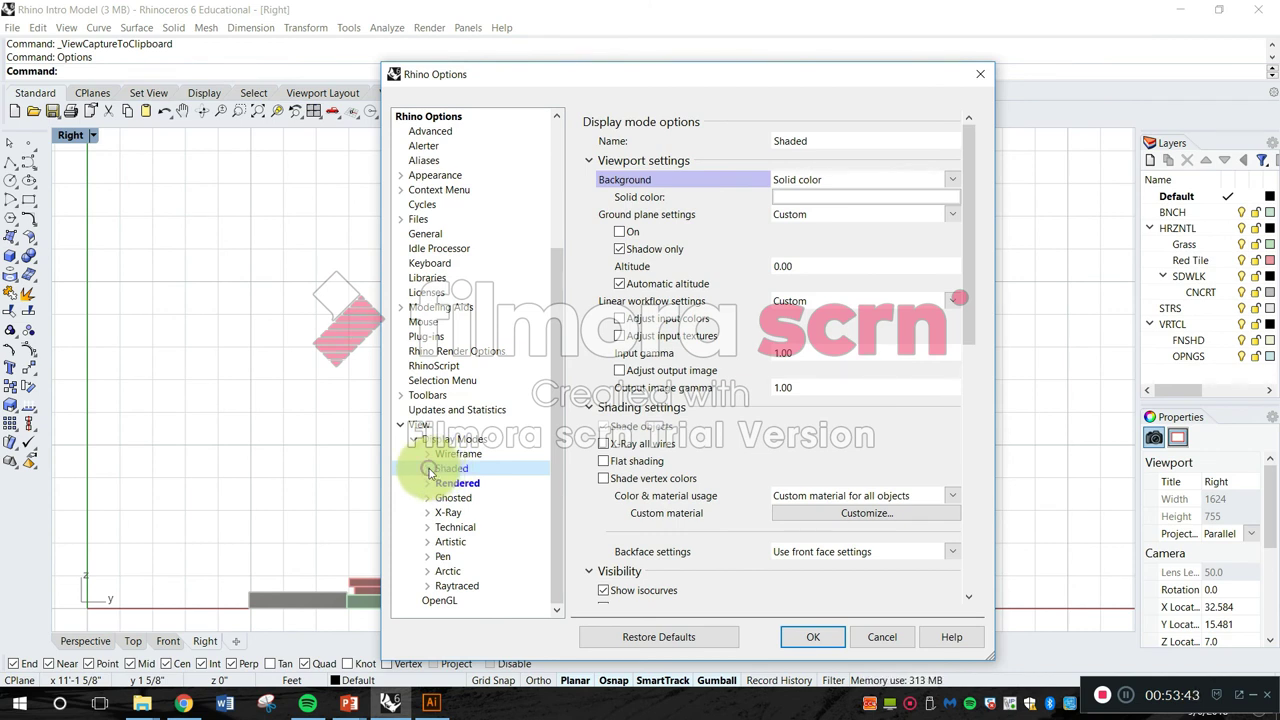
- Expand the Shaded display mode settings in Rhino Options
left_click(428, 469)
- Look through the Wireframe, Shaded and Rendered display mode settings, ending on Shaded
left_click(427, 541)
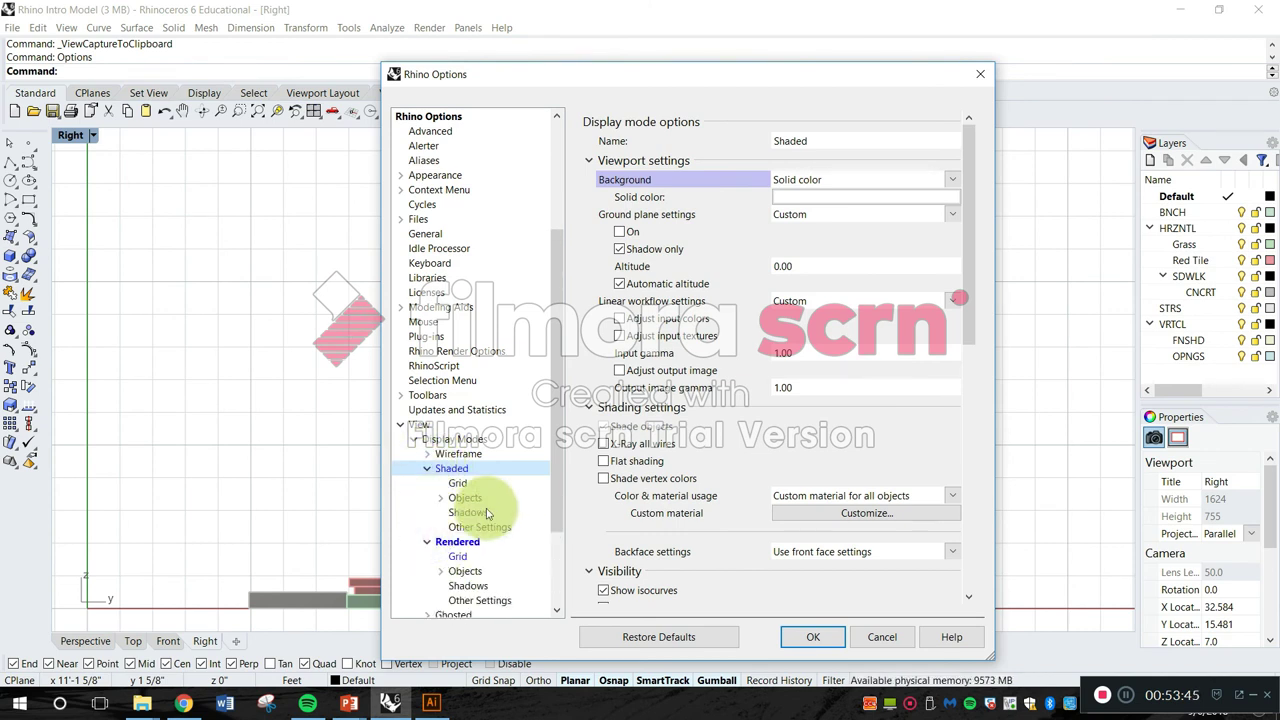
scroll(489, 514, "down", 1)
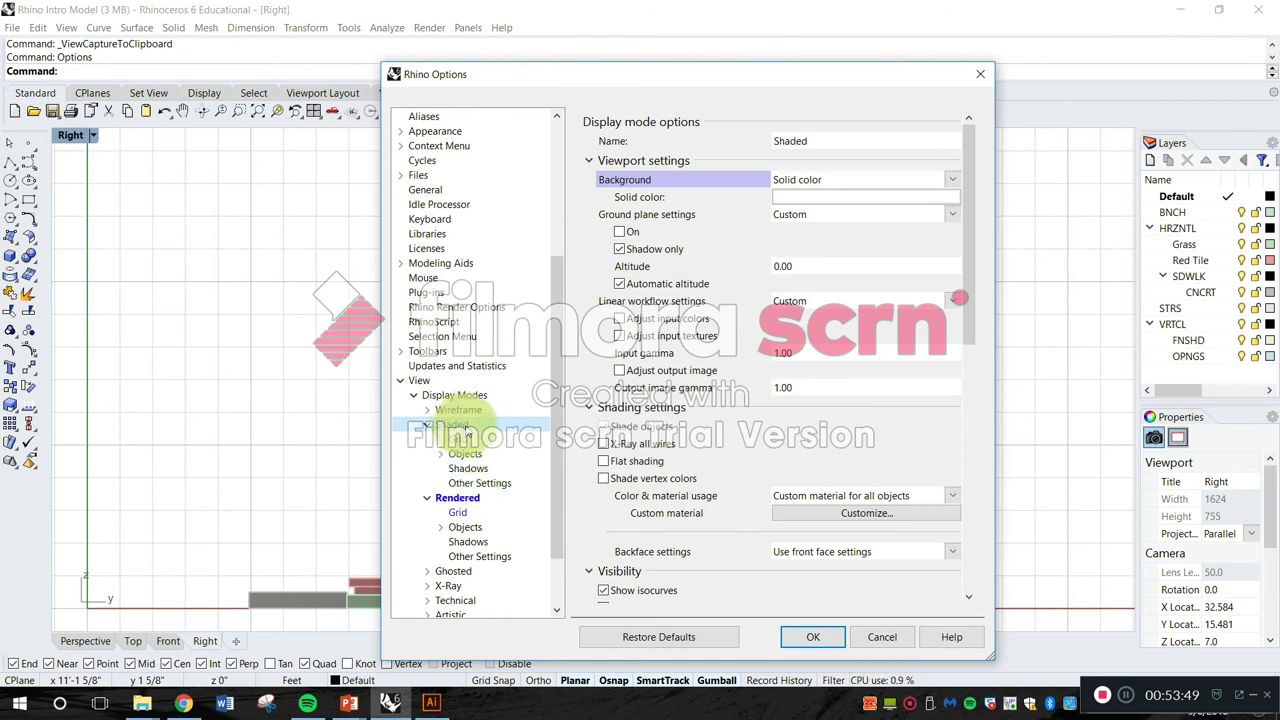
left_click(457, 410)
left_click(455, 424)
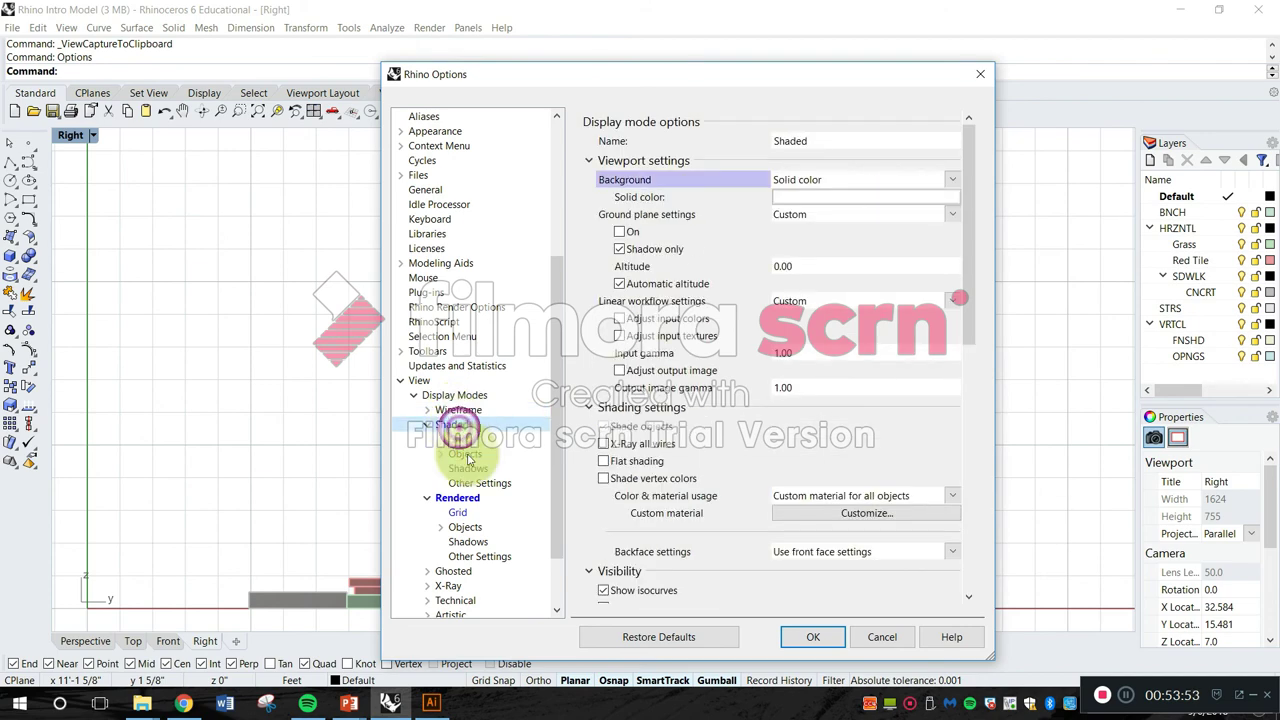
left_click(470, 499)
left_click(455, 425)
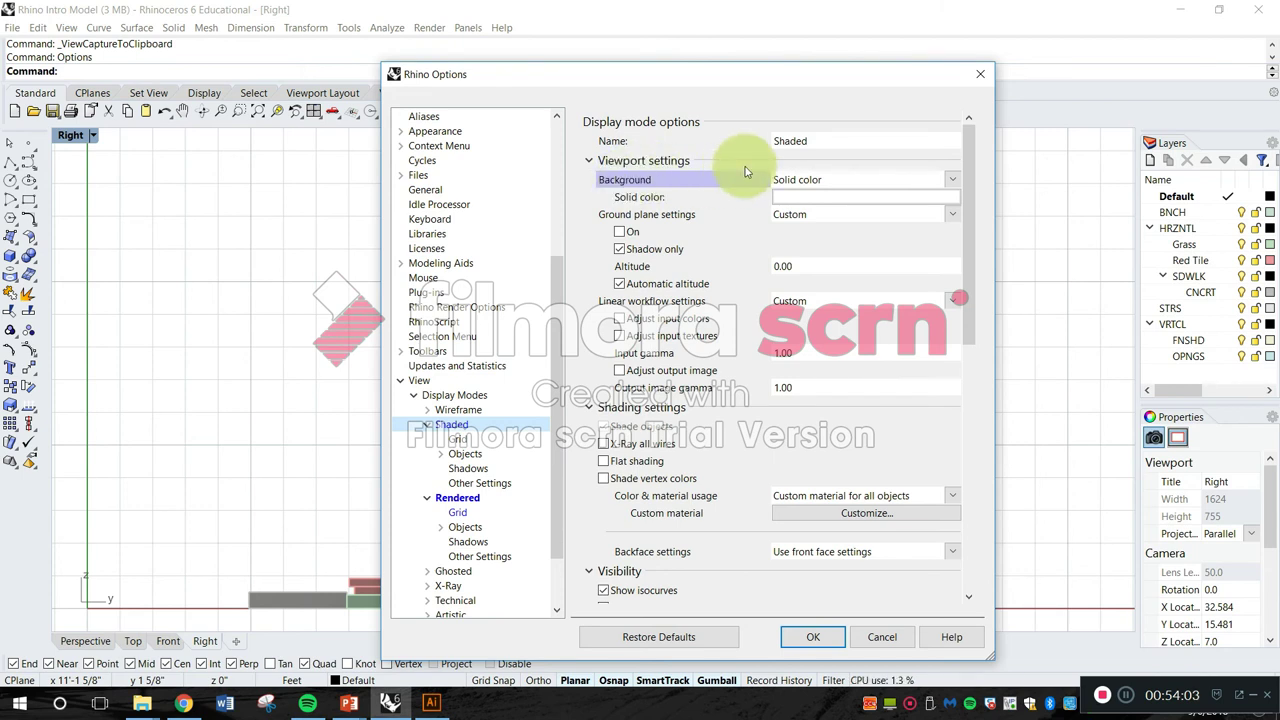
- Set the Shaded viewport background to solid color black and apply the options
left_click(788, 179)
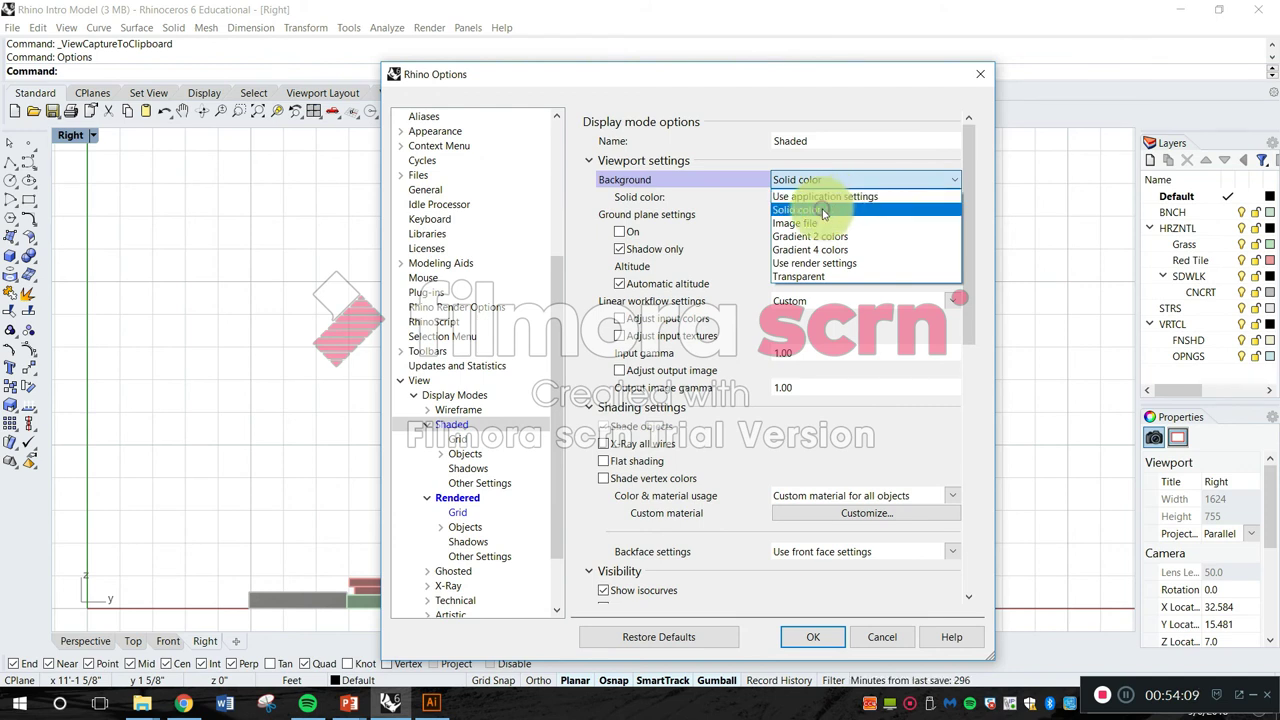
left_click(822, 213)
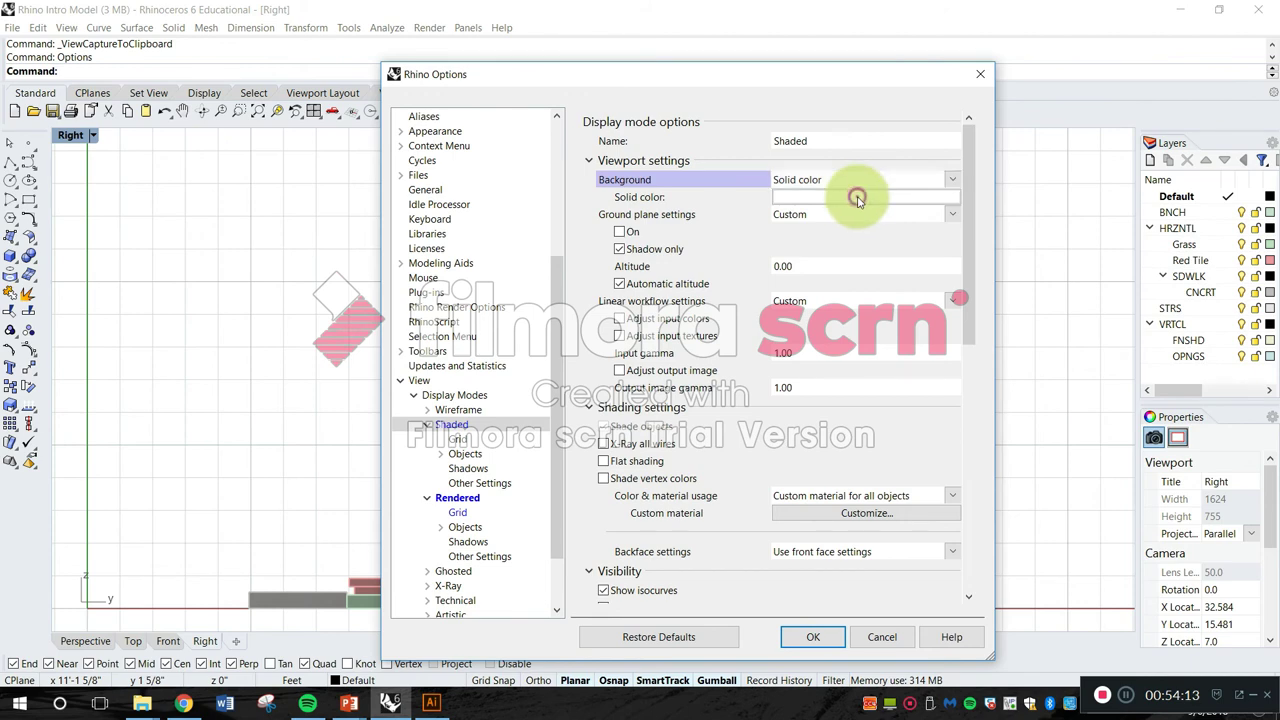
left_click(857, 198)
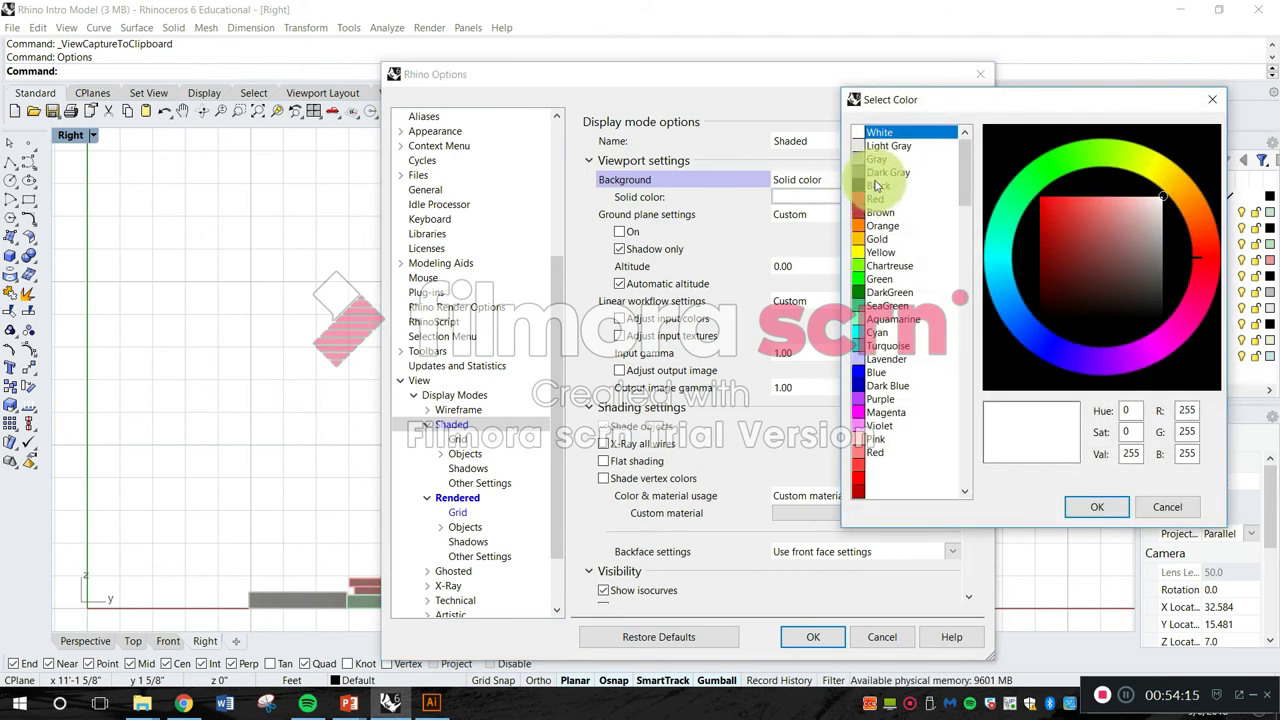
left_click(875, 186)
left_click(1097, 507)
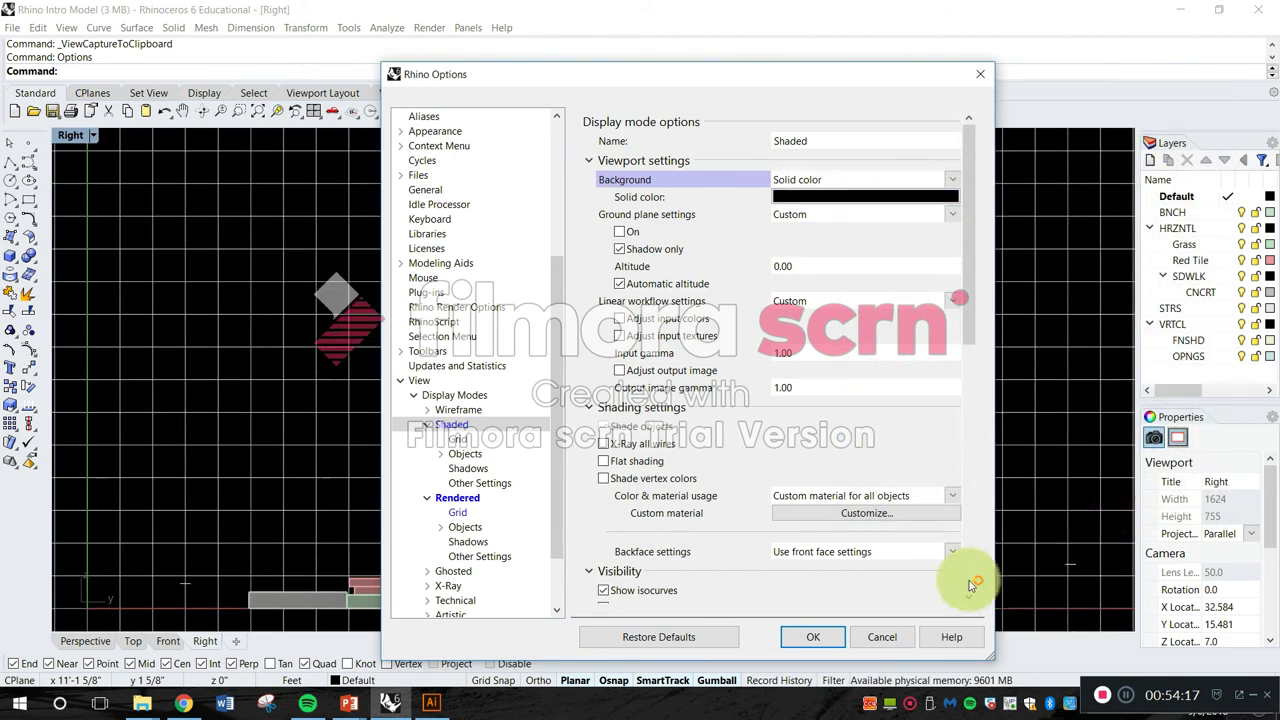
left_click(815, 636)
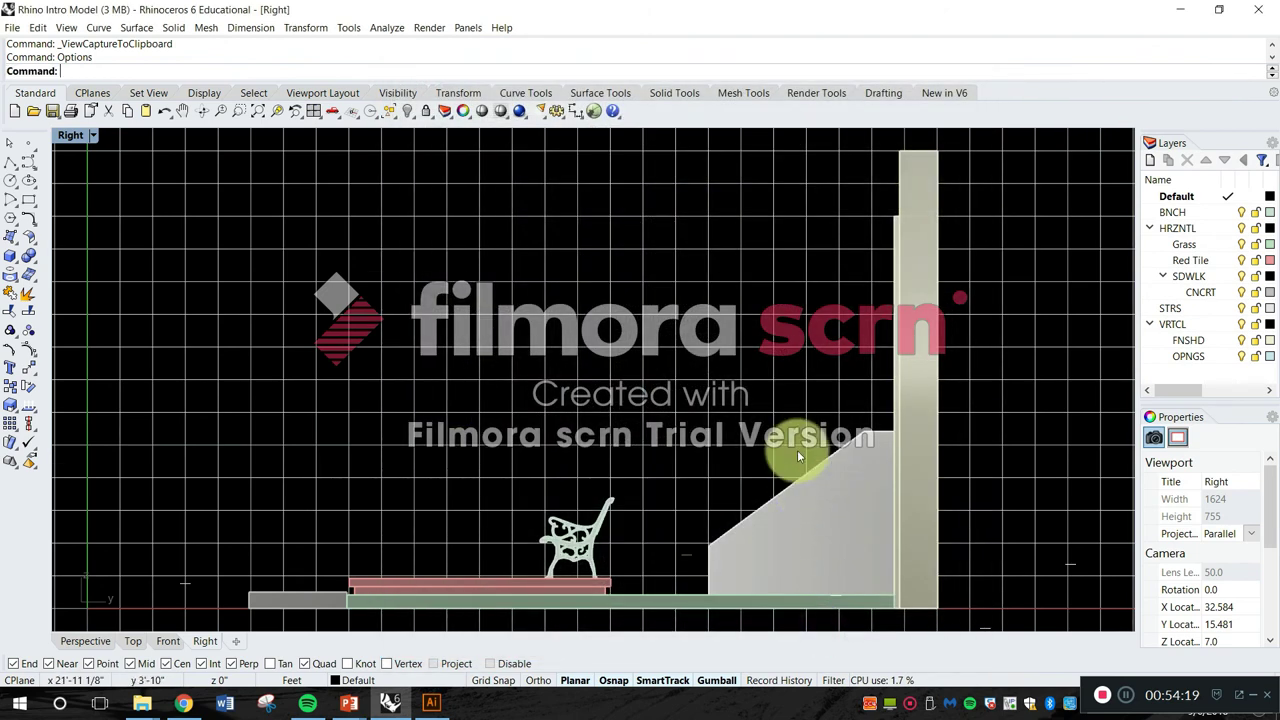
- Reopen Options and set the Shaded solid-color background to White, then apply
scroll(690, 491, "down", 1)
scroll(620, 455, "up", 2)
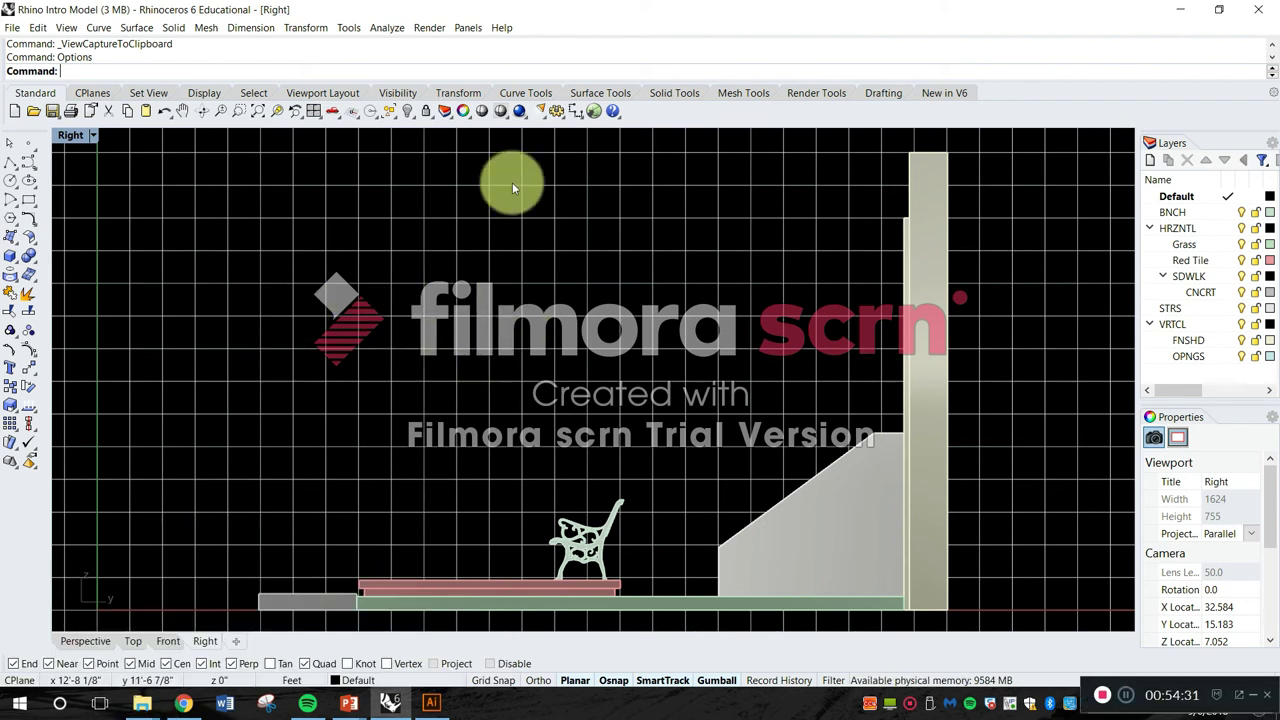
right_click(516, 289)
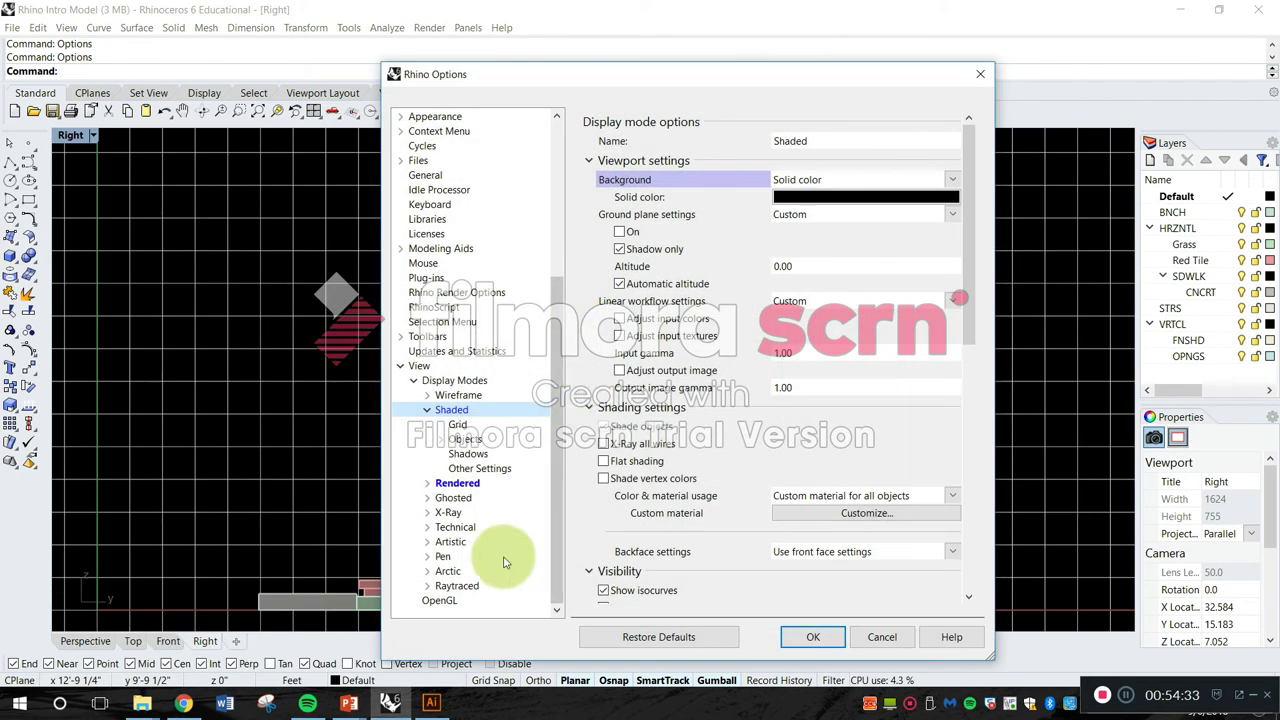
left_click(826, 197)
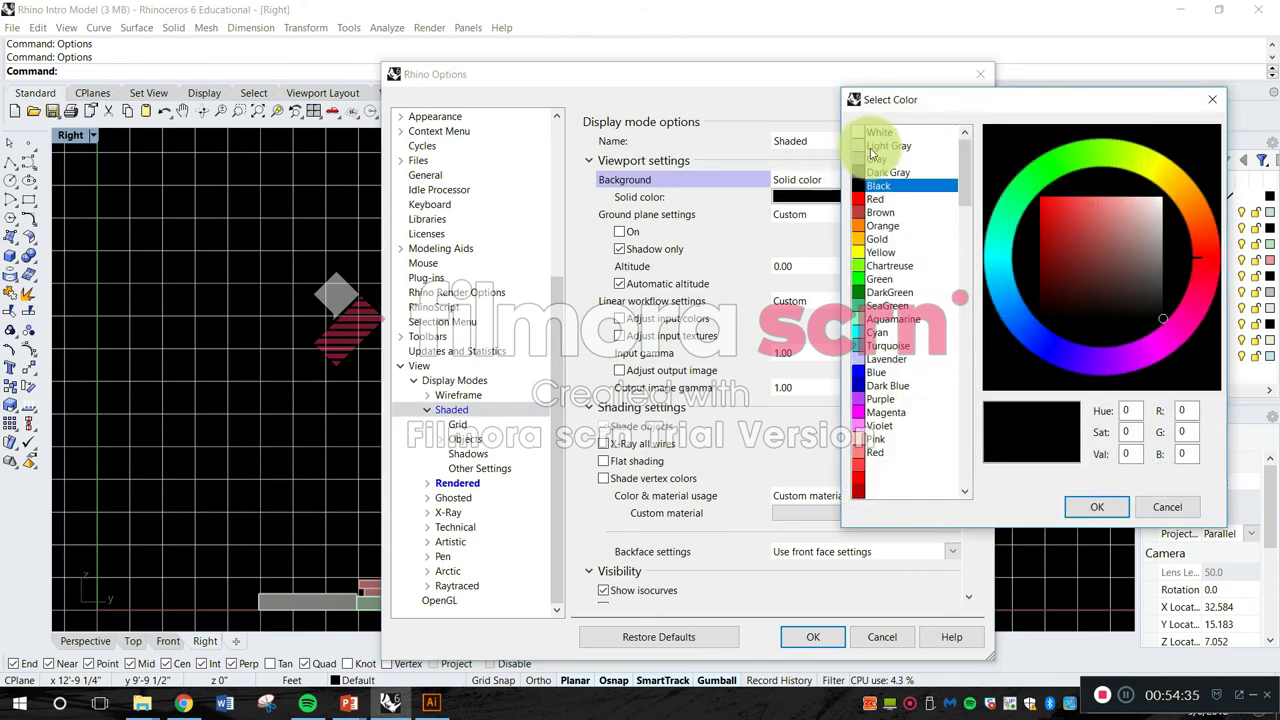
left_click(868, 135)
left_click(1097, 507)
left_click(817, 637)
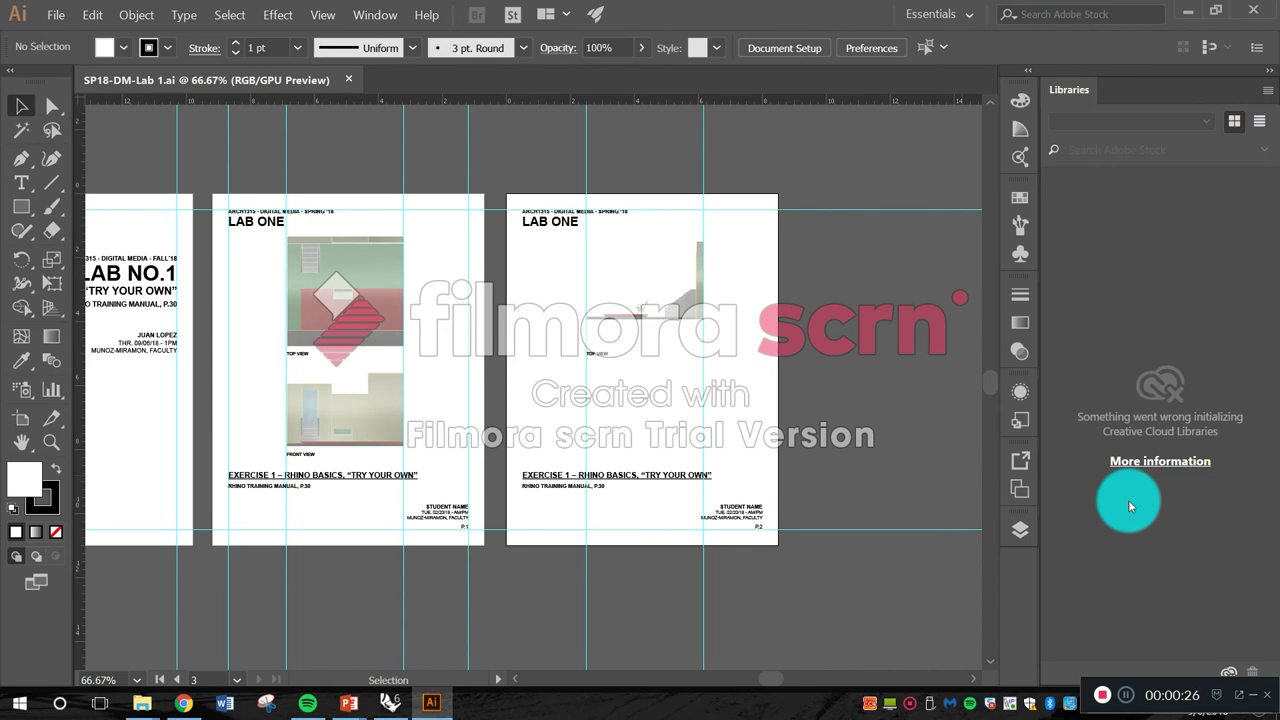
- Pan across the lab artboards and open Document Setup
key("space")
left_click_drag(799, 163, 737, 157)
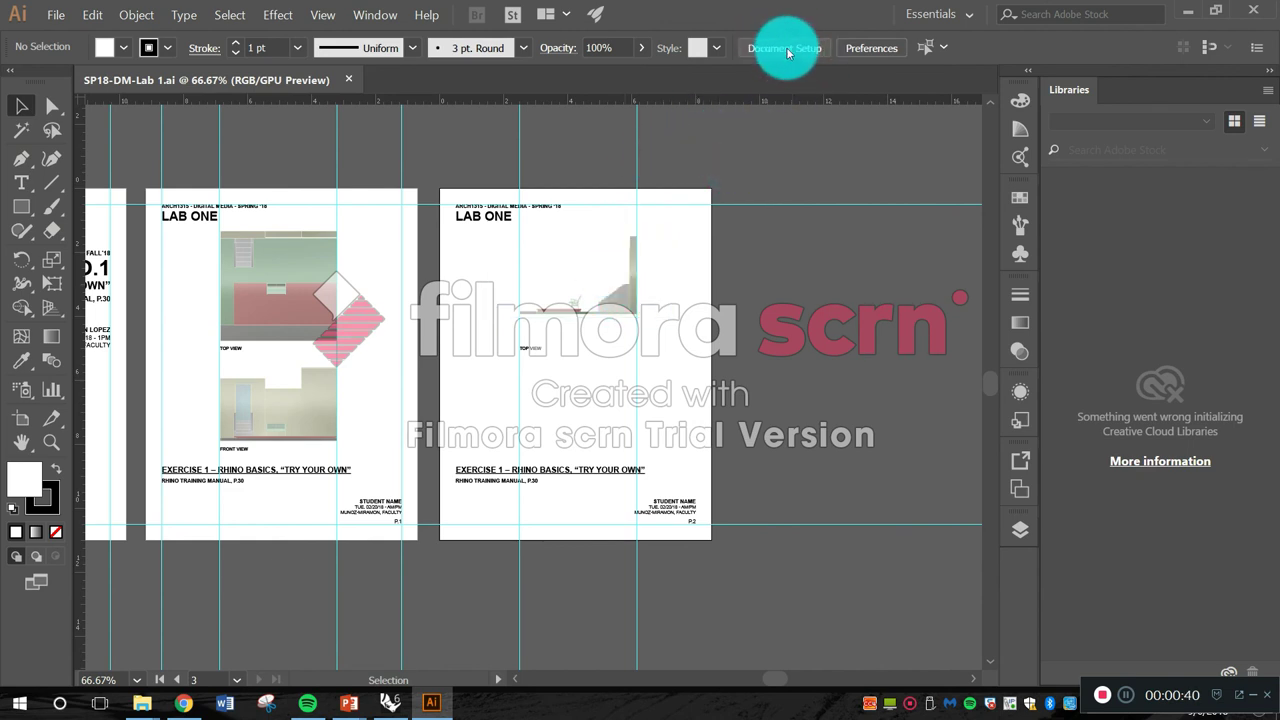
left_click(799, 55)
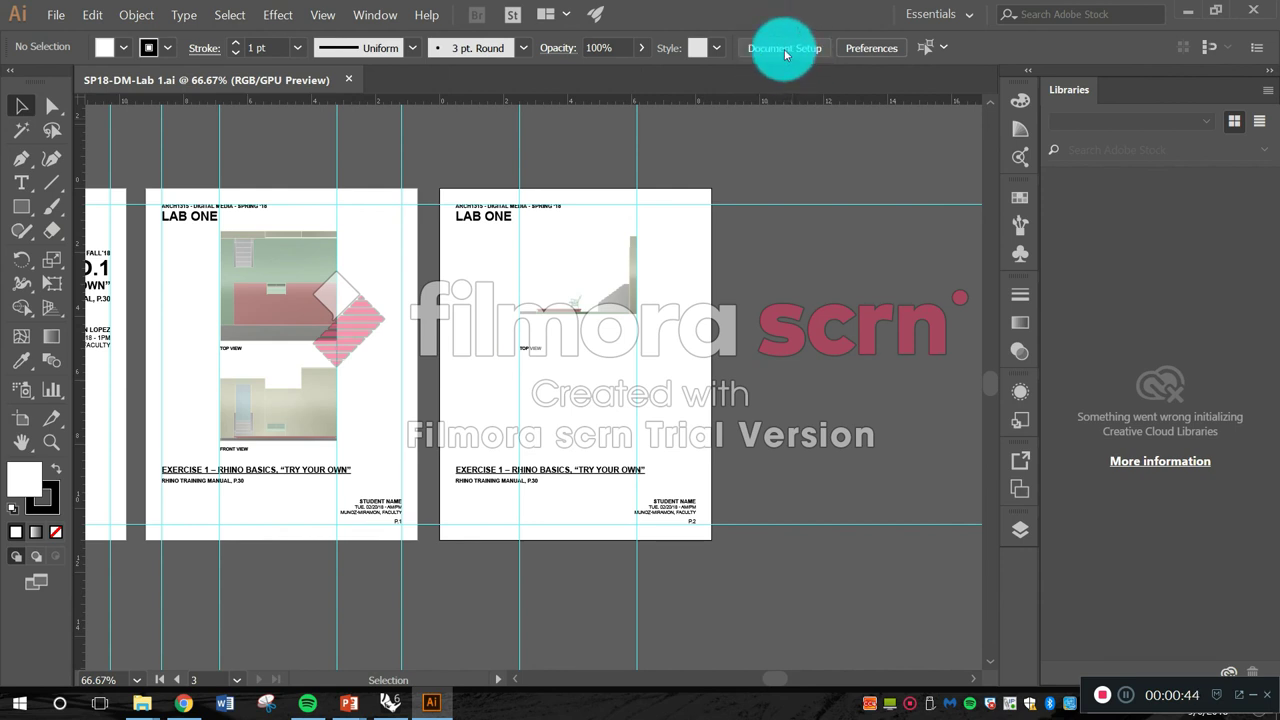
left_click(789, 55)
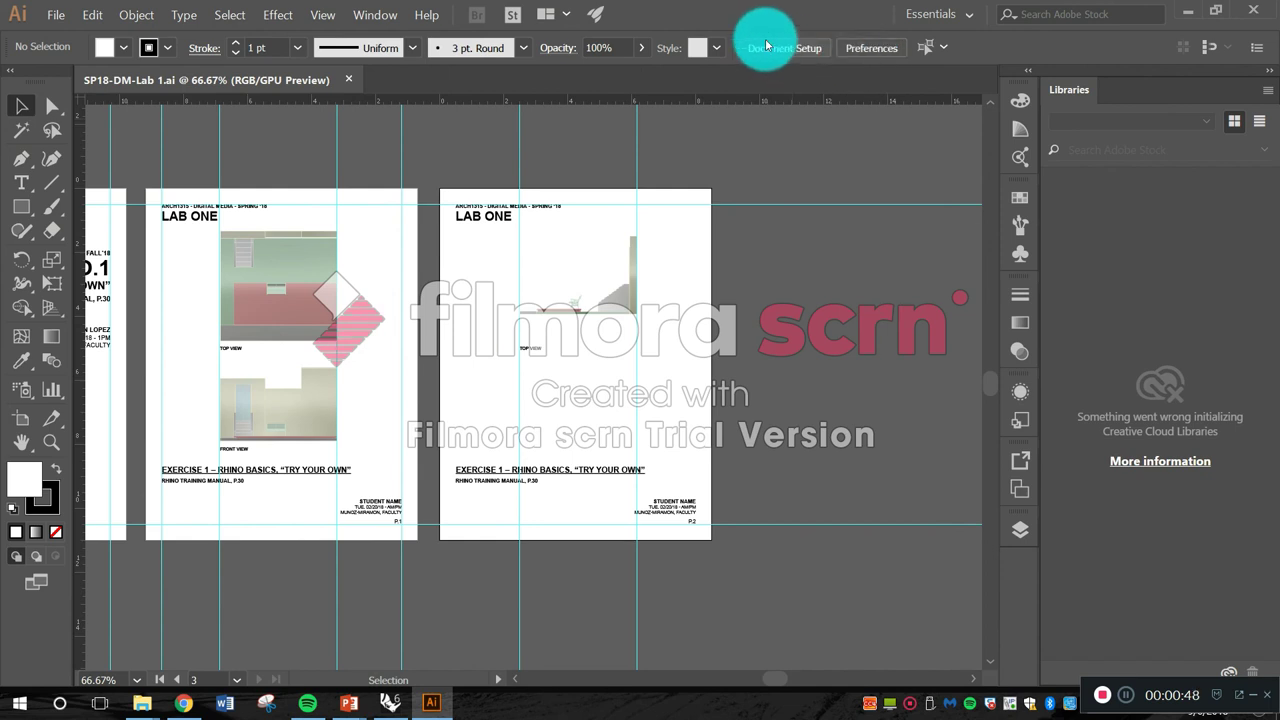
- Open the workspace list, then close it without changing the workspace
left_click(958, 15)
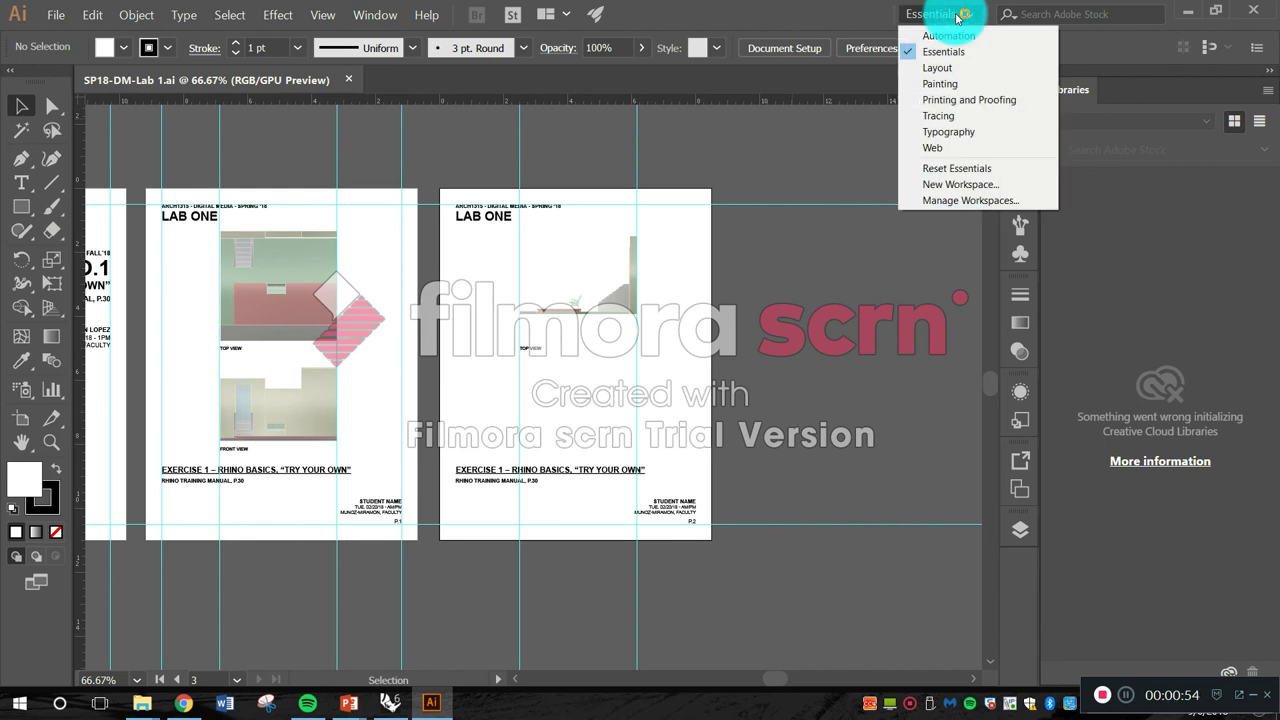
left_click(950, 18)
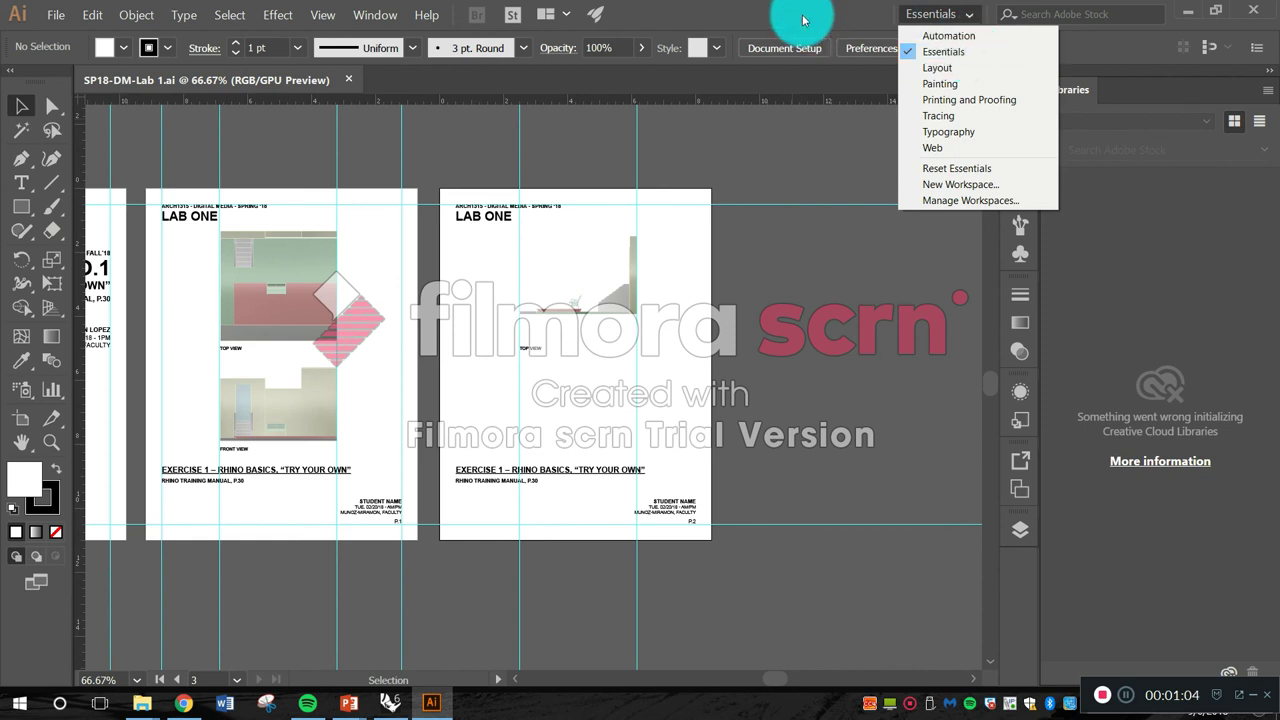
left_click(905, 52)
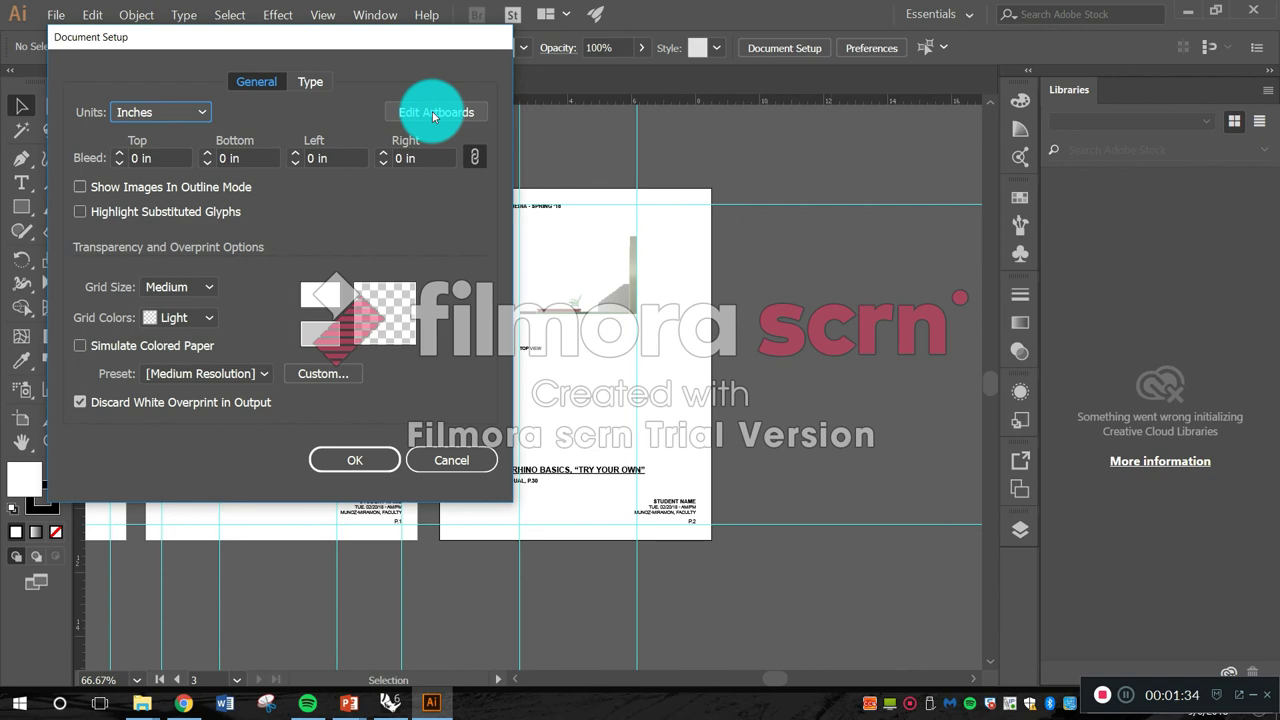
- Enter artboard editing, move the horizontal guide down, and select Artboard 1 copy 2
left_click(434, 114)
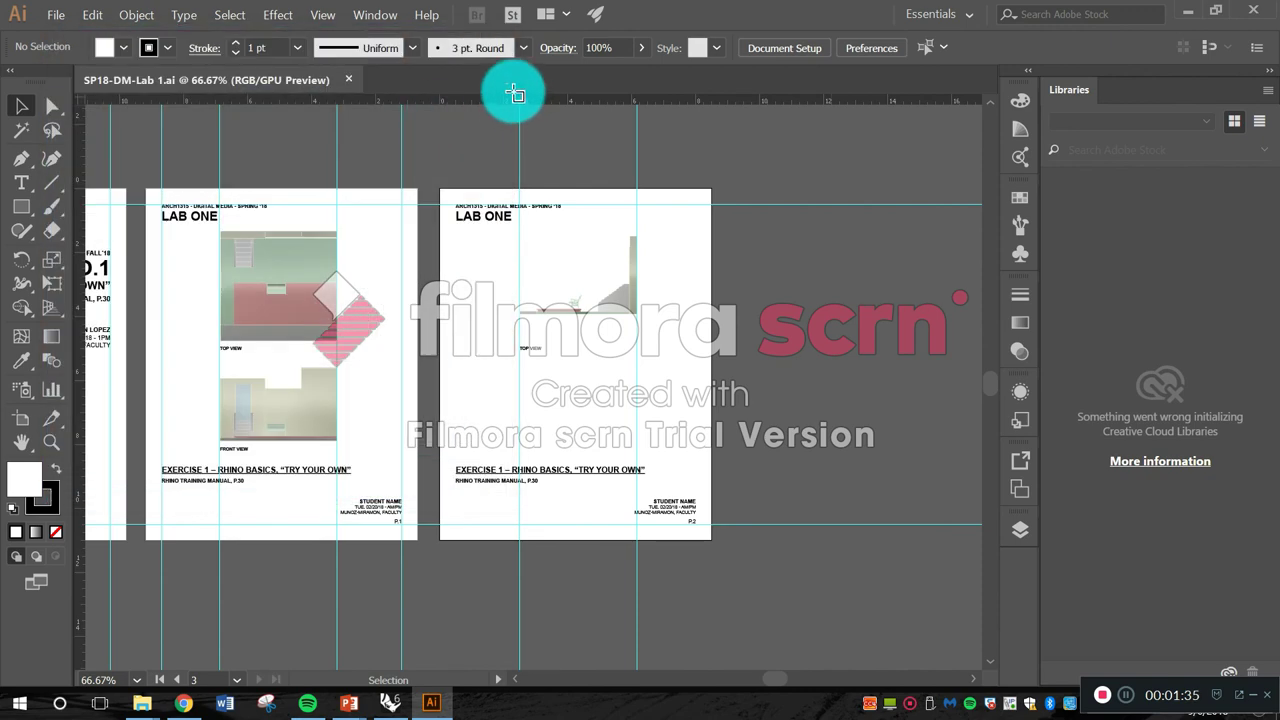
left_click_drag(673, 222, 680, 263)
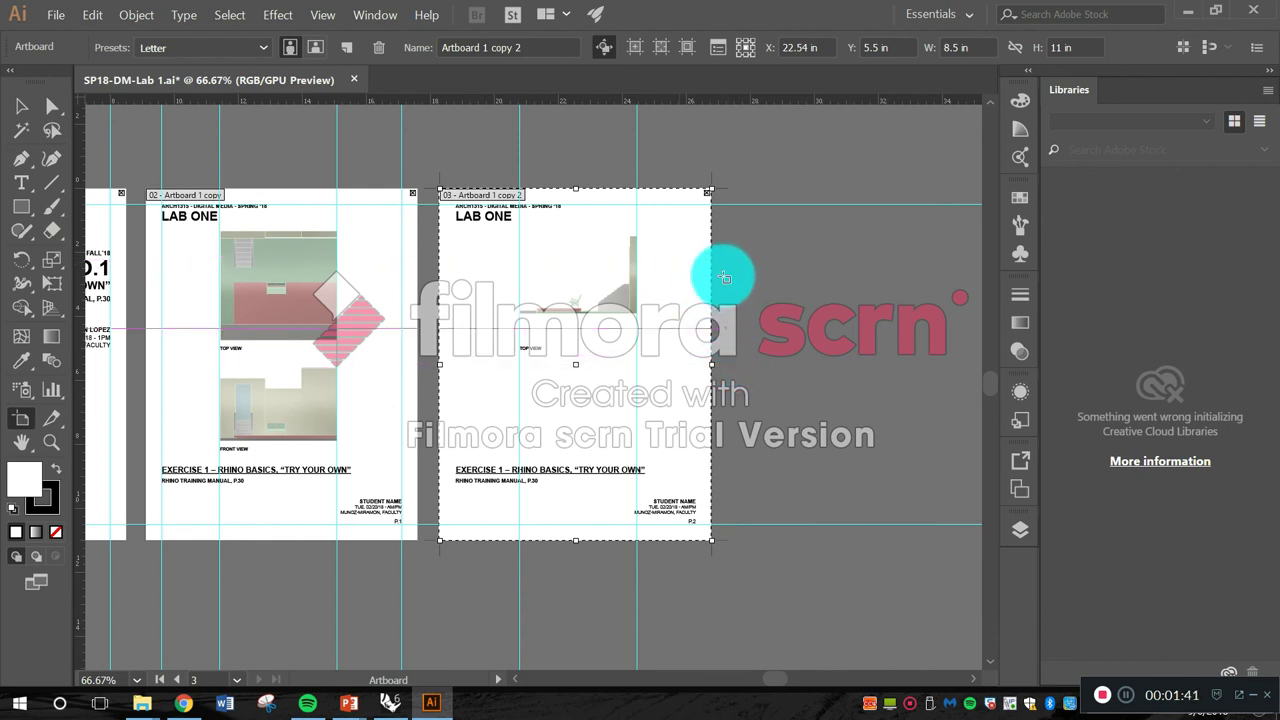
left_click_drag(818, 342, 594, 337)
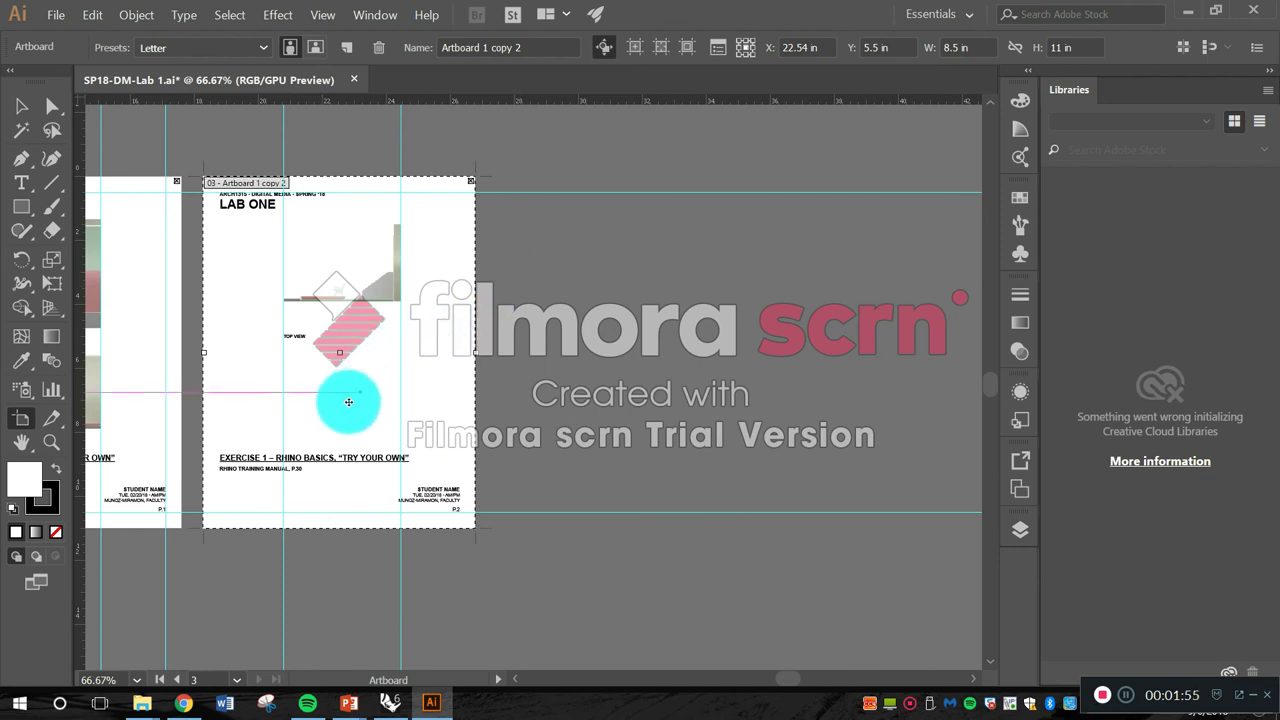
left_click(336, 183)
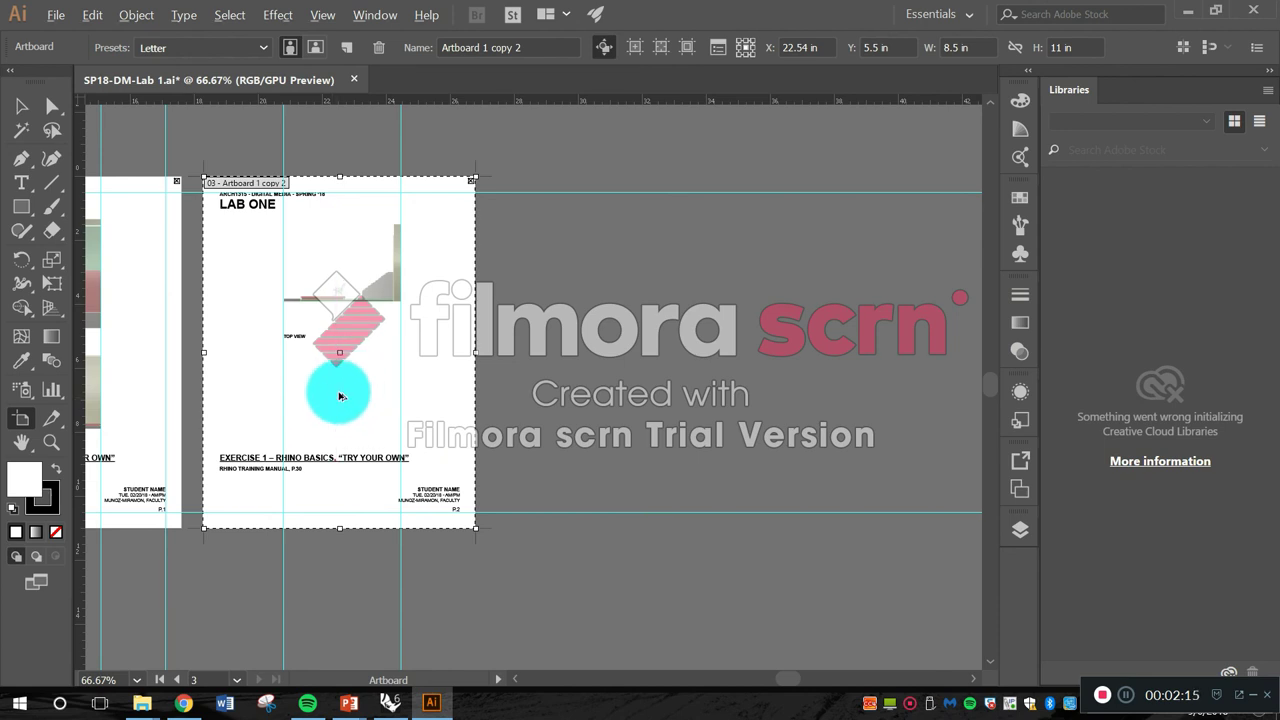
- Alt-drag Artboard 1 copy 2 rightward to create Artboard 1 copy 3, then exit artboard mode
left_click_drag(338, 396, 632, 396)
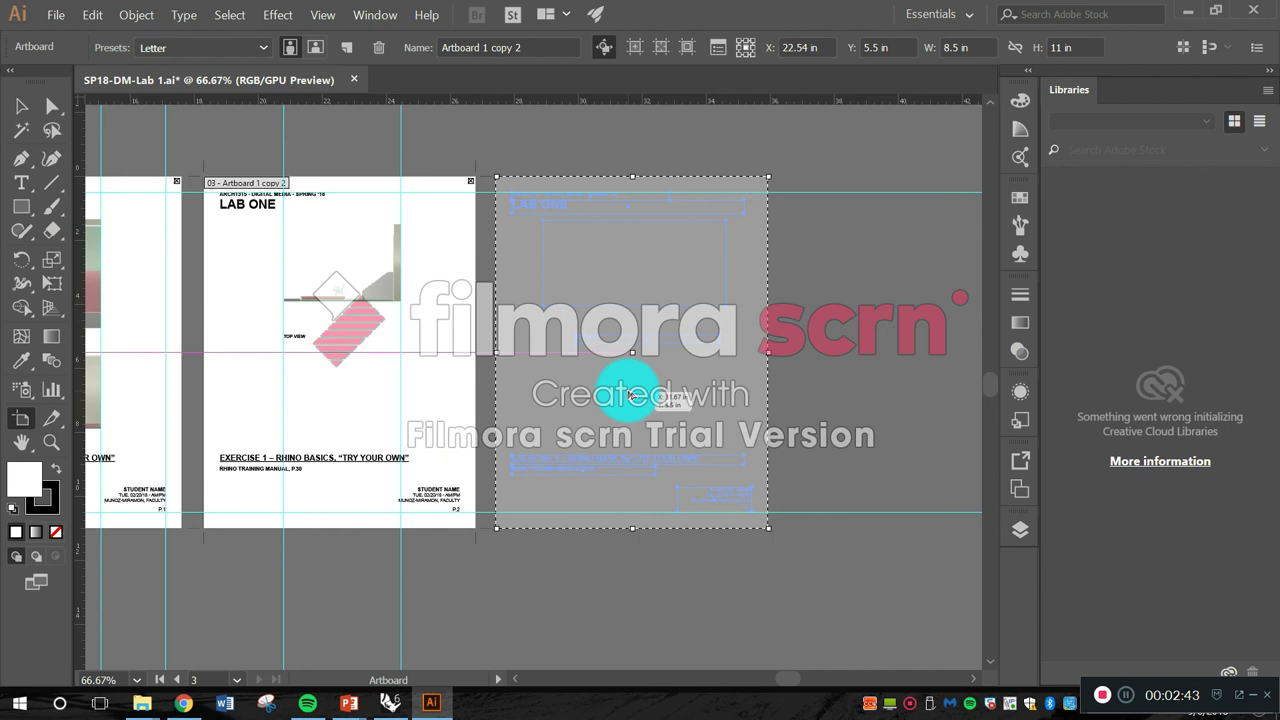
left_click_drag(632, 396, 632, 396)
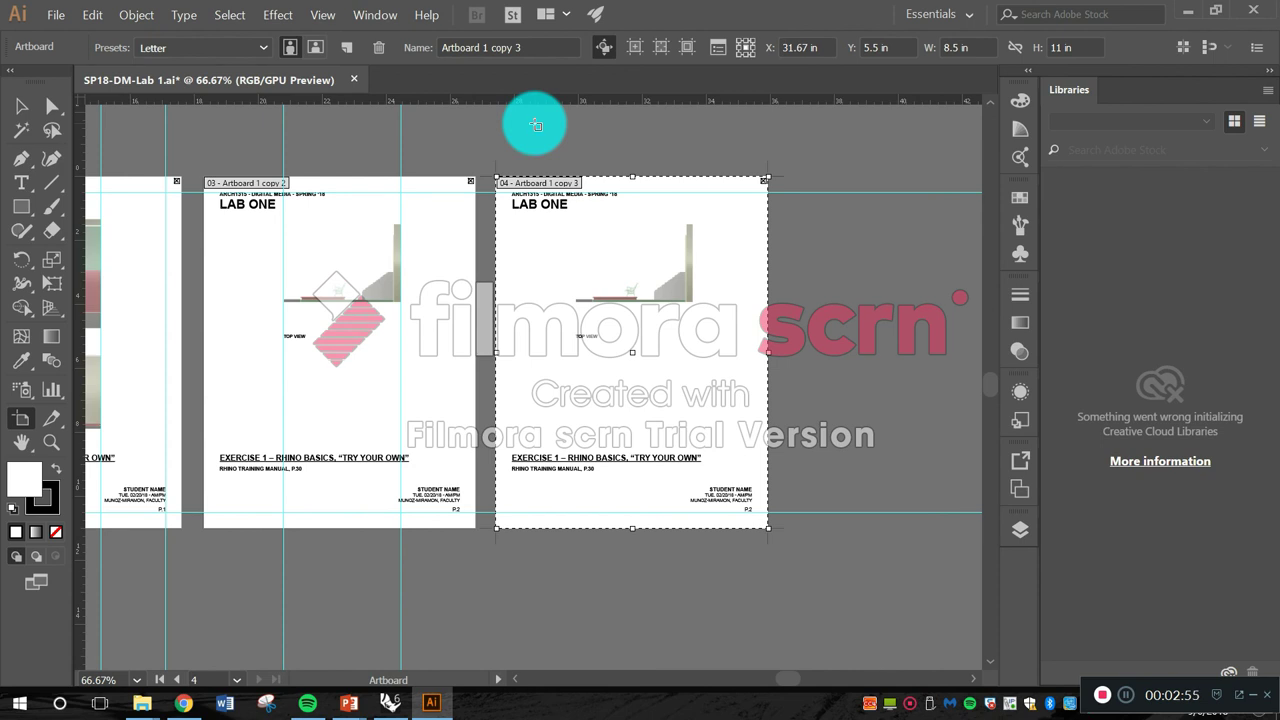
key("Escape")
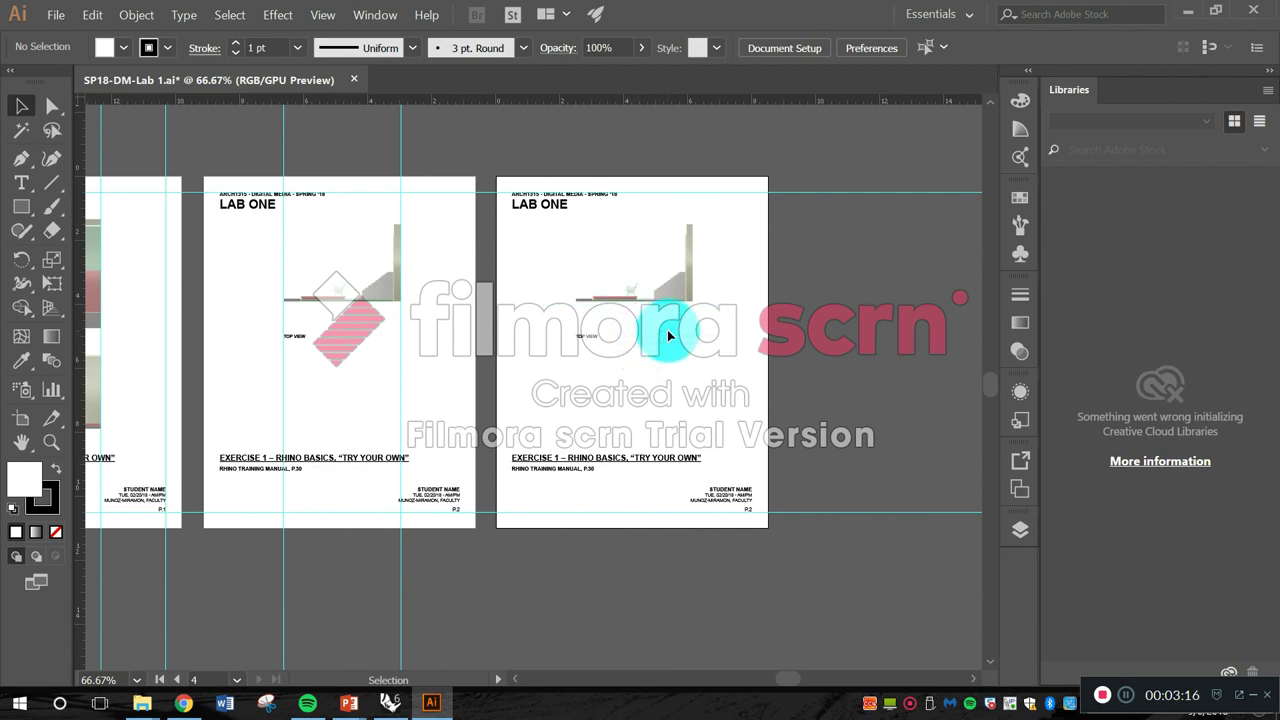
- Delete the Rhino view image from the new page and bring up the PowerPoint Lab1 pt2 instructions
left_click(672, 295)
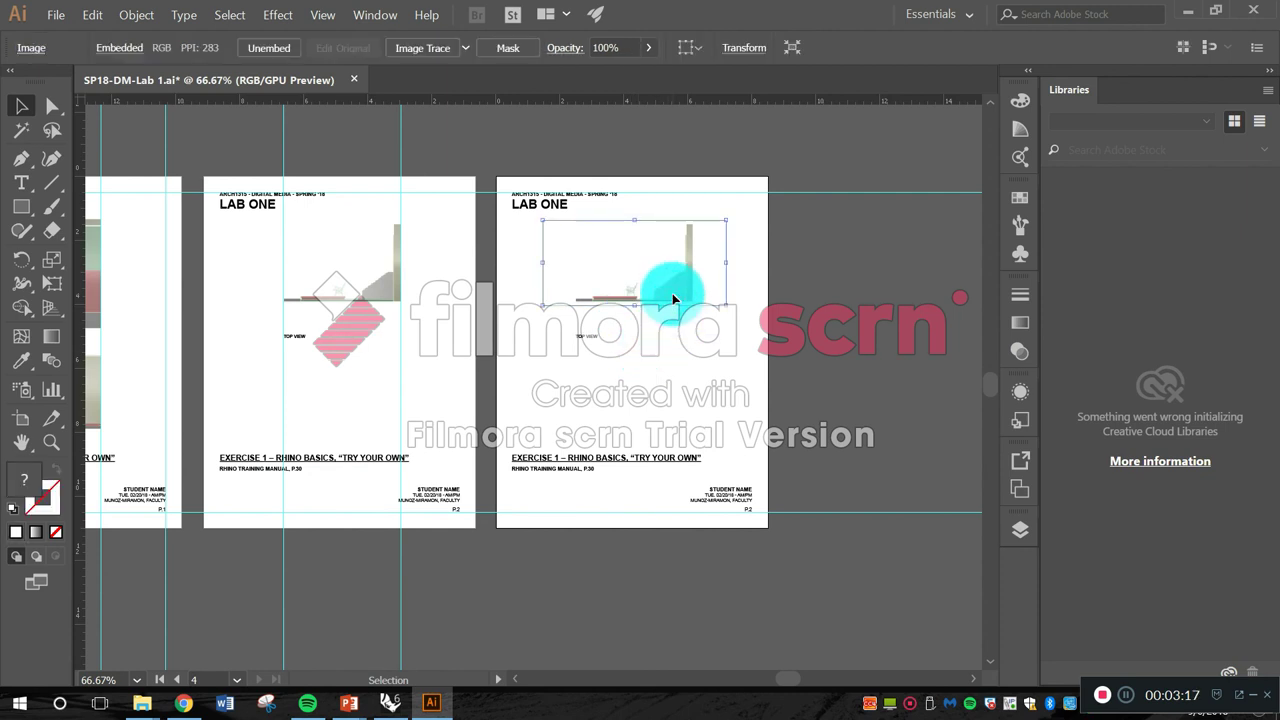
key("Delete")
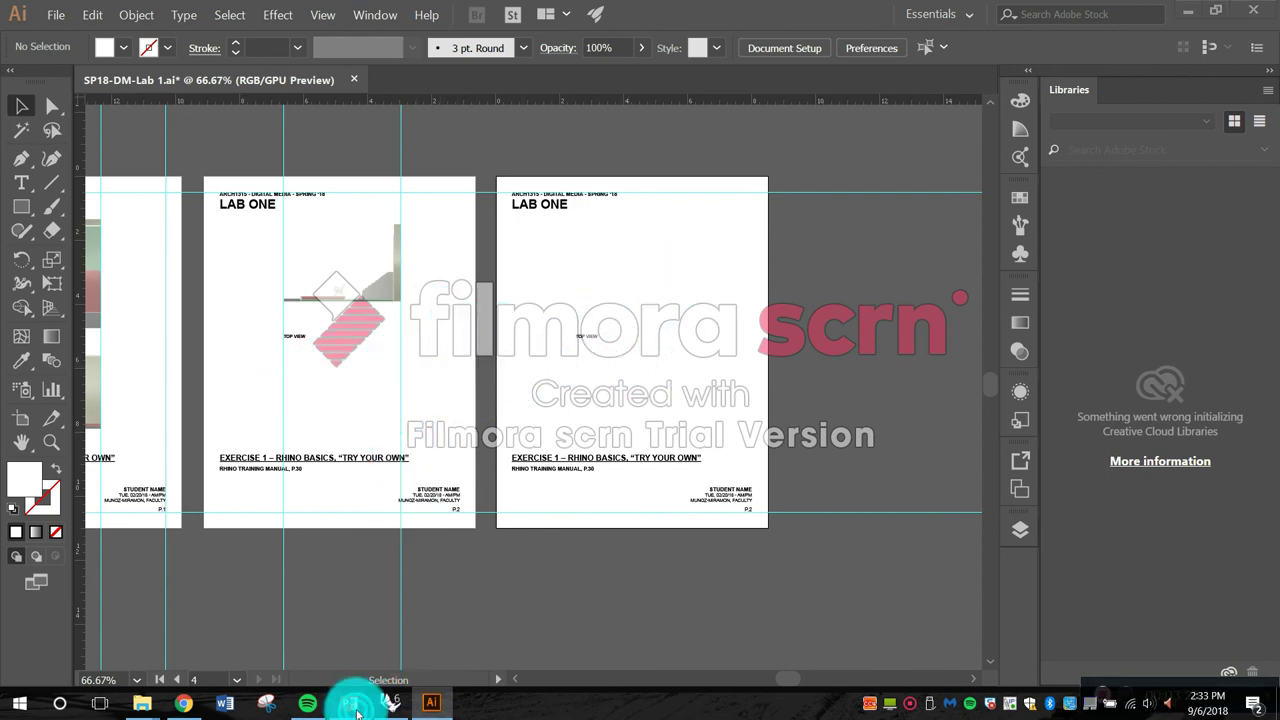
mouse_move(352, 698)
left_click(286, 629)
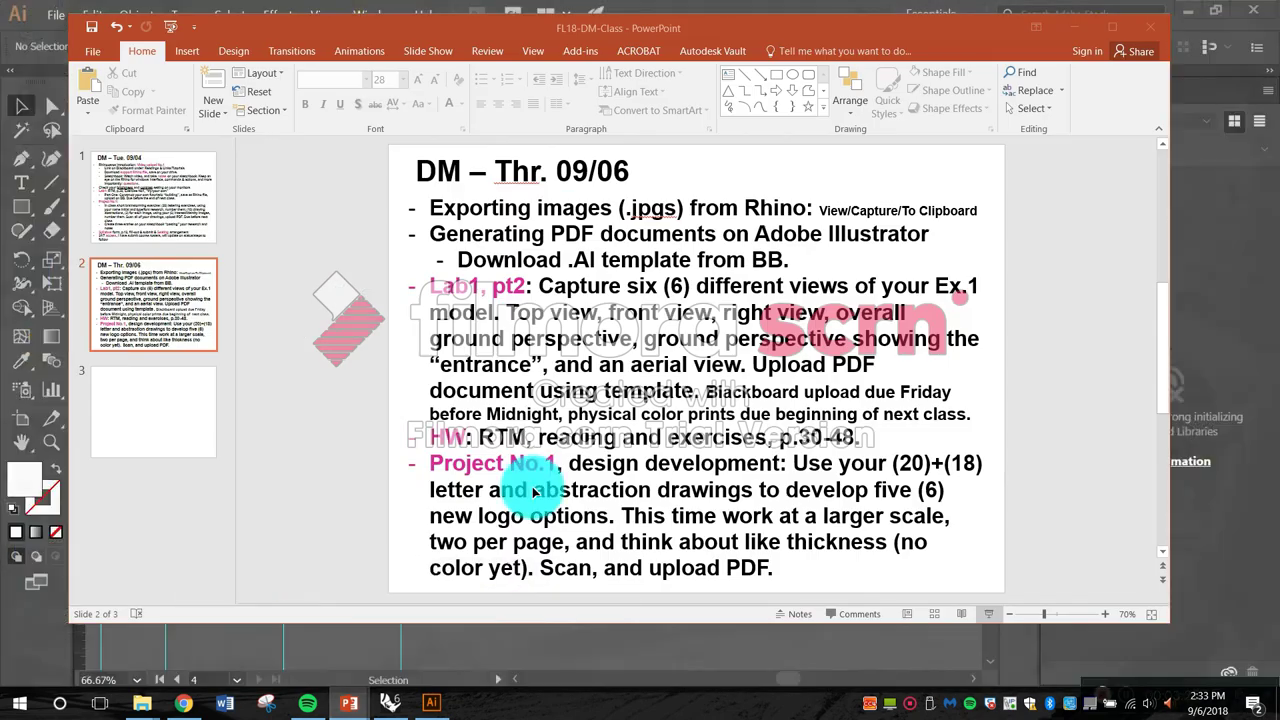
left_click(645, 346)
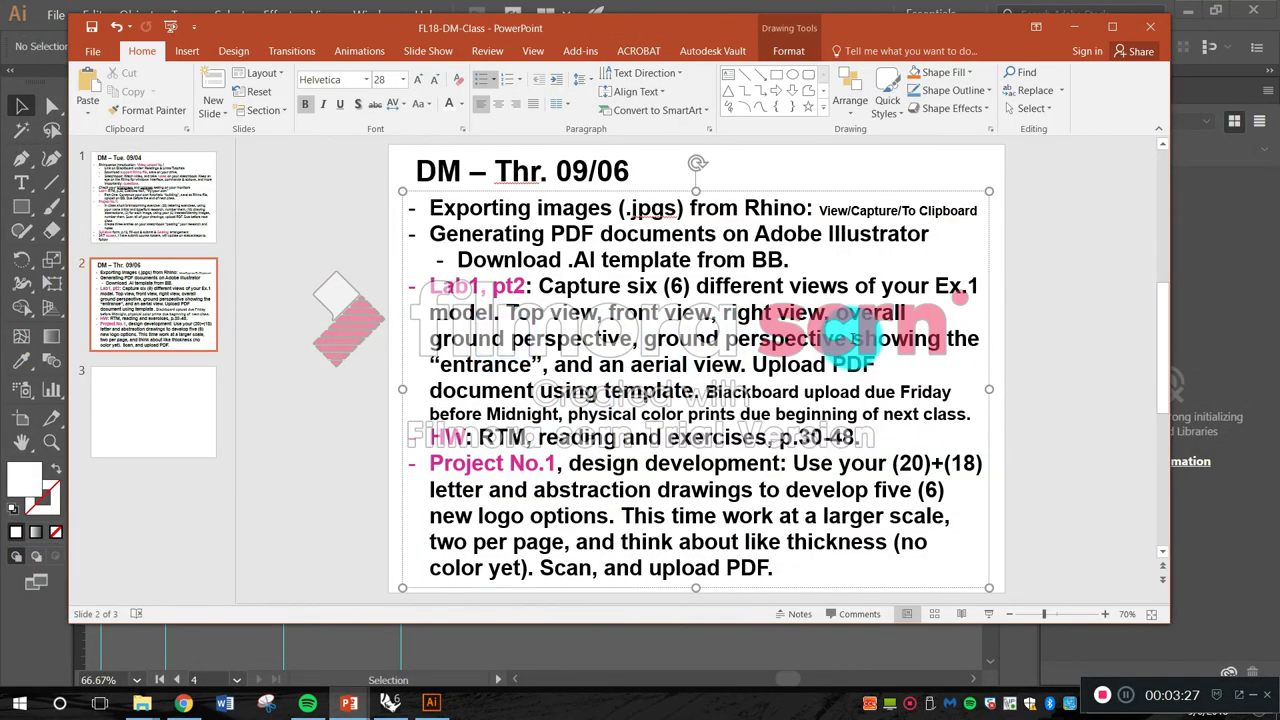